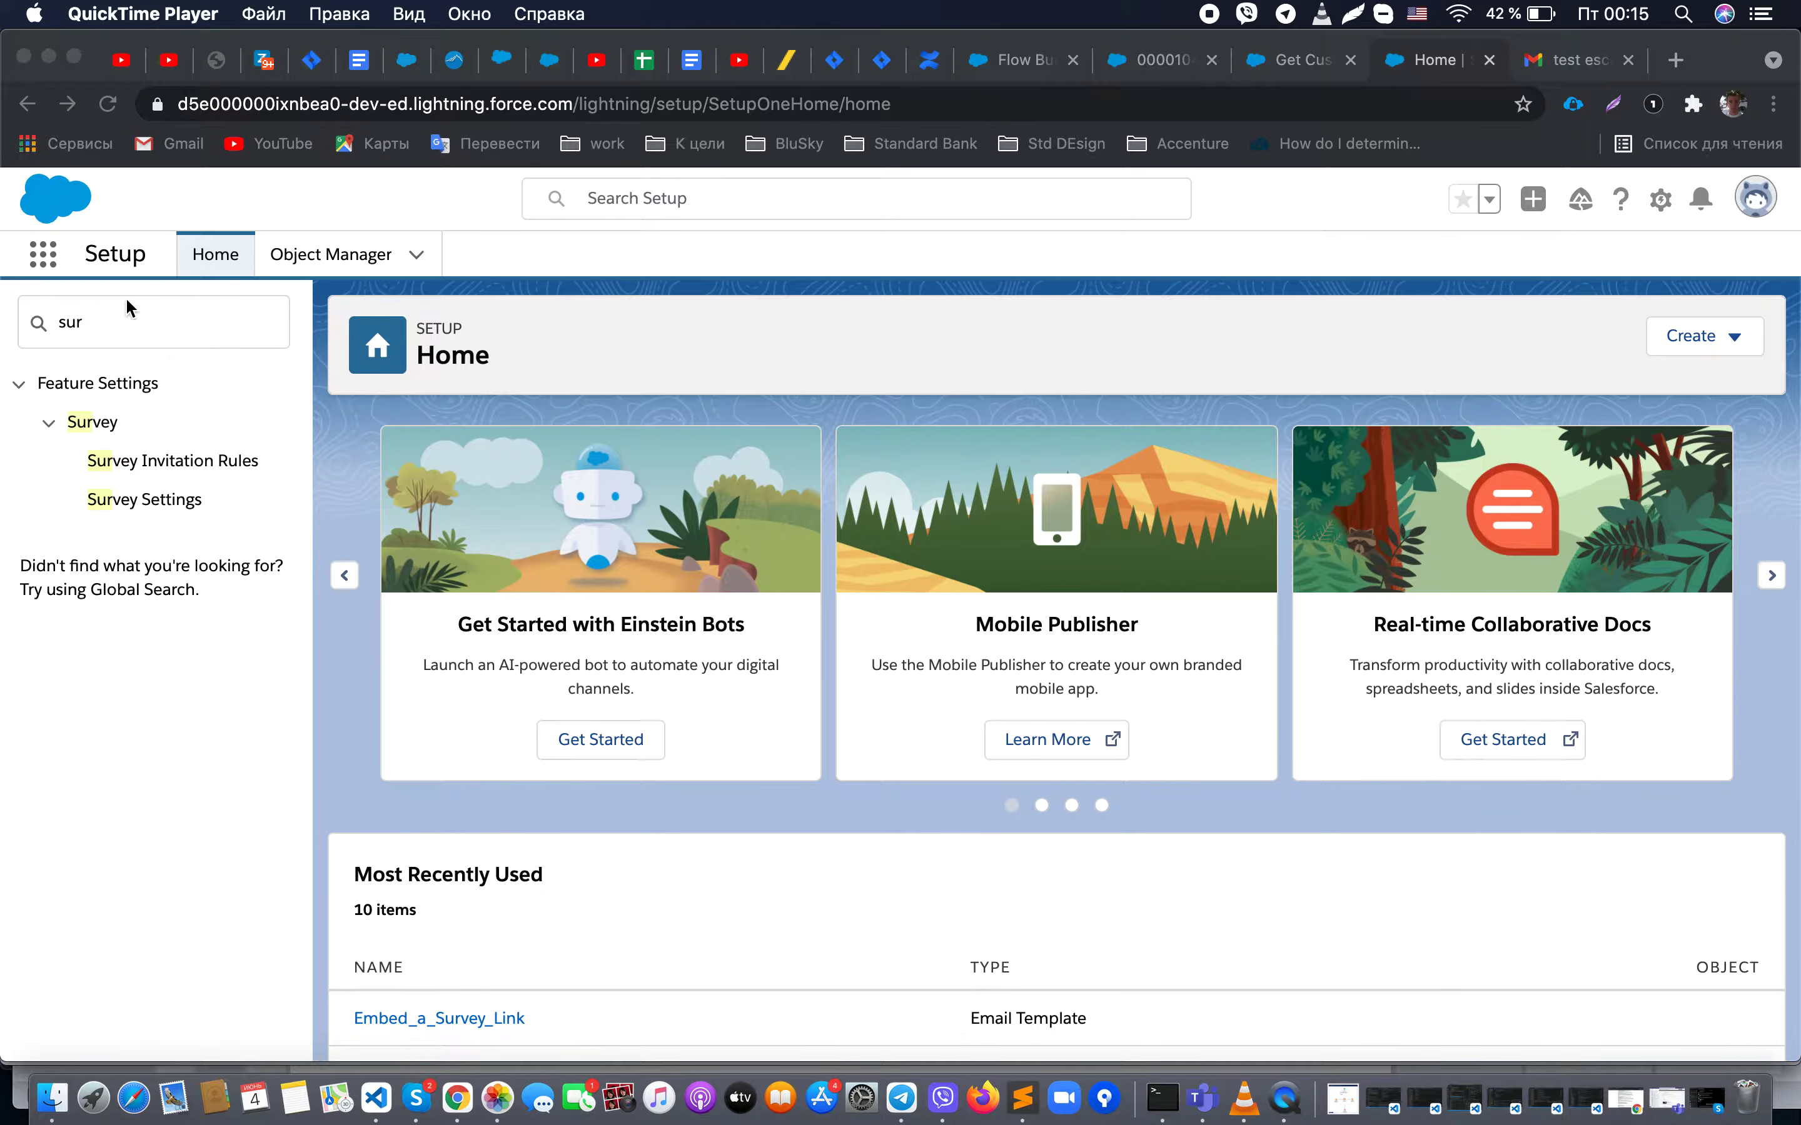
Step: Open the Survey Settings and check the choices for the default community for public survey invitations
left_click(147, 504)
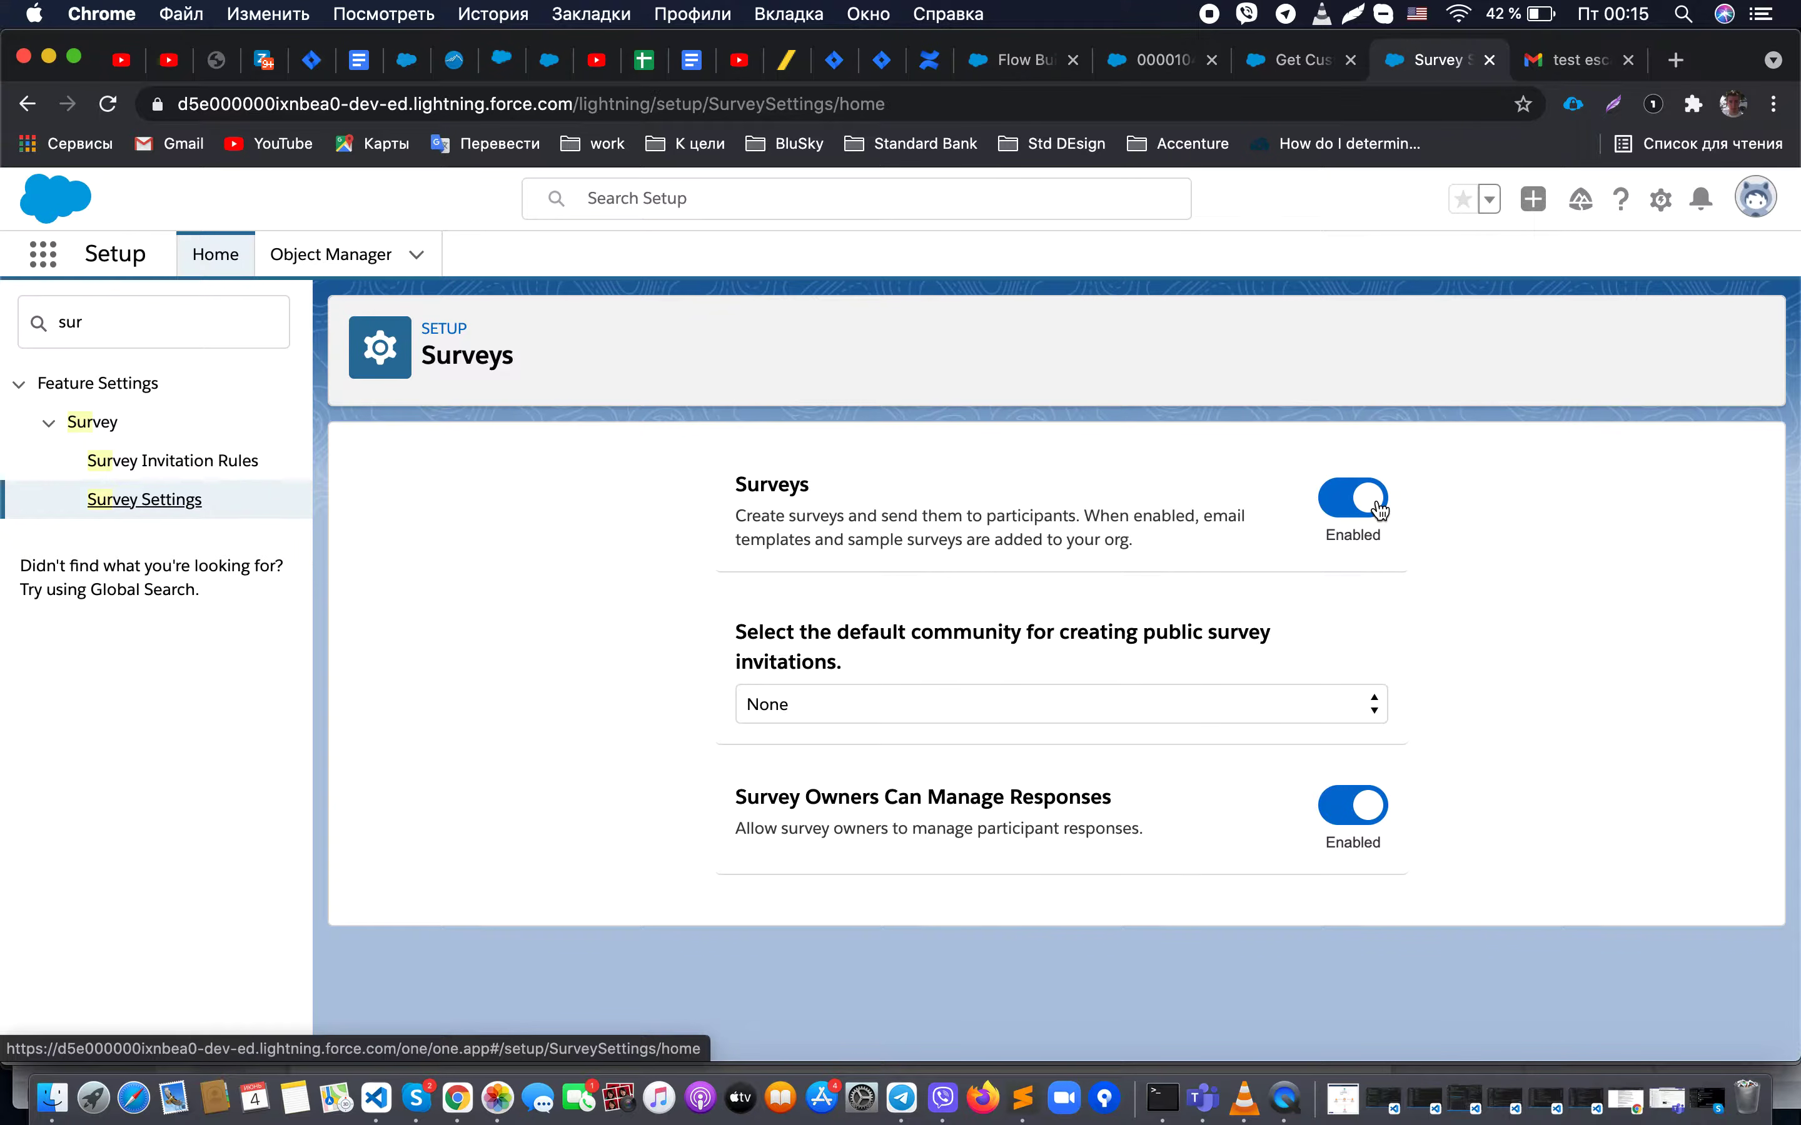
left_click(1374, 700)
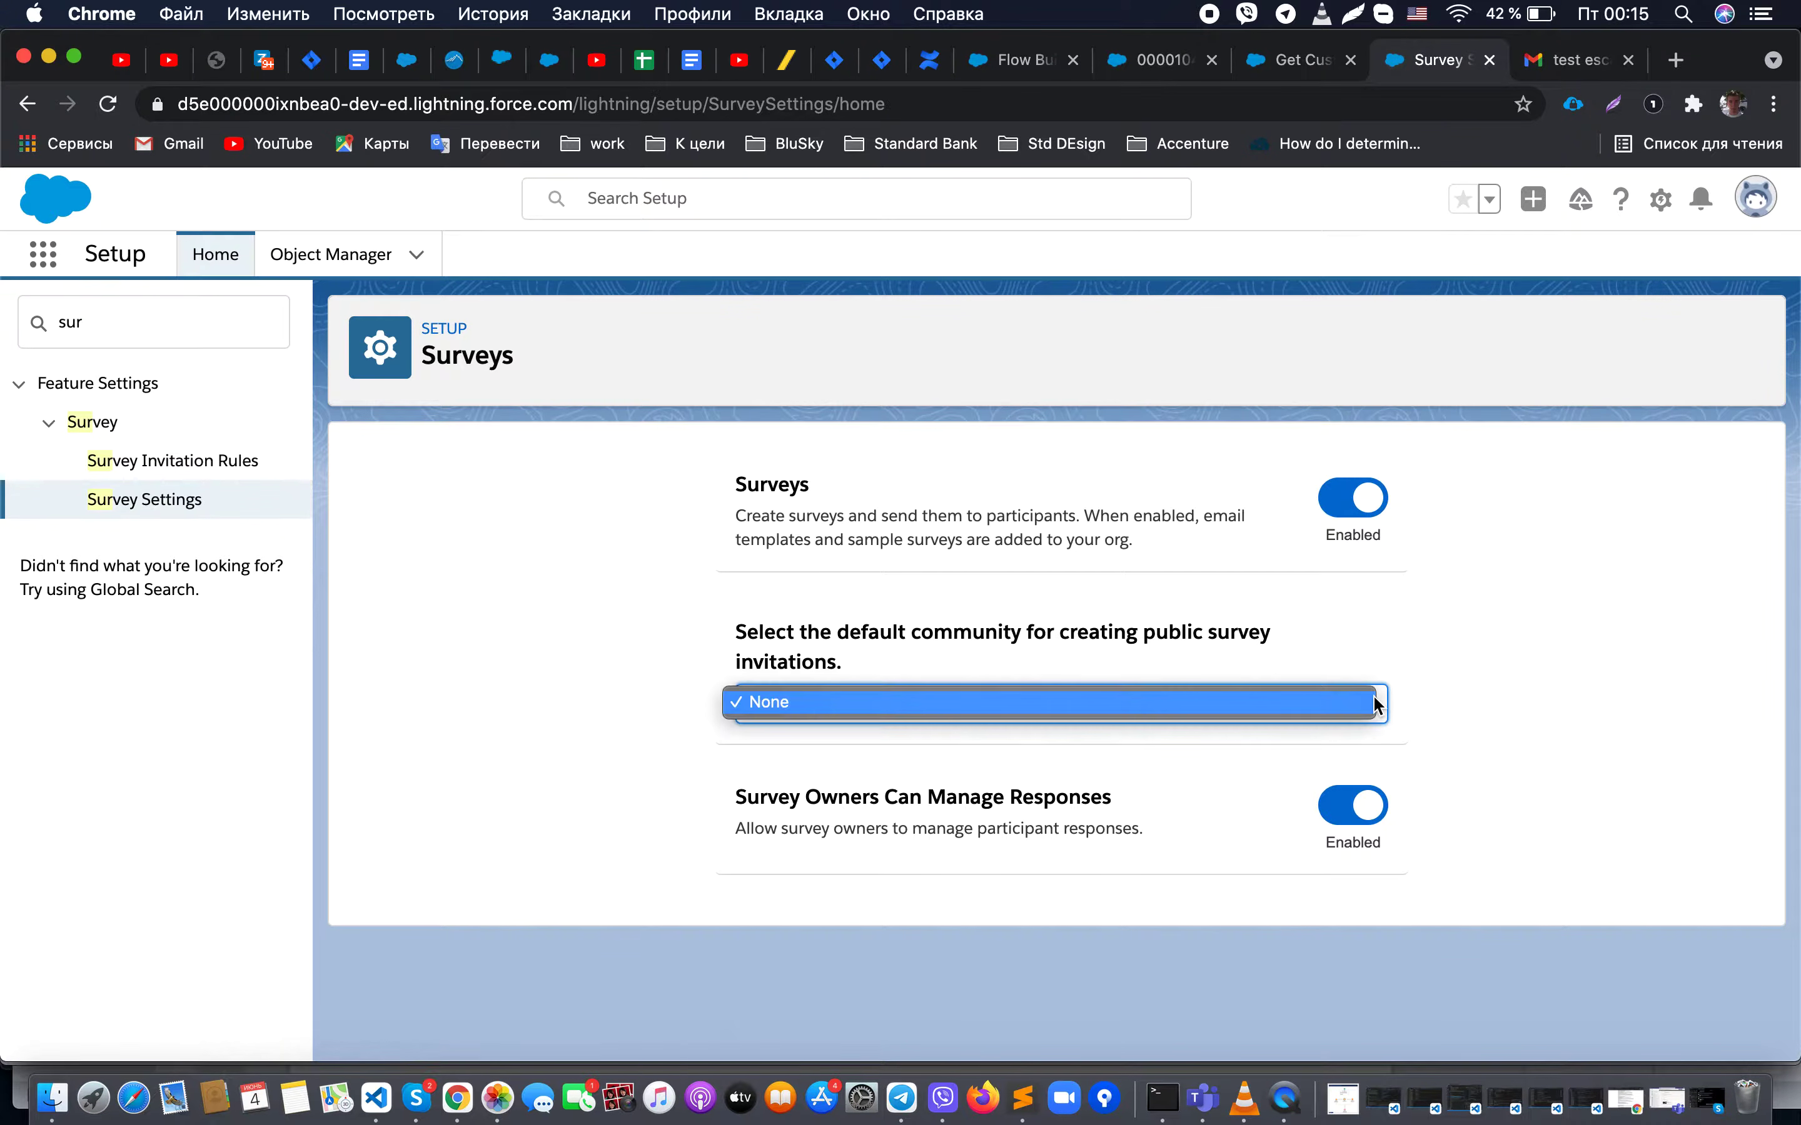
left_click(1375, 699)
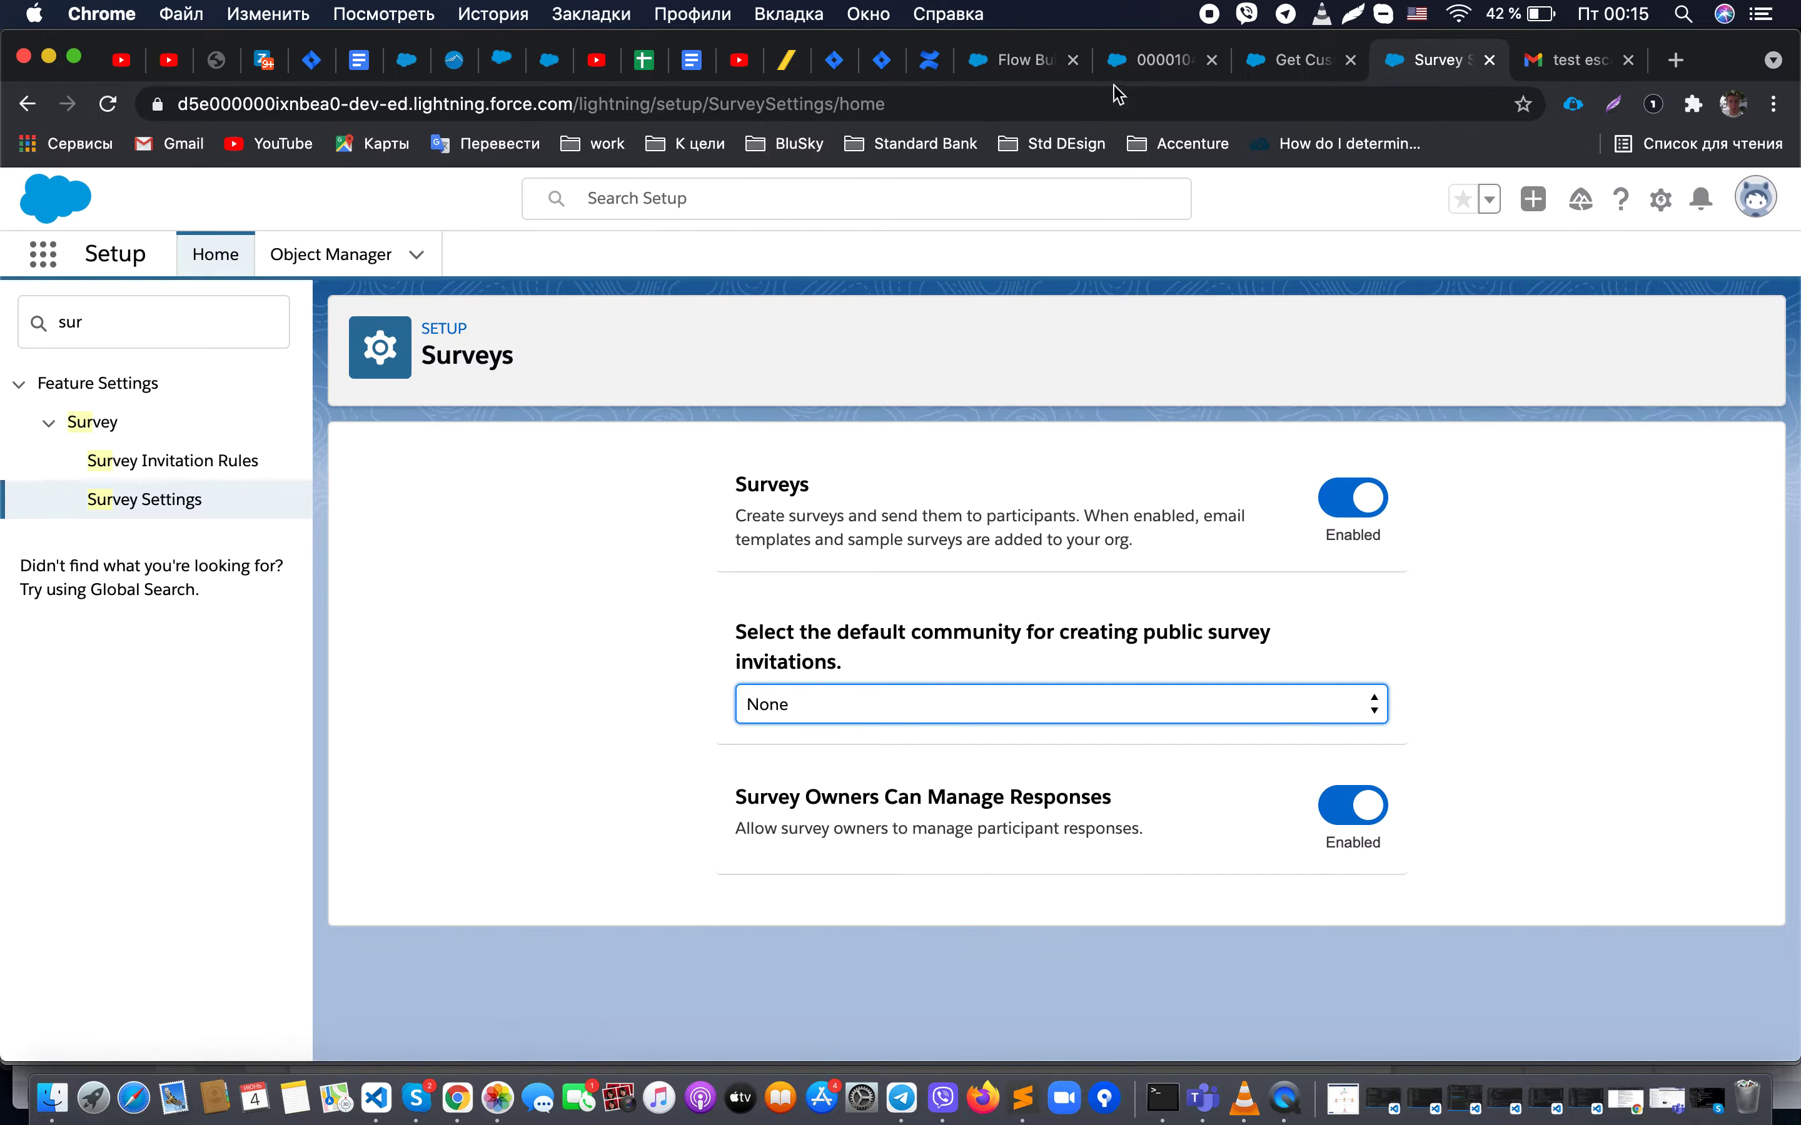
Step: Find Surveys by searching the apps and items for "sur", and open the Get Customer feedback survey record
left_click(46, 258)
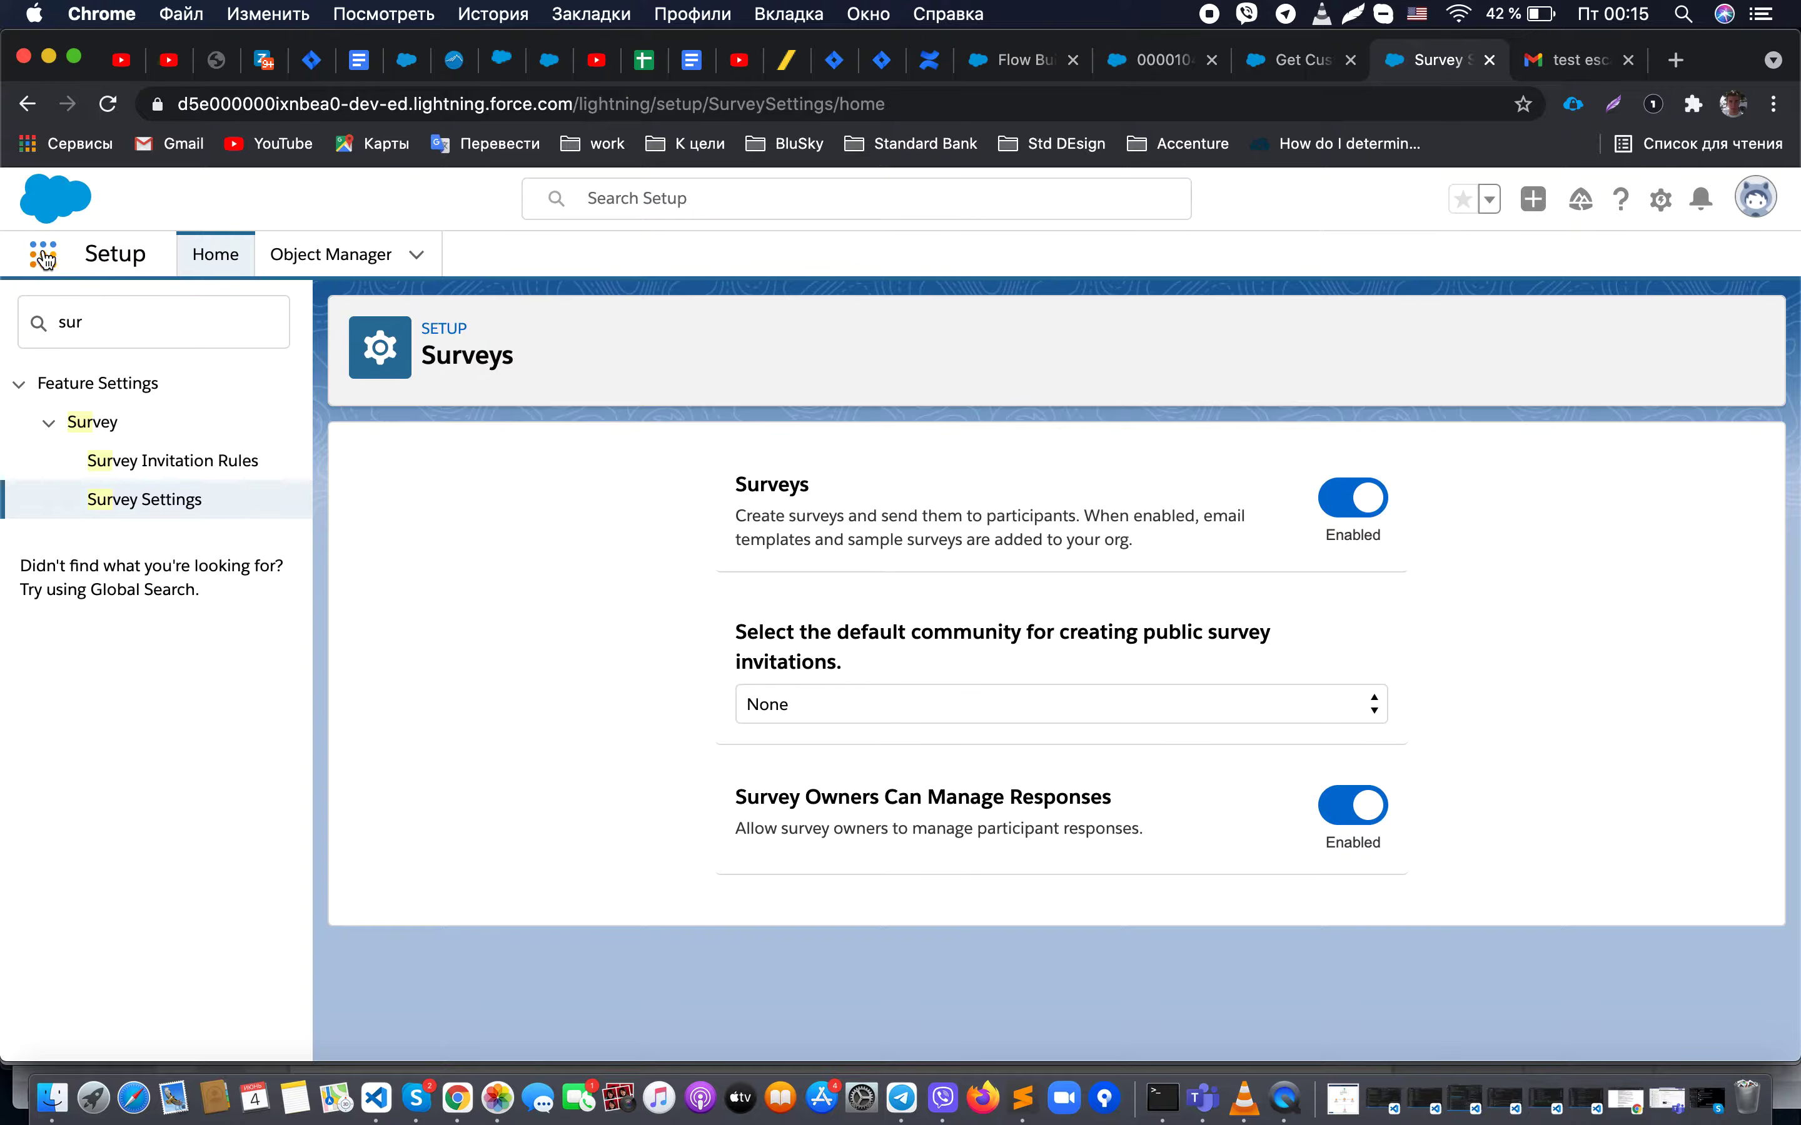
type("sur")
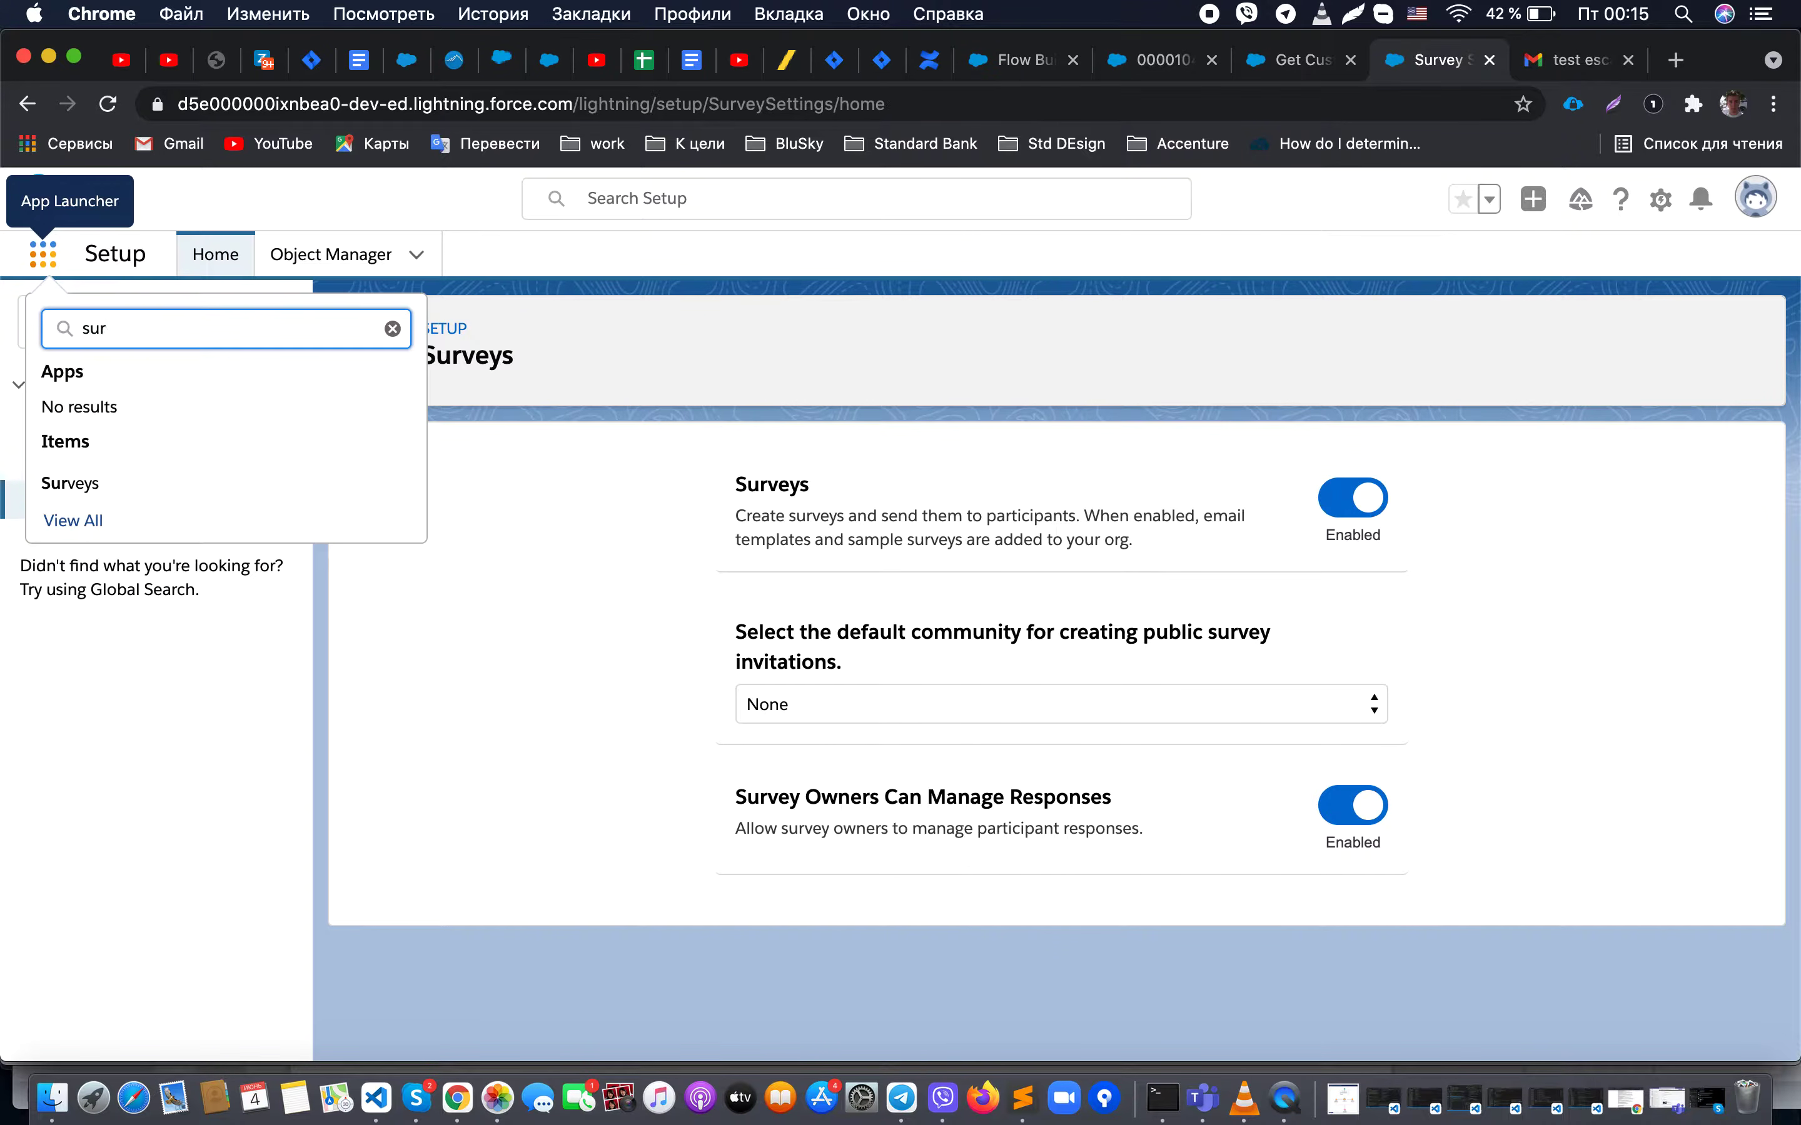
left_click(65, 484)
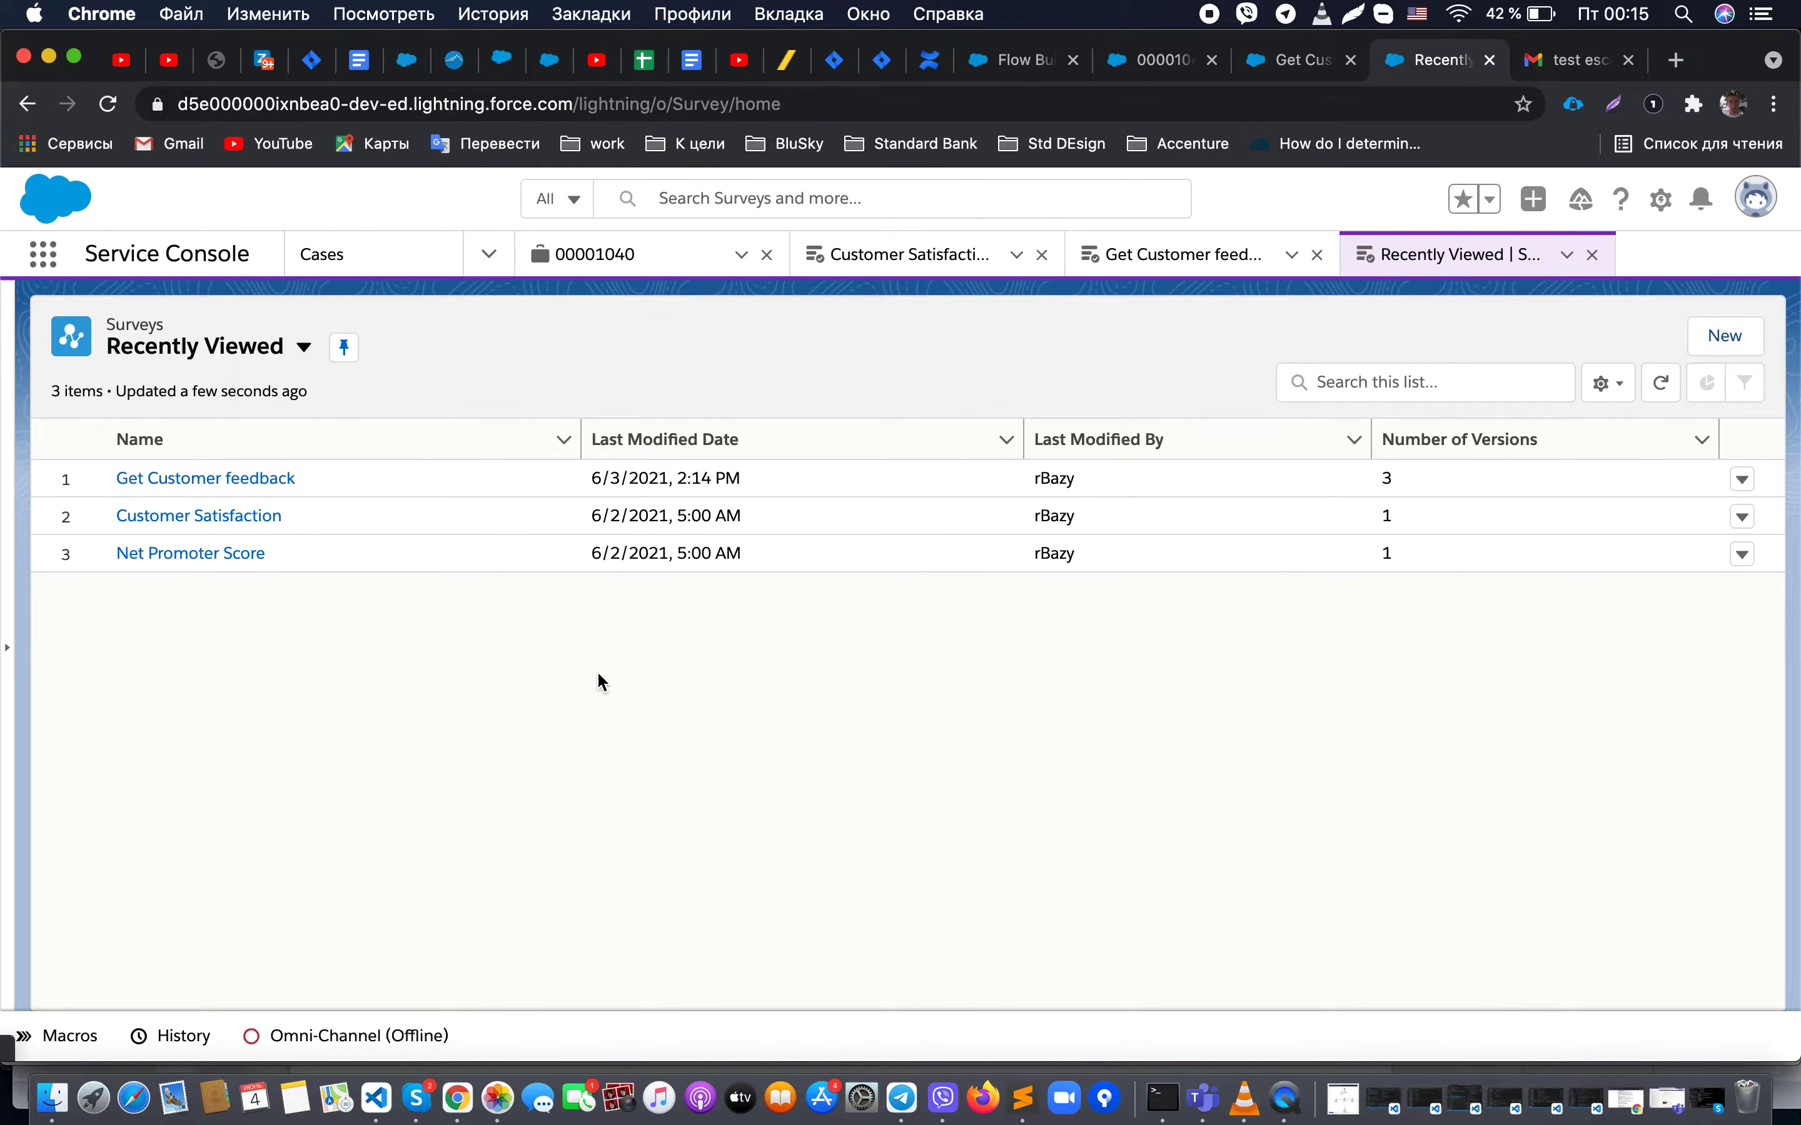
left_click(251, 485)
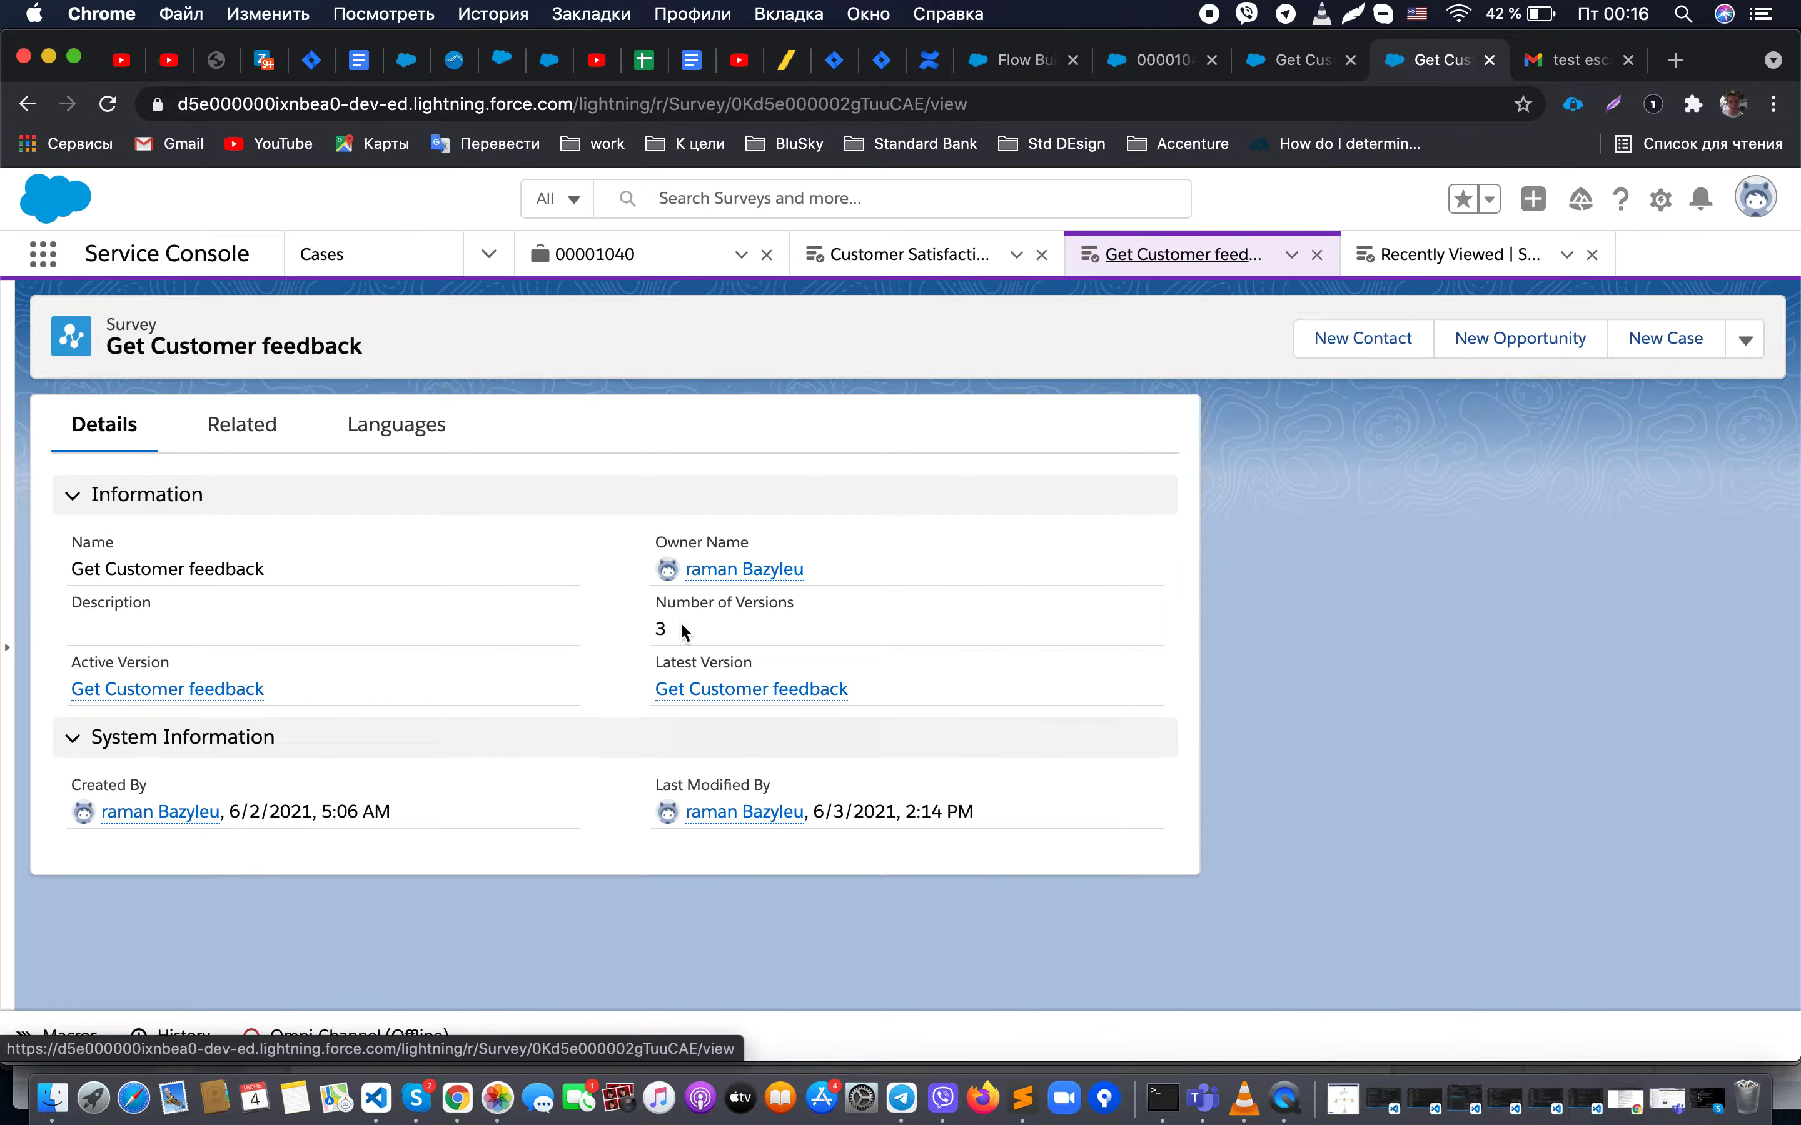
Step: Review the survey record's languages, related versions and invitations, and return to its details
left_click(277, 437)
left_click(383, 430)
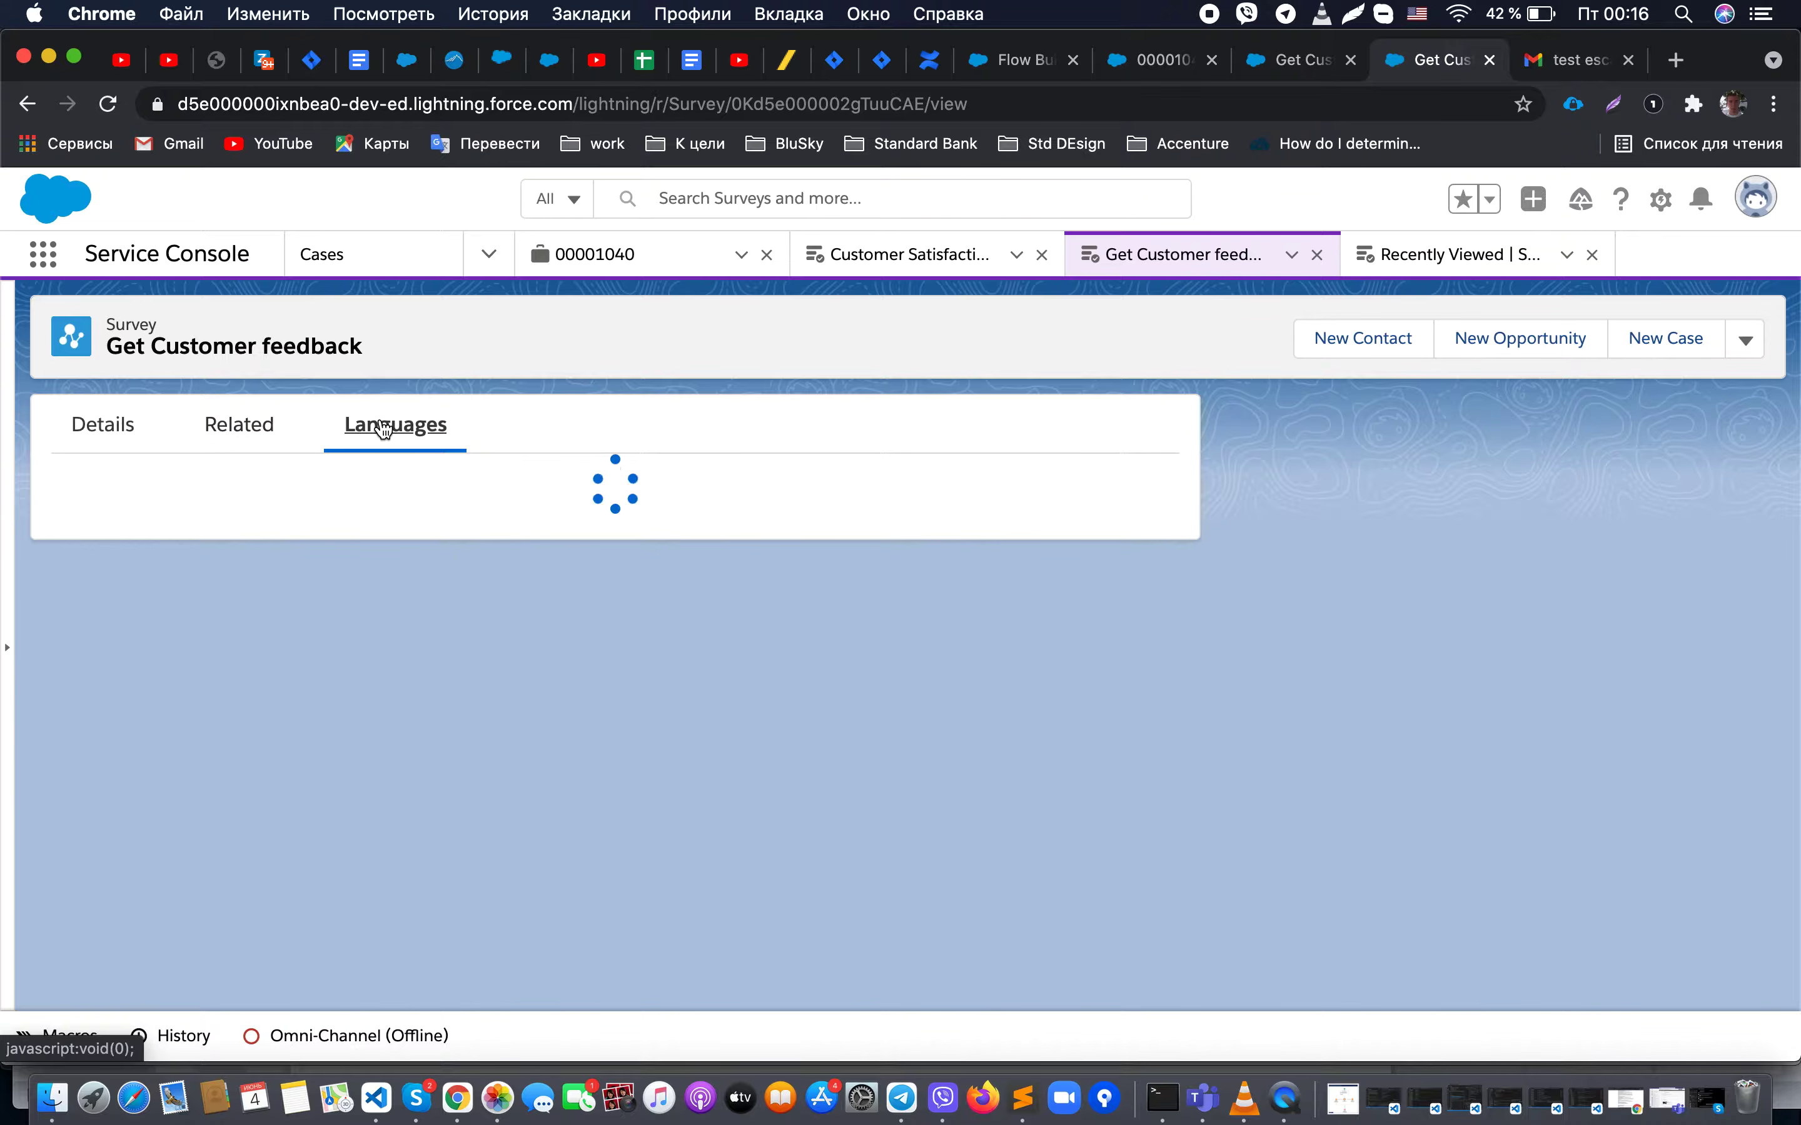
left_click(253, 434)
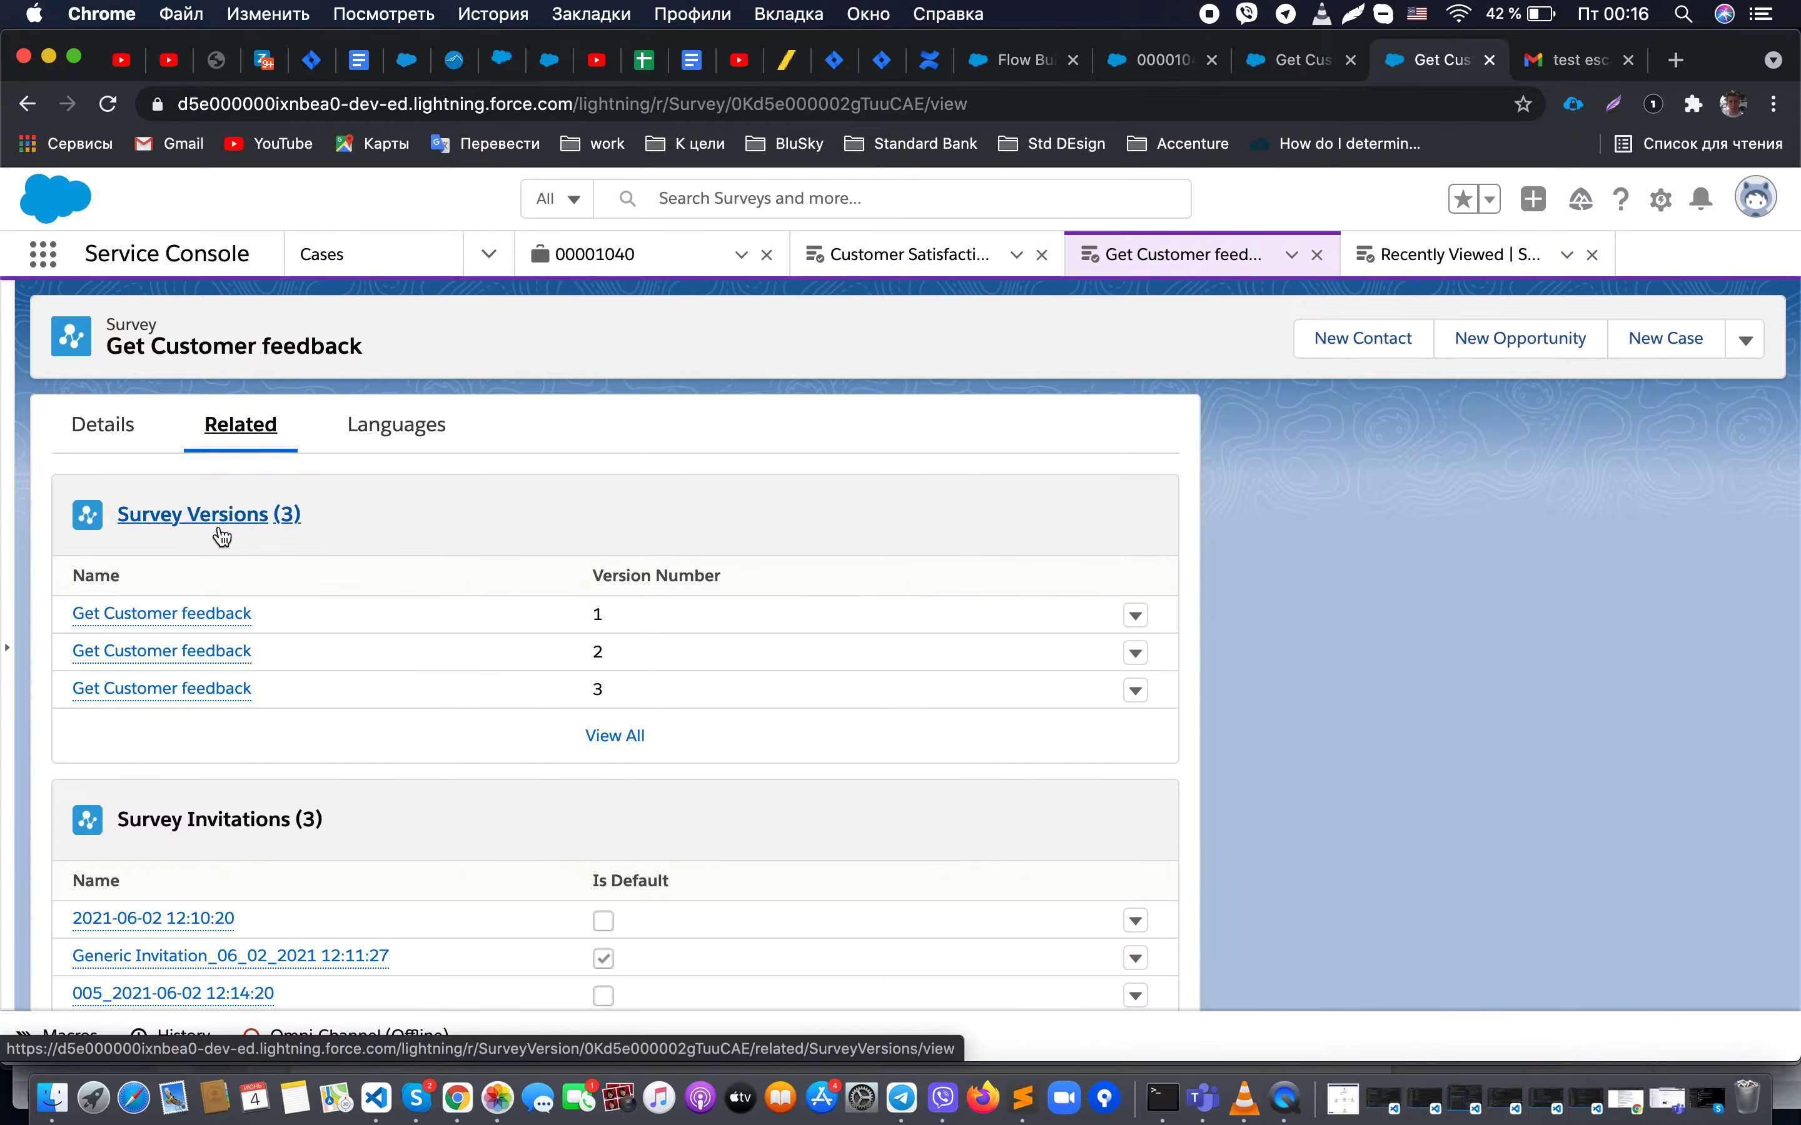
scroll(309, 765, "down", 2)
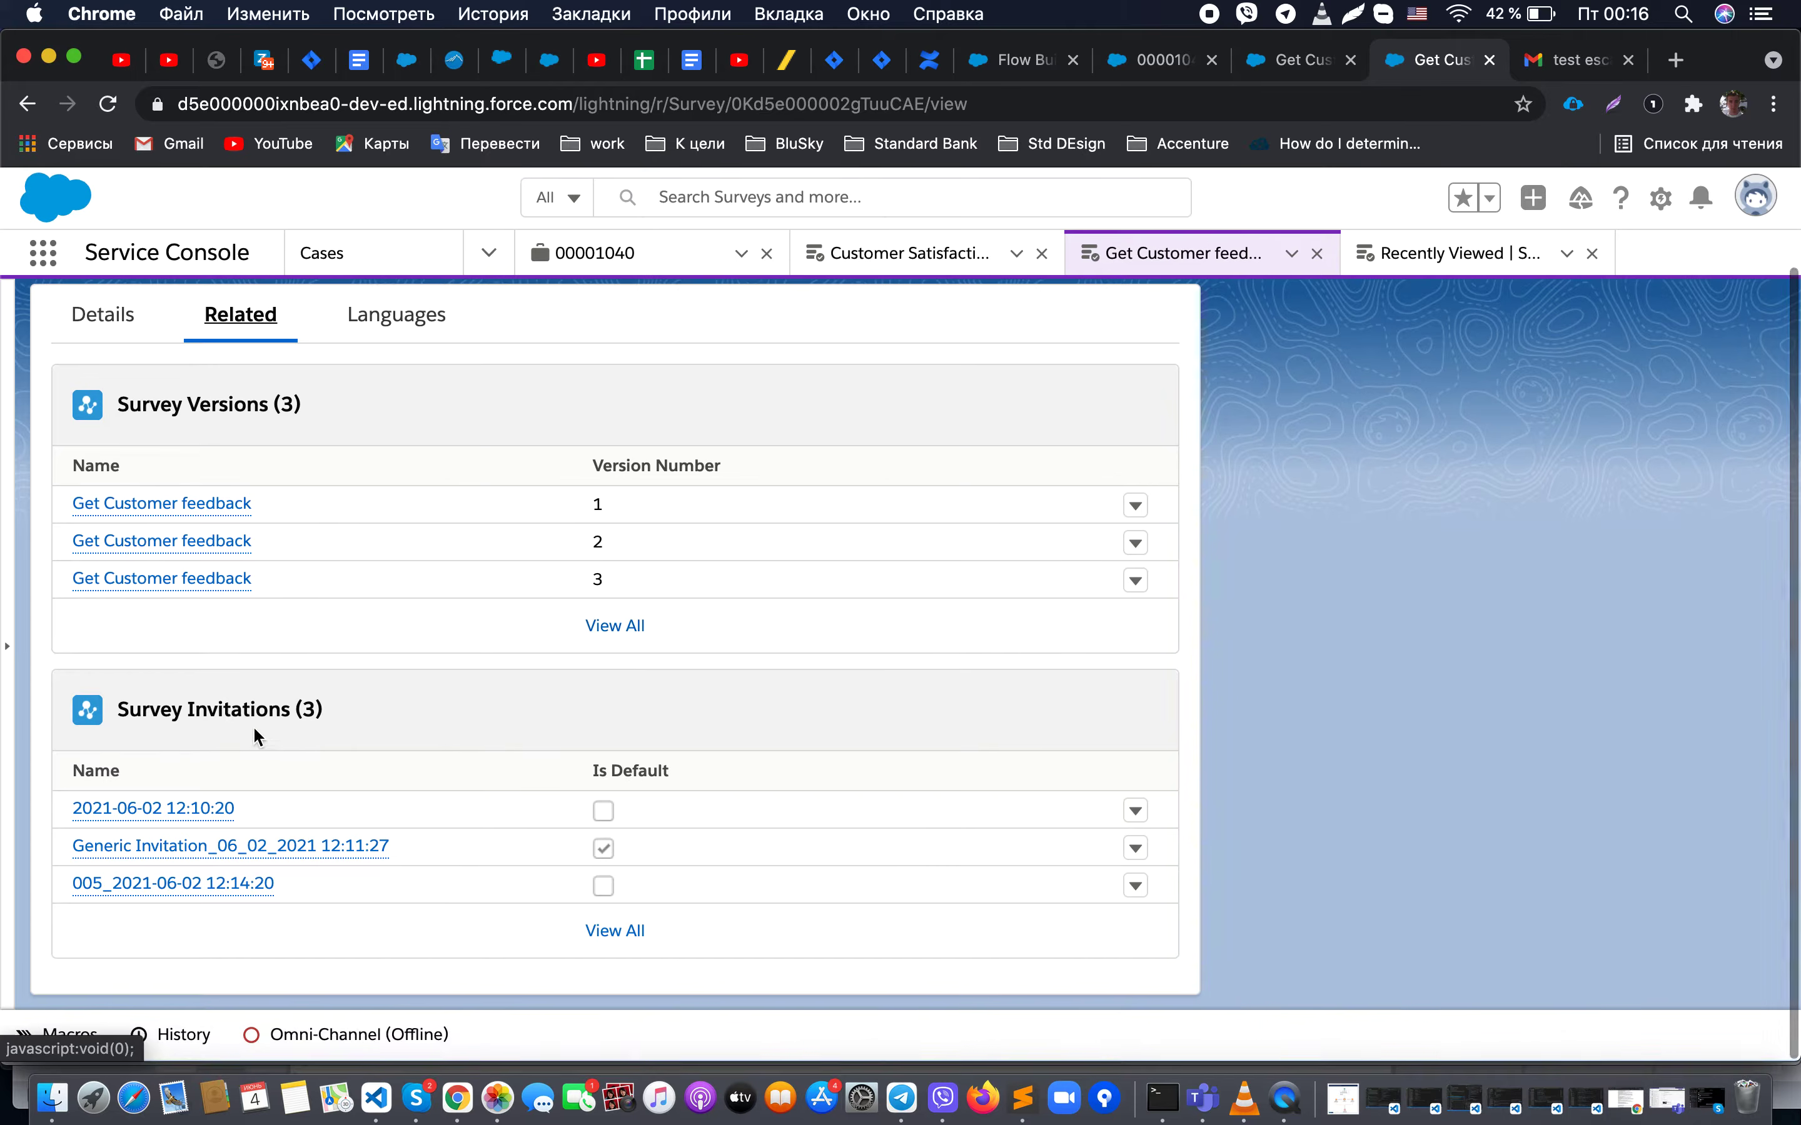
scroll(462, 665, "up", 2)
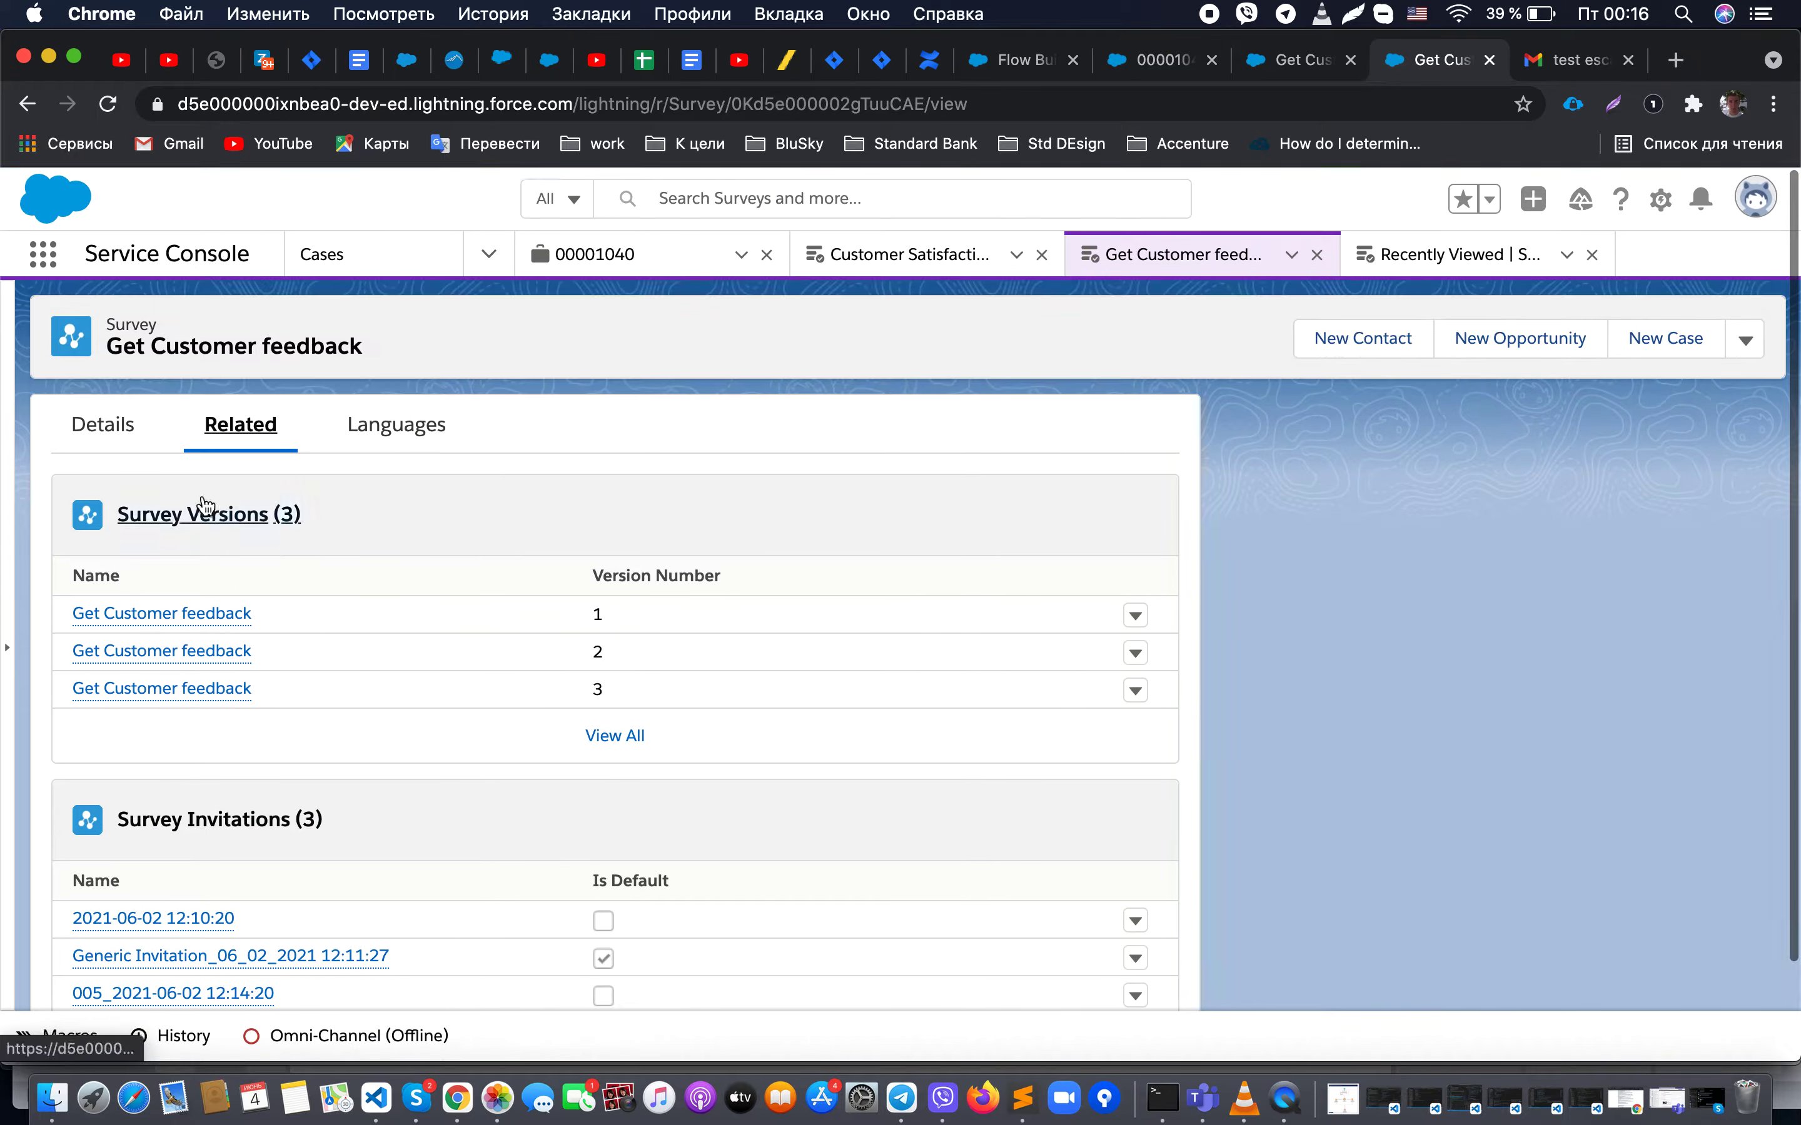
left_click(110, 429)
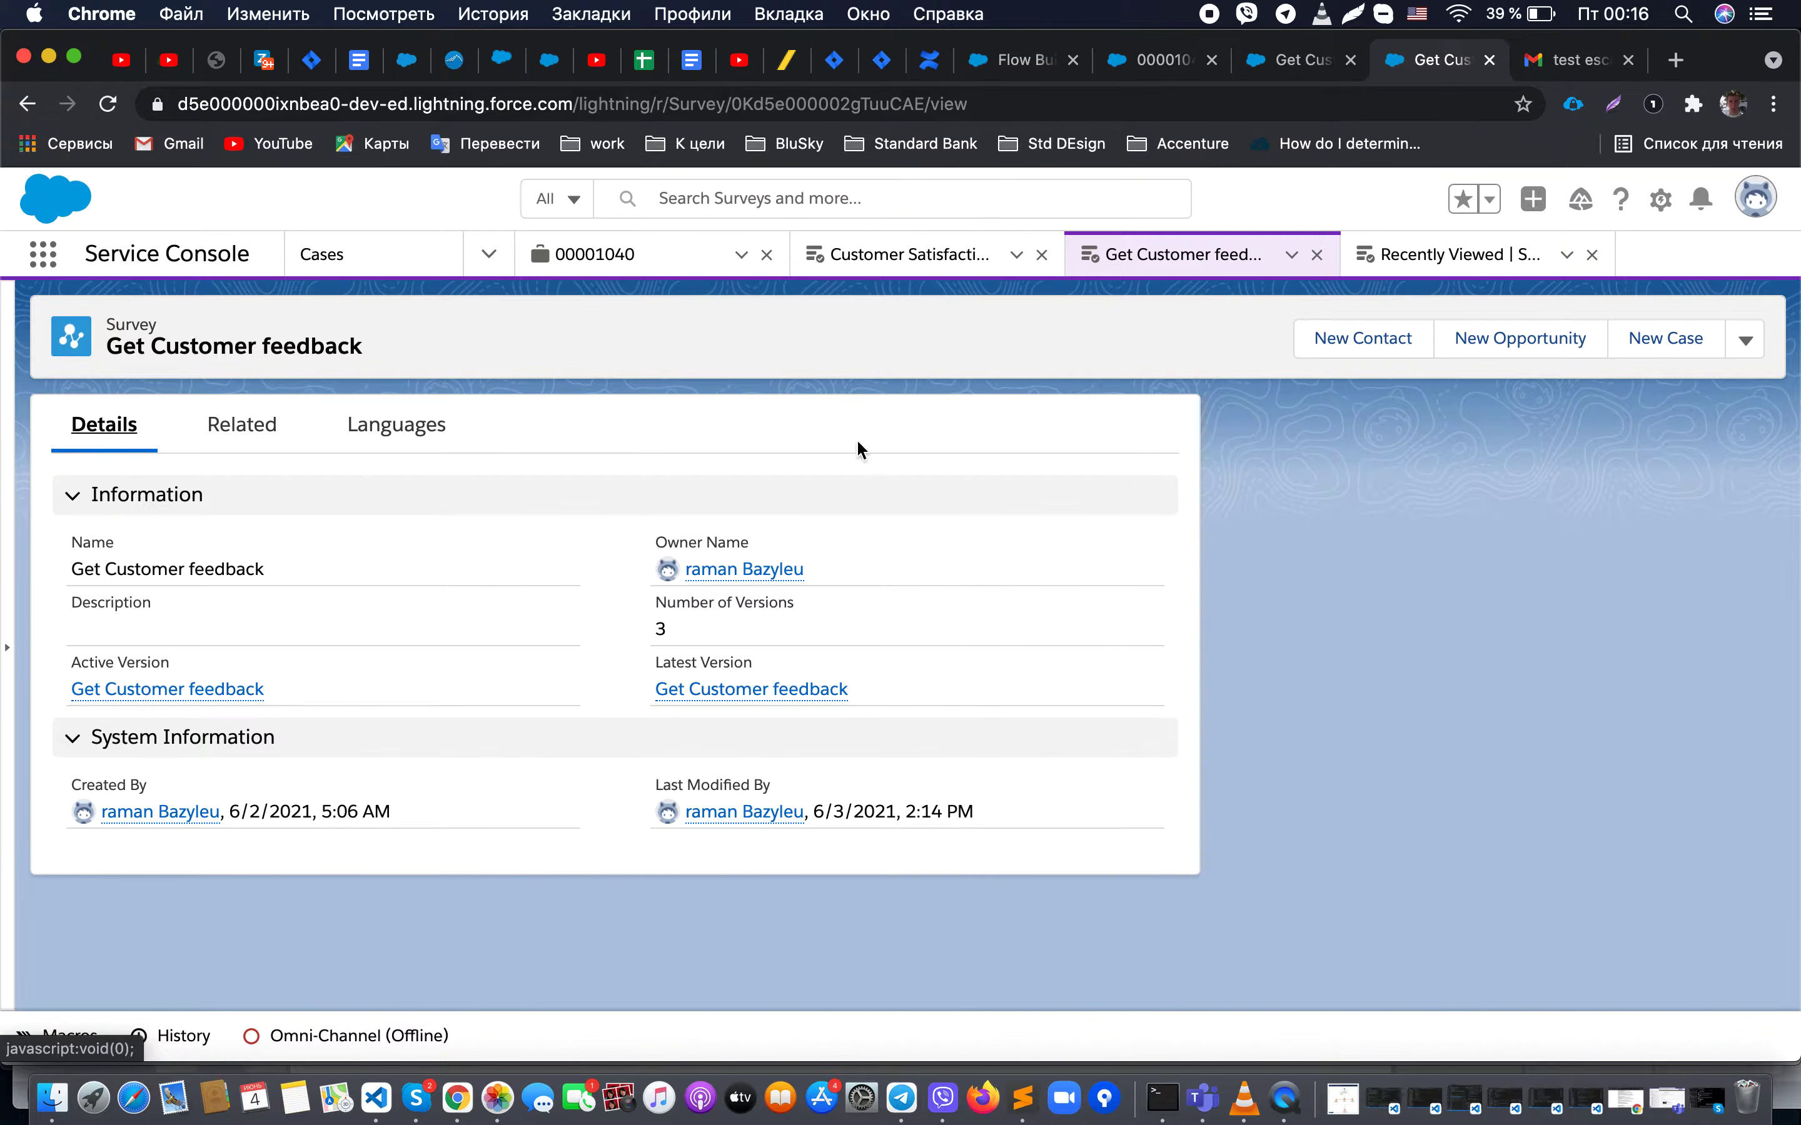
Step: Open the latest version of the Get Customer feedback survey and create a new version based on version 3
left_click(1746, 343)
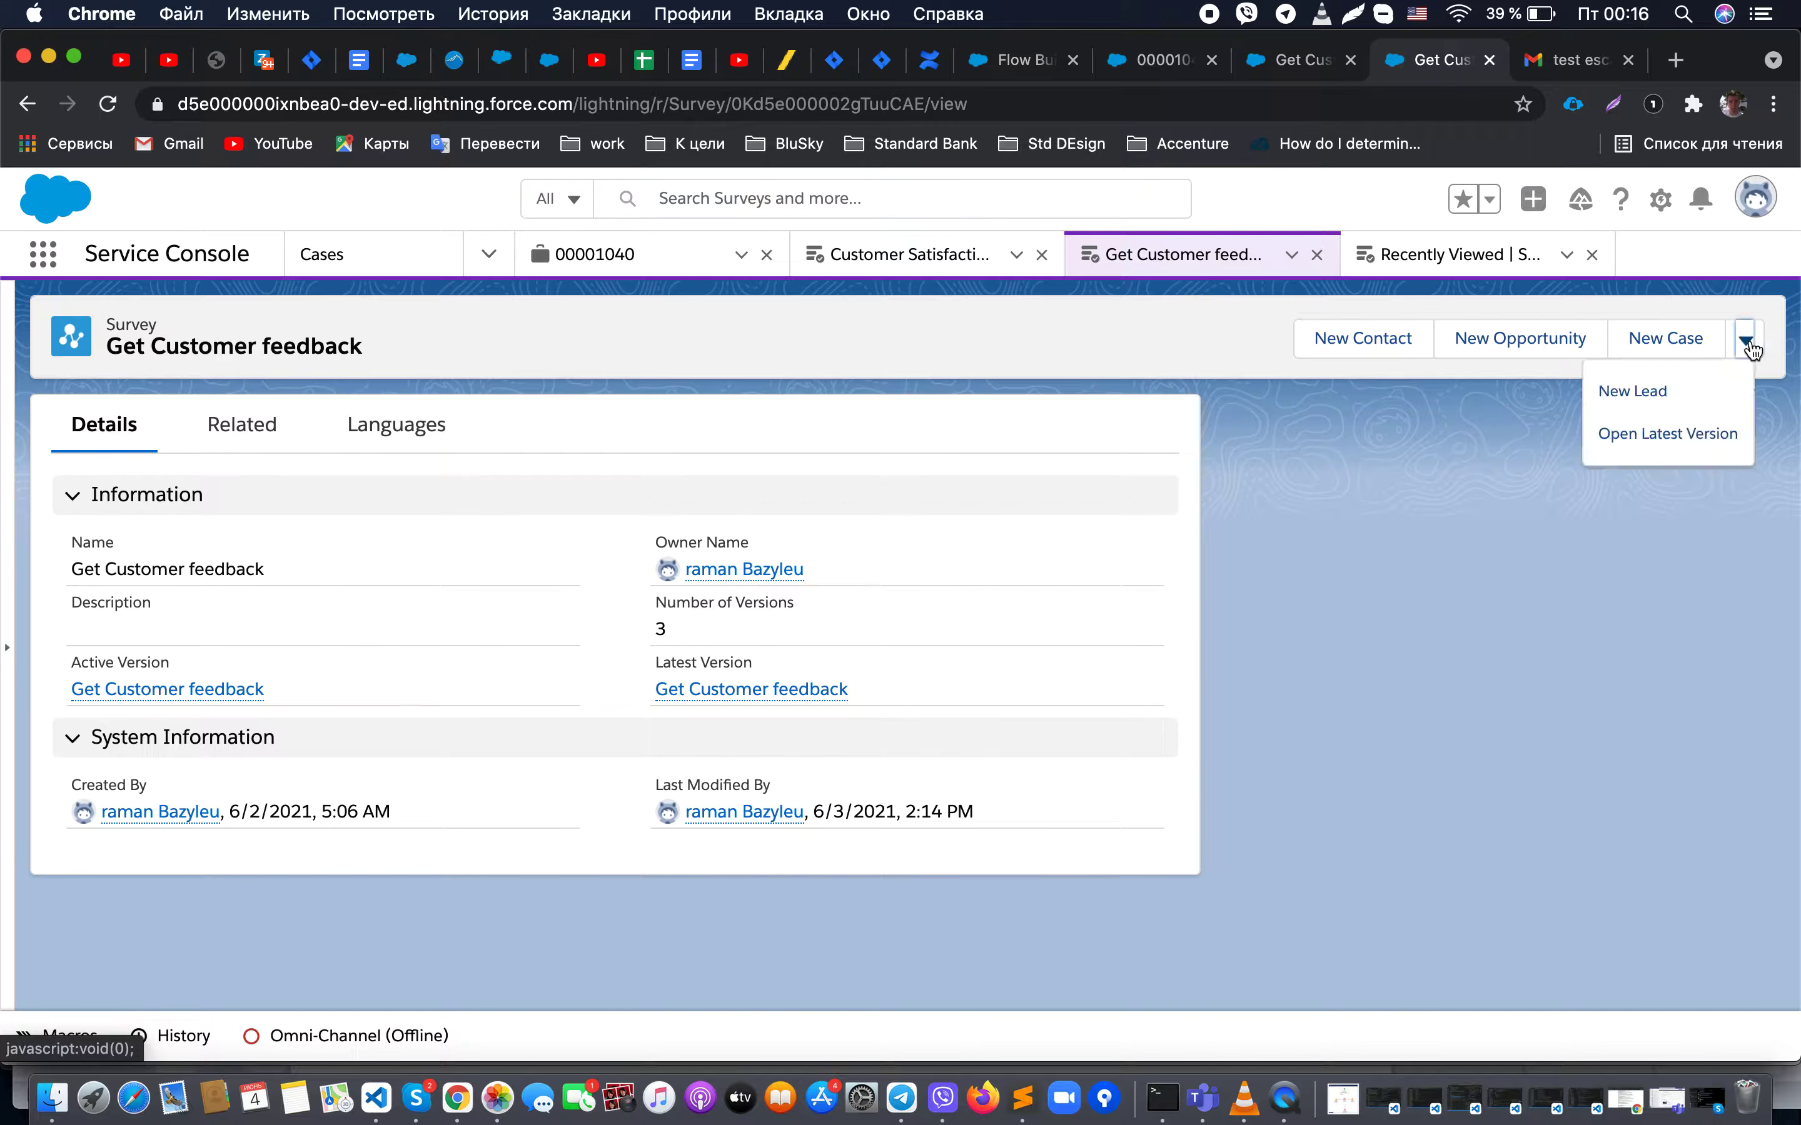
left_click(1684, 438)
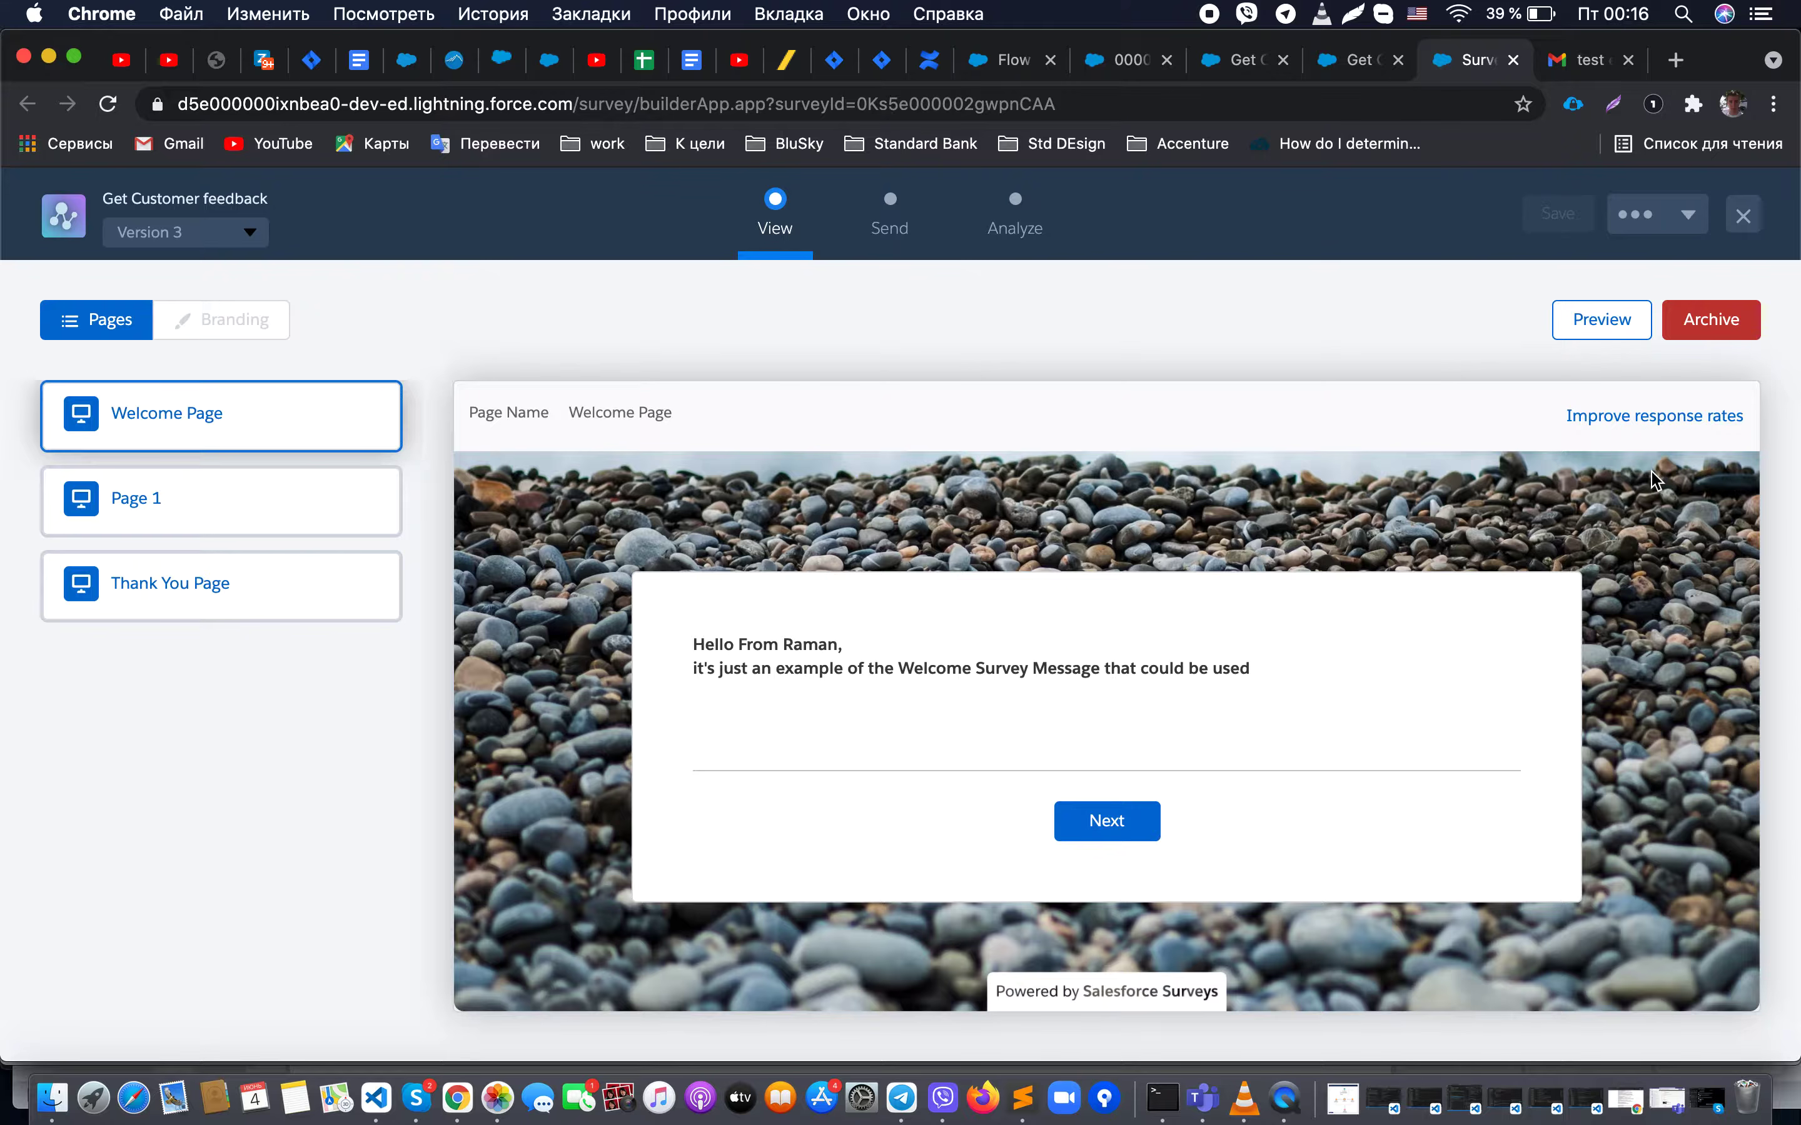
left_click(1637, 216)
left_click(1618, 272)
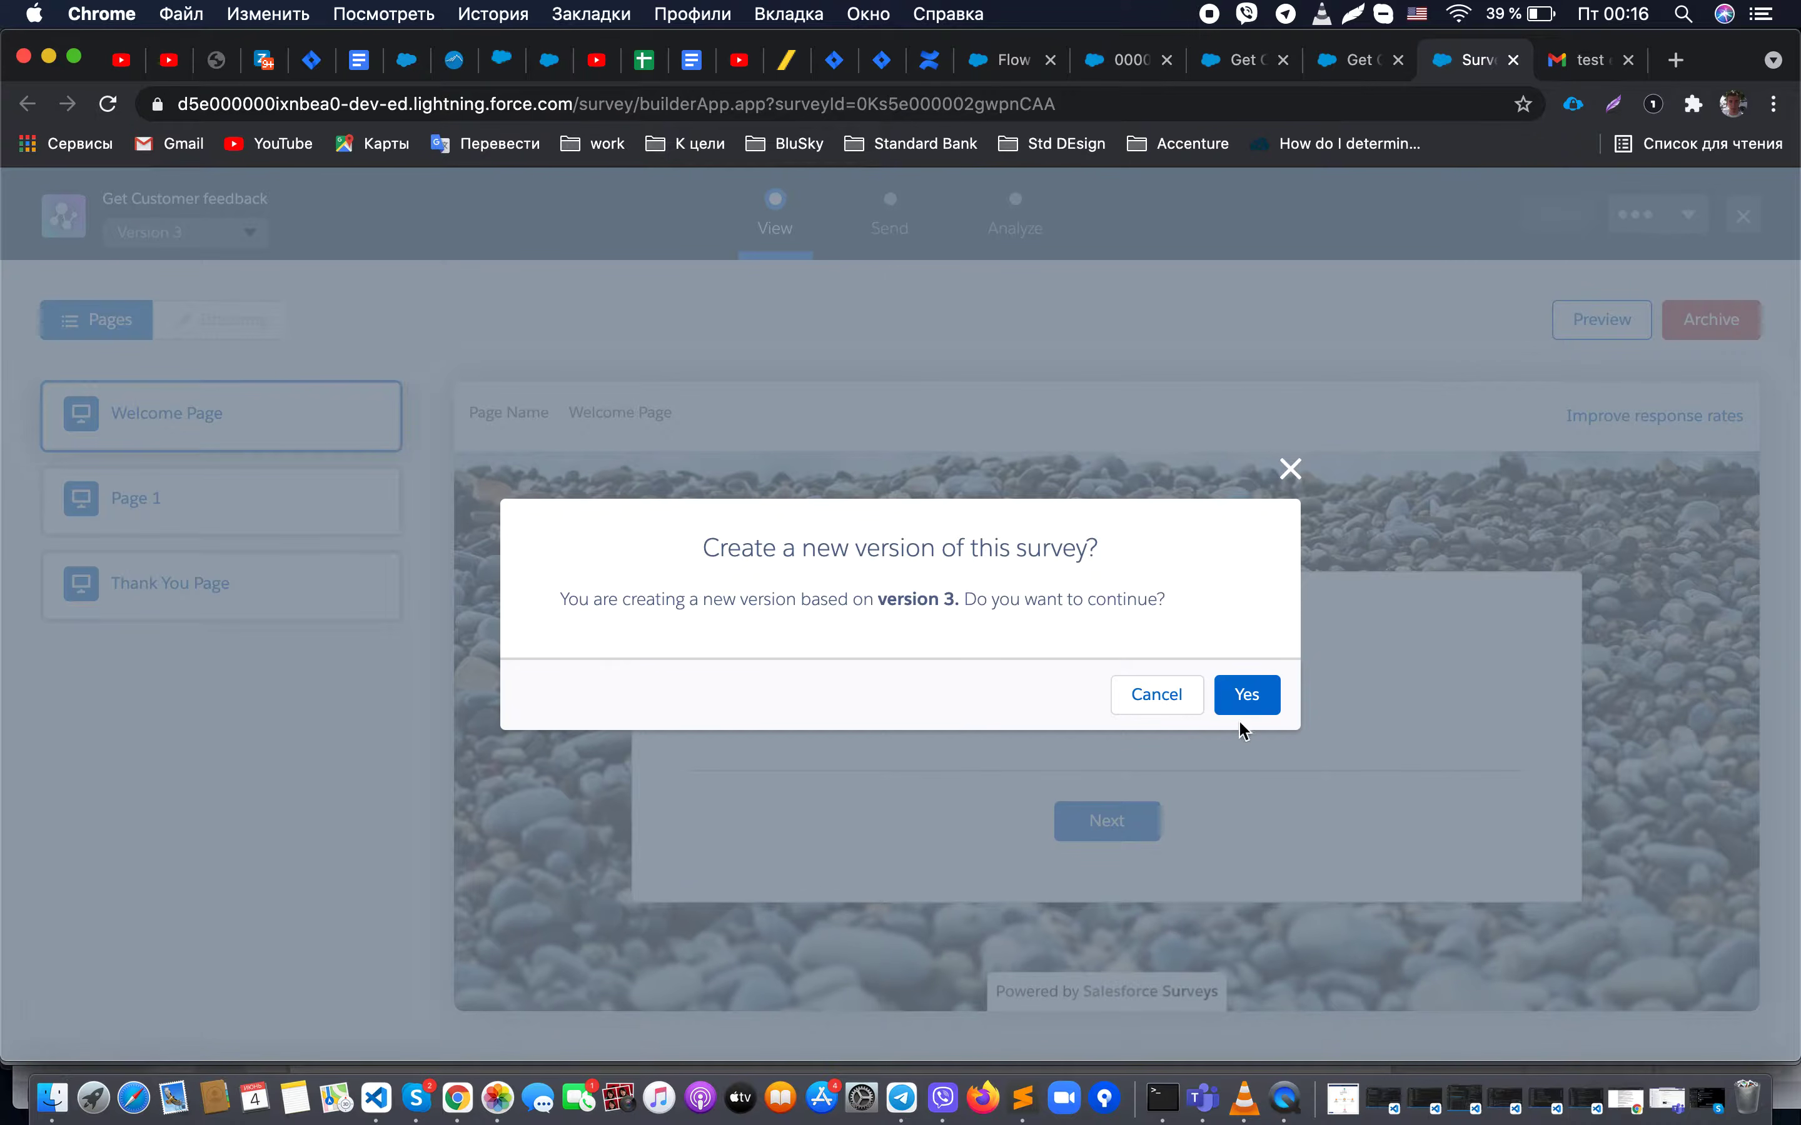
left_click(1248, 700)
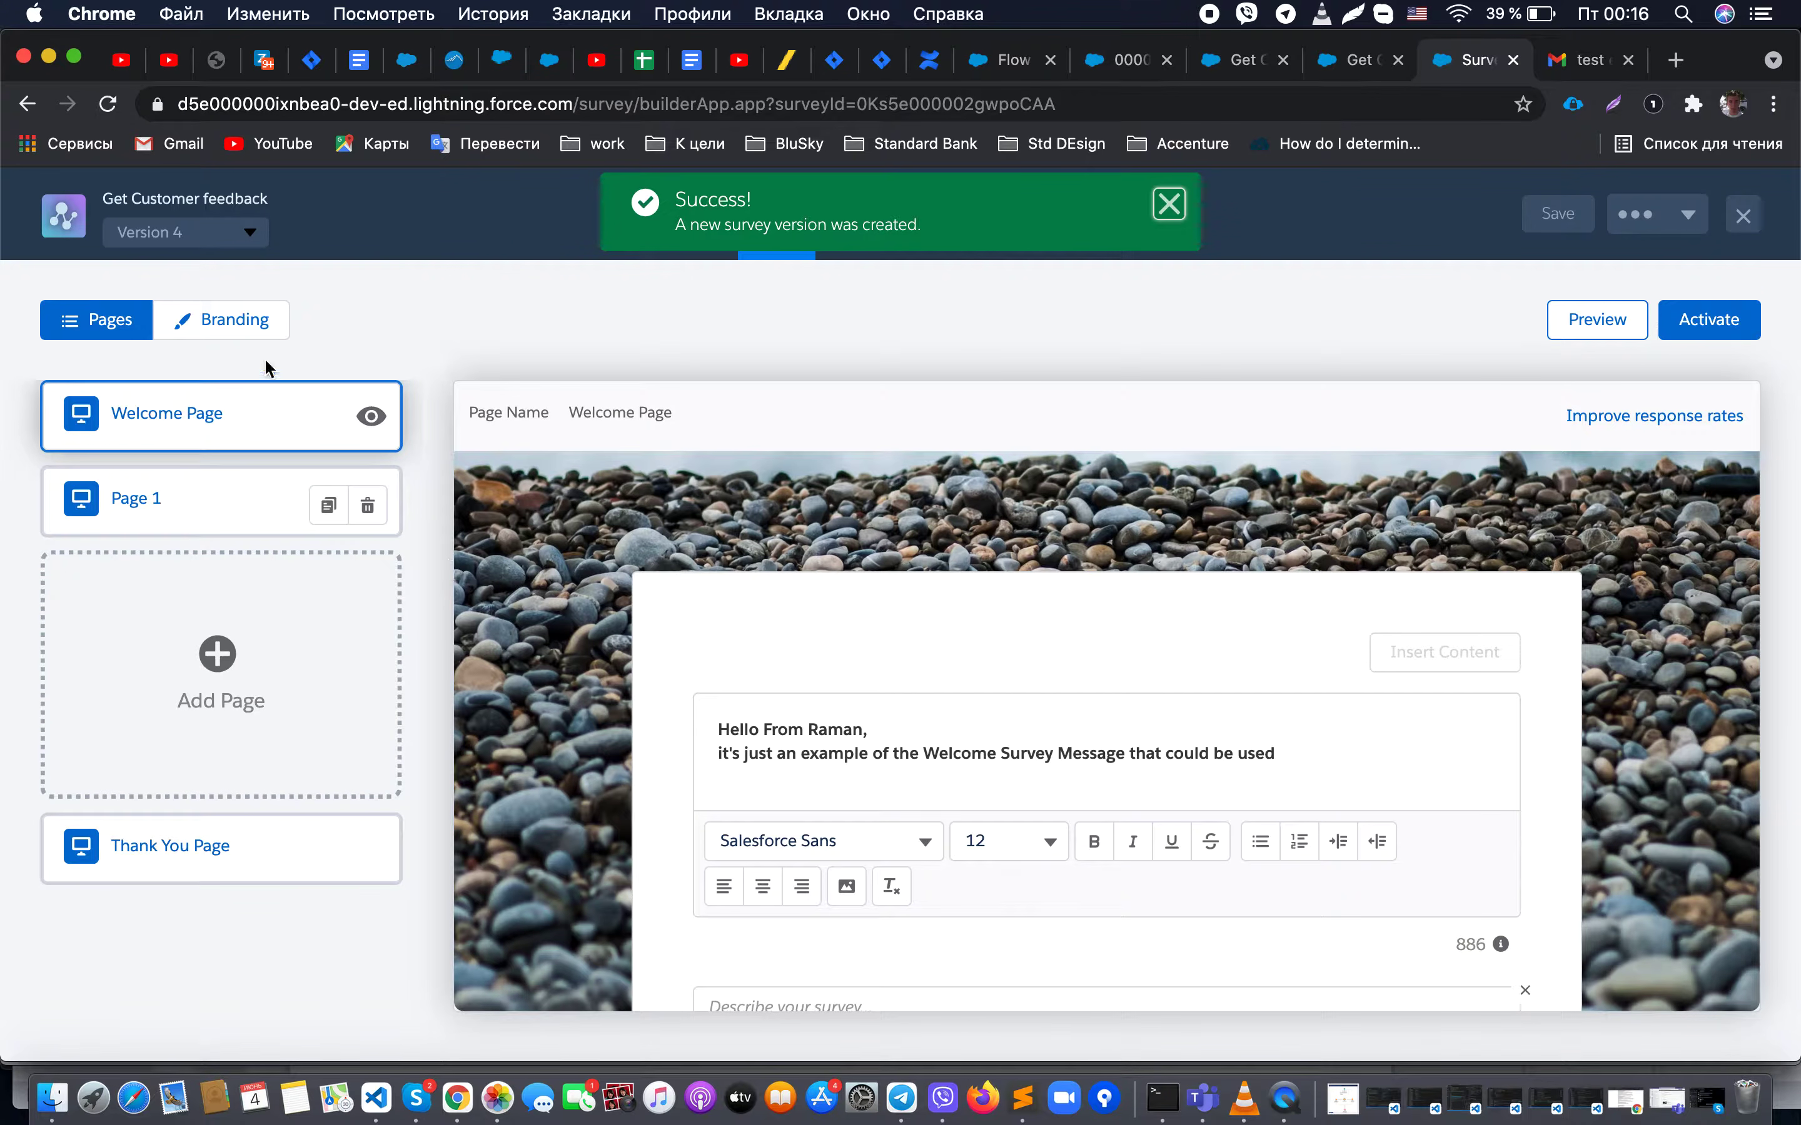
Step: Examine the survey's branding options, from progress options and background image to content card, question, answer and button colors
left_click(232, 339)
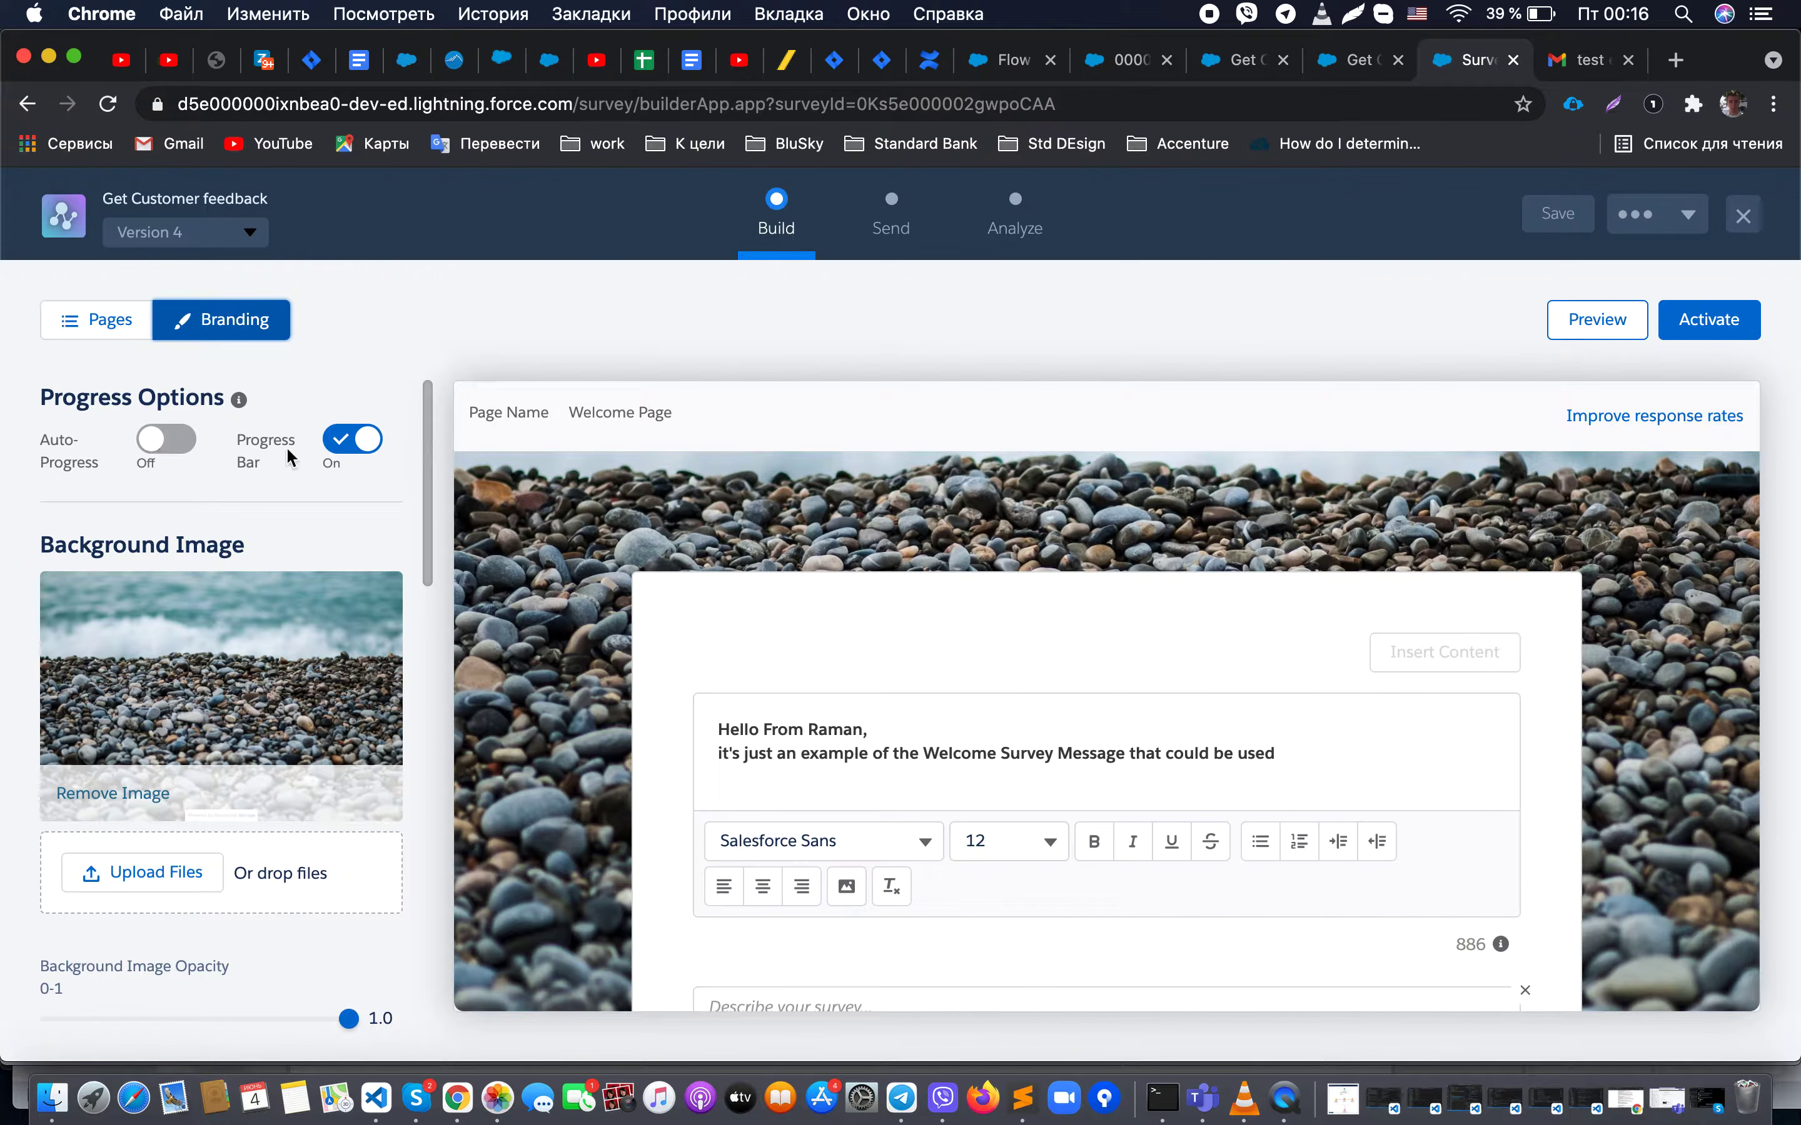
scroll(336, 581, "down", 1)
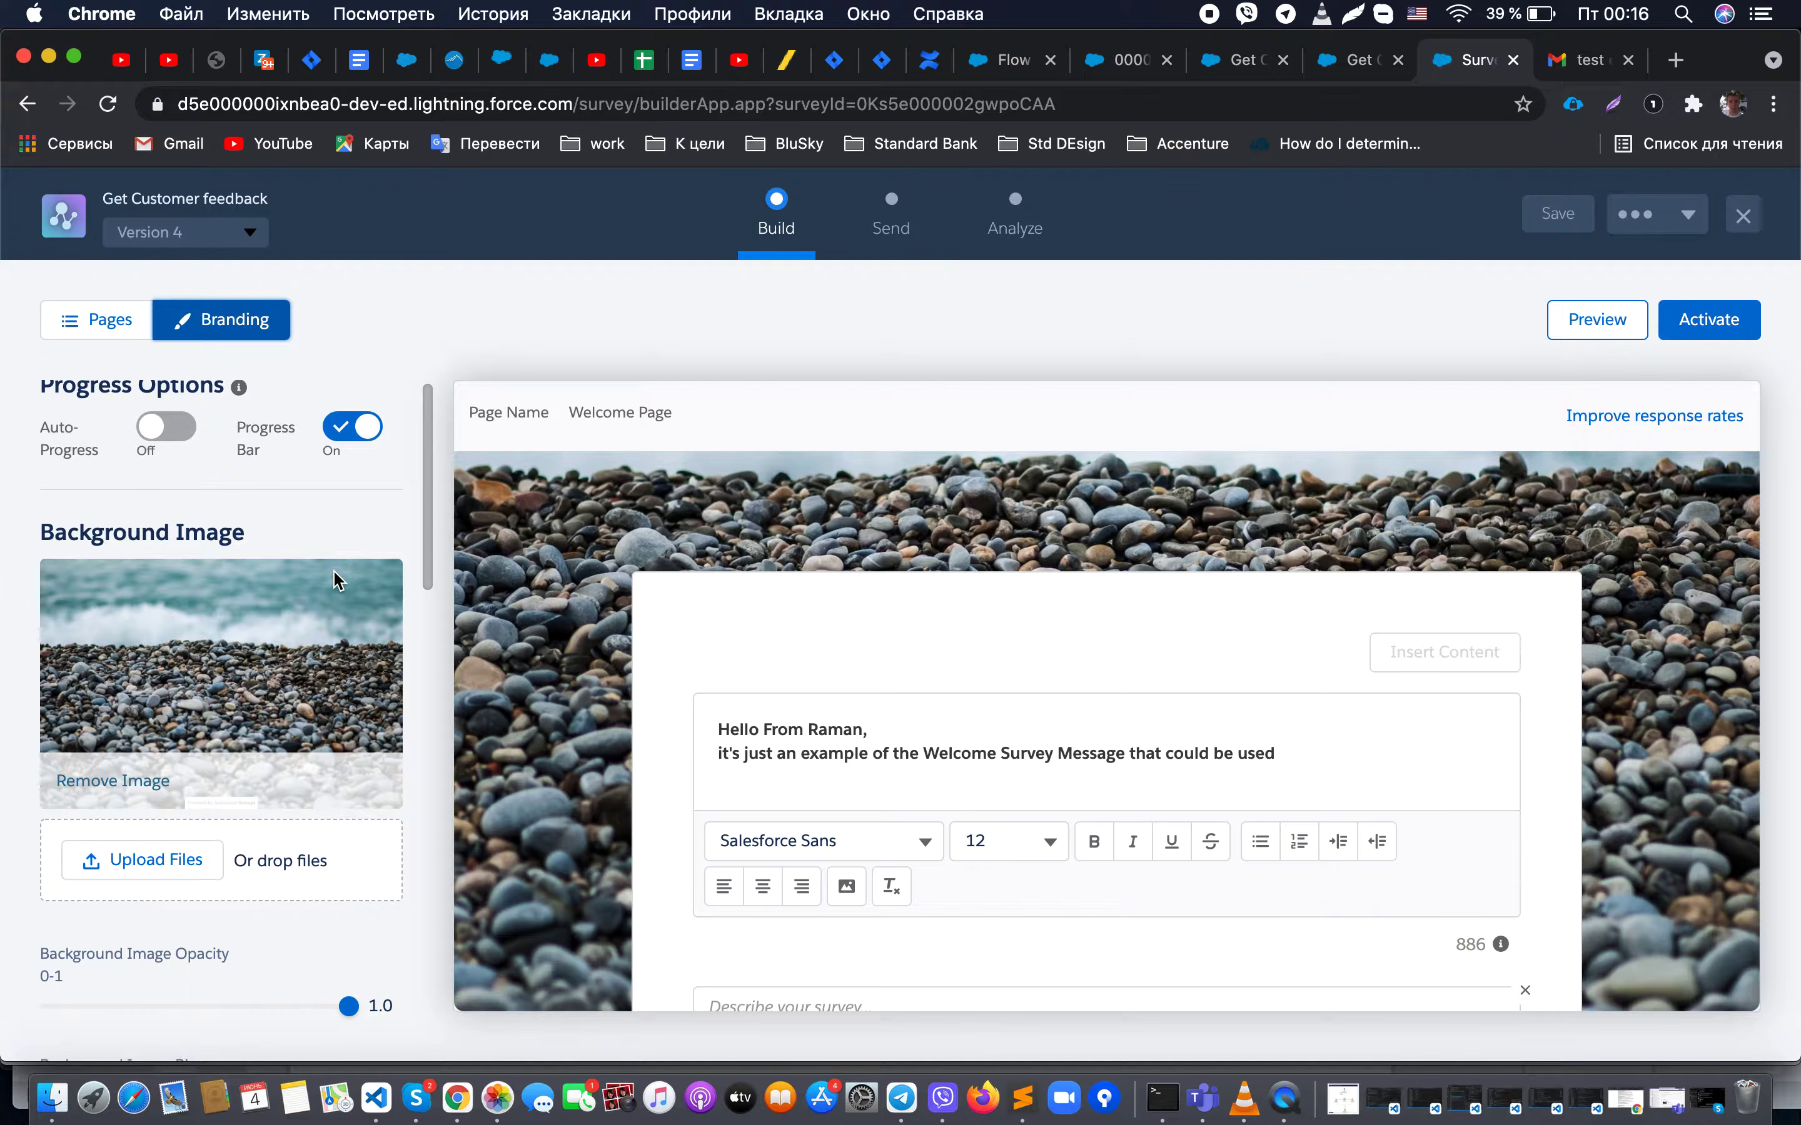
scroll(337, 581, "down", 4)
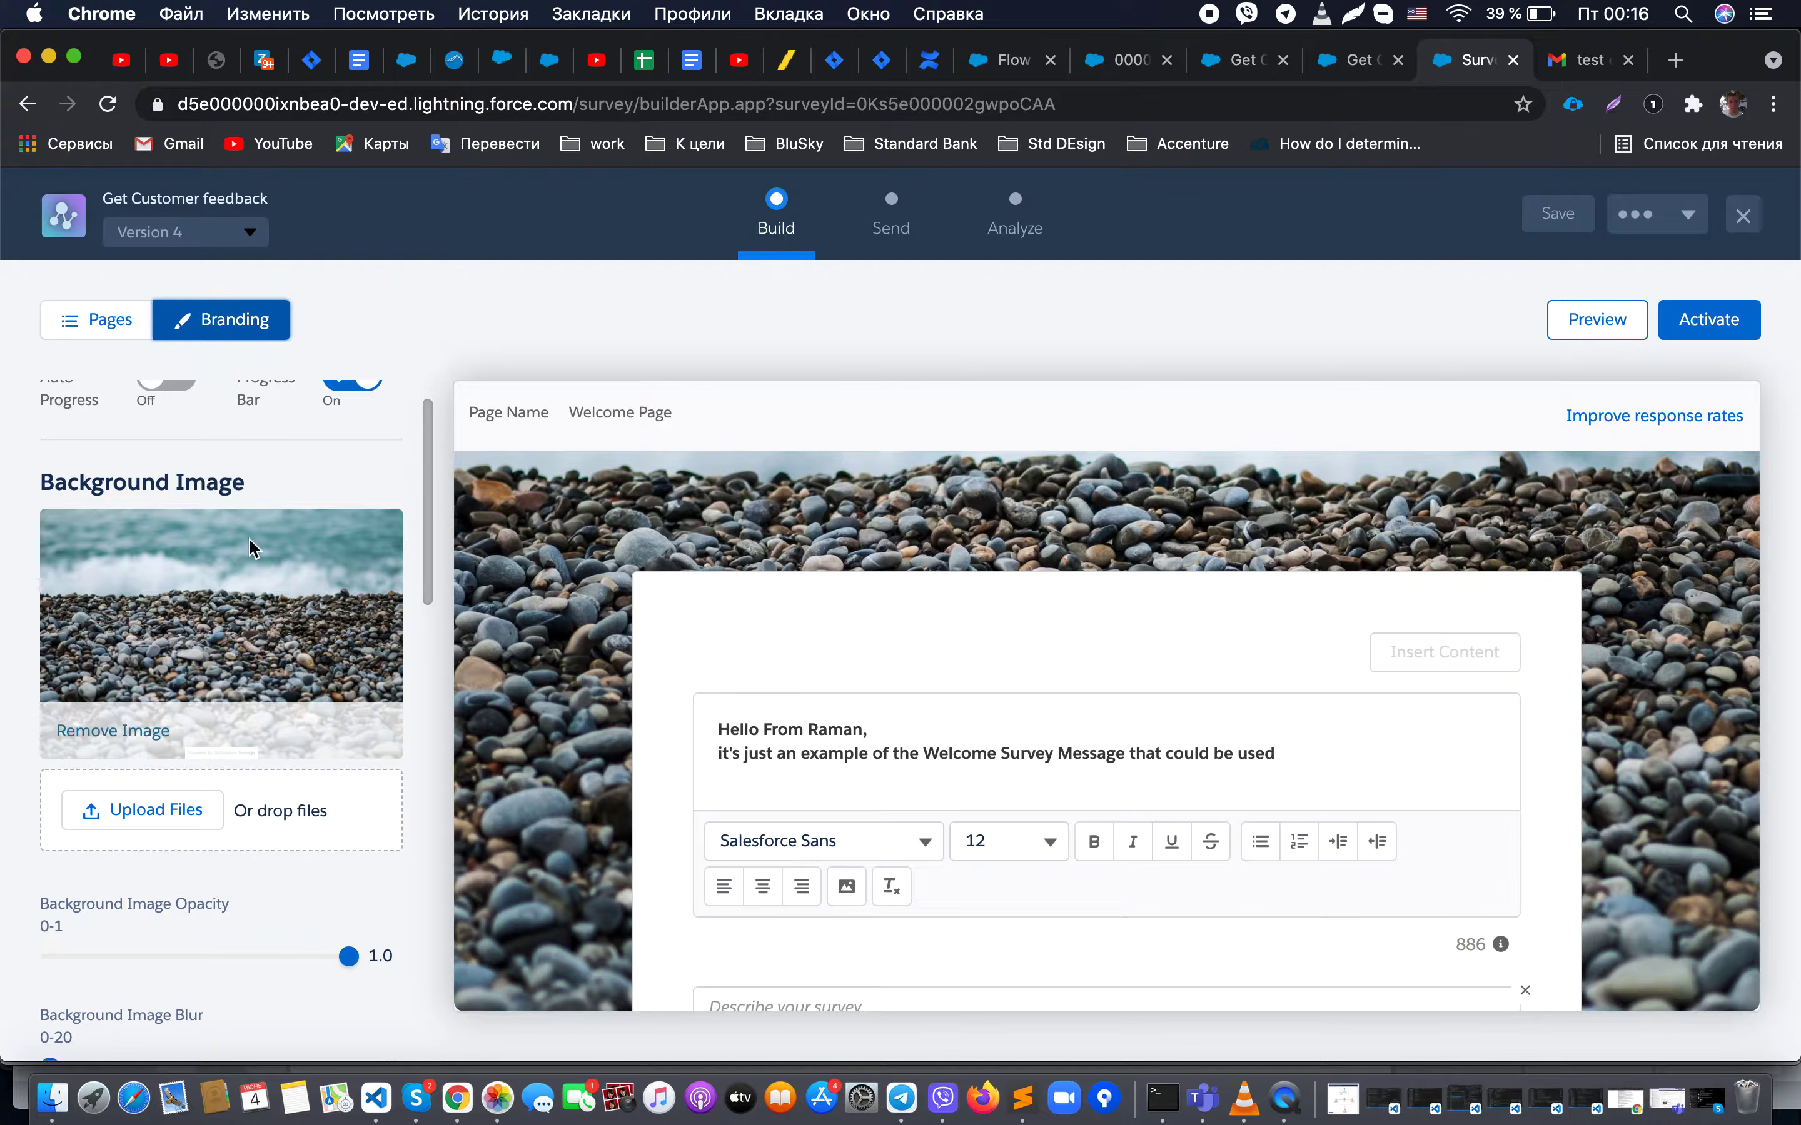
scroll(264, 660, "down", 15)
scroll(266, 664, "down", 1)
scroll(266, 664, "down", 10)
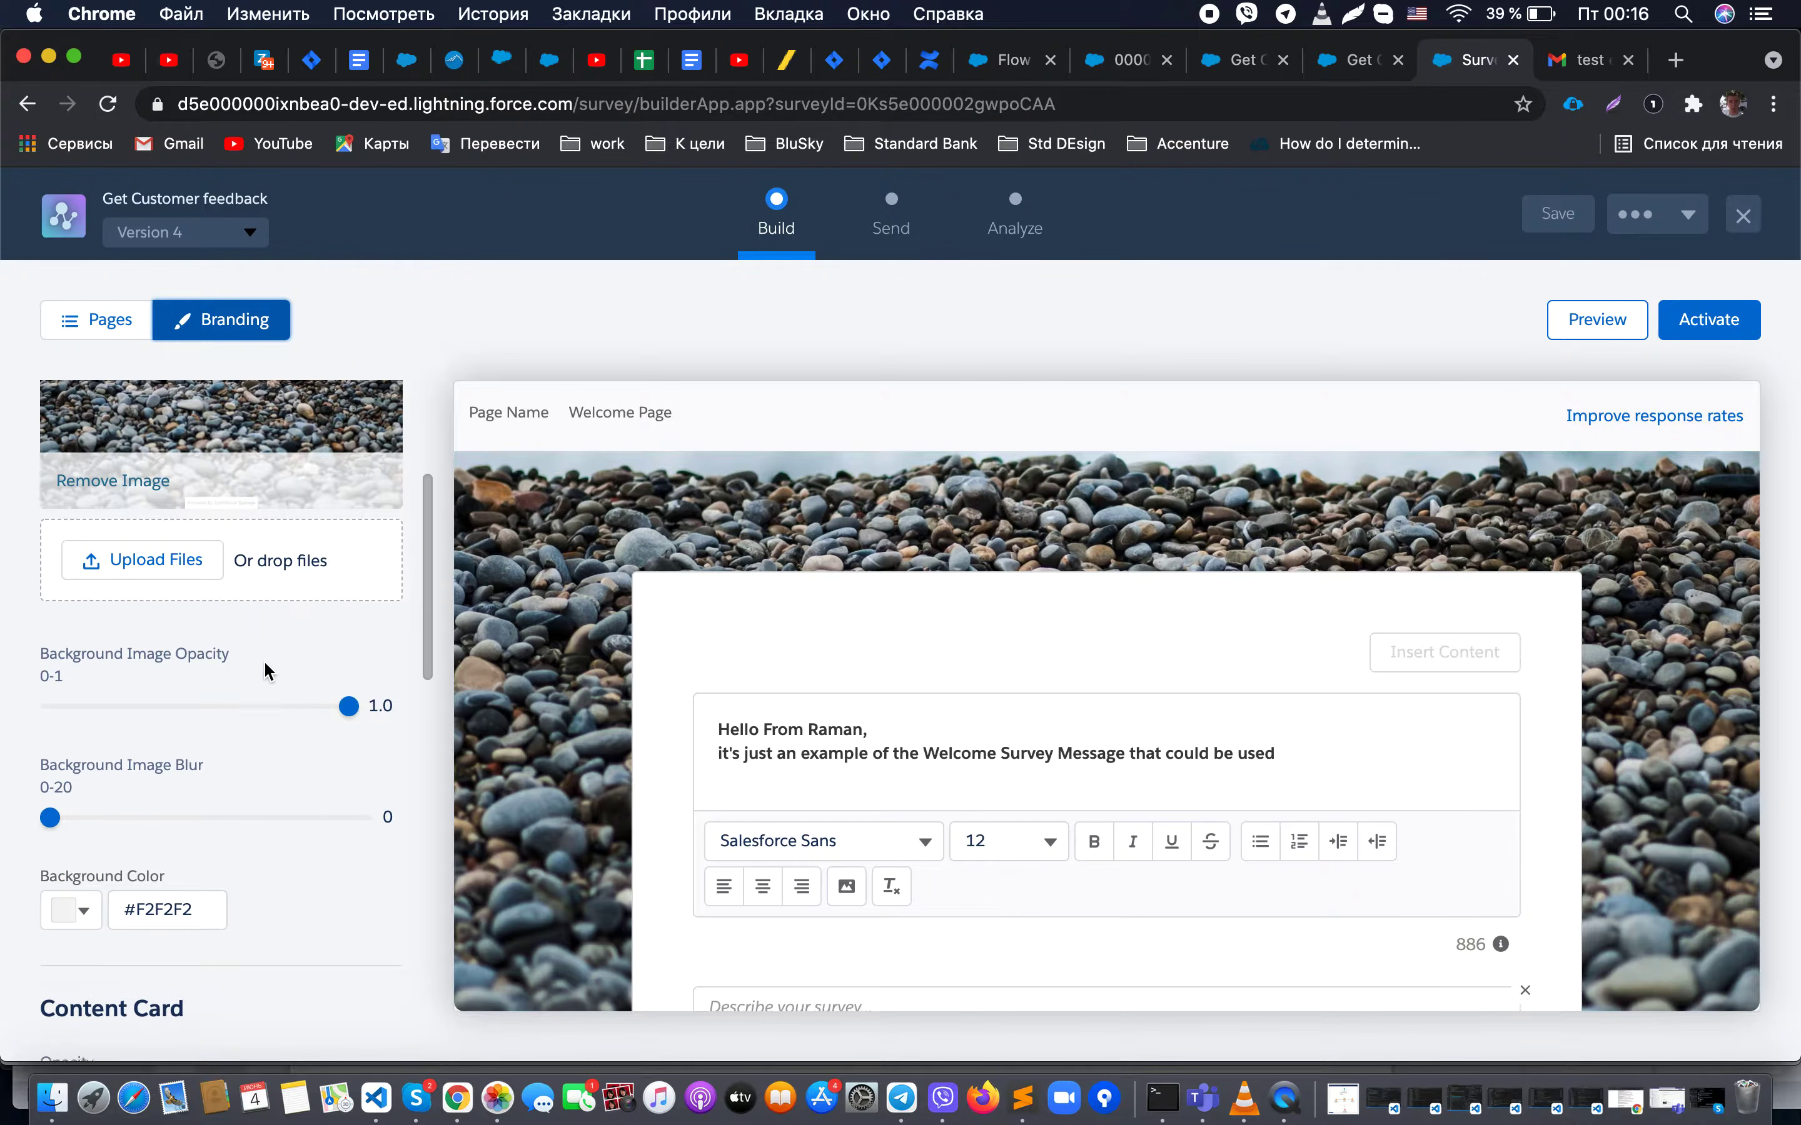
scroll(265, 663, "down", 20)
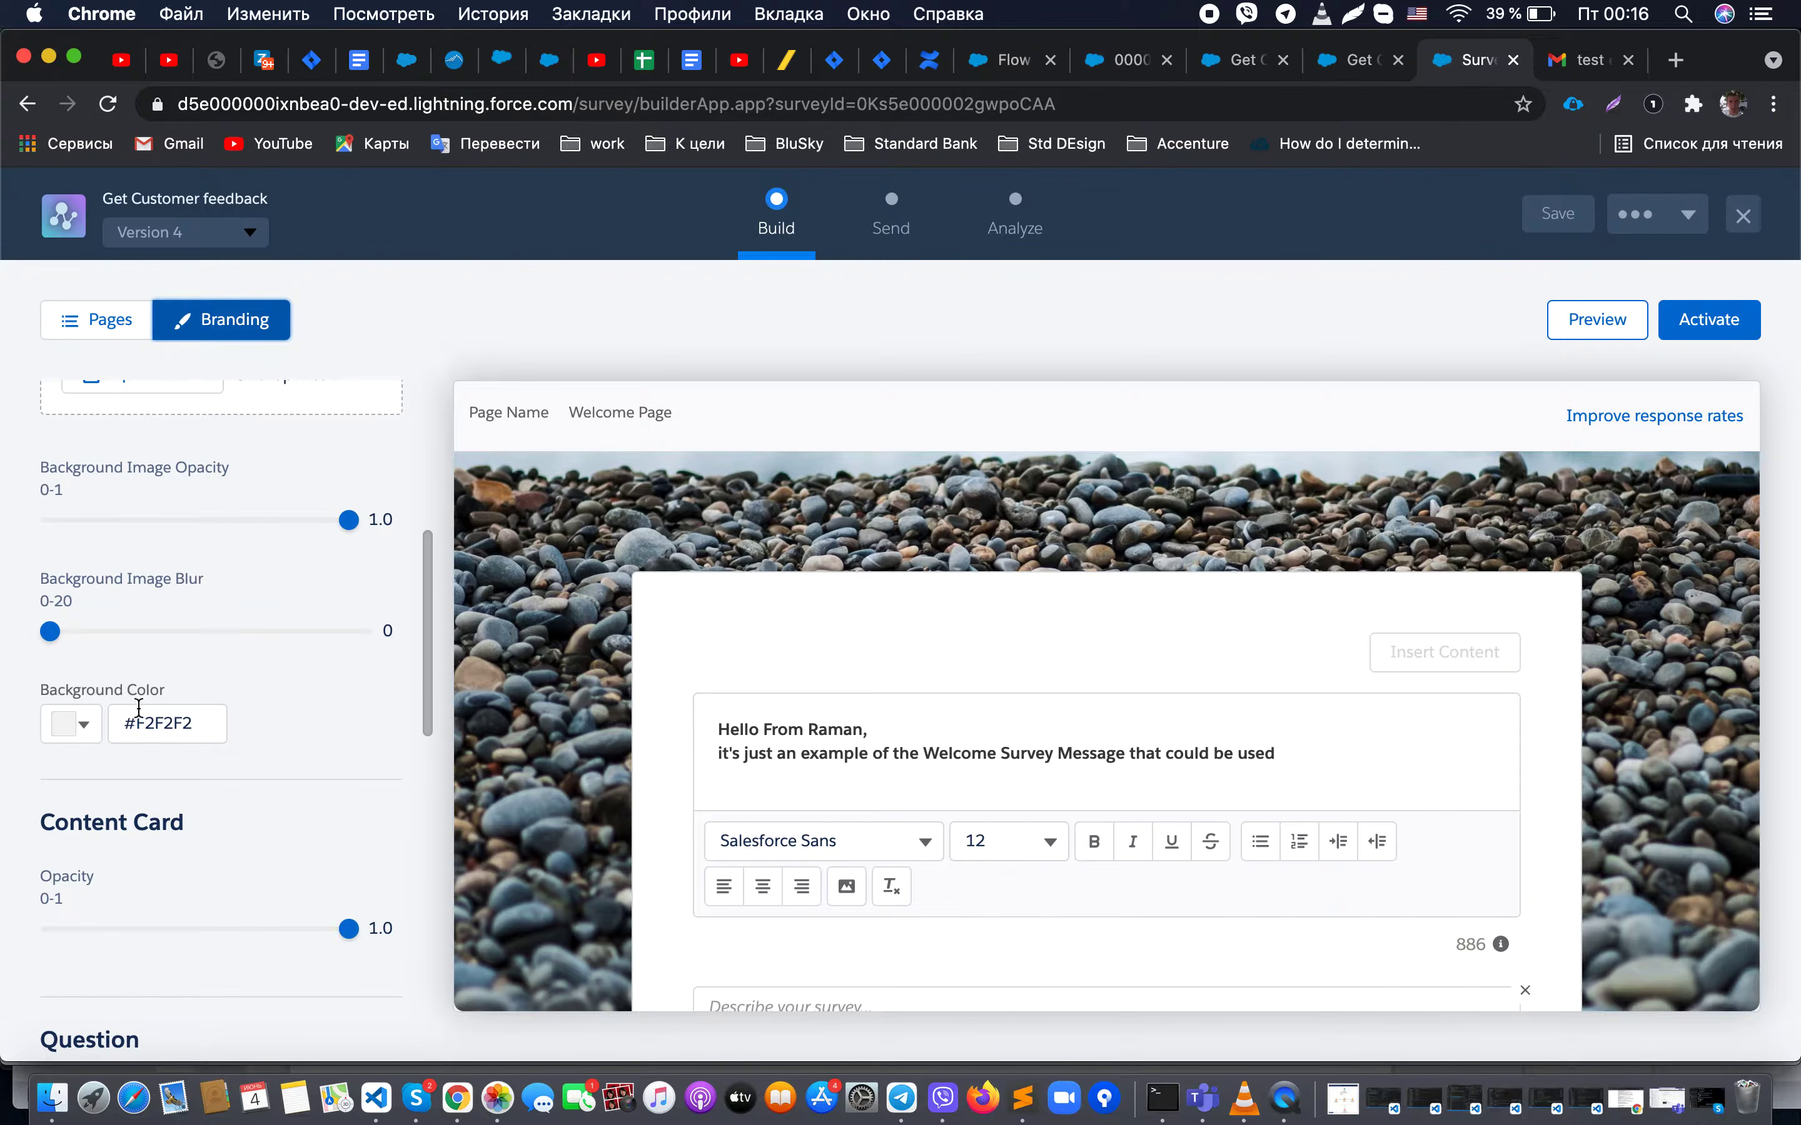
scroll(270, 771, "down", 16)
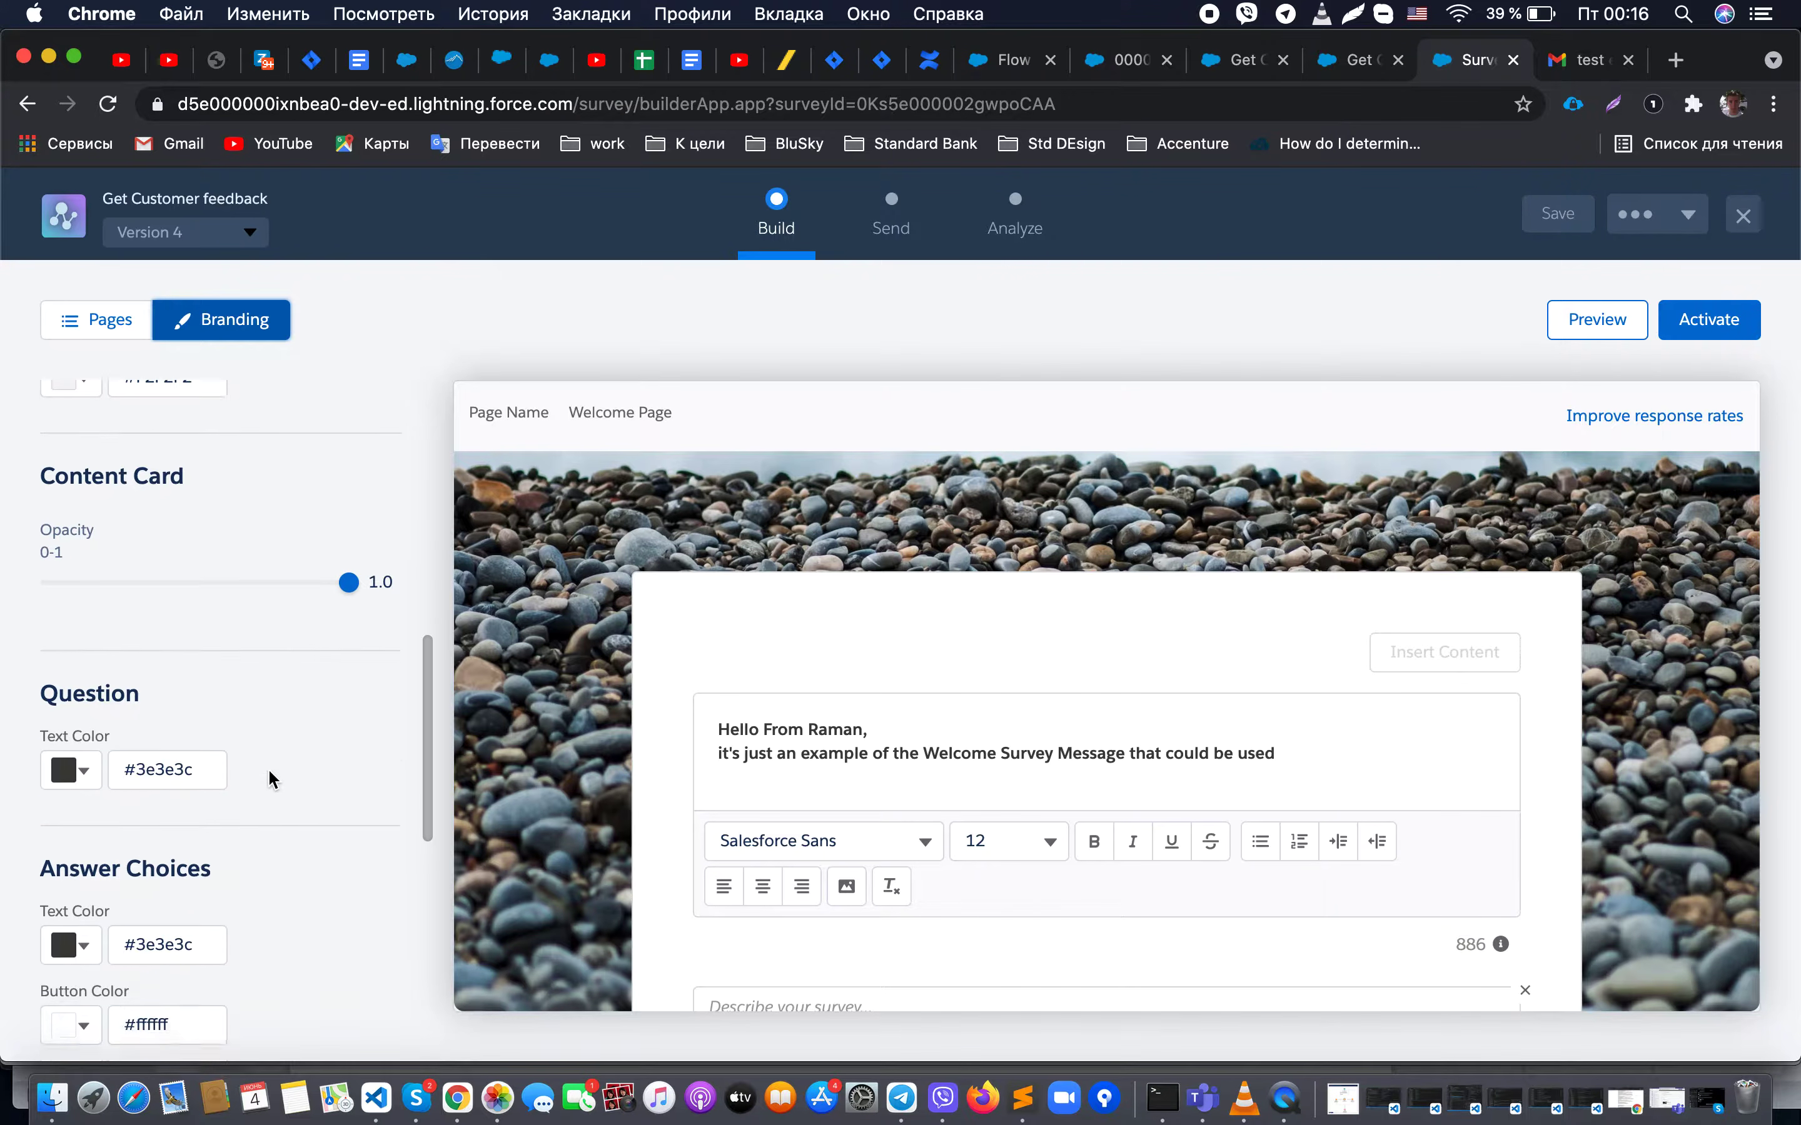
scroll(269, 769, "down", 18)
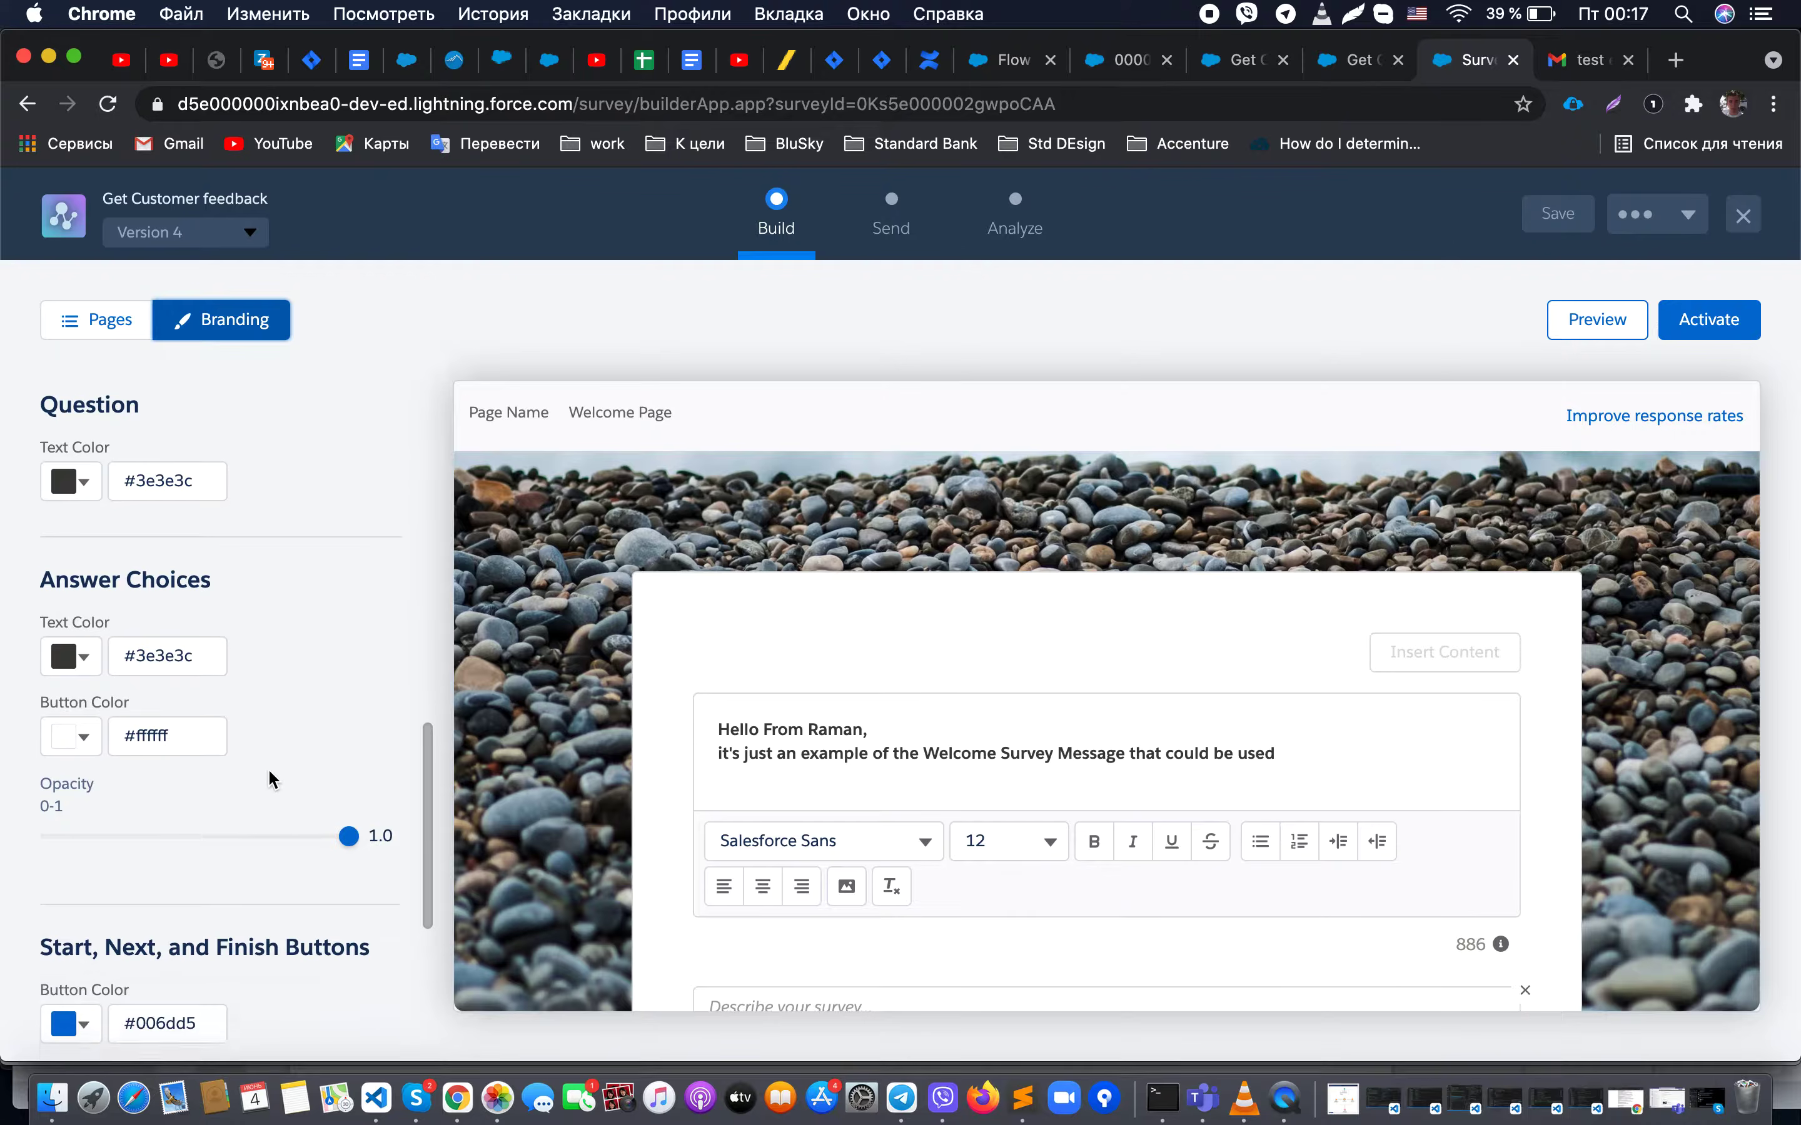
scroll(269, 779, "down", 20)
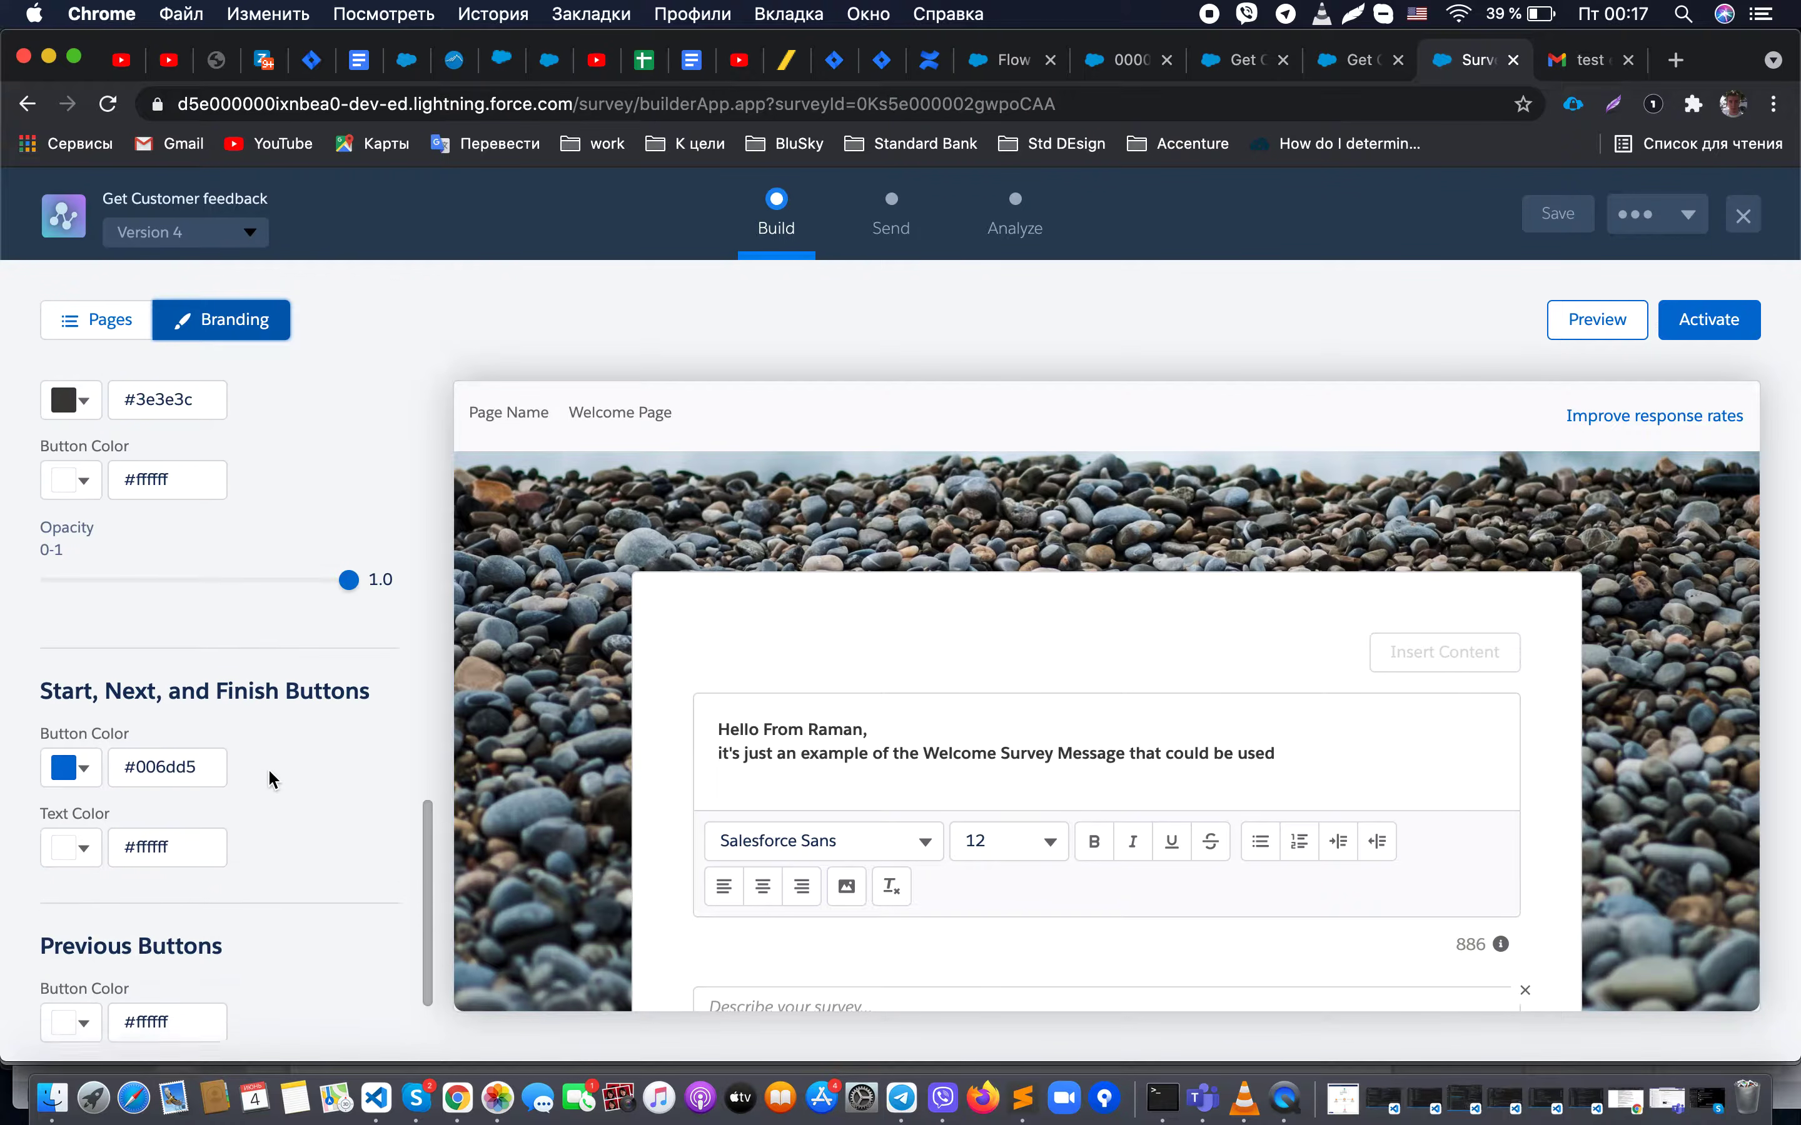
scroll(269, 772, "down", 3)
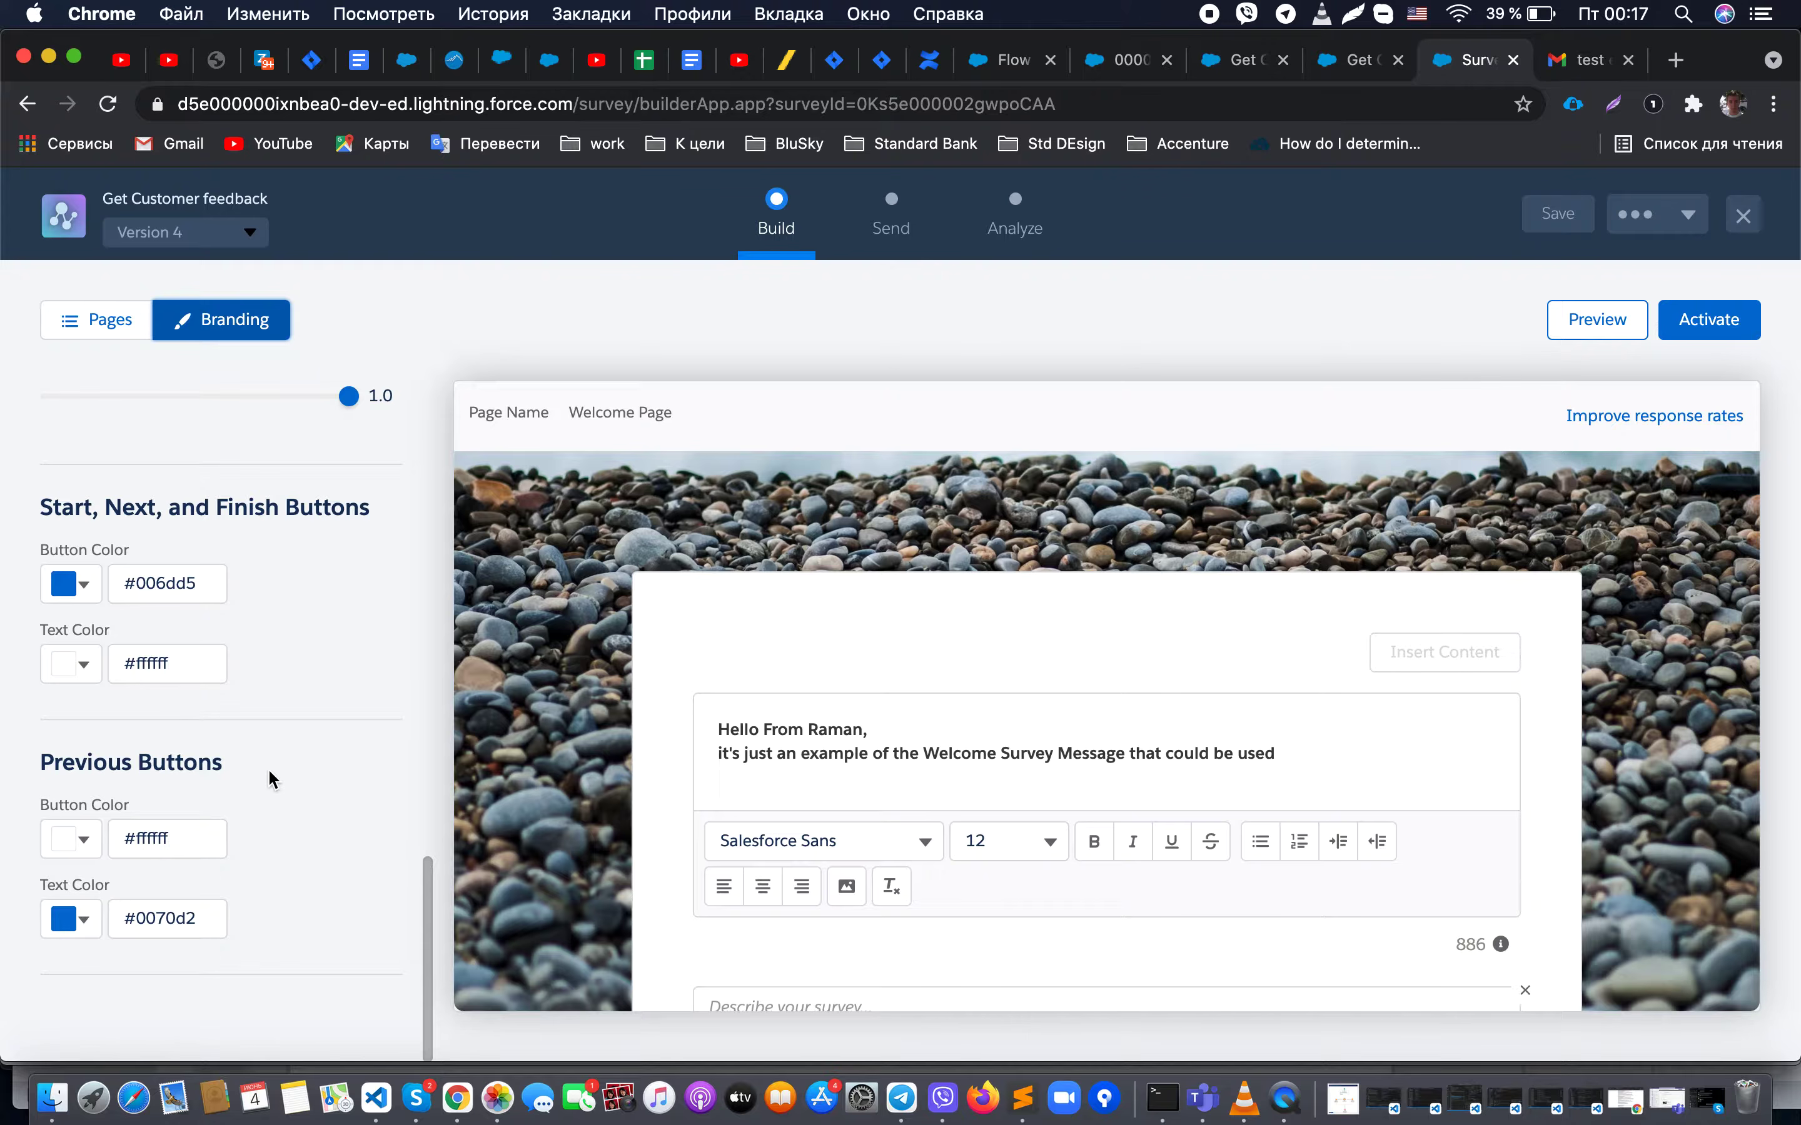
Step: Return to the survey's pages and review the Welcome Page's message and description fields
left_click(107, 321)
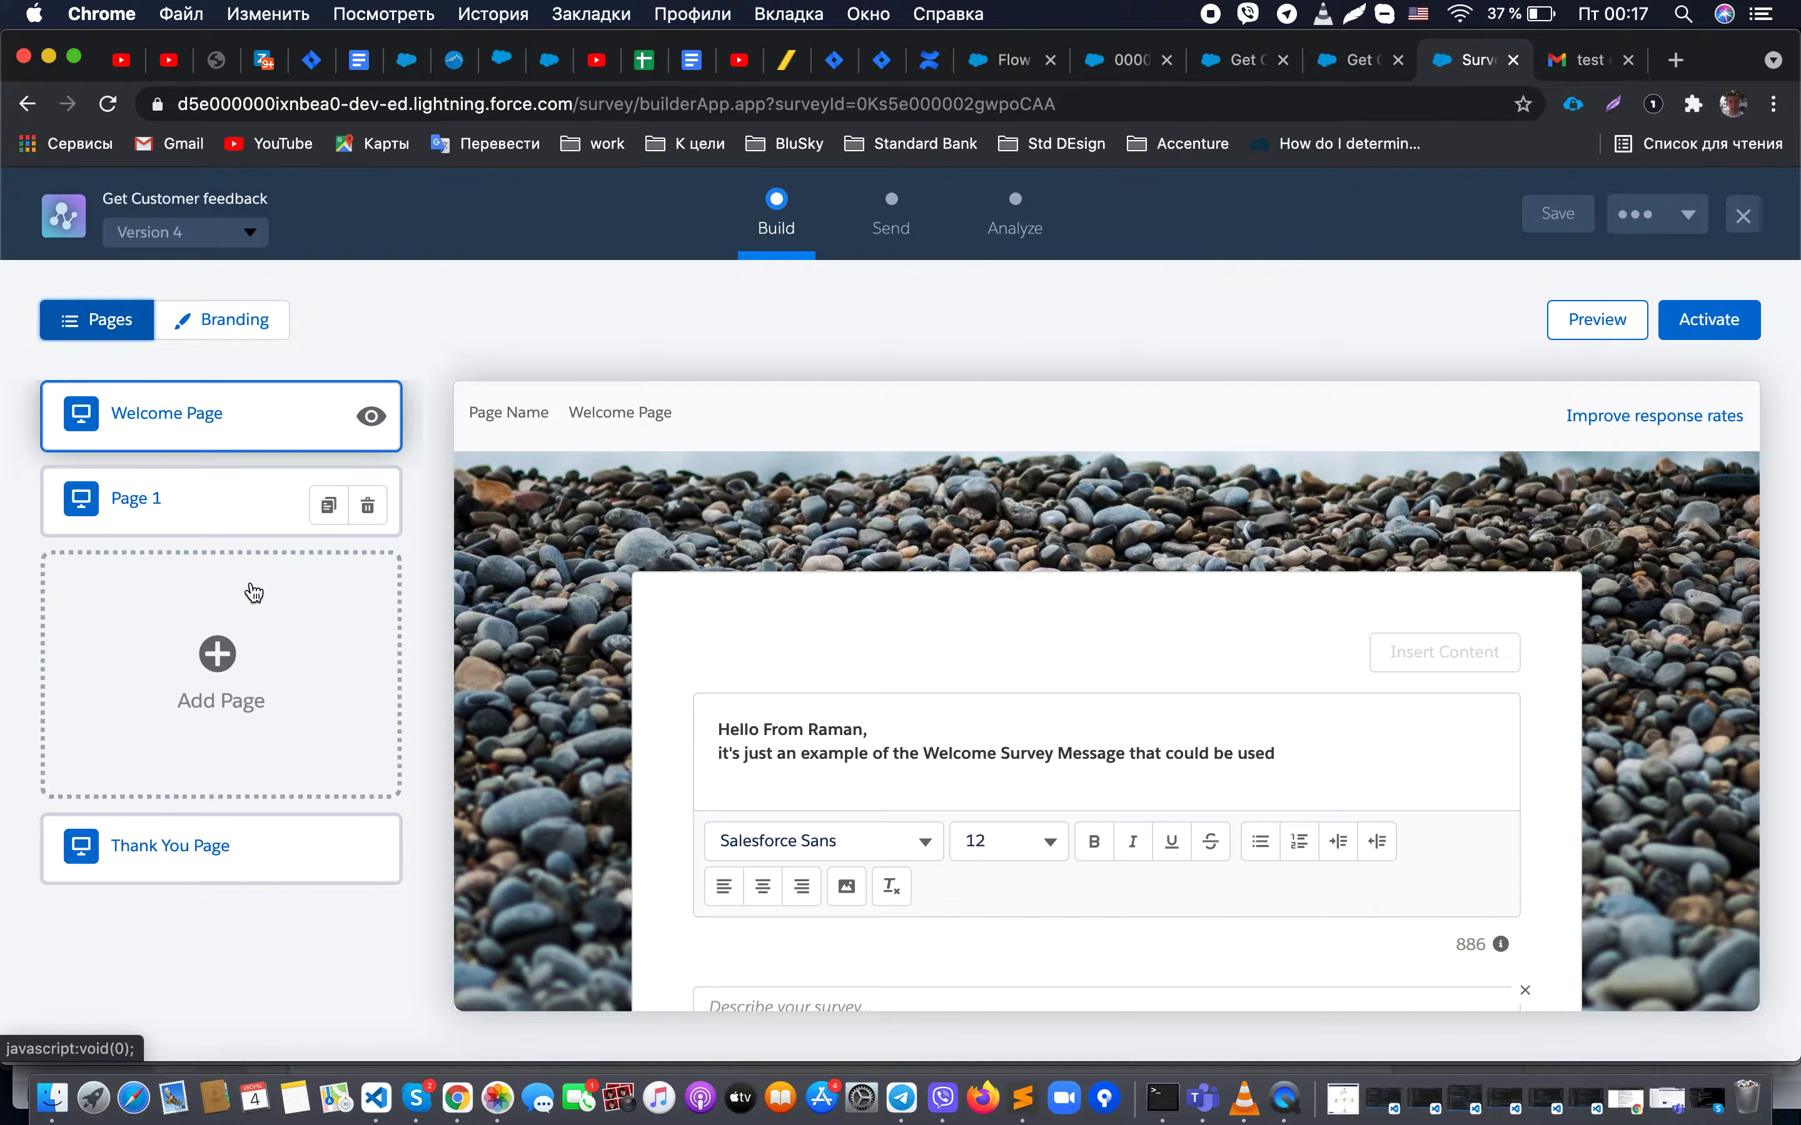
scroll(603, 571, "down", 5)
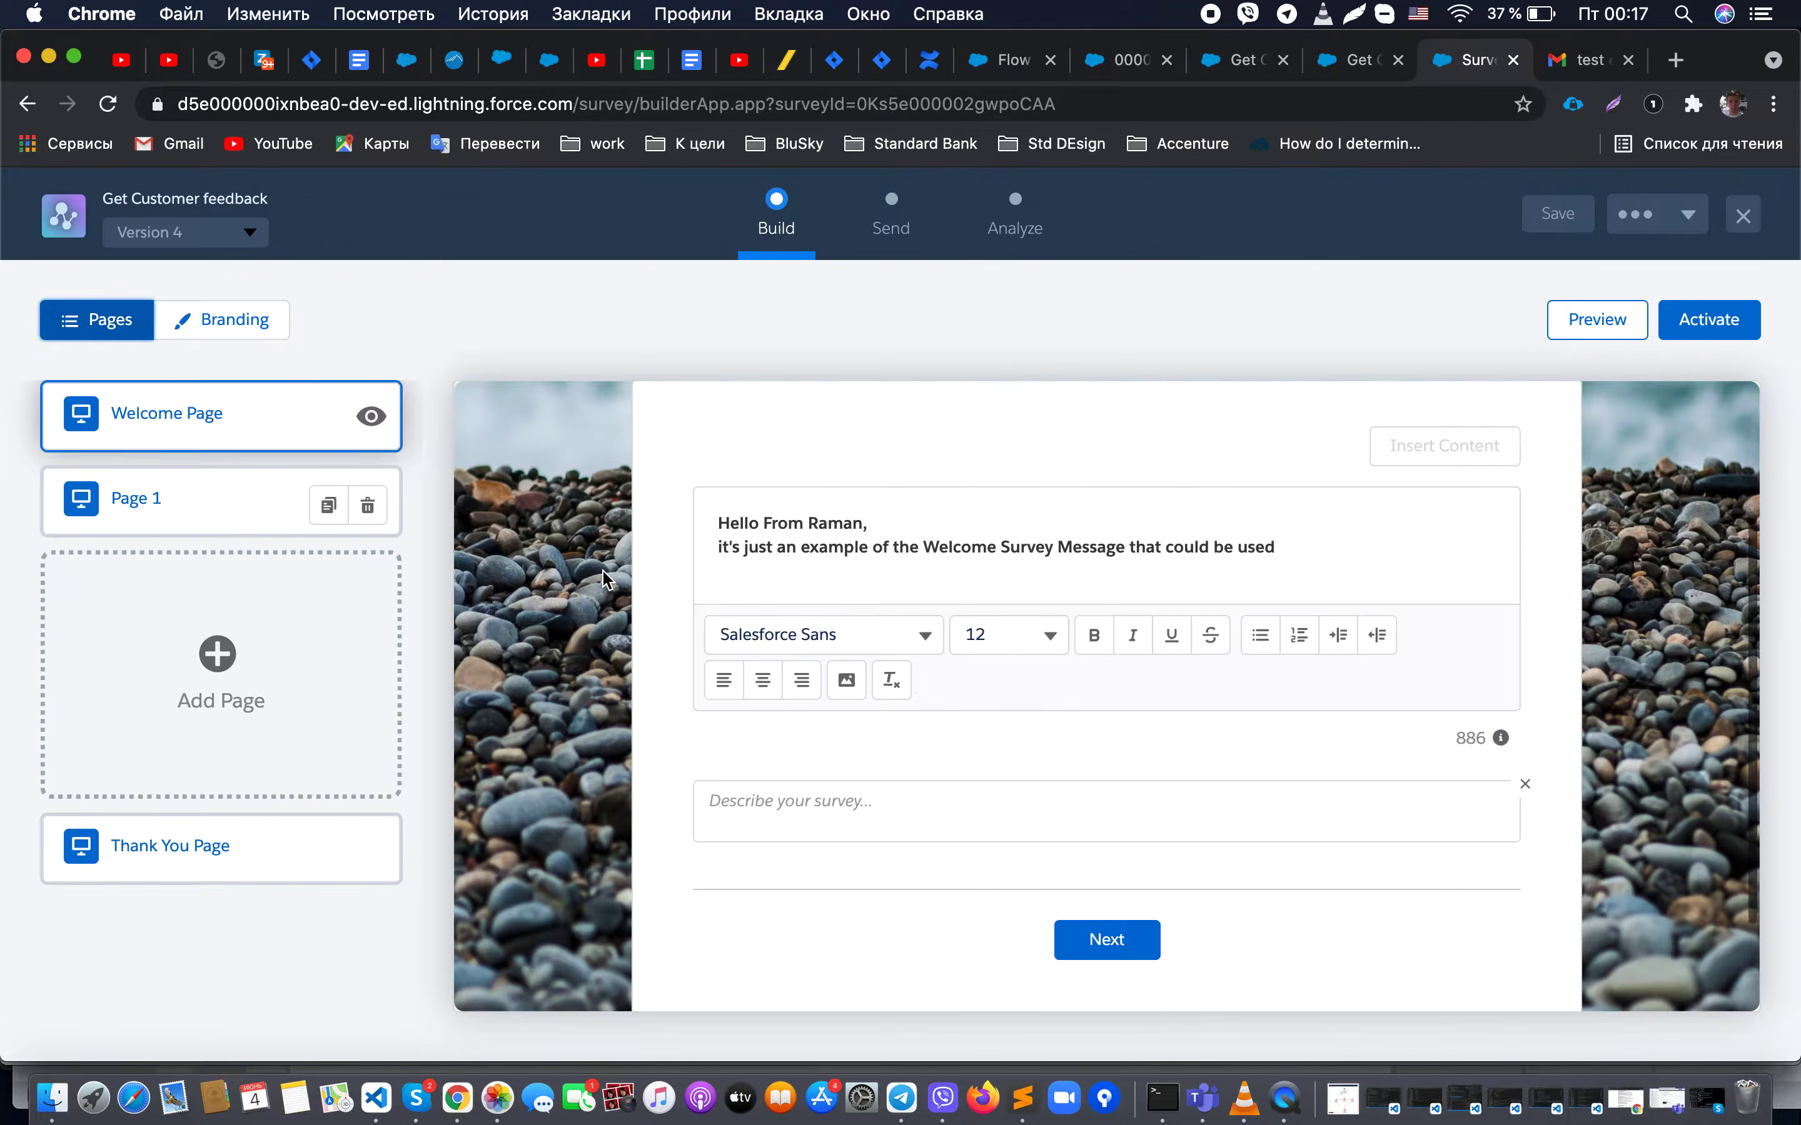
scroll(603, 579, "up", 3)
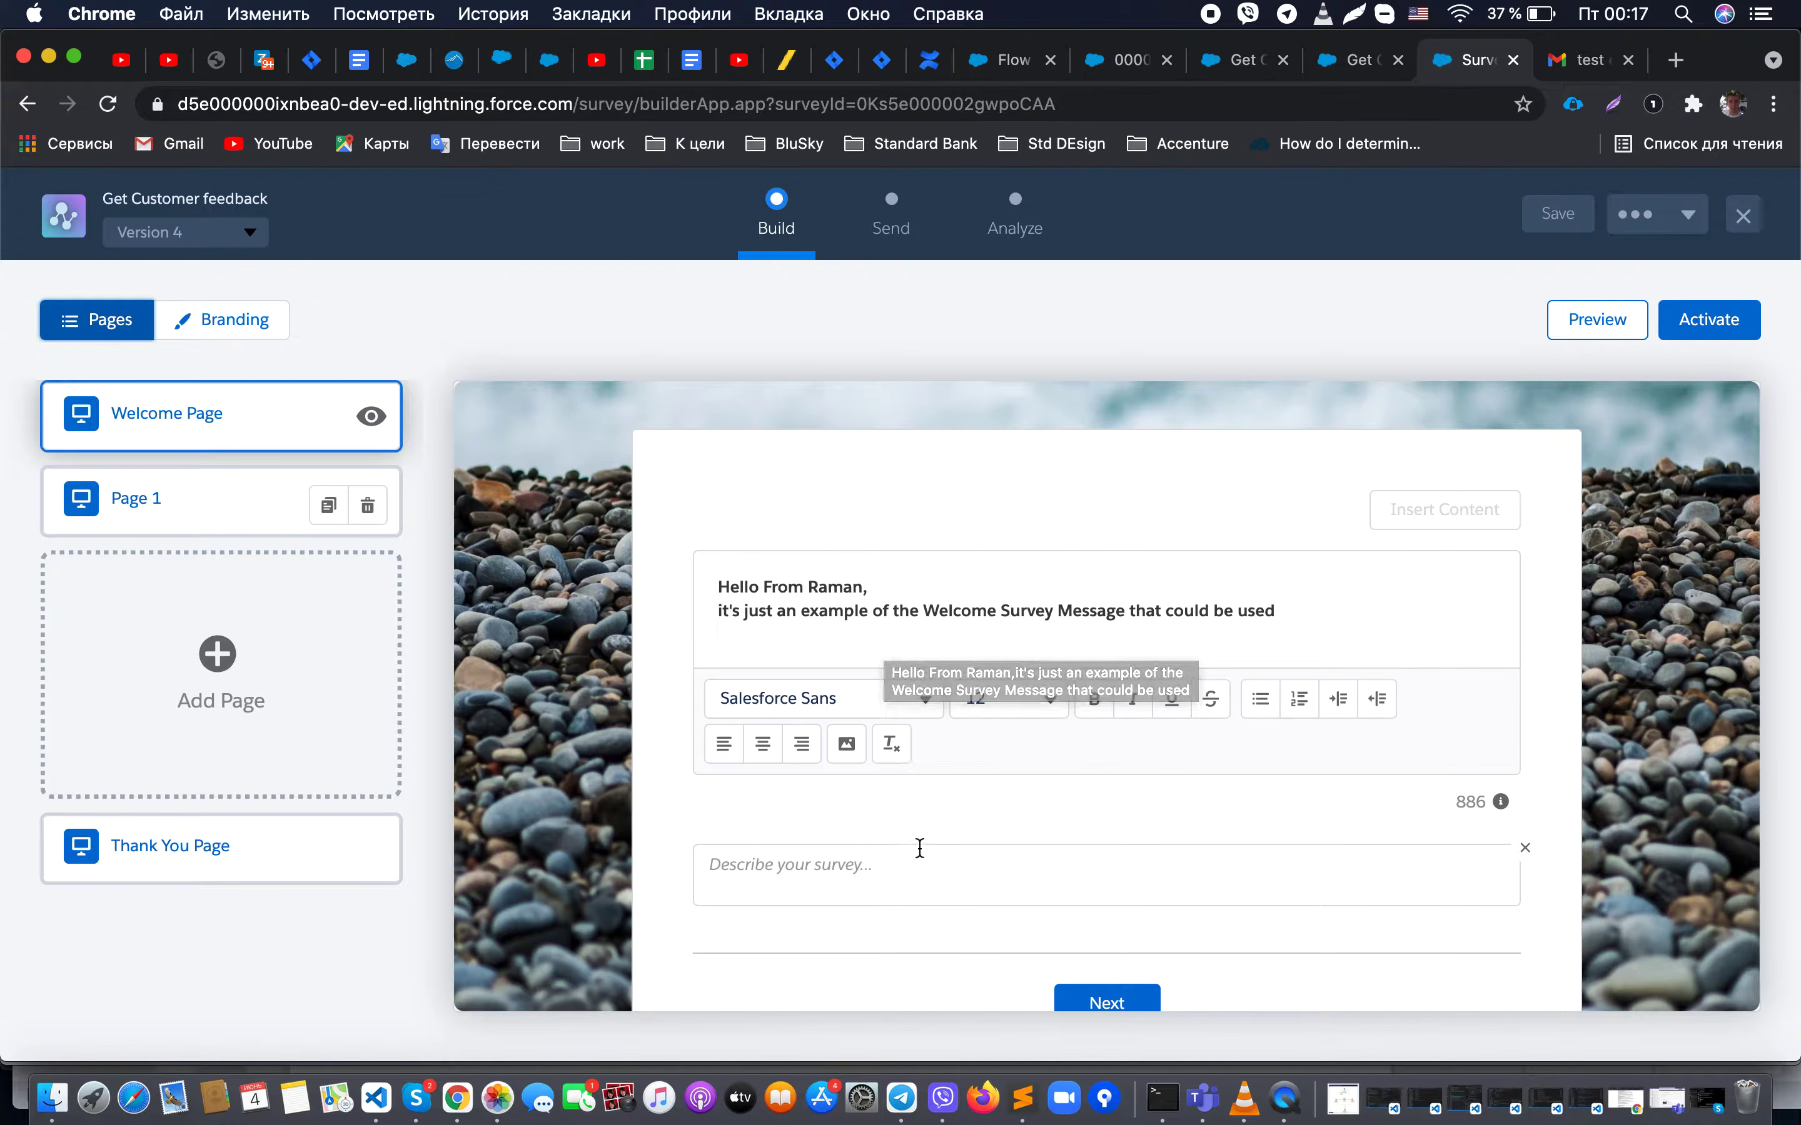
scroll(919, 848, "down", 2)
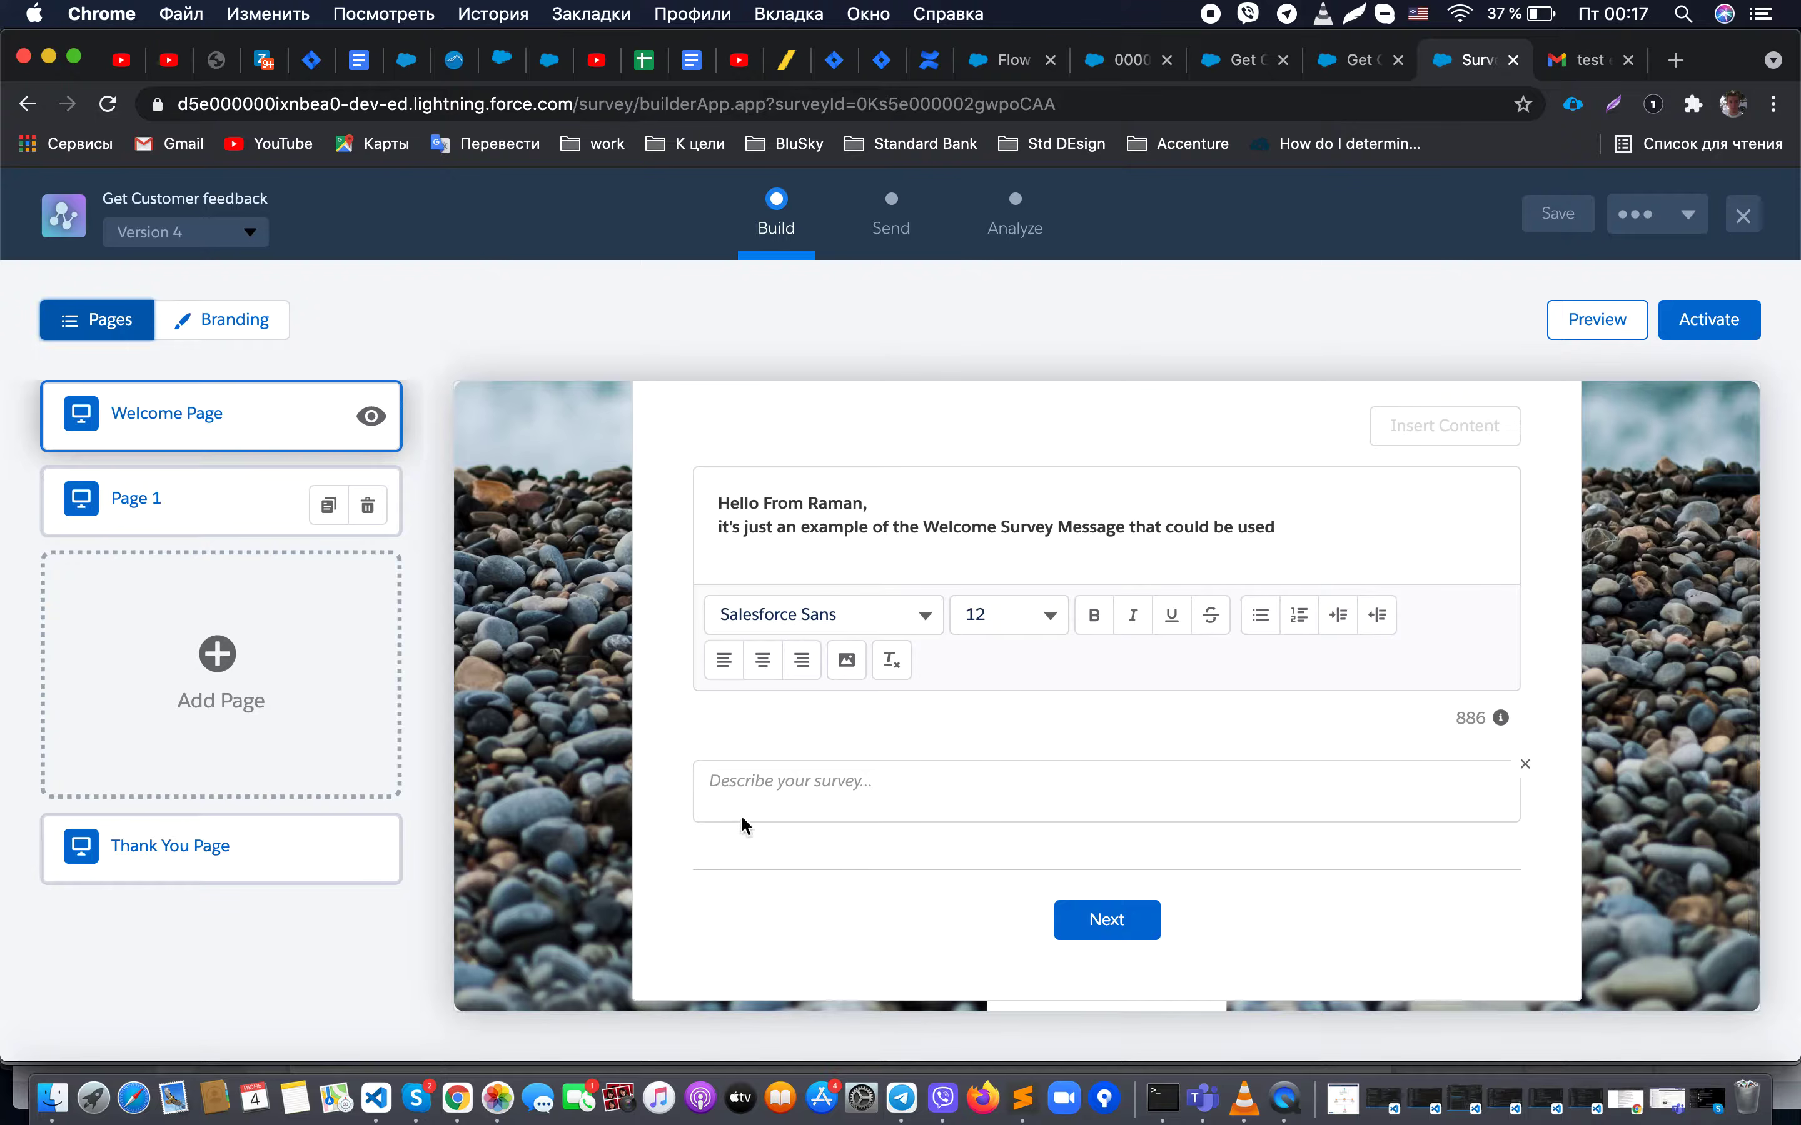
Step: Review the existing questions on Page 1 and display the question types available for a new question
left_click(207, 504)
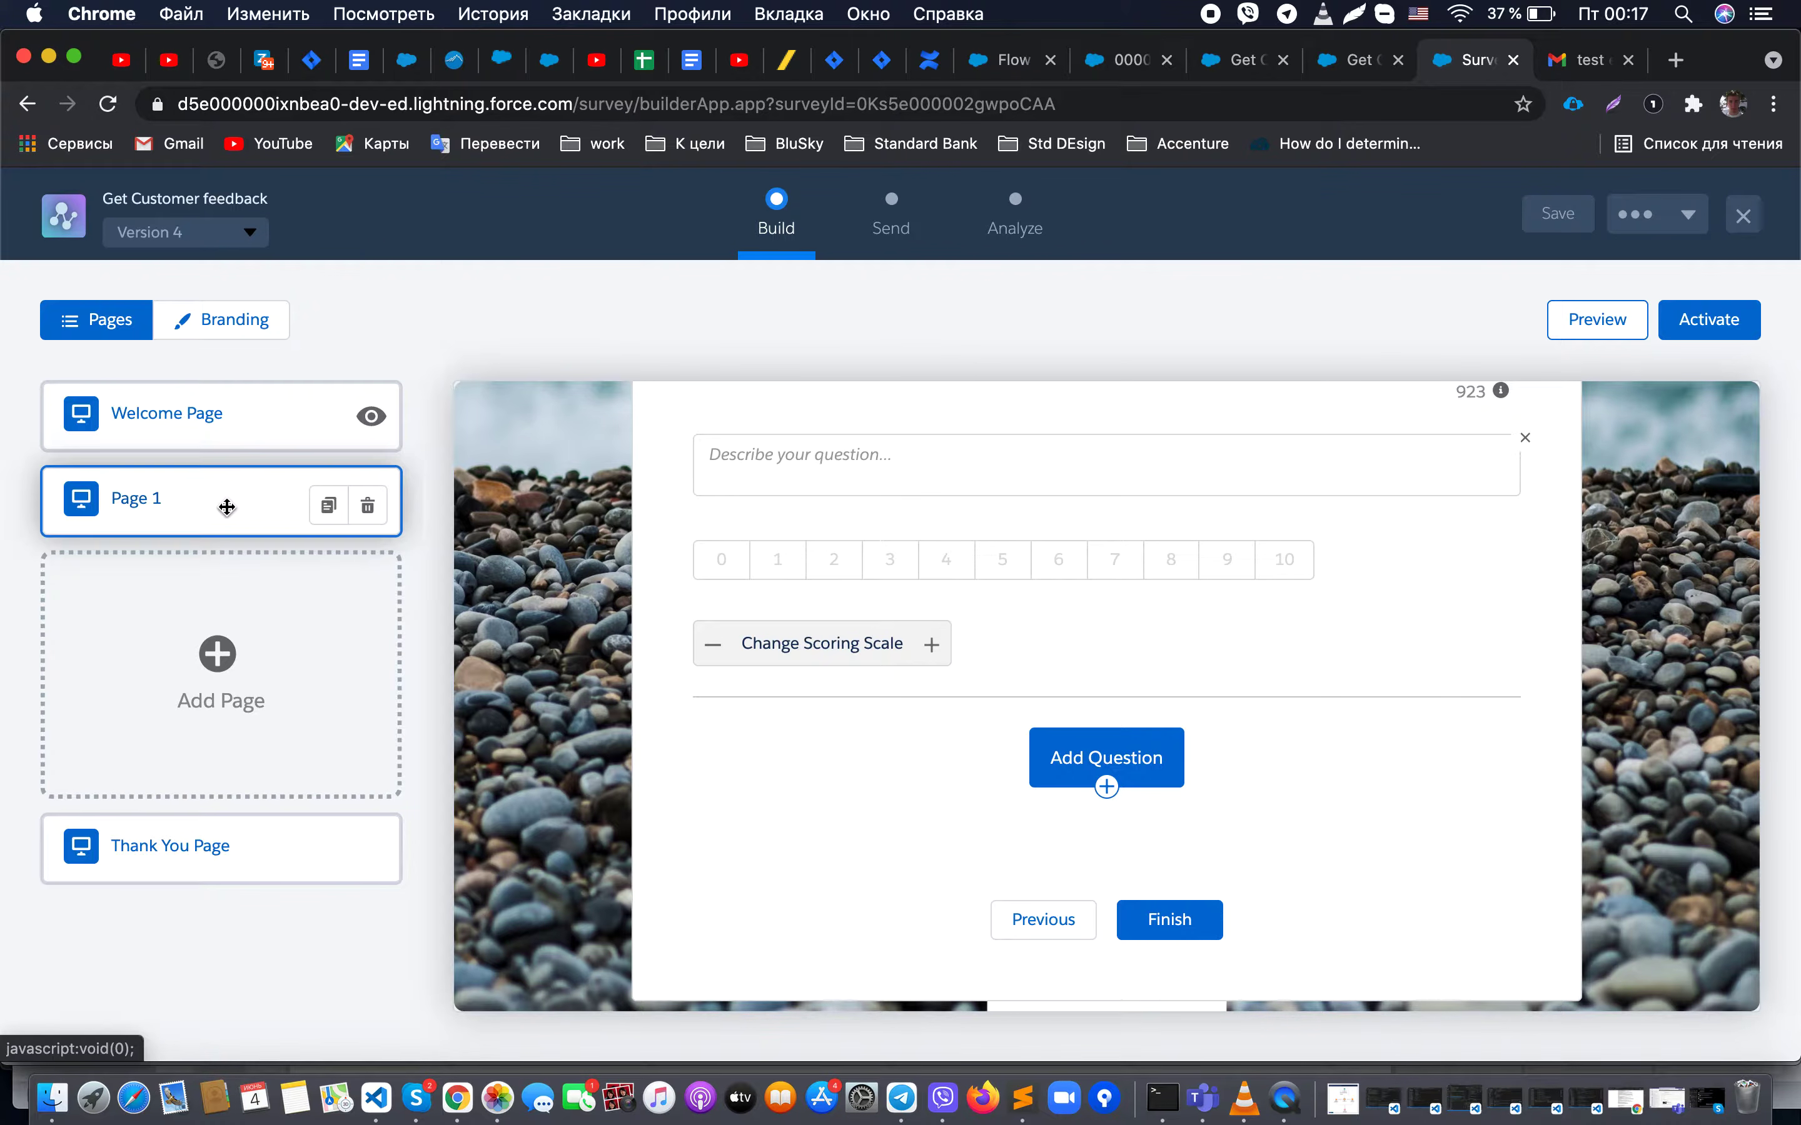
scroll(984, 695, "up", 10)
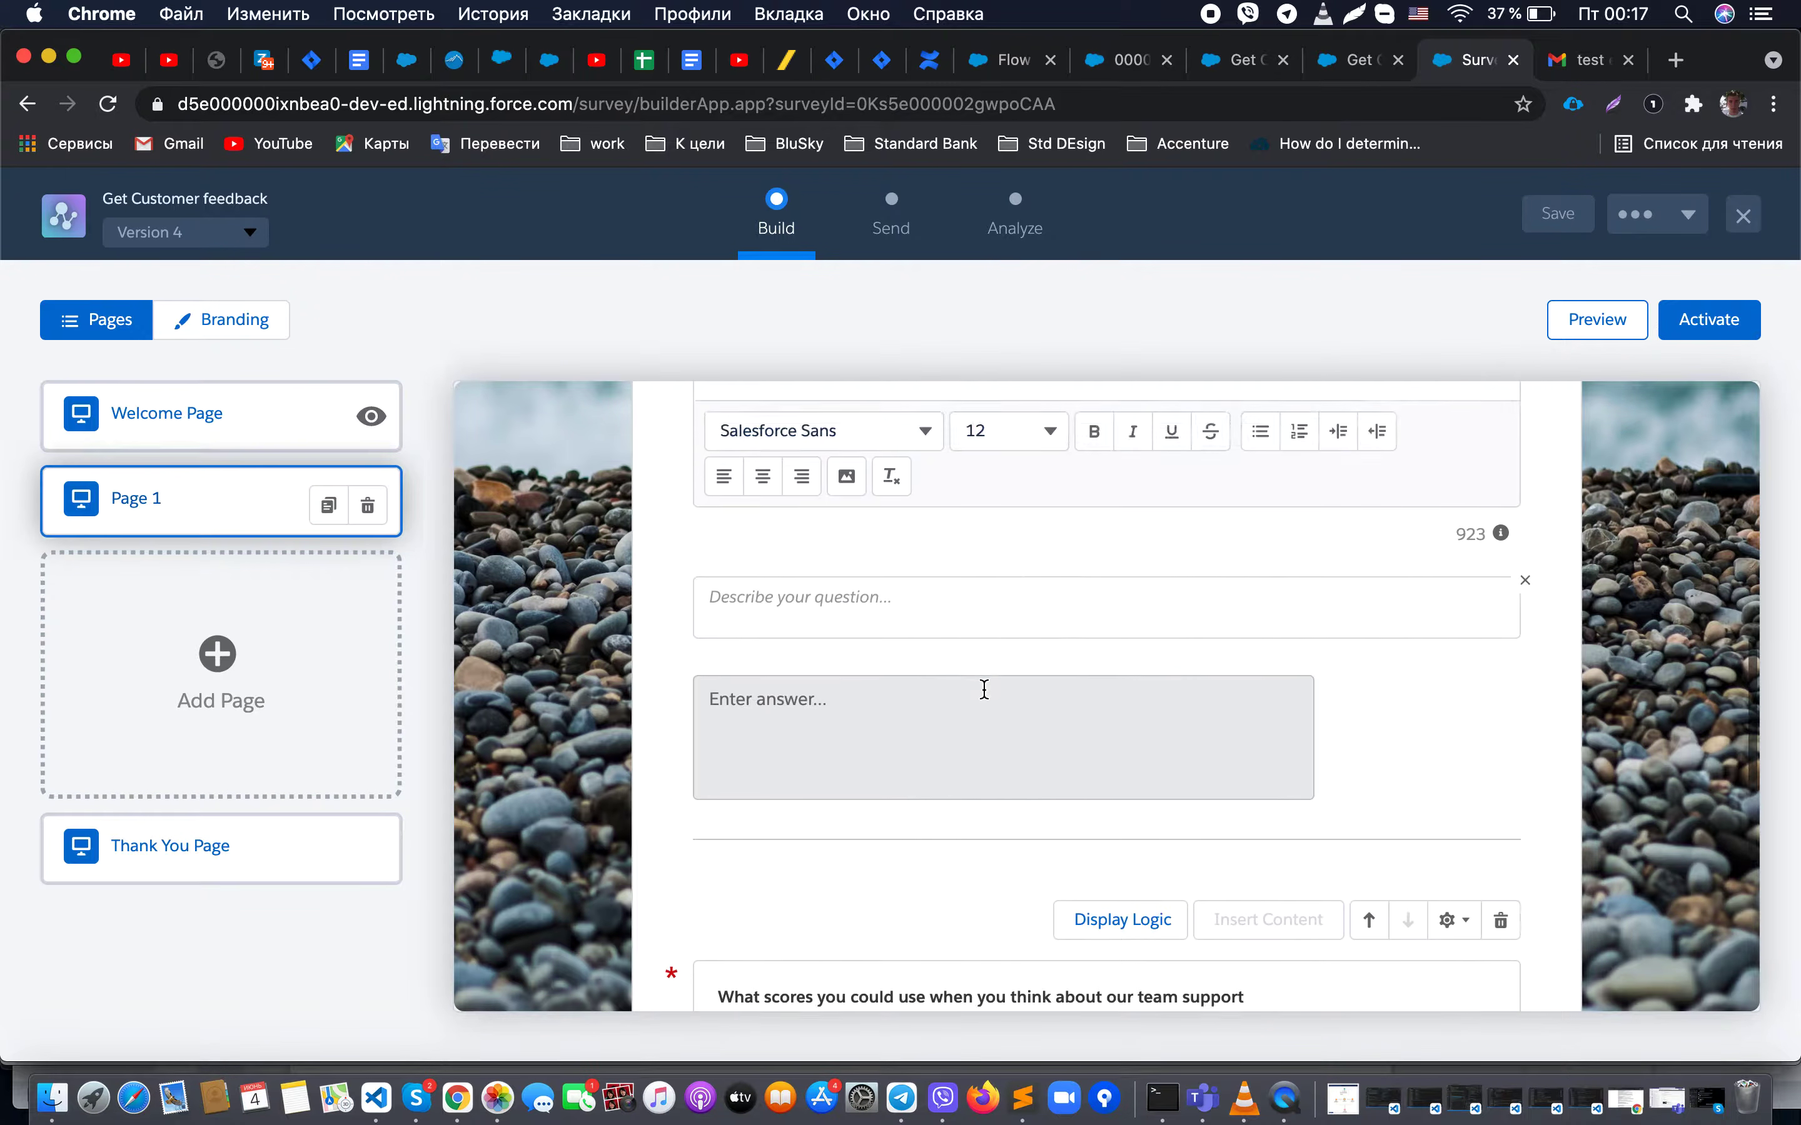
scroll(984, 696, "up", 3)
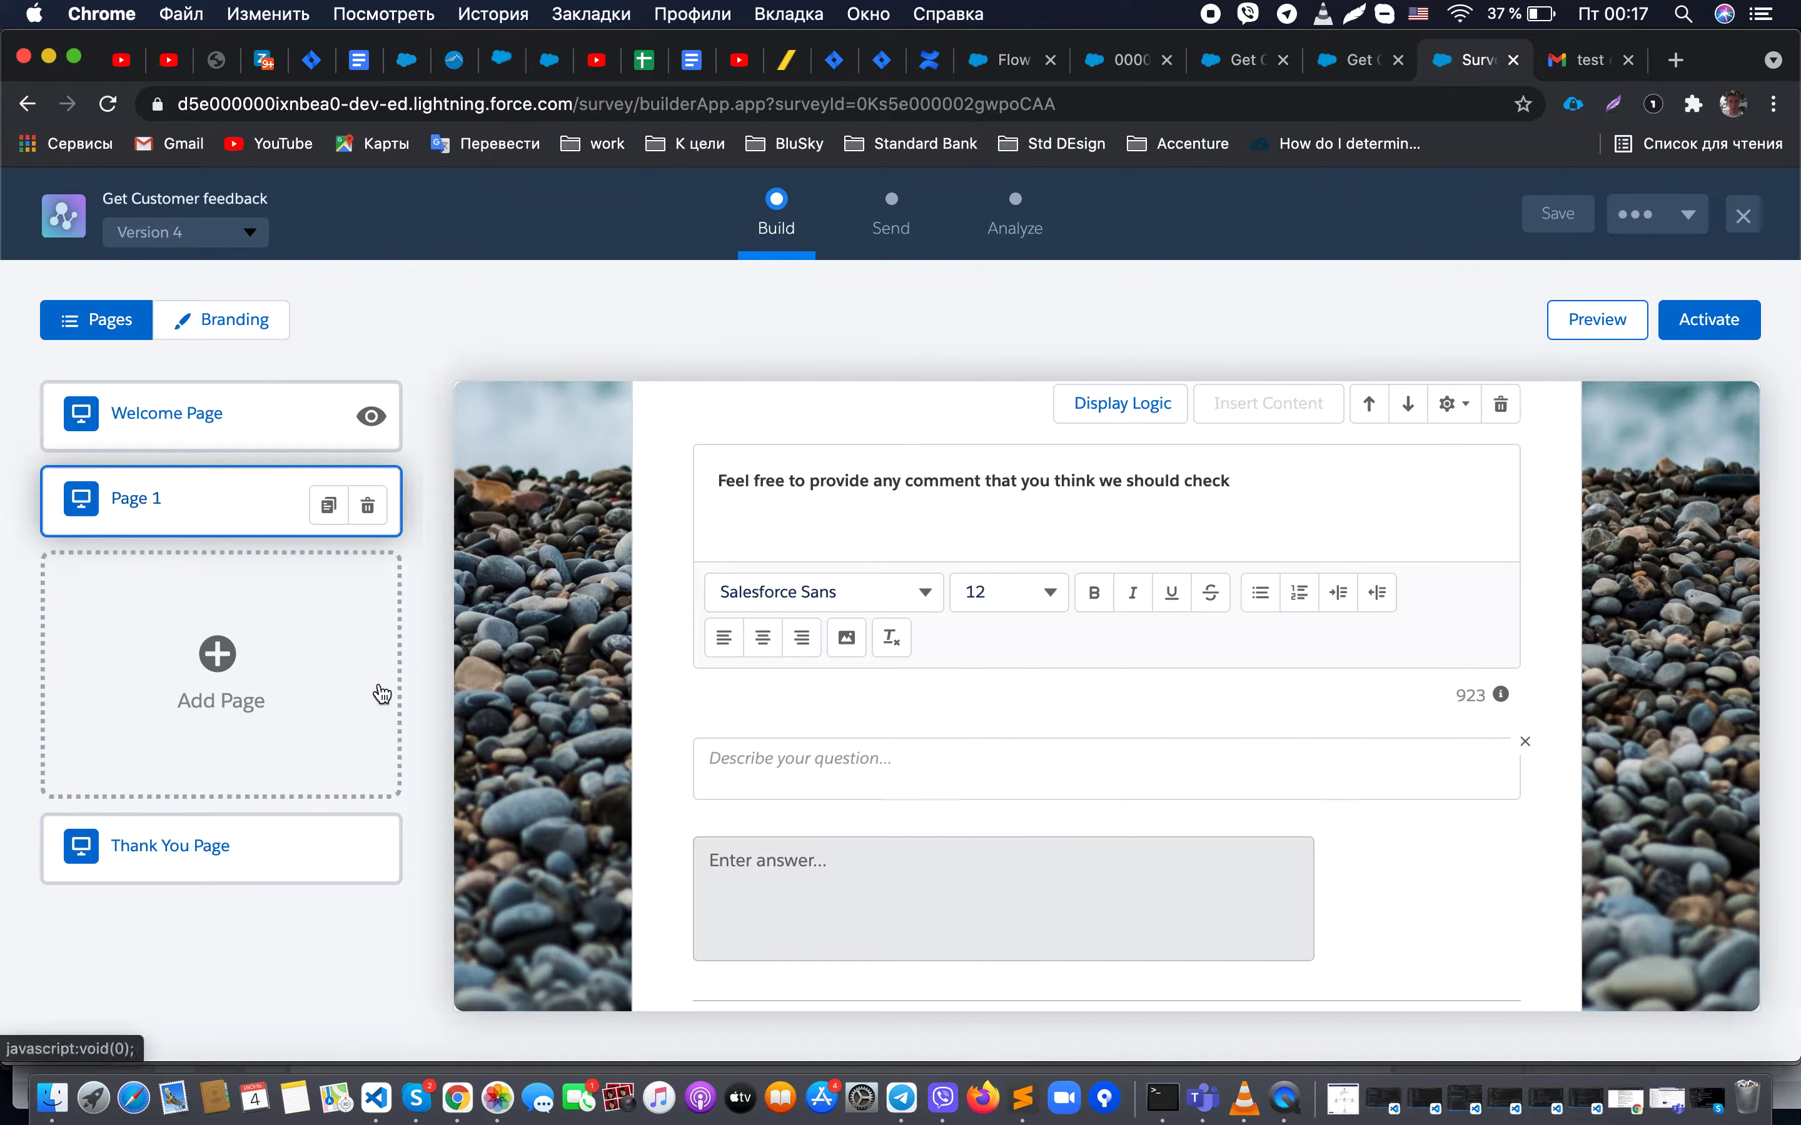
scroll(885, 724, "up", 5)
scroll(883, 720, "up", 10)
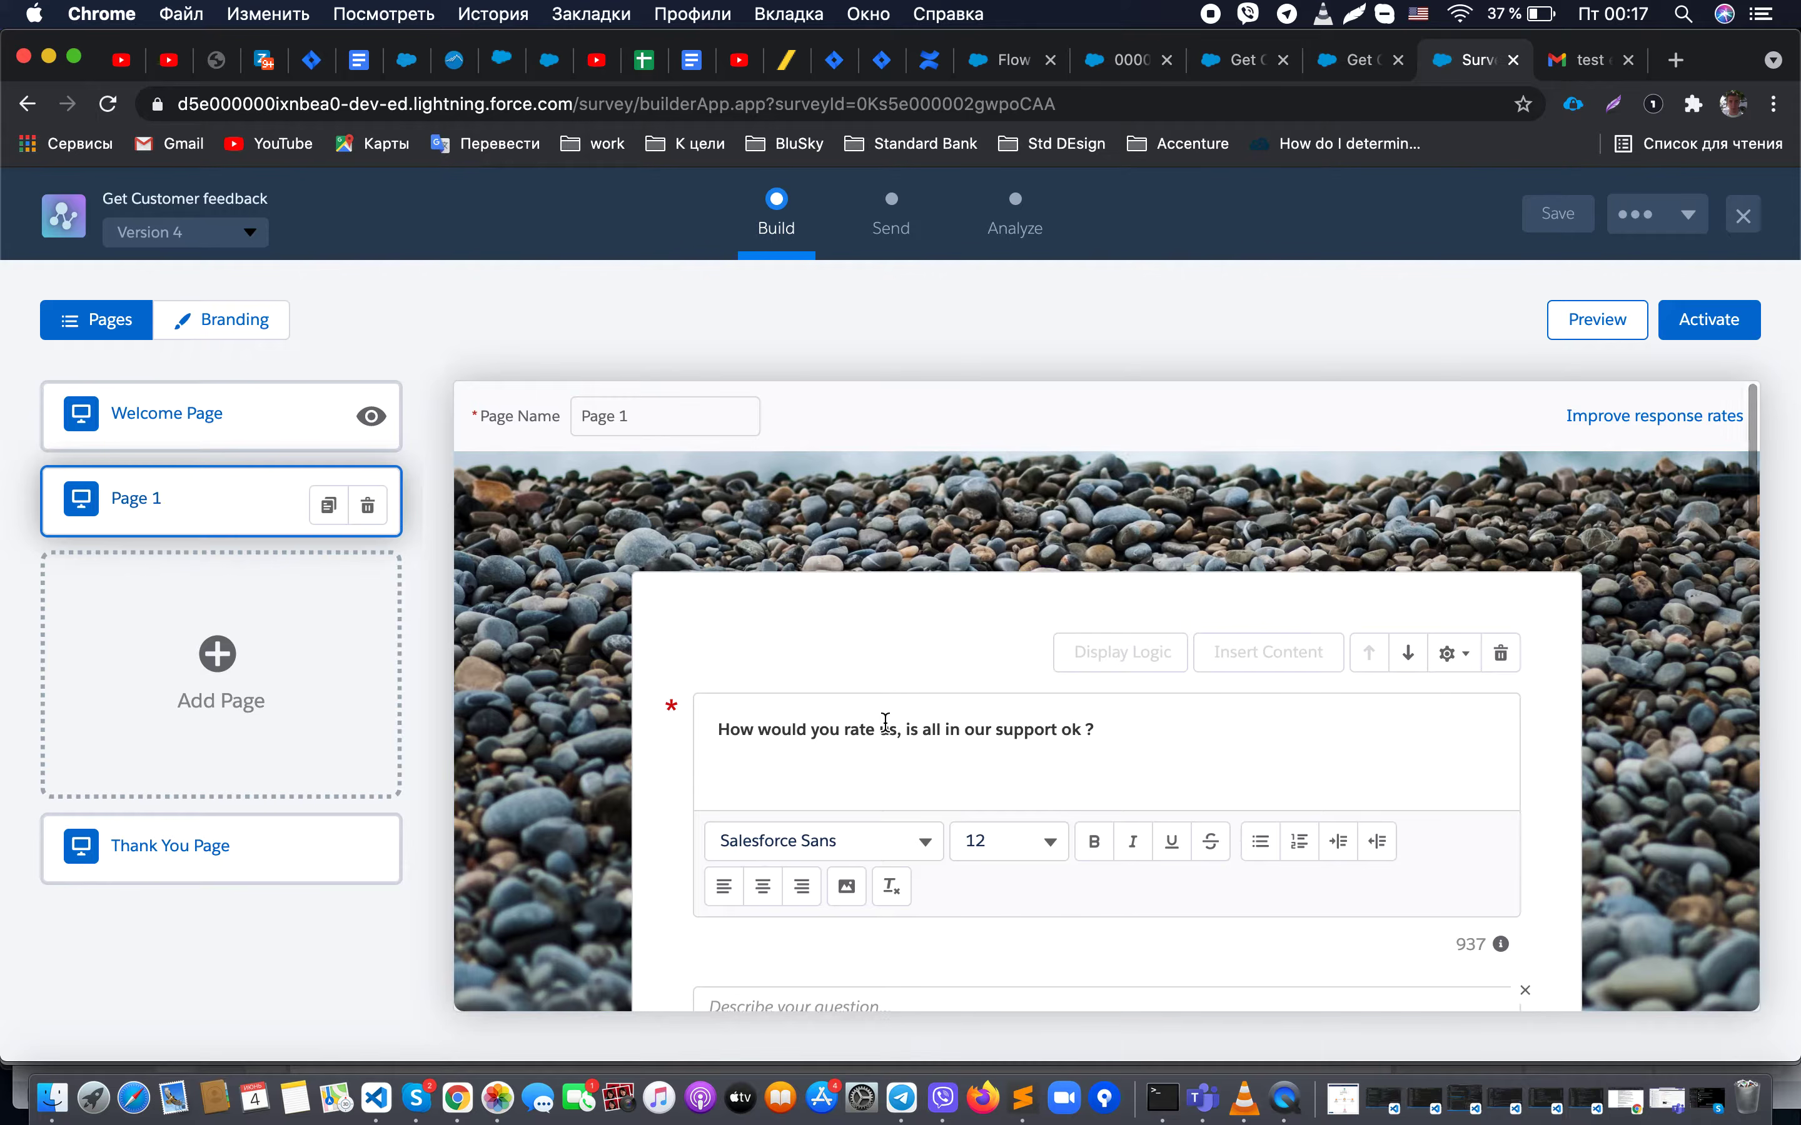
scroll(884, 722, "down", 15)
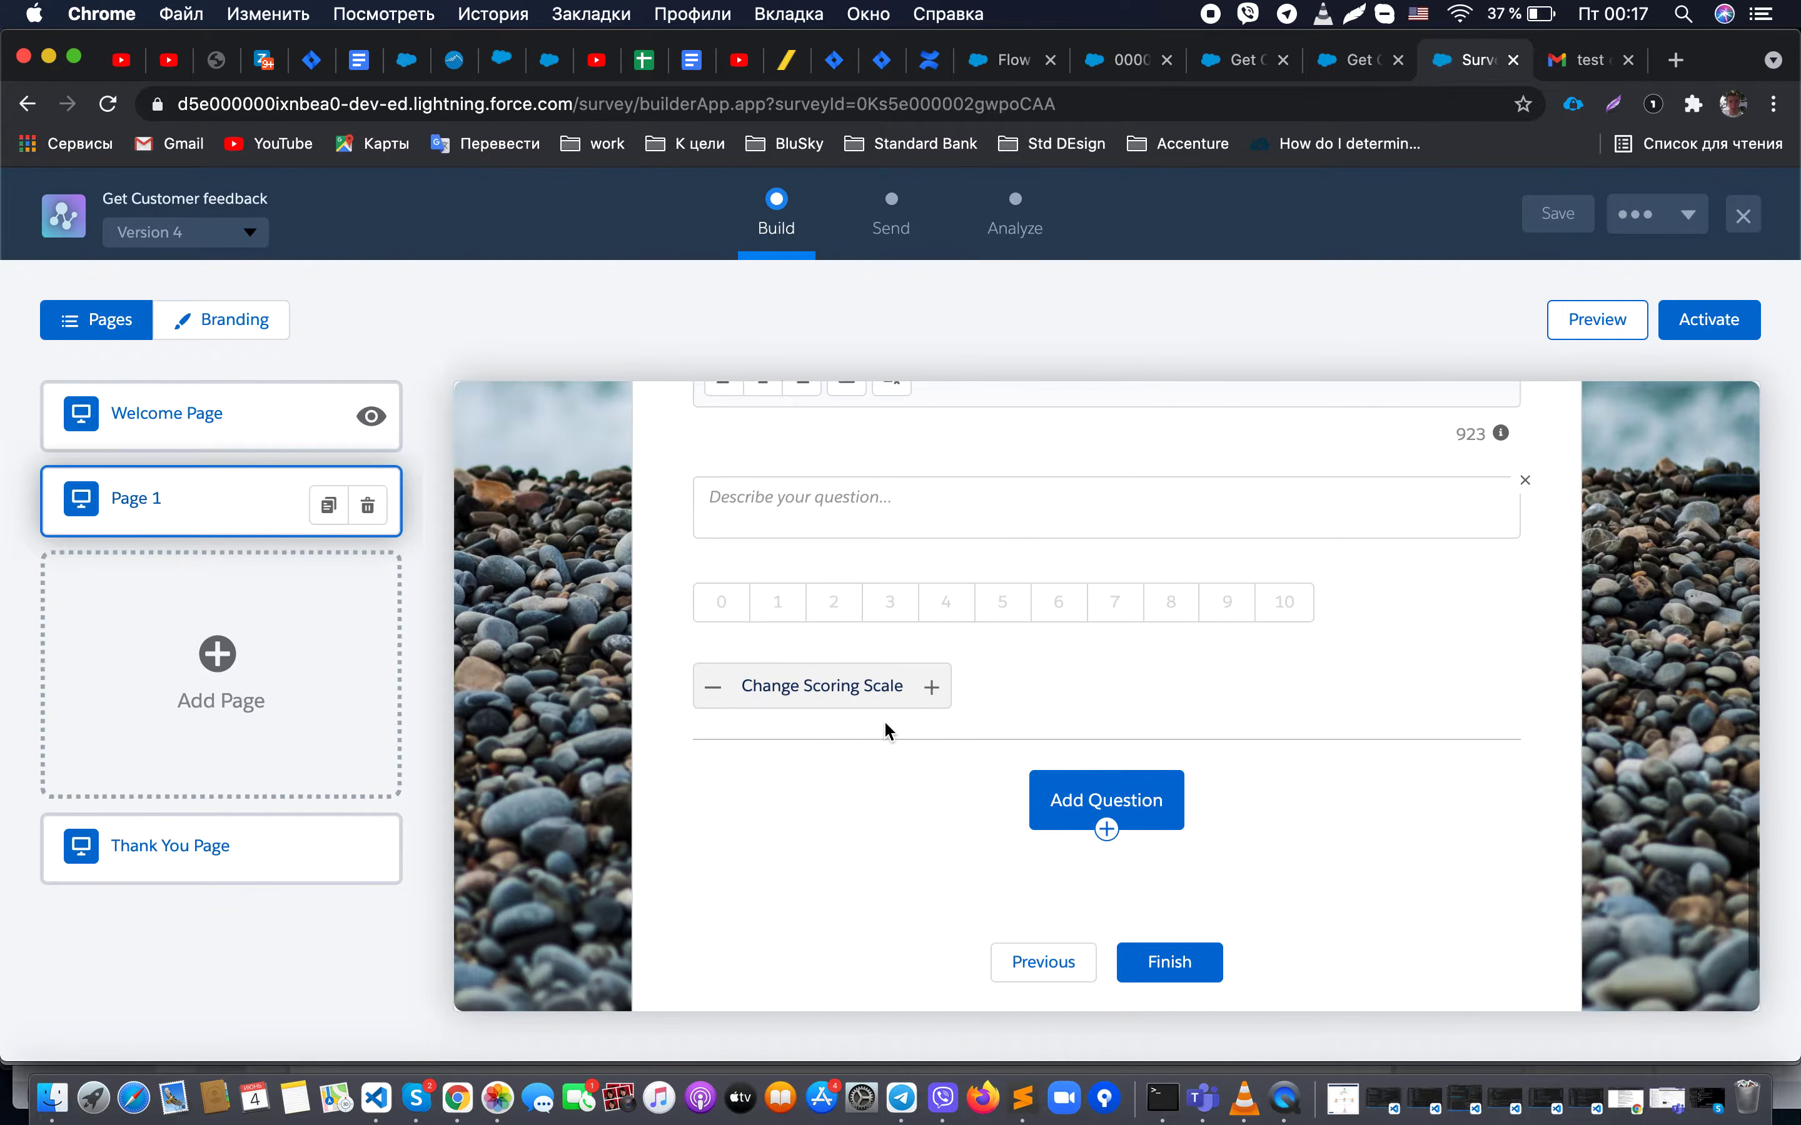
left_click(1106, 829)
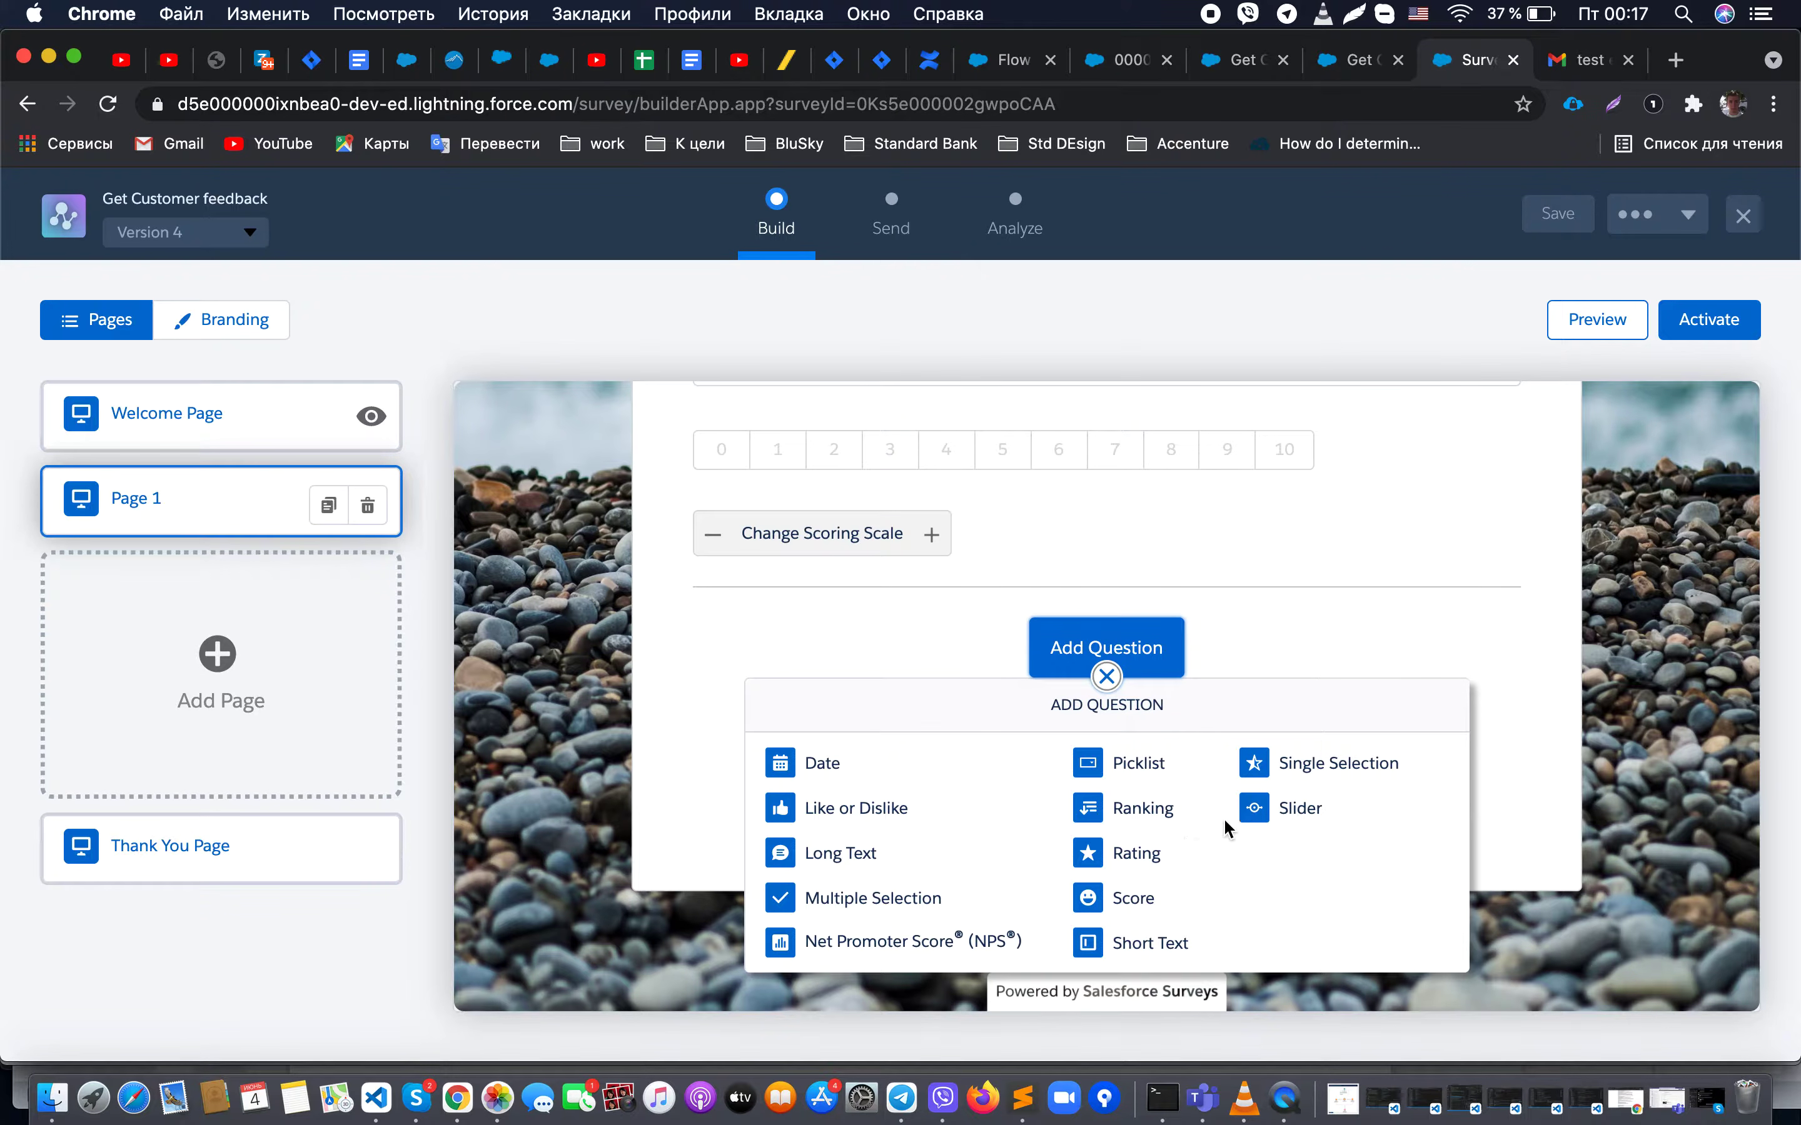
Step: Add a Score question to Page 1 with the text "Score our survey"
left_click(1137, 903)
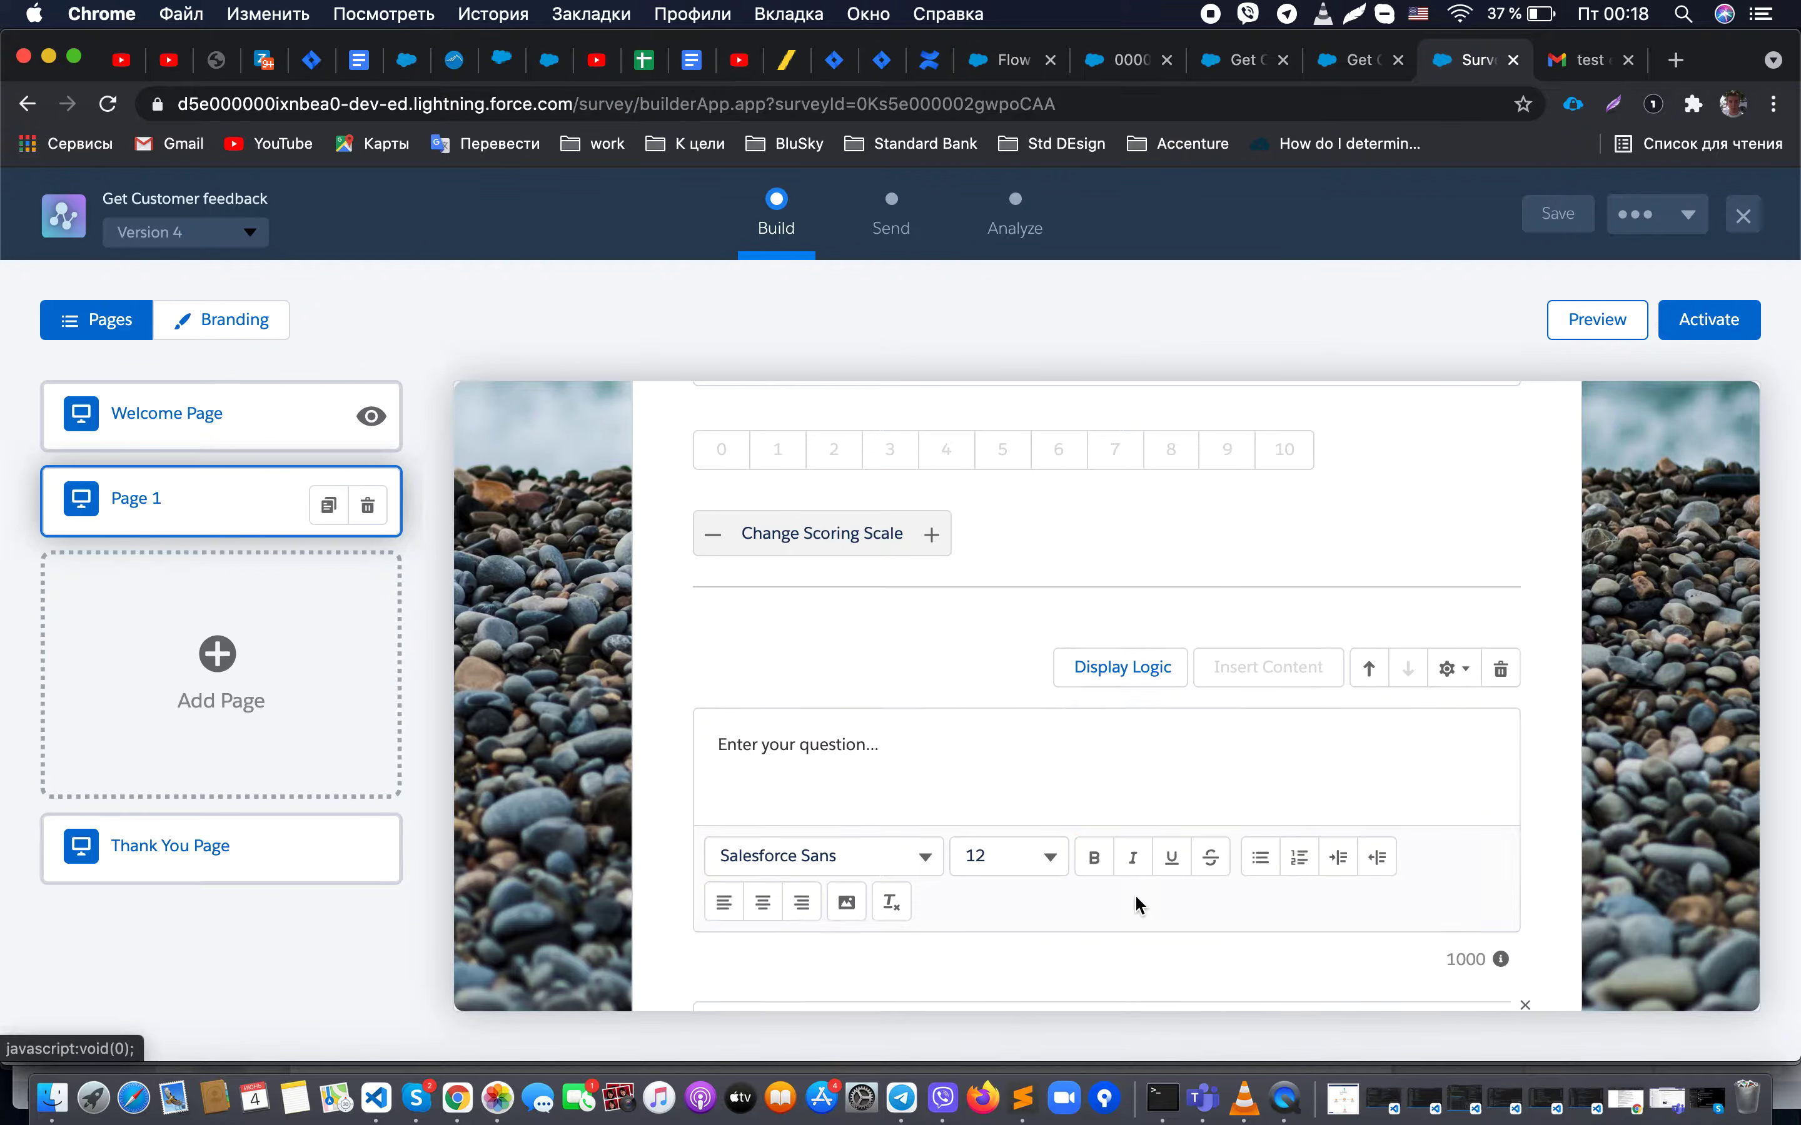
scroll(1013, 800, "down", 3)
type("Score our su")
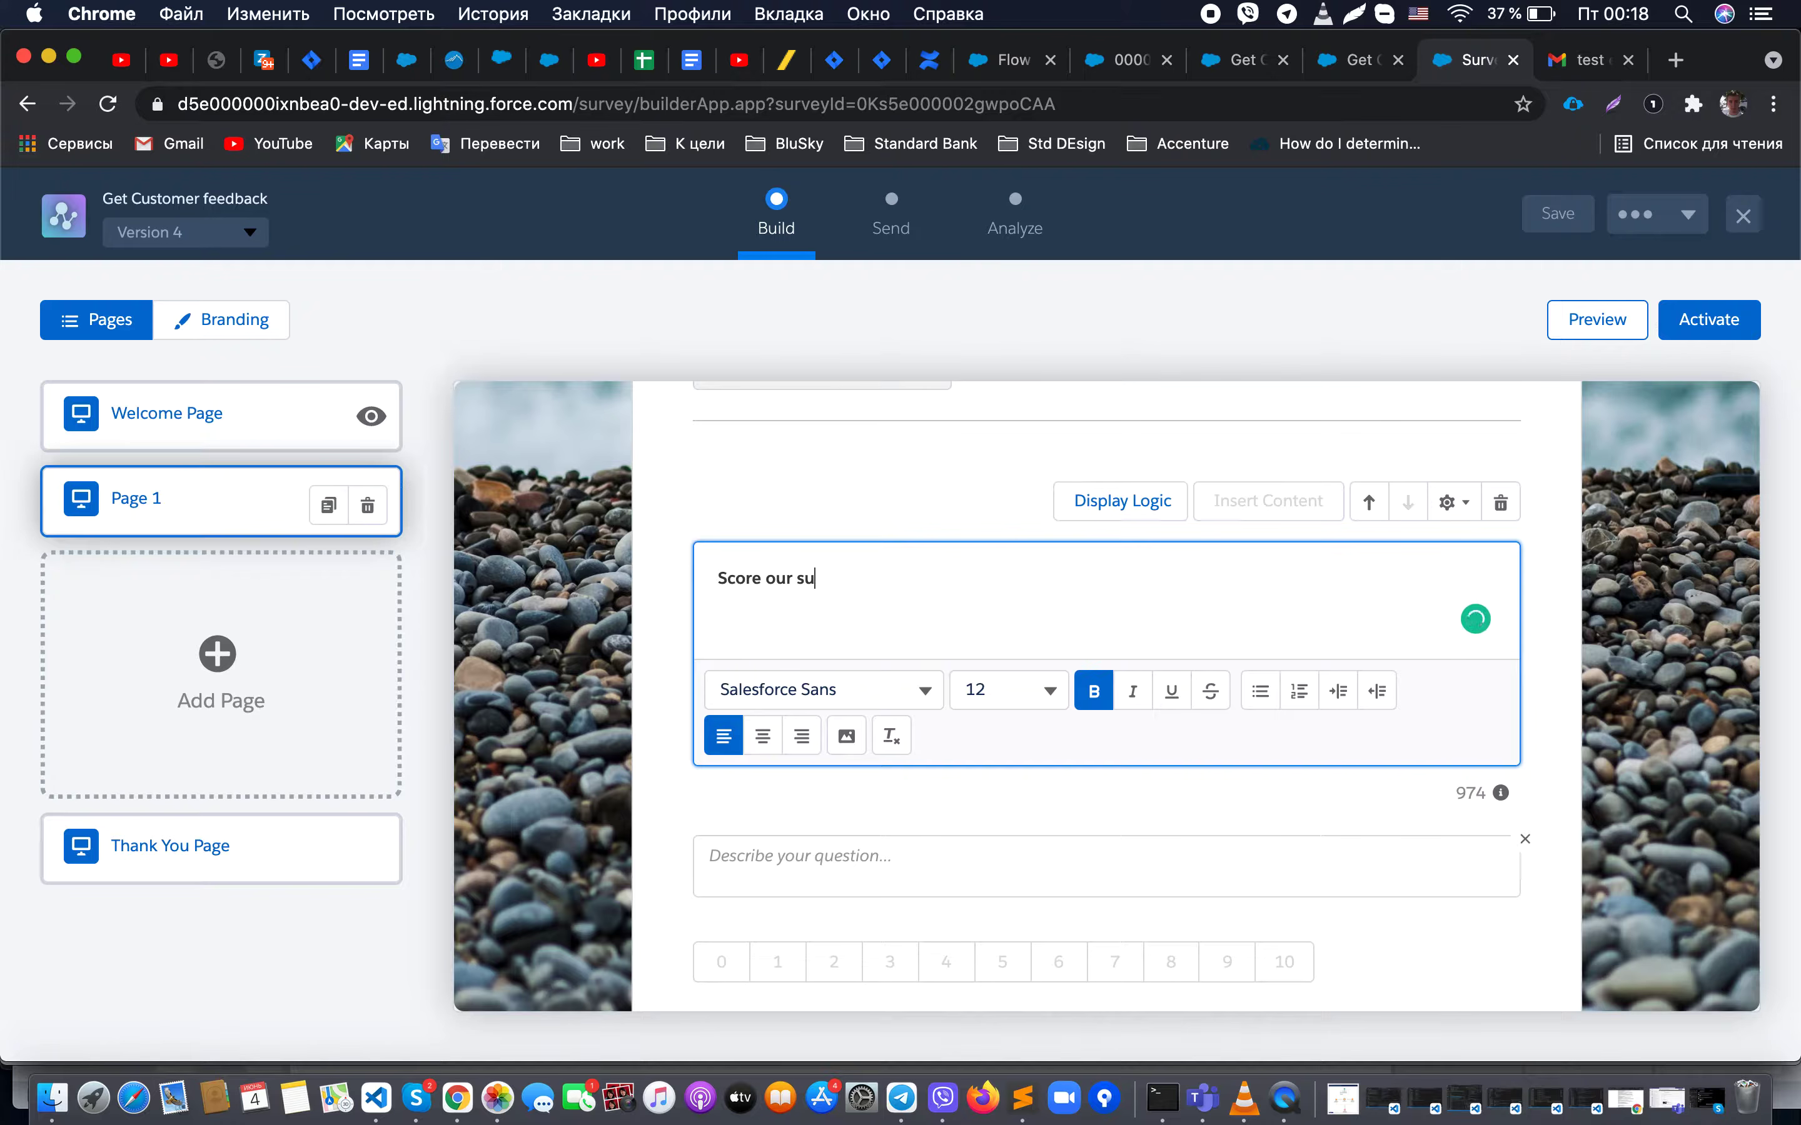
scroll(1087, 825, "down", 2)
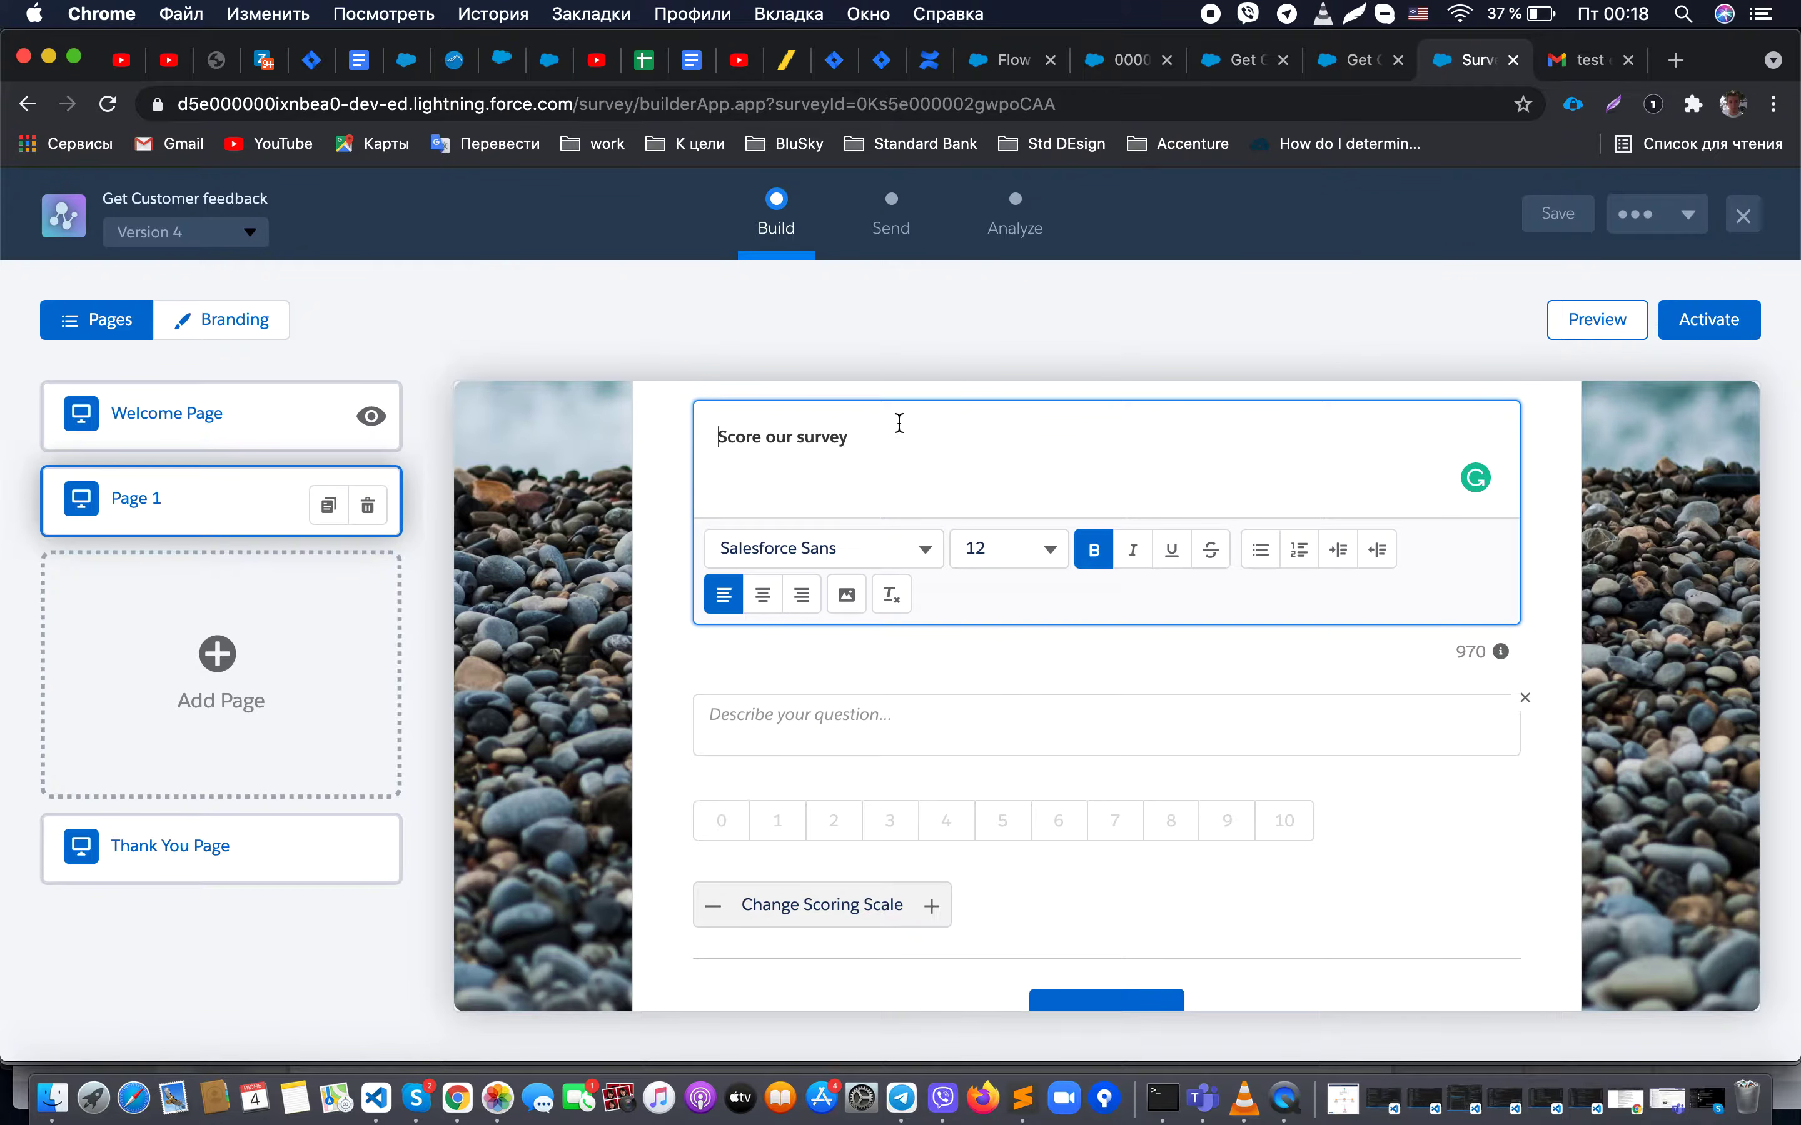
left_click(935, 910)
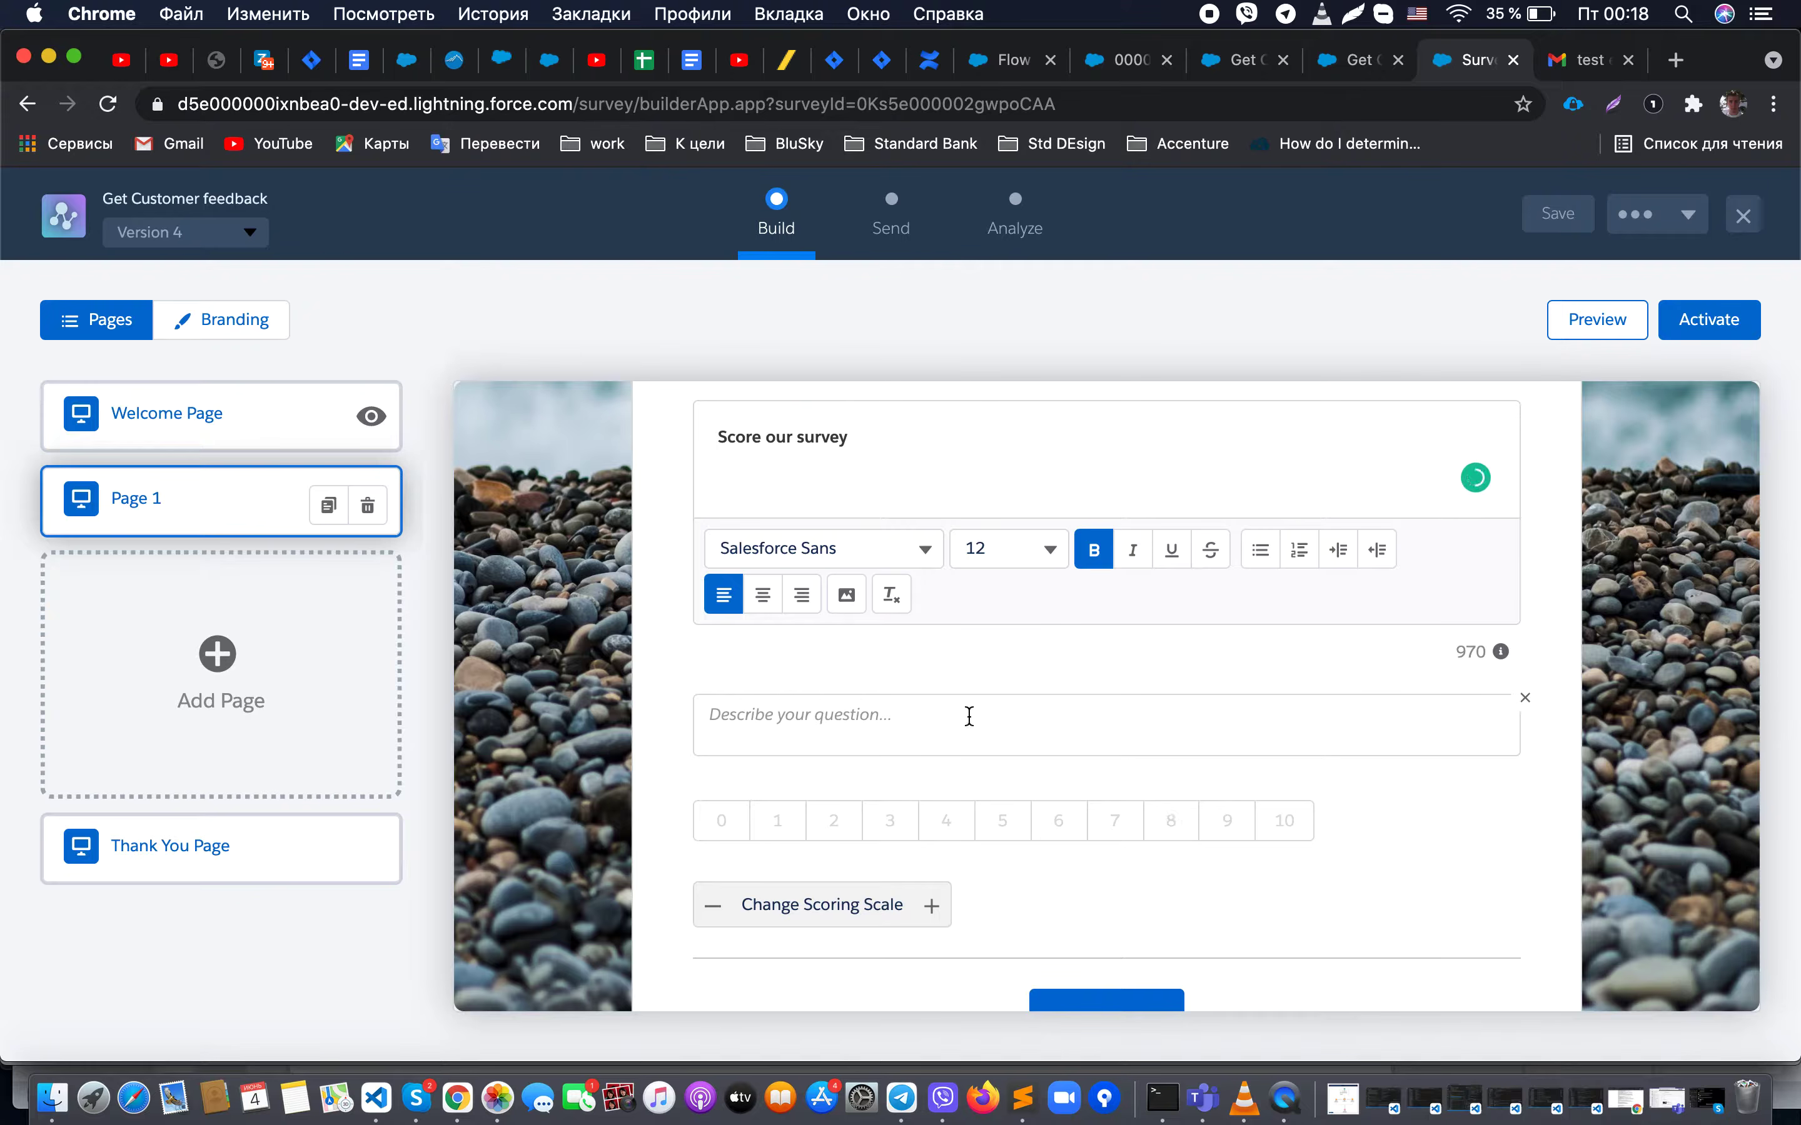
Step: Remove the description field from the first question on Page 1, "How would you rate us, is all in our support ok ?"
scroll(981, 635, "down", 3)
scroll(981, 635, "up", 8)
scroll(982, 635, "down", 10)
scroll(981, 635, "up", 3)
scroll(1146, 622, "up", 2)
scroll(1353, 620, "up", 6)
left_click(1460, 663)
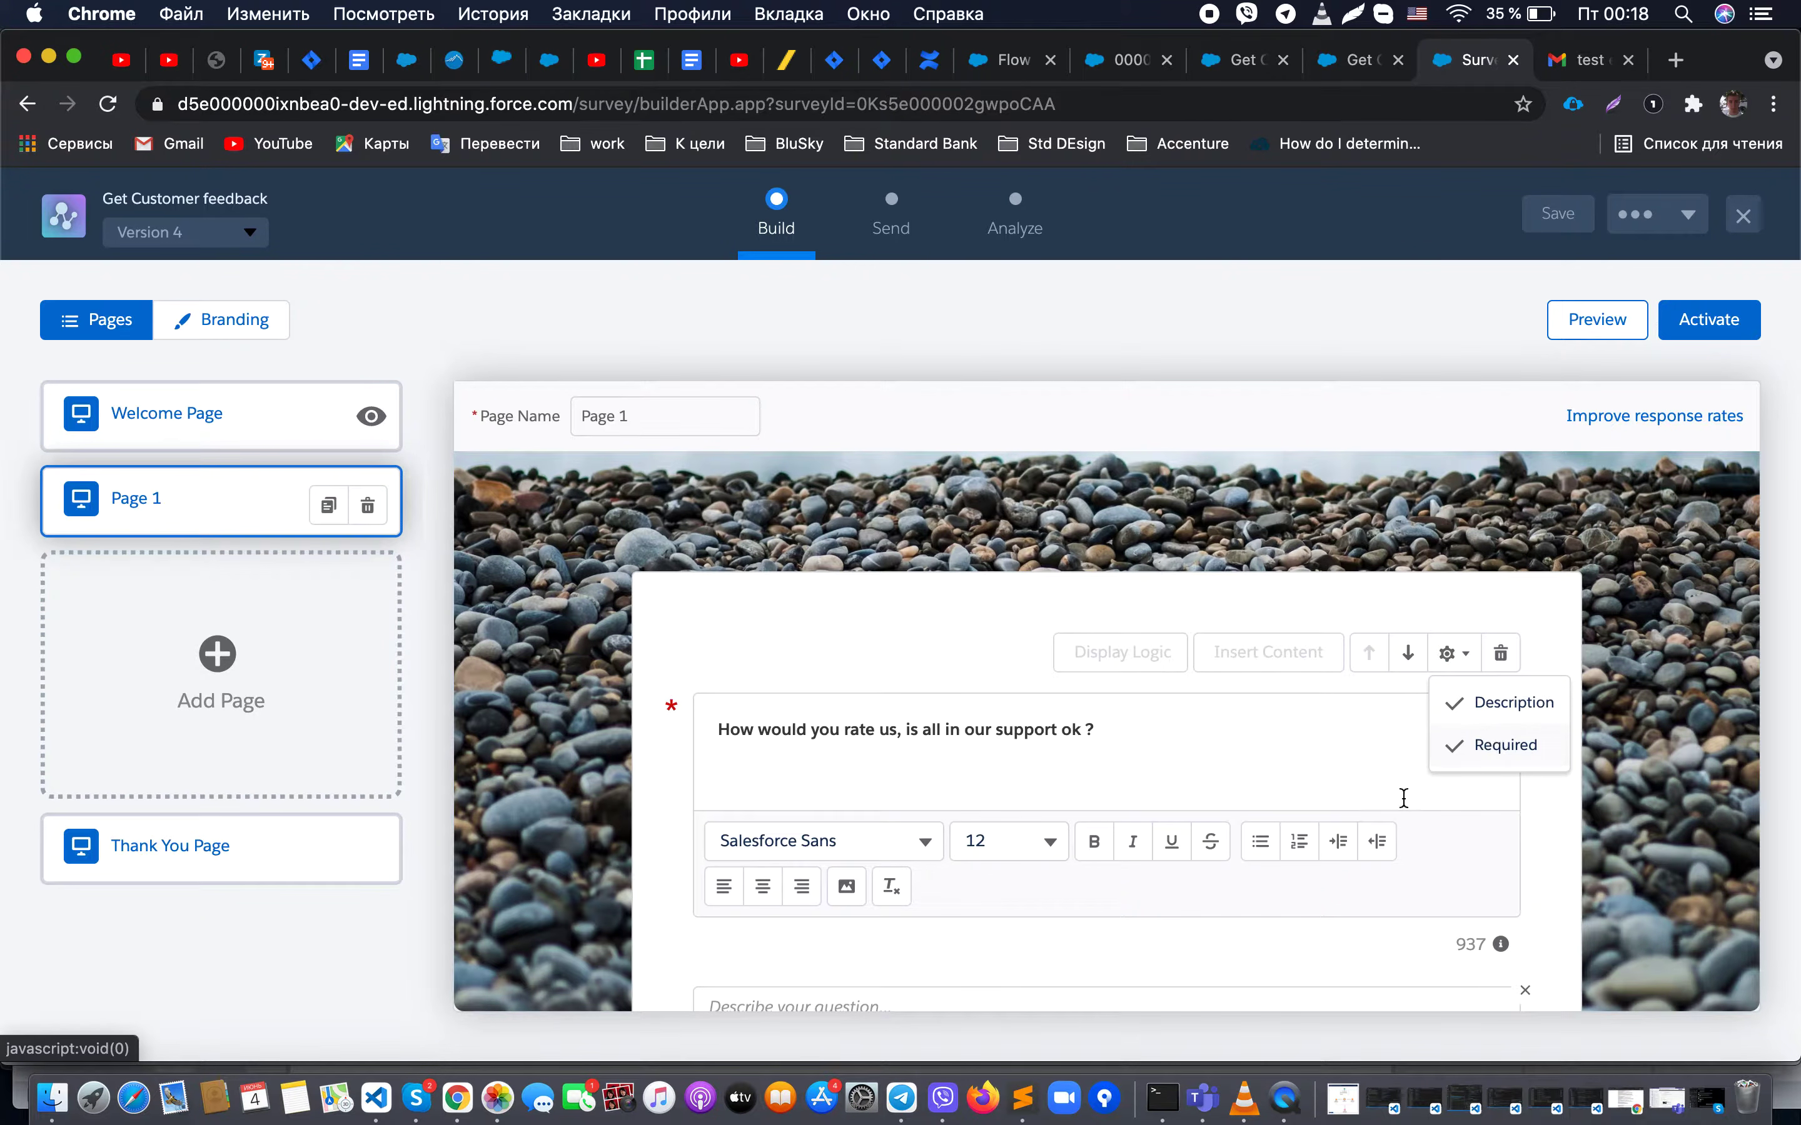
scroll(1403, 798, "down", 2)
left_click(1511, 629)
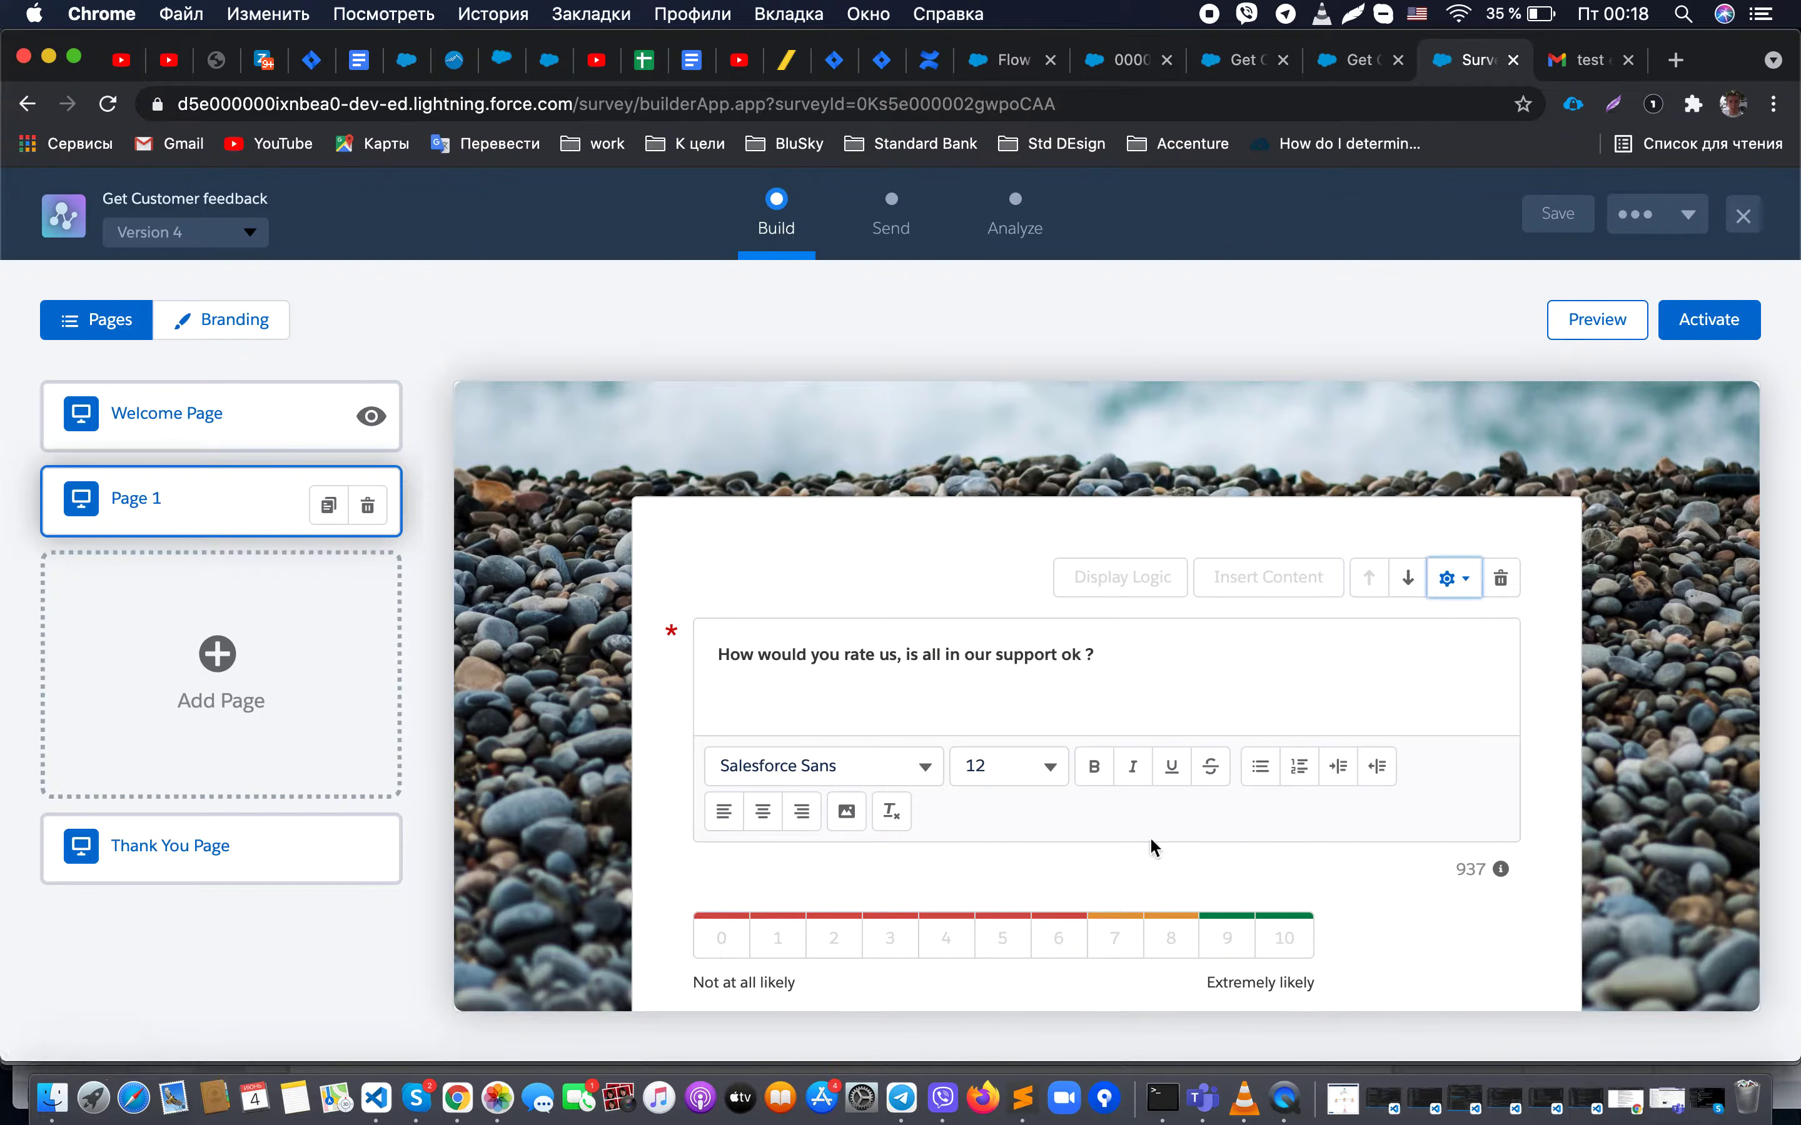
Step: Switch the Required setting of the first question on Page 1 off and back on
left_click(1472, 588)
left_click(1465, 672)
left_click(1449, 578)
left_click(1472, 672)
Step: Duplicate Page 1 of the survey together with its questions
scroll(853, 706, "down", 3)
scroll(855, 706, "up", 3)
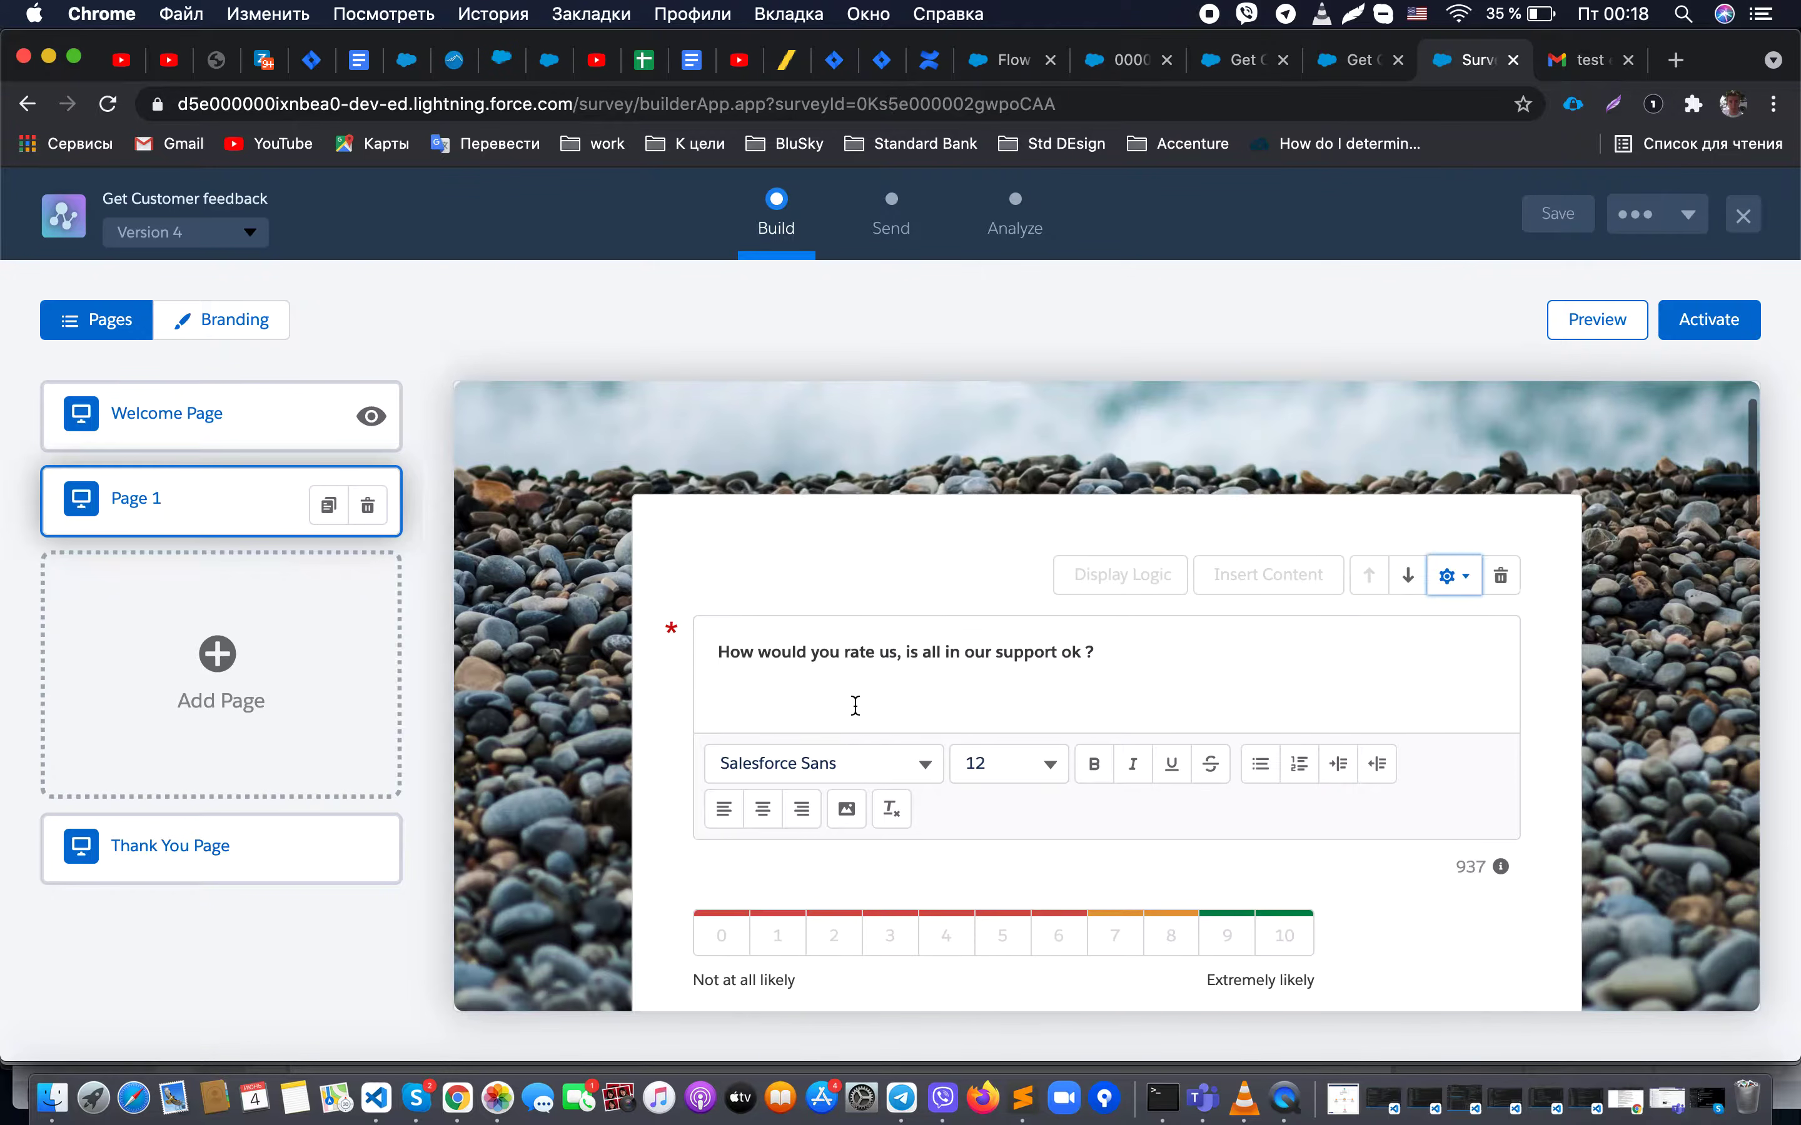
scroll(855, 706, "down", 5)
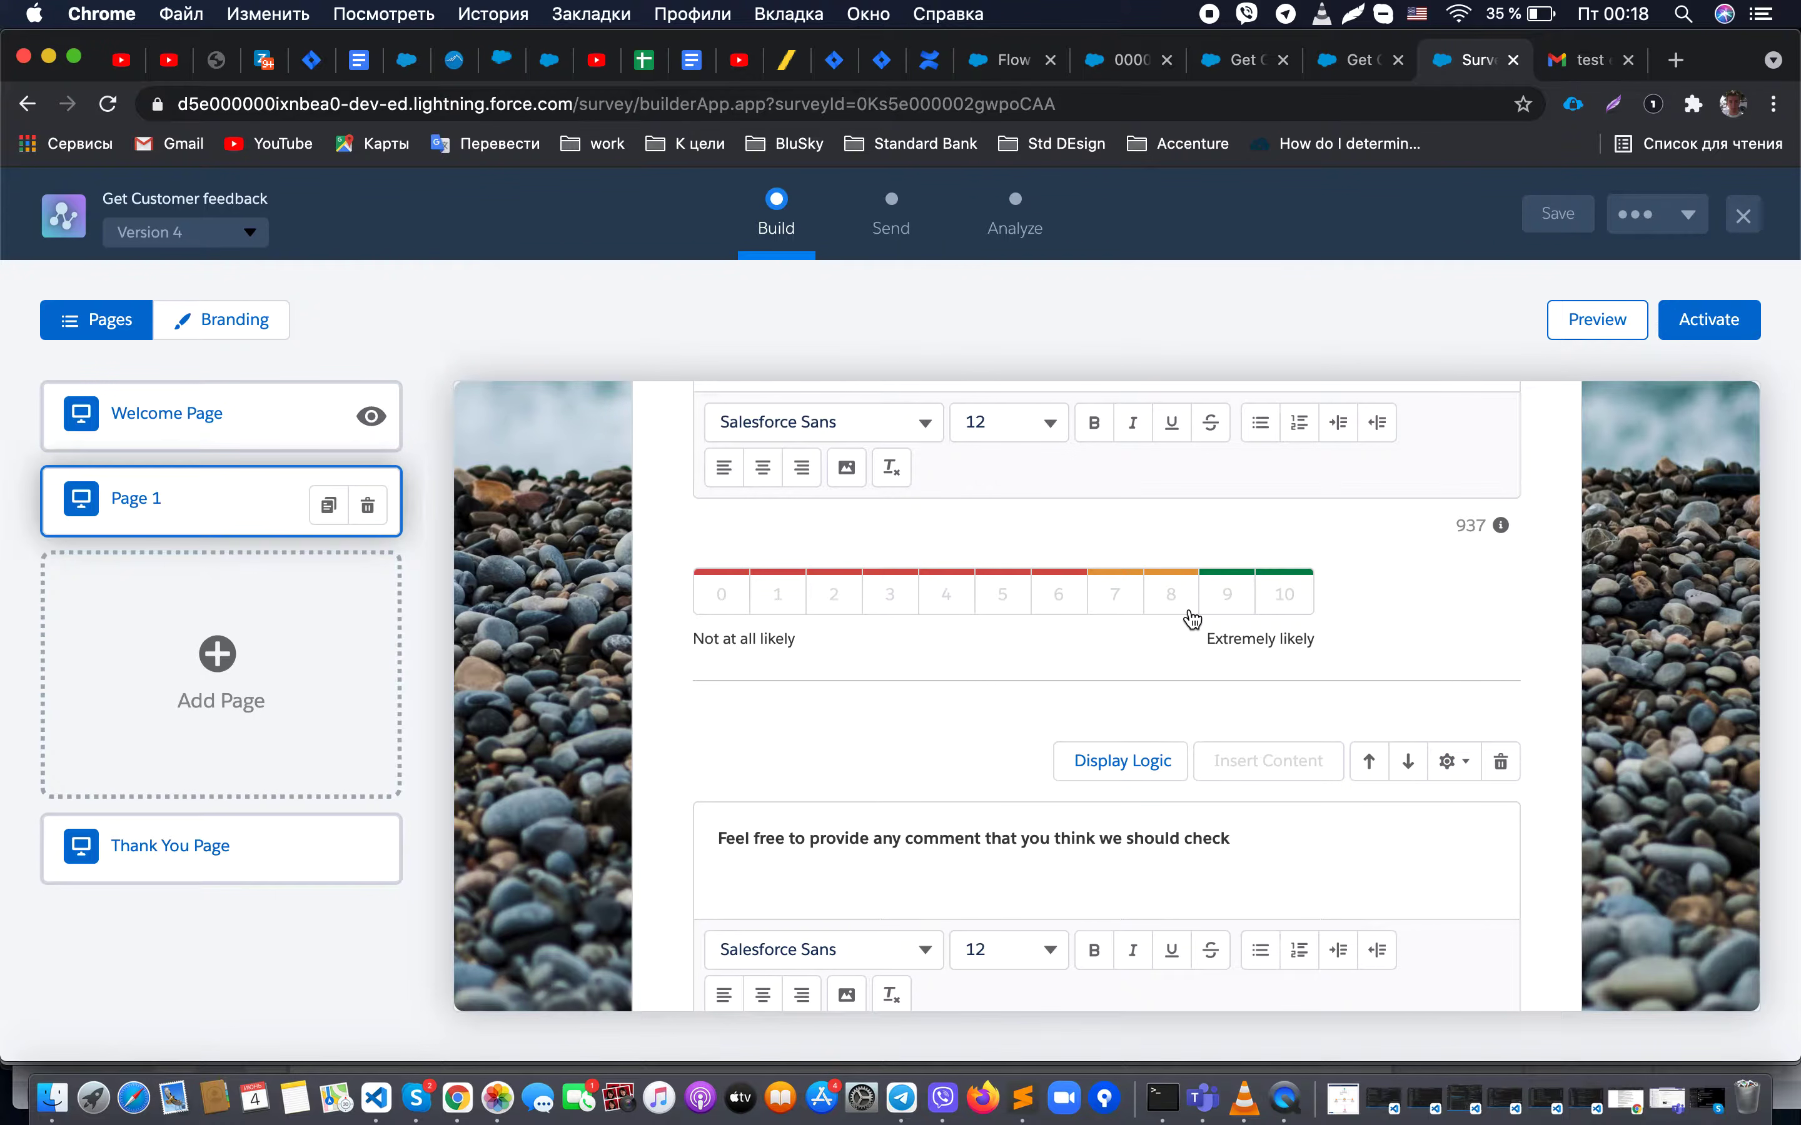
left_click(328, 506)
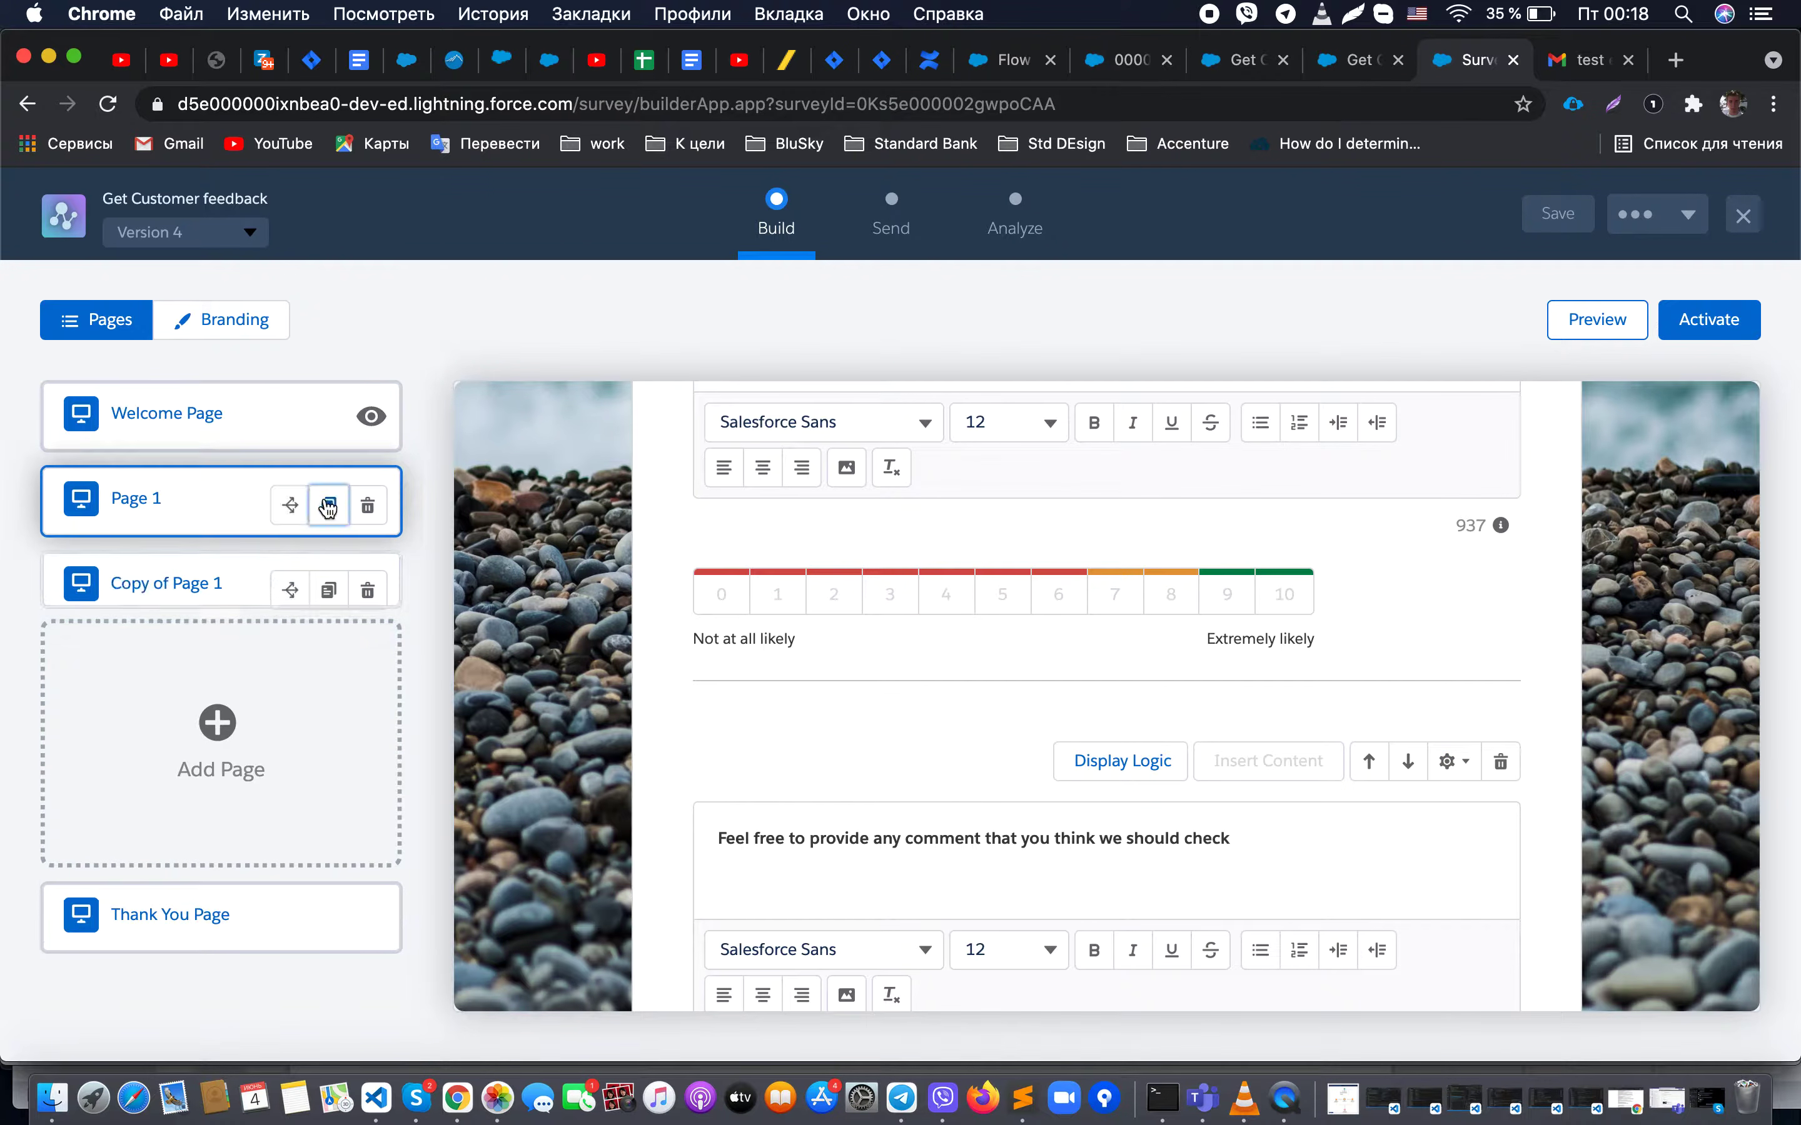
Step: Try a branching condition for Page 1 using Response to Question on "How would you rate us", and close the dialog without saving
left_click(296, 504)
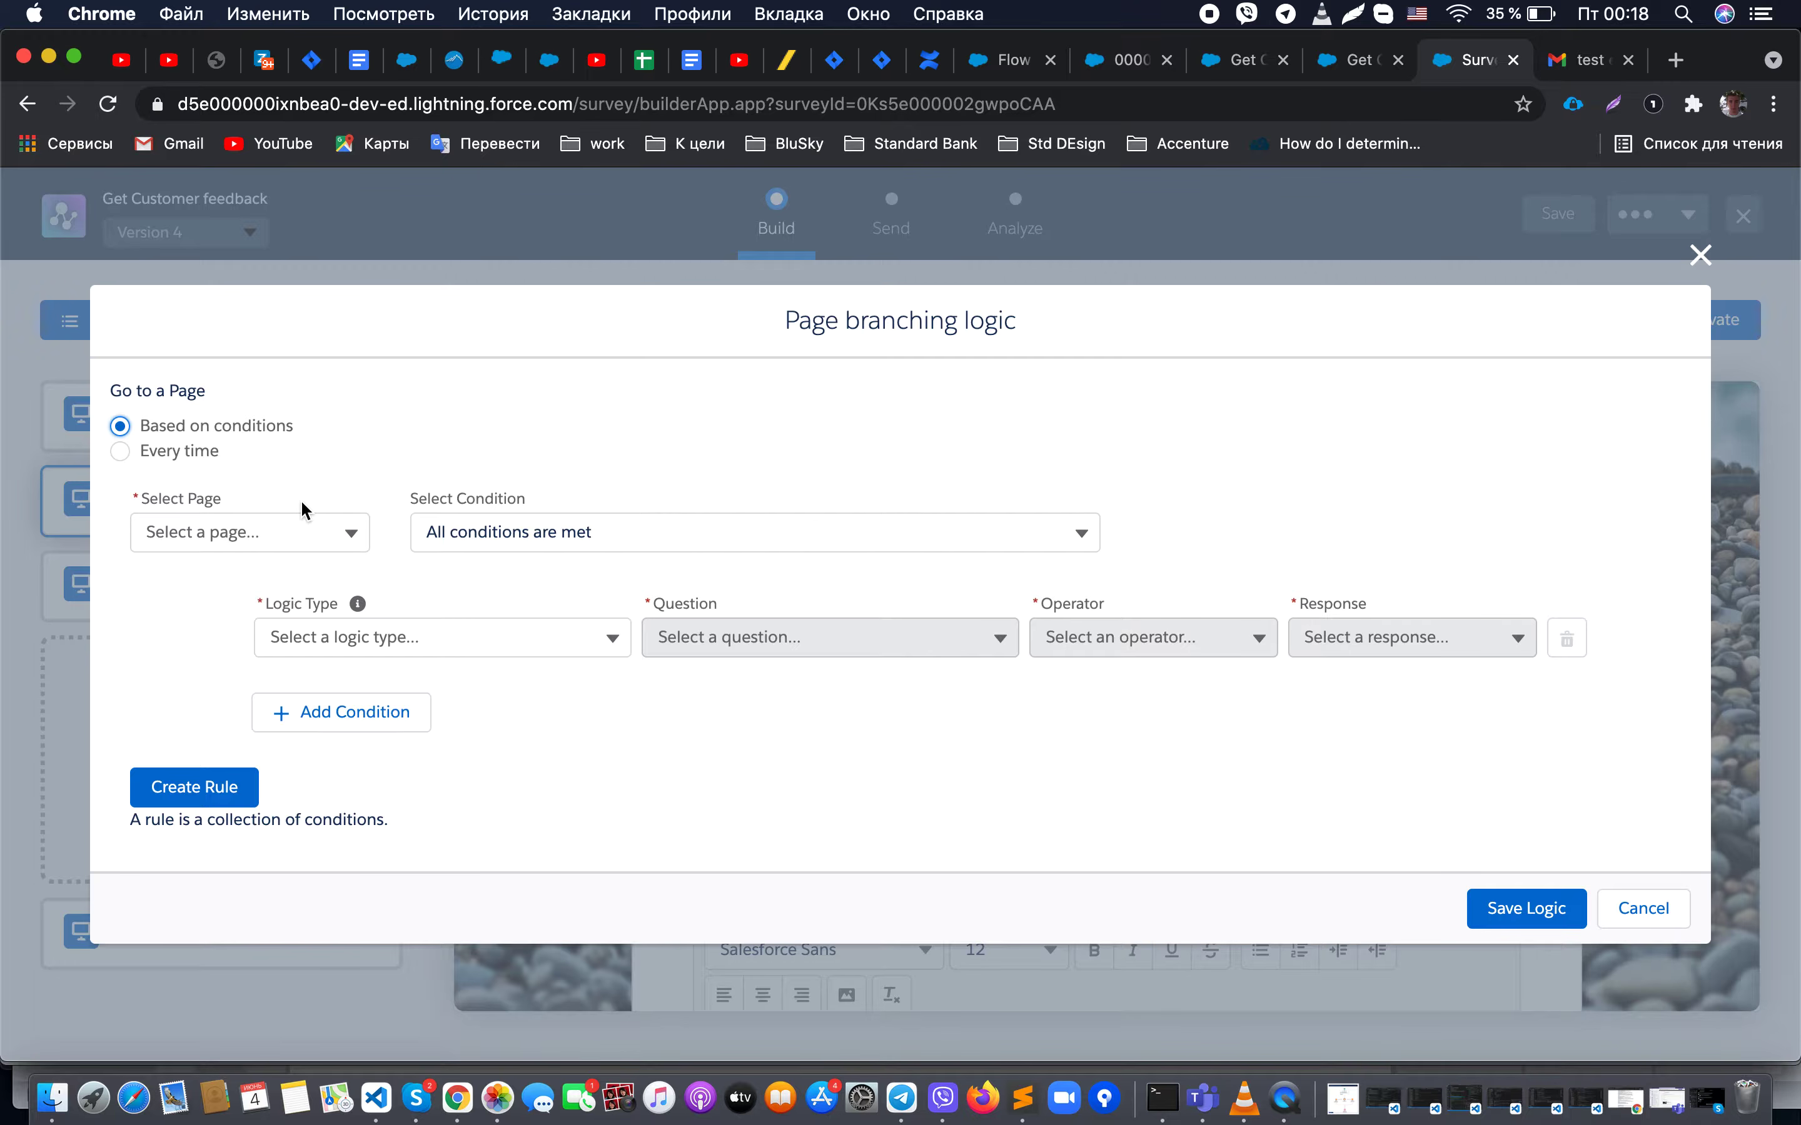
left_click(304, 520)
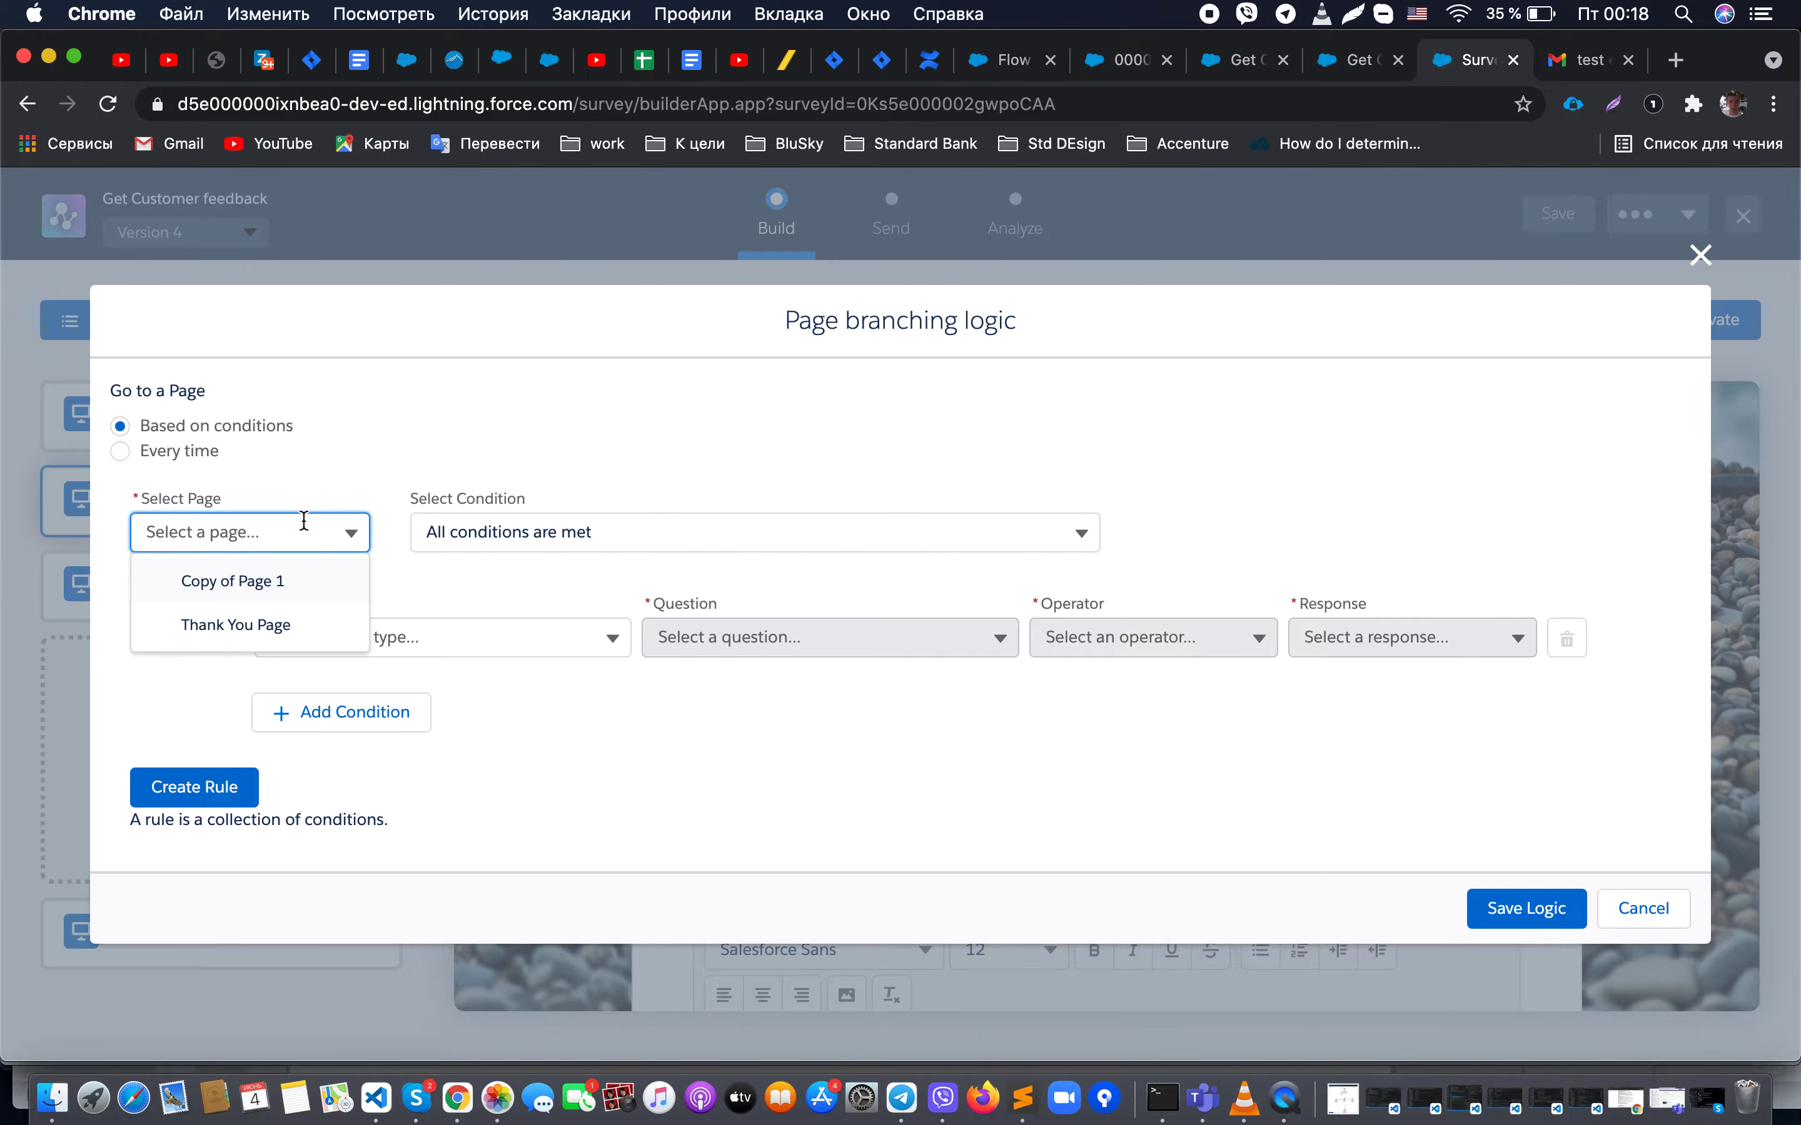
left_click(384, 651)
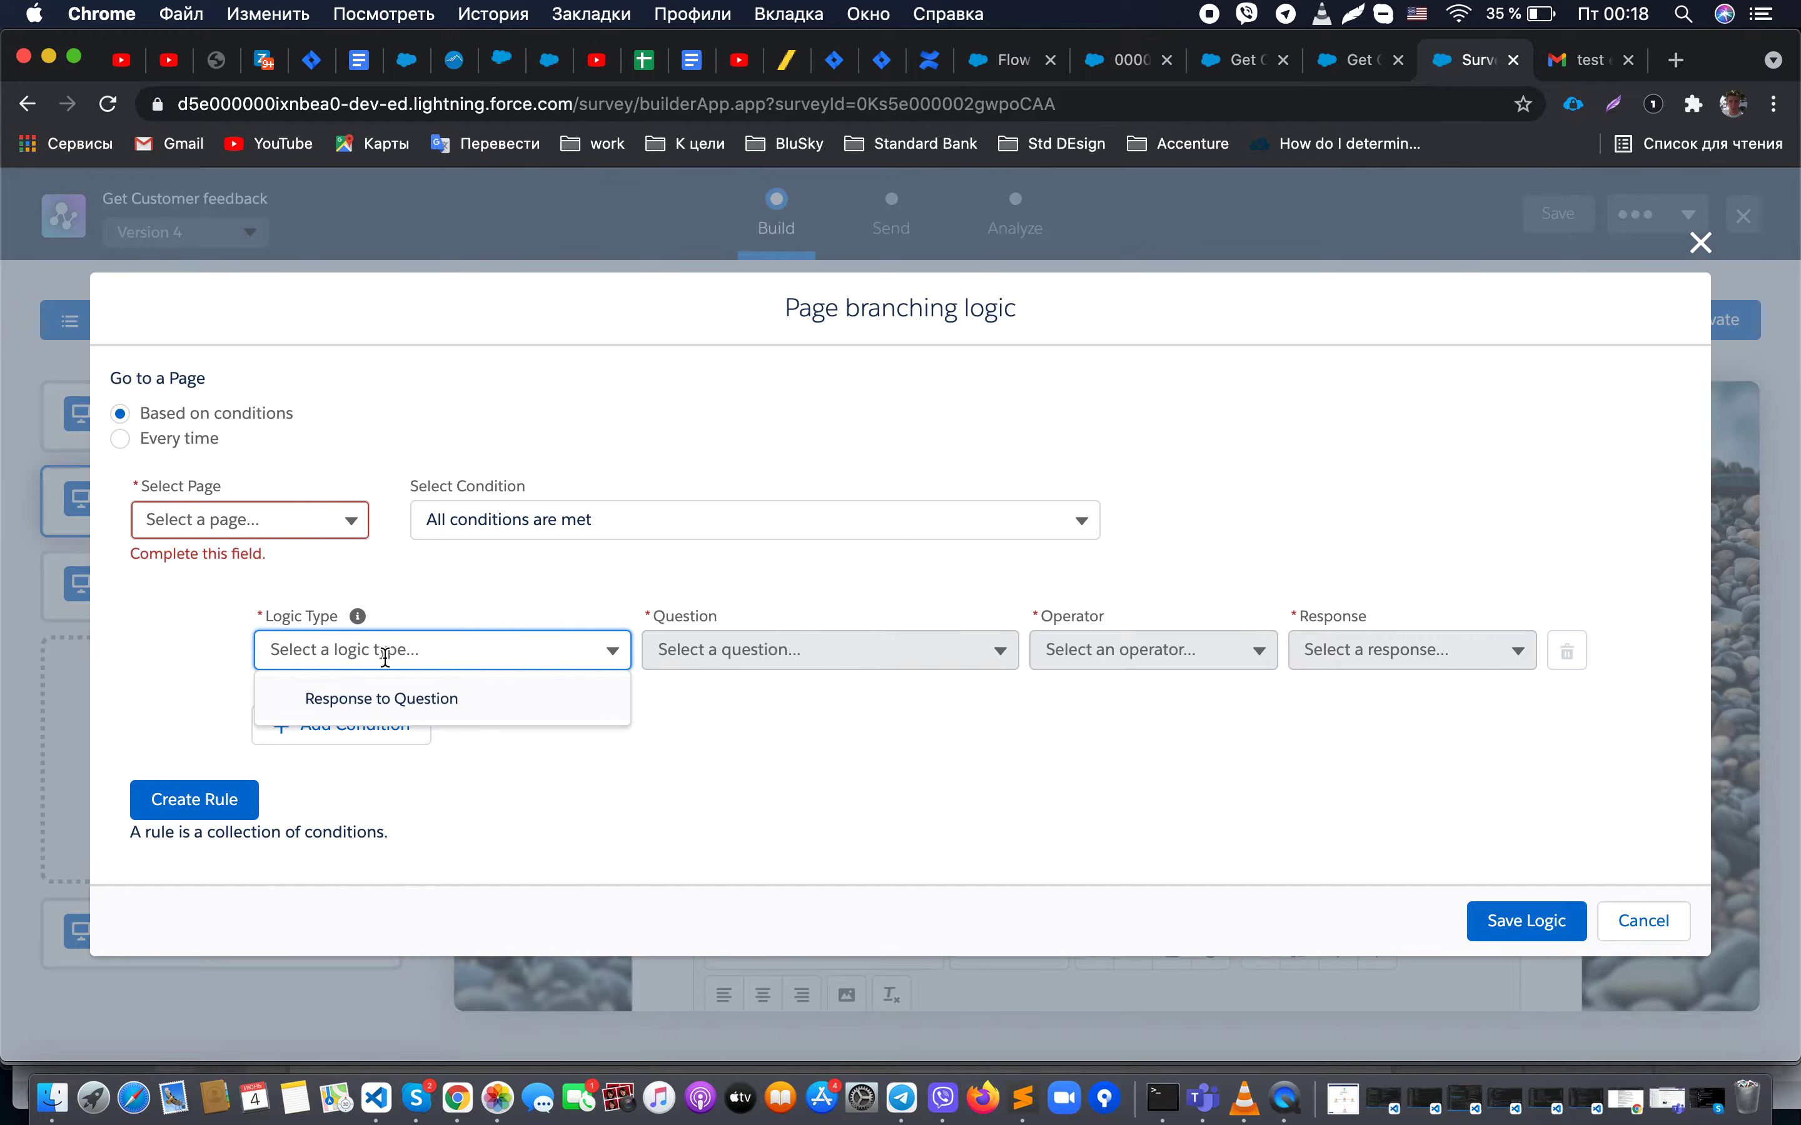
left_click(384, 699)
left_click(746, 647)
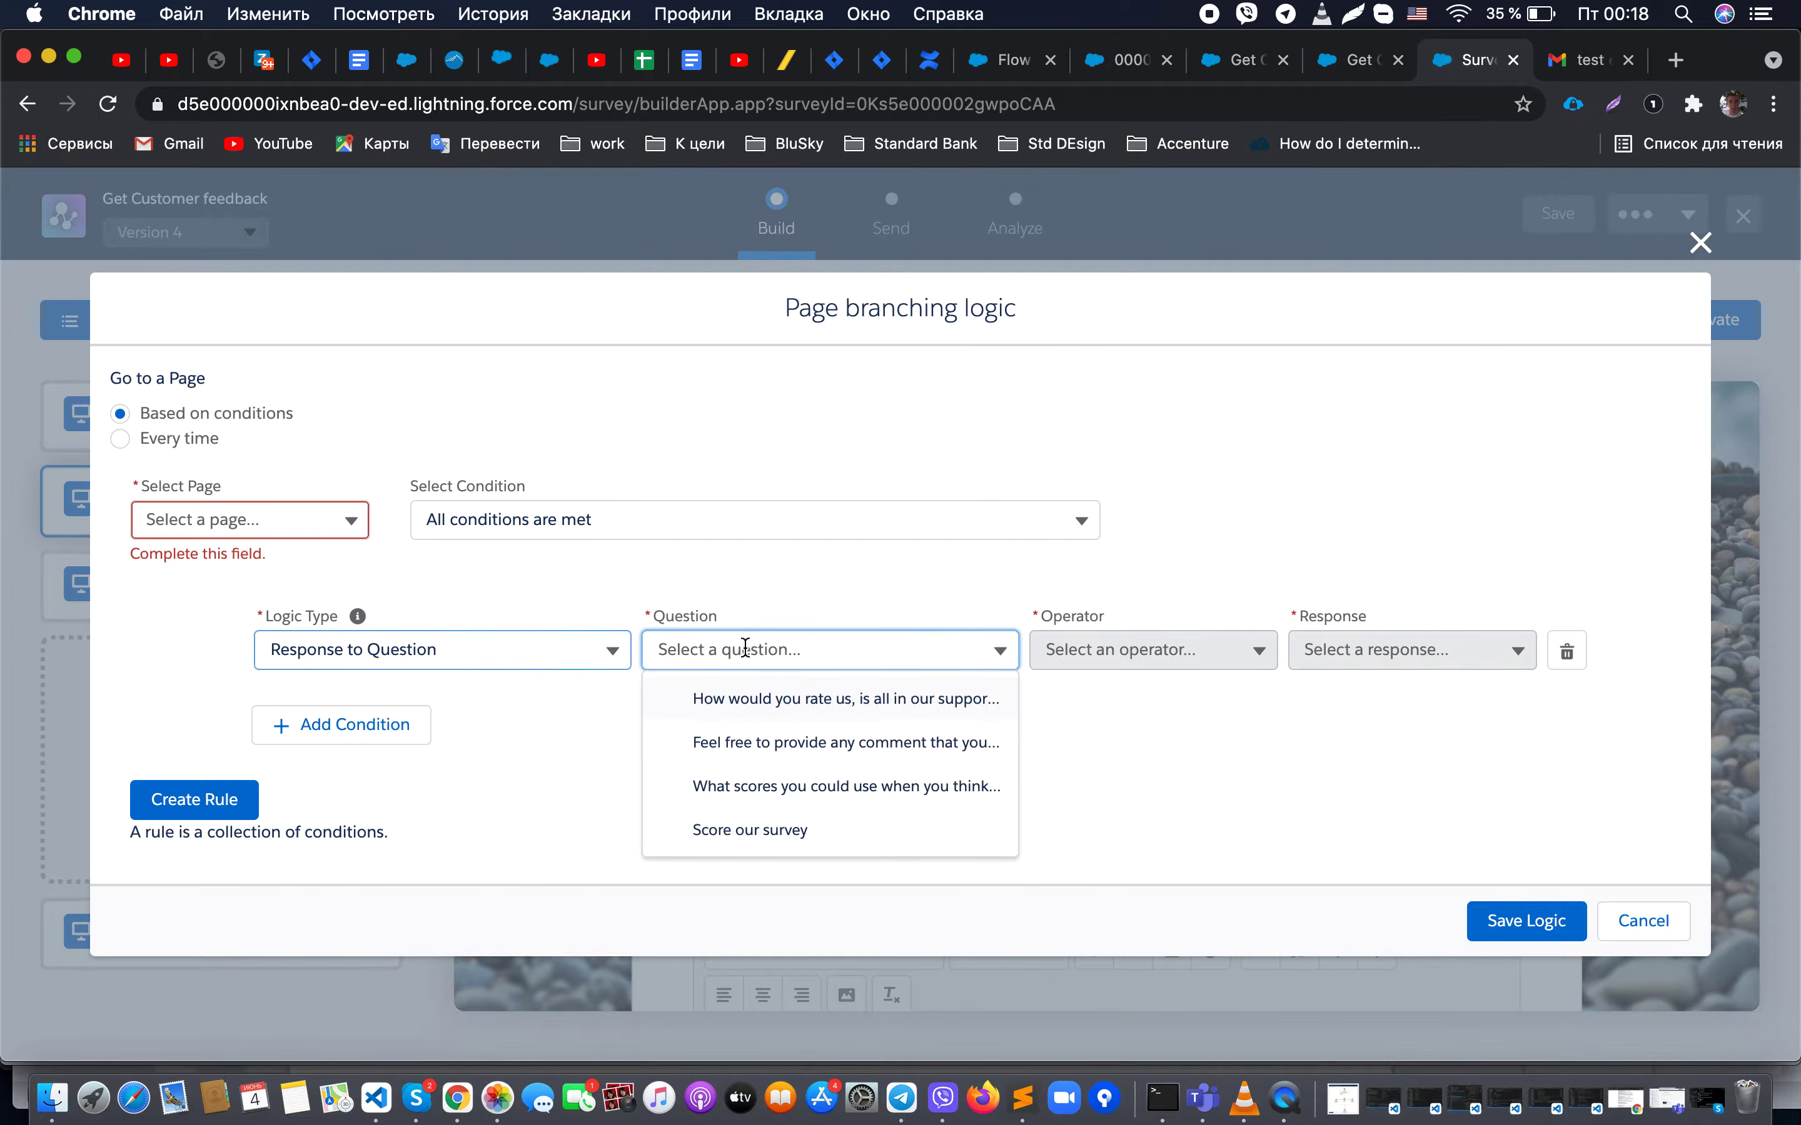
left_click(748, 700)
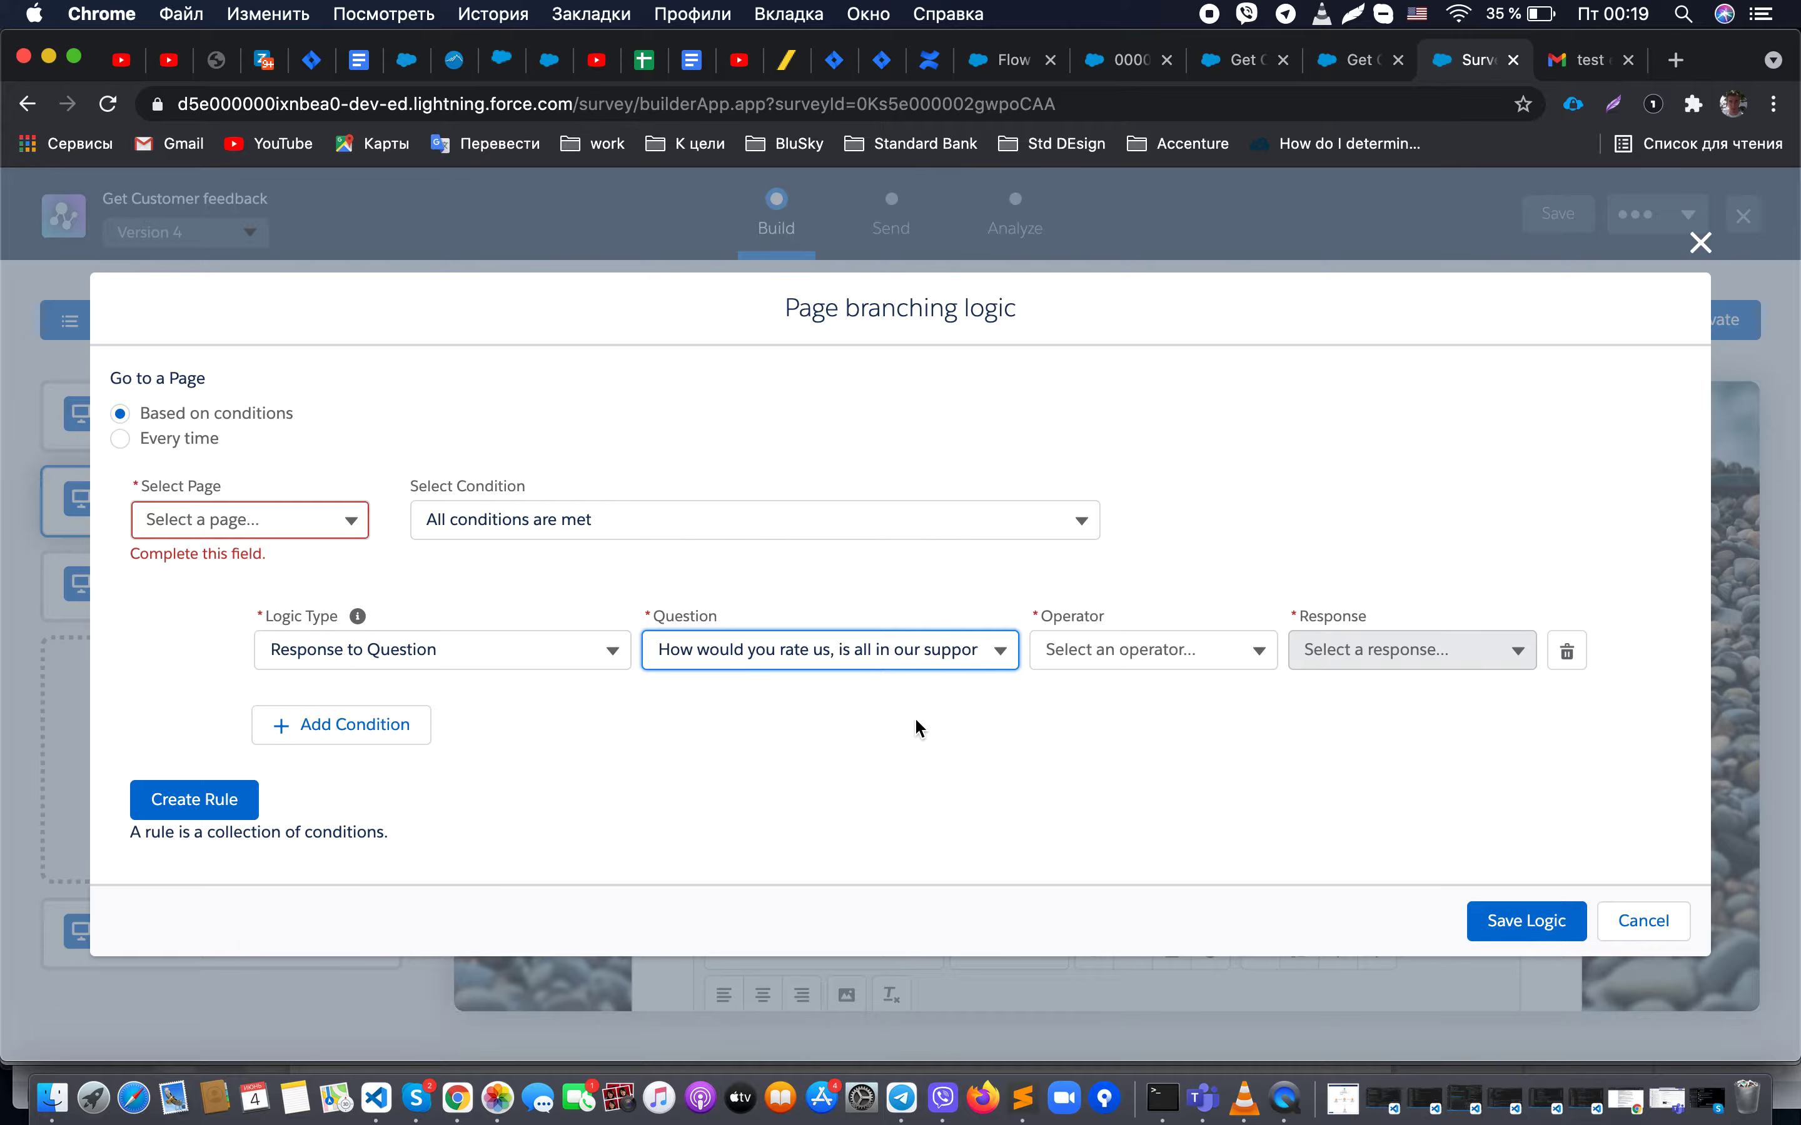
left_click(1700, 242)
Step: Look at the page branching logic options for Copy of Page 1 and close them
scroll(1287, 680, "down", 5)
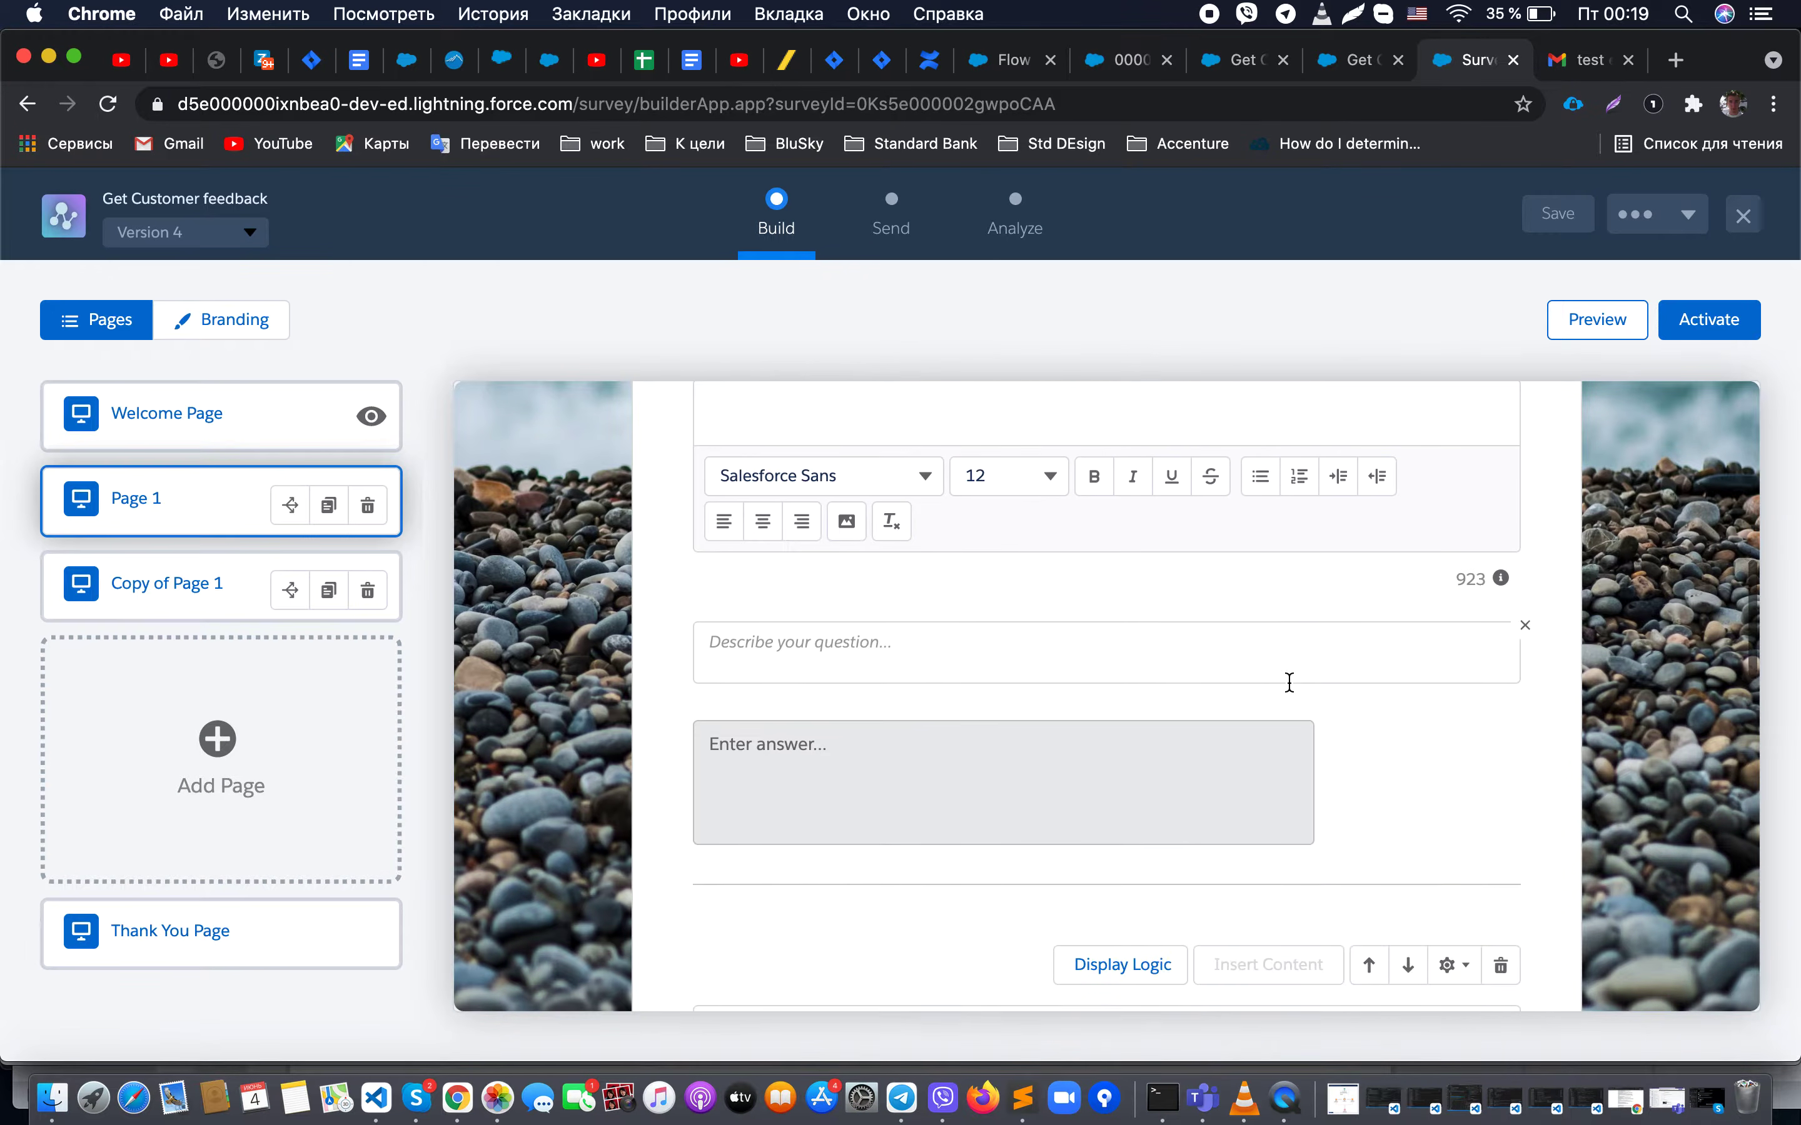
scroll(1288, 681, "down", 3)
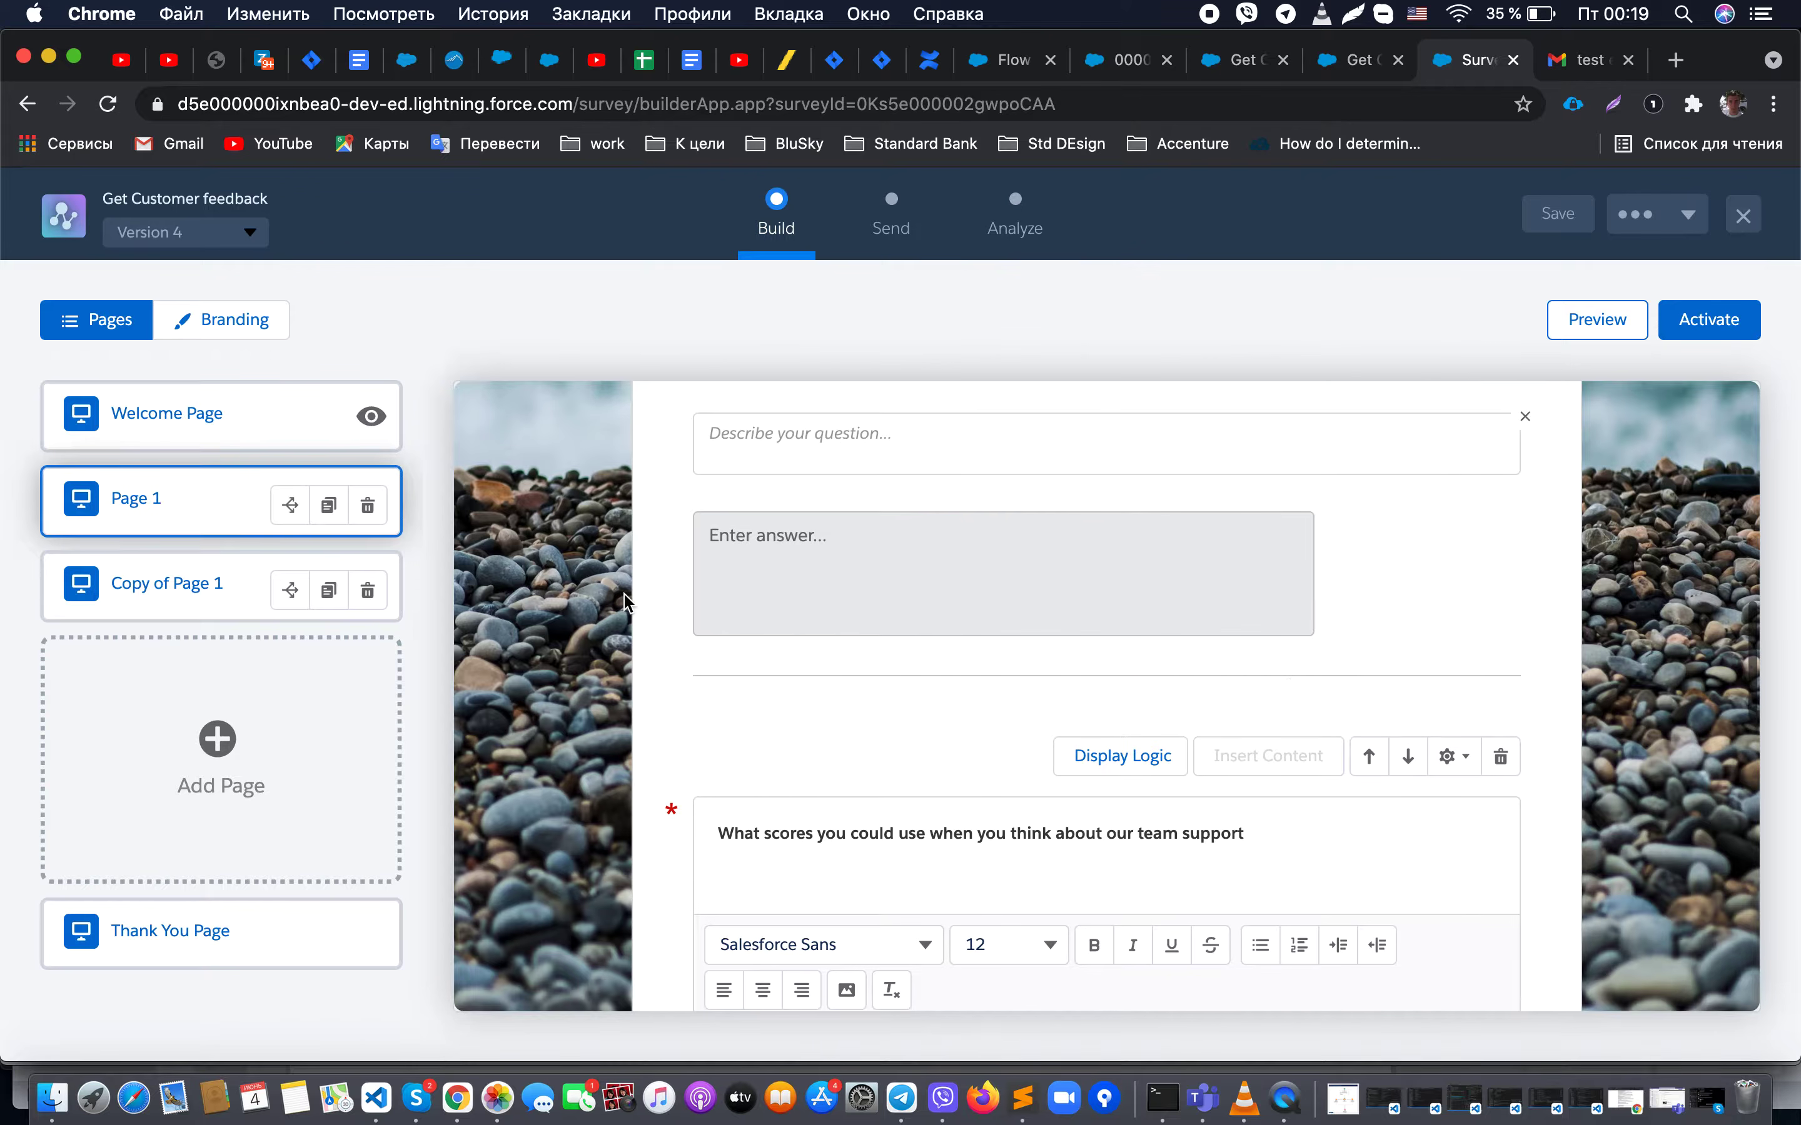
left_click(290, 590)
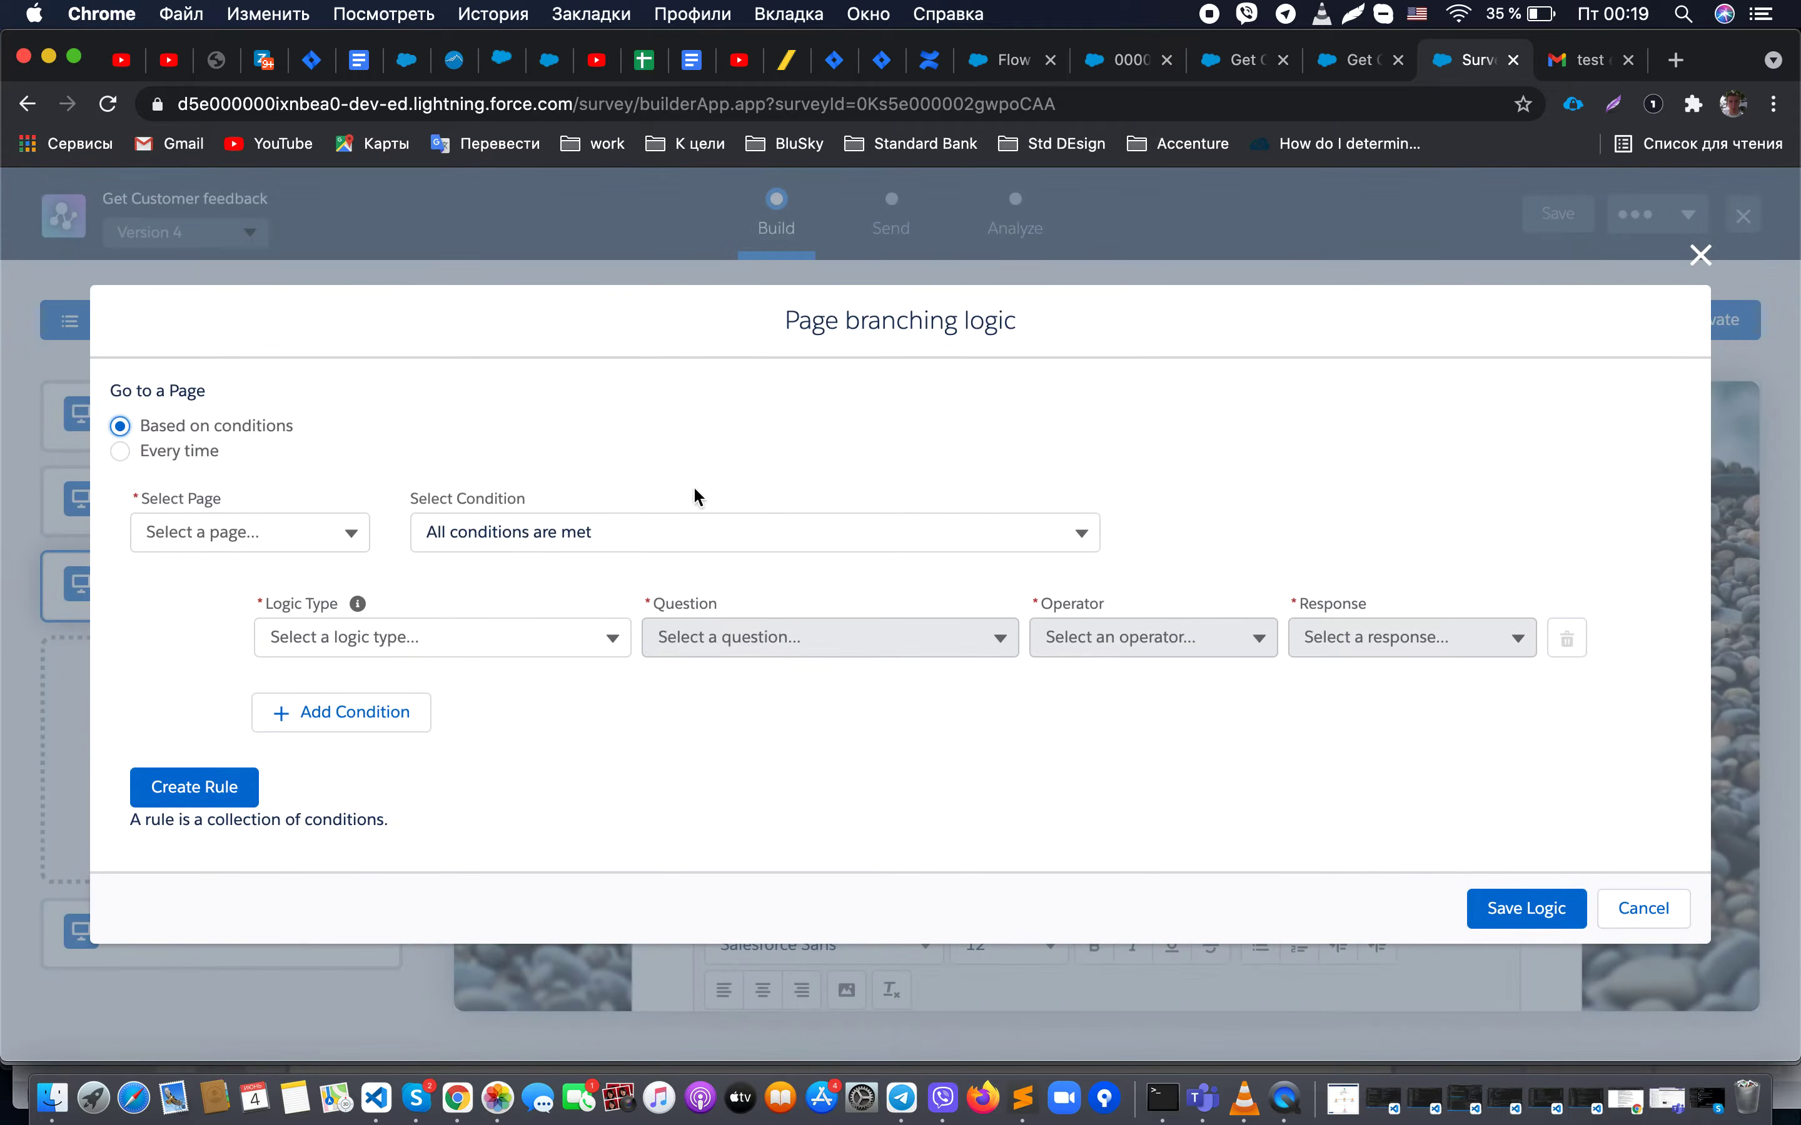
left_click(1700, 254)
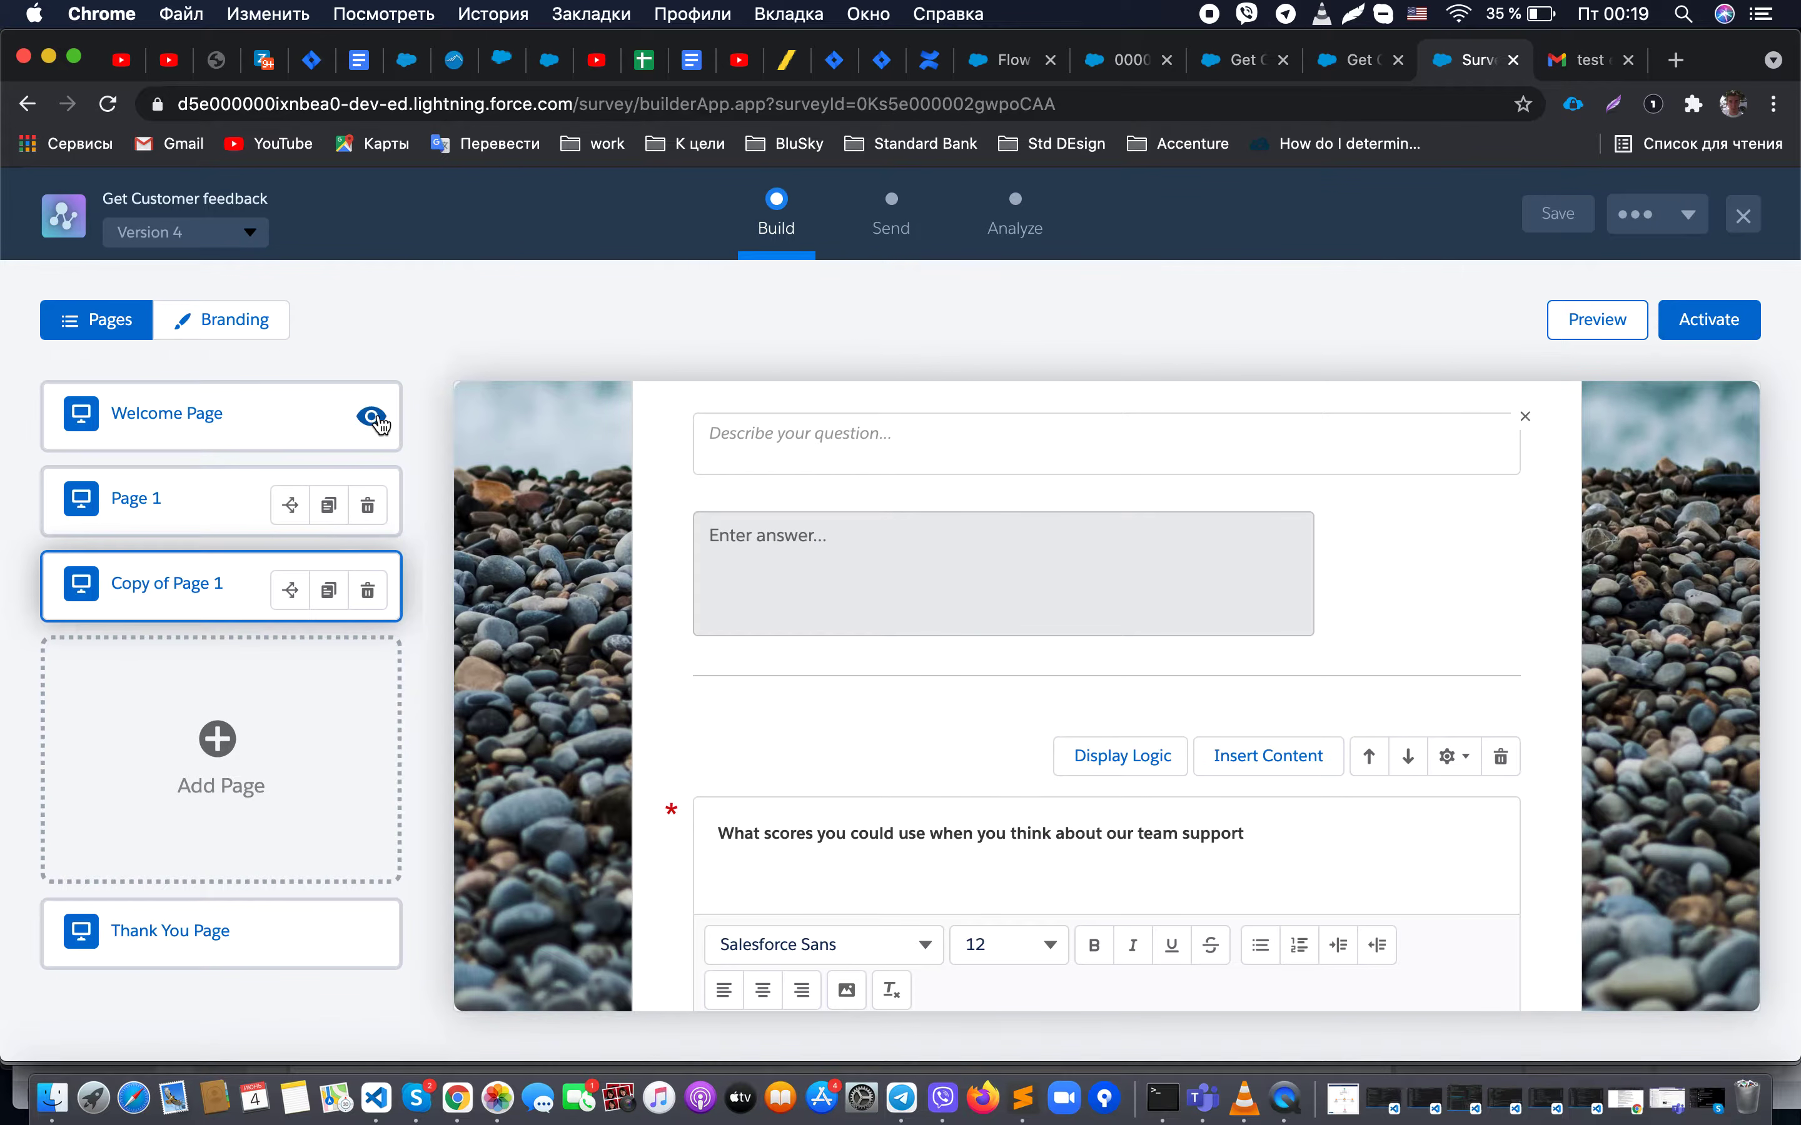
Step: Try display logic for the team support score question where "How would you rate us" equals 1, and discard it
left_click(1156, 767)
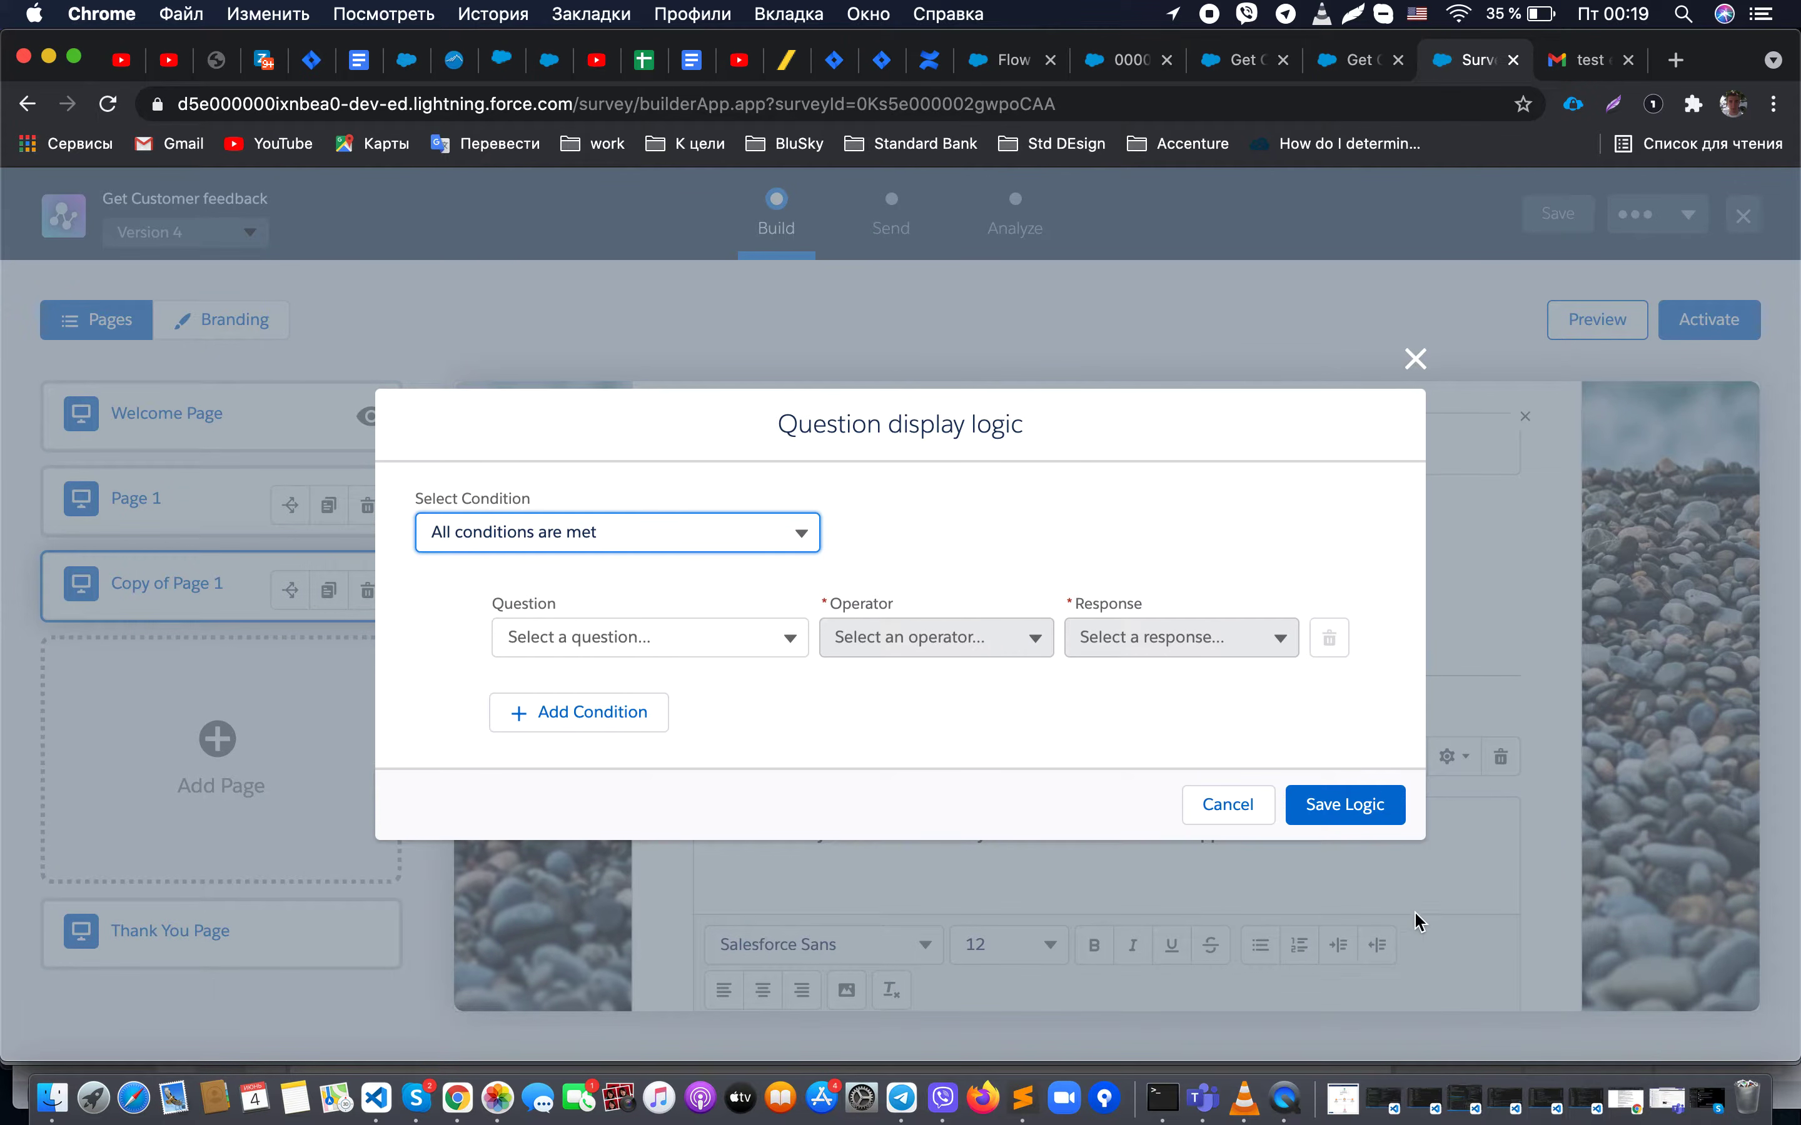
left_click(758, 642)
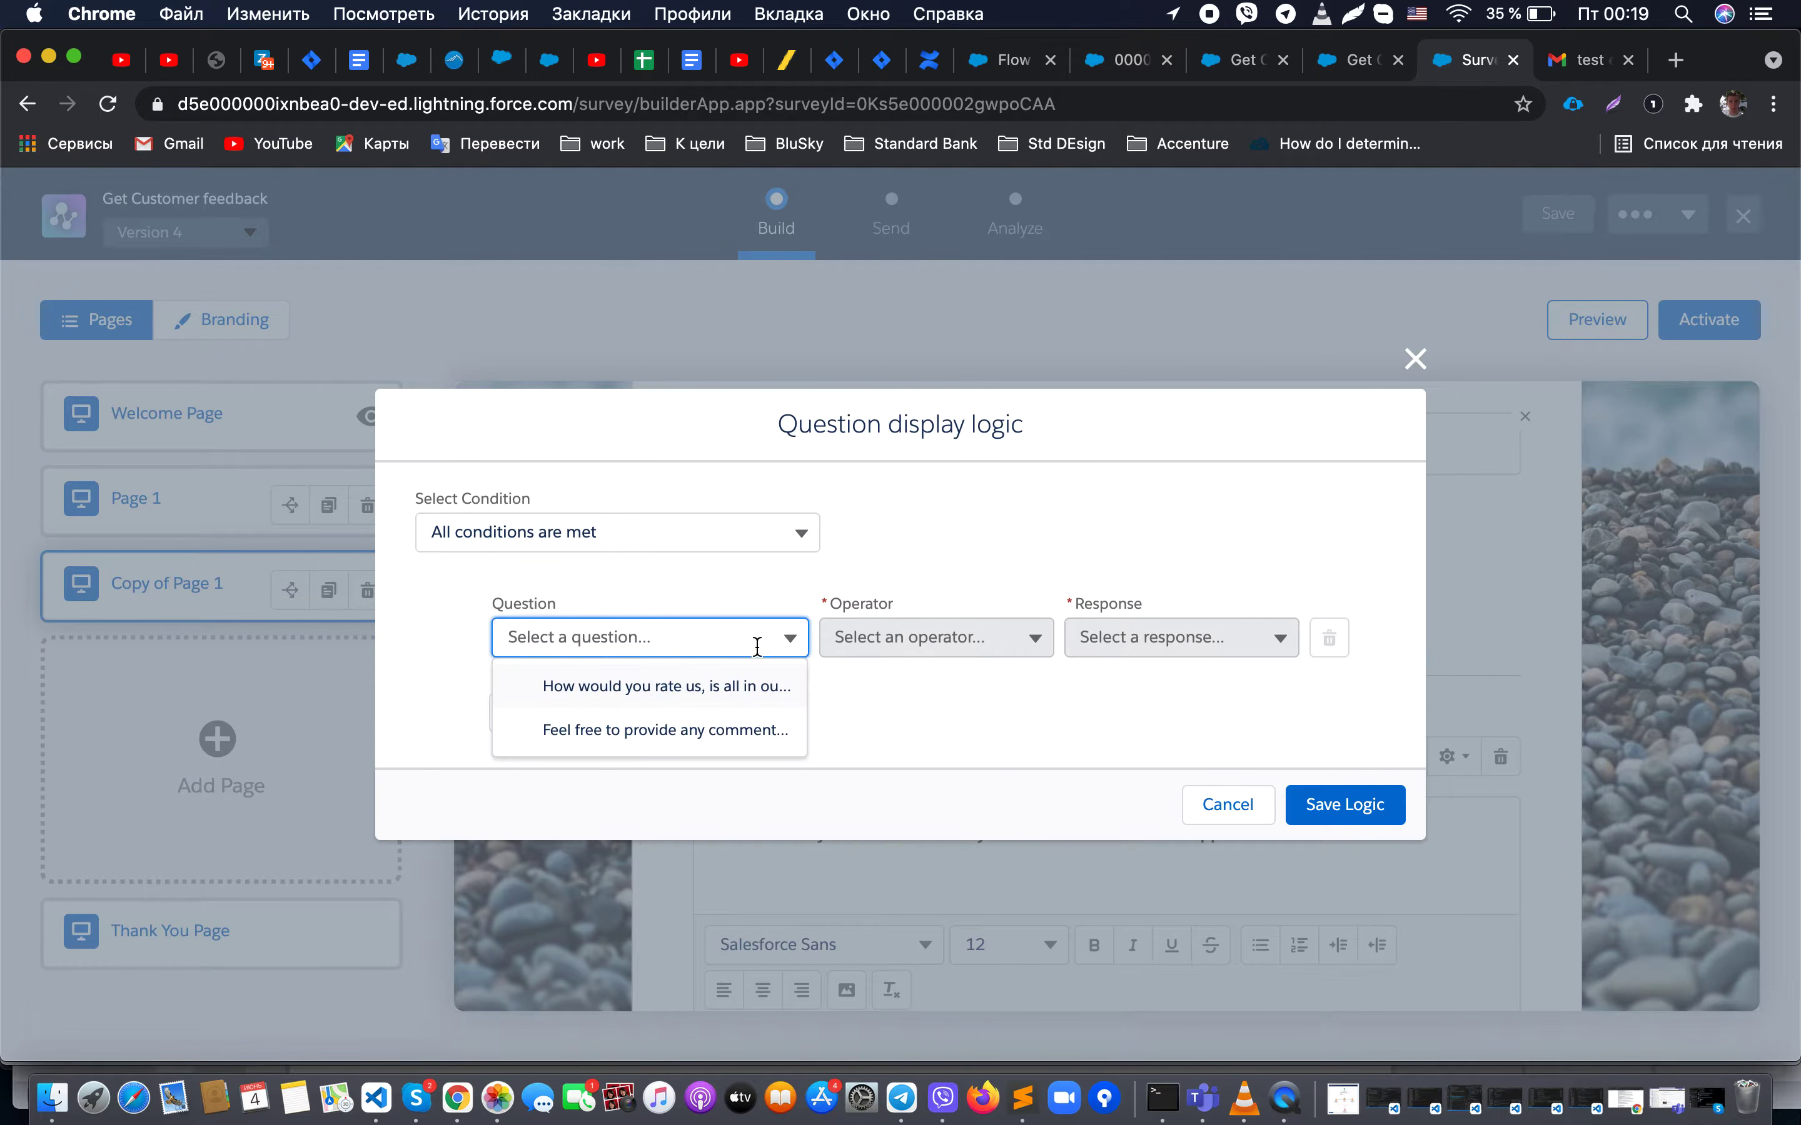
left_click(718, 687)
left_click(906, 641)
left_click(908, 689)
left_click(1222, 637)
left_click(1197, 721)
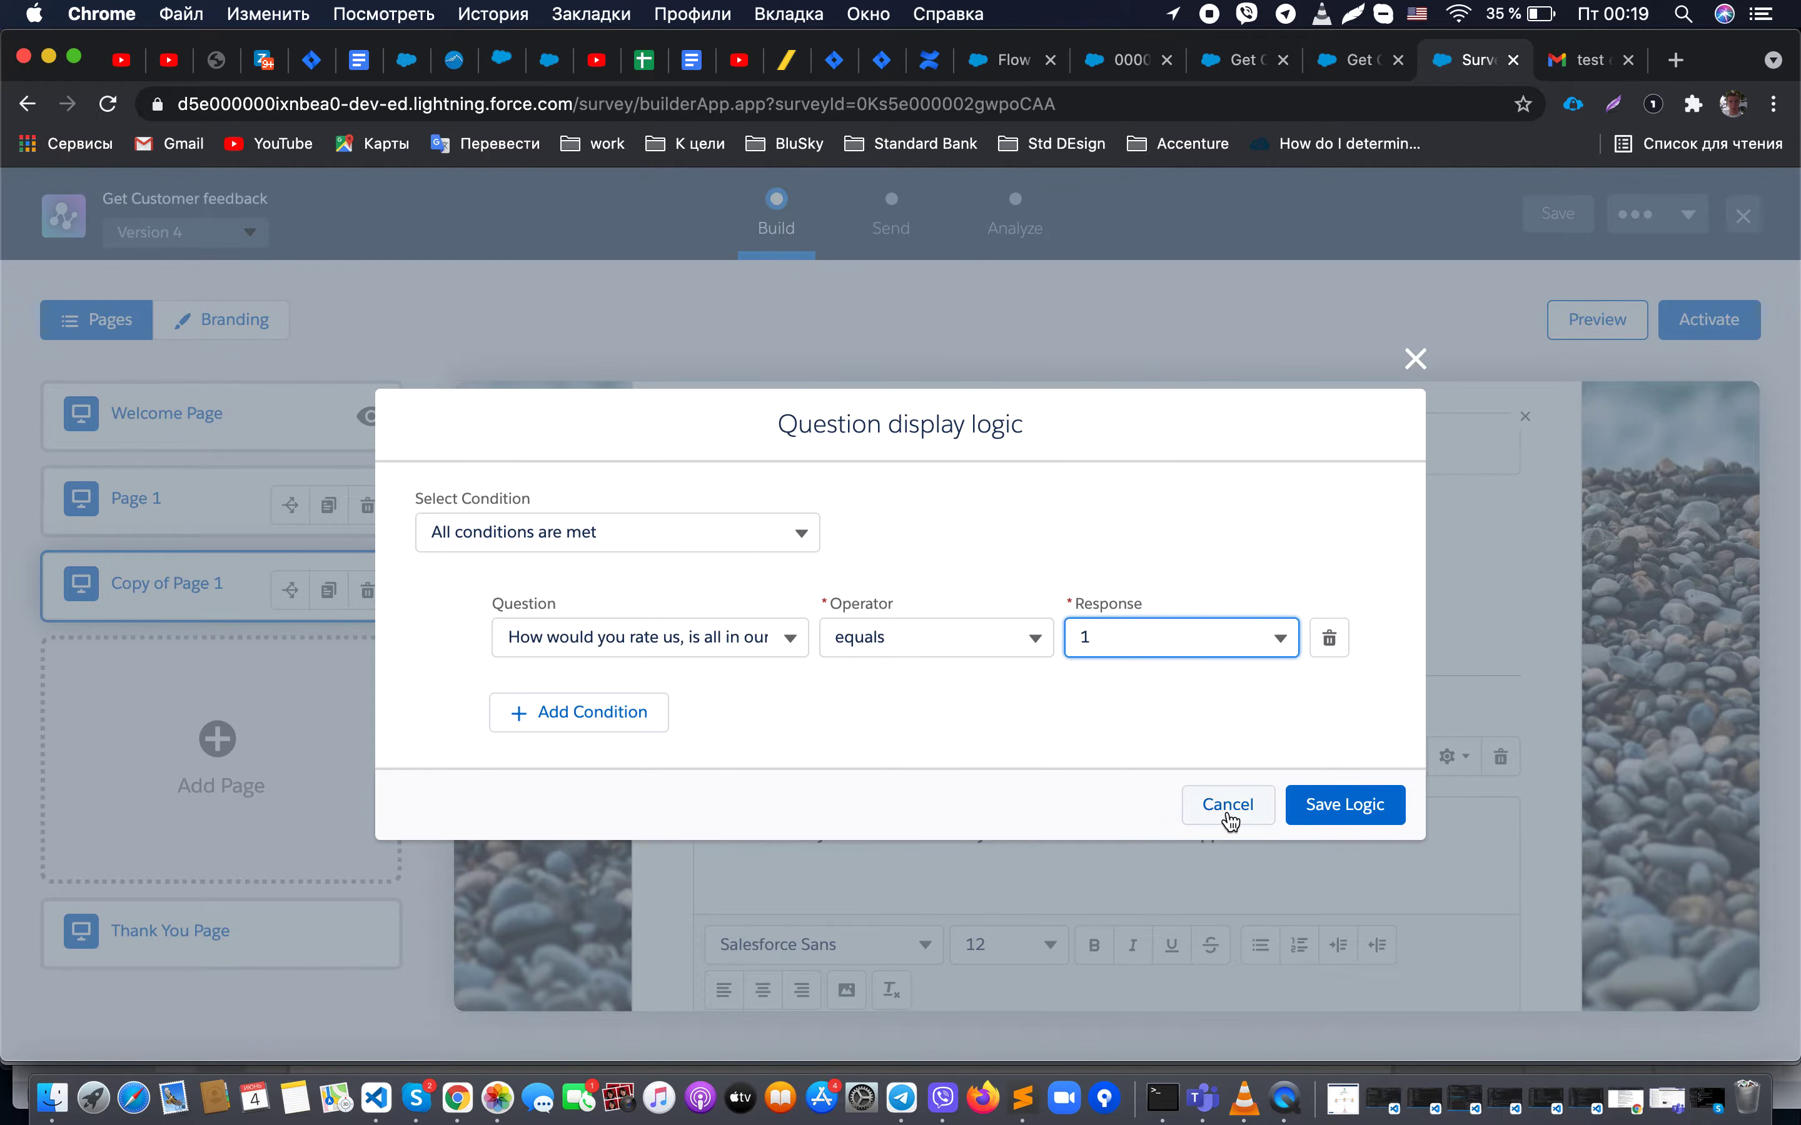
left_click(1415, 360)
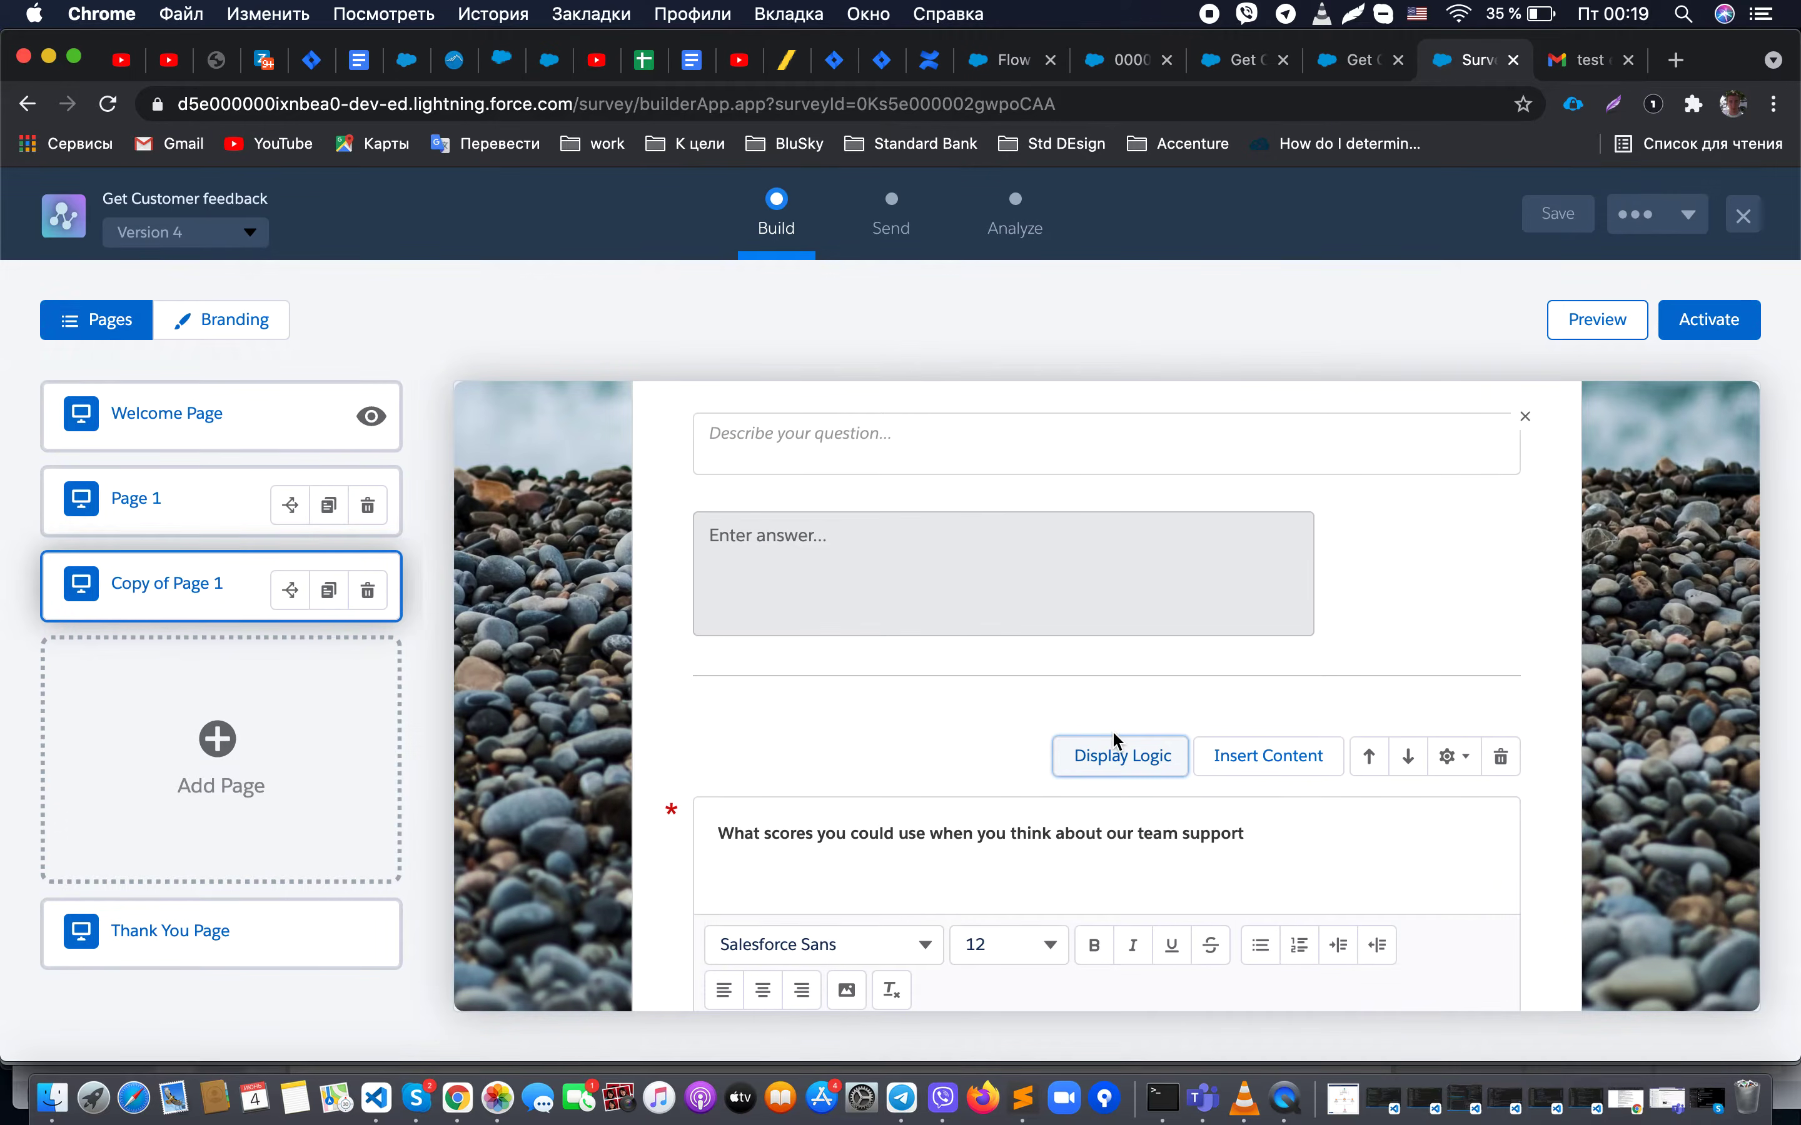
scroll(1114, 737, "down", 8)
scroll(1115, 737, "down", 6)
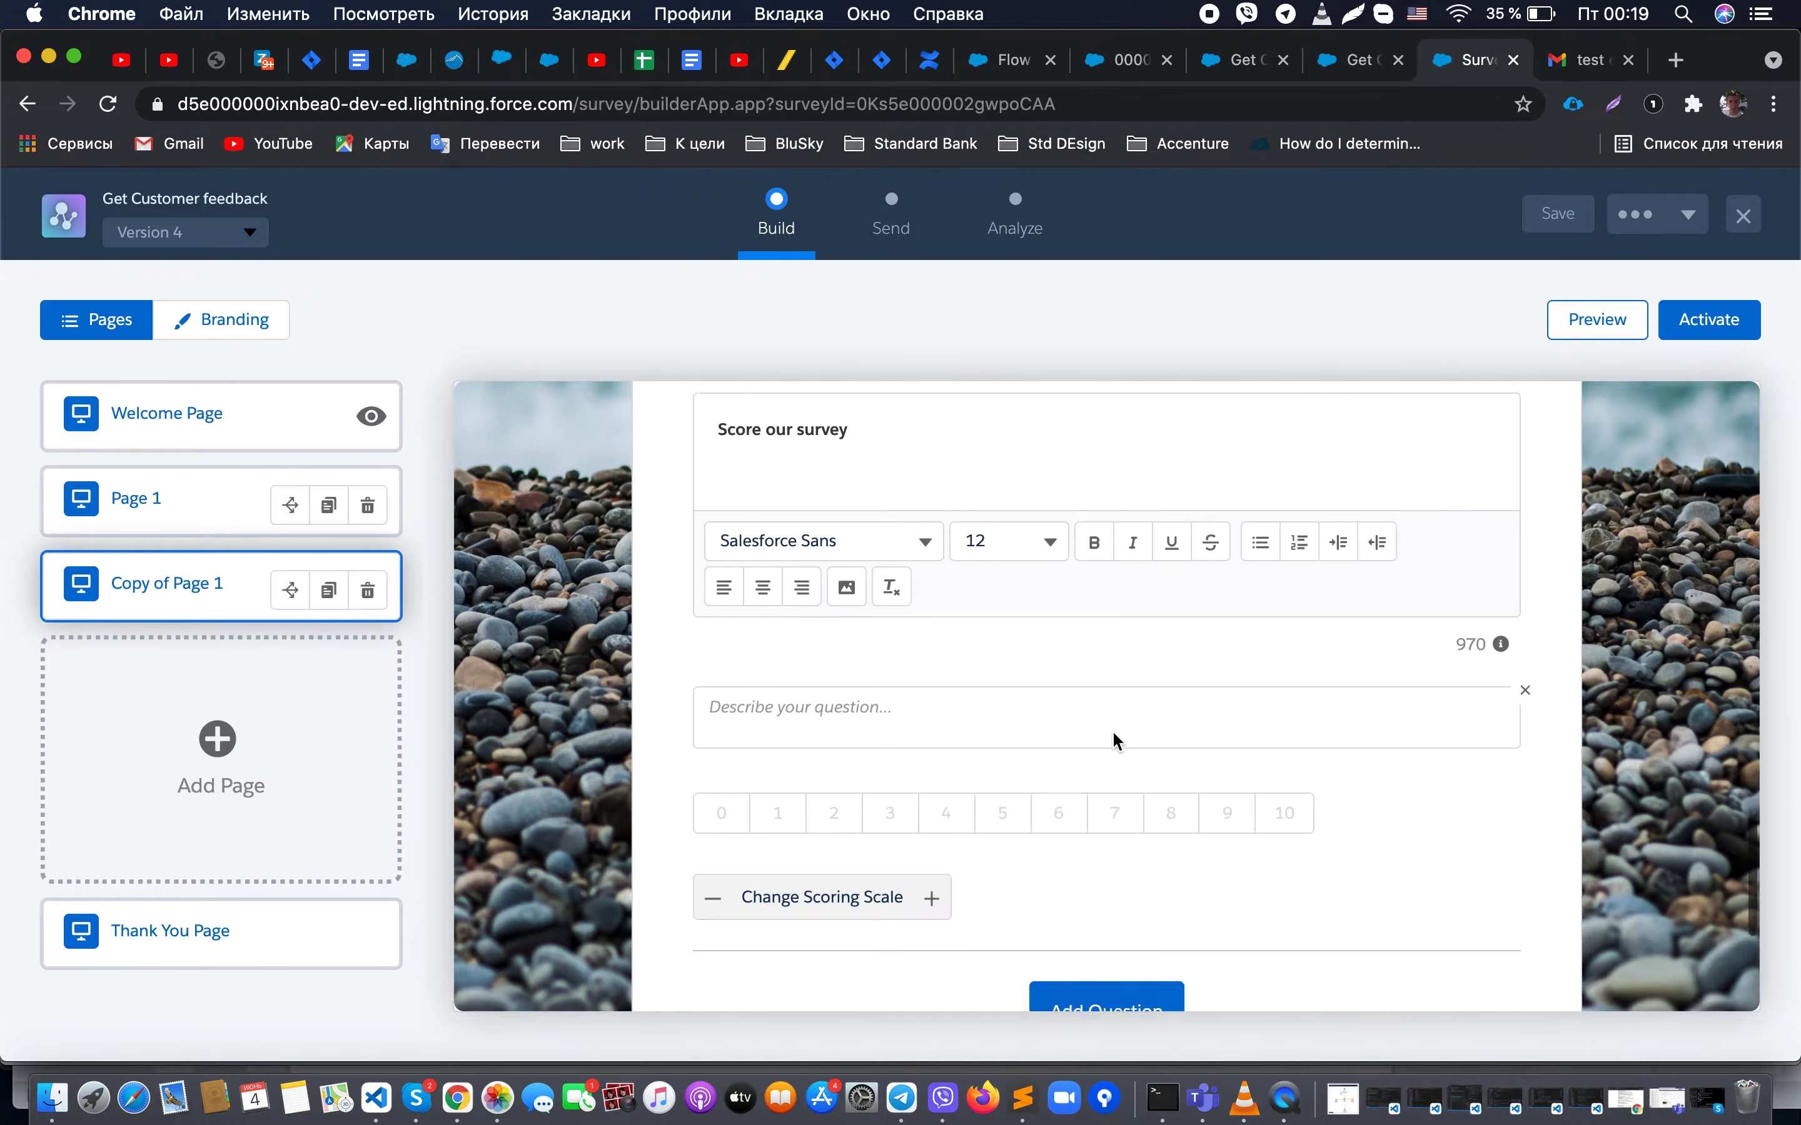
scroll(1115, 738, "down", 3)
left_click(1107, 744)
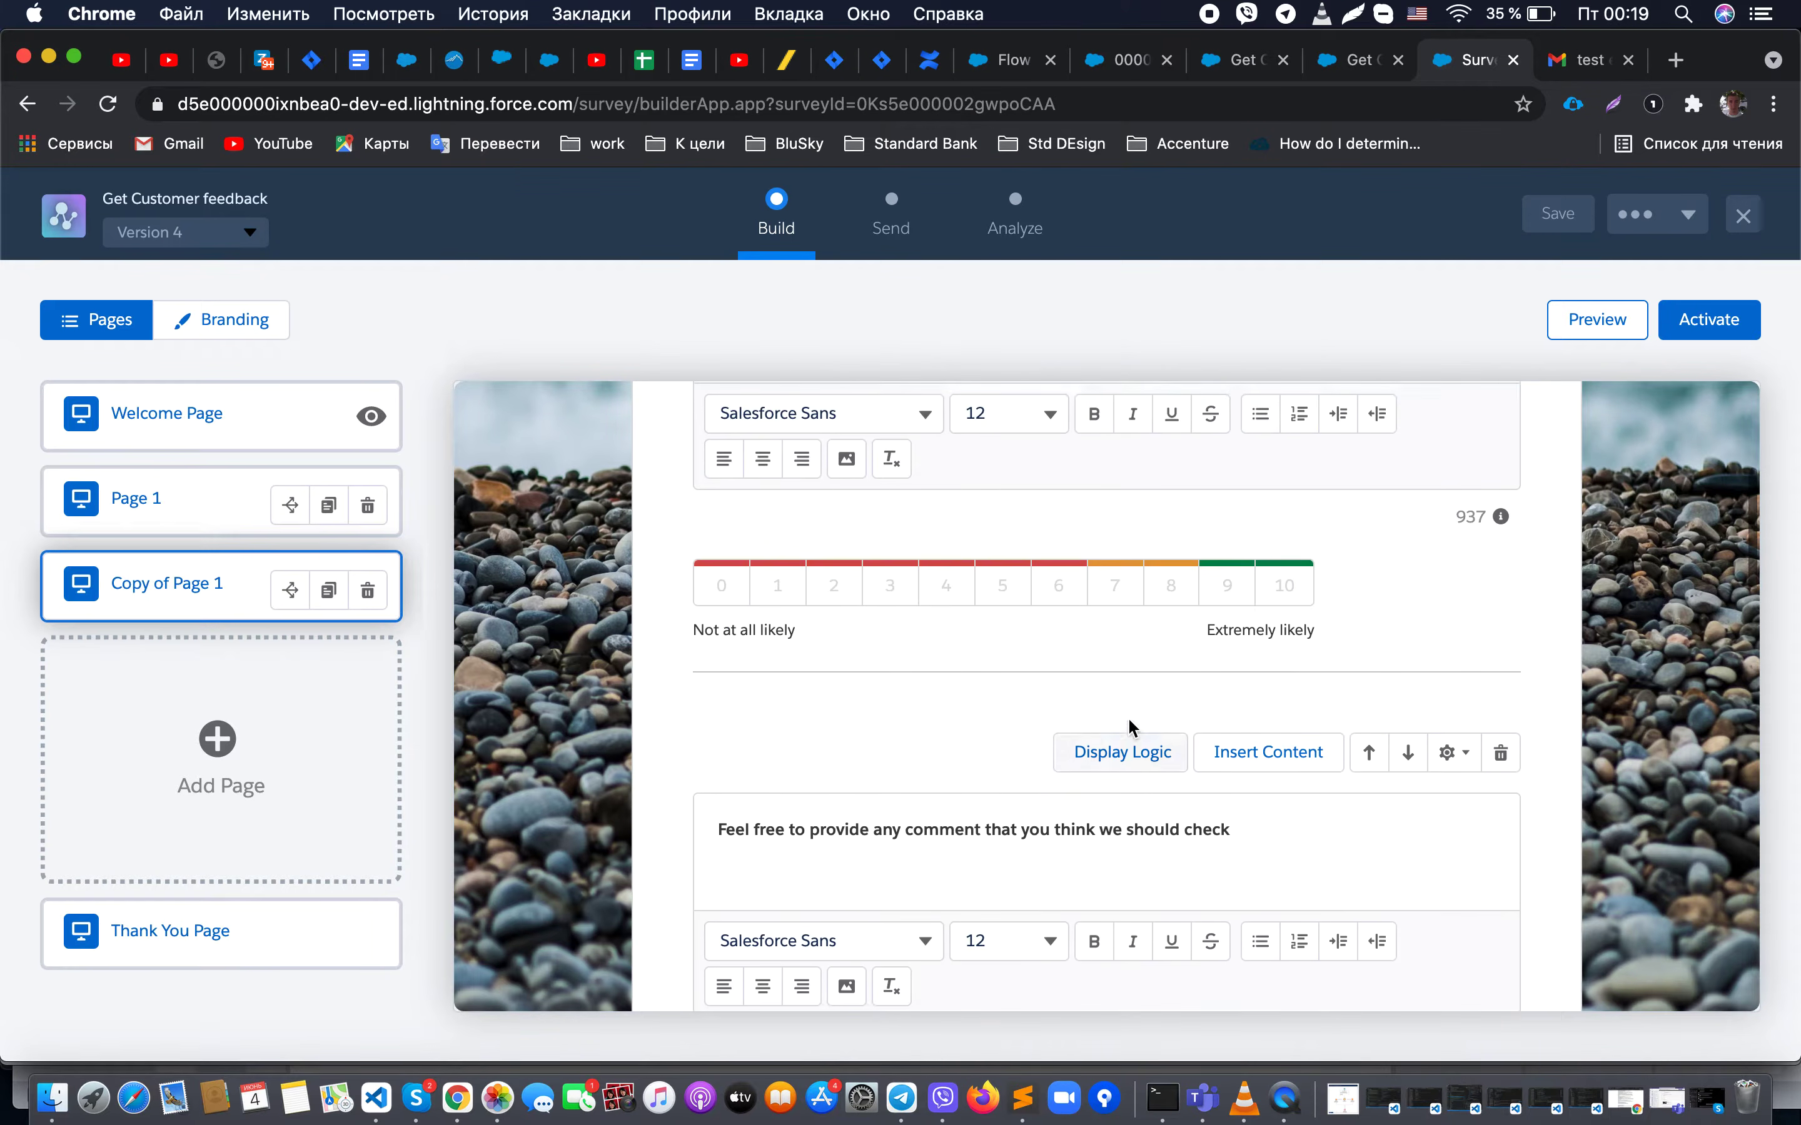
Step: Preview the survey and complete the first question page with a rating of 9, the comment "Cool" and both scores
left_click(1601, 319)
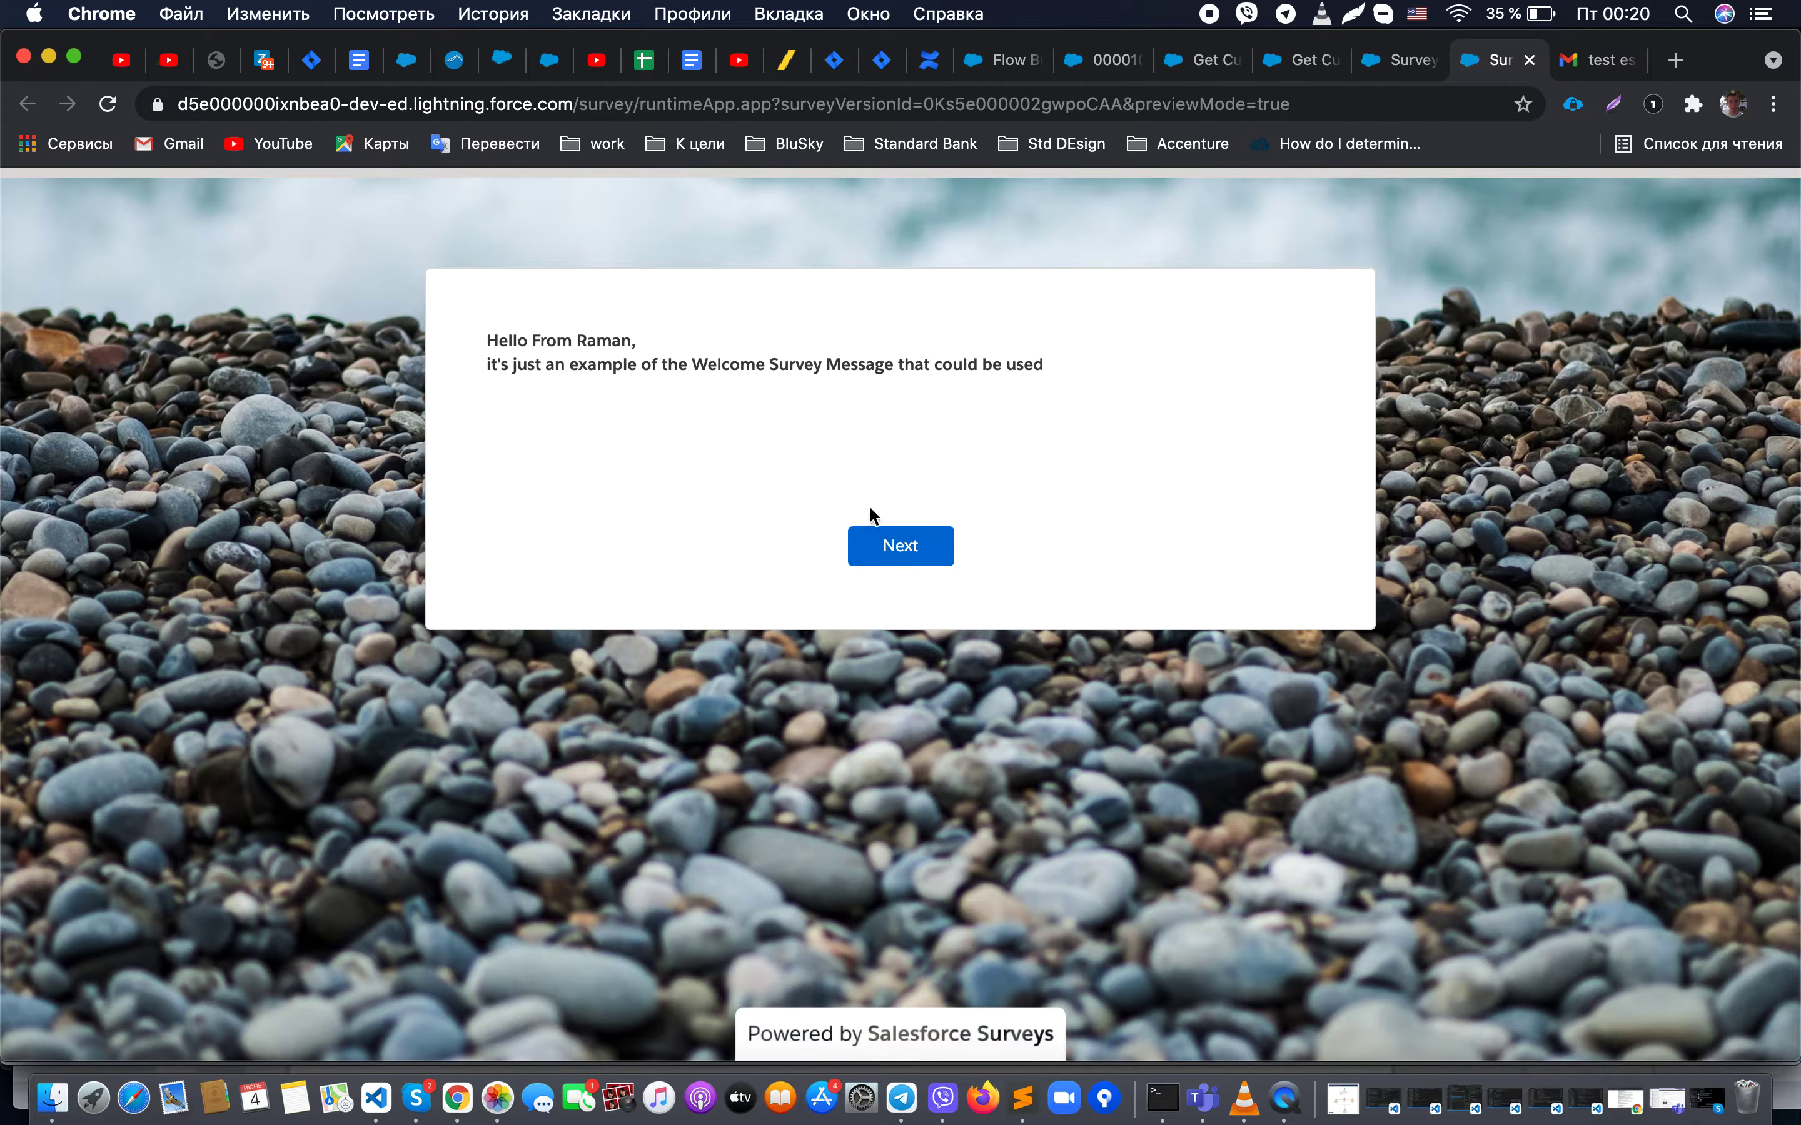
left_click(900, 543)
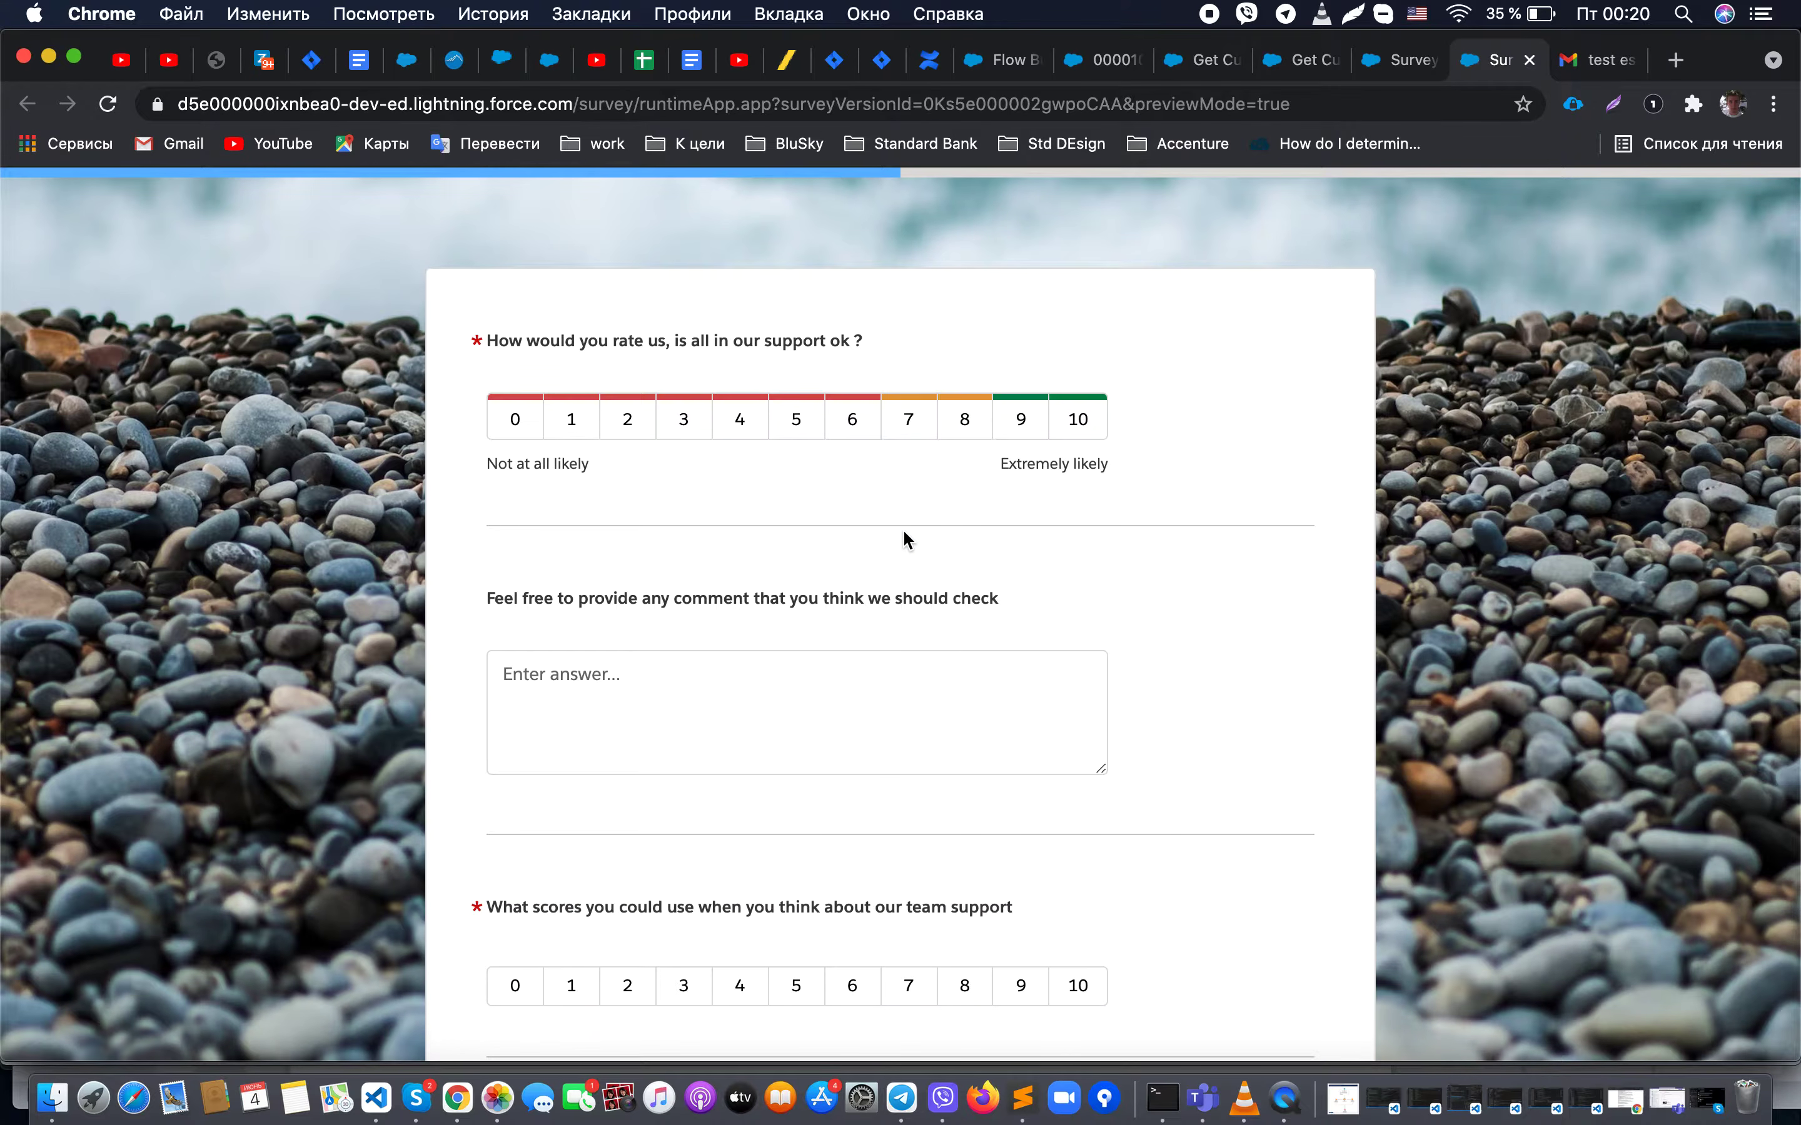
left_click(1021, 419)
left_click(819, 693)
type("Cool")
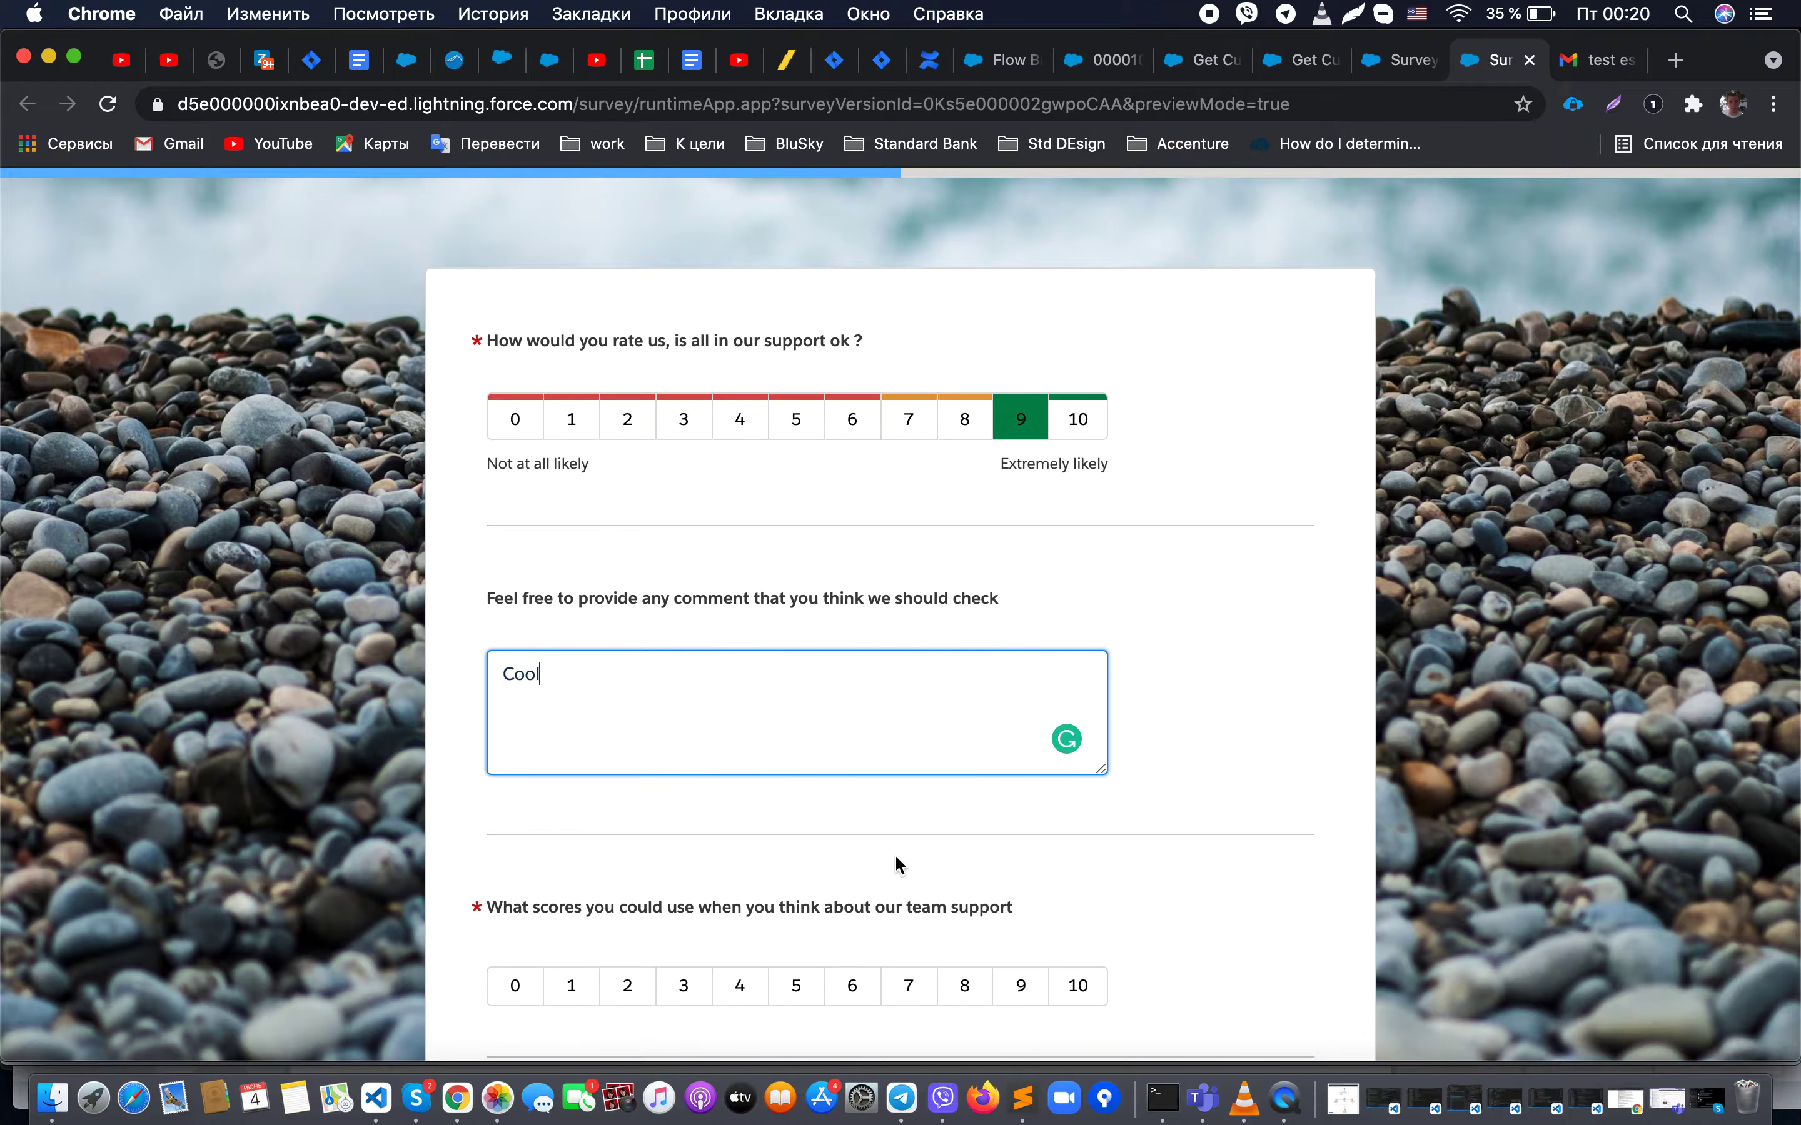
scroll(894, 856, "down", 2)
left_click(949, 837)
scroll(884, 898, "down", 3)
left_click(895, 840)
left_click(954, 980)
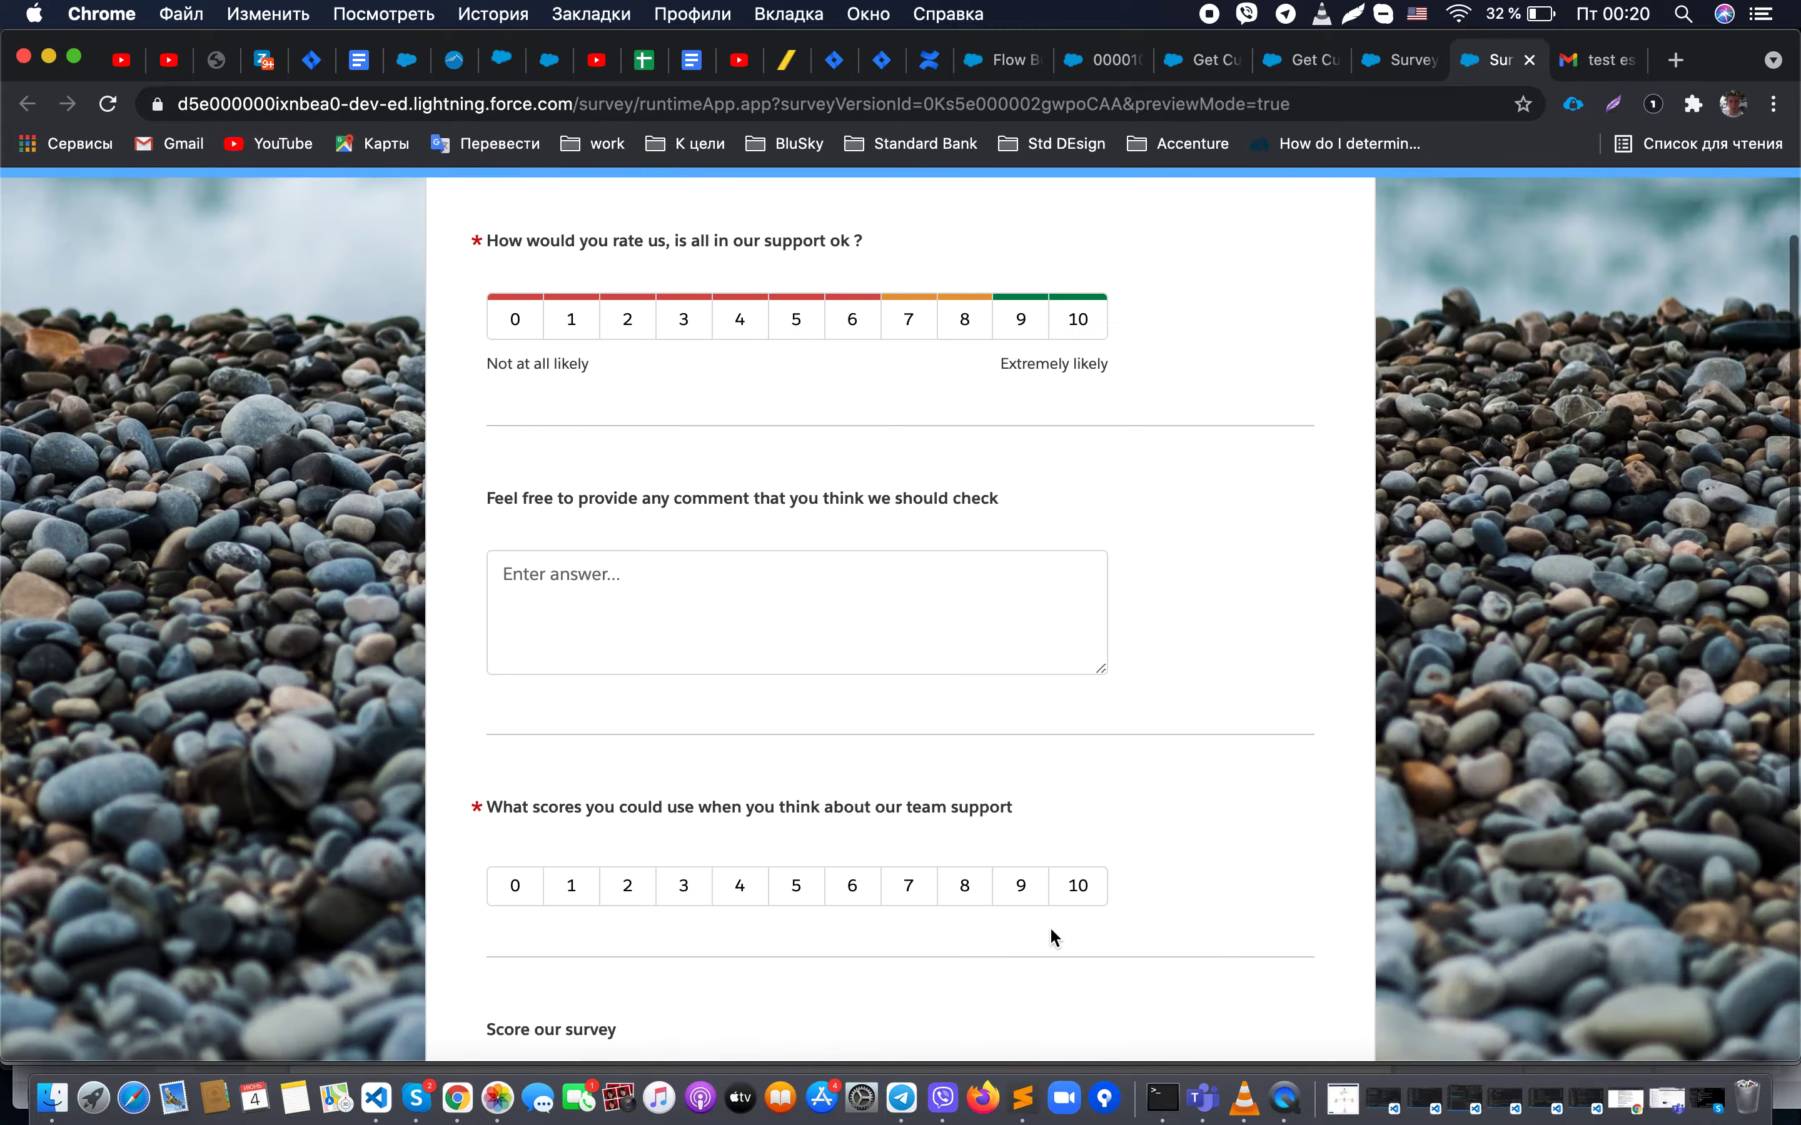
Step: Complete the duplicated question page in the preview with a rating of 8, the comment "Nice" and both scores, and finish the survey
scroll(692, 559, "down", 3)
scroll(739, 494, "up", 5)
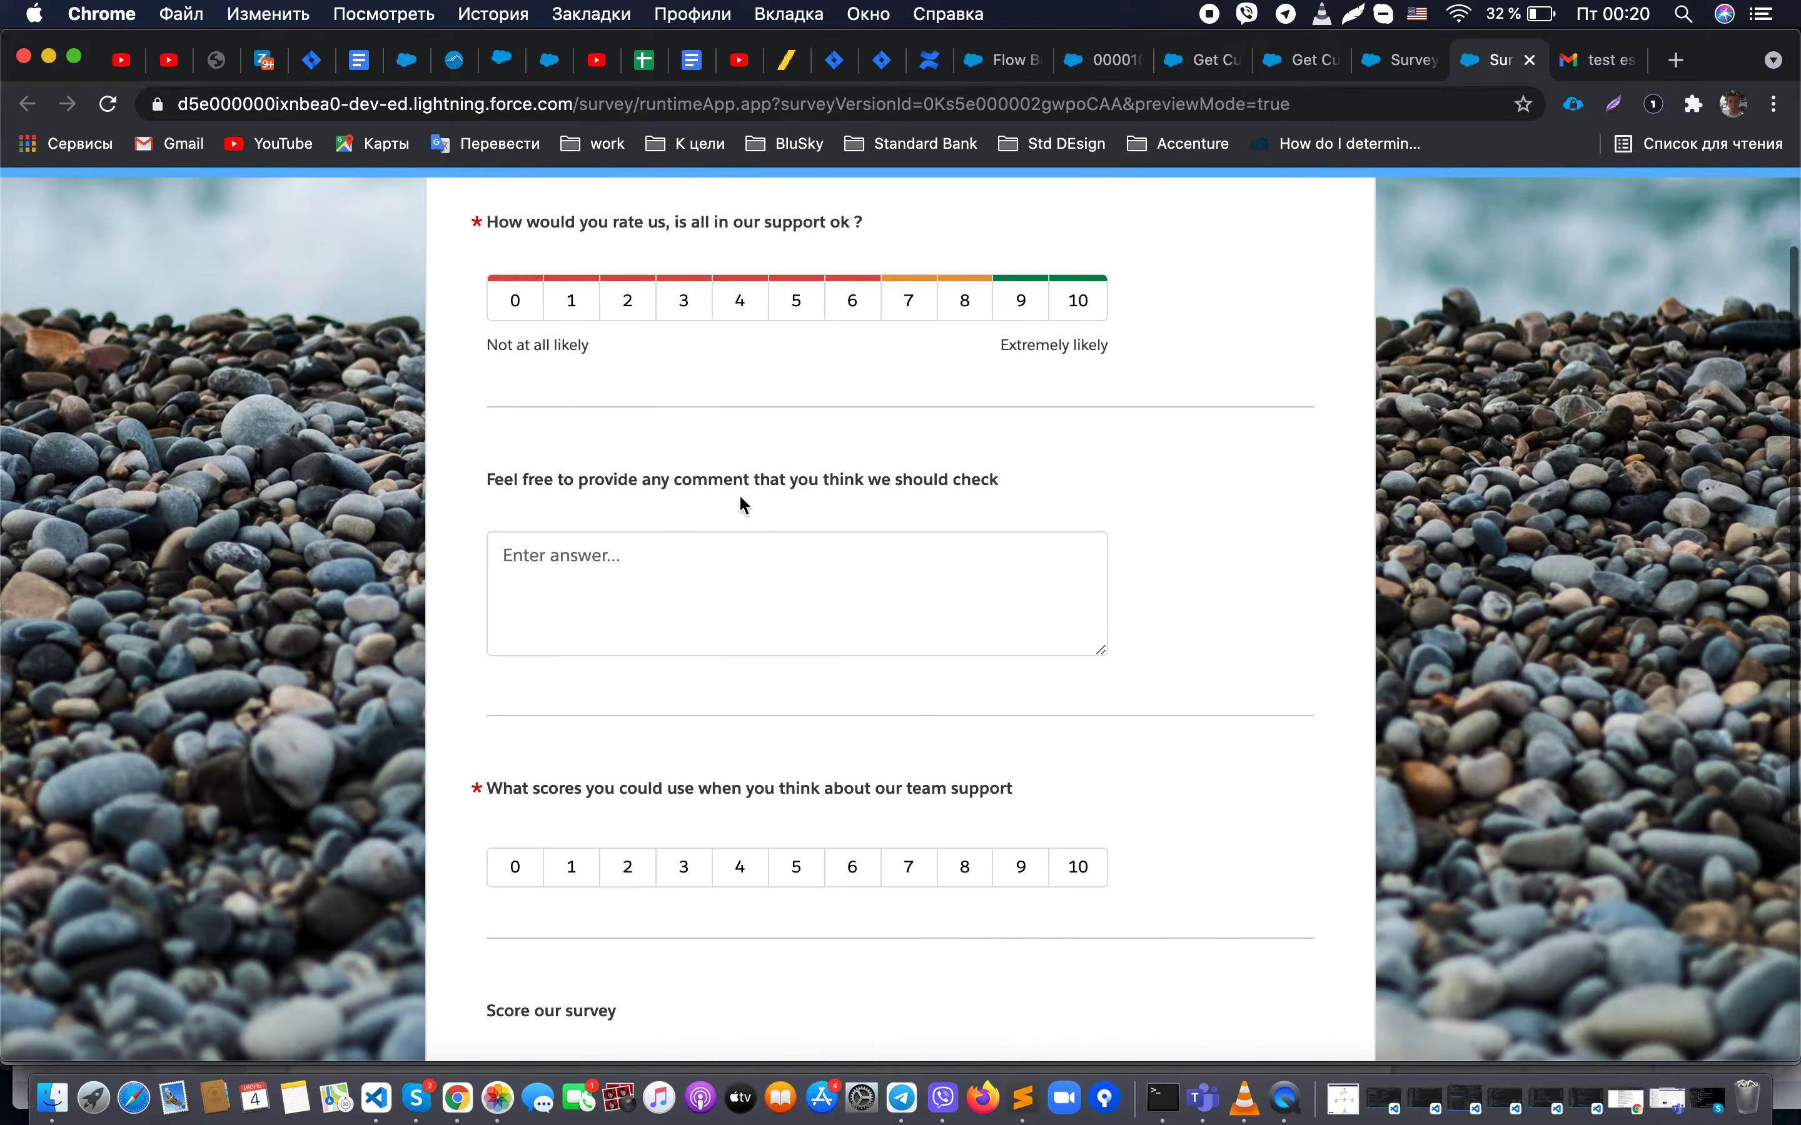
left_click(966, 348)
left_click(868, 611)
type("Nice")
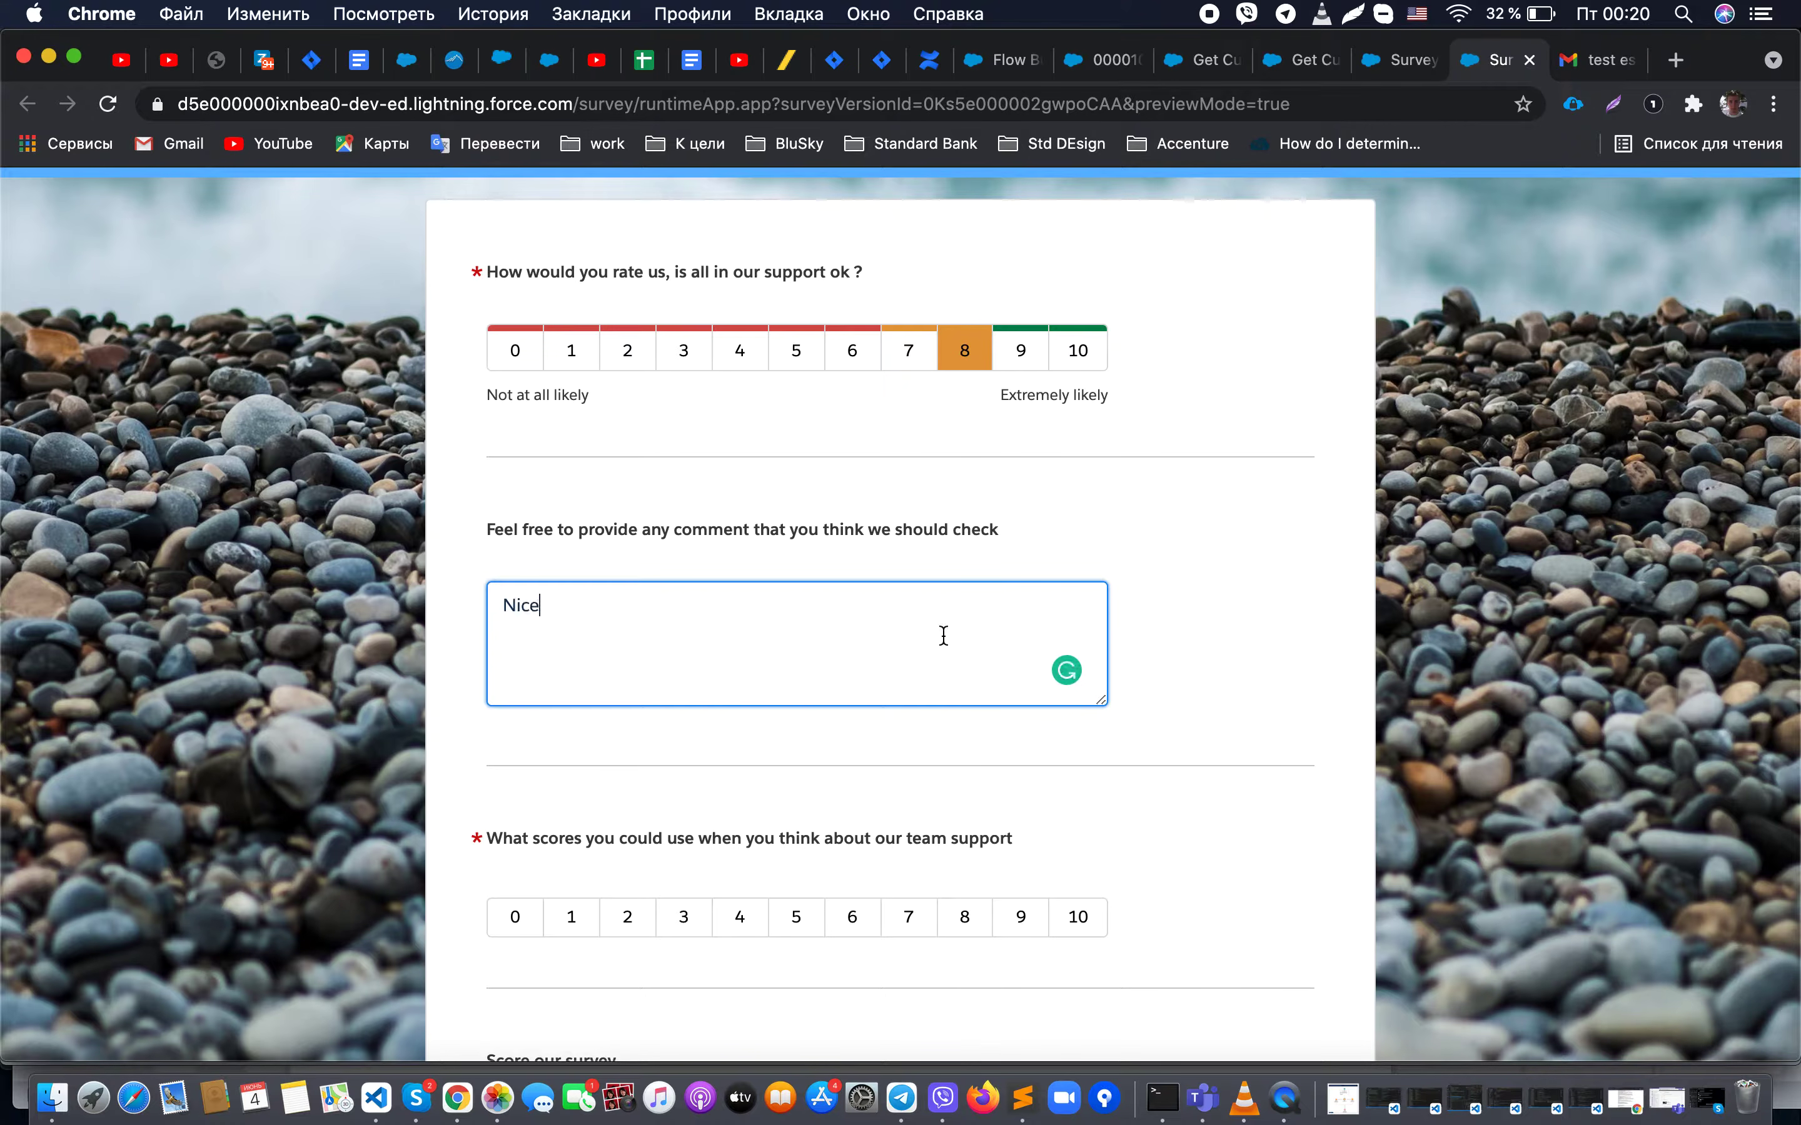
scroll(943, 634, "down", 3)
left_click(964, 673)
left_click(964, 896)
left_click(955, 1037)
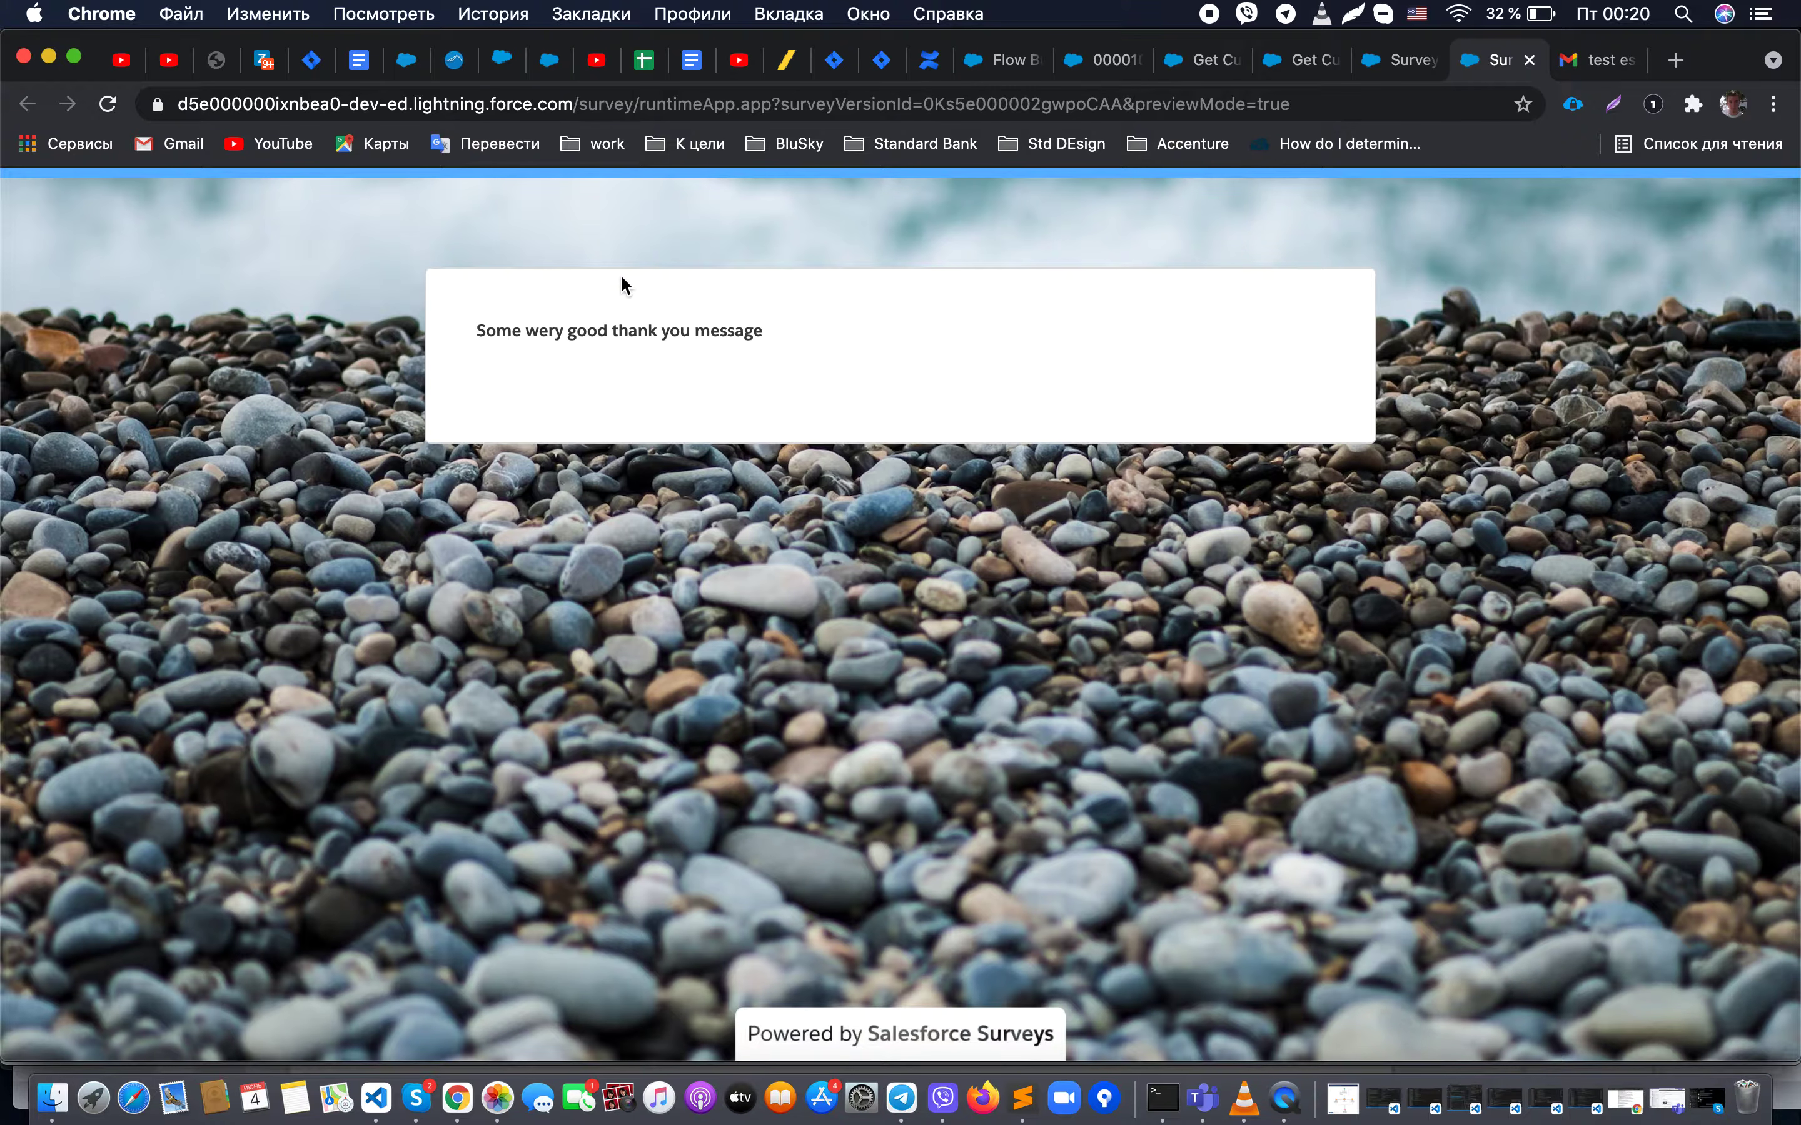
Step: Close the preview and activate version 4 of the Get Customer feedback survey after checking the Send page
left_click(1530, 59)
left_click(900, 237)
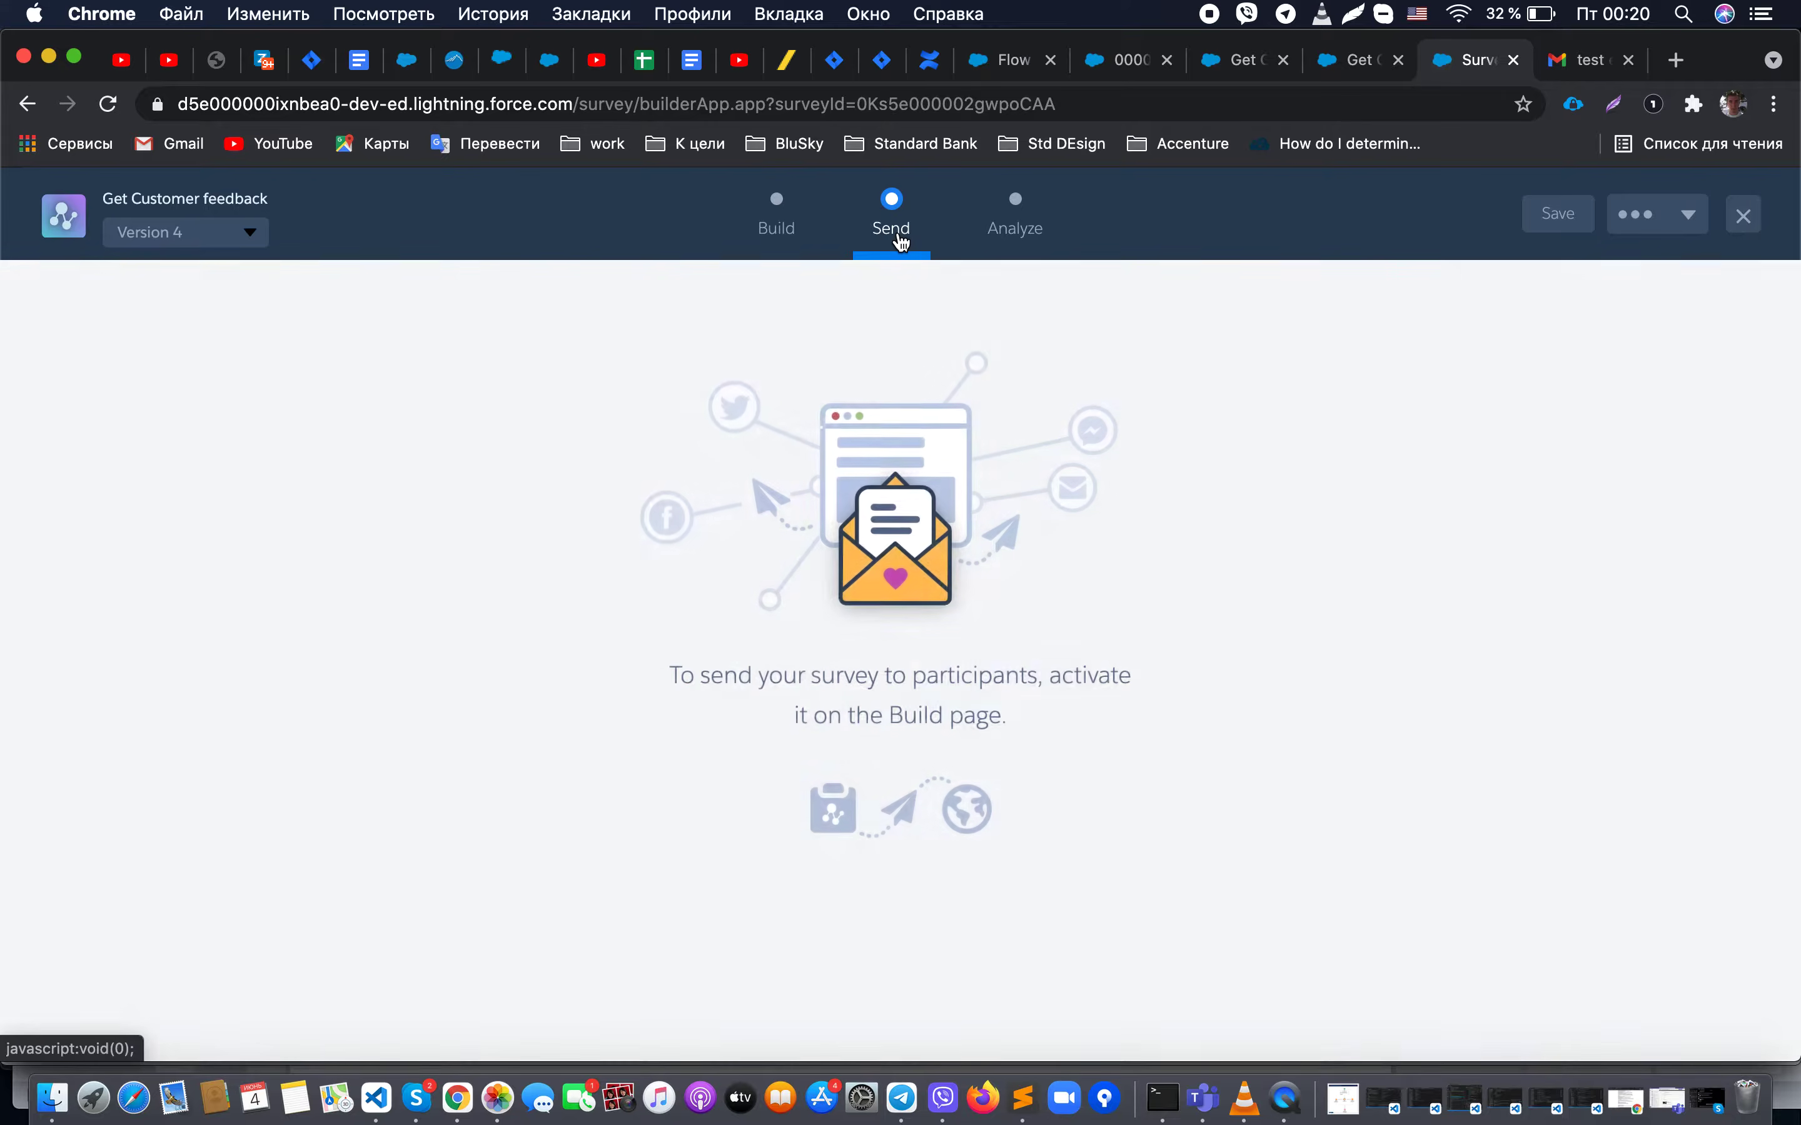
left_click(804, 231)
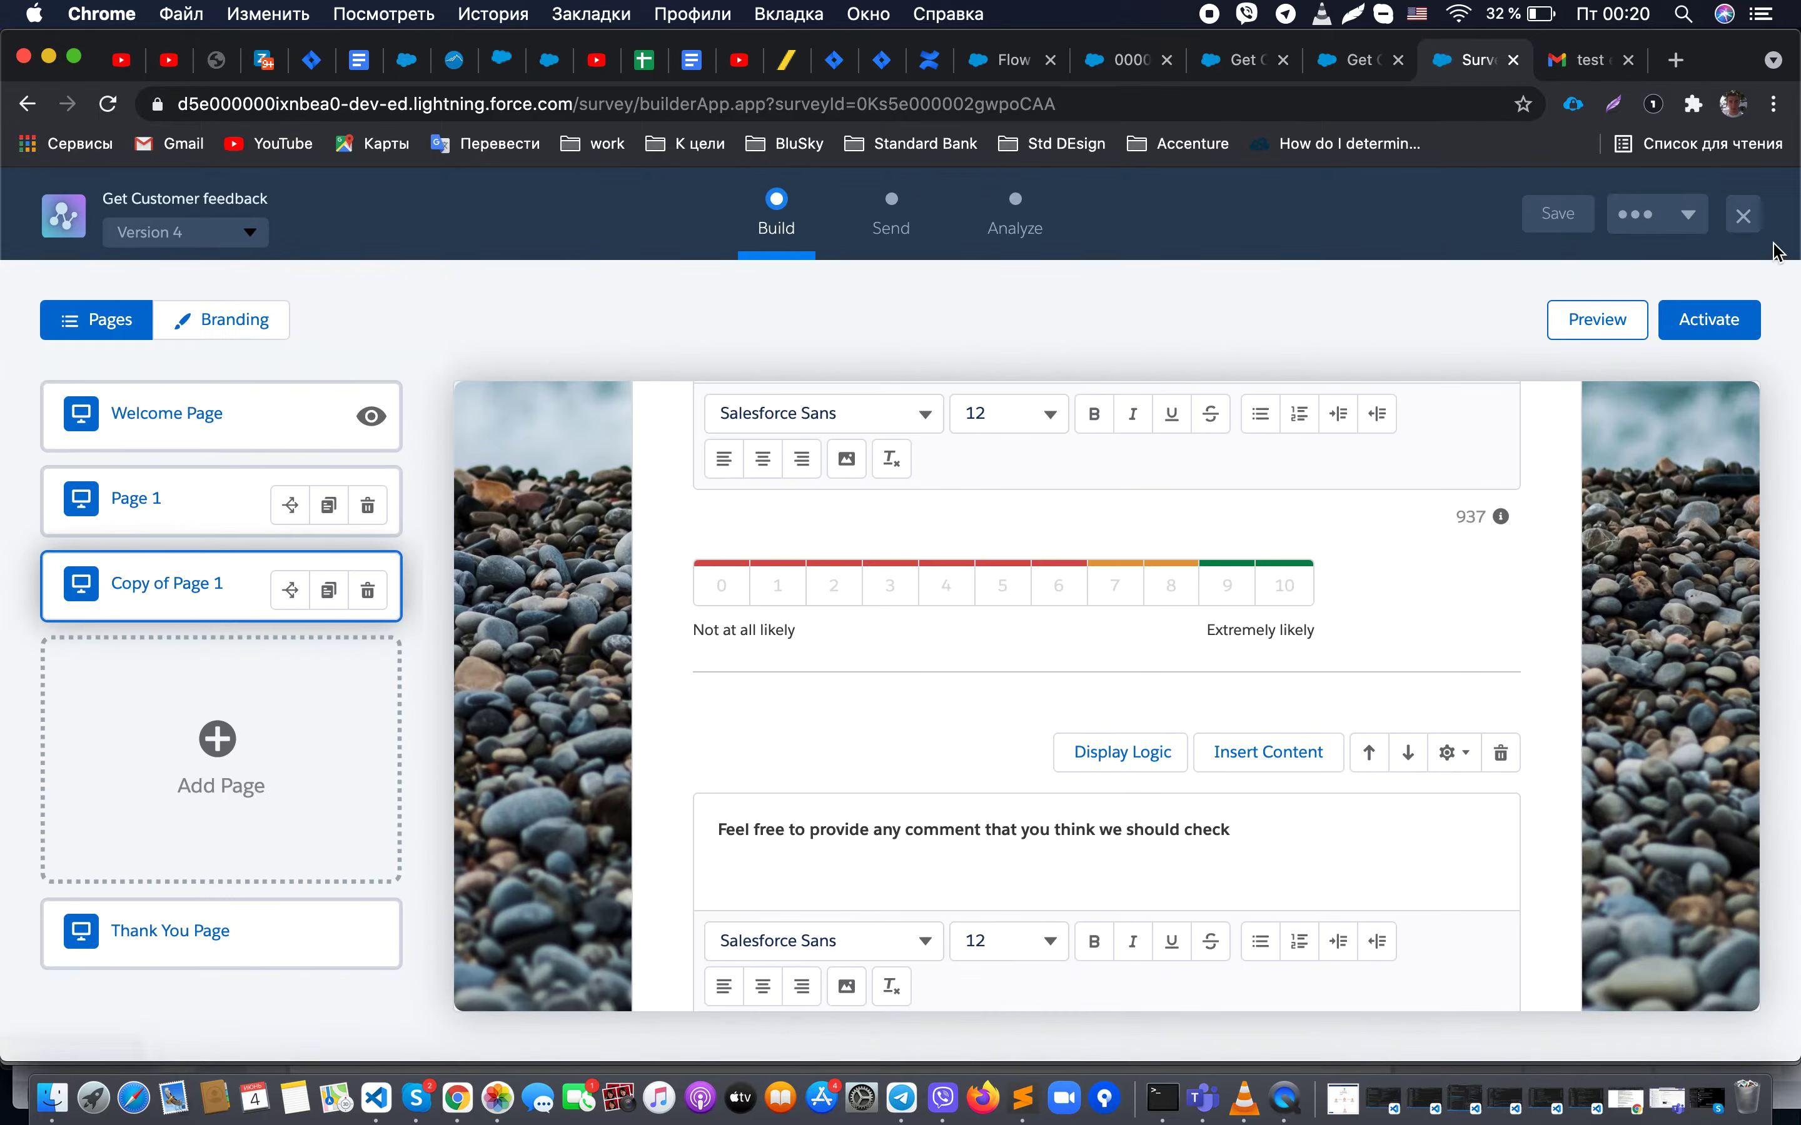
left_click(1708, 320)
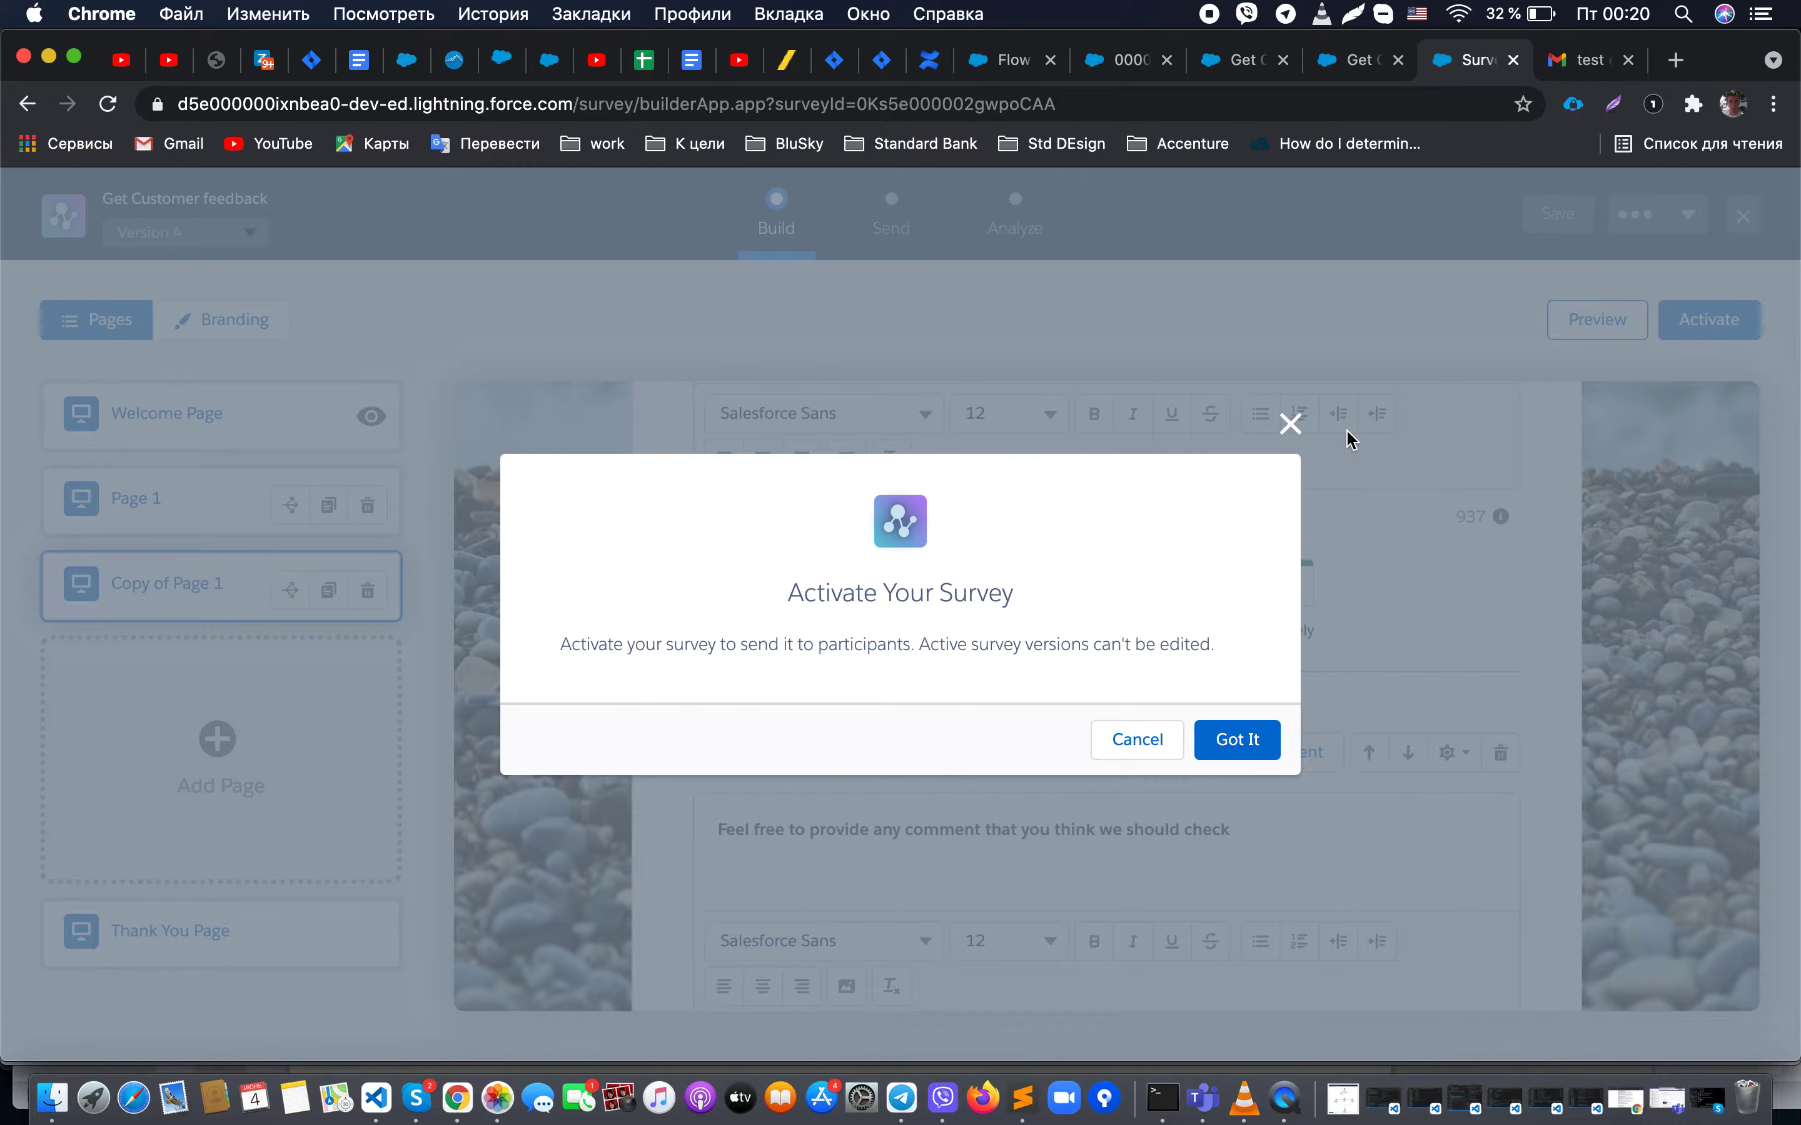
left_click(1245, 740)
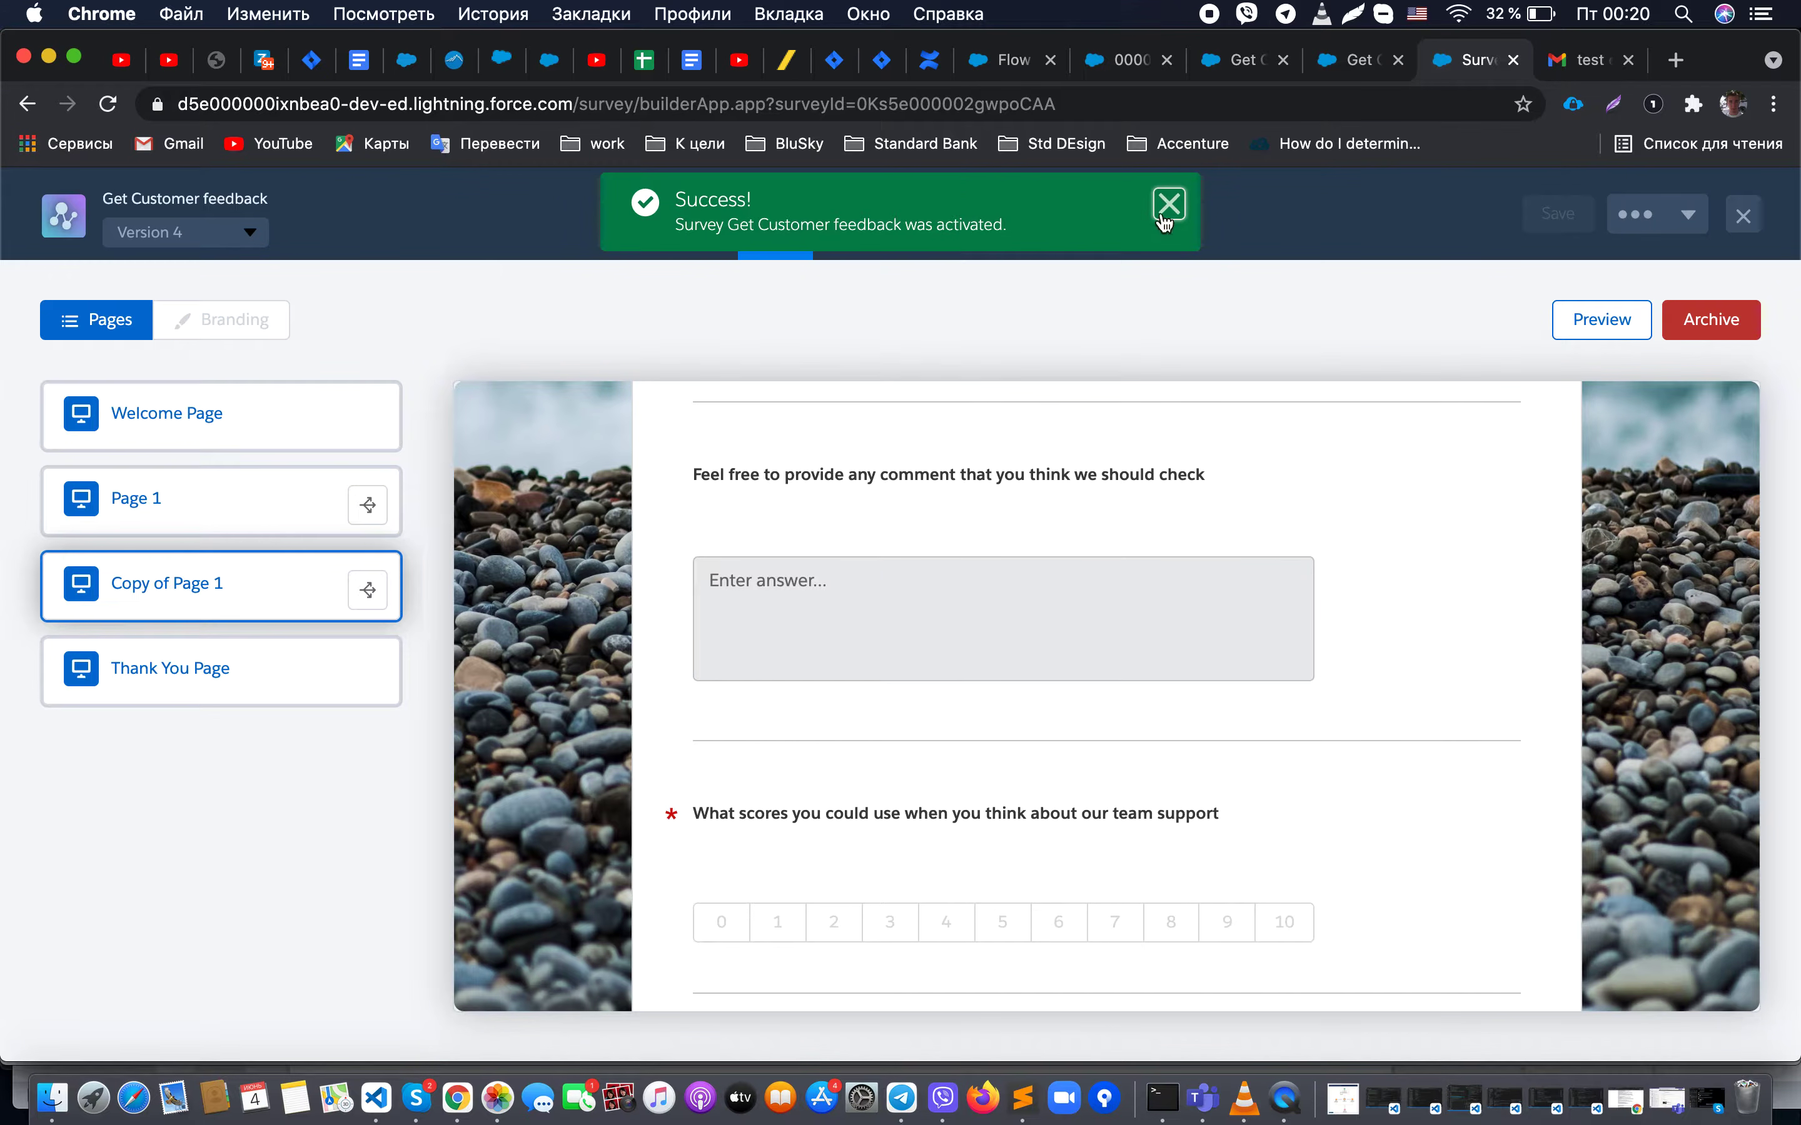
Step: Dismiss the activation notice and open the survey's invitation link for participants in the company to examine it
left_click(1163, 206)
left_click(889, 223)
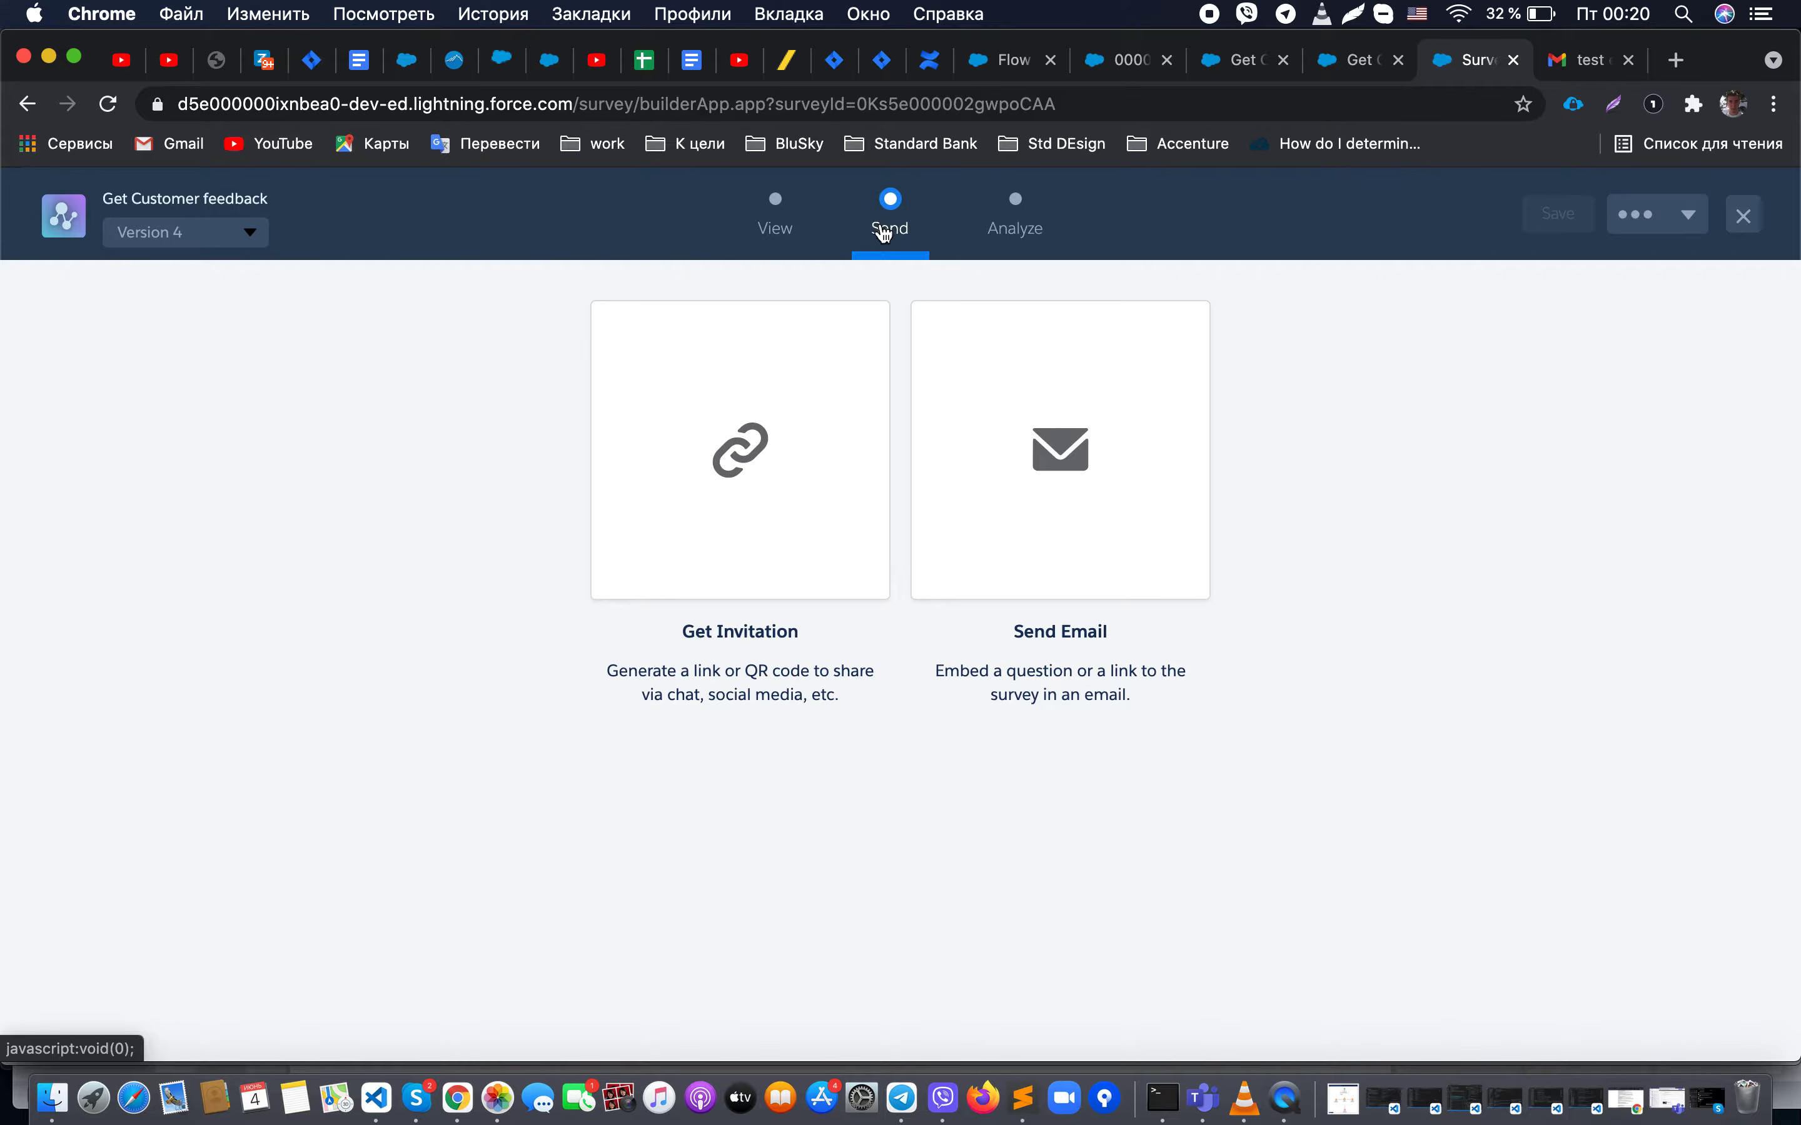
left_click(806, 360)
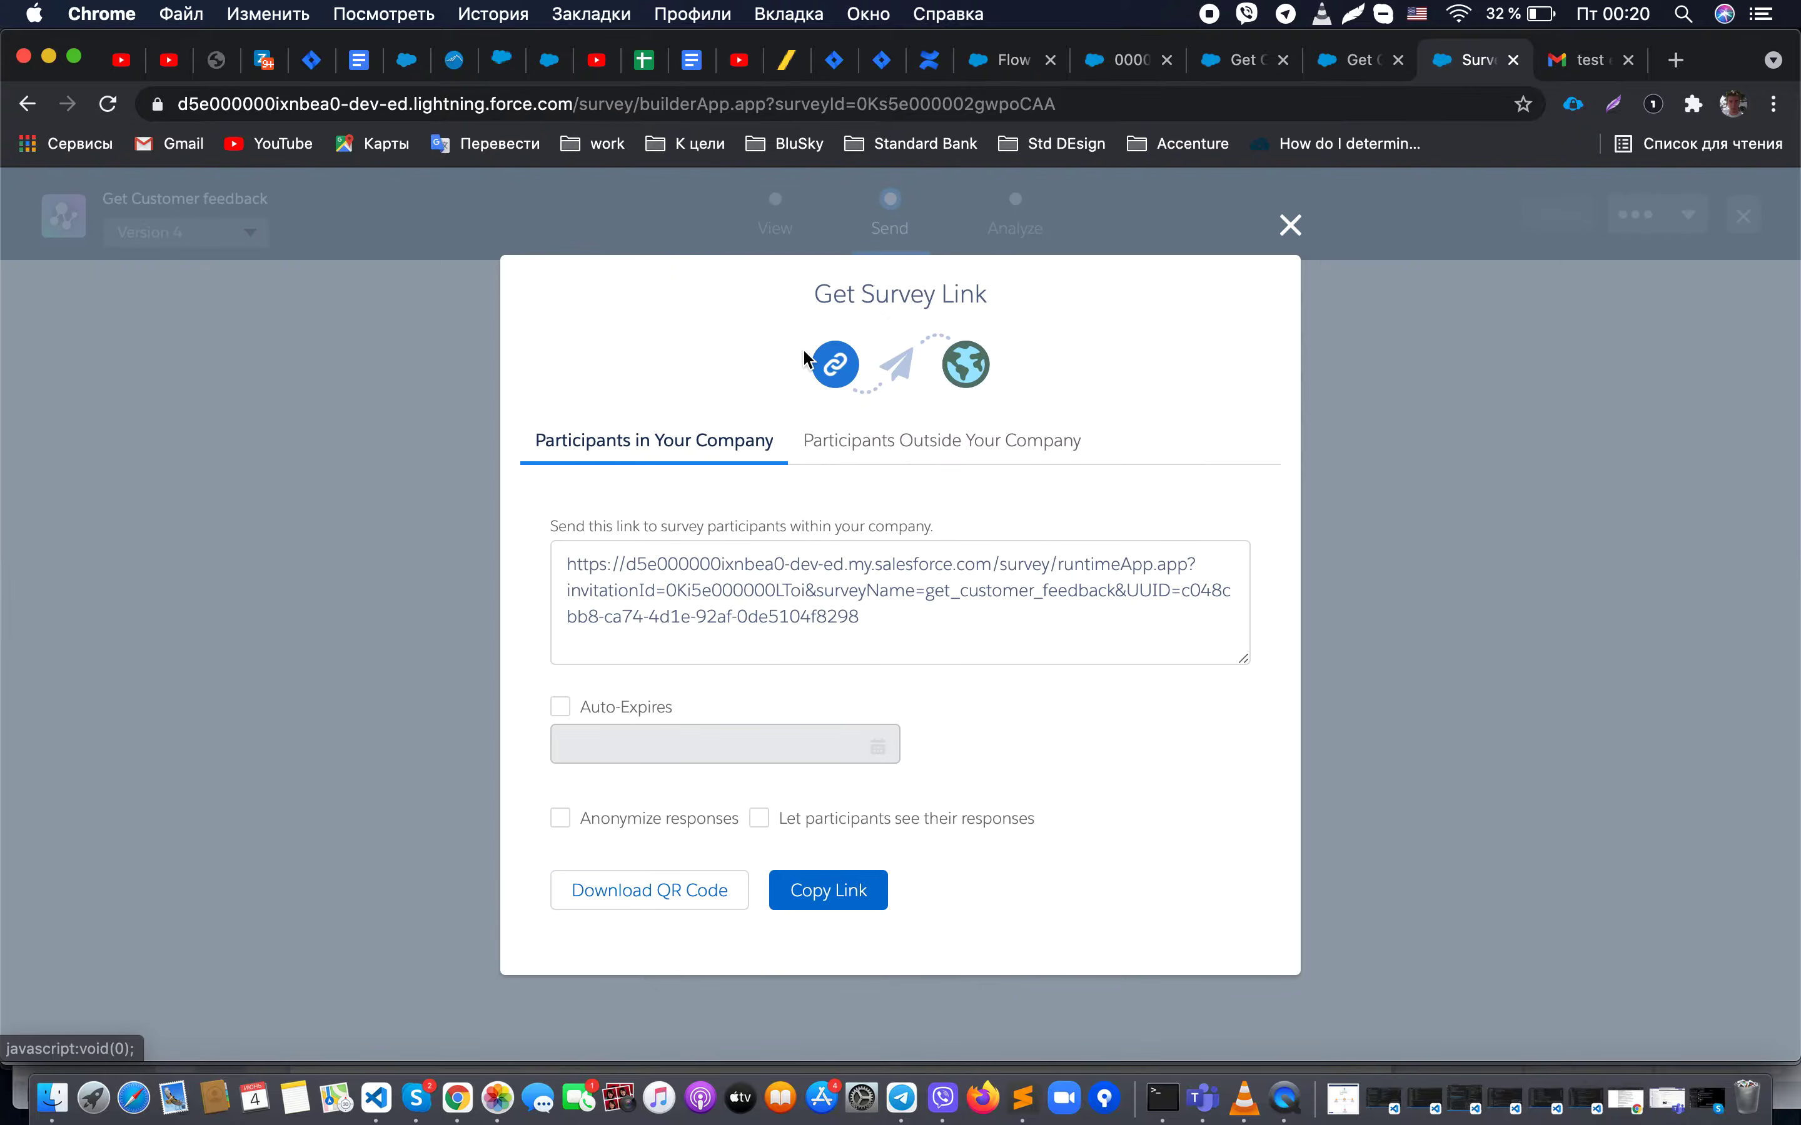
left_click(886, 621)
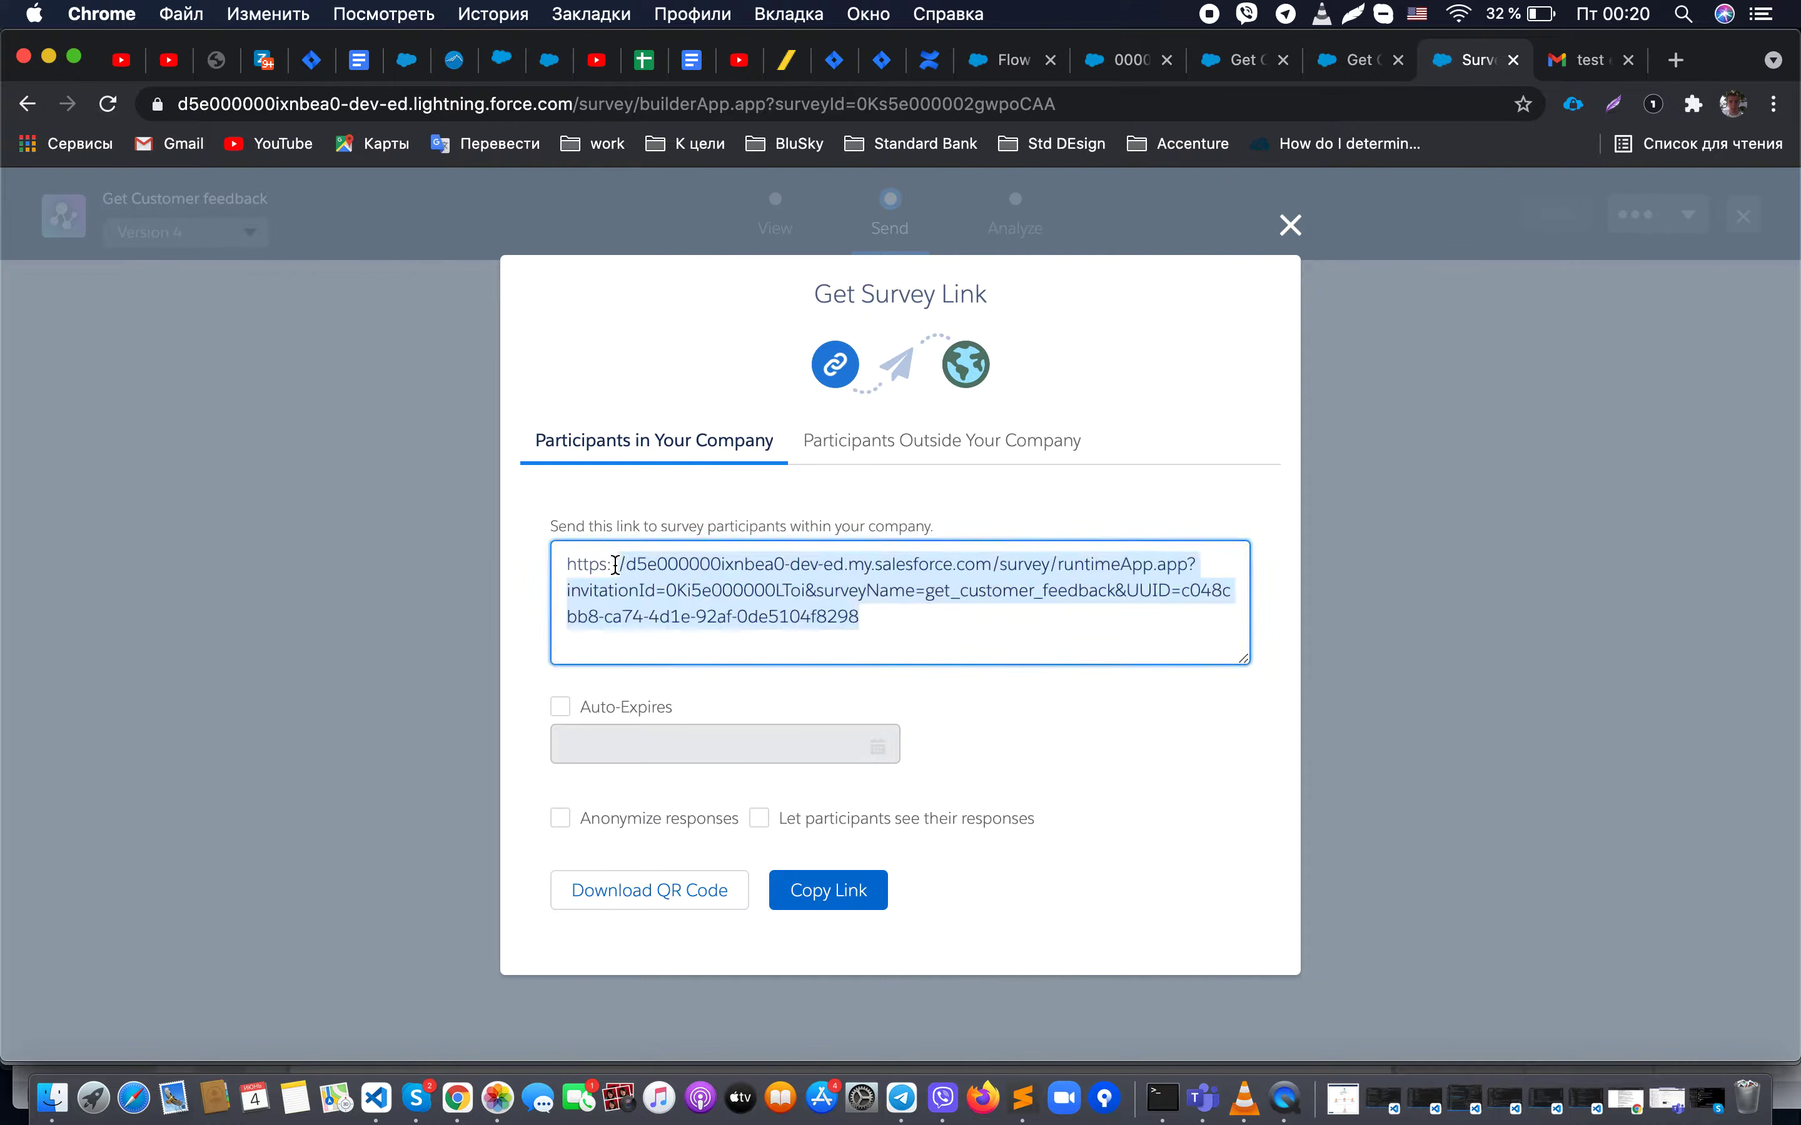
left_click(928, 633)
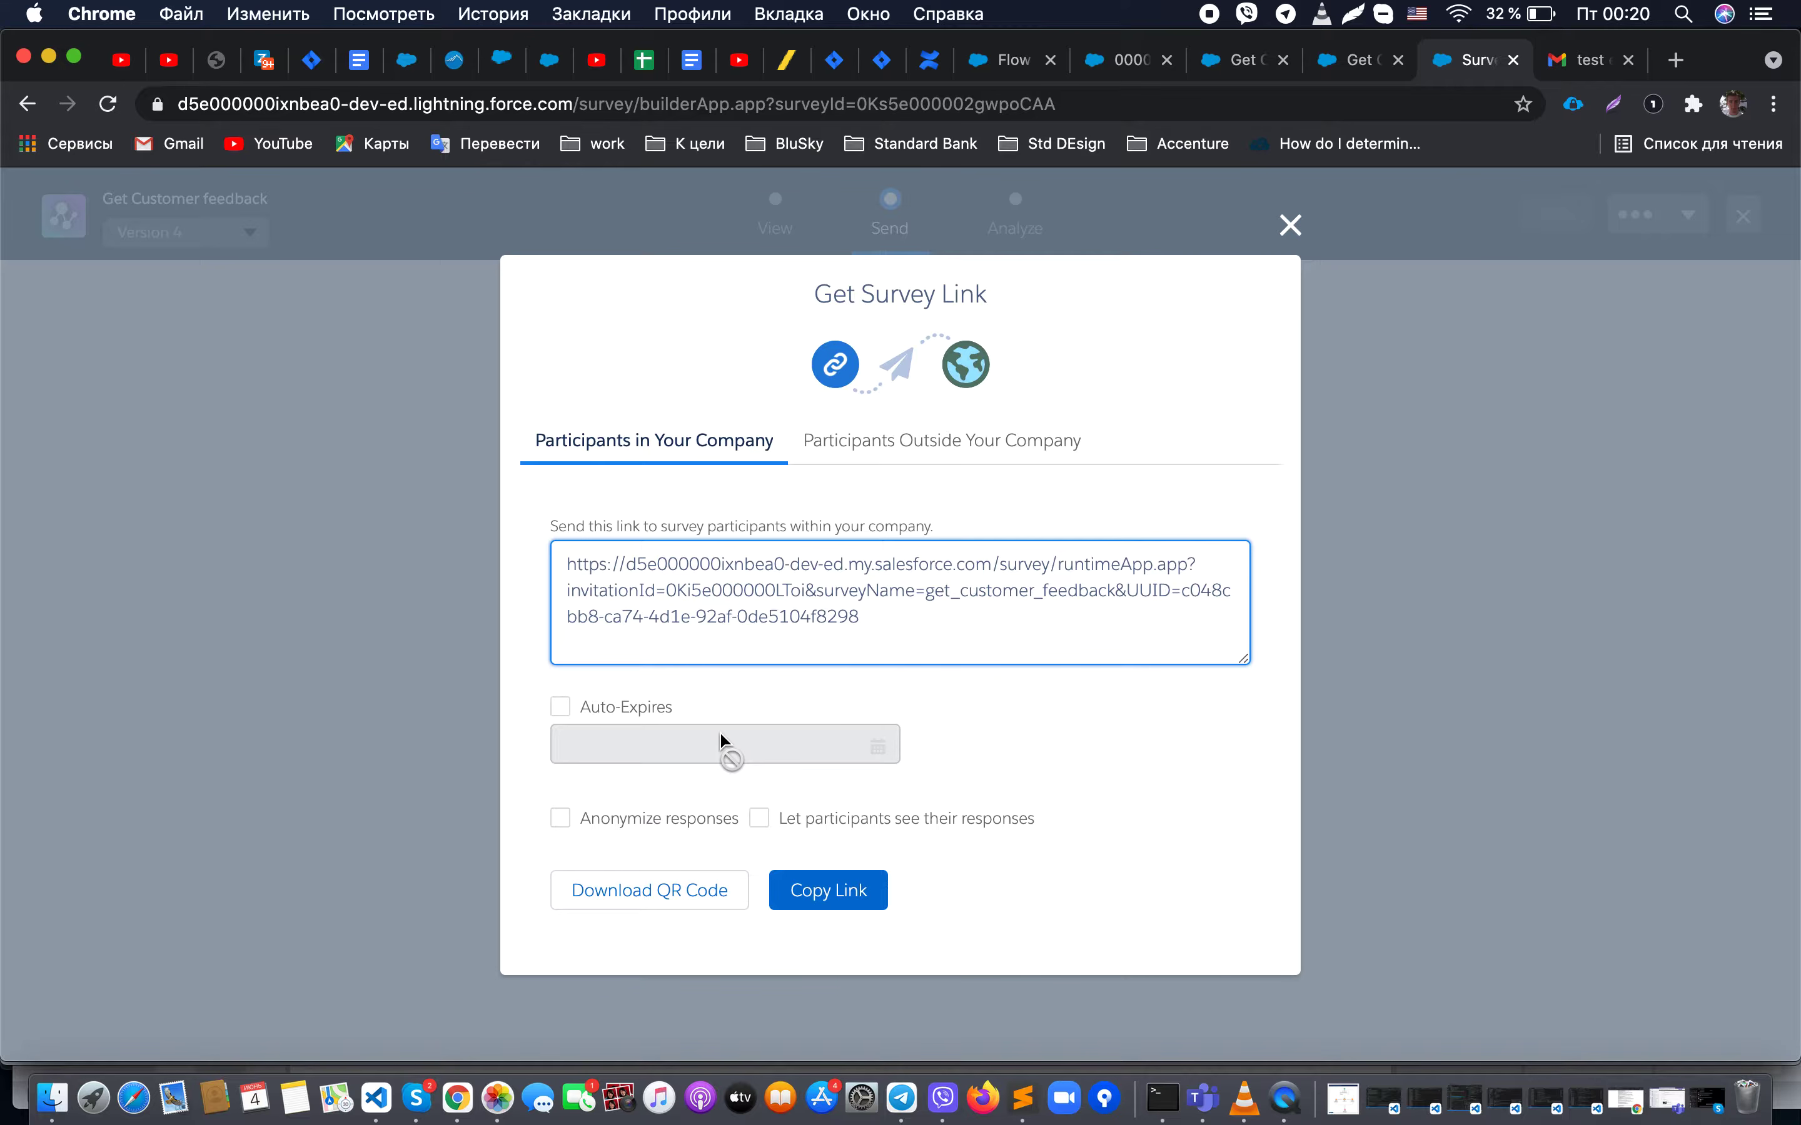
Step: Download and view the internal survey QR code, and check the invitation options for participants outside the company before closing the link dialog
left_click(665, 897)
left_click(200, 1039)
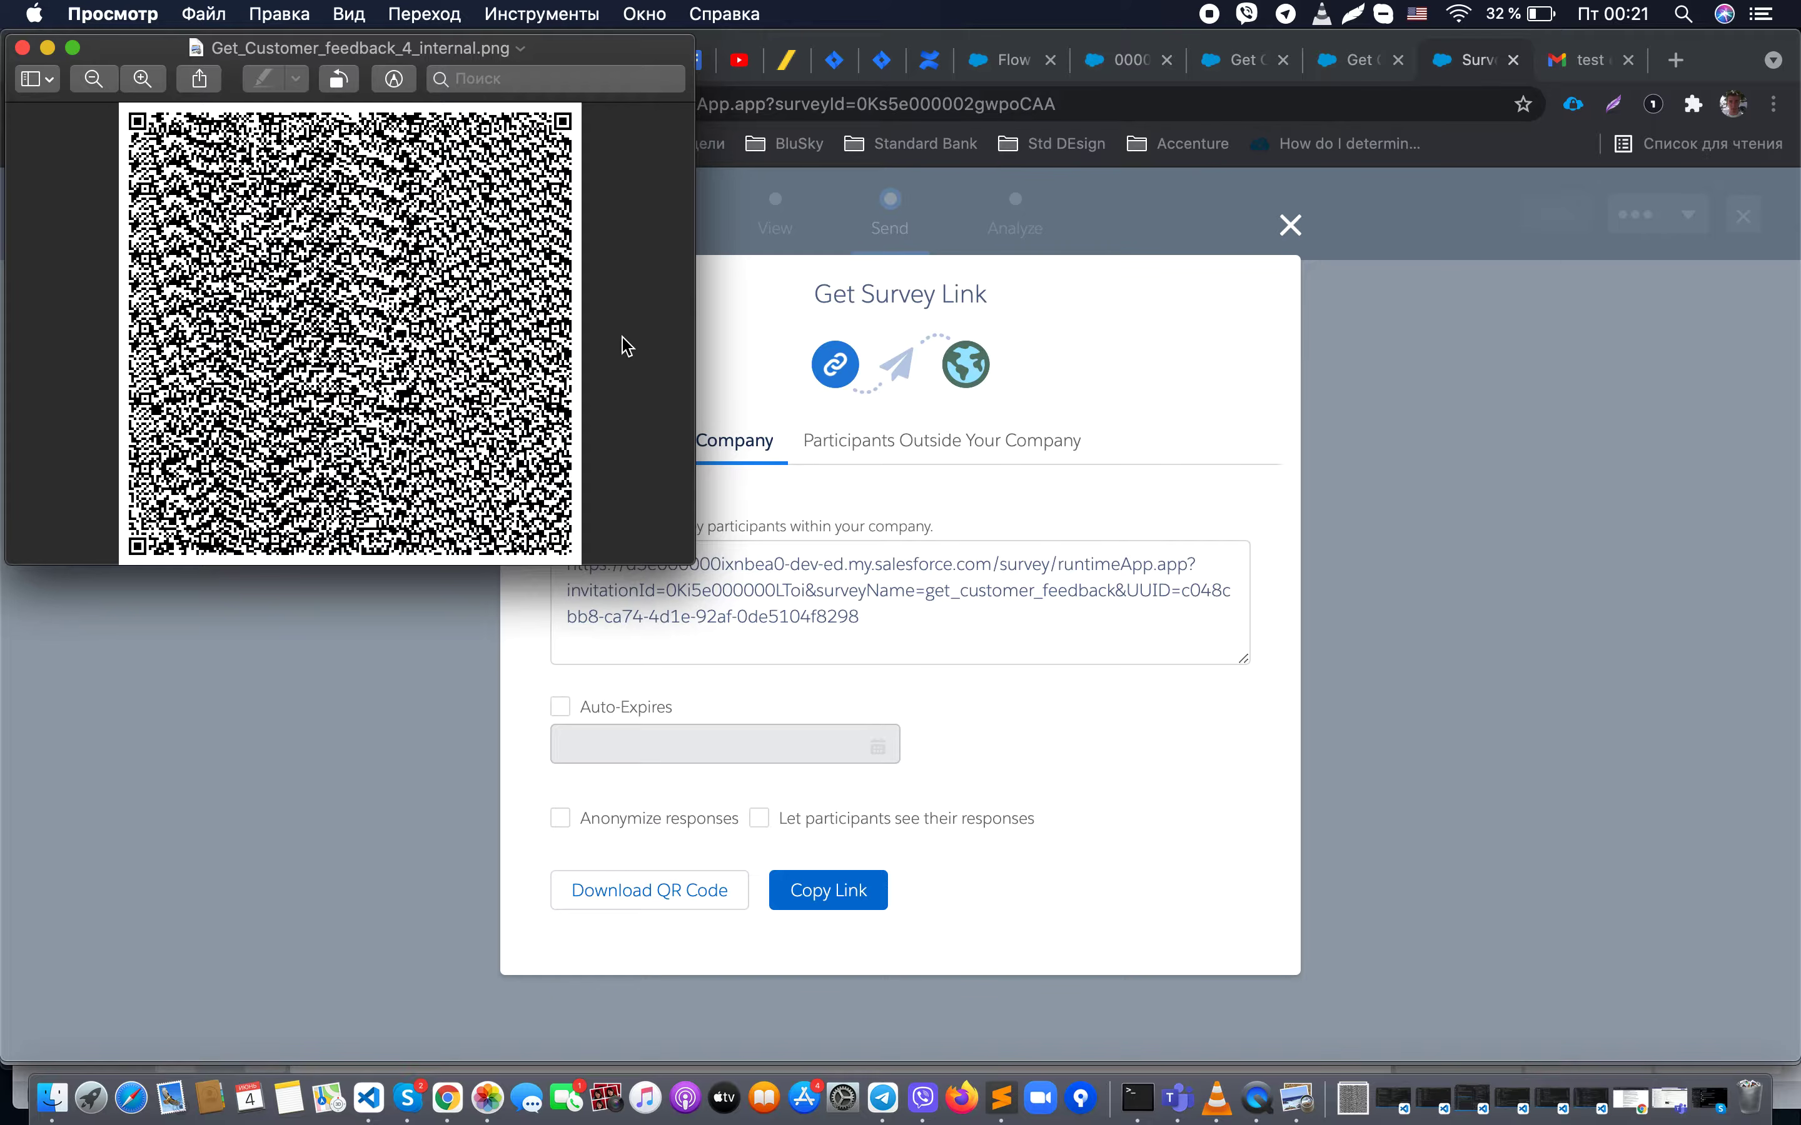
left_click(21, 47)
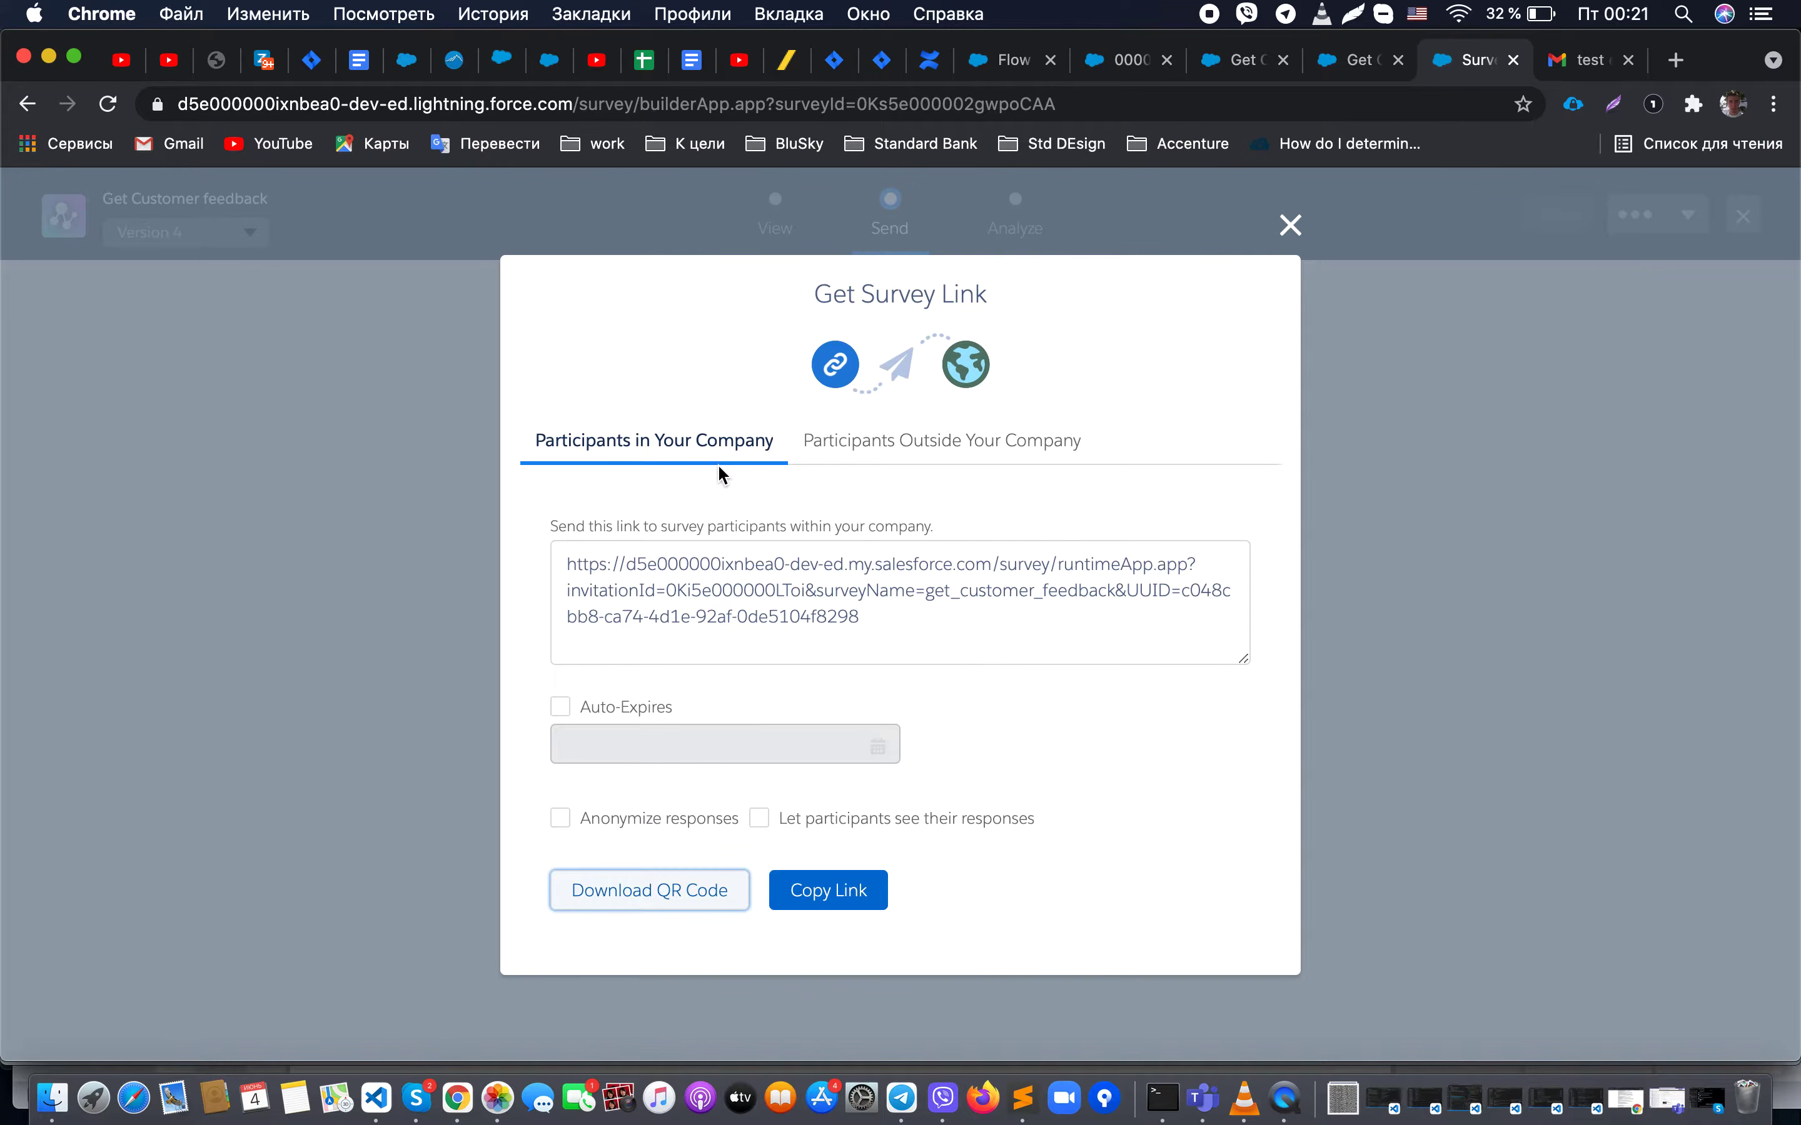
left_click(853, 454)
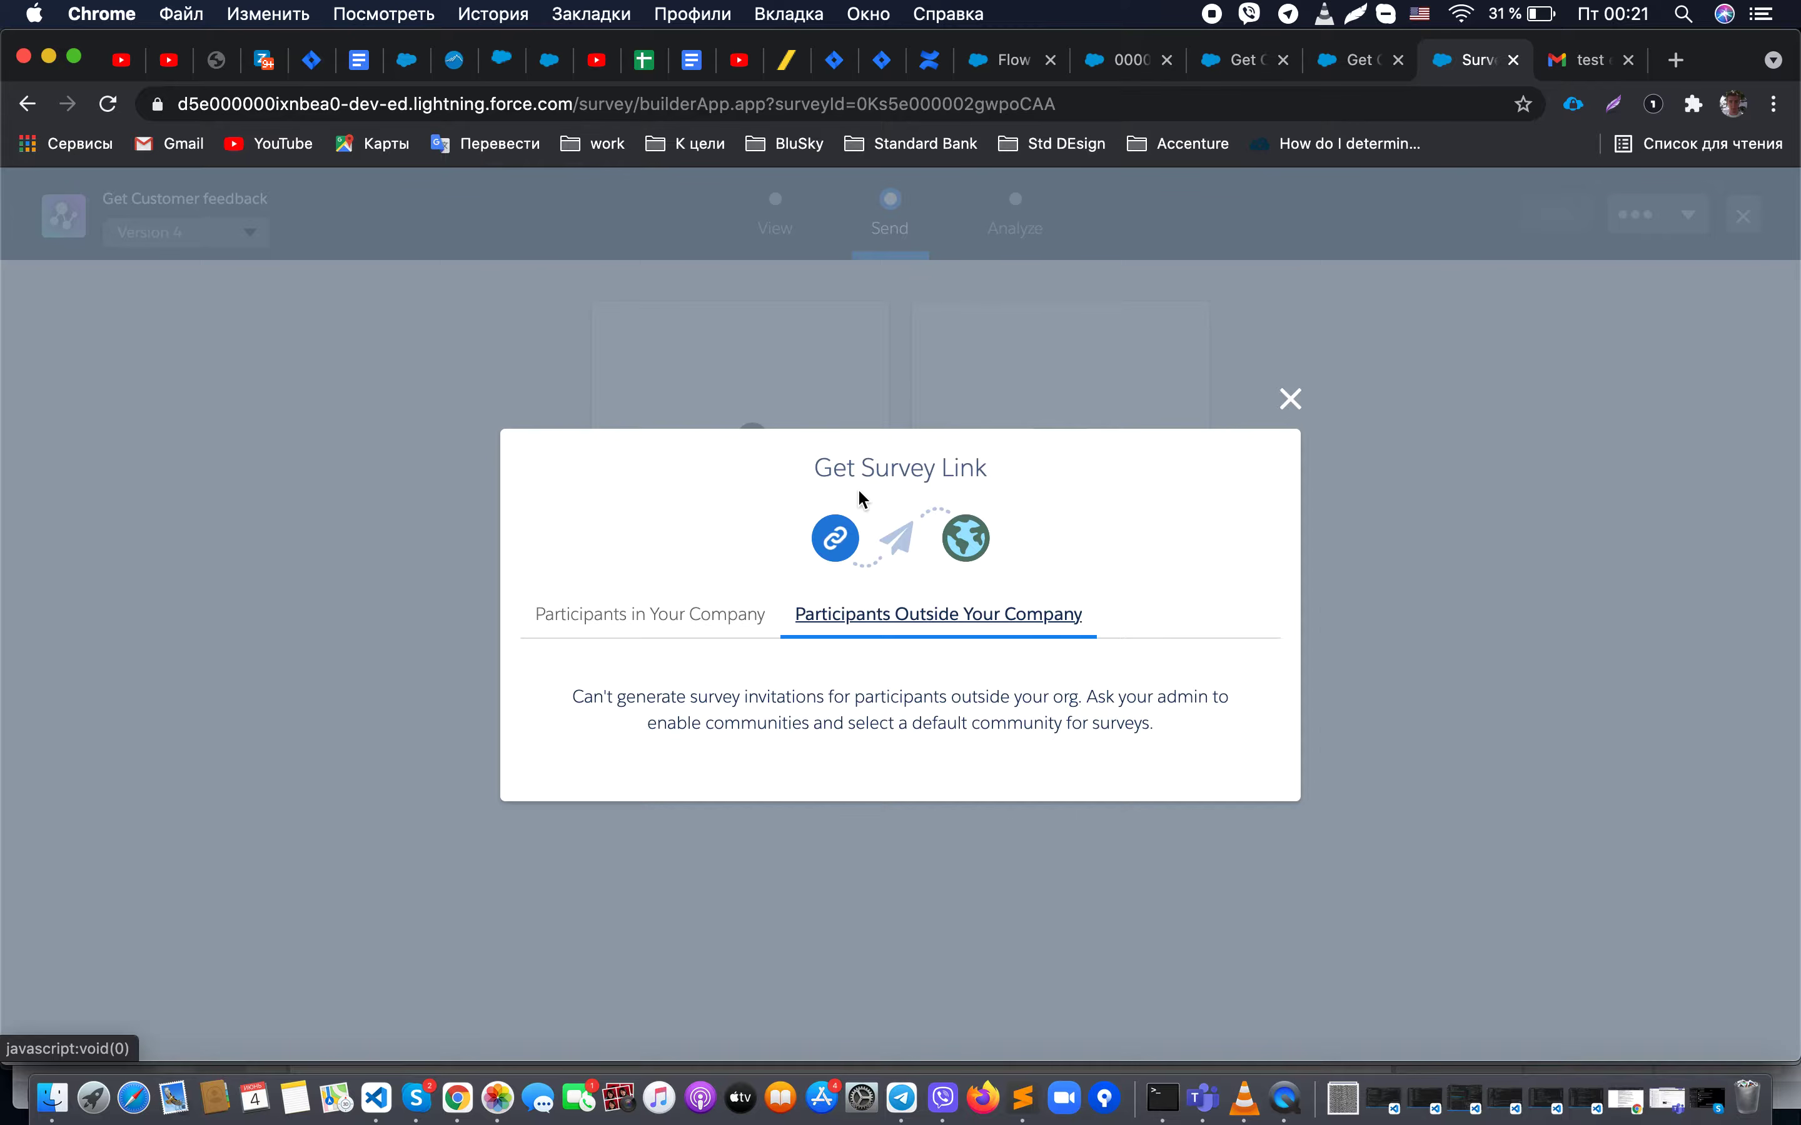
left_click(1290, 400)
Step: Review the survey's default email, language, engagement context and invitation settings, and close them without changes
left_click(1671, 223)
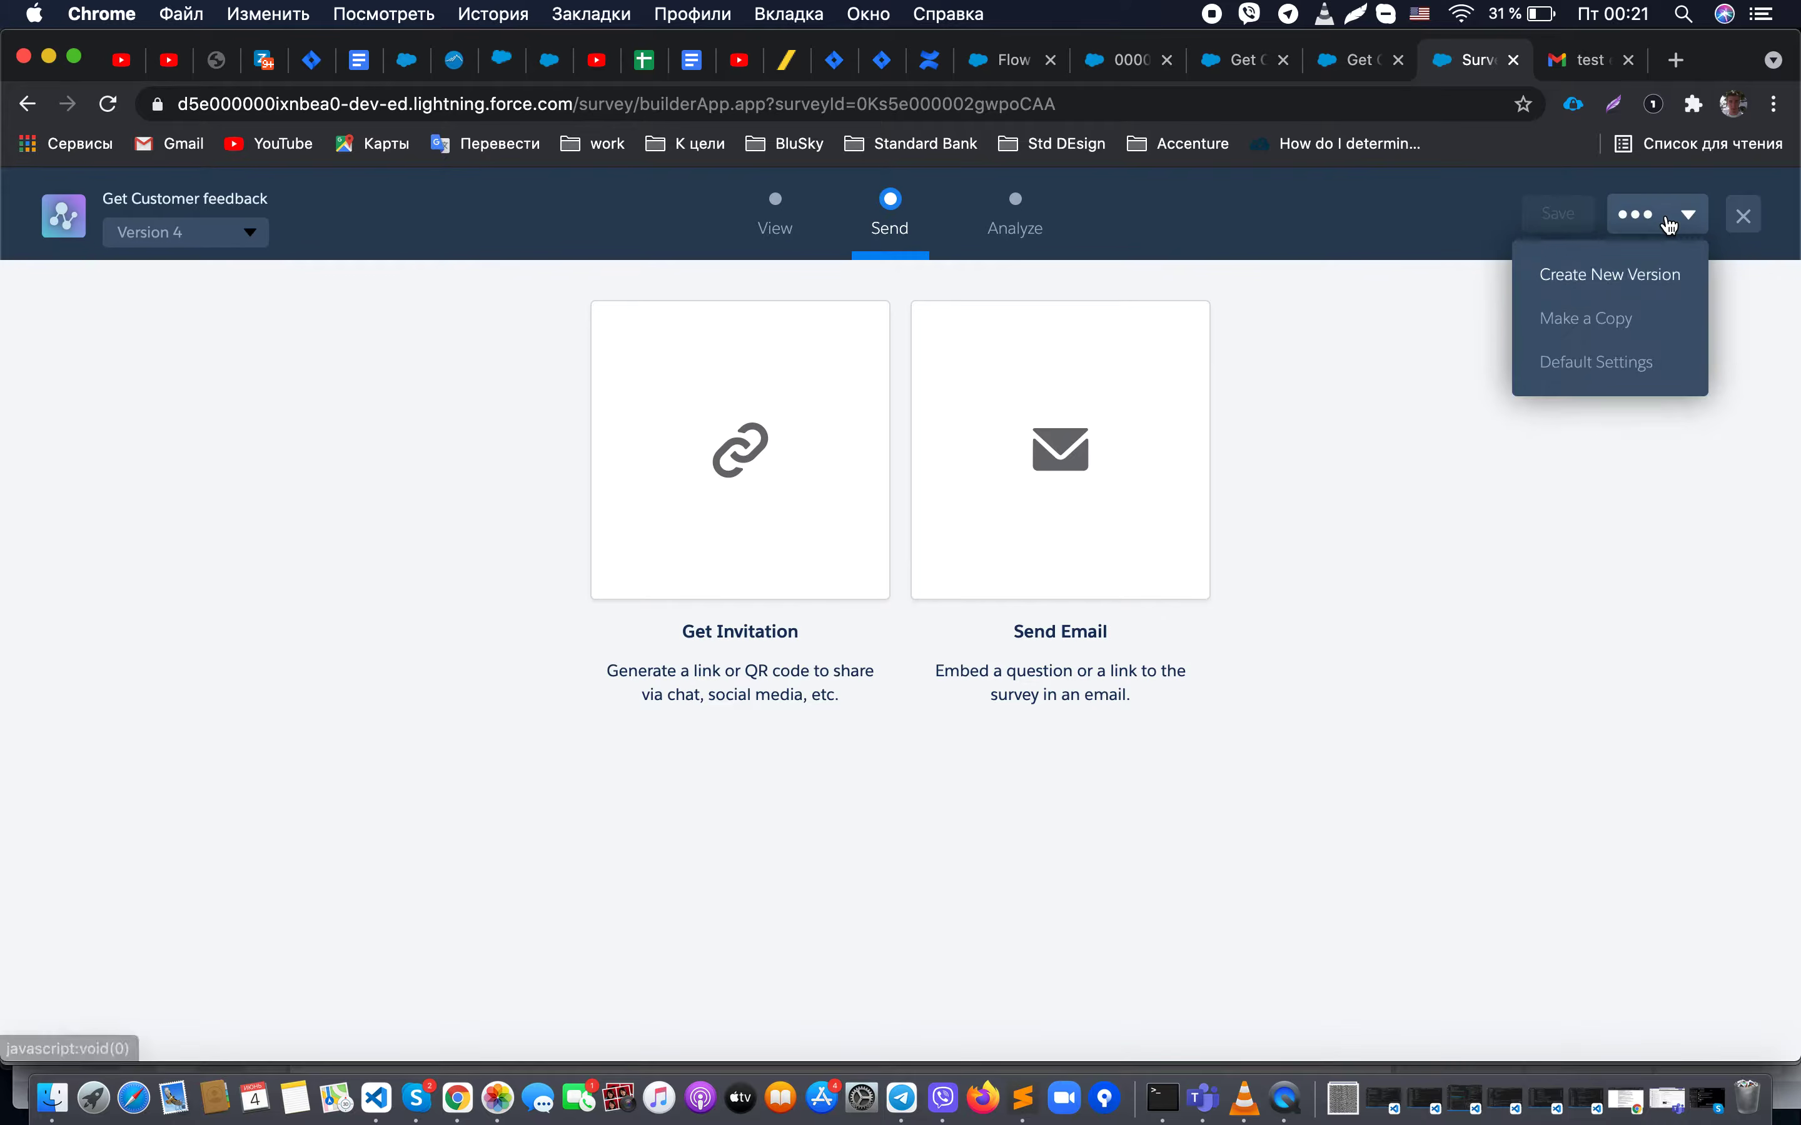
left_click(1568, 364)
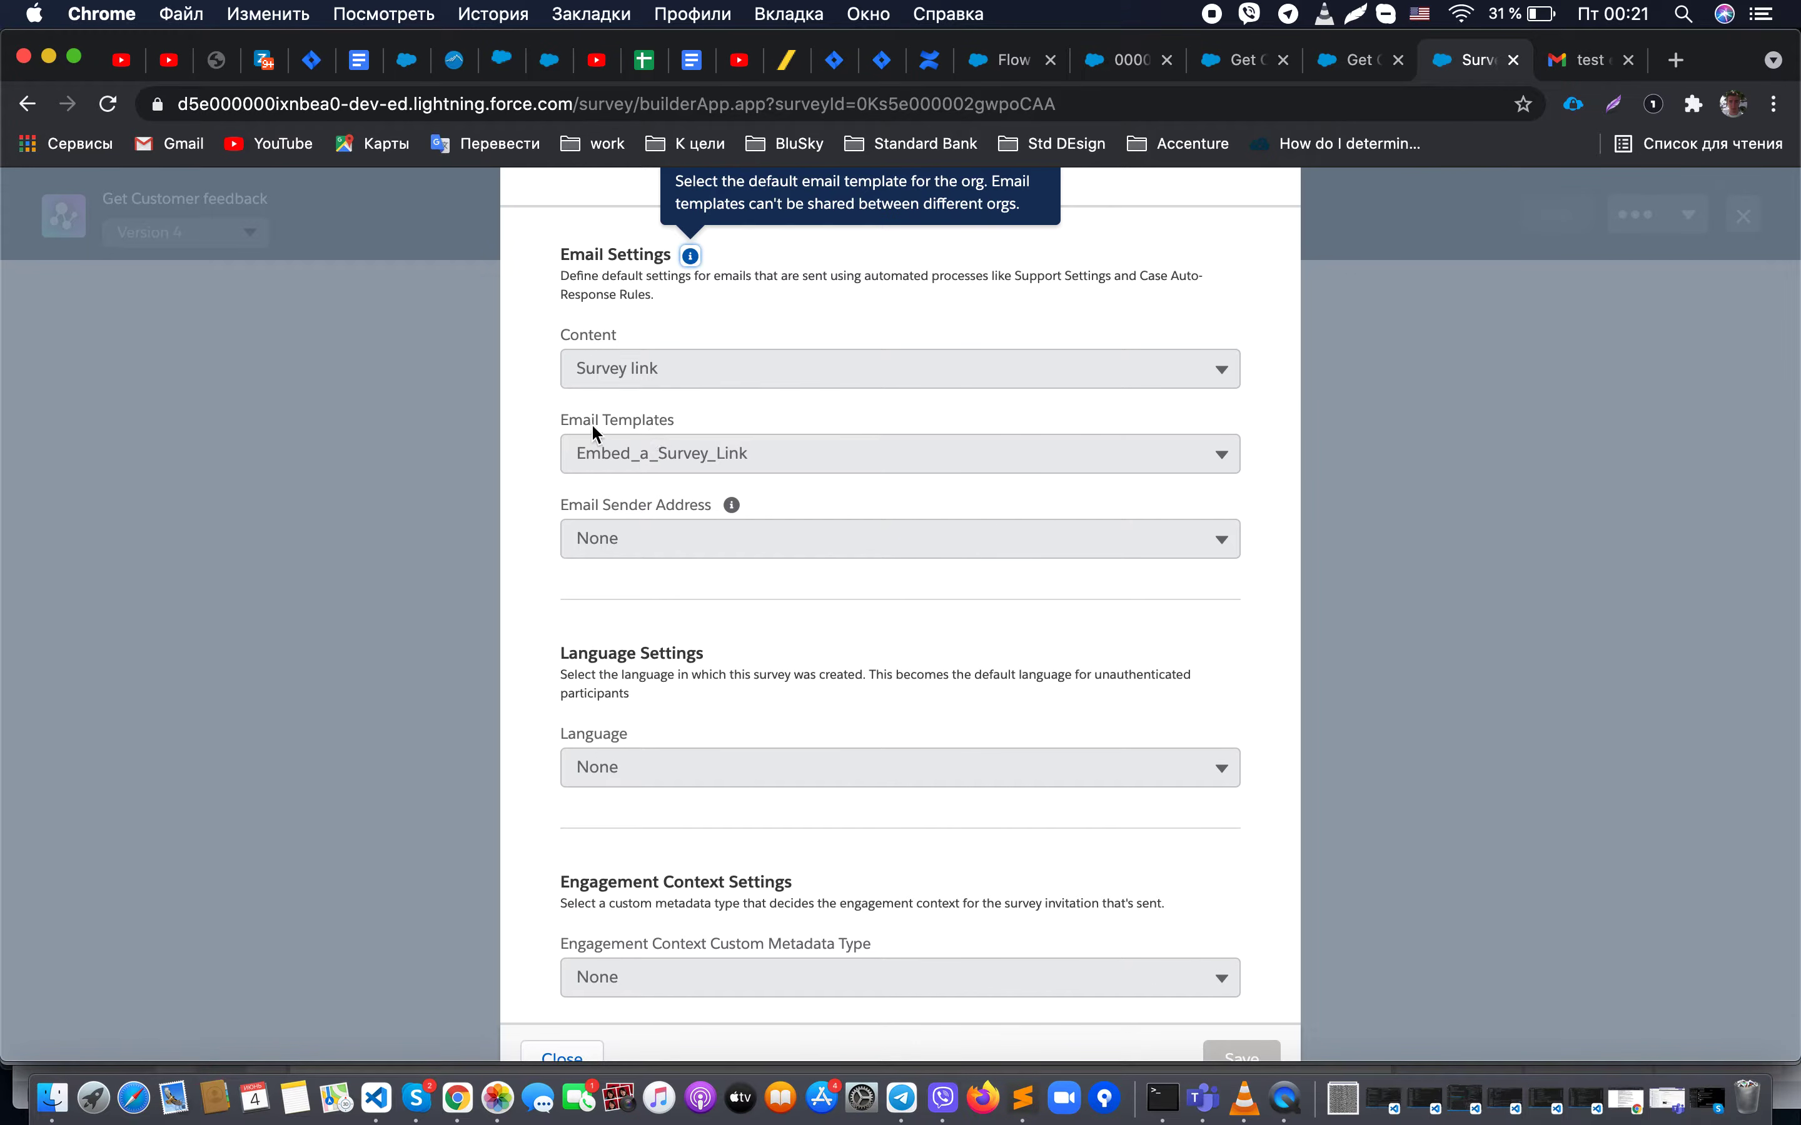
left_click_drag(615, 425, 693, 376)
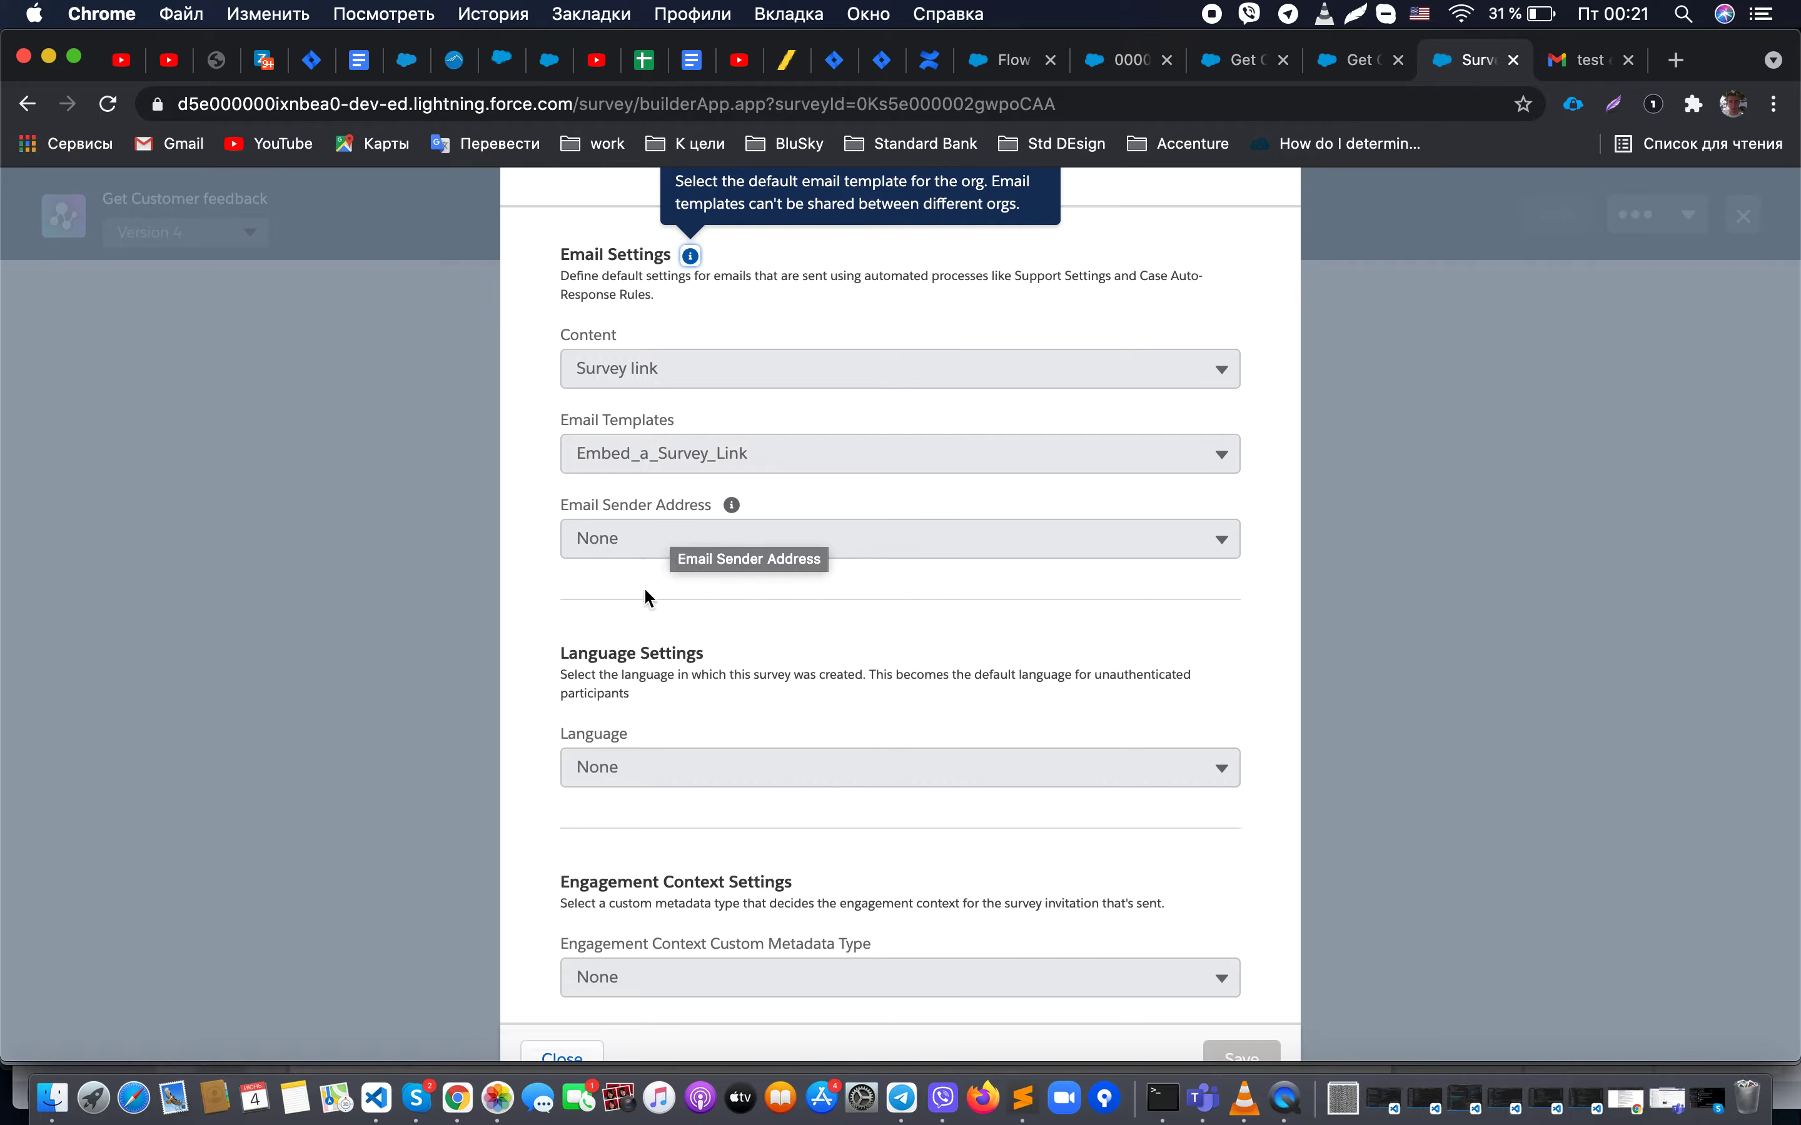
scroll(653, 606, "down", 5)
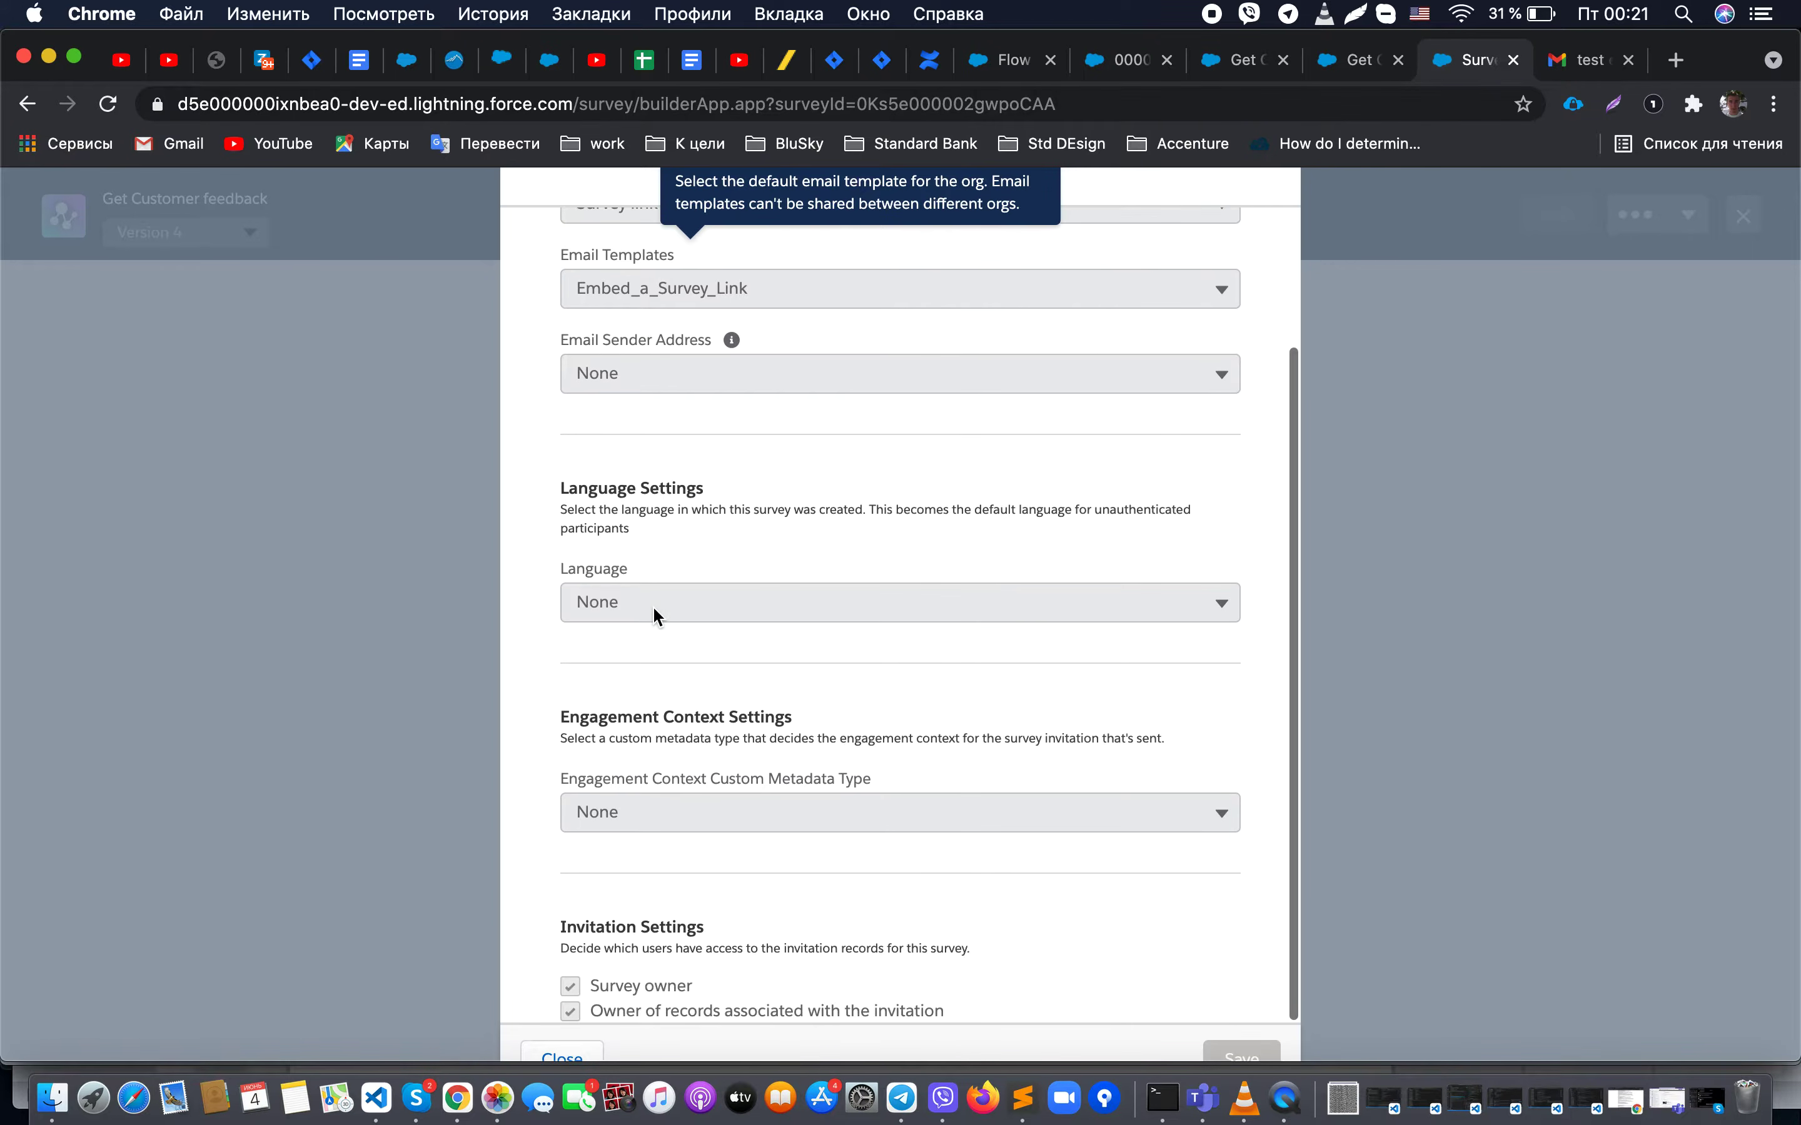
scroll(653, 606, "up", 1)
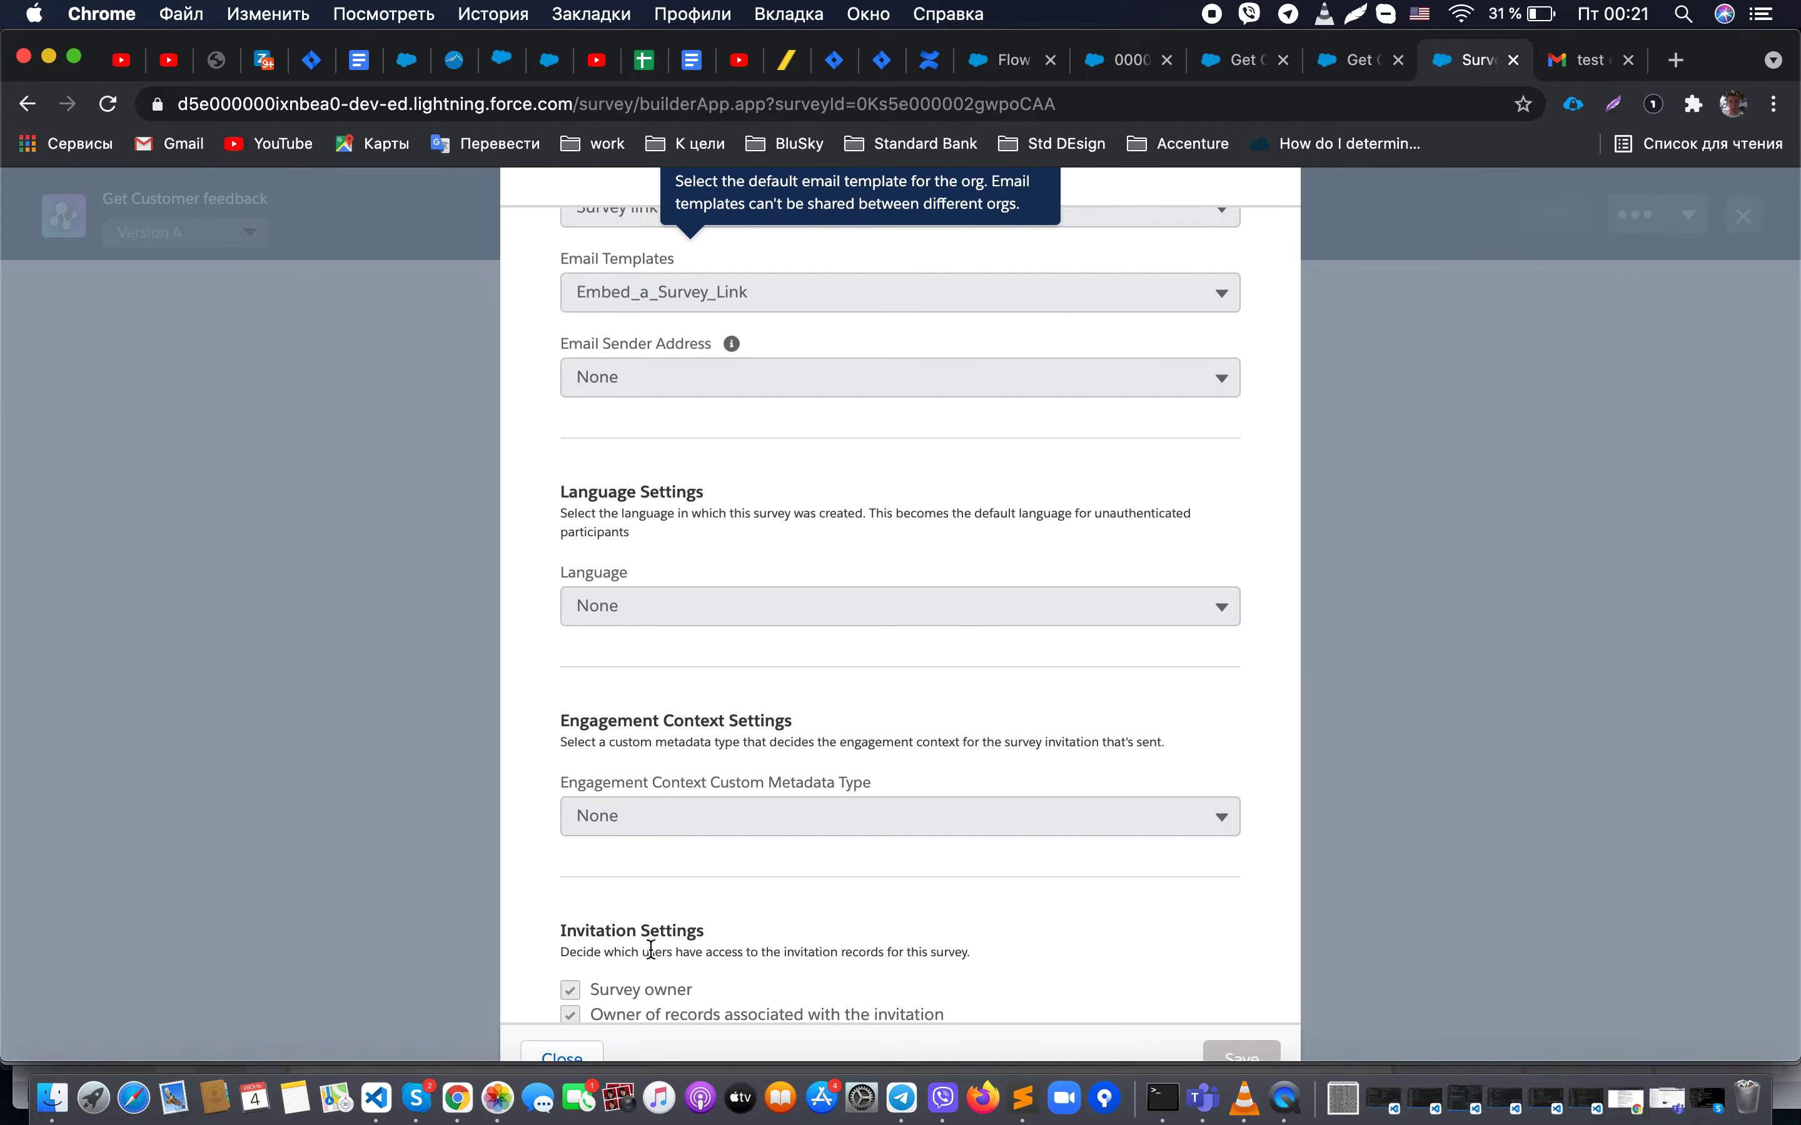
left_click_drag(576, 939, 692, 939)
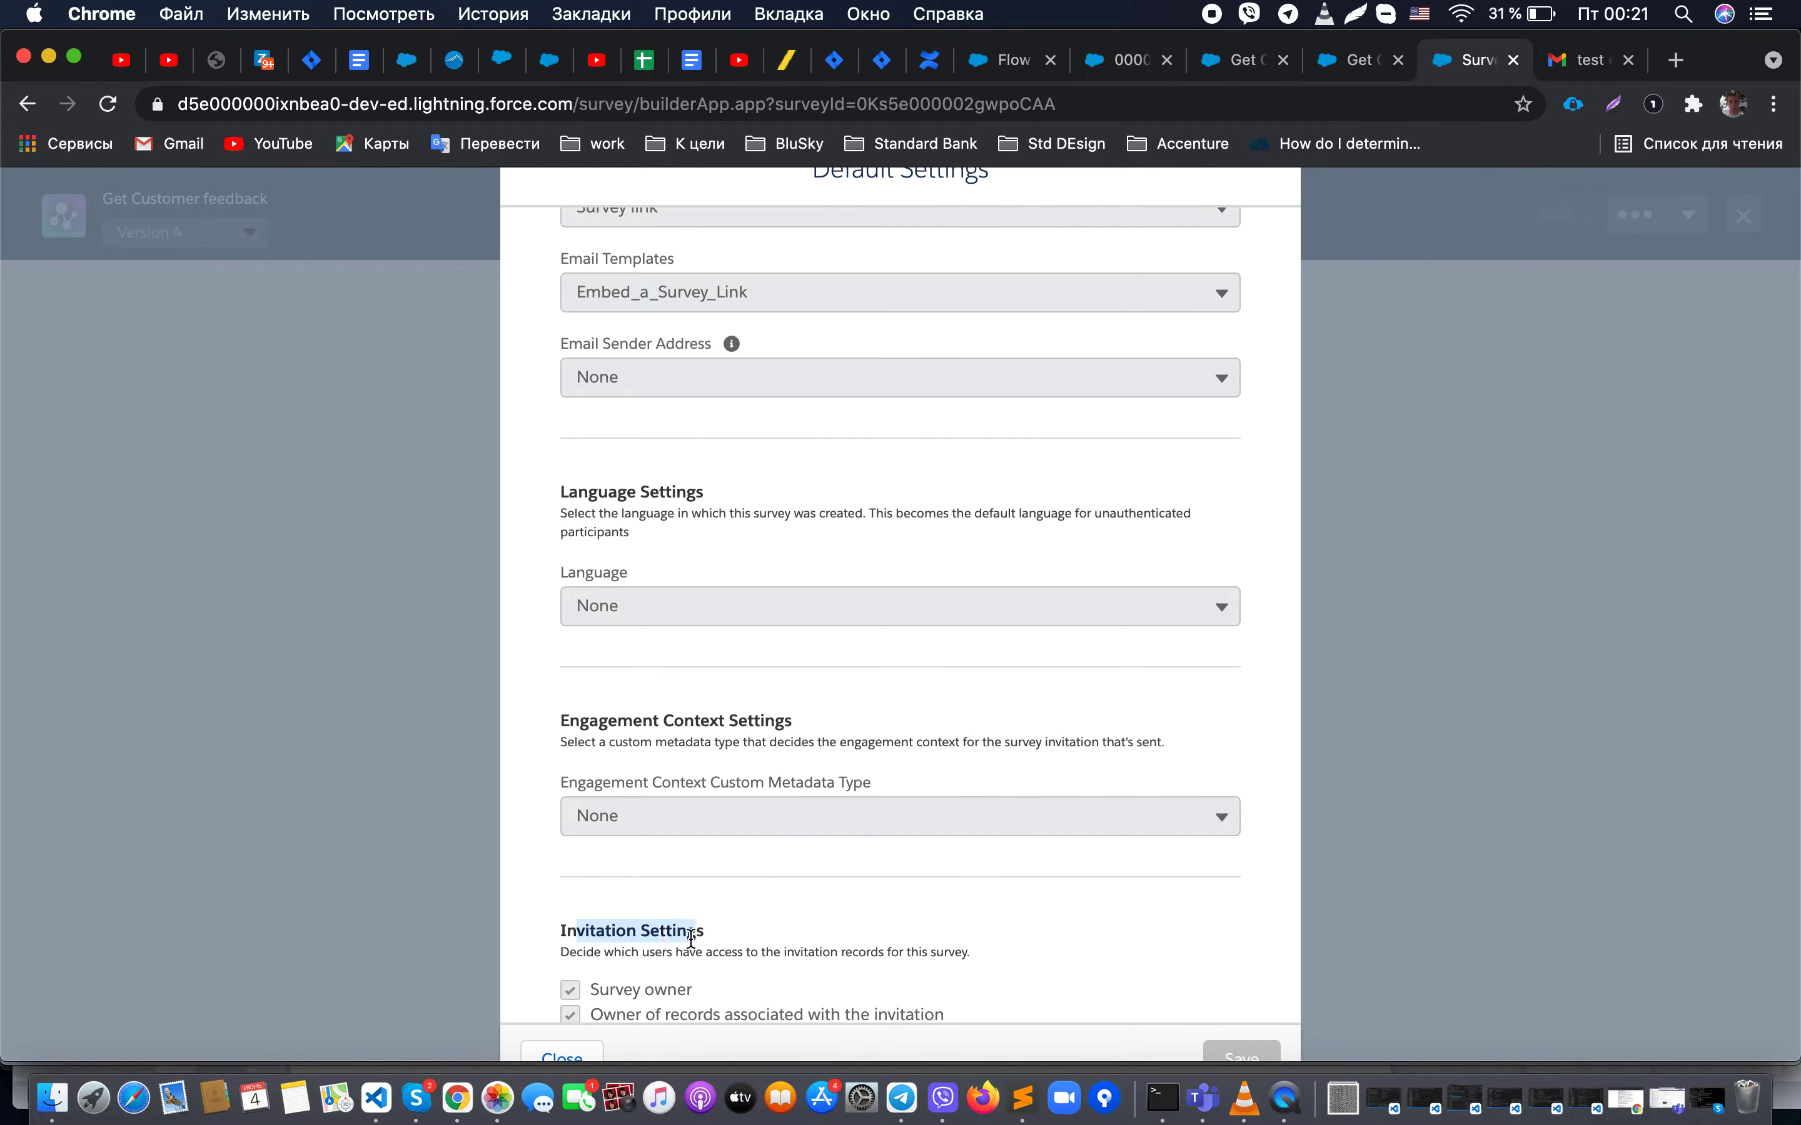
left_click(680, 955)
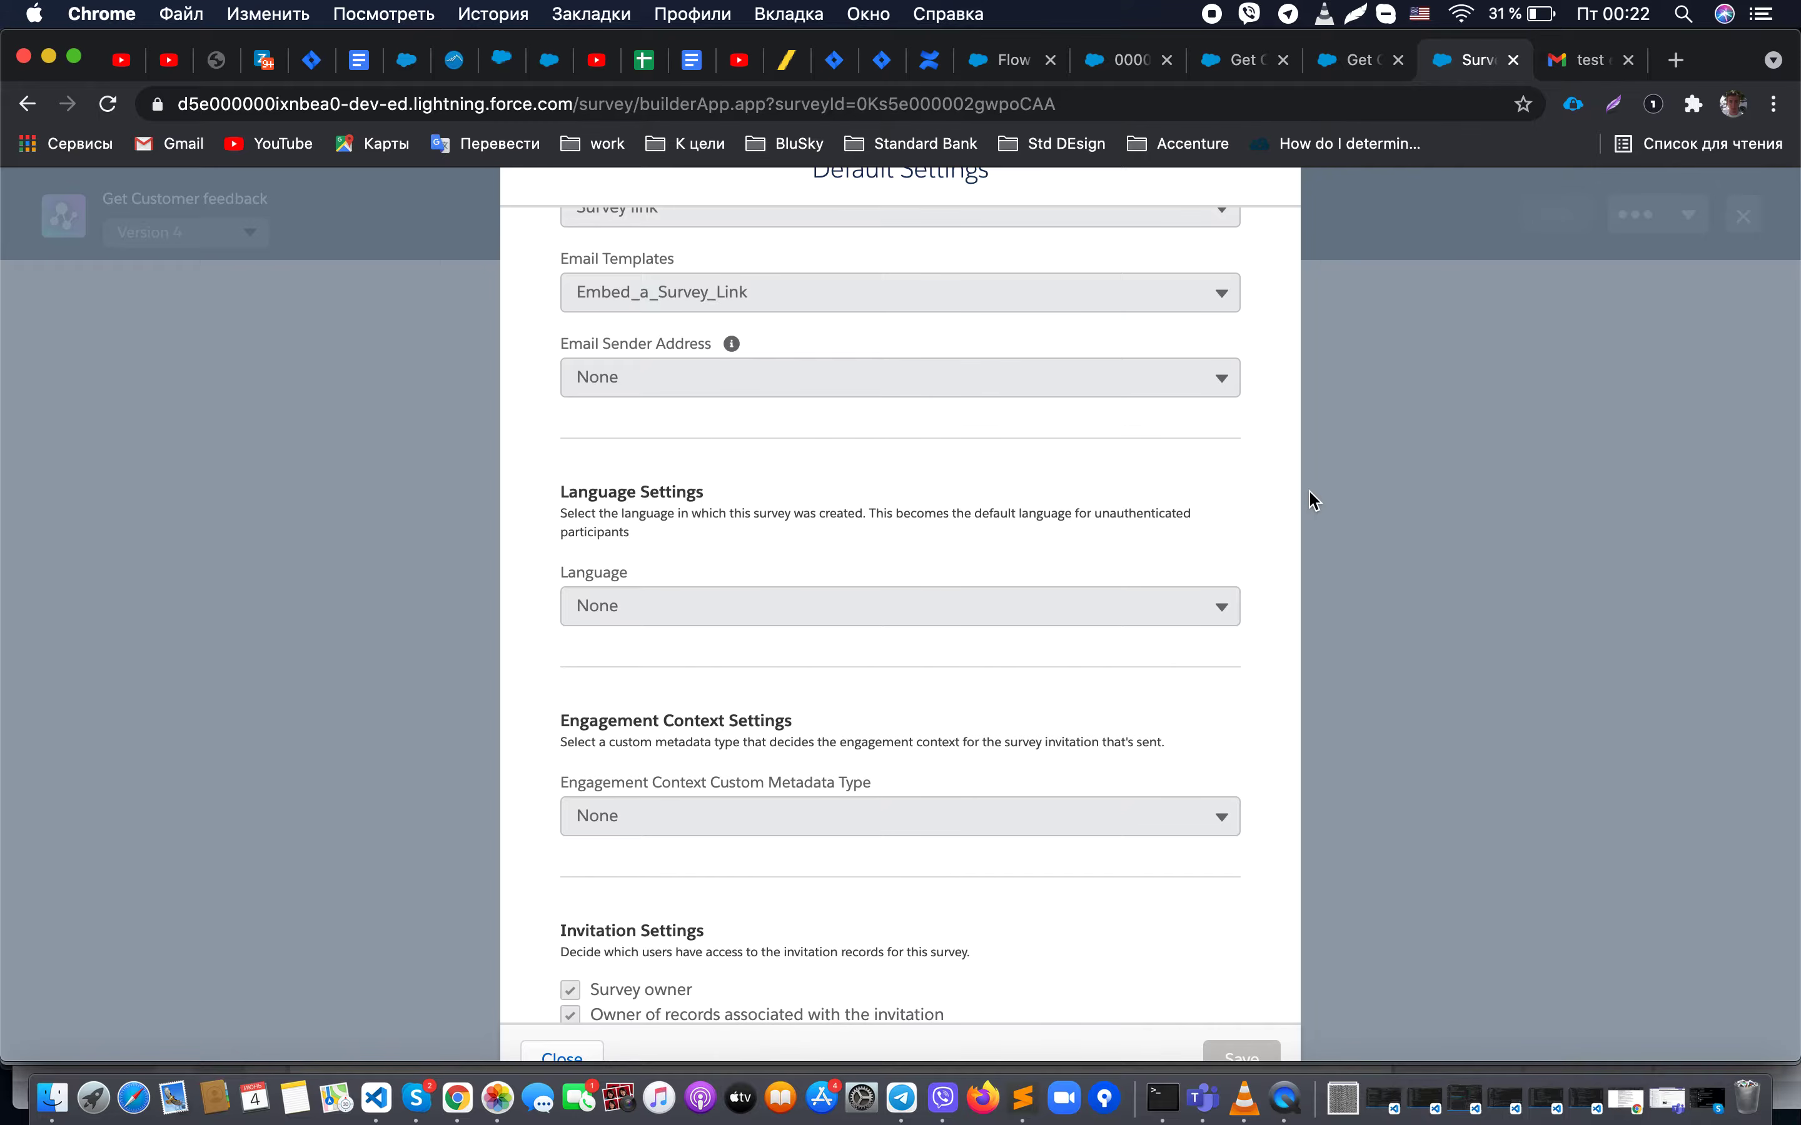
scroll(1205, 469, "up", 4)
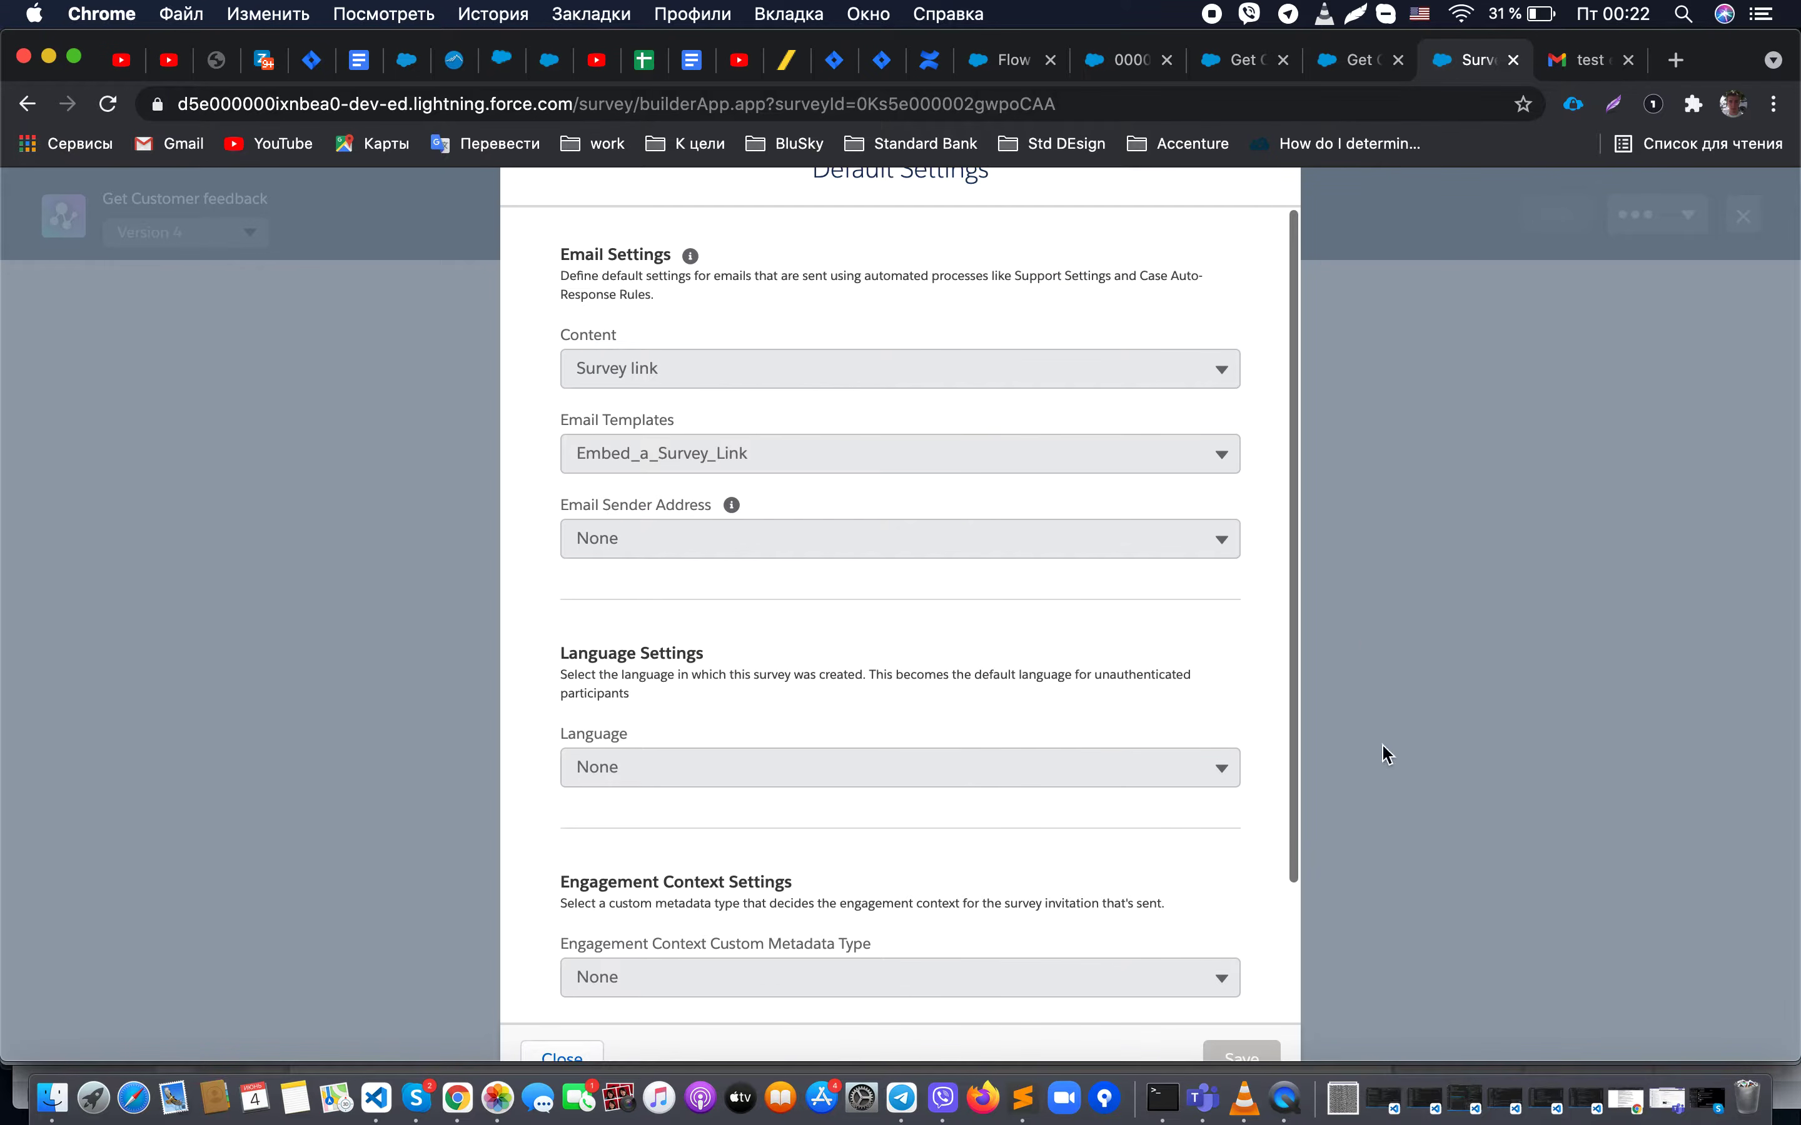
left_click(562, 1057)
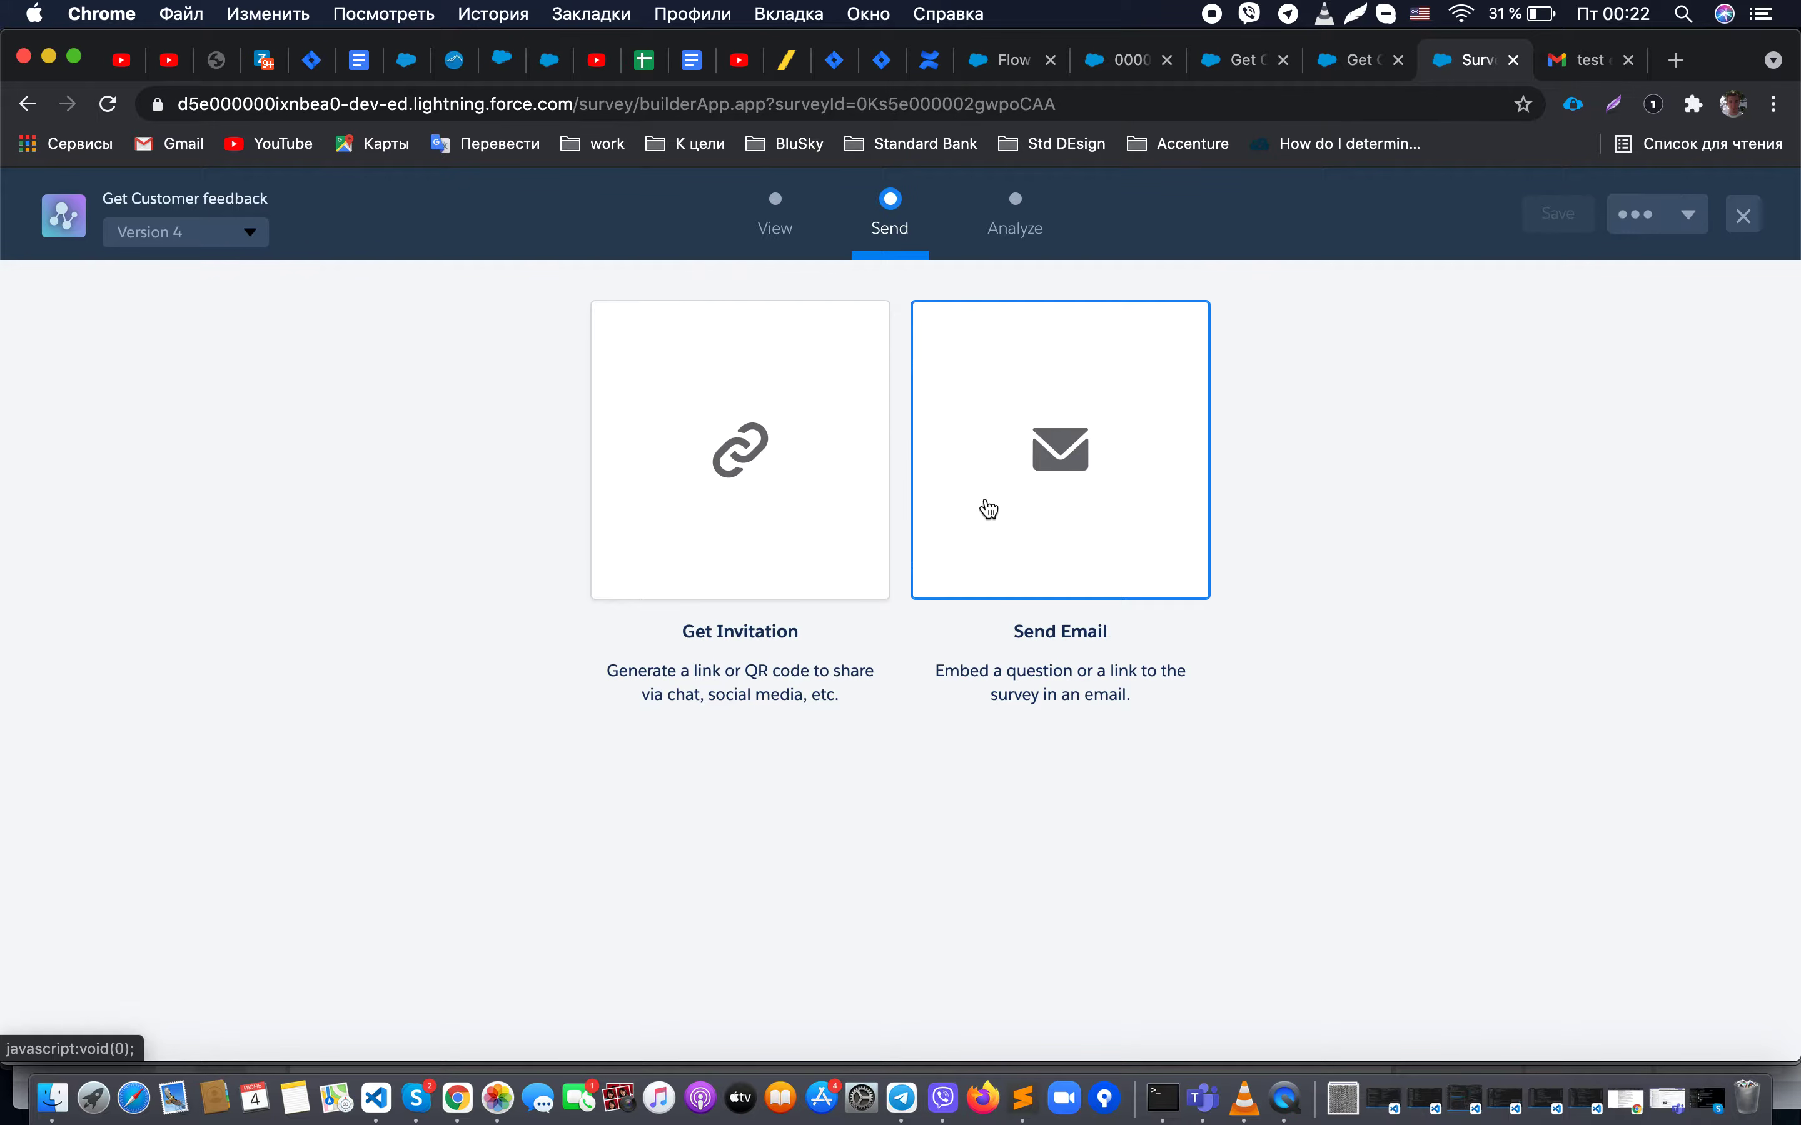
Step: Start a survey email with Survey link as the embedded content, check its preview and continue to the recipients page
left_click(989, 510)
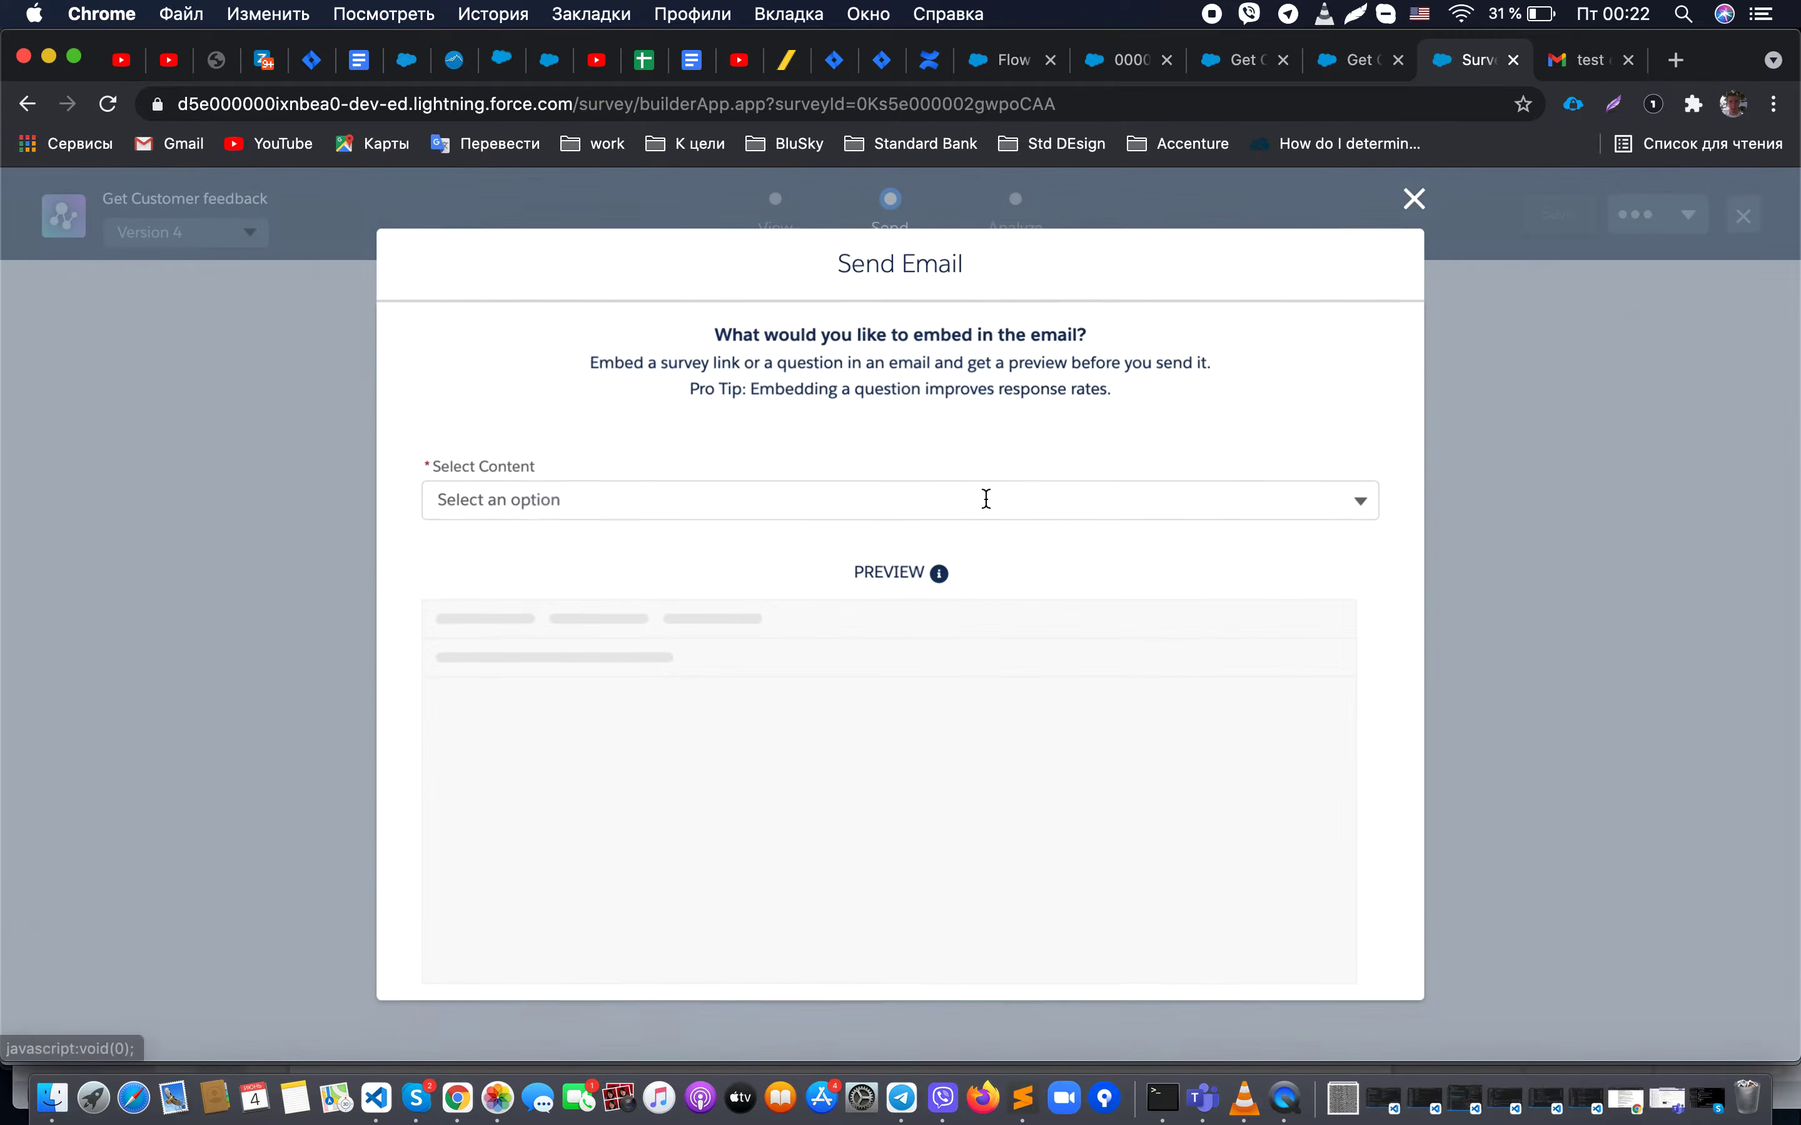
left_click(876, 513)
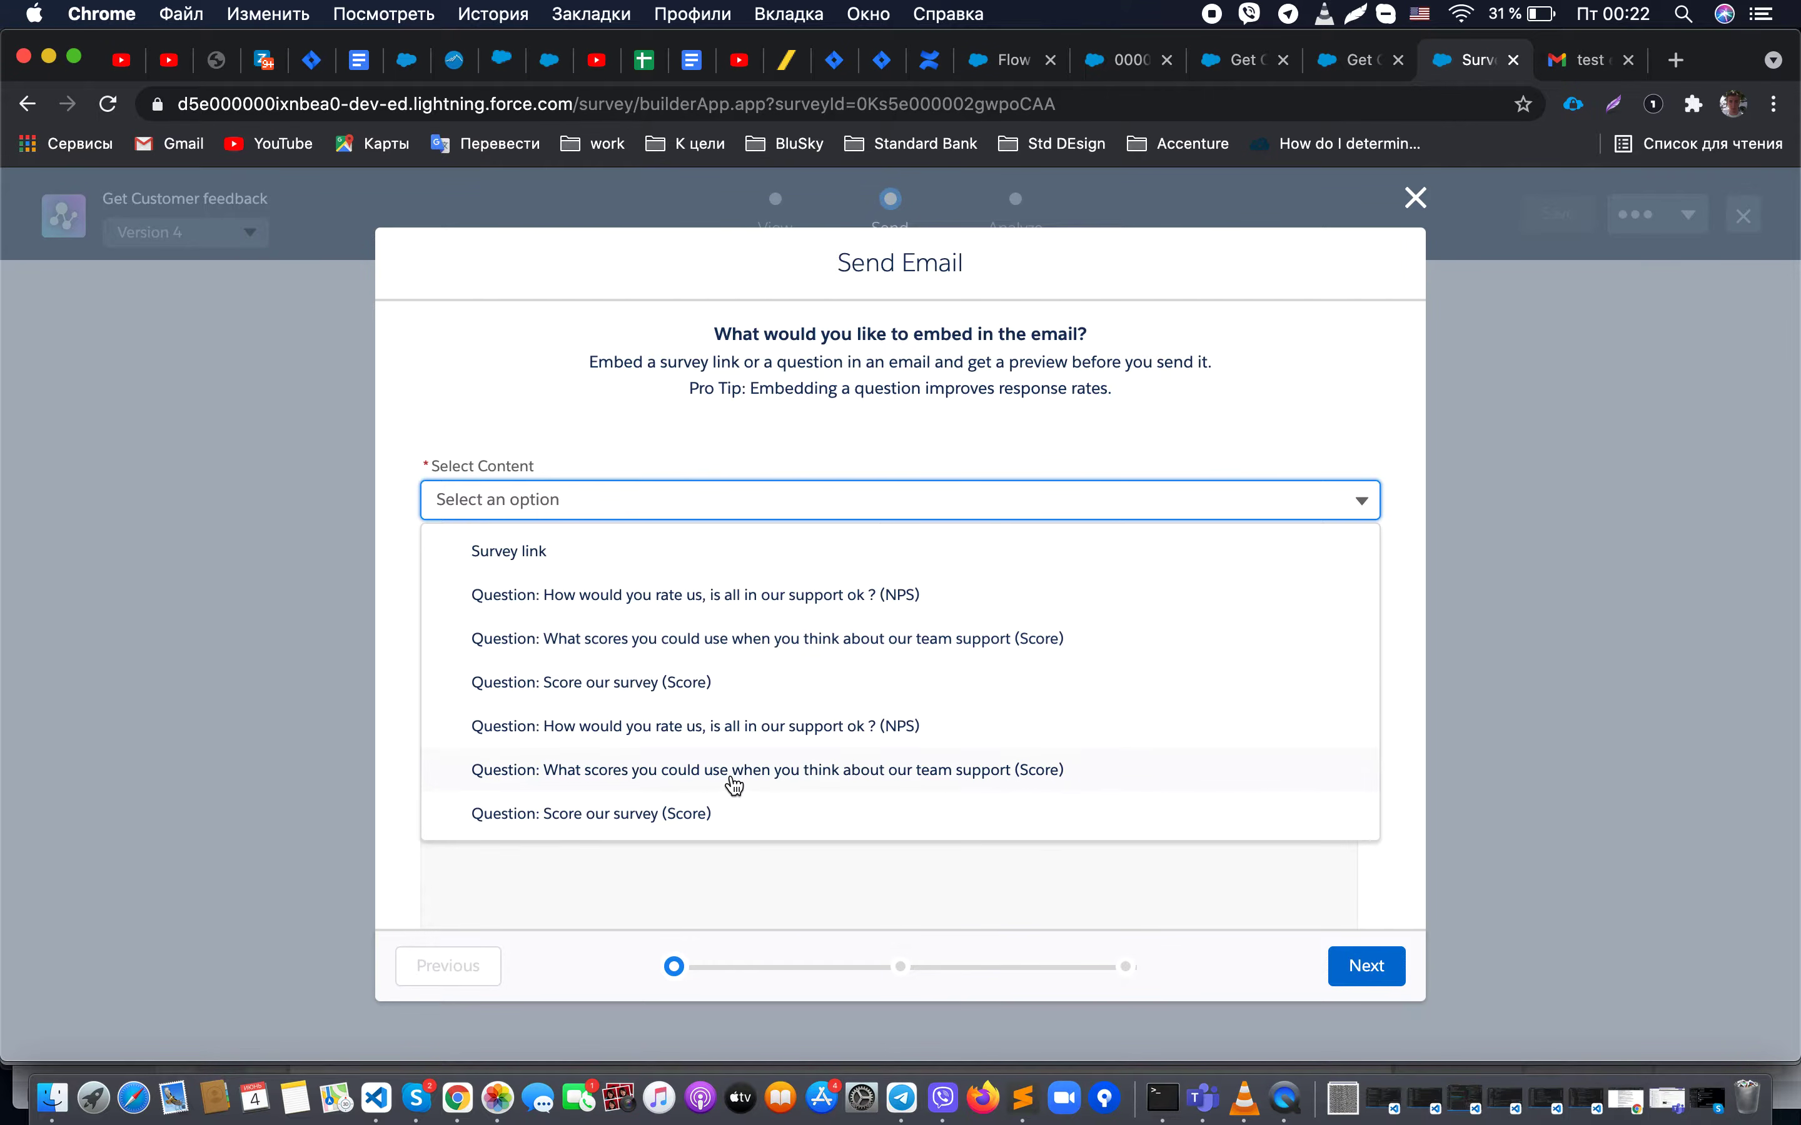
left_click(692, 554)
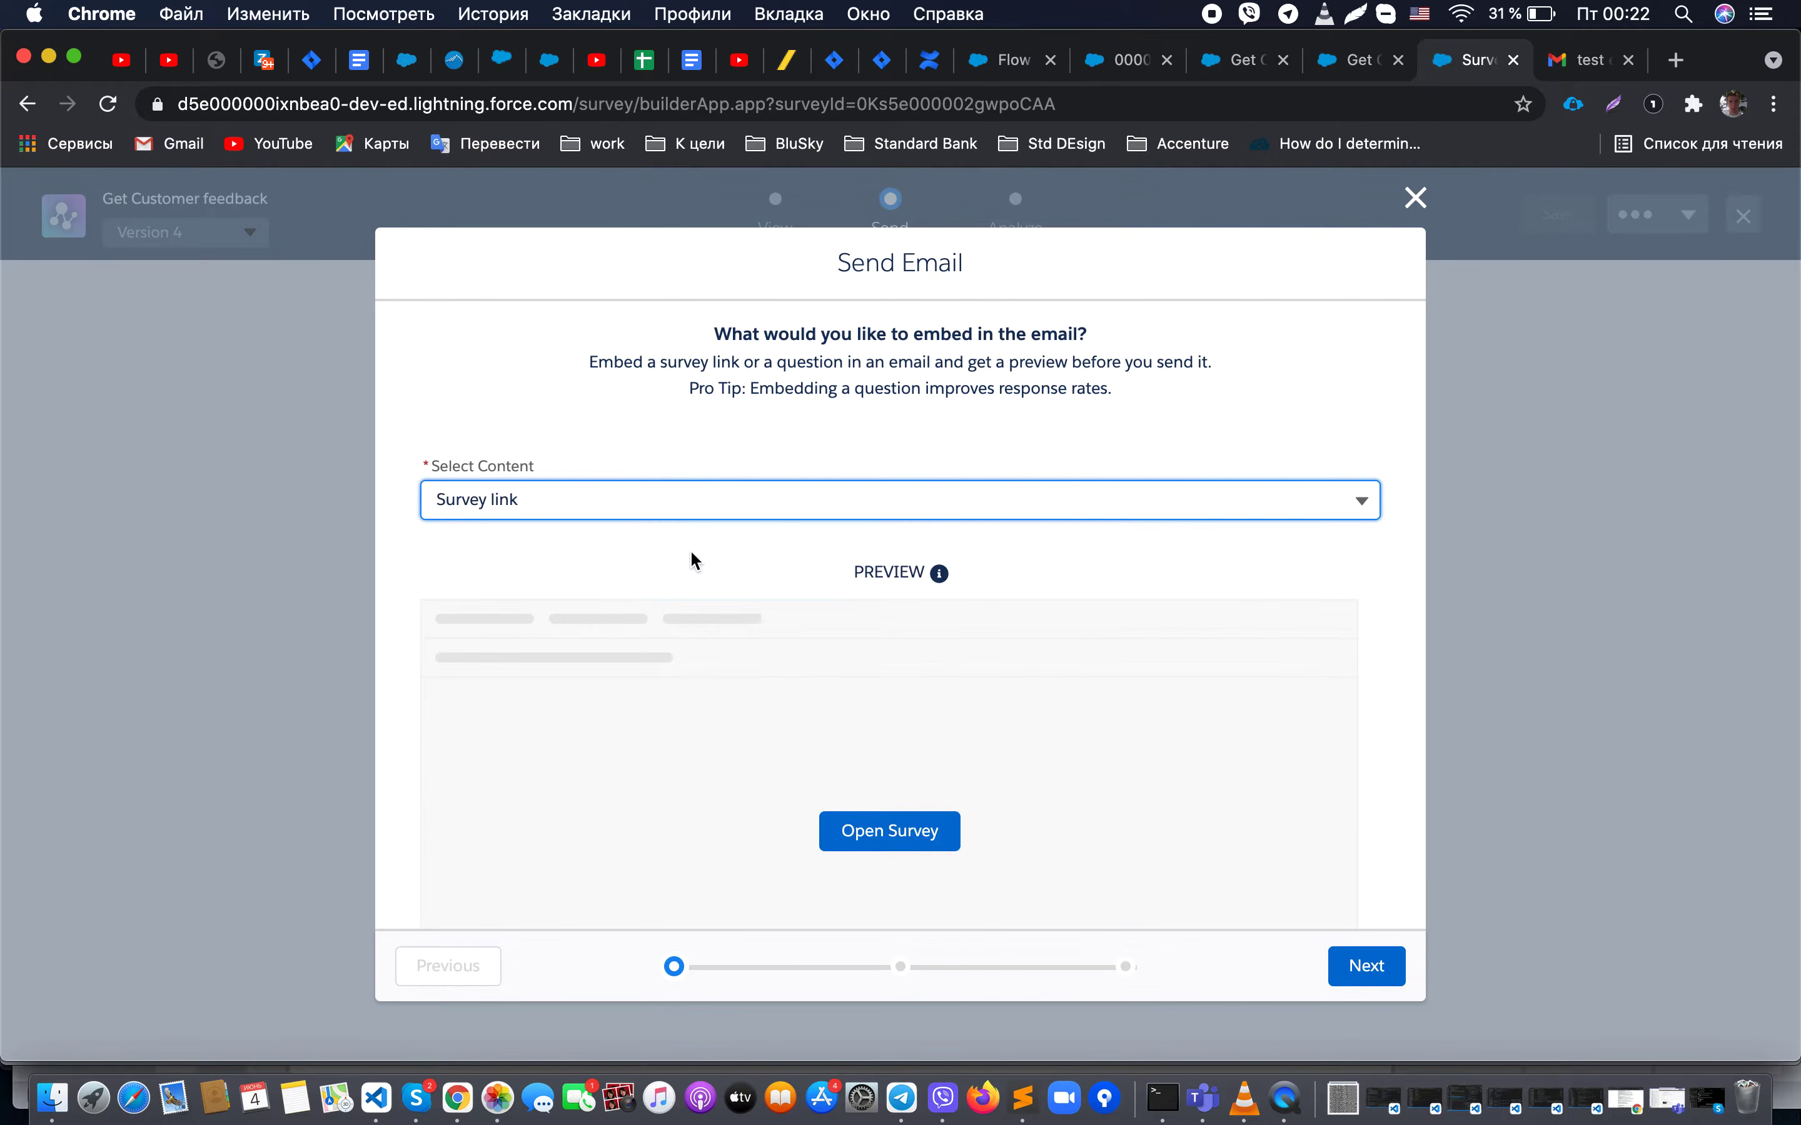
scroll(917, 759, "down", 3)
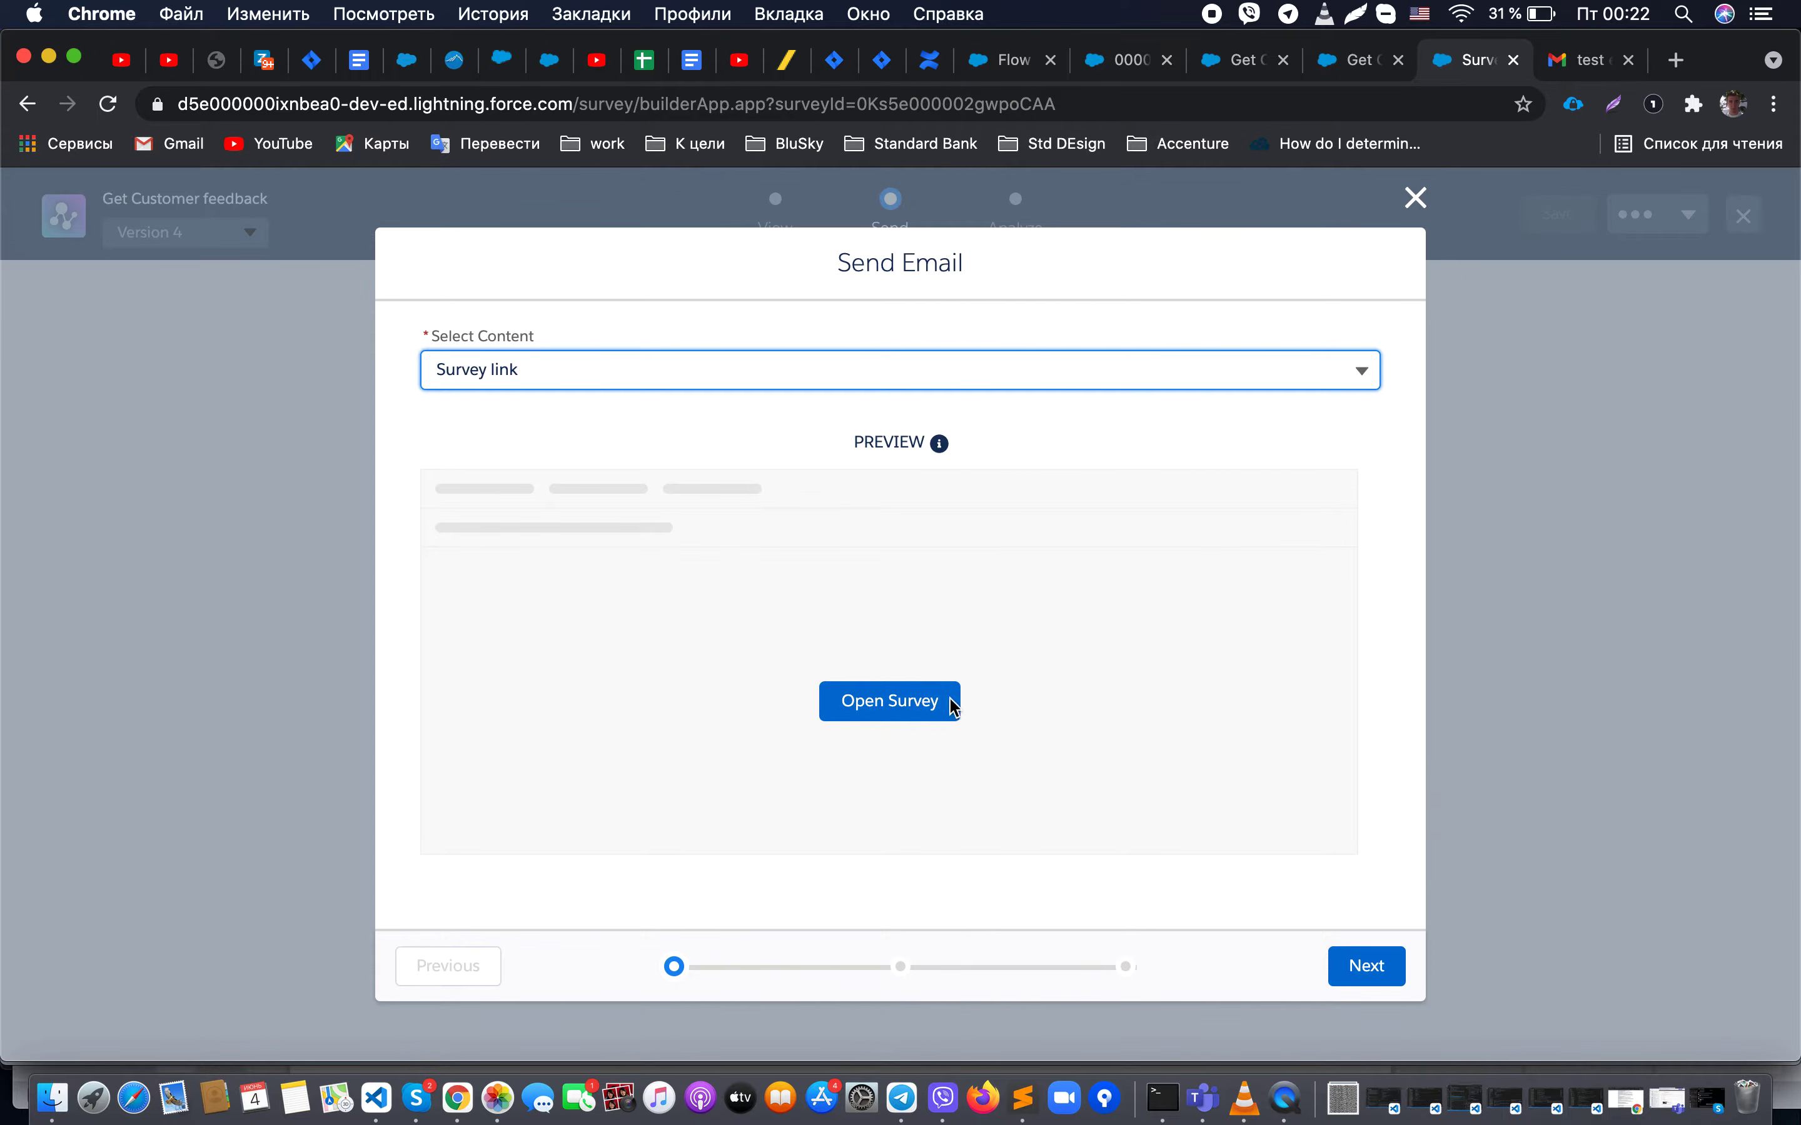
left_click(1367, 966)
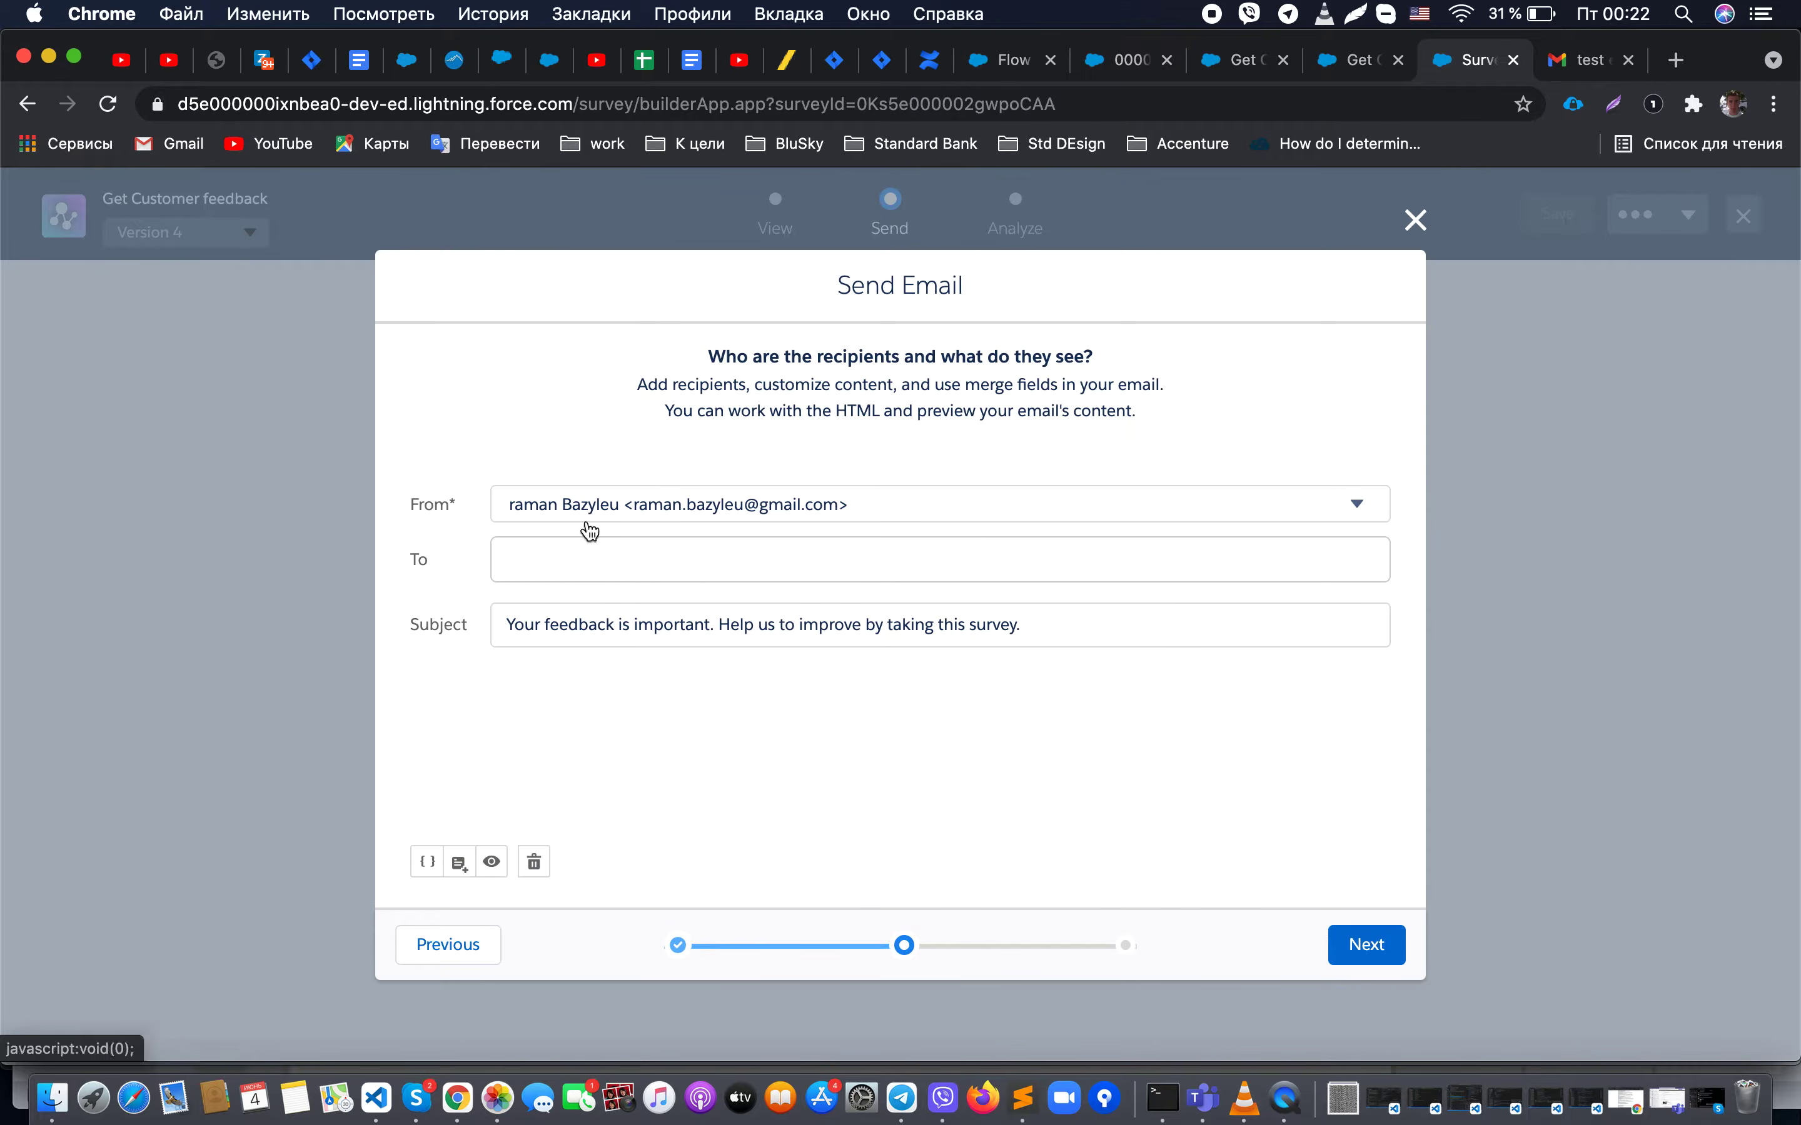
Step: Examine the survey email's recipient fields, subject and body text, and close it without sending
left_click(634, 732)
left_click(615, 770)
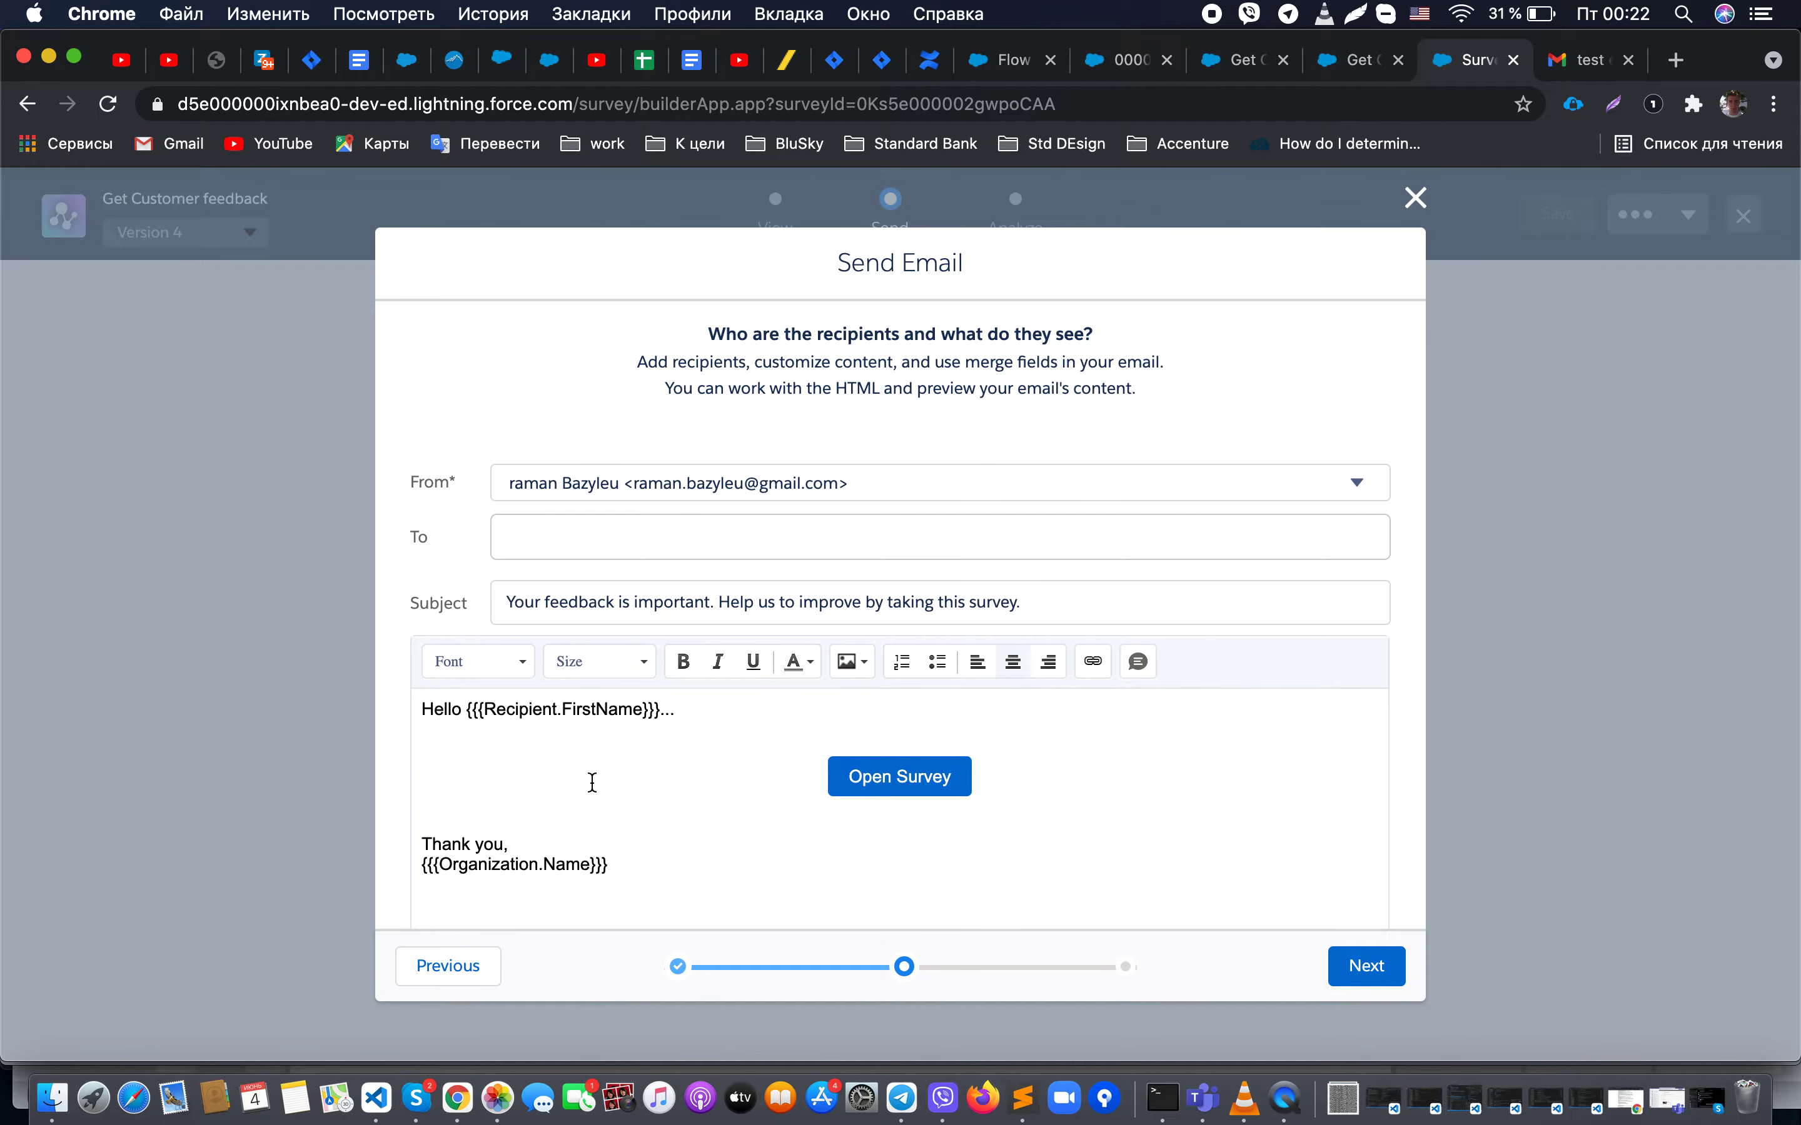
scroll(622, 816, "down", 3)
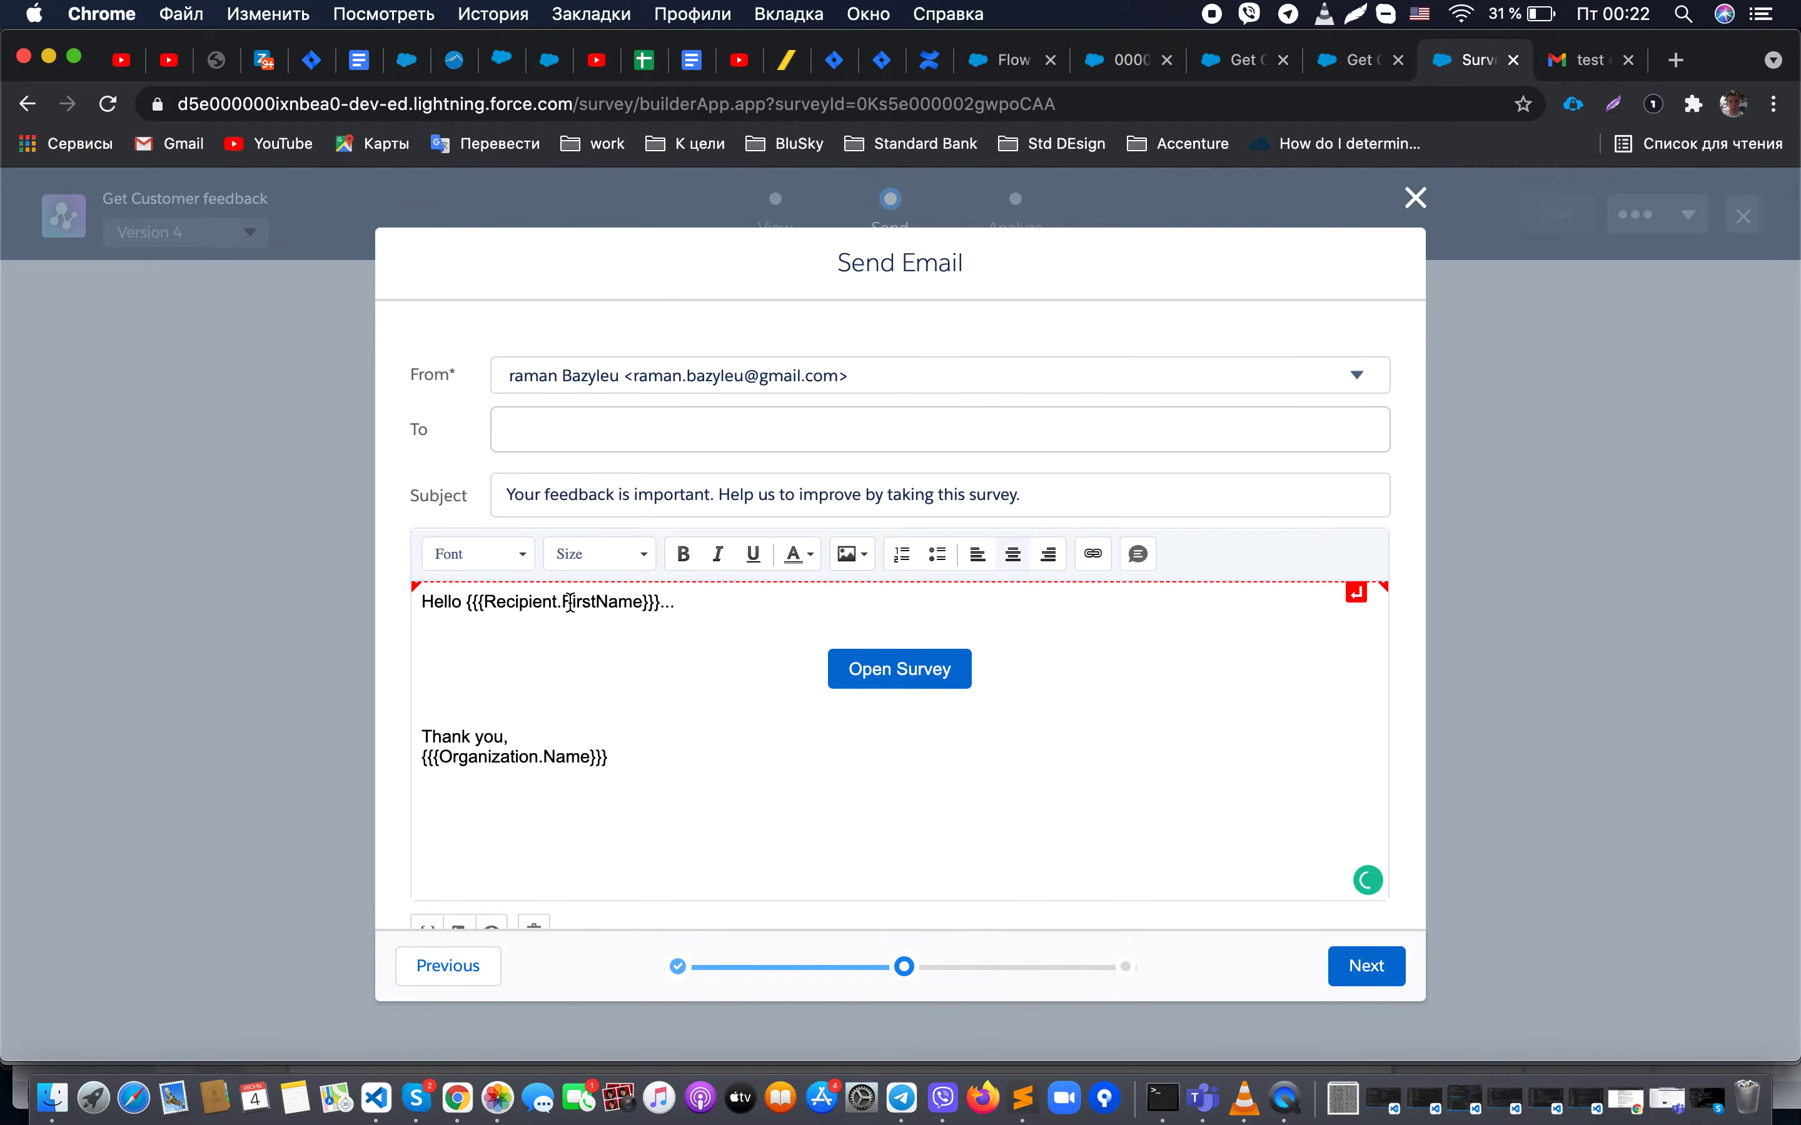
scroll(728, 769, "down", 1)
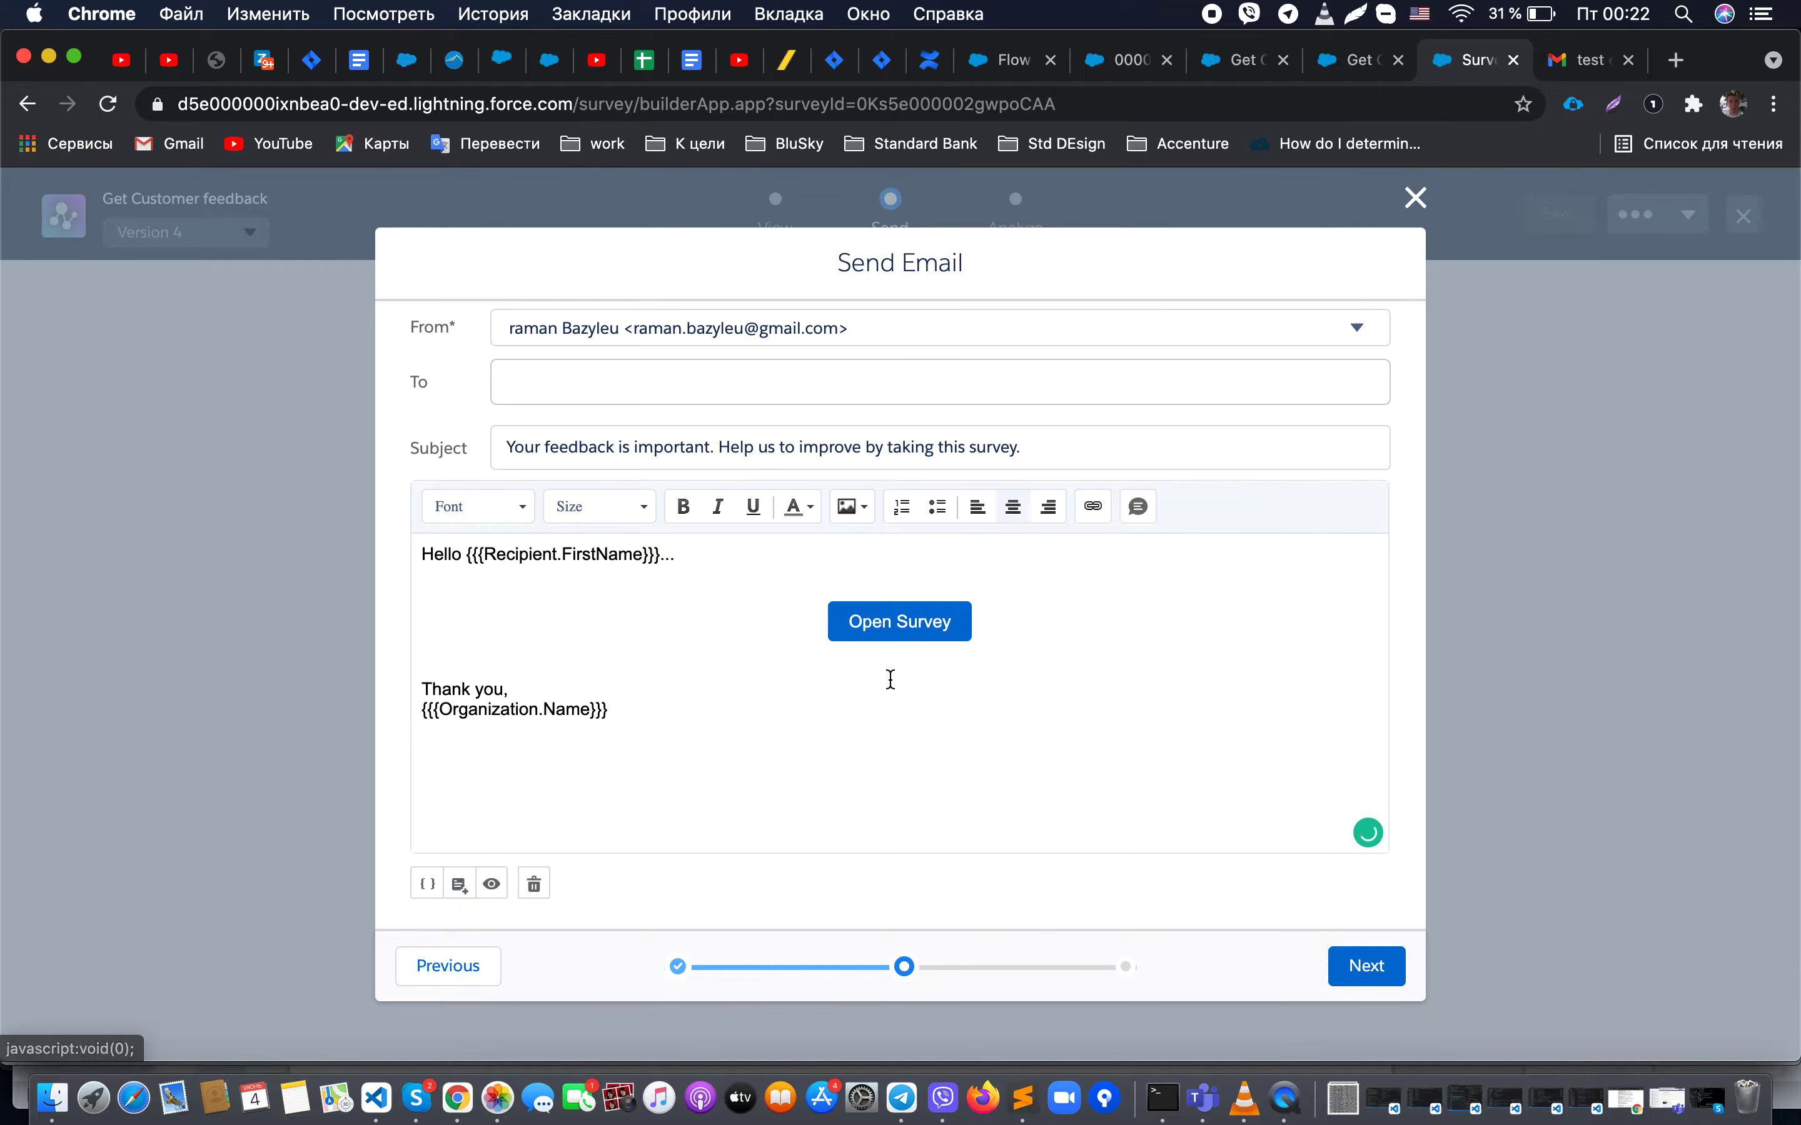
scroll(1206, 742, "up", 4)
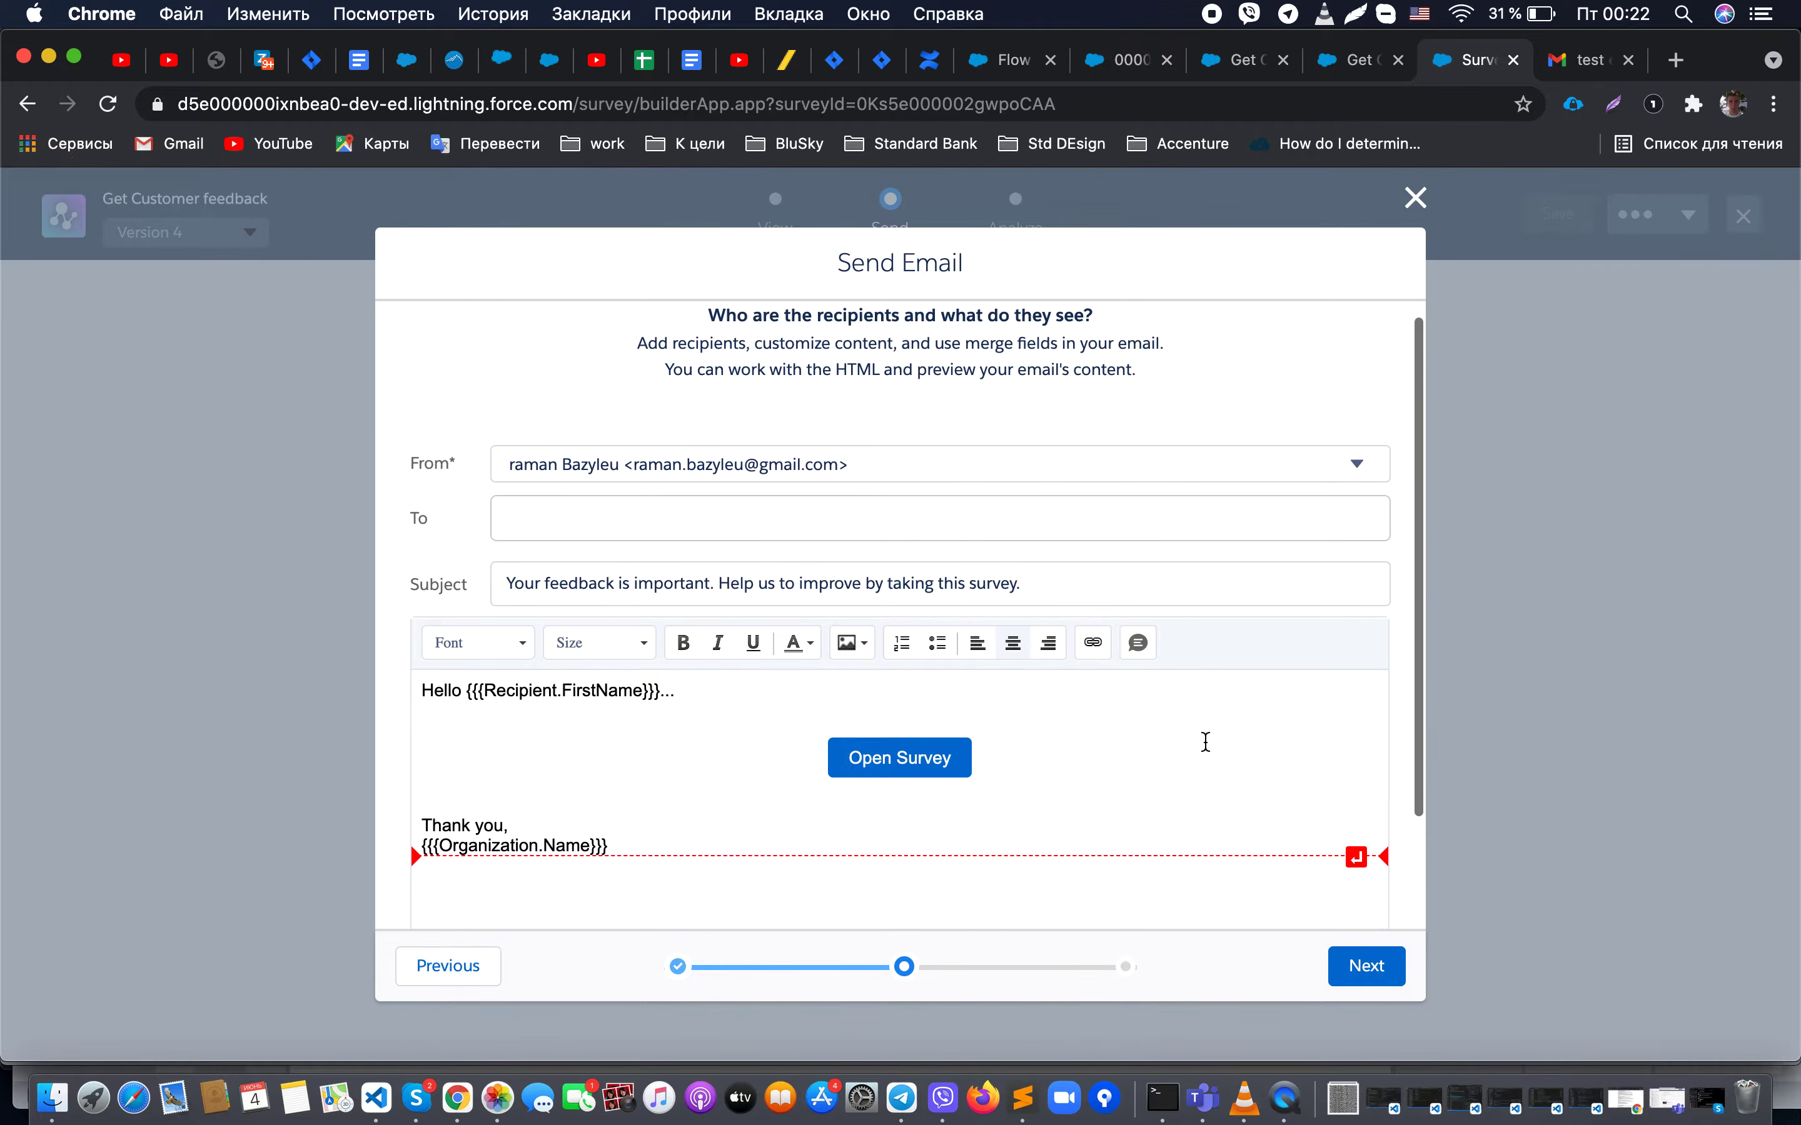
left_click(1414, 198)
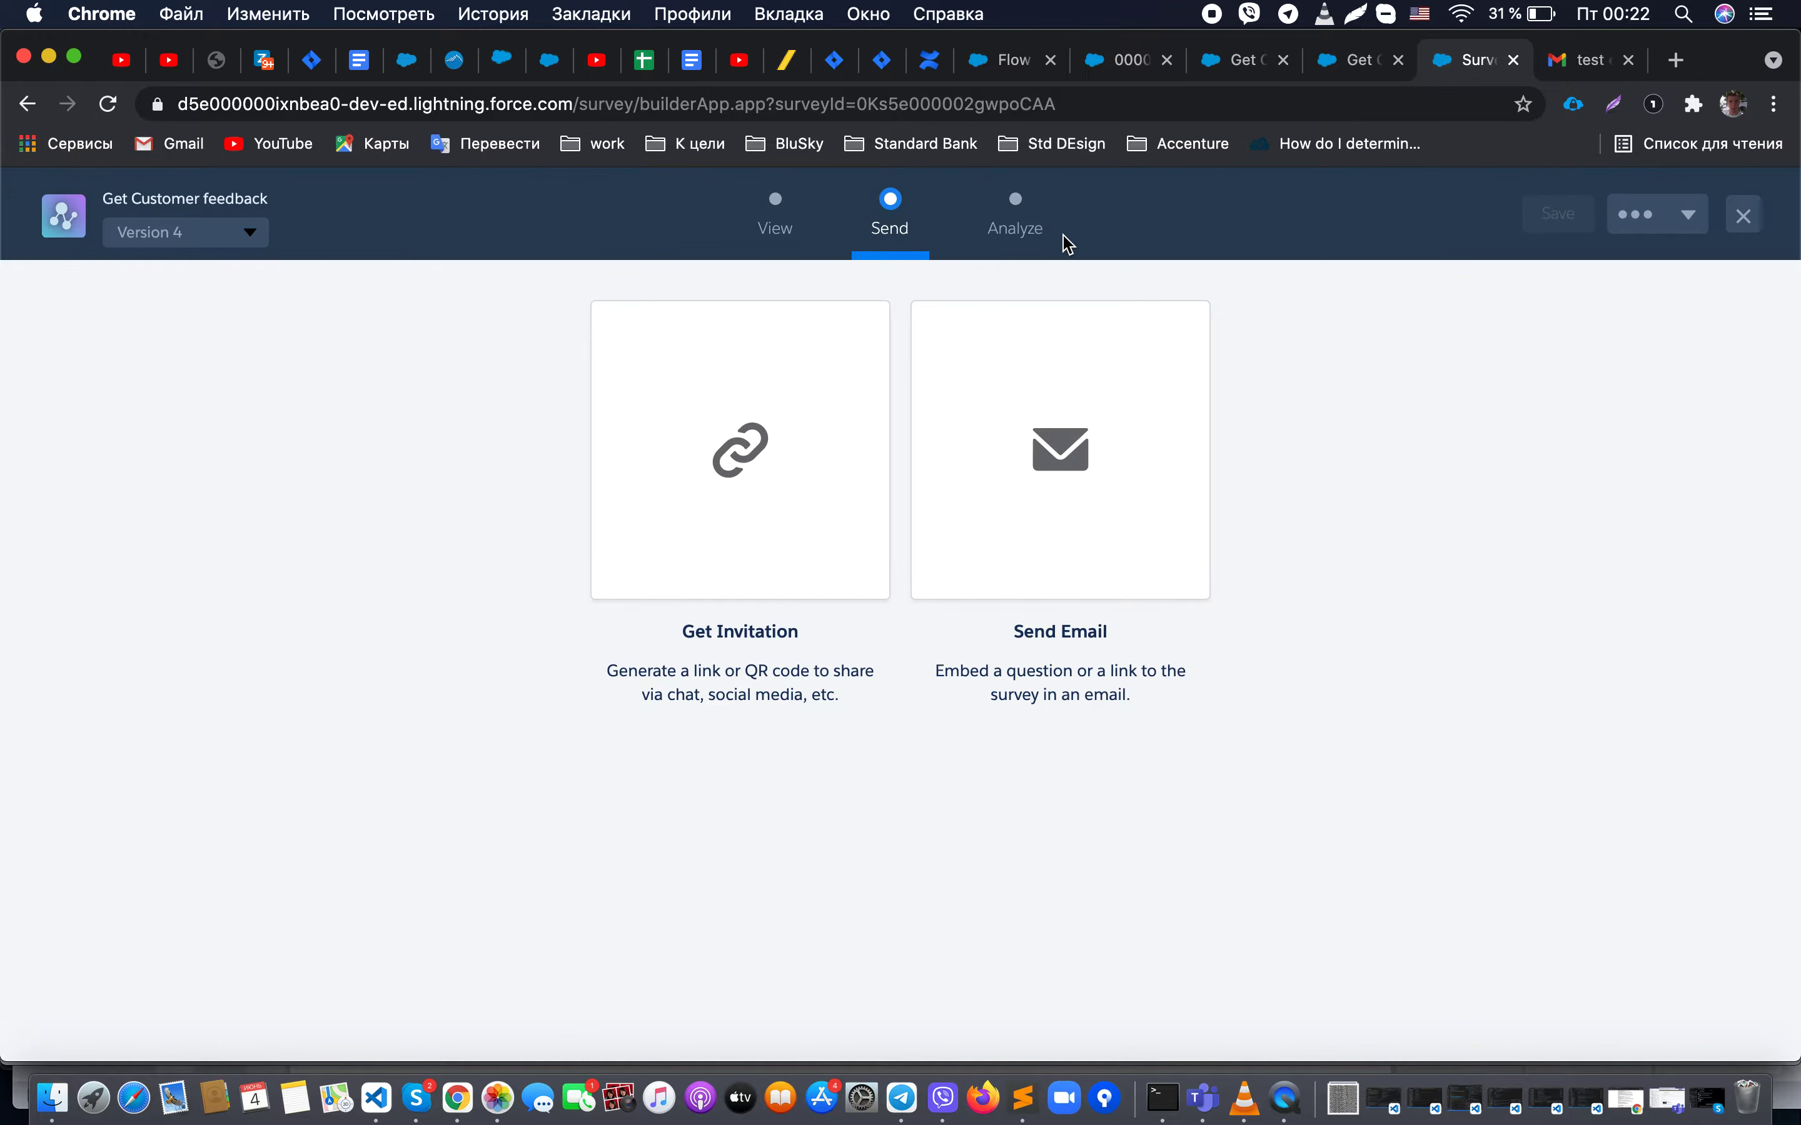
Step: Open the survey's response analysis and refresh its metrics
left_click(1021, 240)
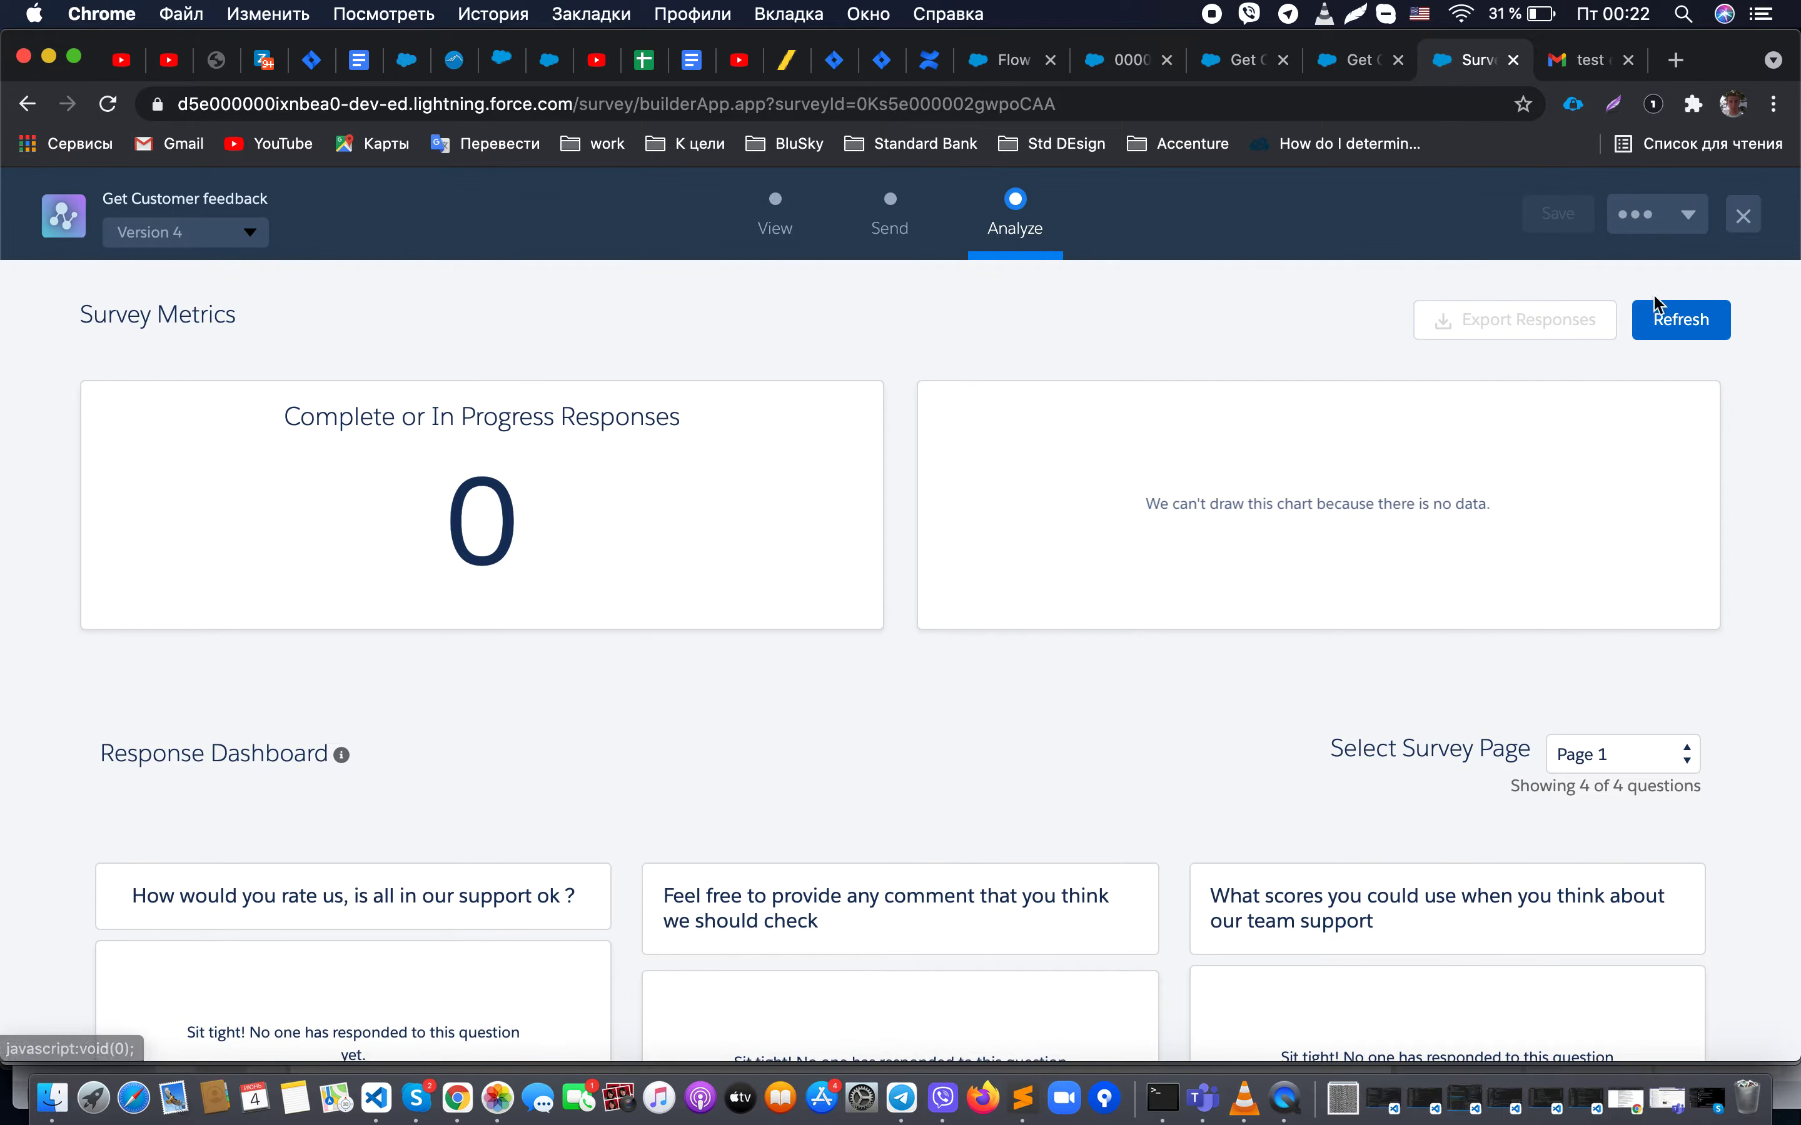
left_click(1689, 325)
left_click(1688, 329)
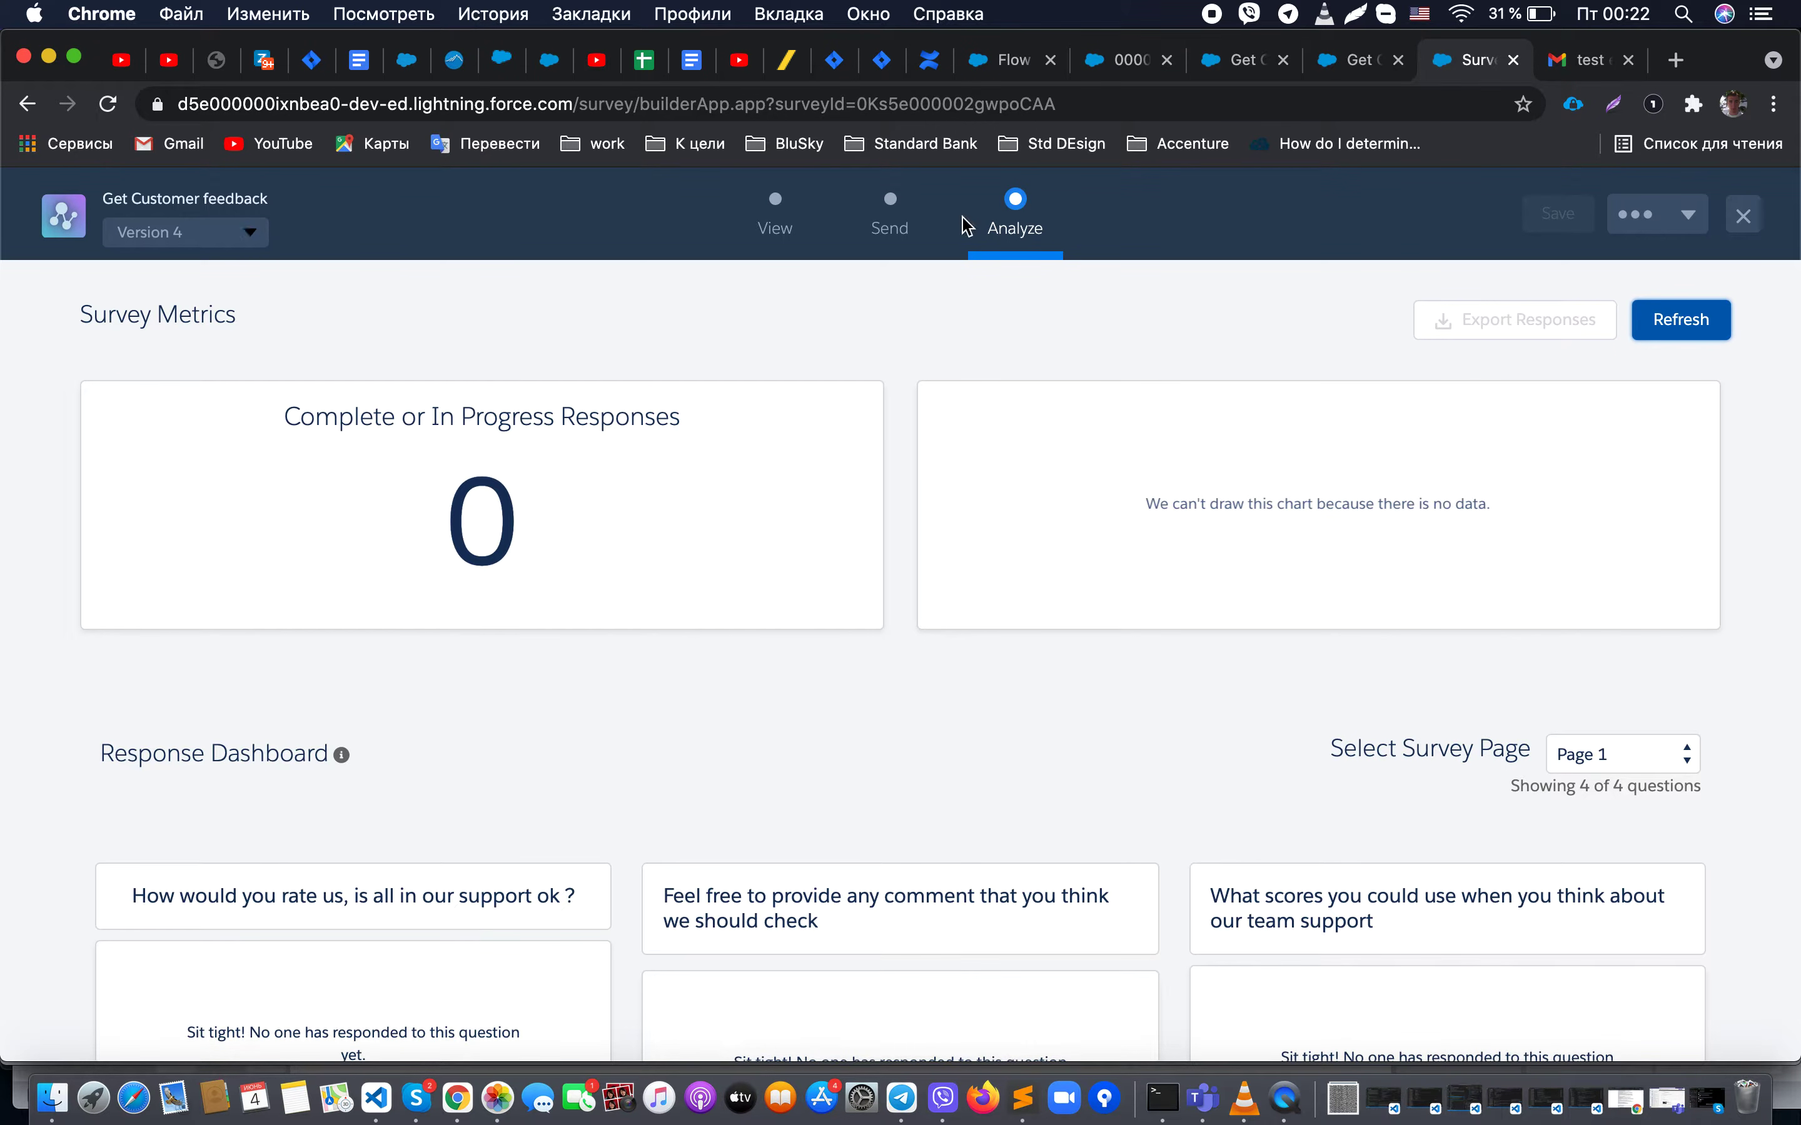
Step: Copy the invitation link for participants in the company and open it in a new browser tab
left_click(892, 228)
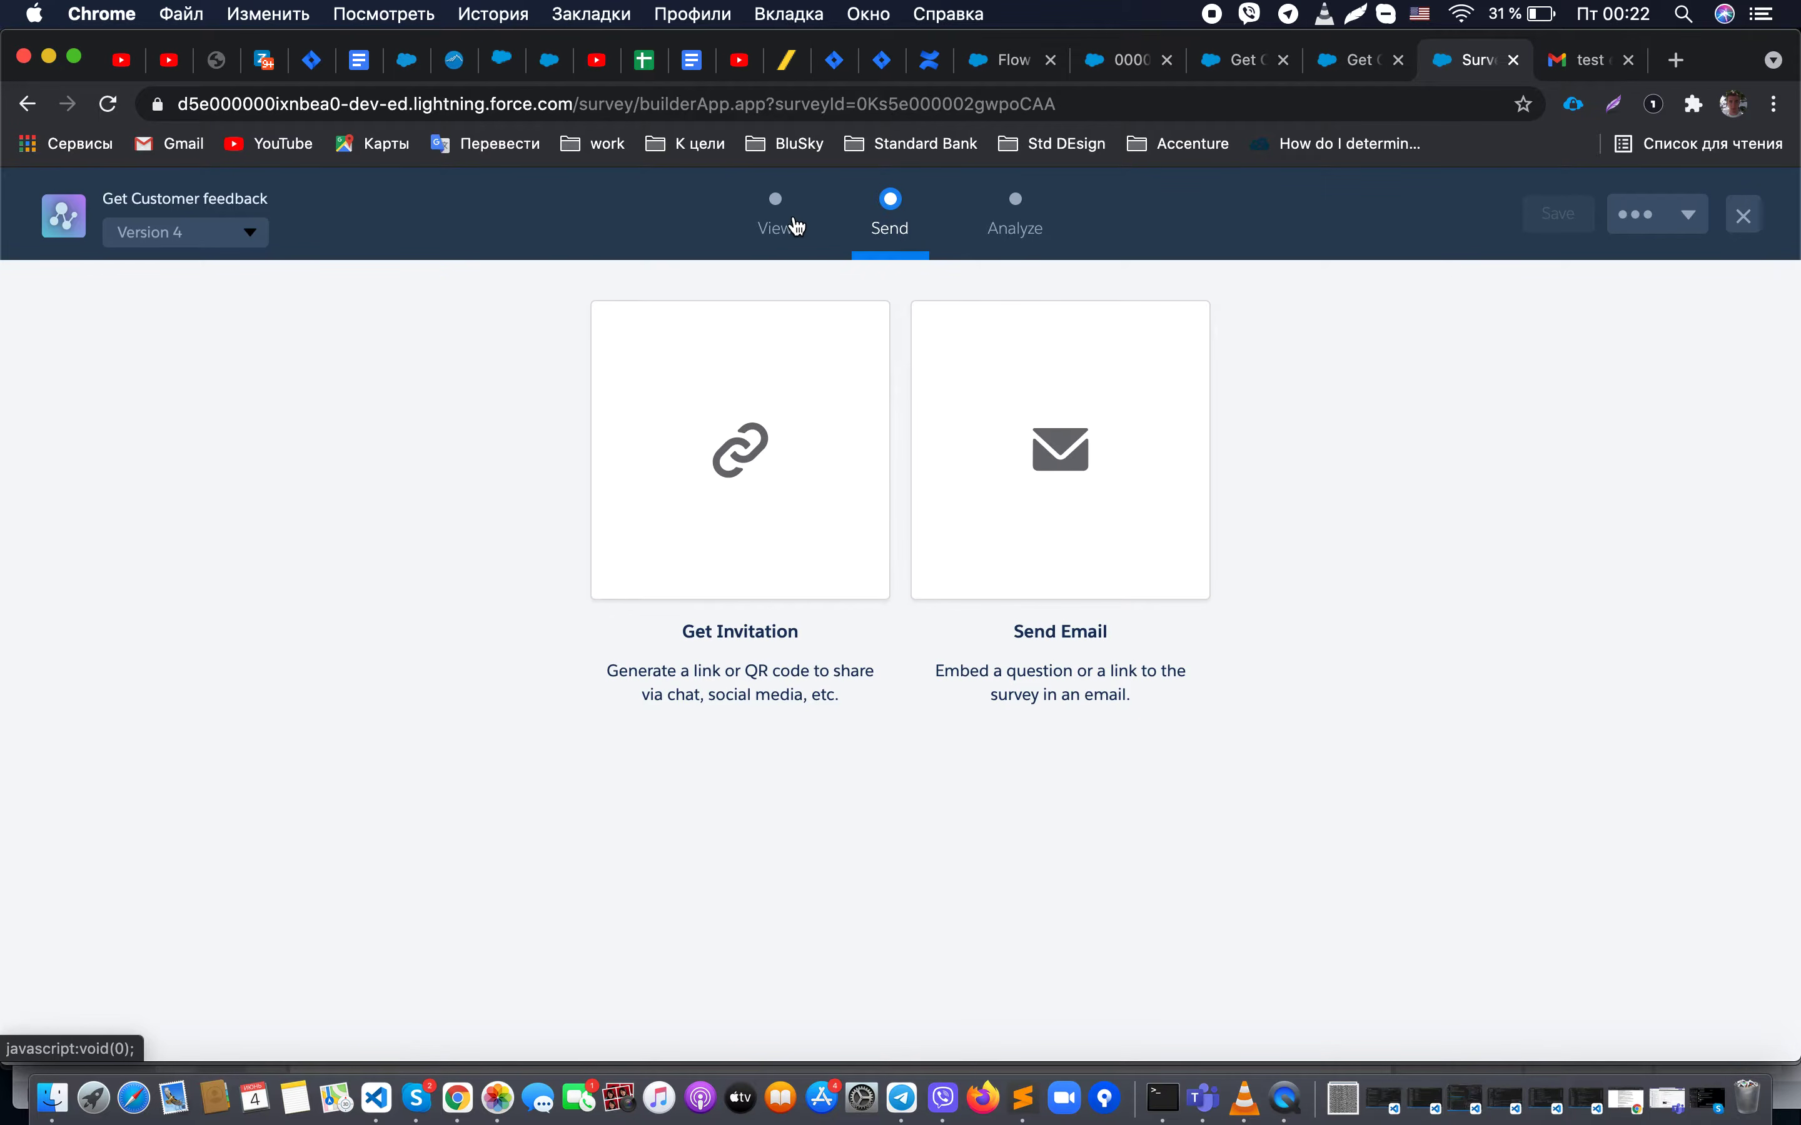
left_click(788, 351)
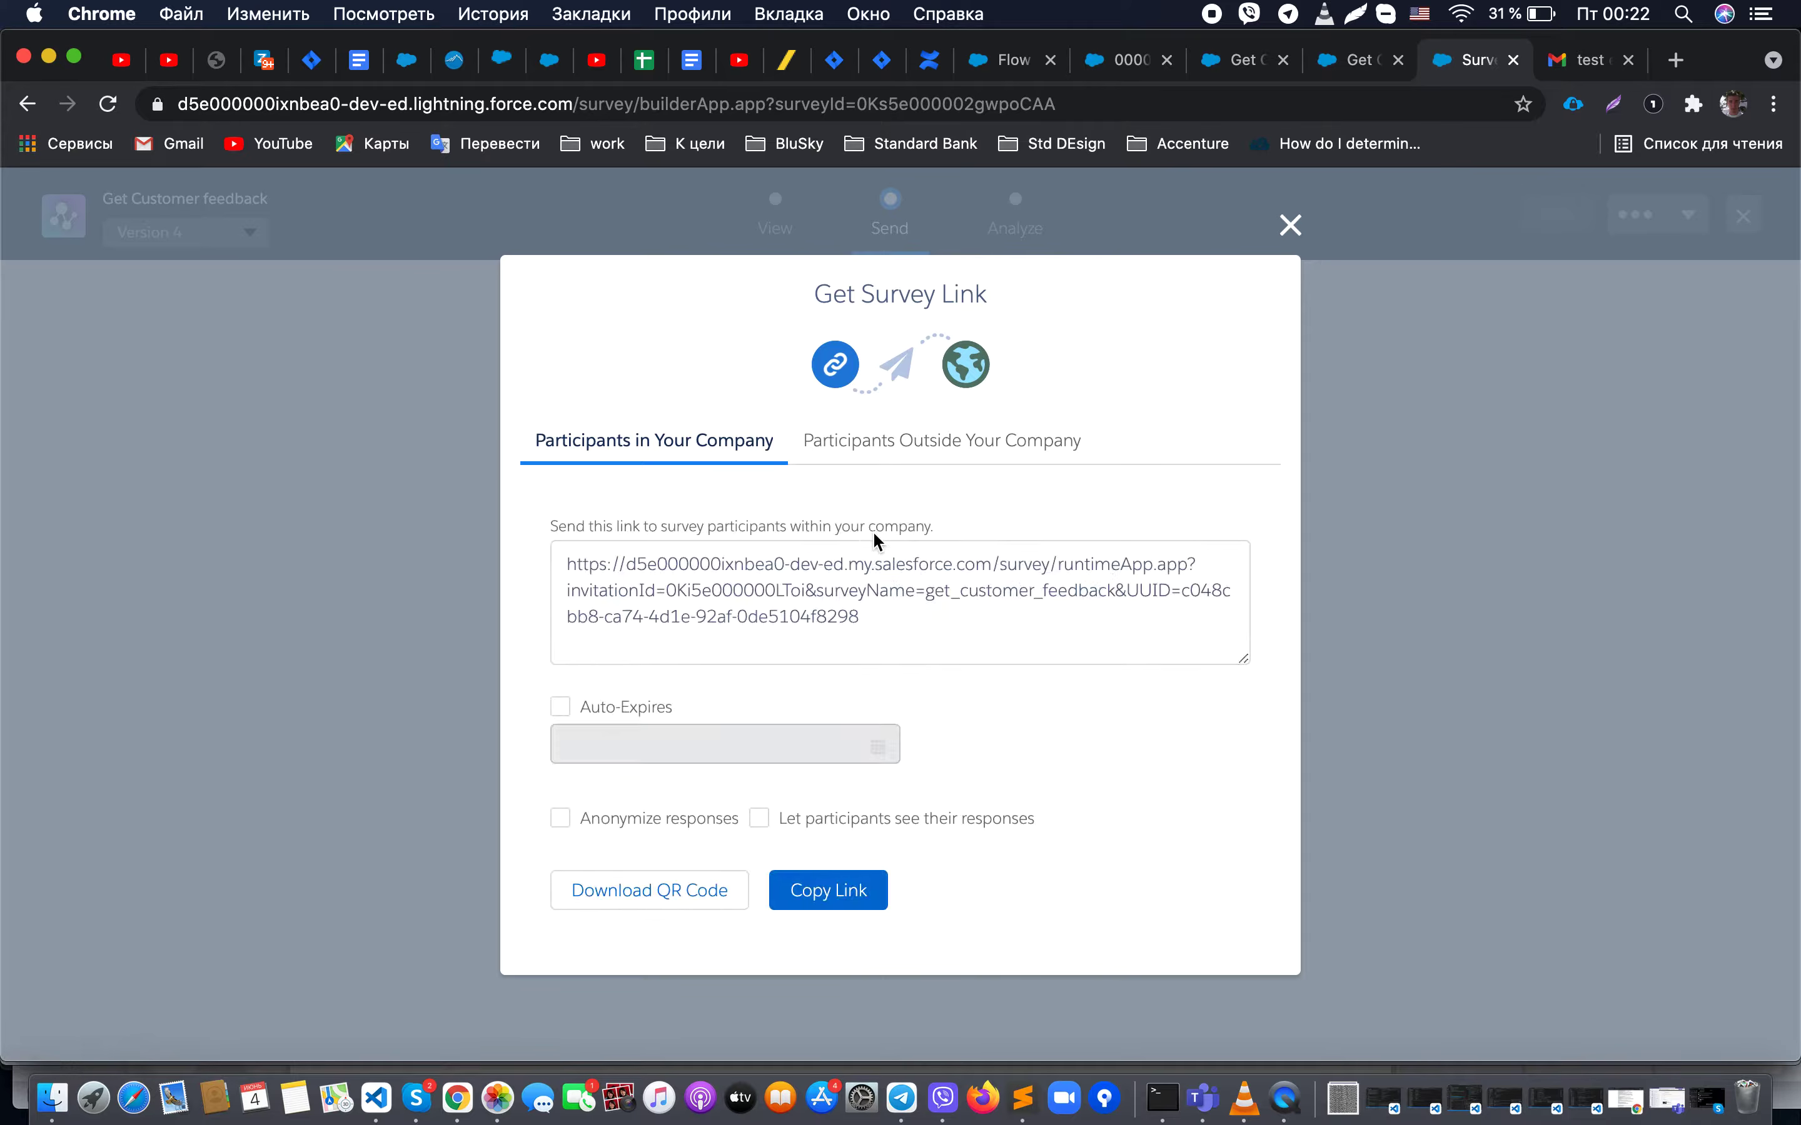
triple_click(908, 634)
key("super+c")
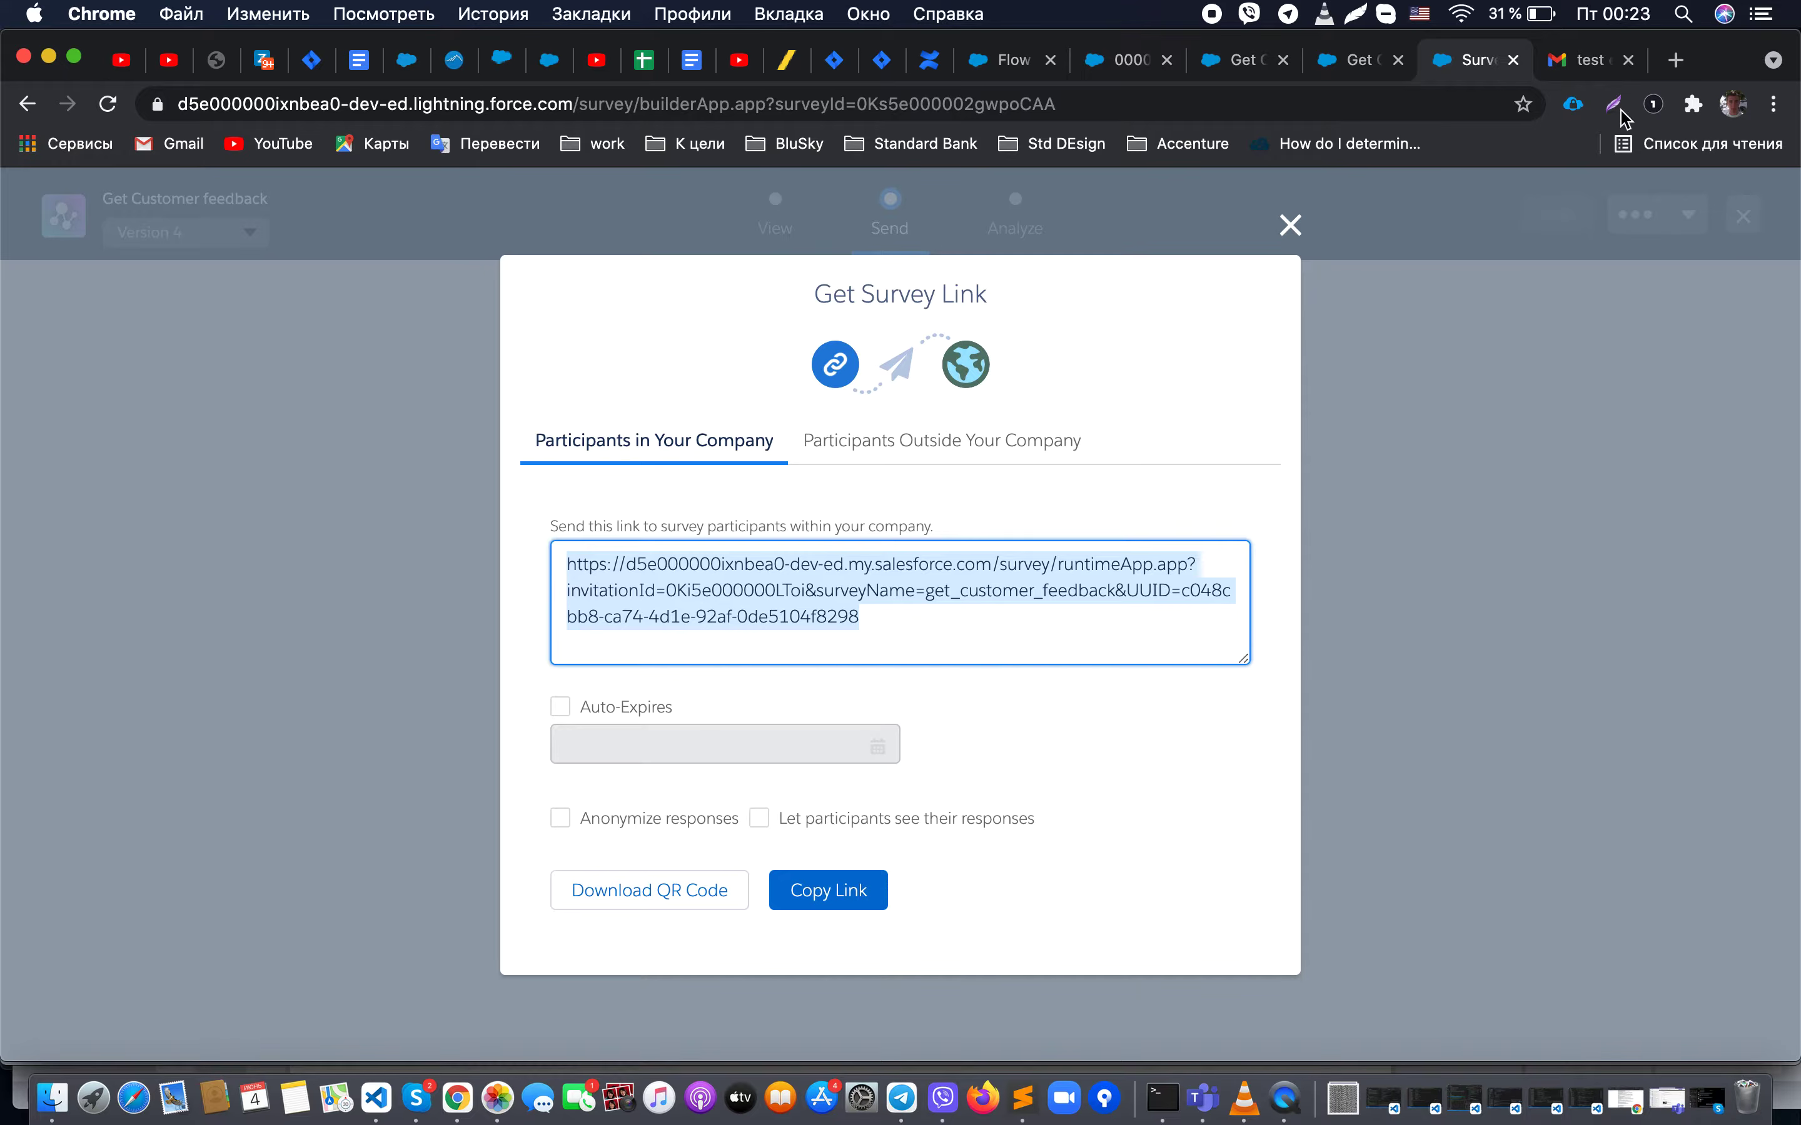
left_click(1672, 70)
key("super+v")
key("Return")
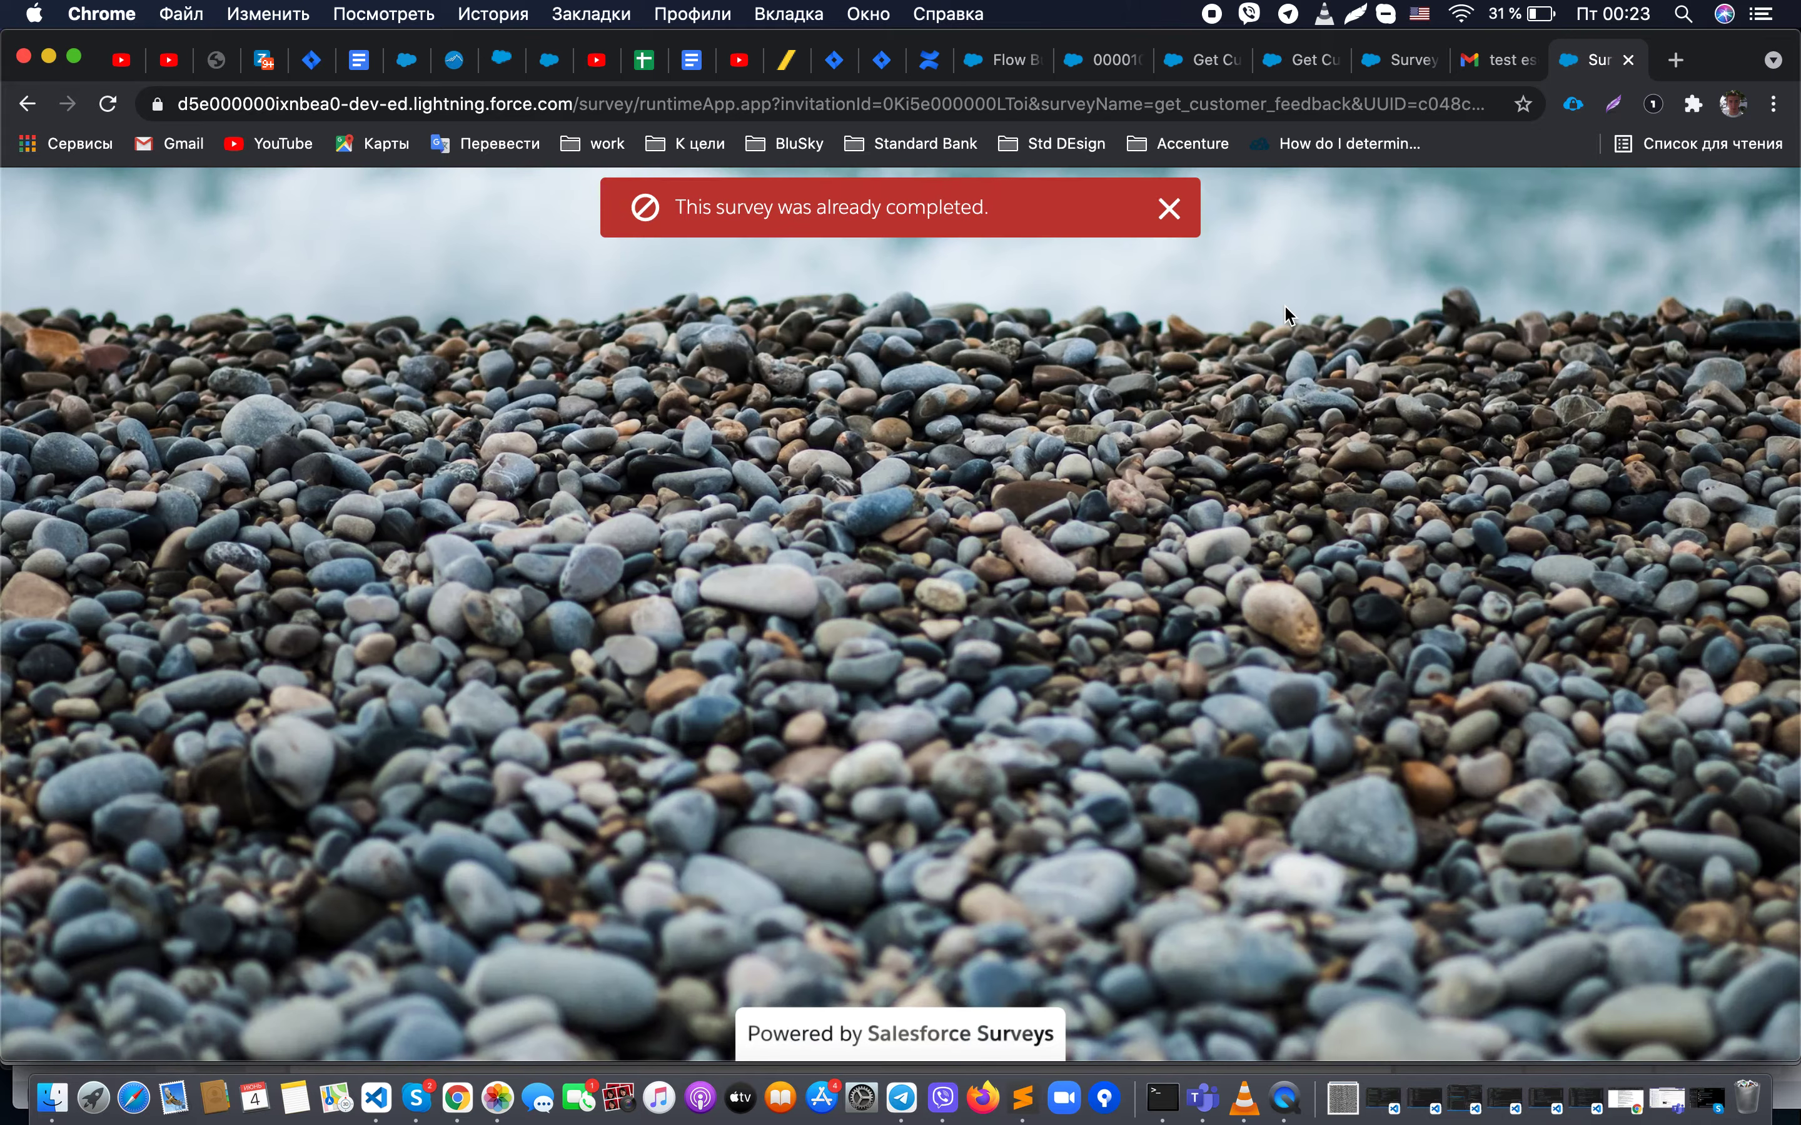
Step: Return to the survey builder, close the link dialog and start a survey email with Survey link content, continuing to the recipients page
left_click(1401, 61)
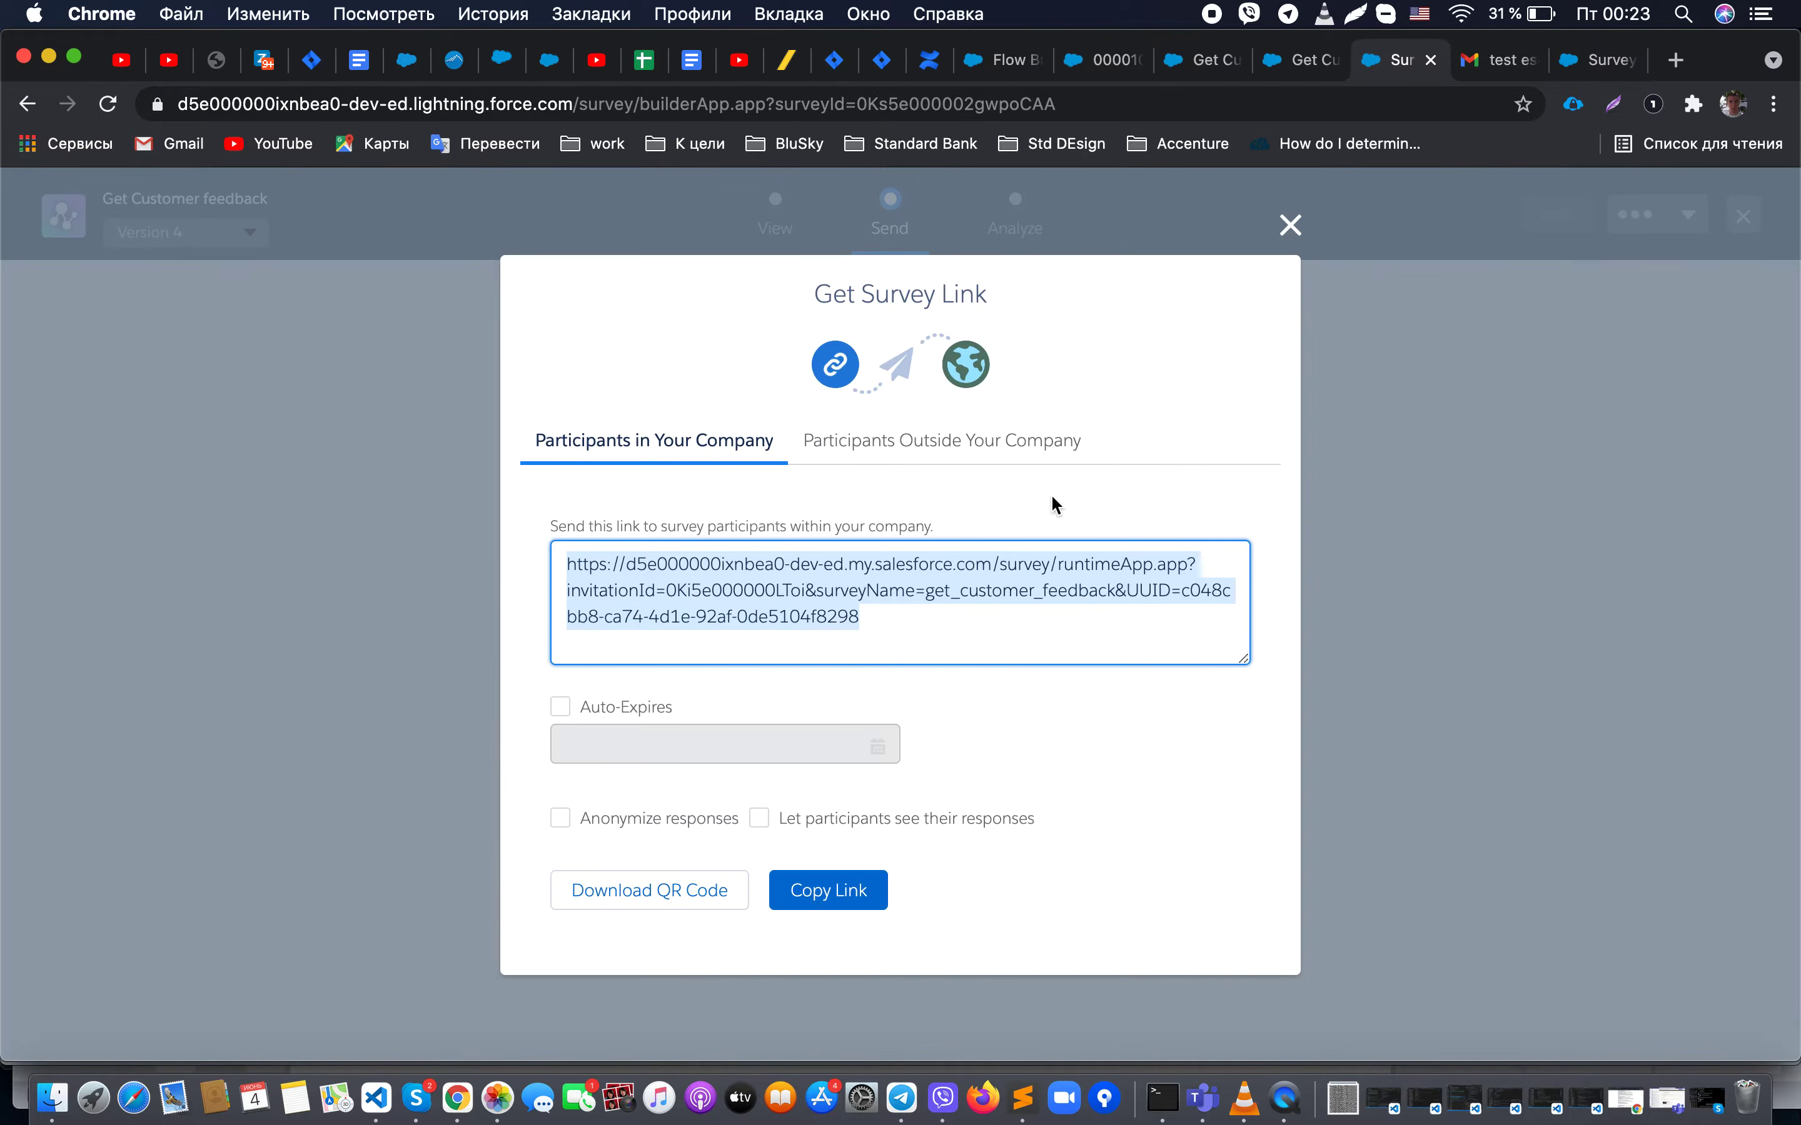
left_click(1291, 225)
left_click(1096, 469)
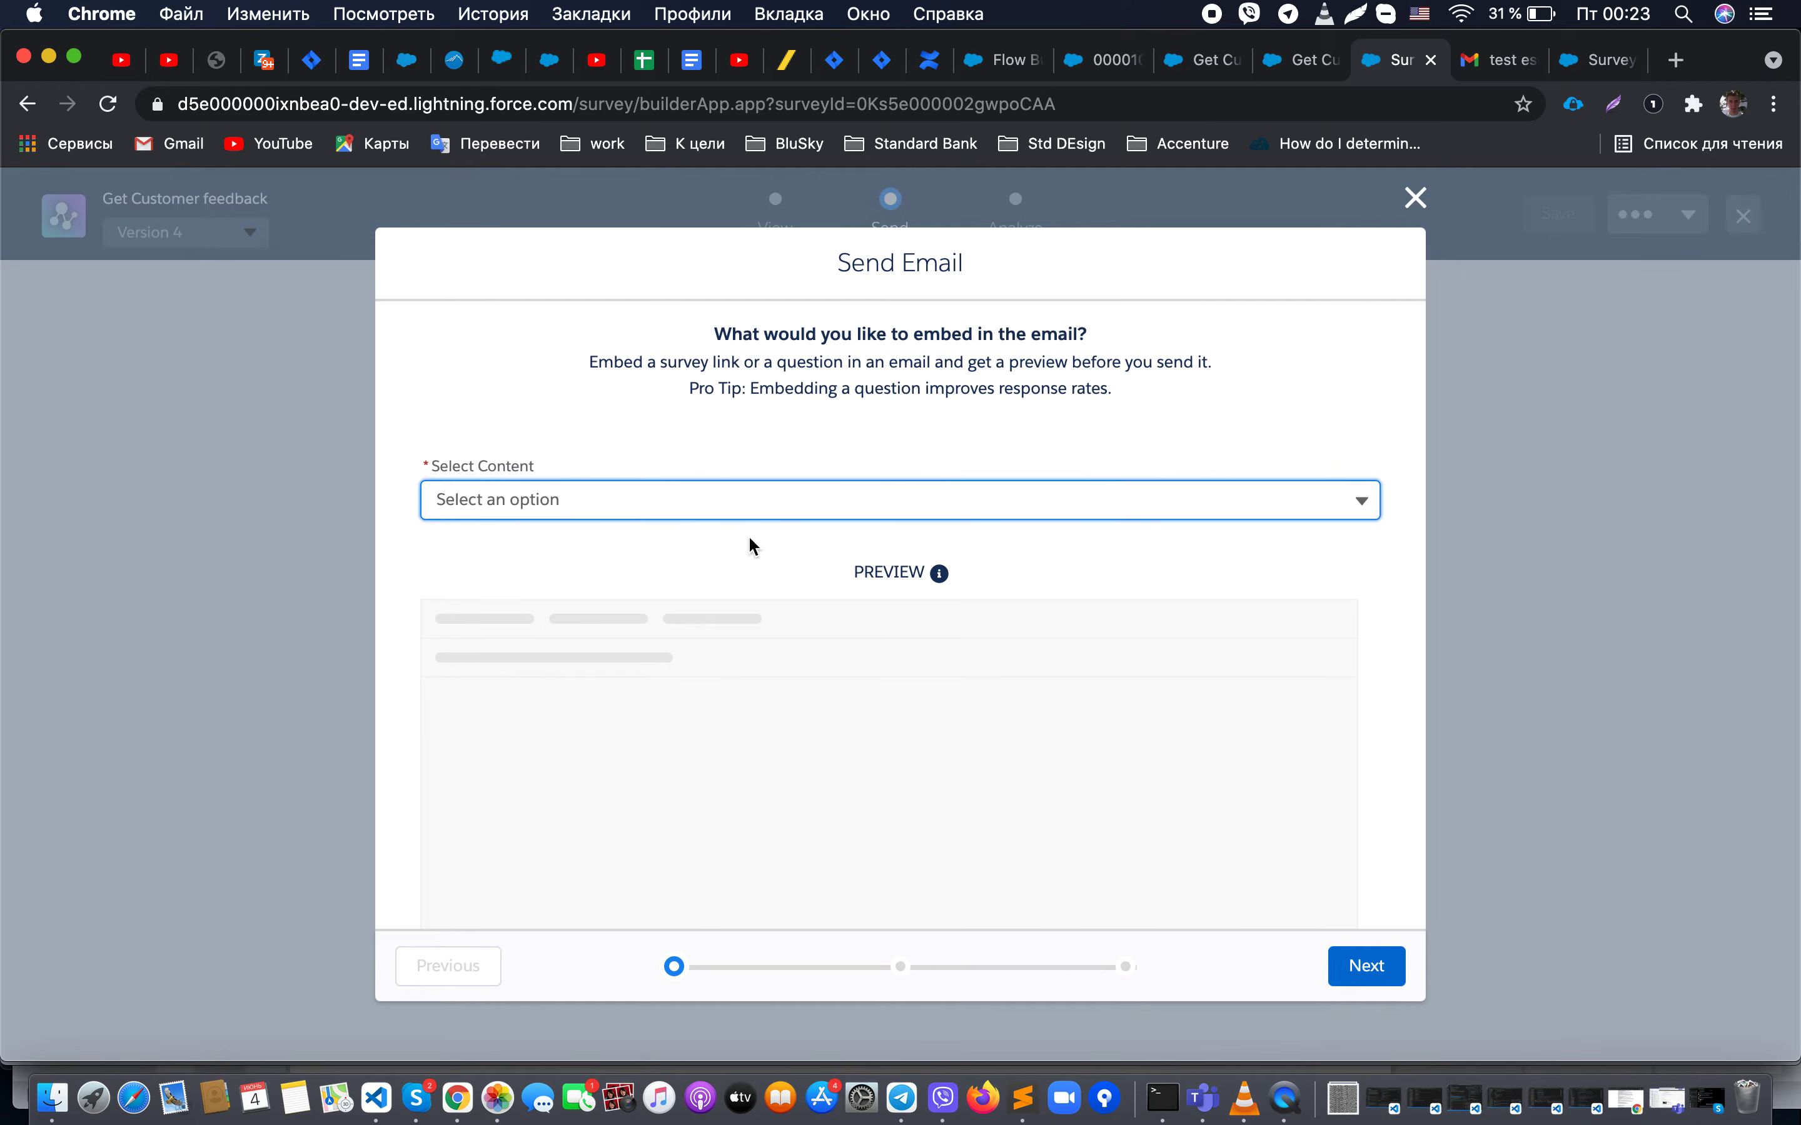
left_click(682, 509)
left_click(661, 553)
left_click(1366, 966)
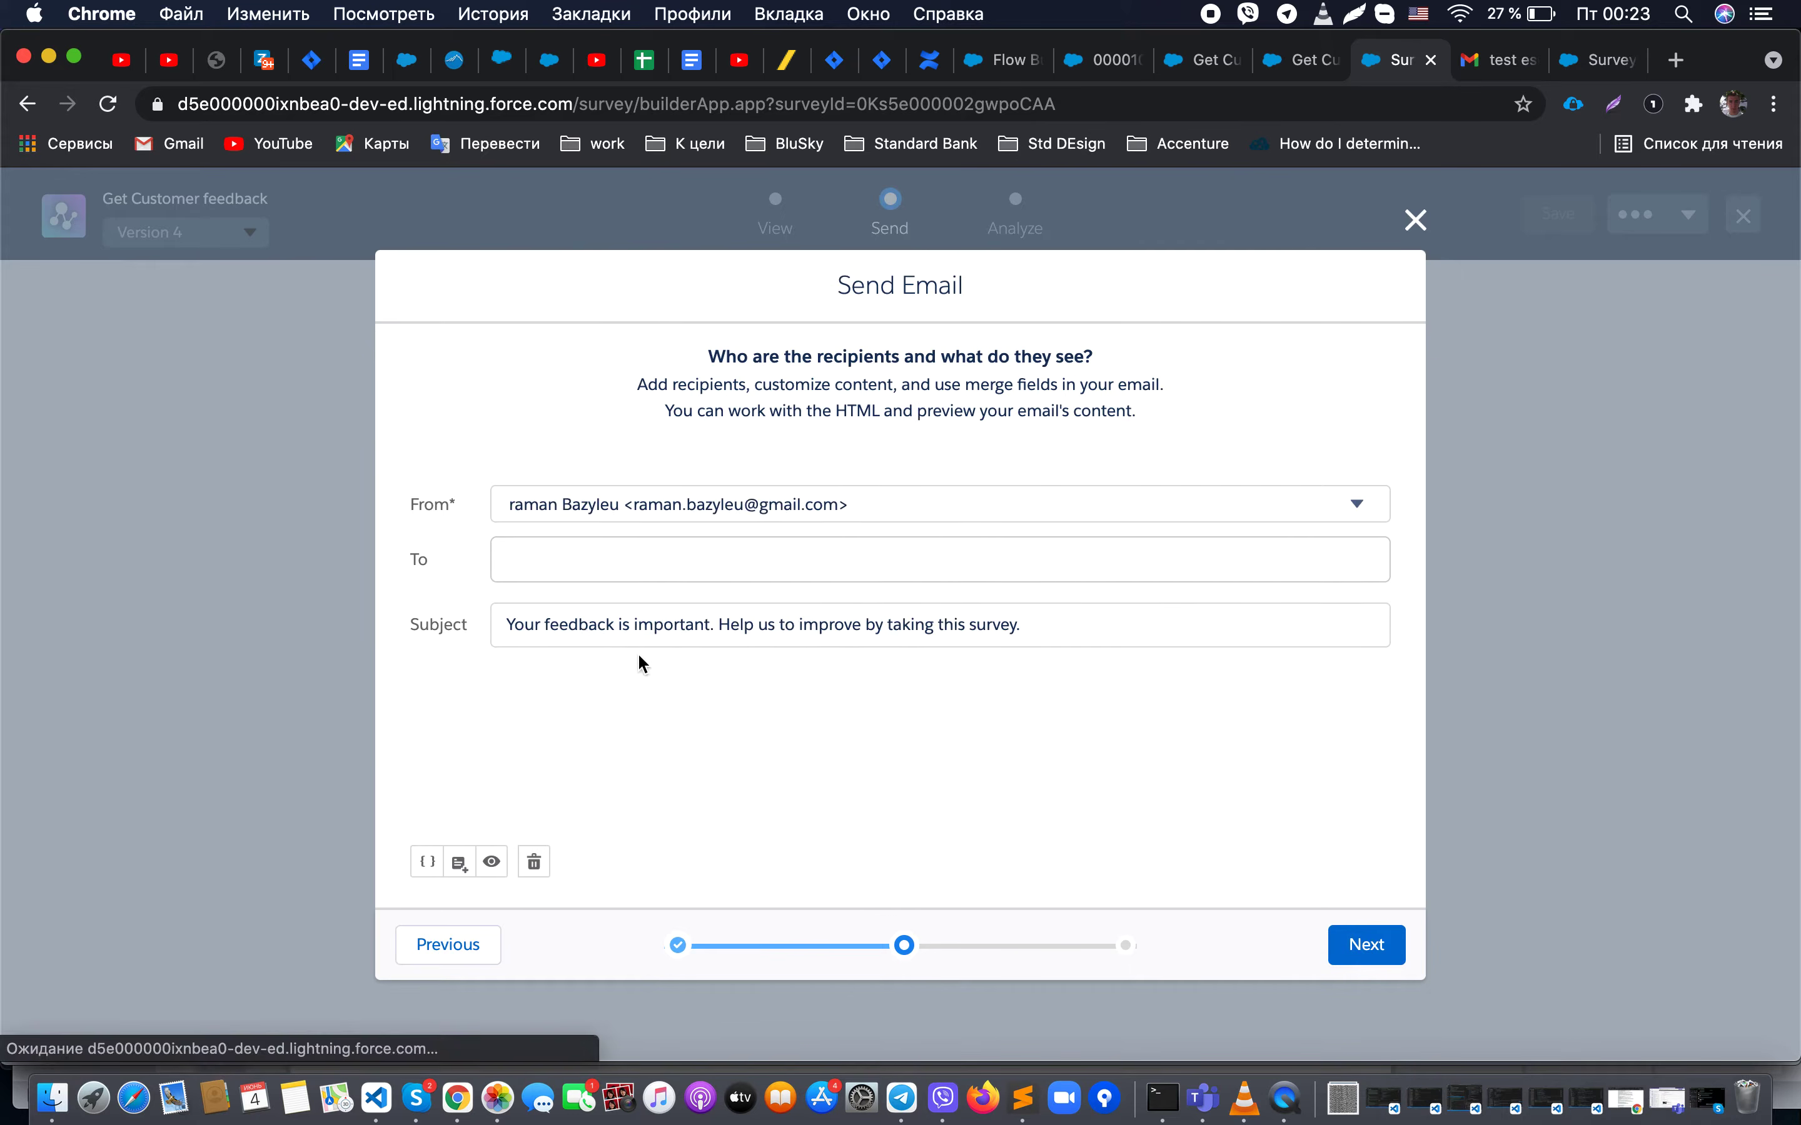
Step: Add the sender's own user record, not the contact, as the survey email's recipient and continue to the invitation preferences
type("roman")
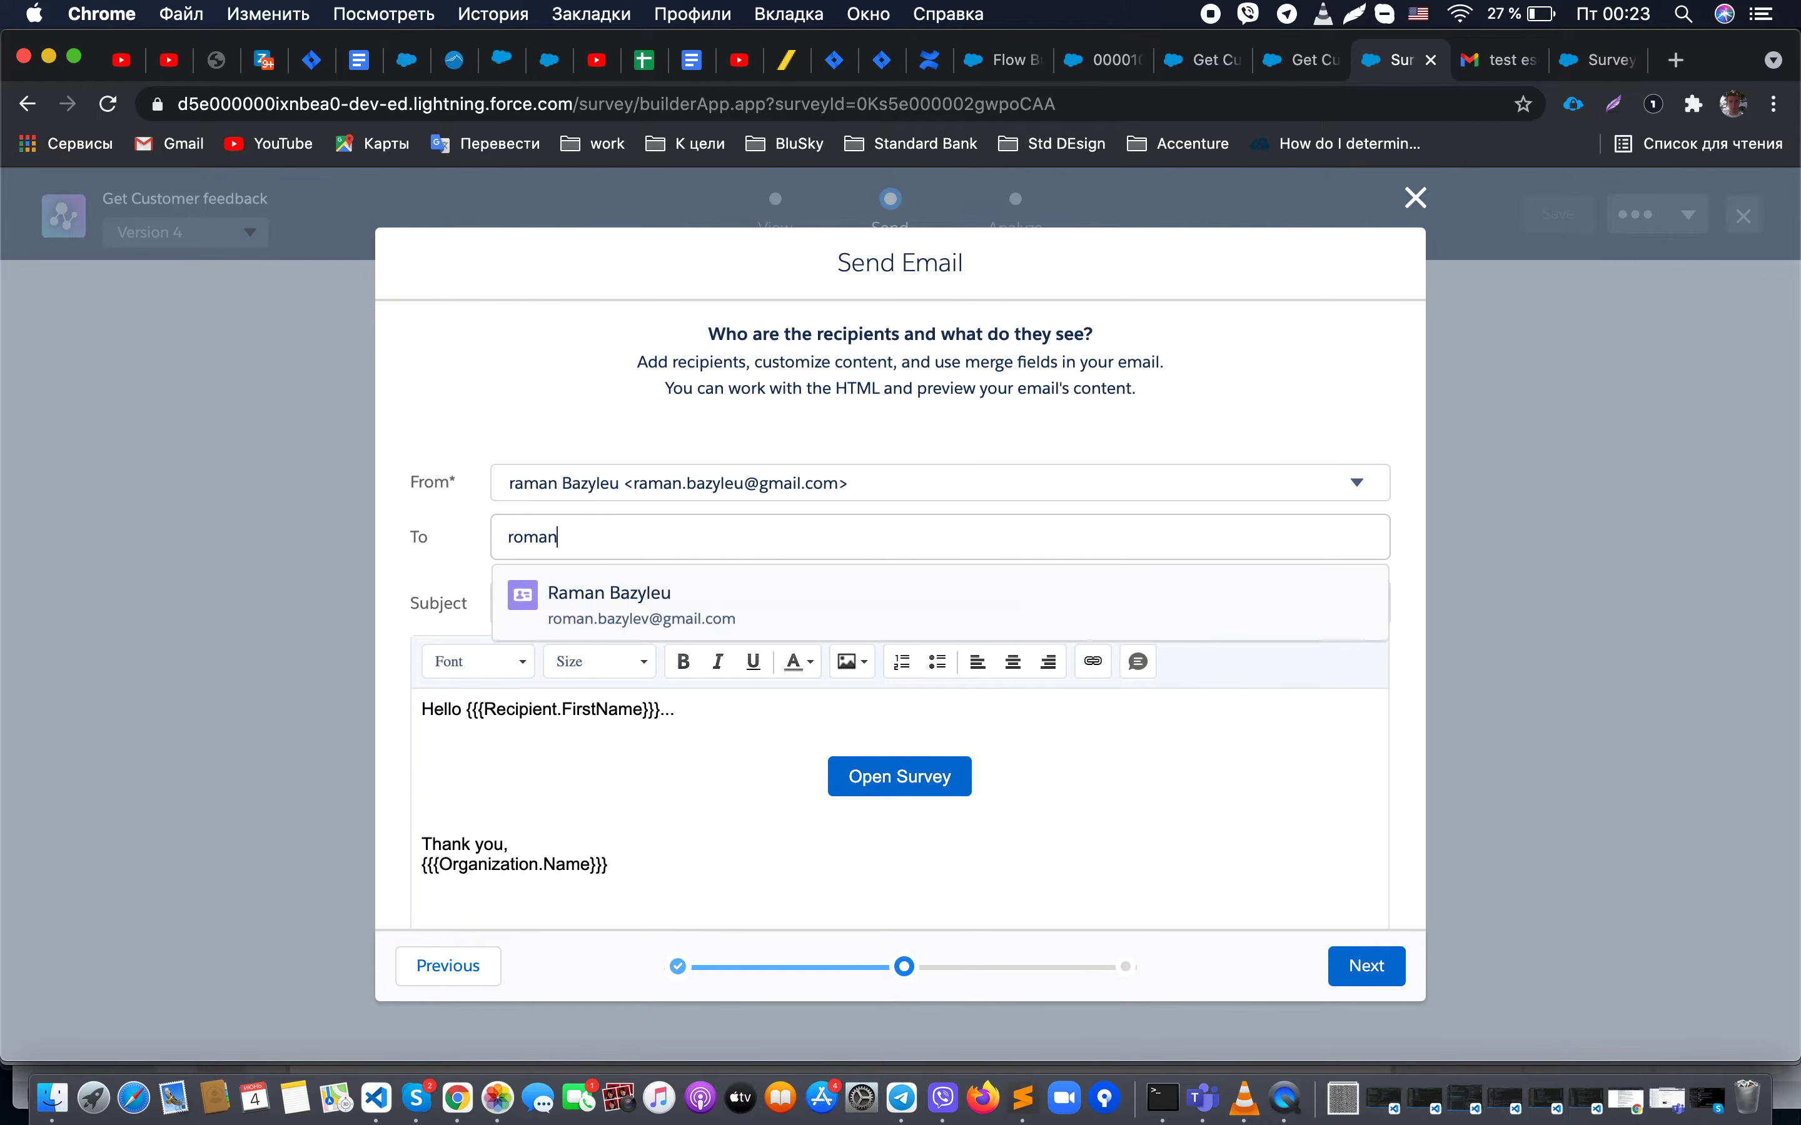
key("super+a")
type("r")
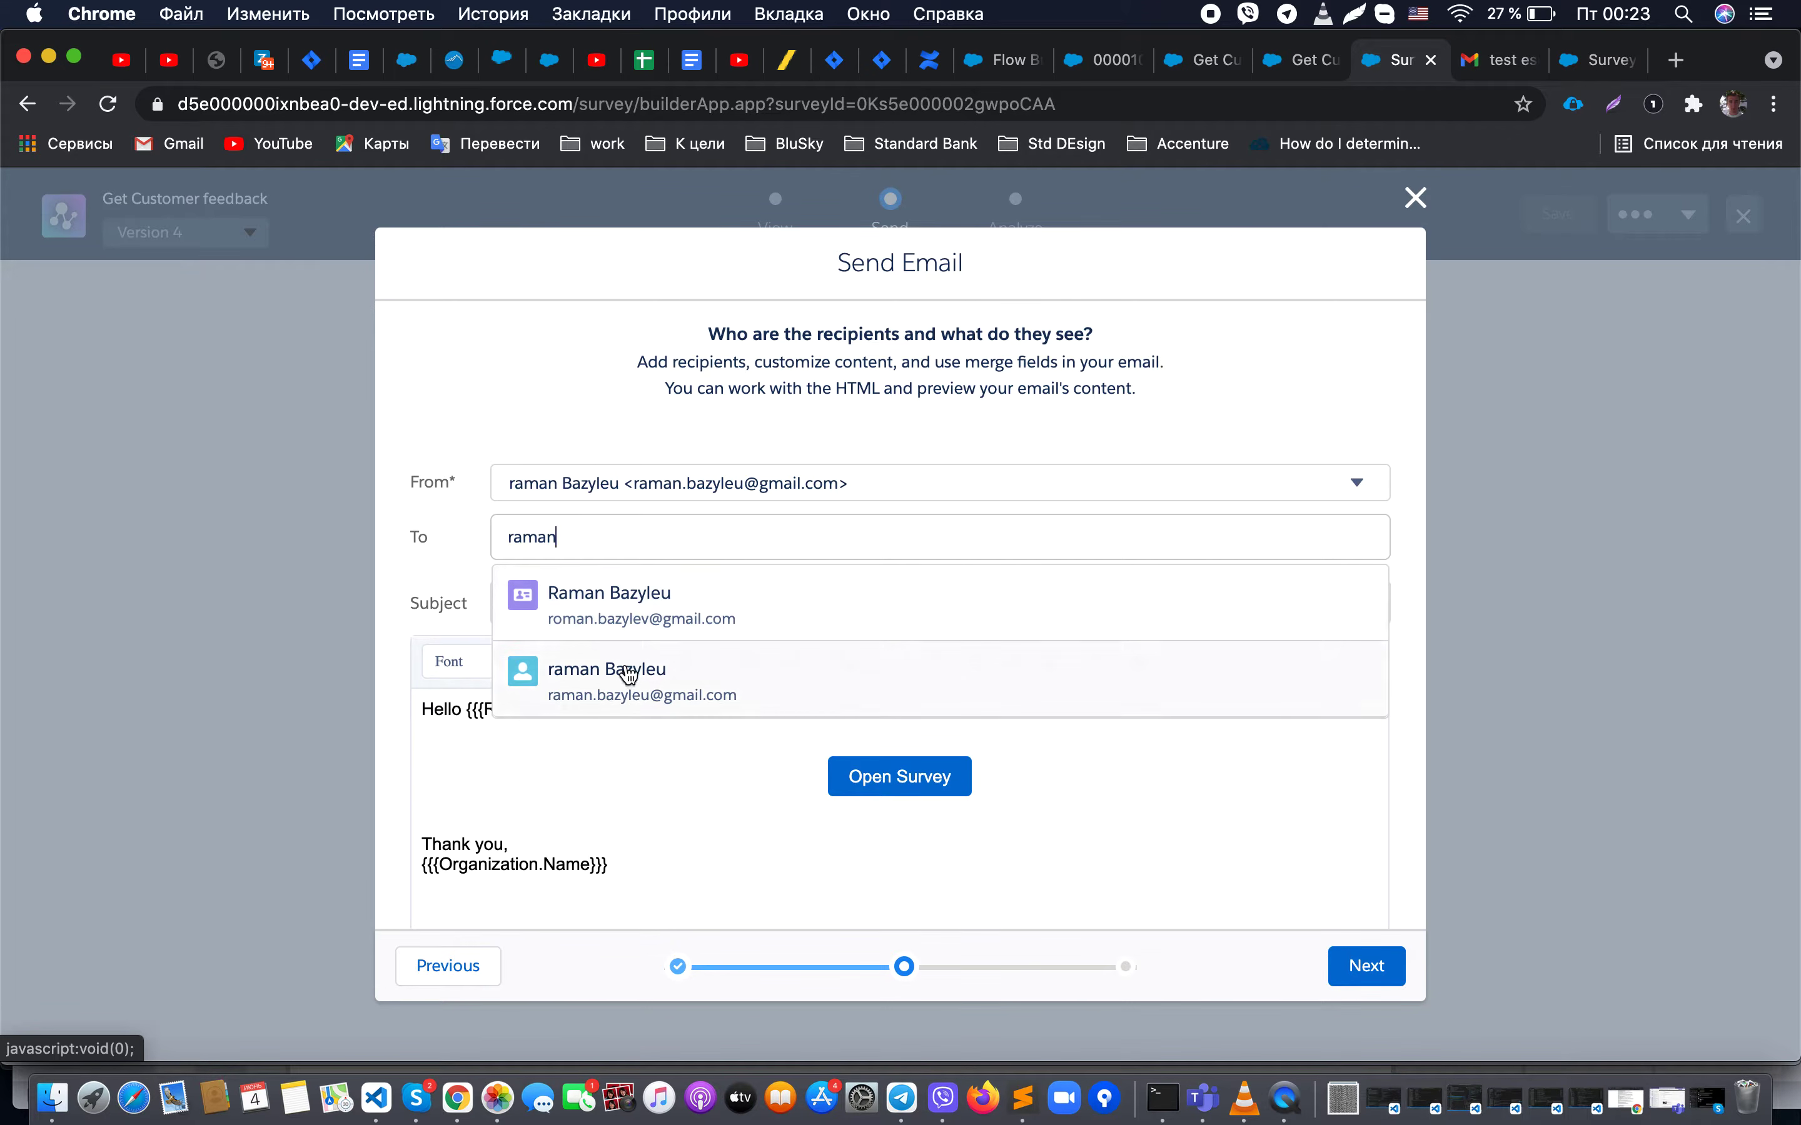
left_click(625, 674)
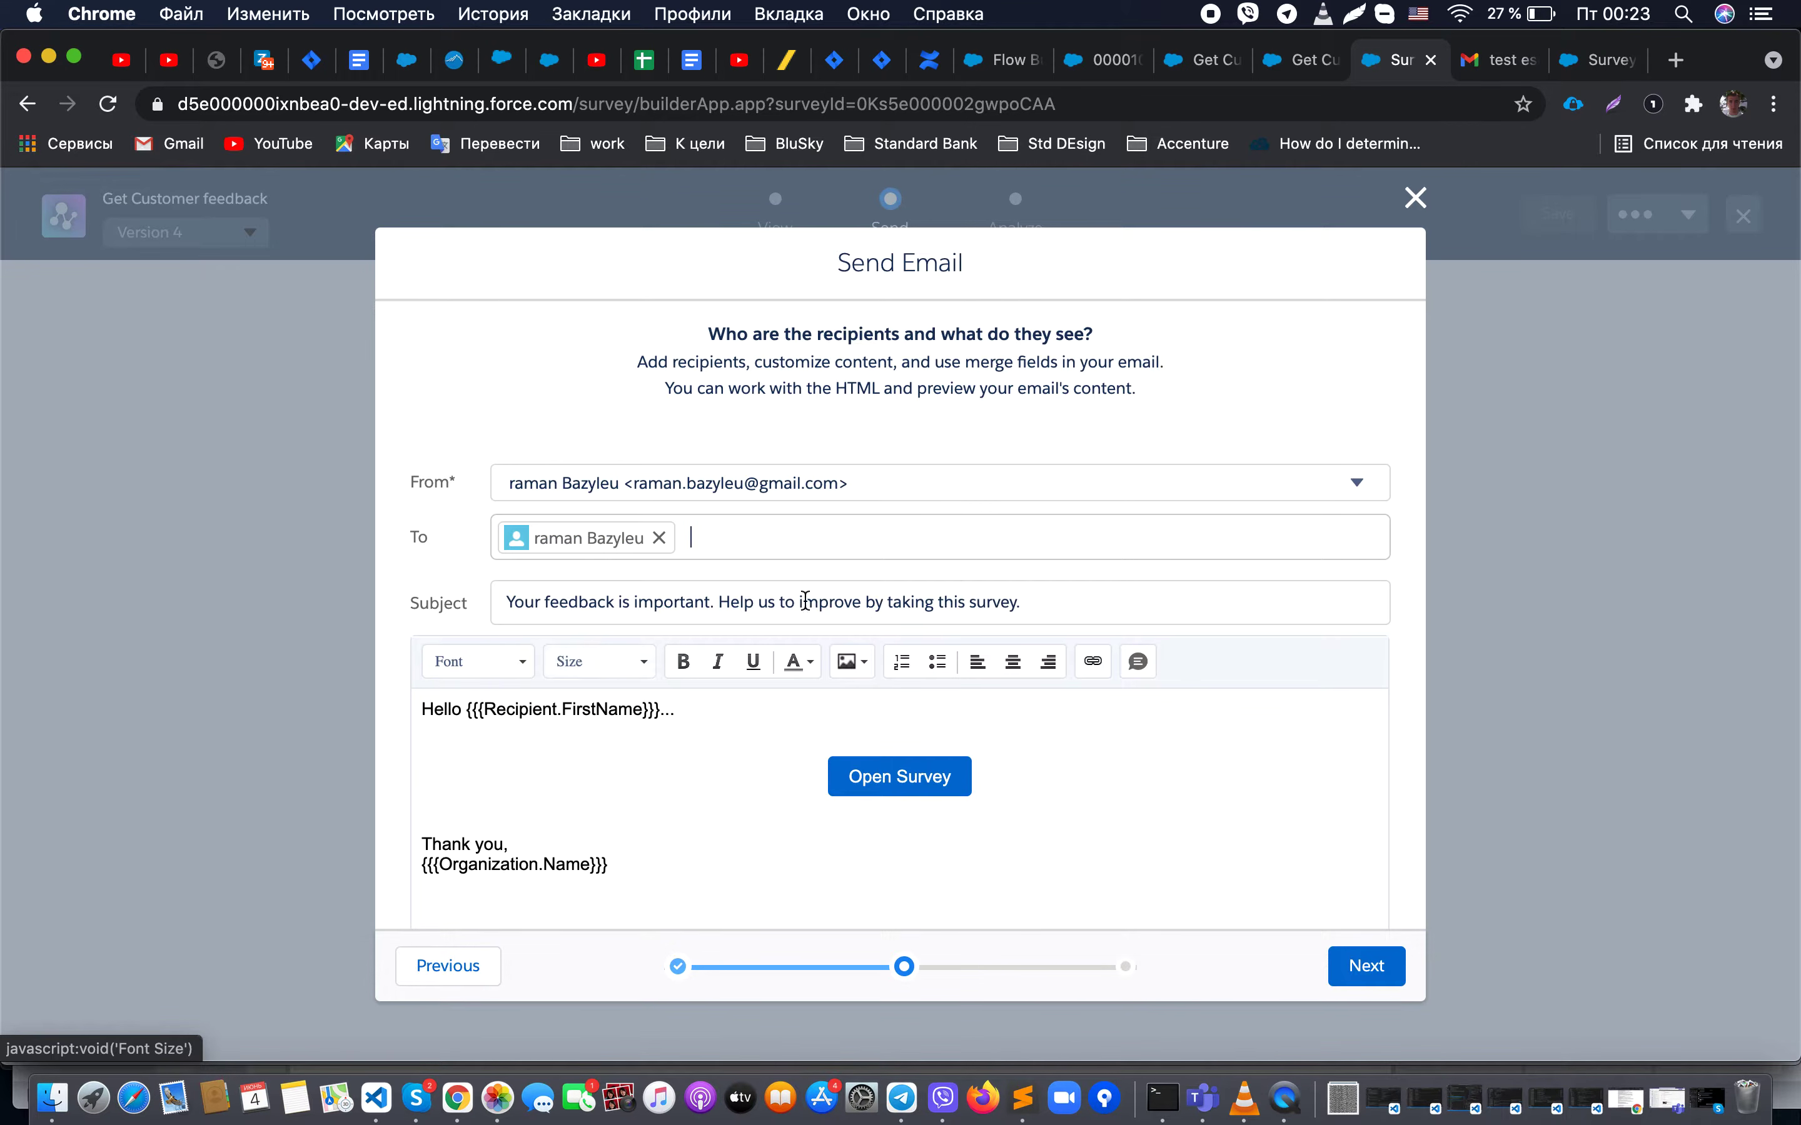
left_click(1366, 966)
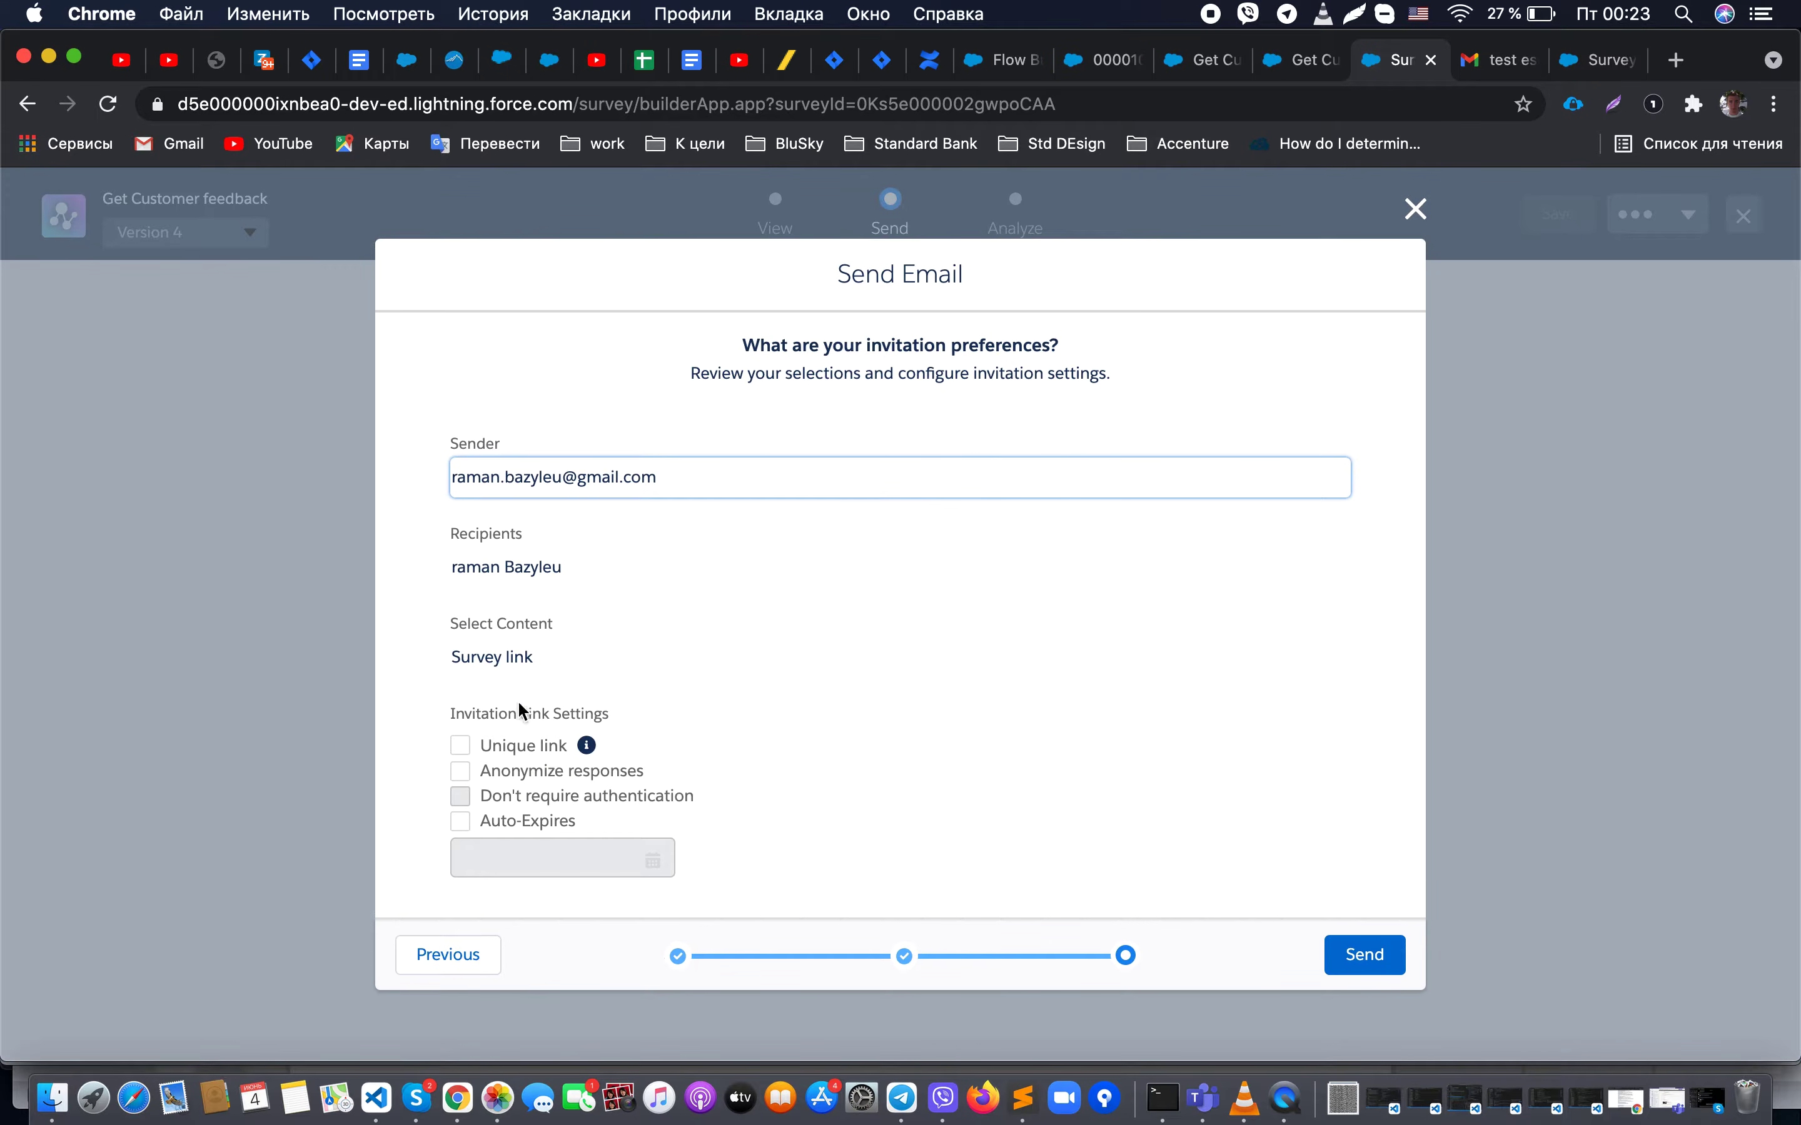
Step: Check the Unique link explanation and send the survey email without enabling any invitation link settings
mouse_move(584, 747)
left_click(1158, 809)
left_click(1362, 960)
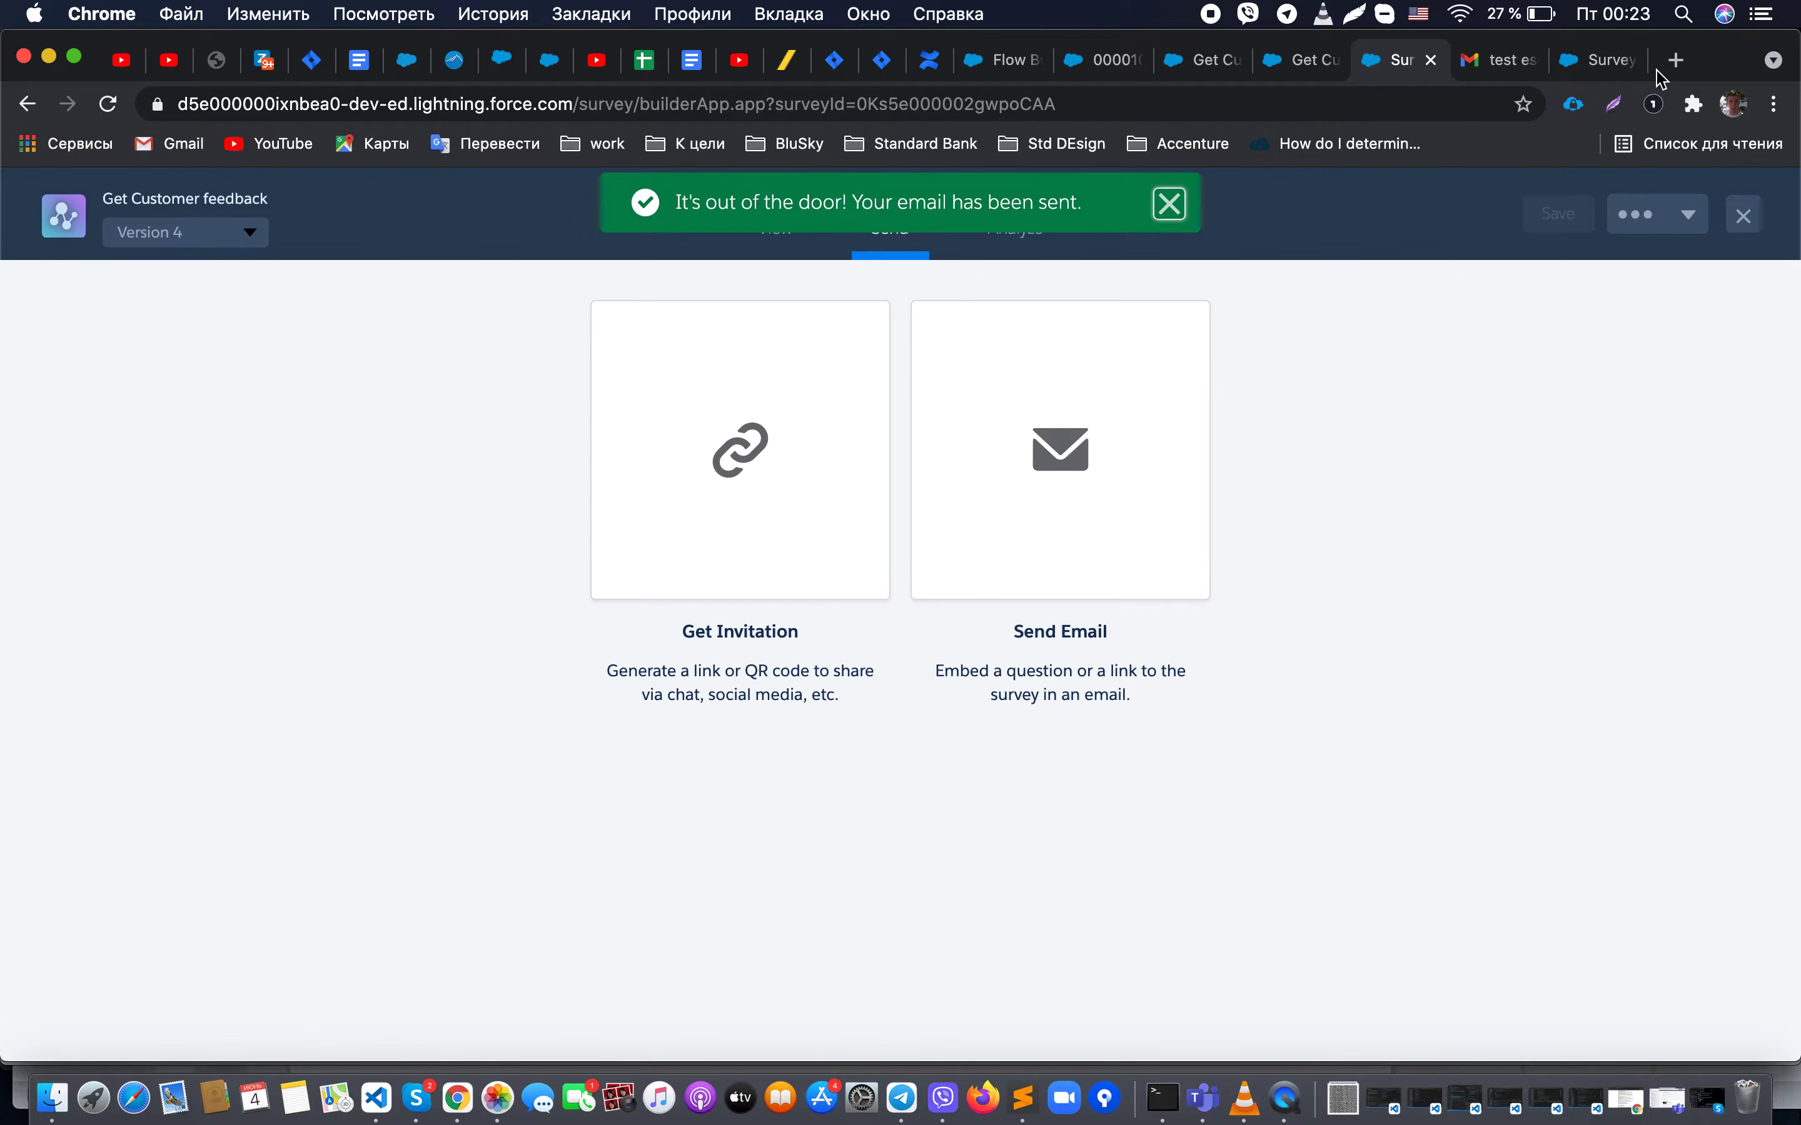
Step: Switch to the Gmail inbox, open the newly received survey email and open the survey from it
left_click(1499, 61)
left_click(229, 382)
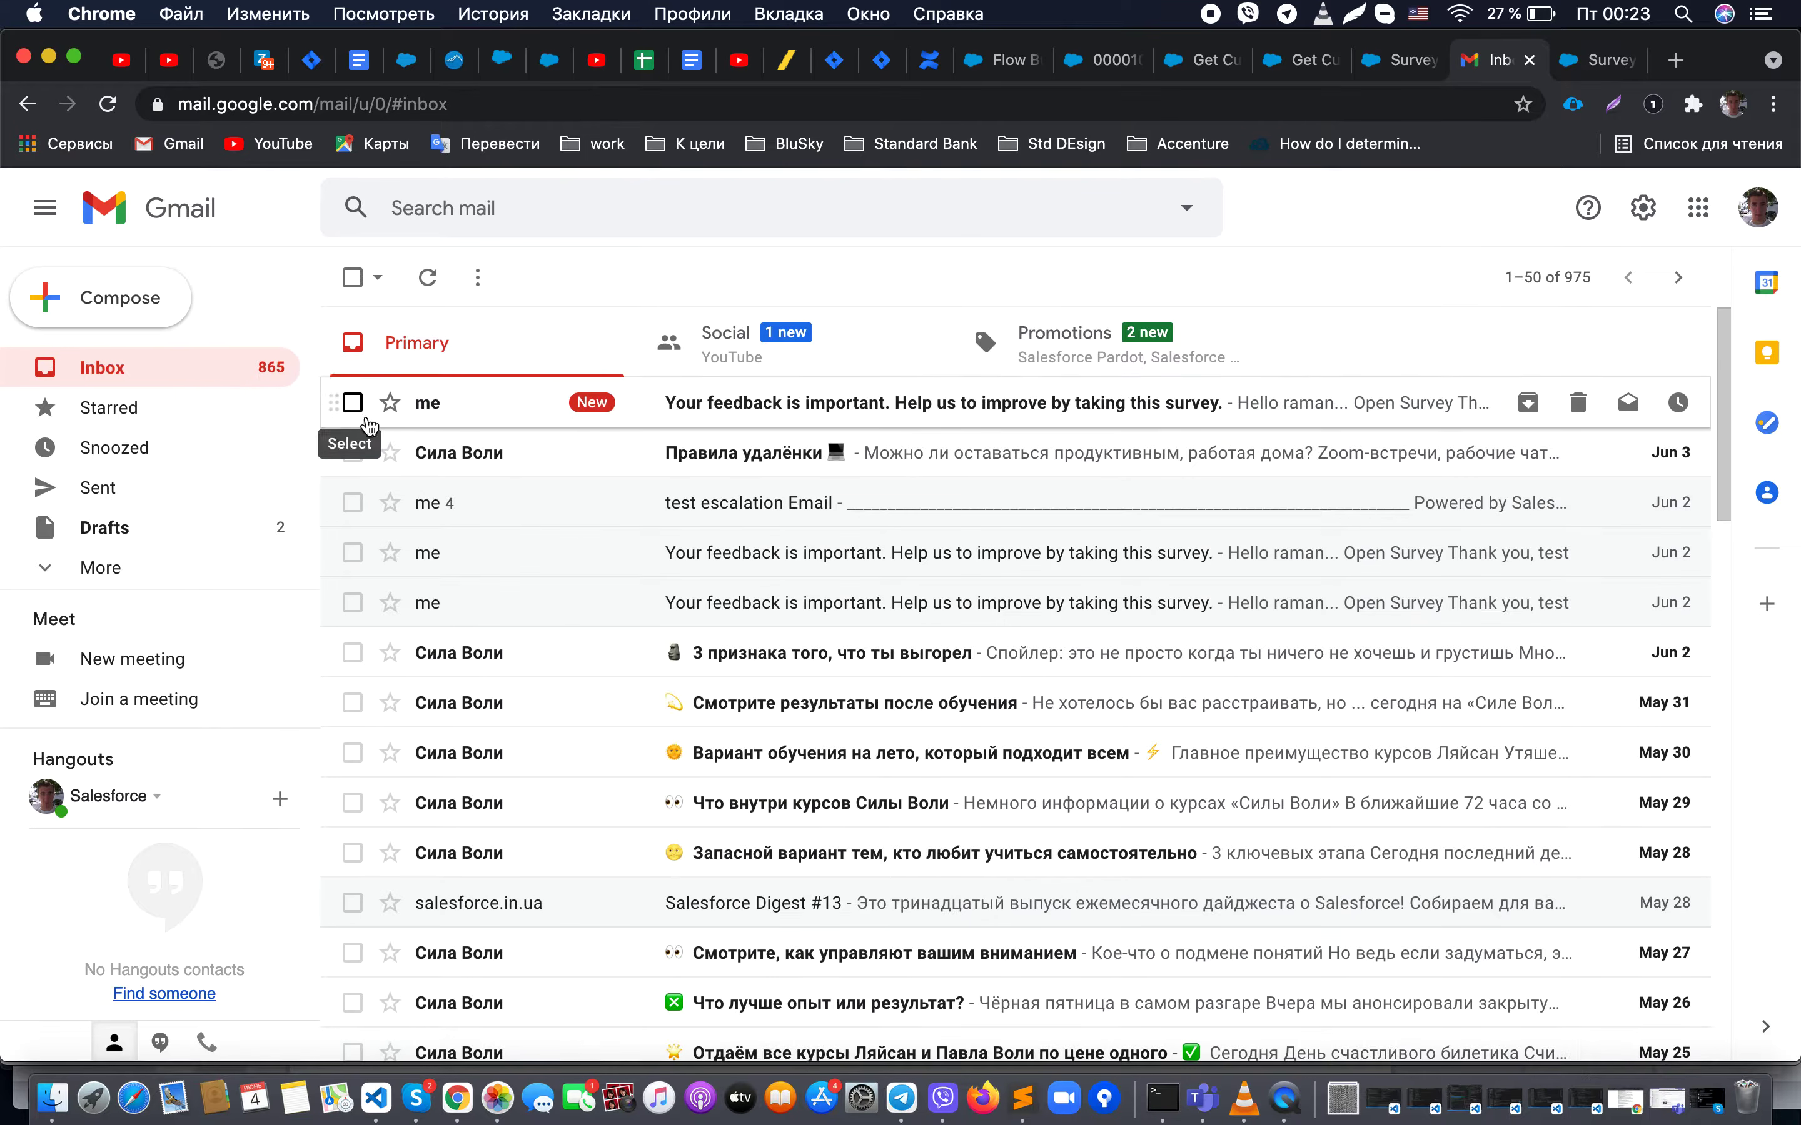
left_click(470, 406)
scroll(819, 808, "down", 1)
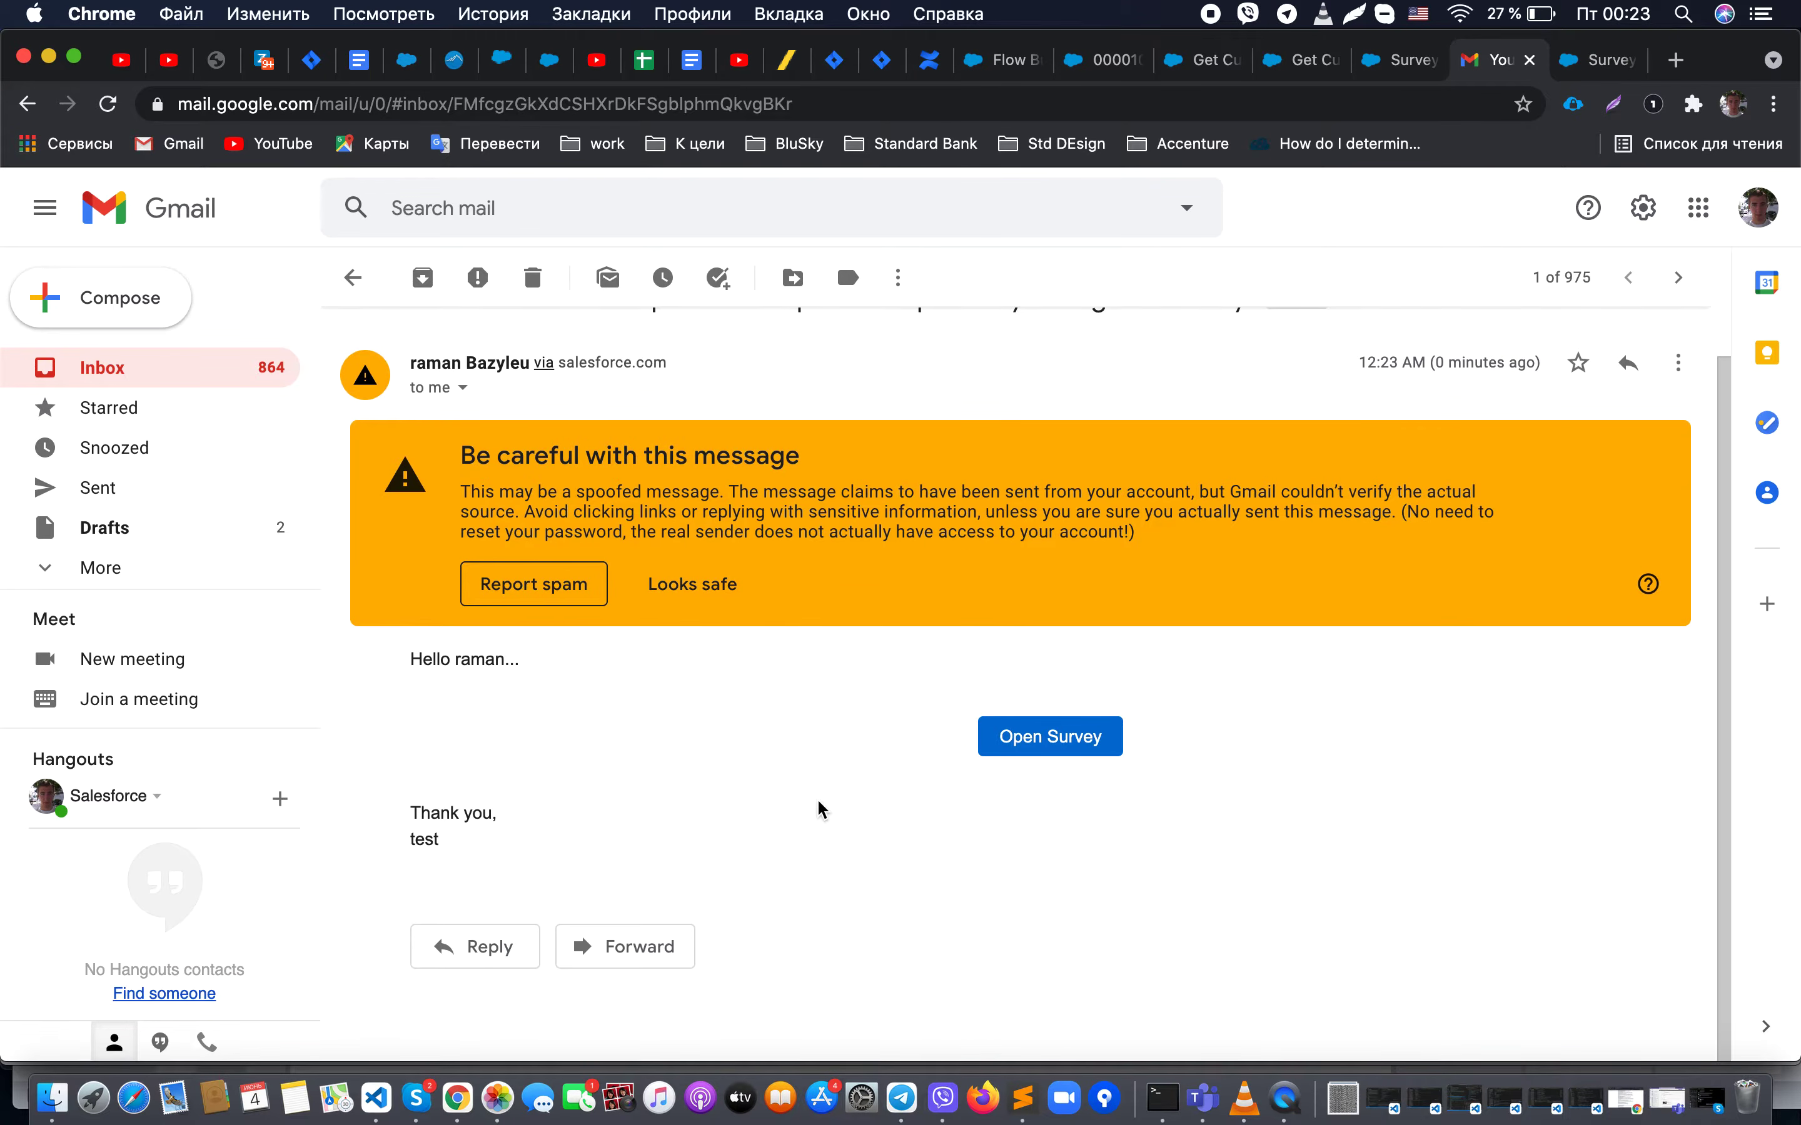
left_click(1079, 741)
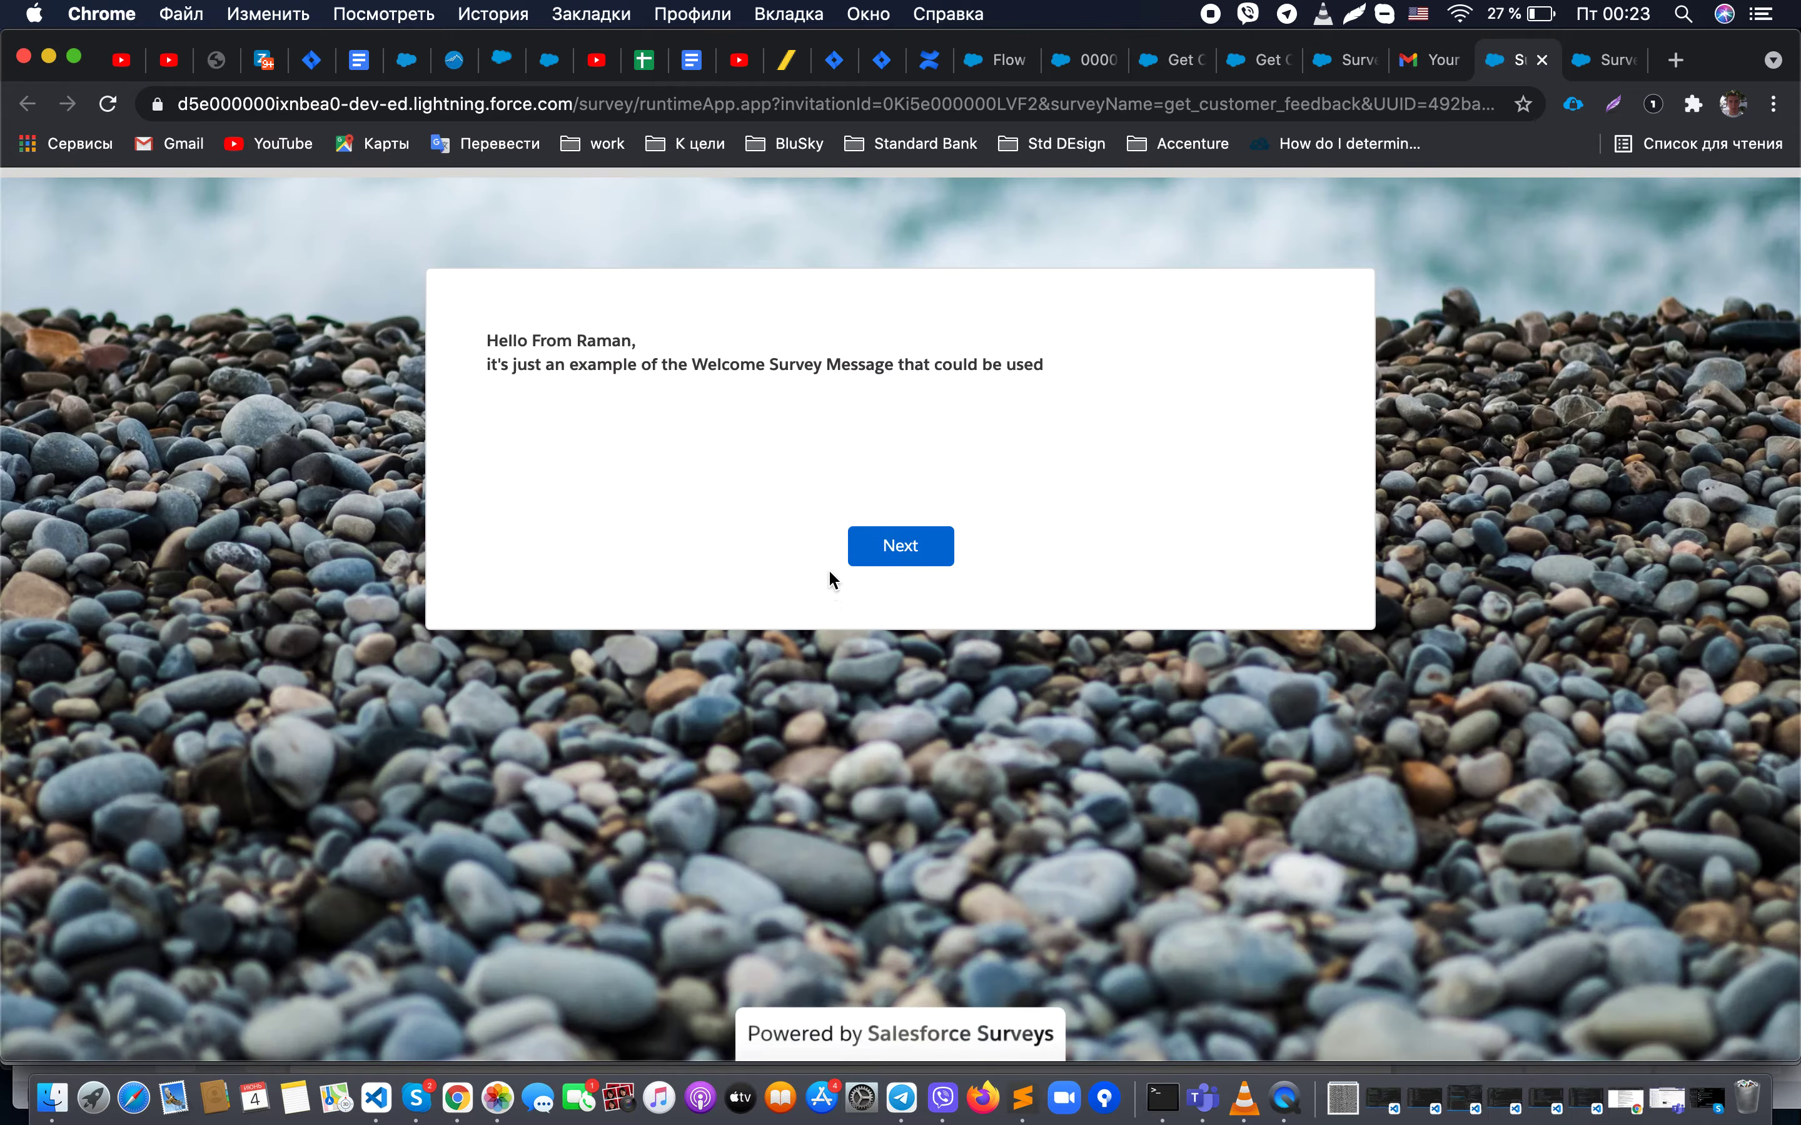
Step: Start the survey, rate support 8, comment "Very Nice", answer both remaining score questions and continue to the following page
left_click(881, 553)
left_click(964, 438)
left_click(866, 707)
type("Very Nice")
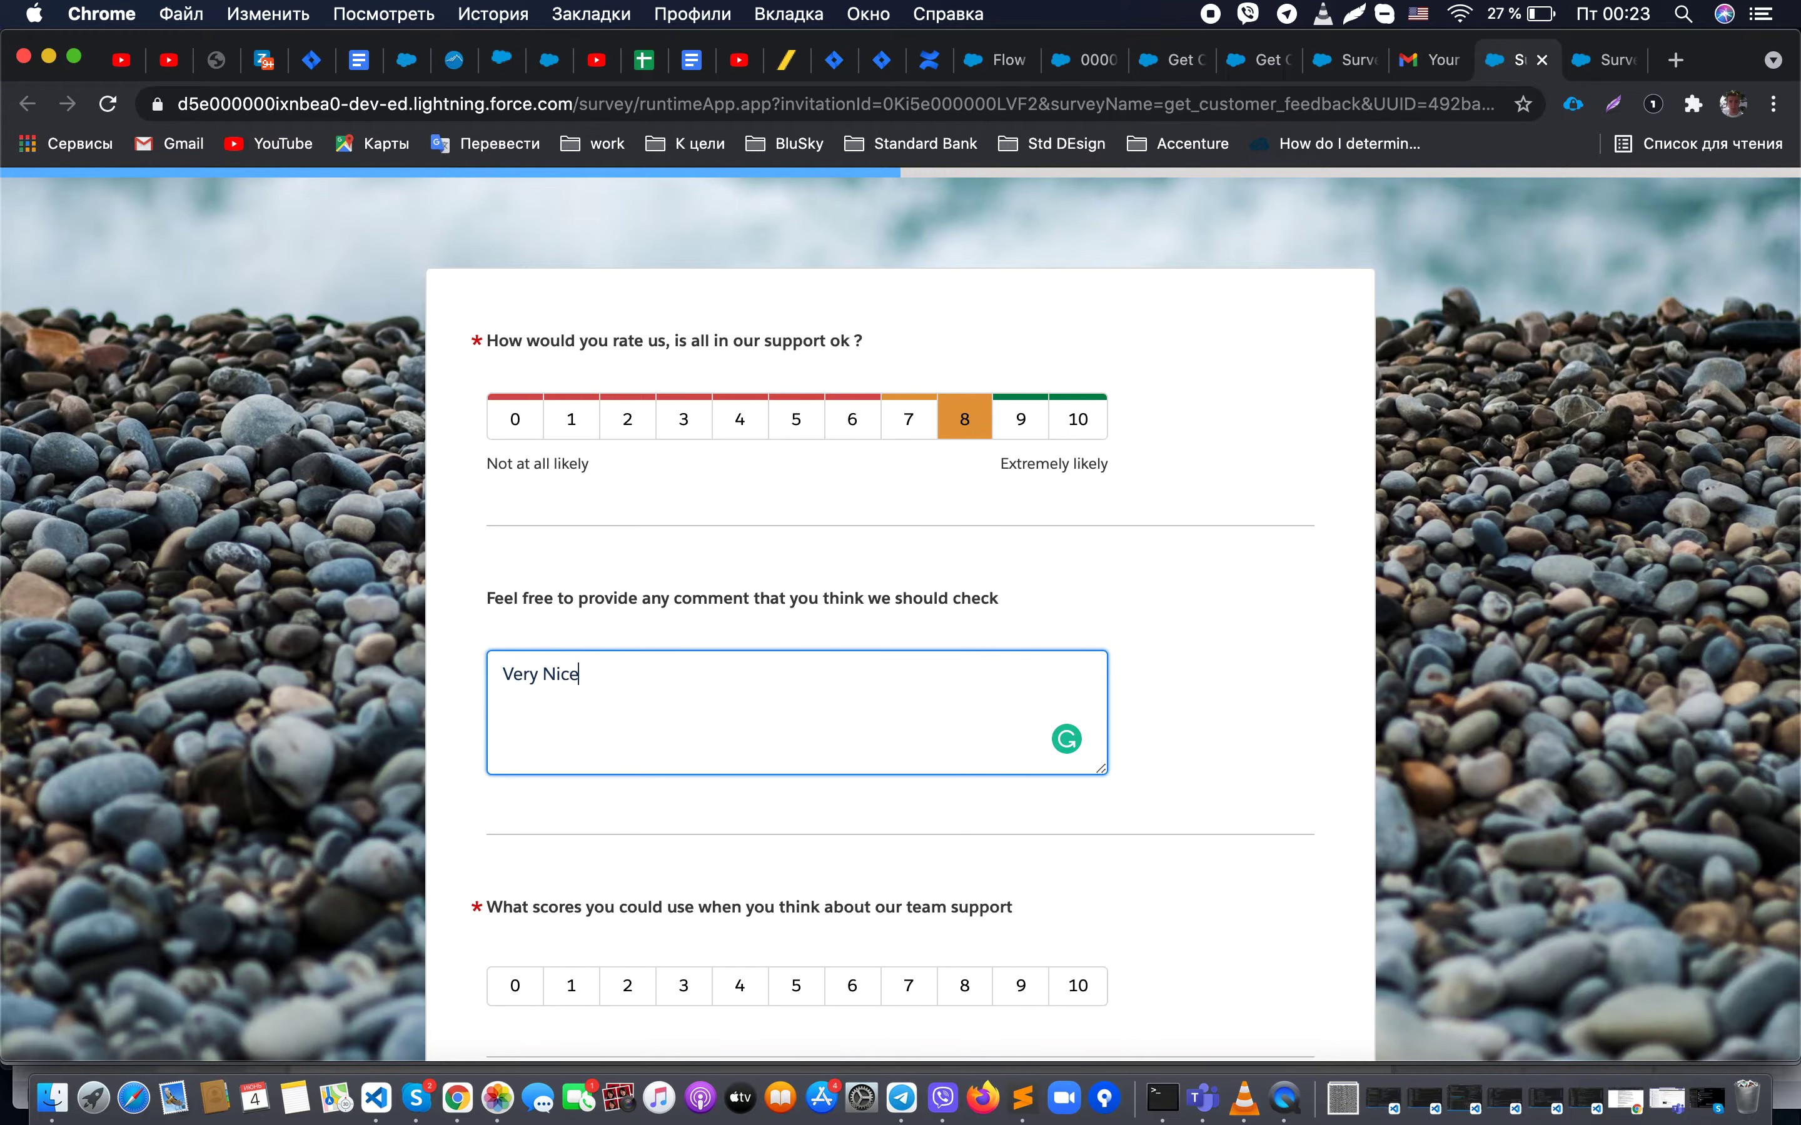
scroll(948, 801, "down", 2)
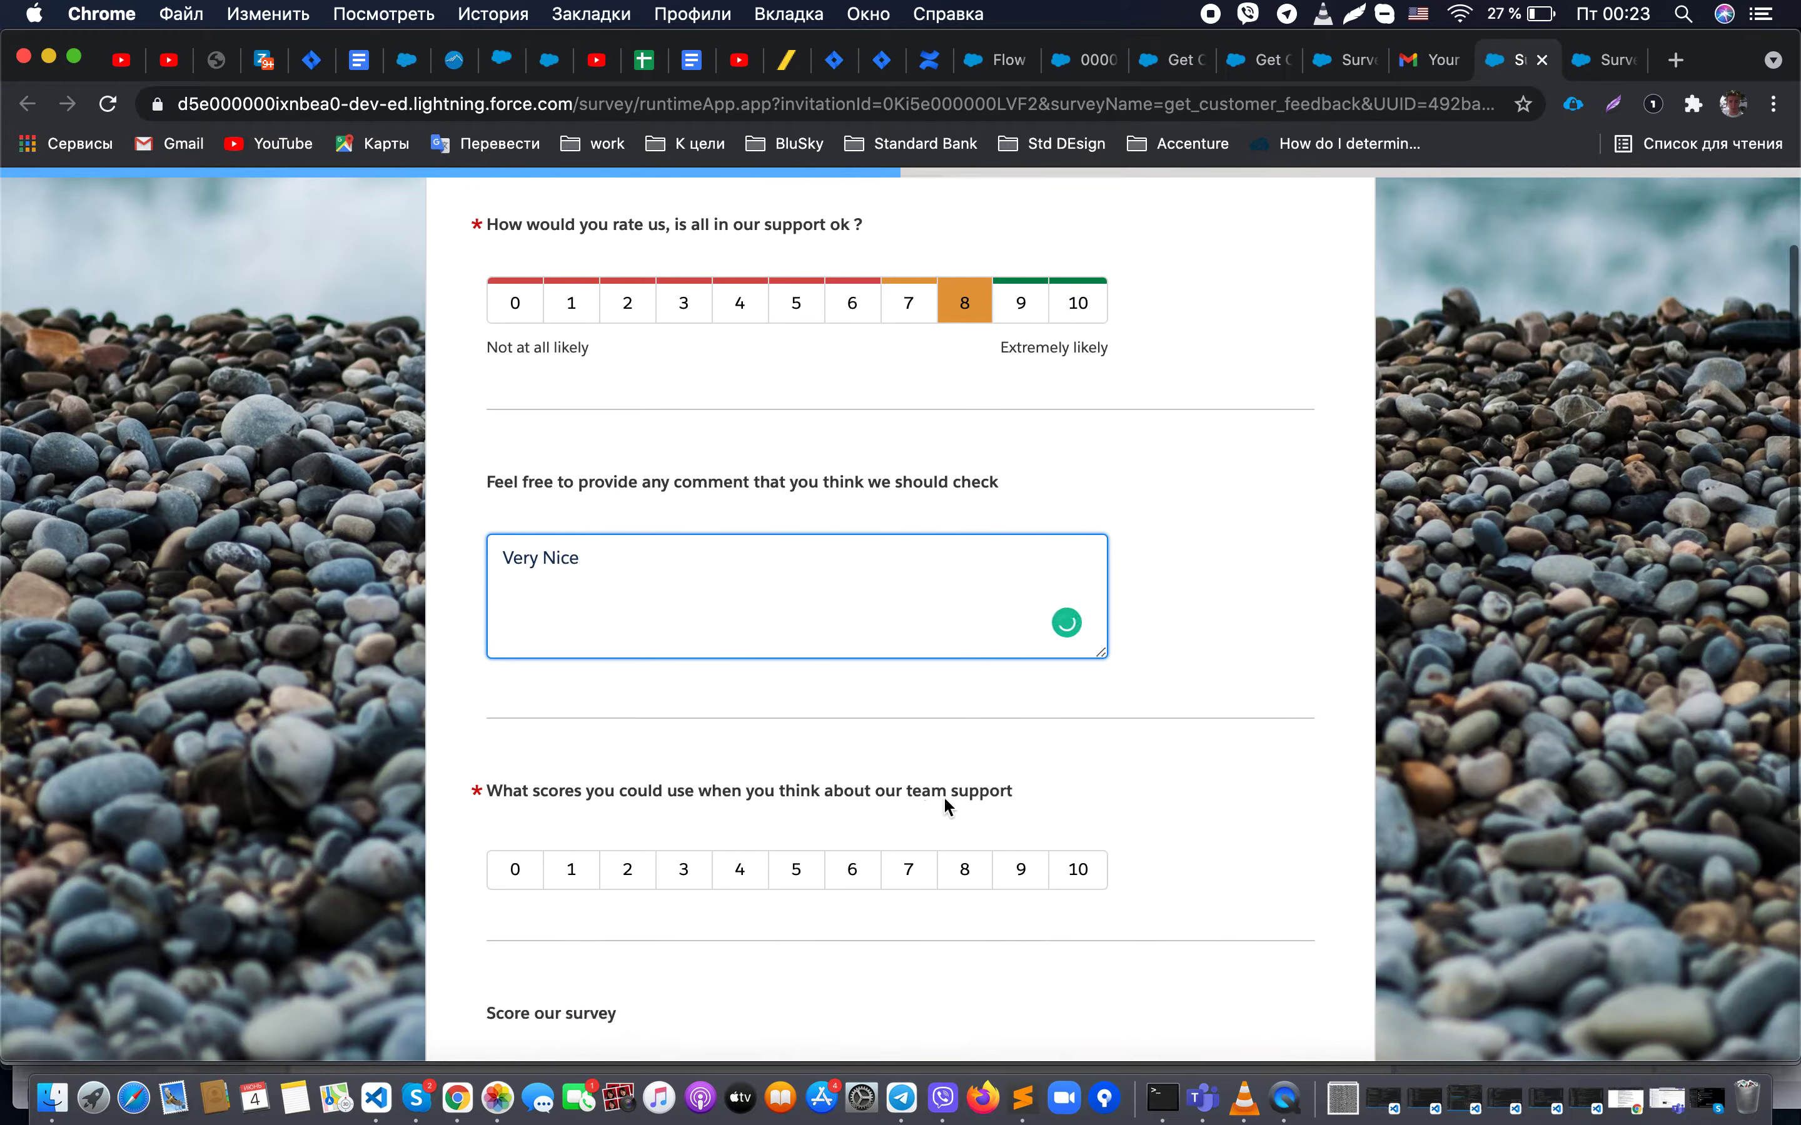
left_click(1001, 868)
scroll(1001, 868, "down", 4)
left_click(1006, 833)
left_click(899, 973)
Step: On the second survey page, comment "cool", choose 10 for the support rating, team support and survey score, and finish the survey
left_click(724, 558)
type("c")
key("BackSpace")
type("cool")
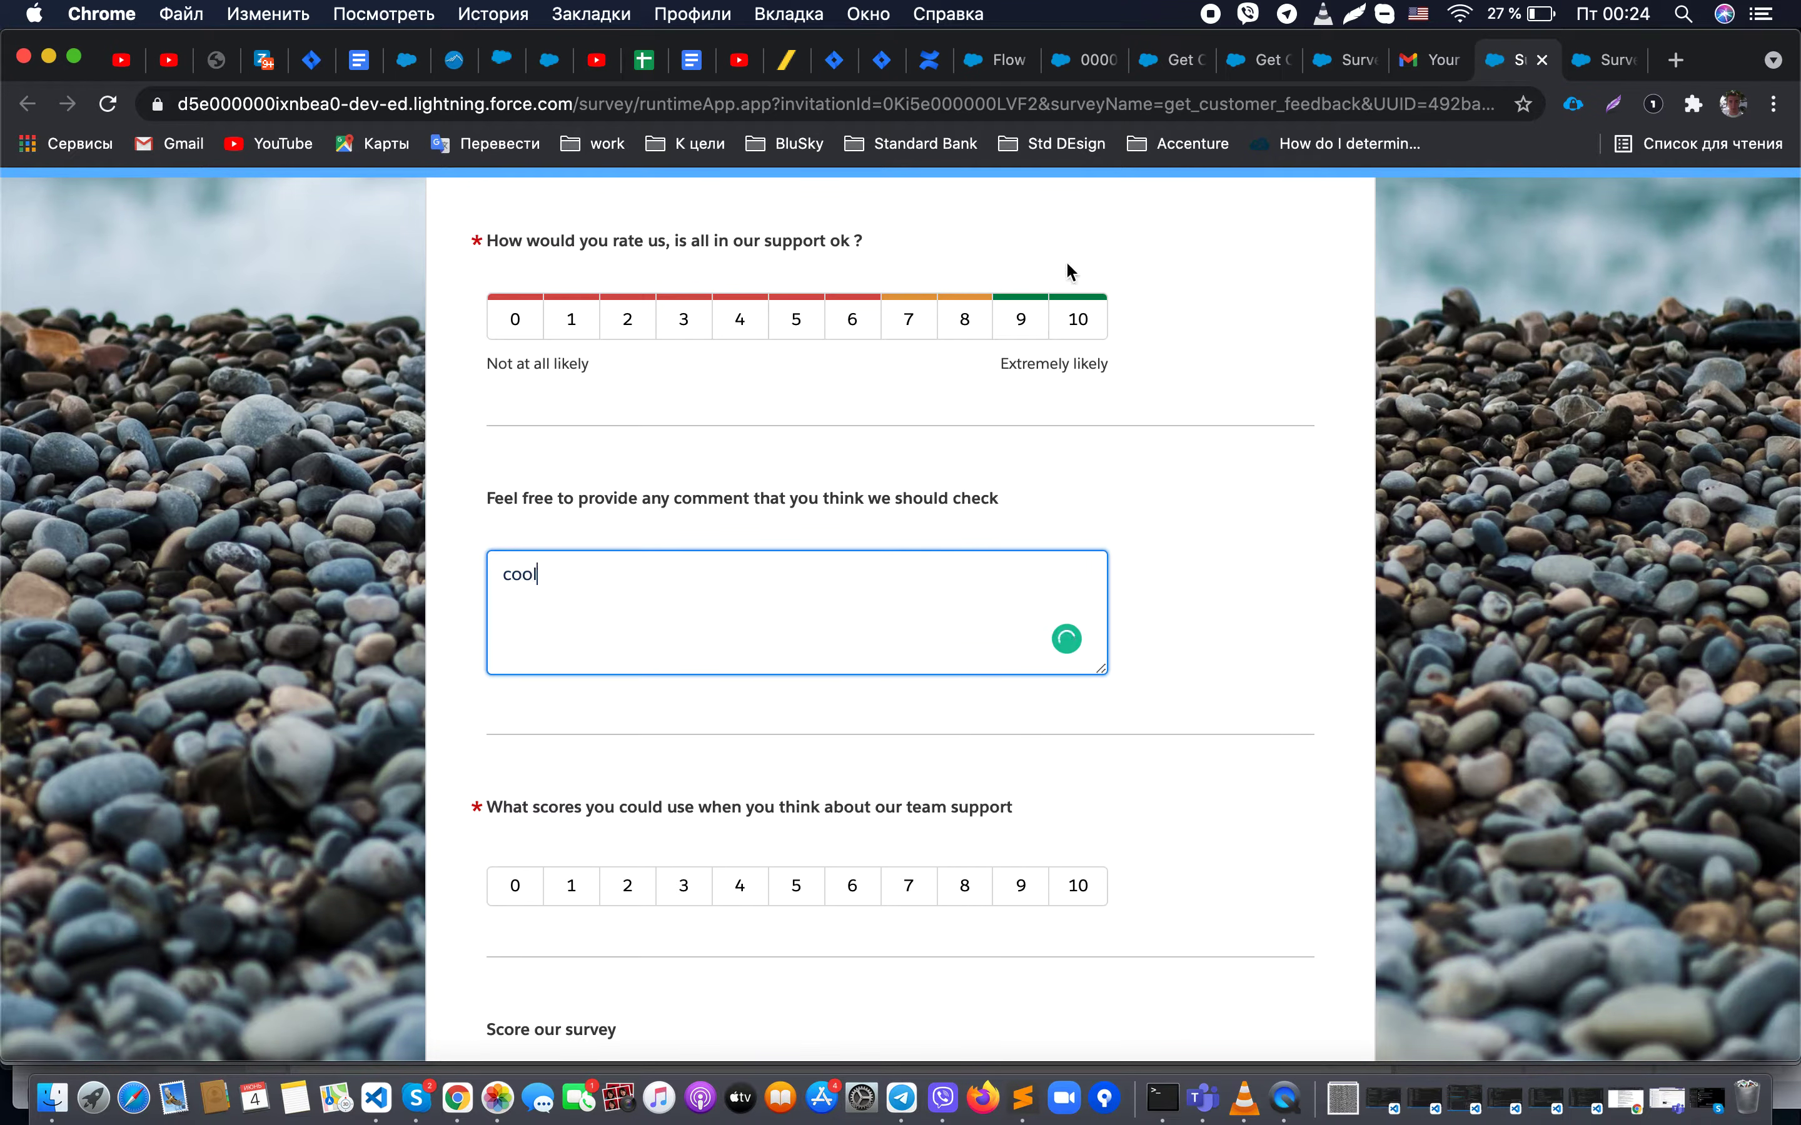
left_click(1078, 319)
left_click(1074, 882)
scroll(1073, 882, "down", 5)
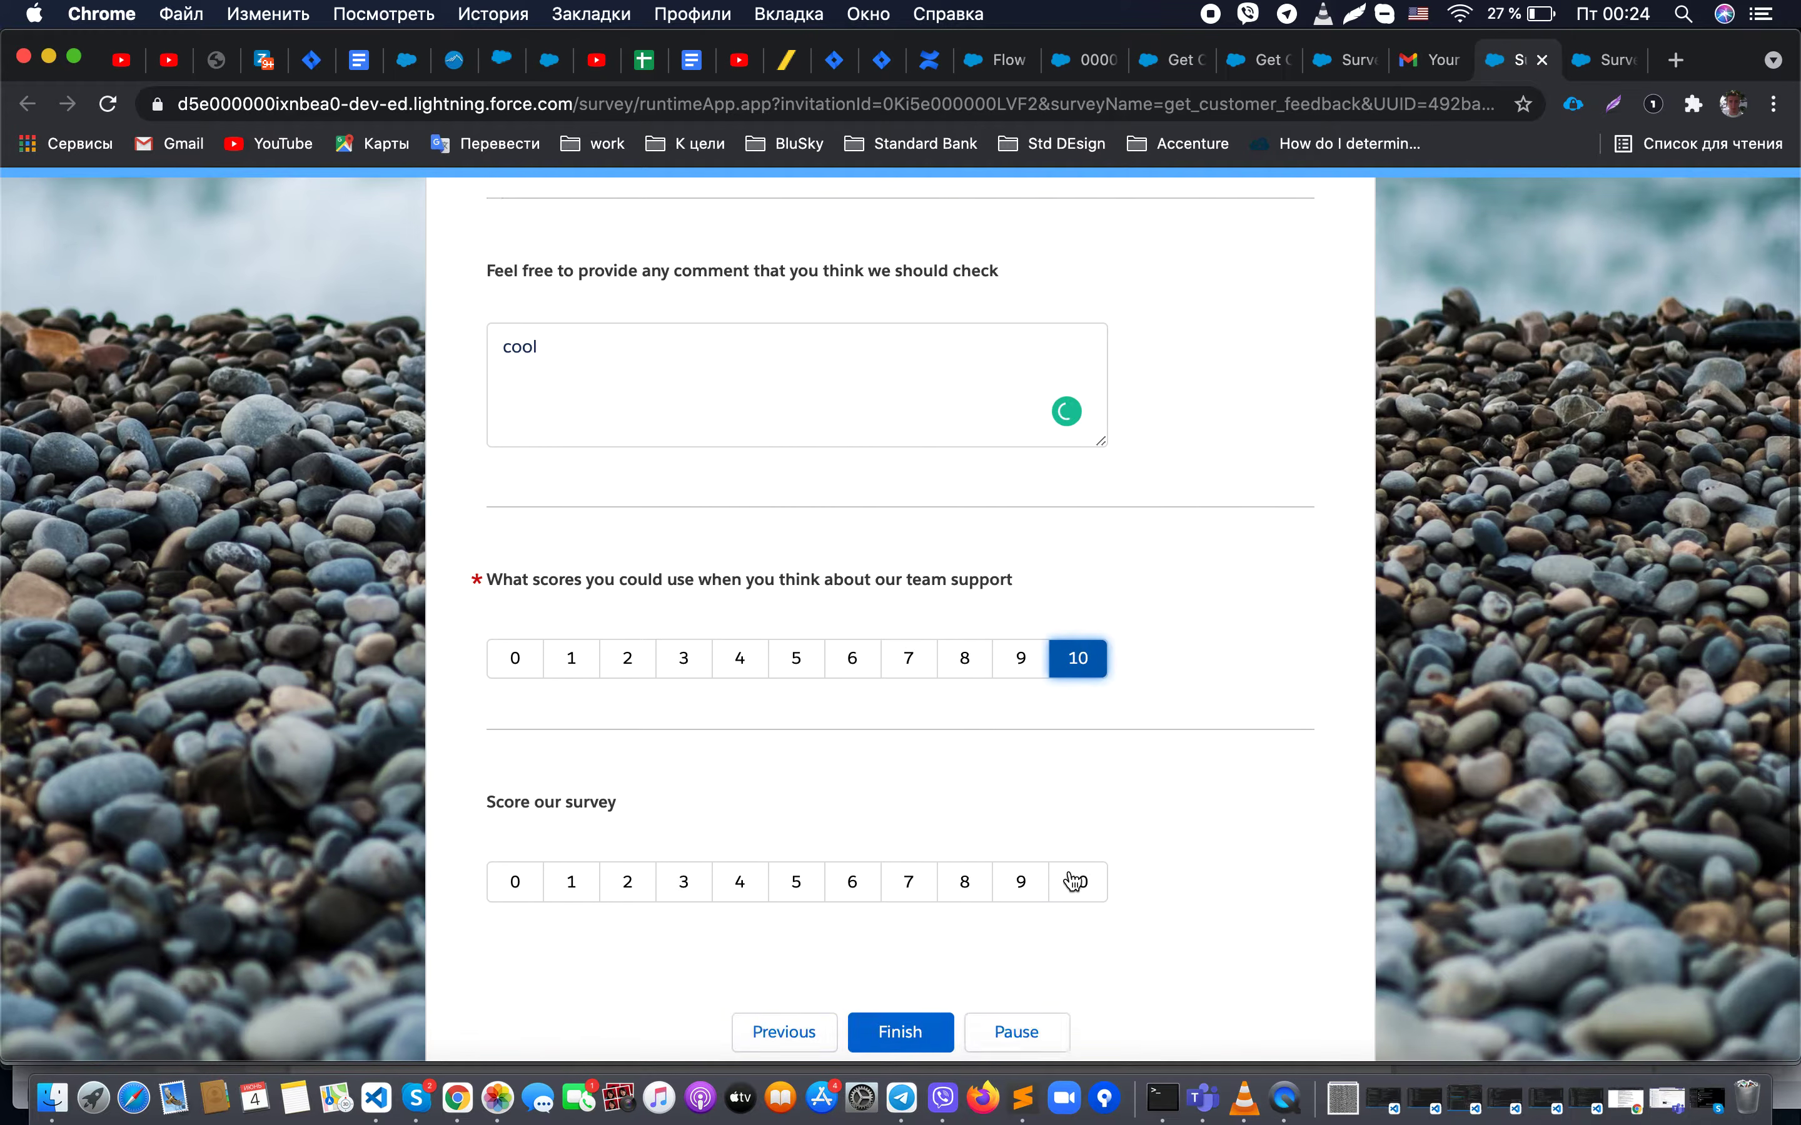
left_click(1064, 869)
left_click(896, 1012)
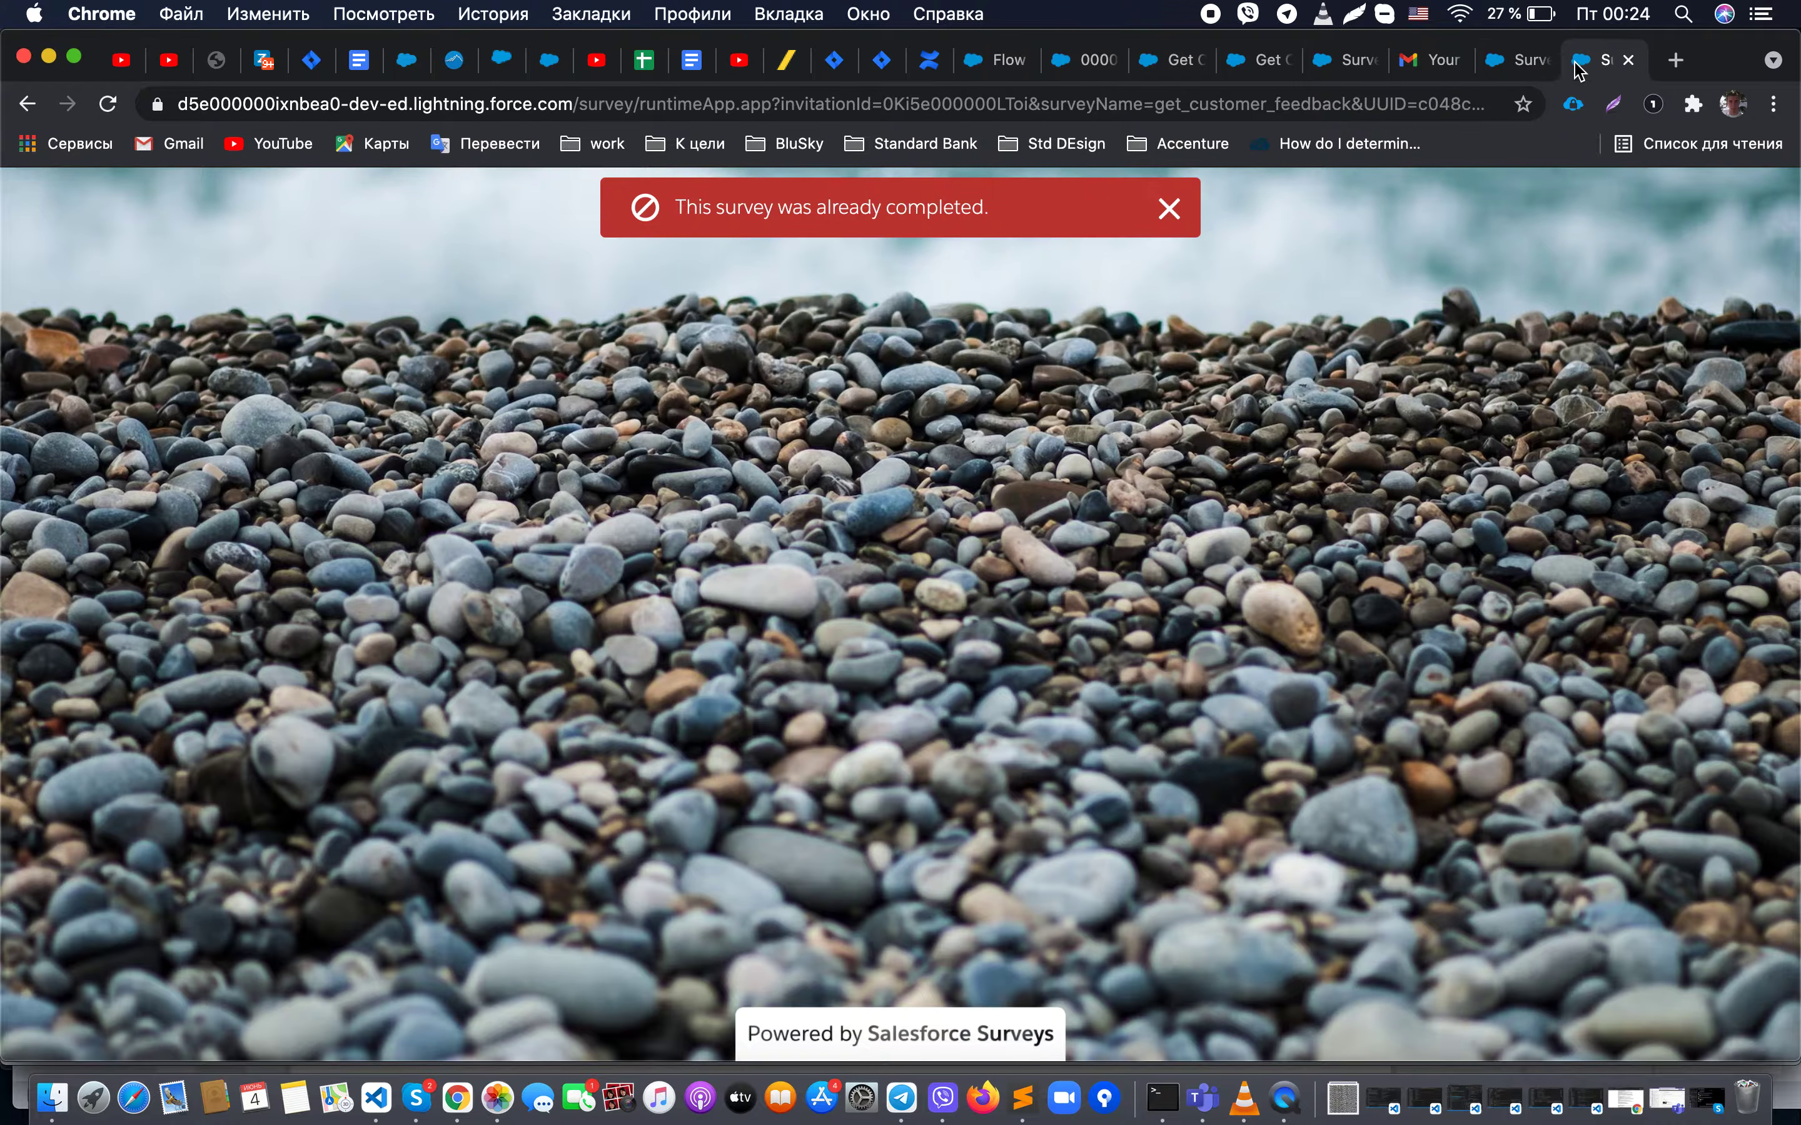
Step: Return to the survey builder, open the response analysis for Get Customer feedback and refresh the metrics
left_click(1358, 63)
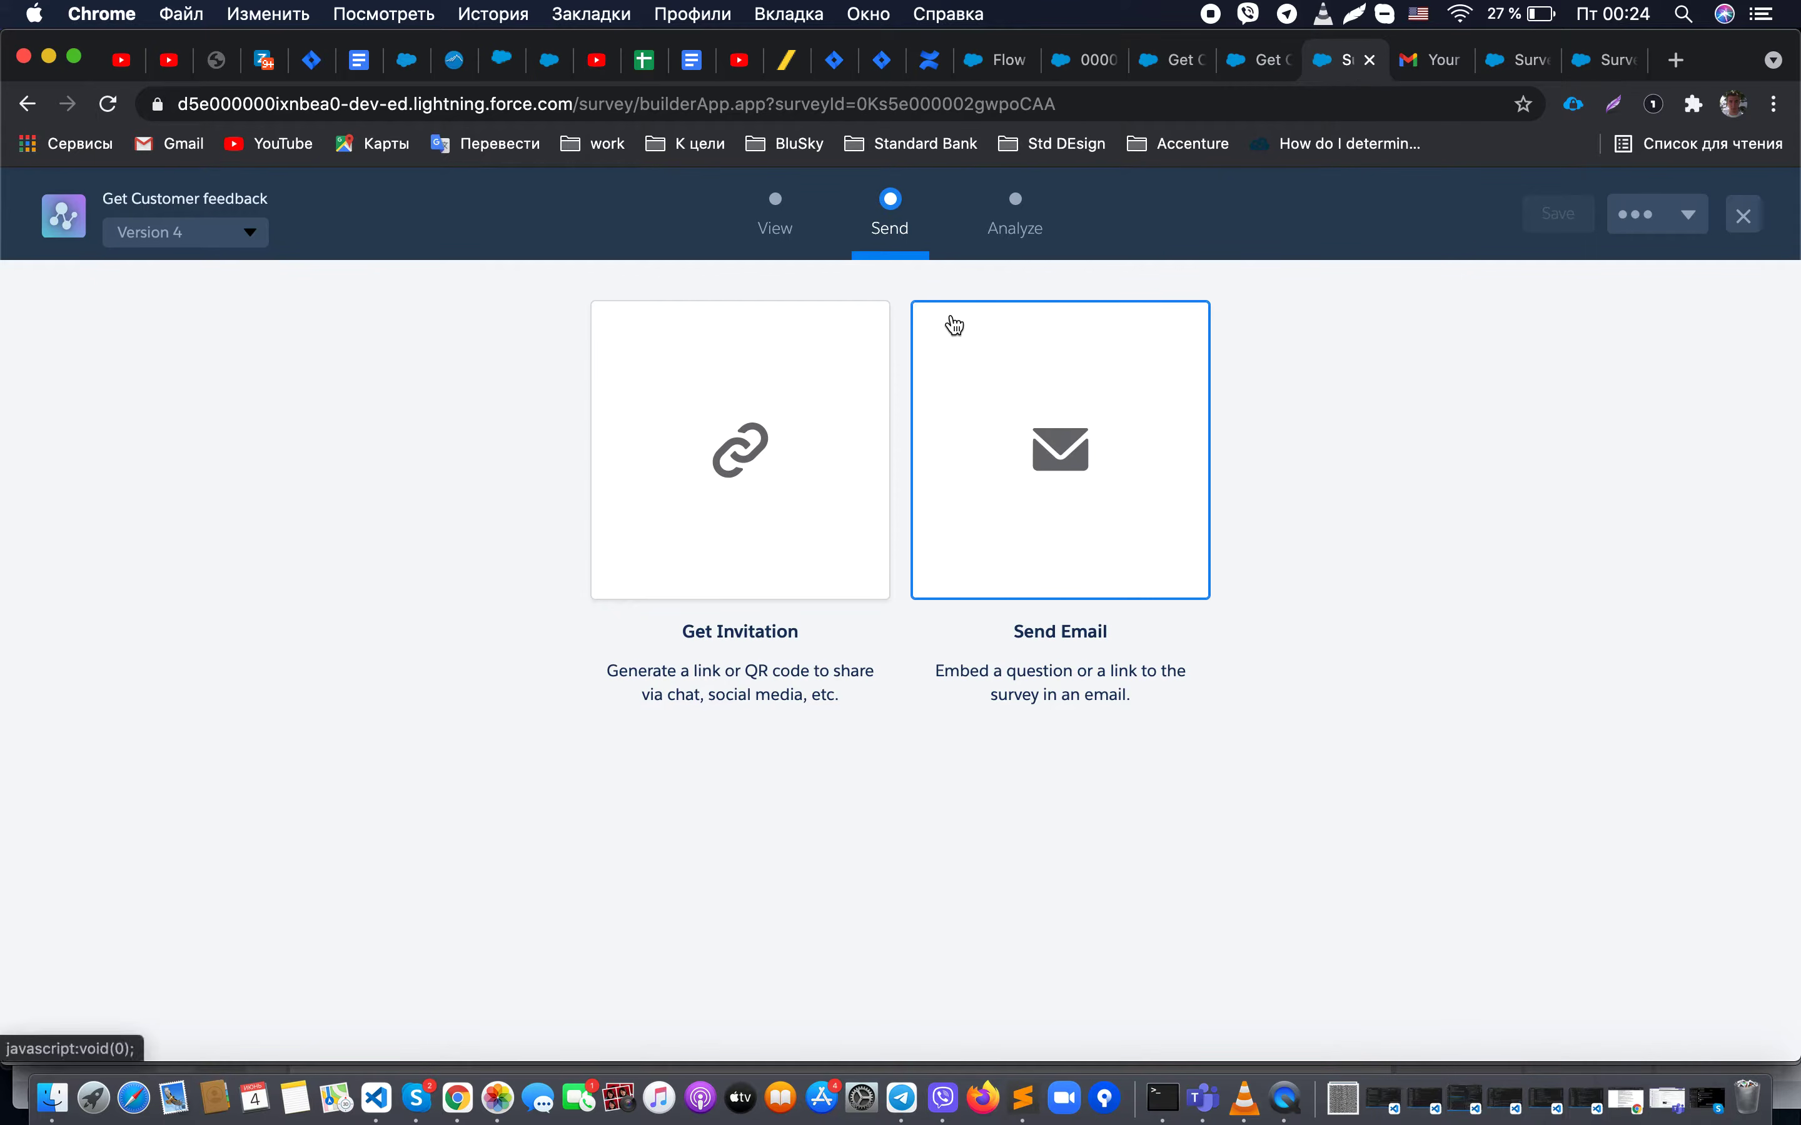
left_click(1015, 223)
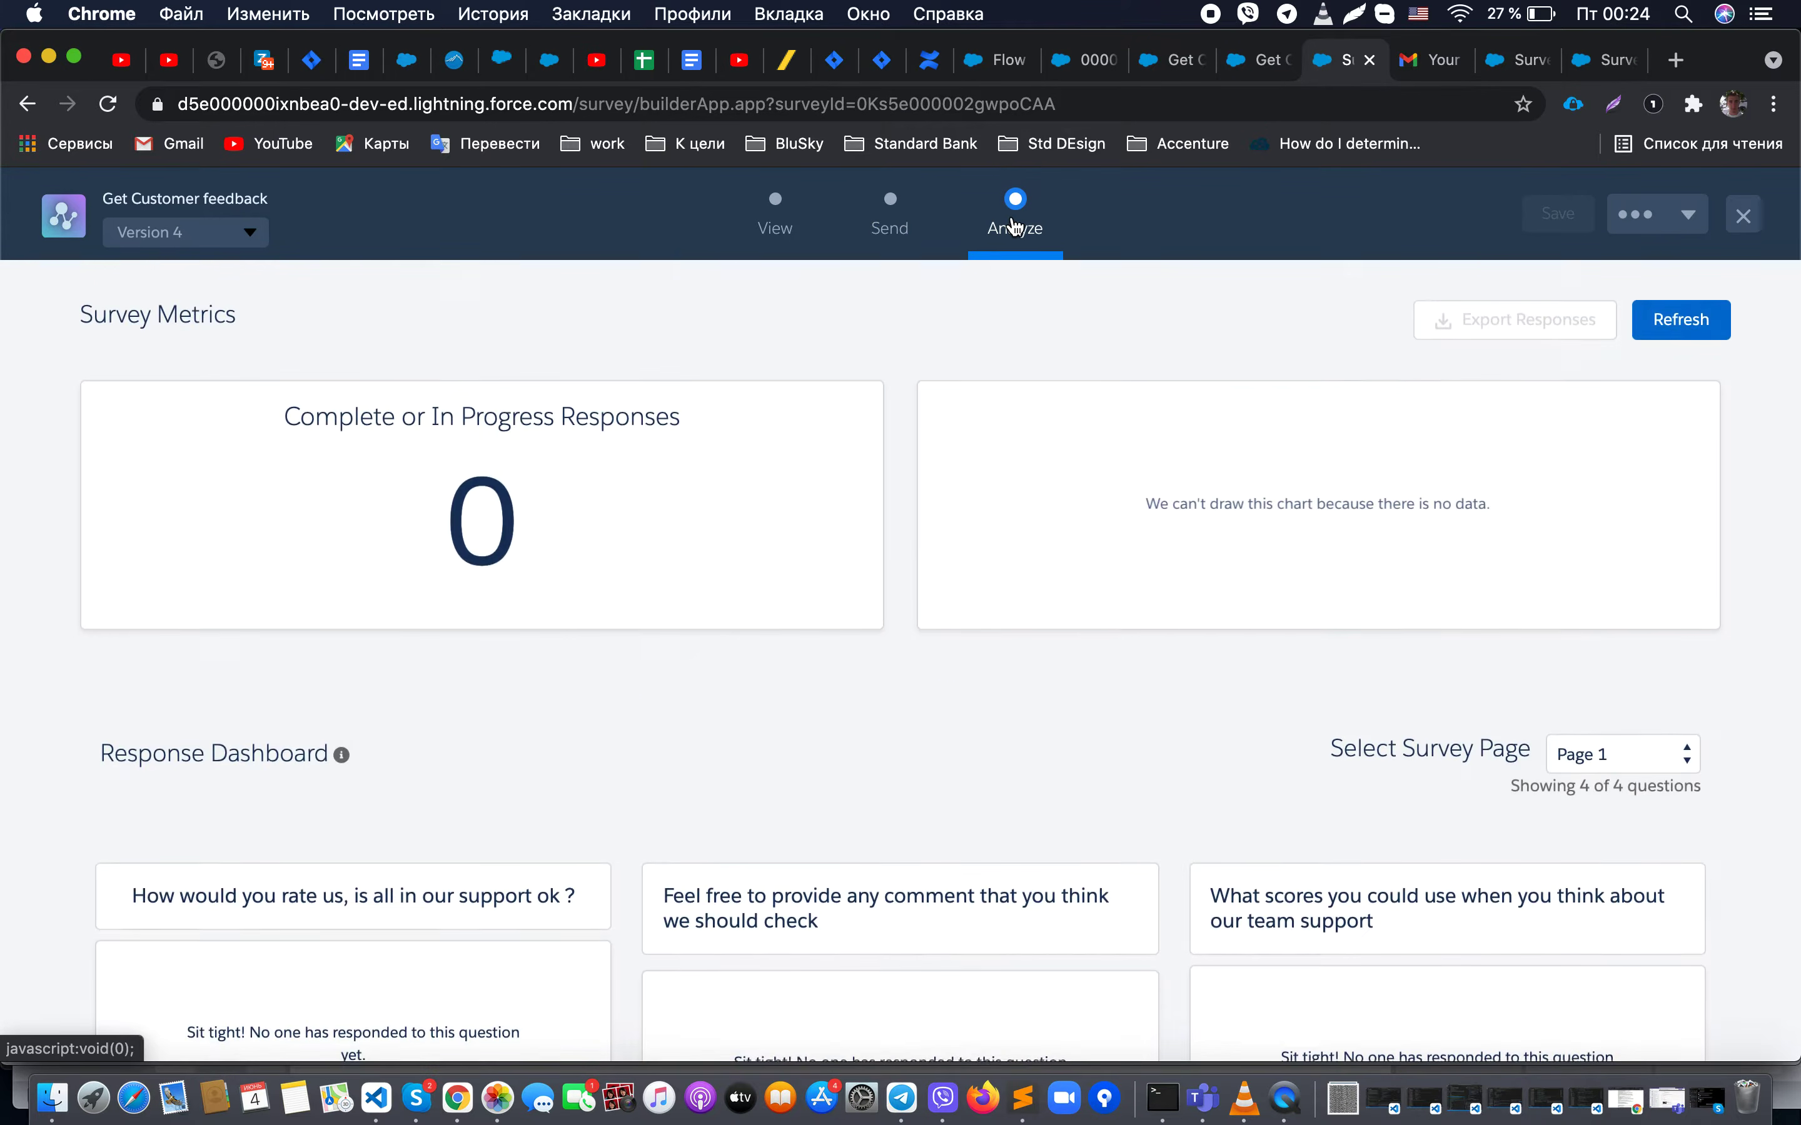
left_click(1680, 319)
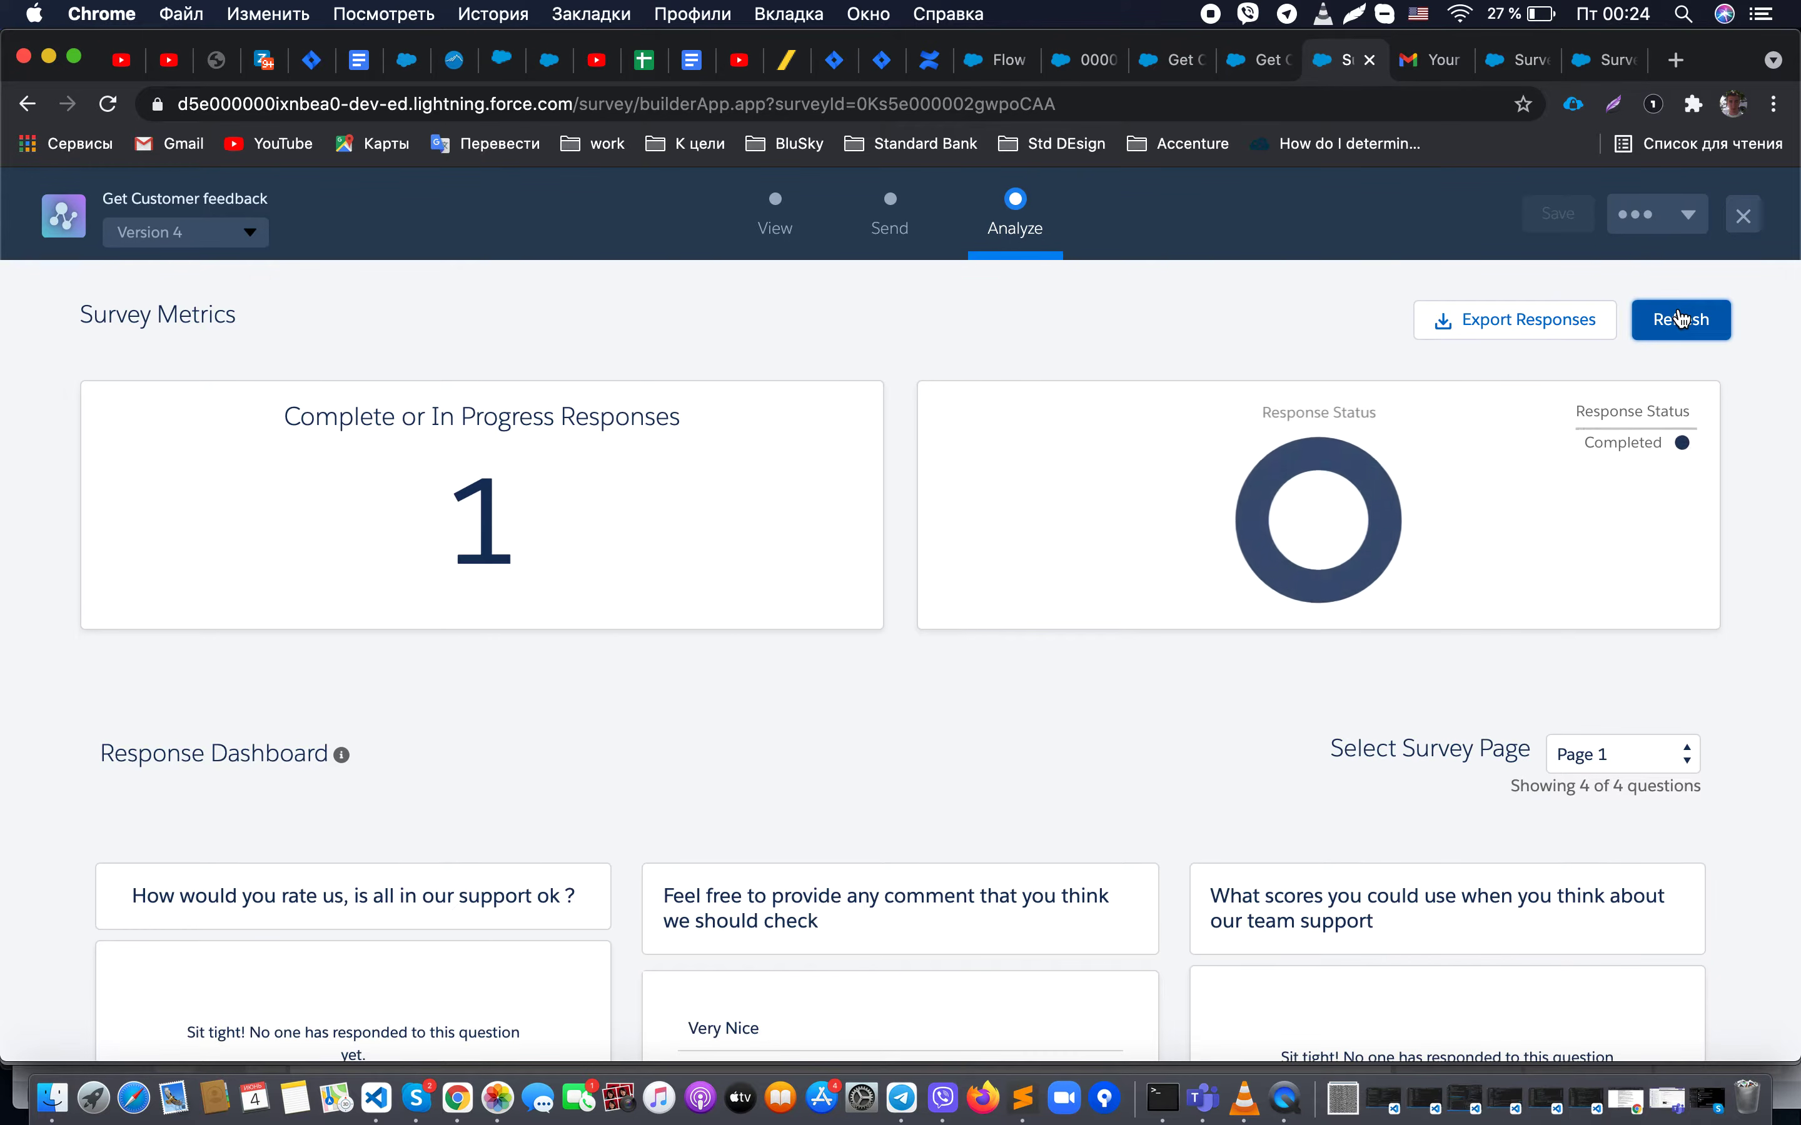
Step: Examine the survey metrics and the Page 1 response dashboard, refreshing the data repeatedly to check for the submitted answers
scroll(858, 646, "down", 3)
scroll(857, 646, "down", 3)
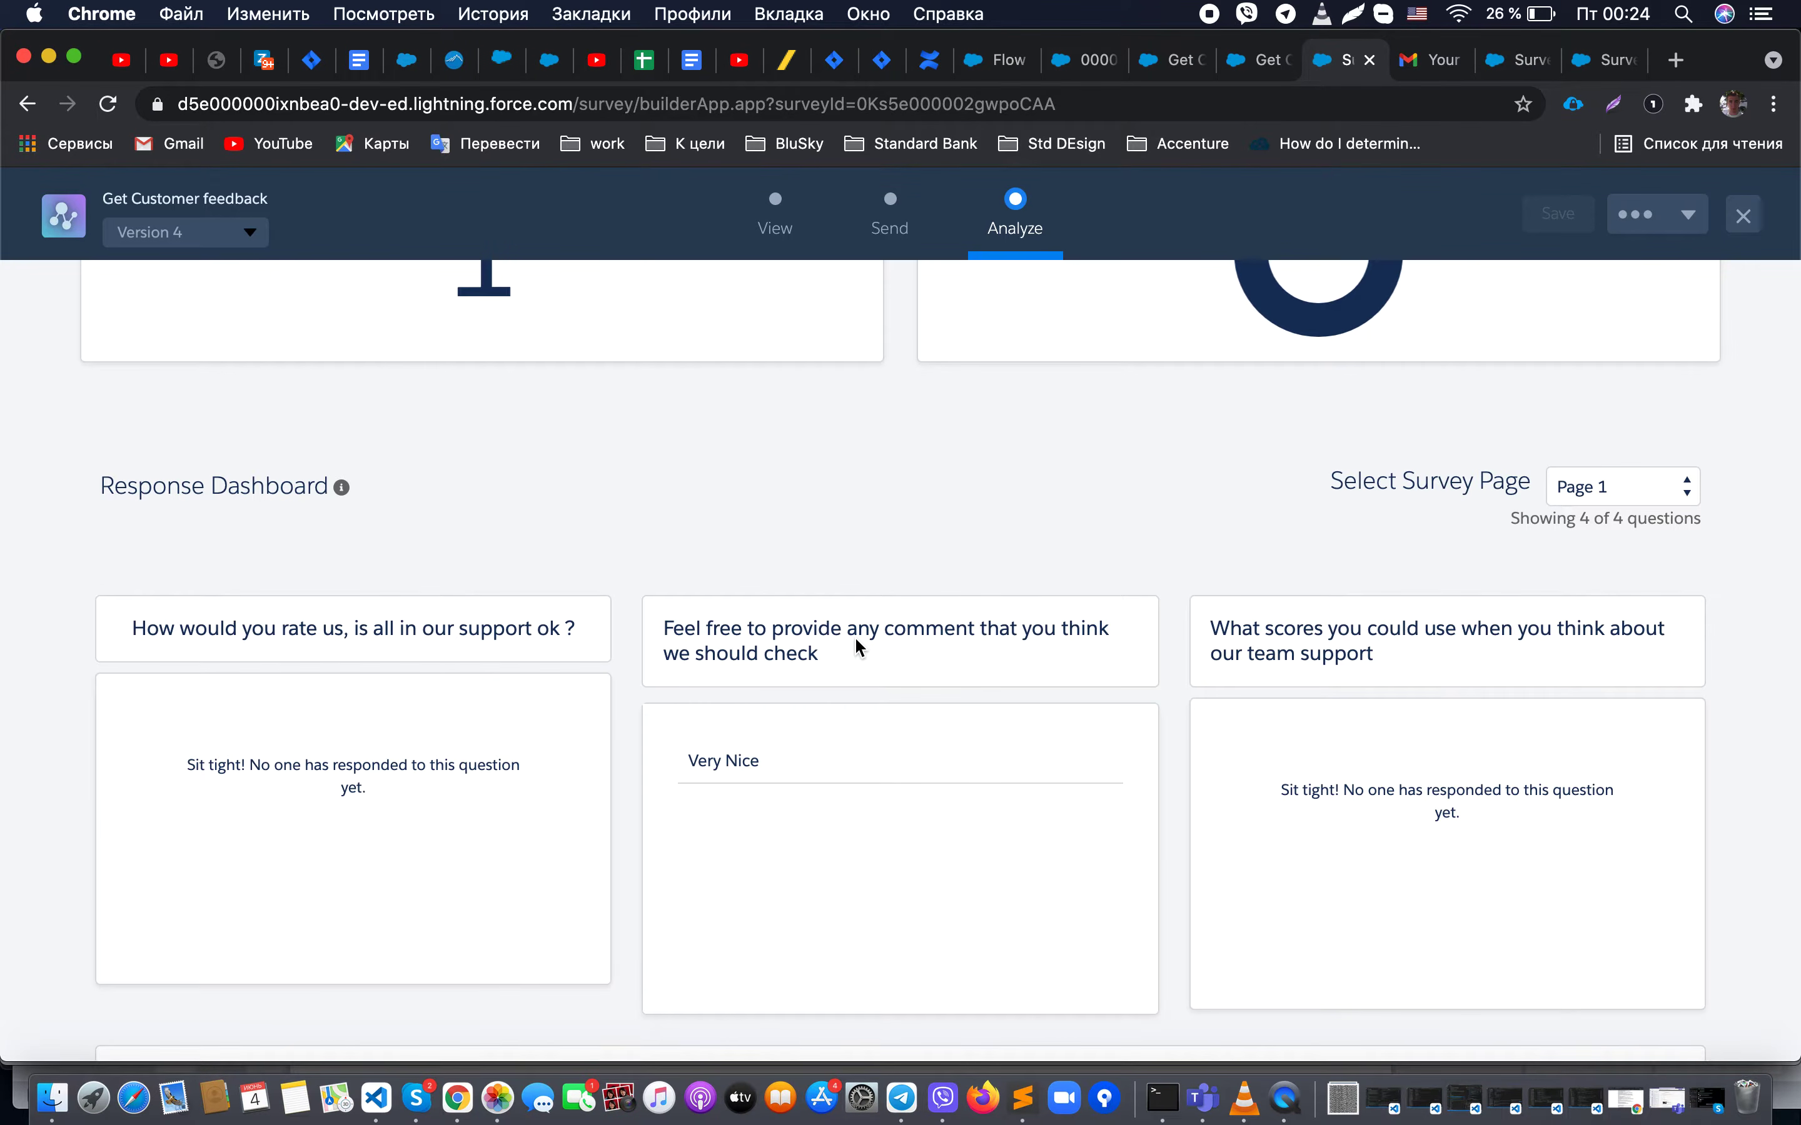
scroll(857, 646, "up", 2)
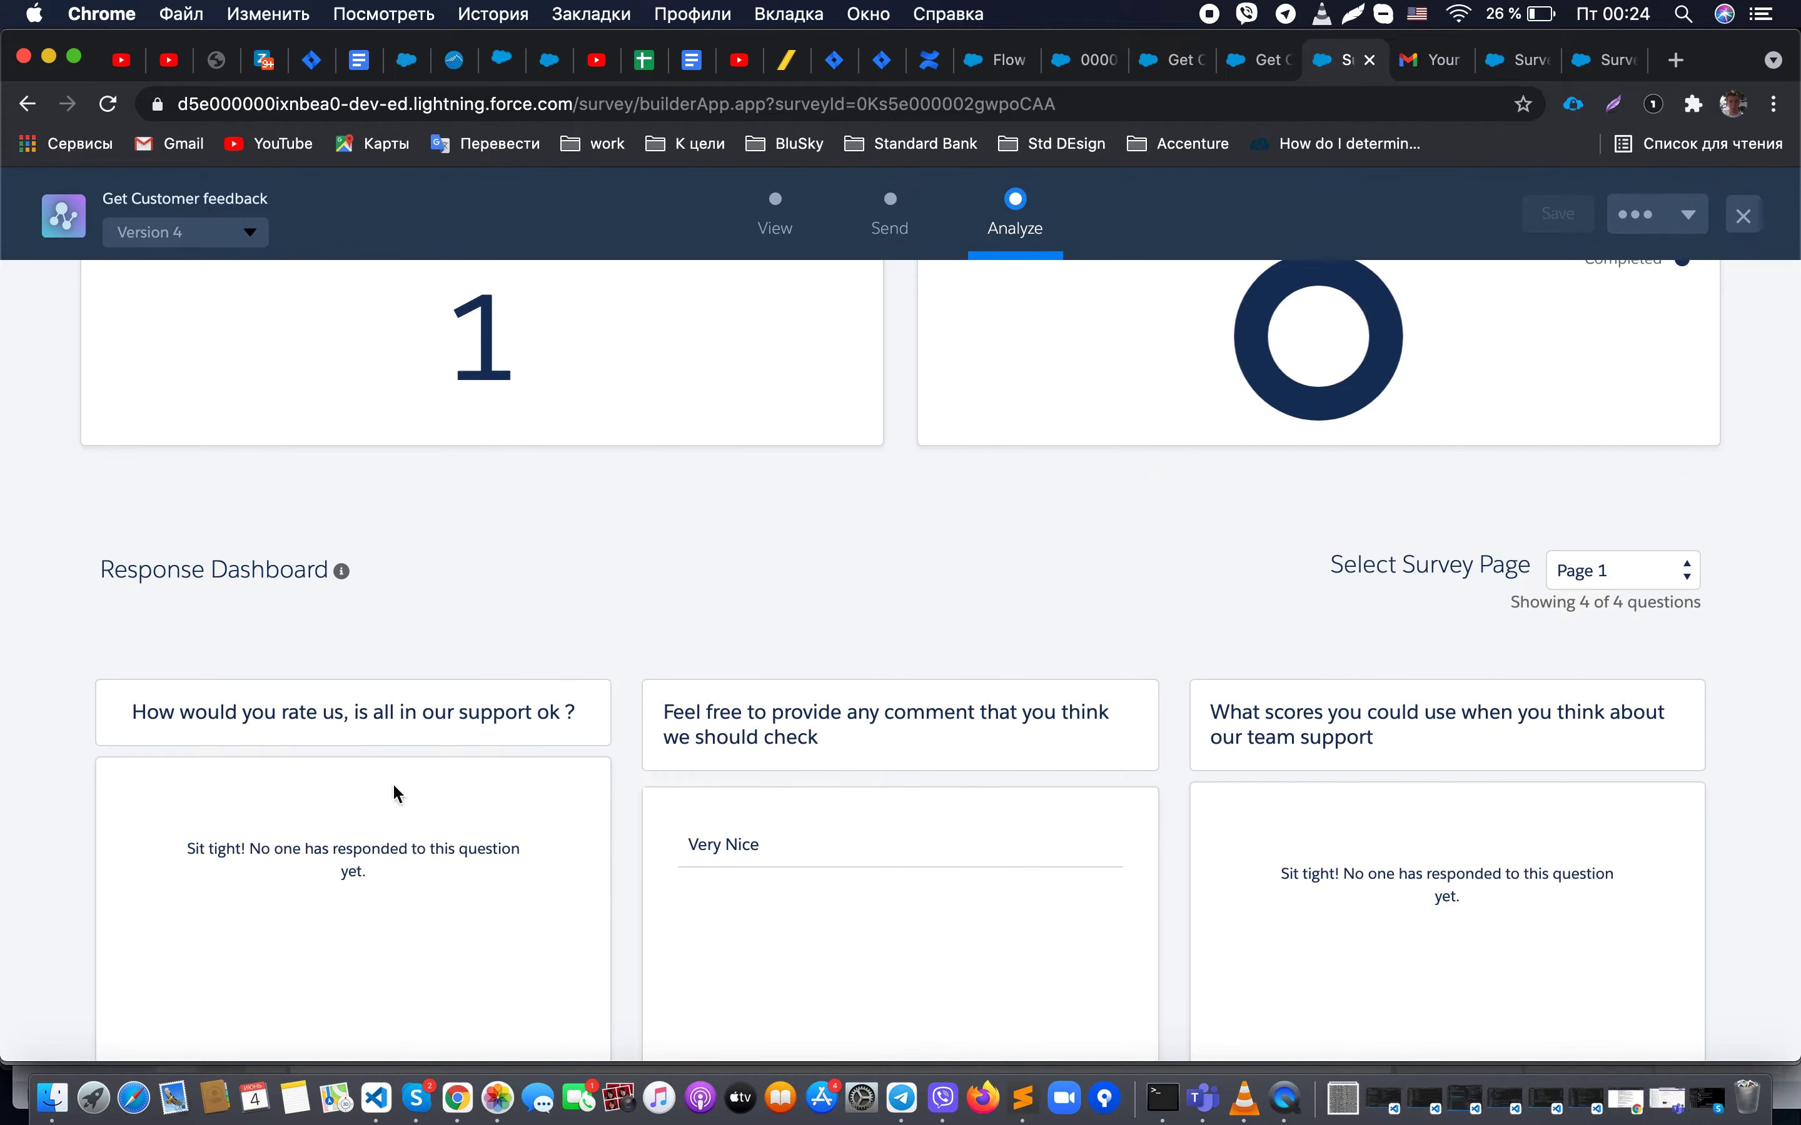
scroll(1114, 482, "up", 3)
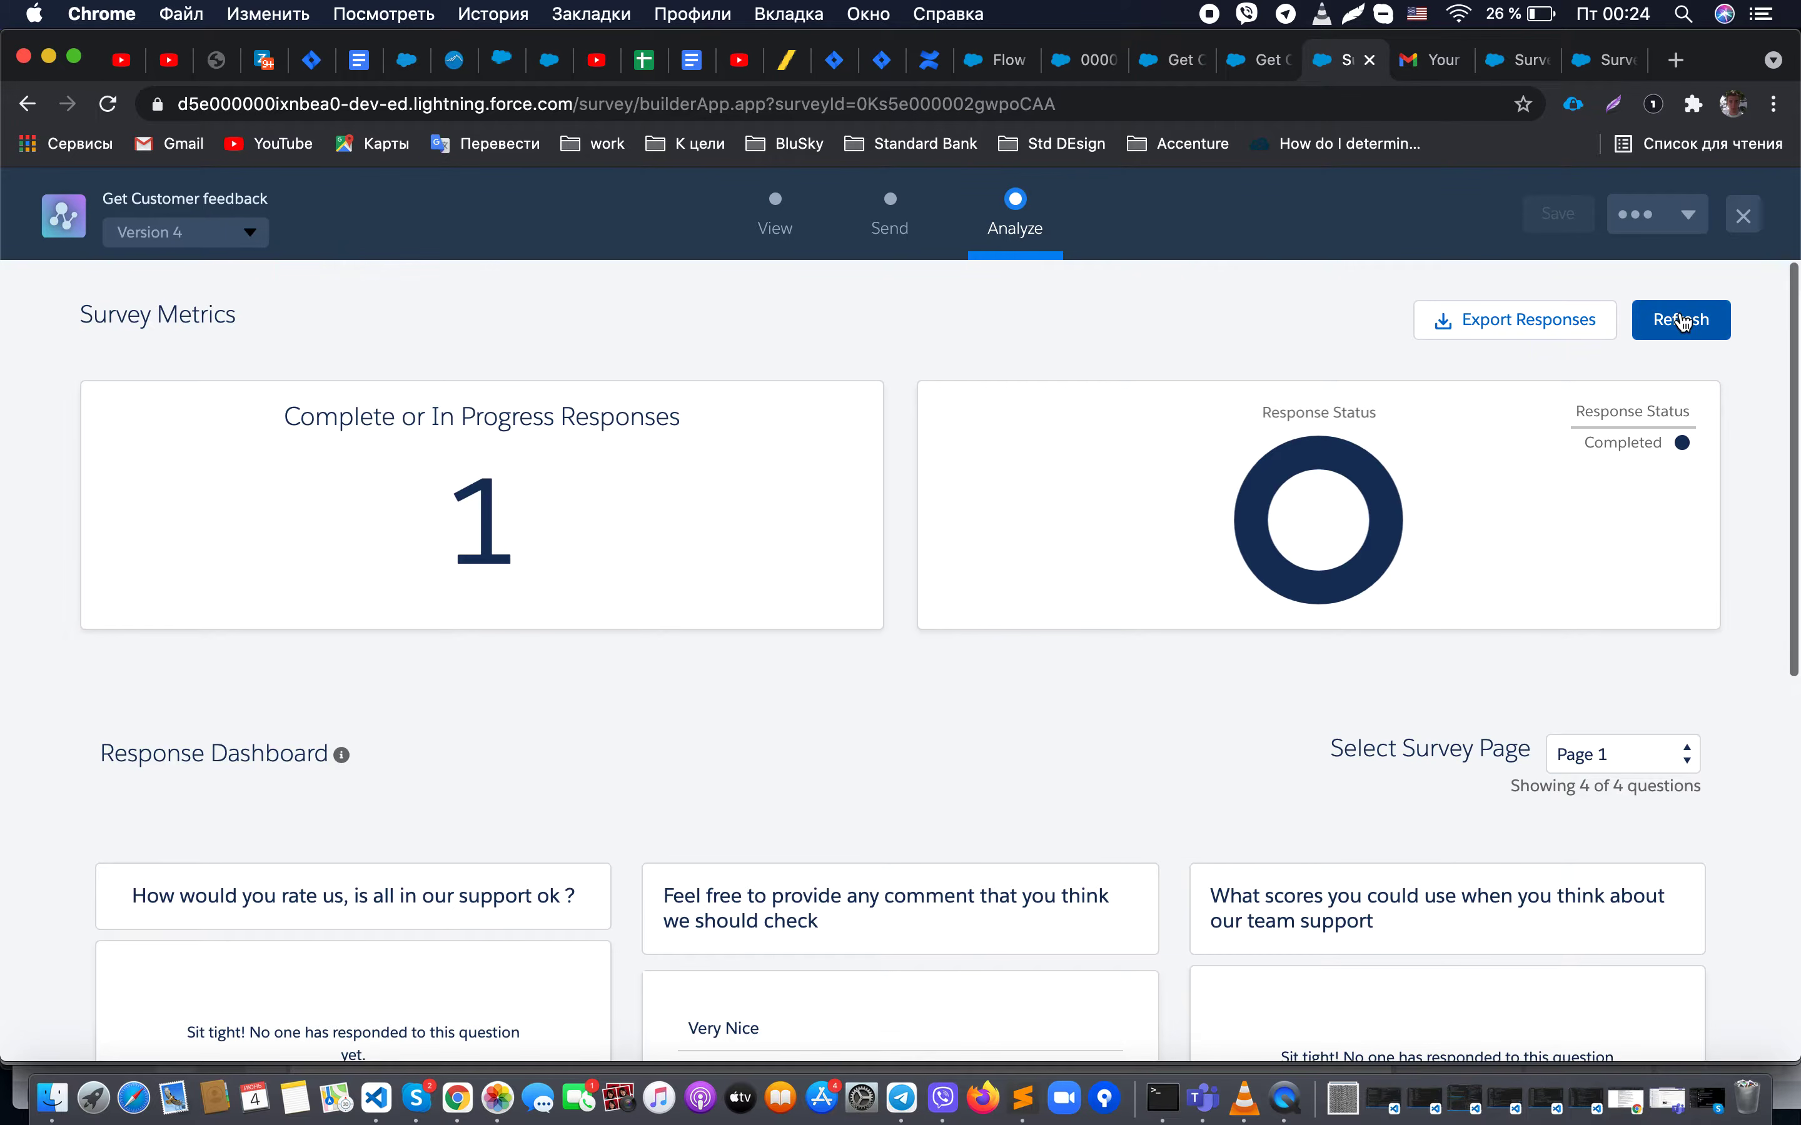
scroll(772, 735, "down", 2)
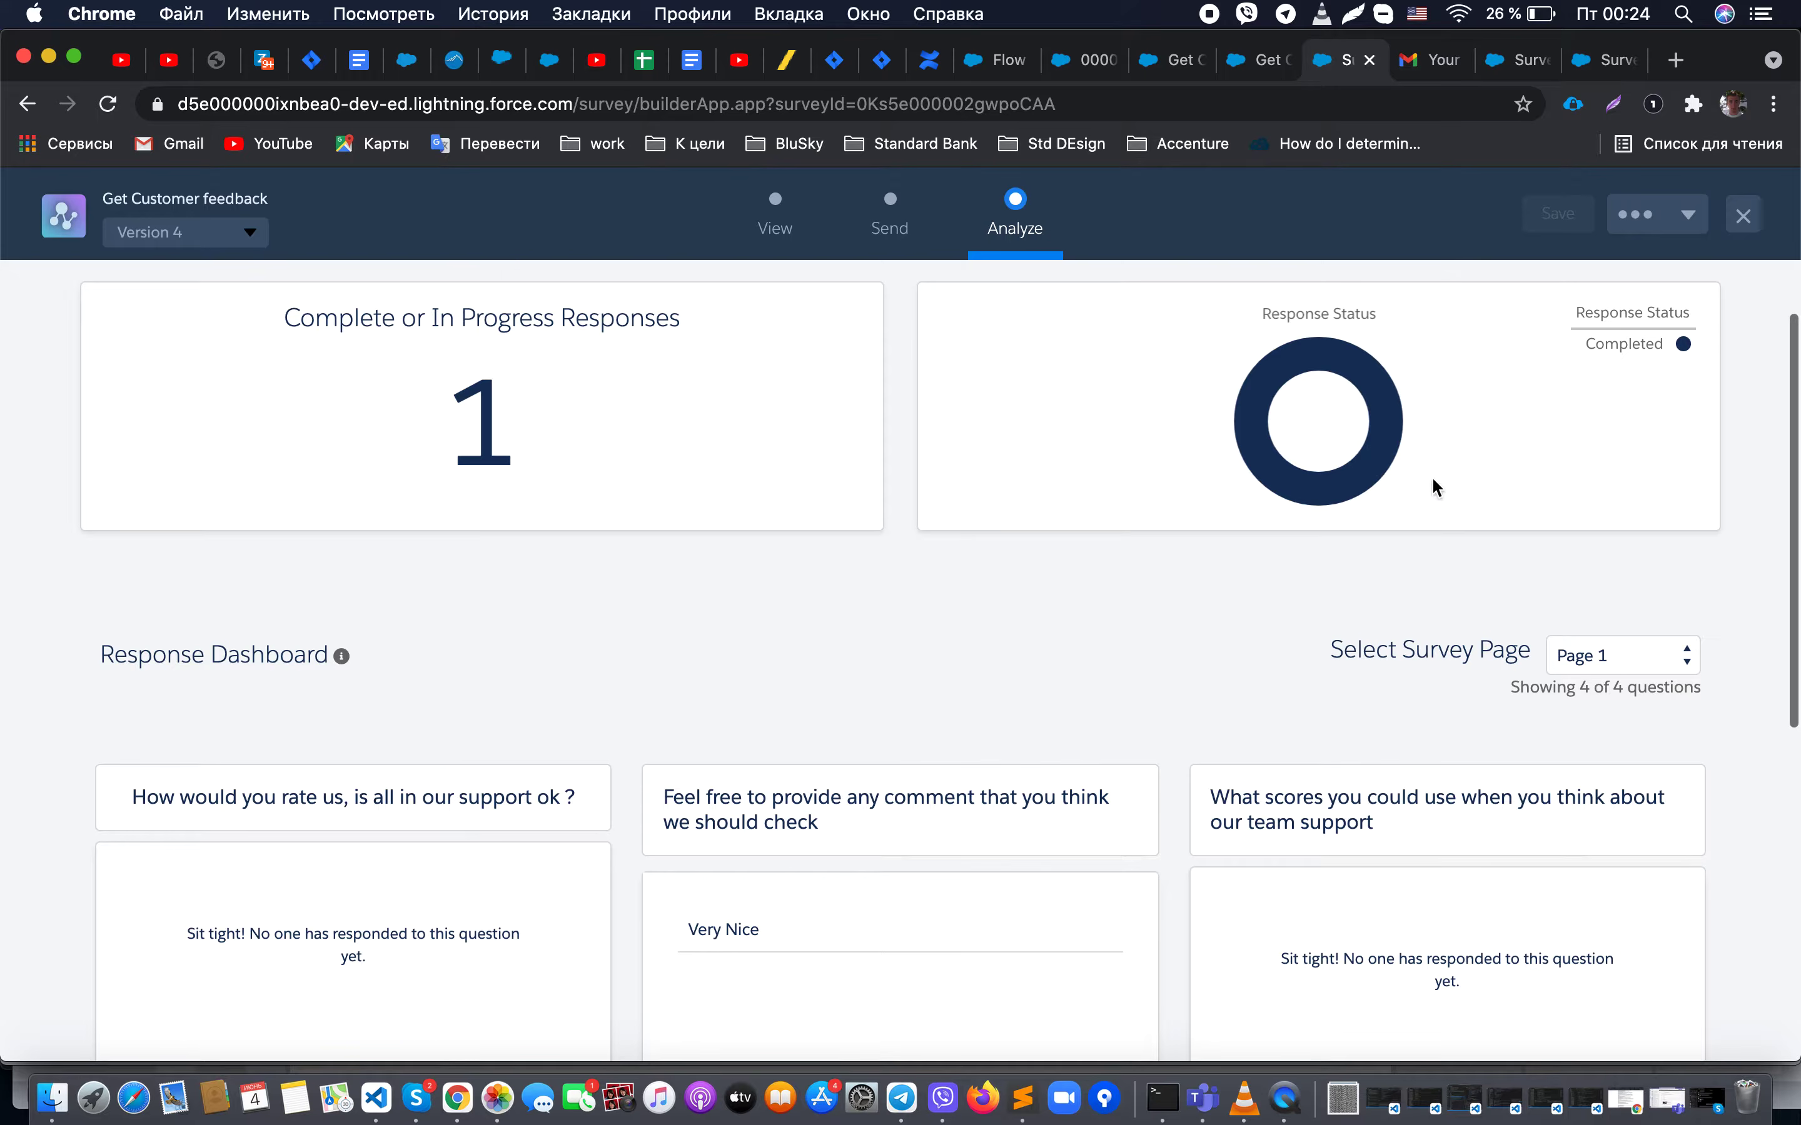
scroll(1433, 484, "up", 2)
left_click(1704, 332)
left_click(1704, 332)
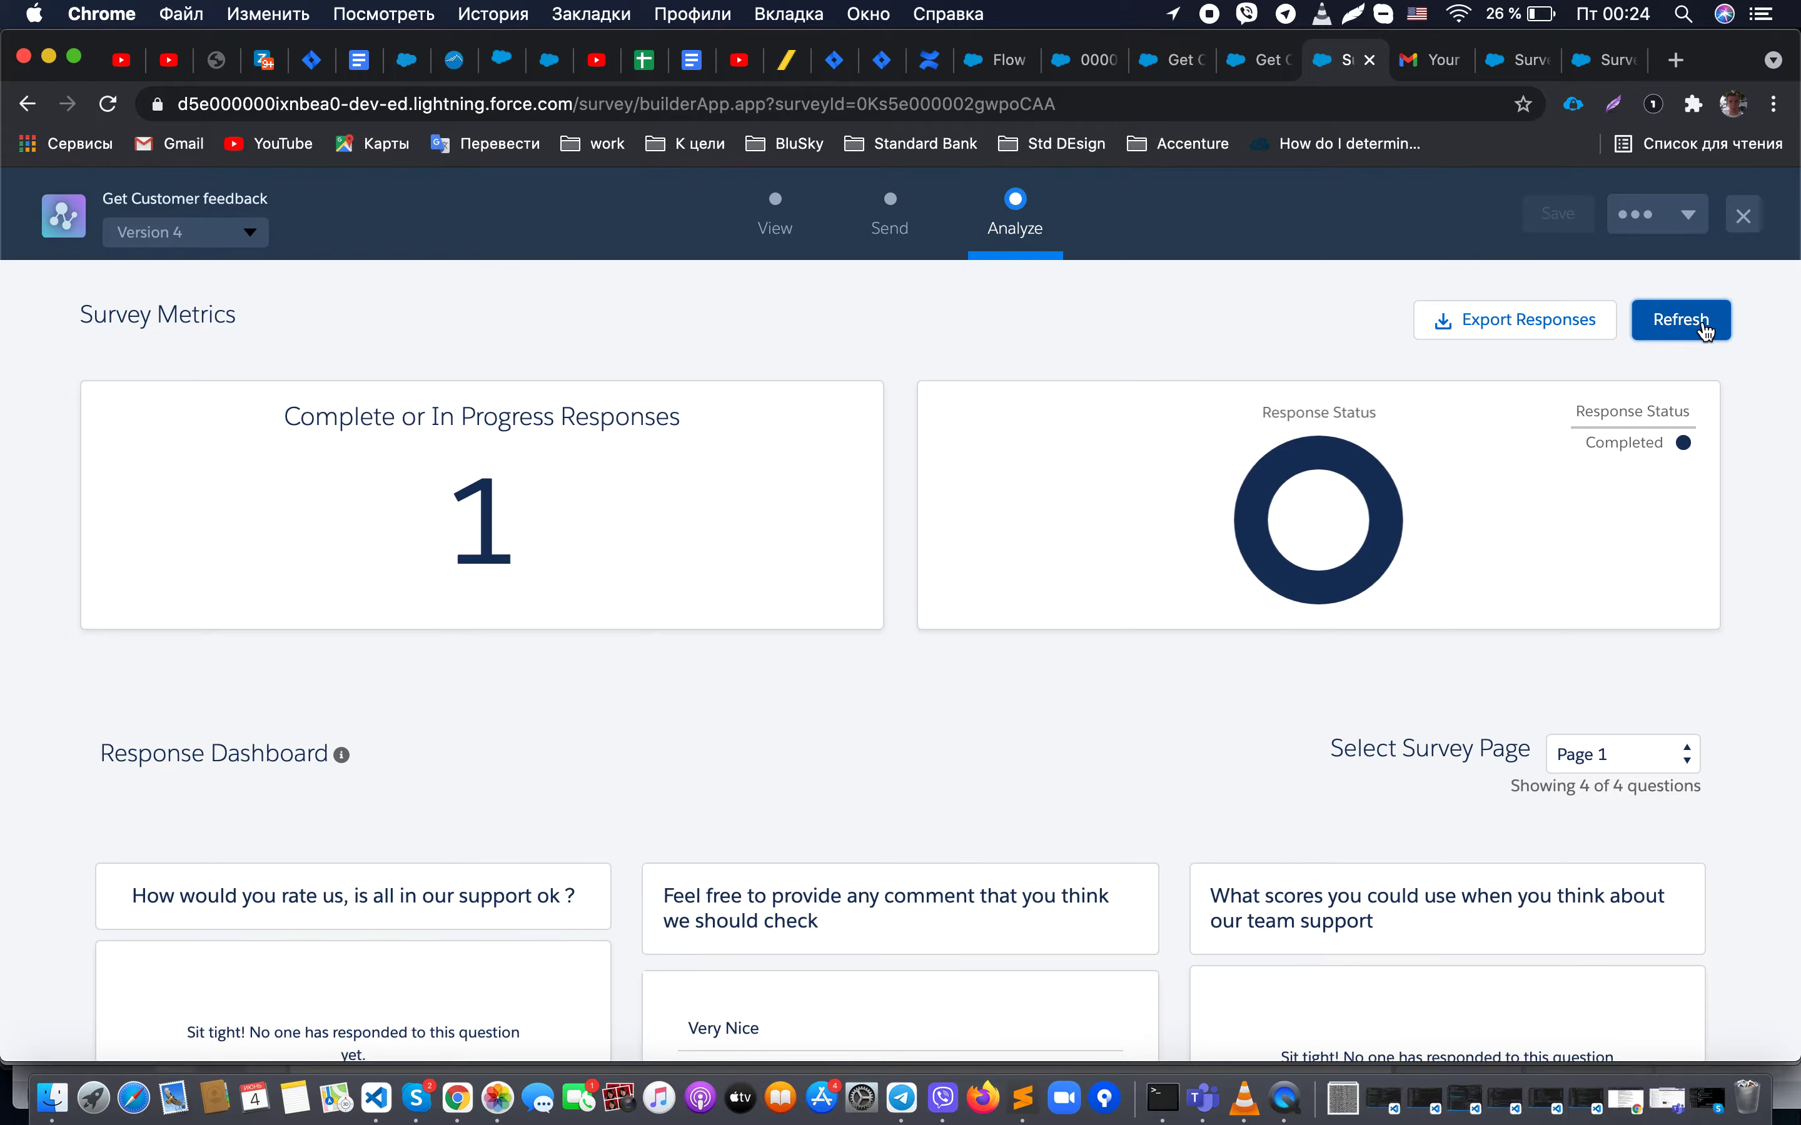
scroll(1460, 602, "down", 5)
scroll(1626, 380, "up", 5)
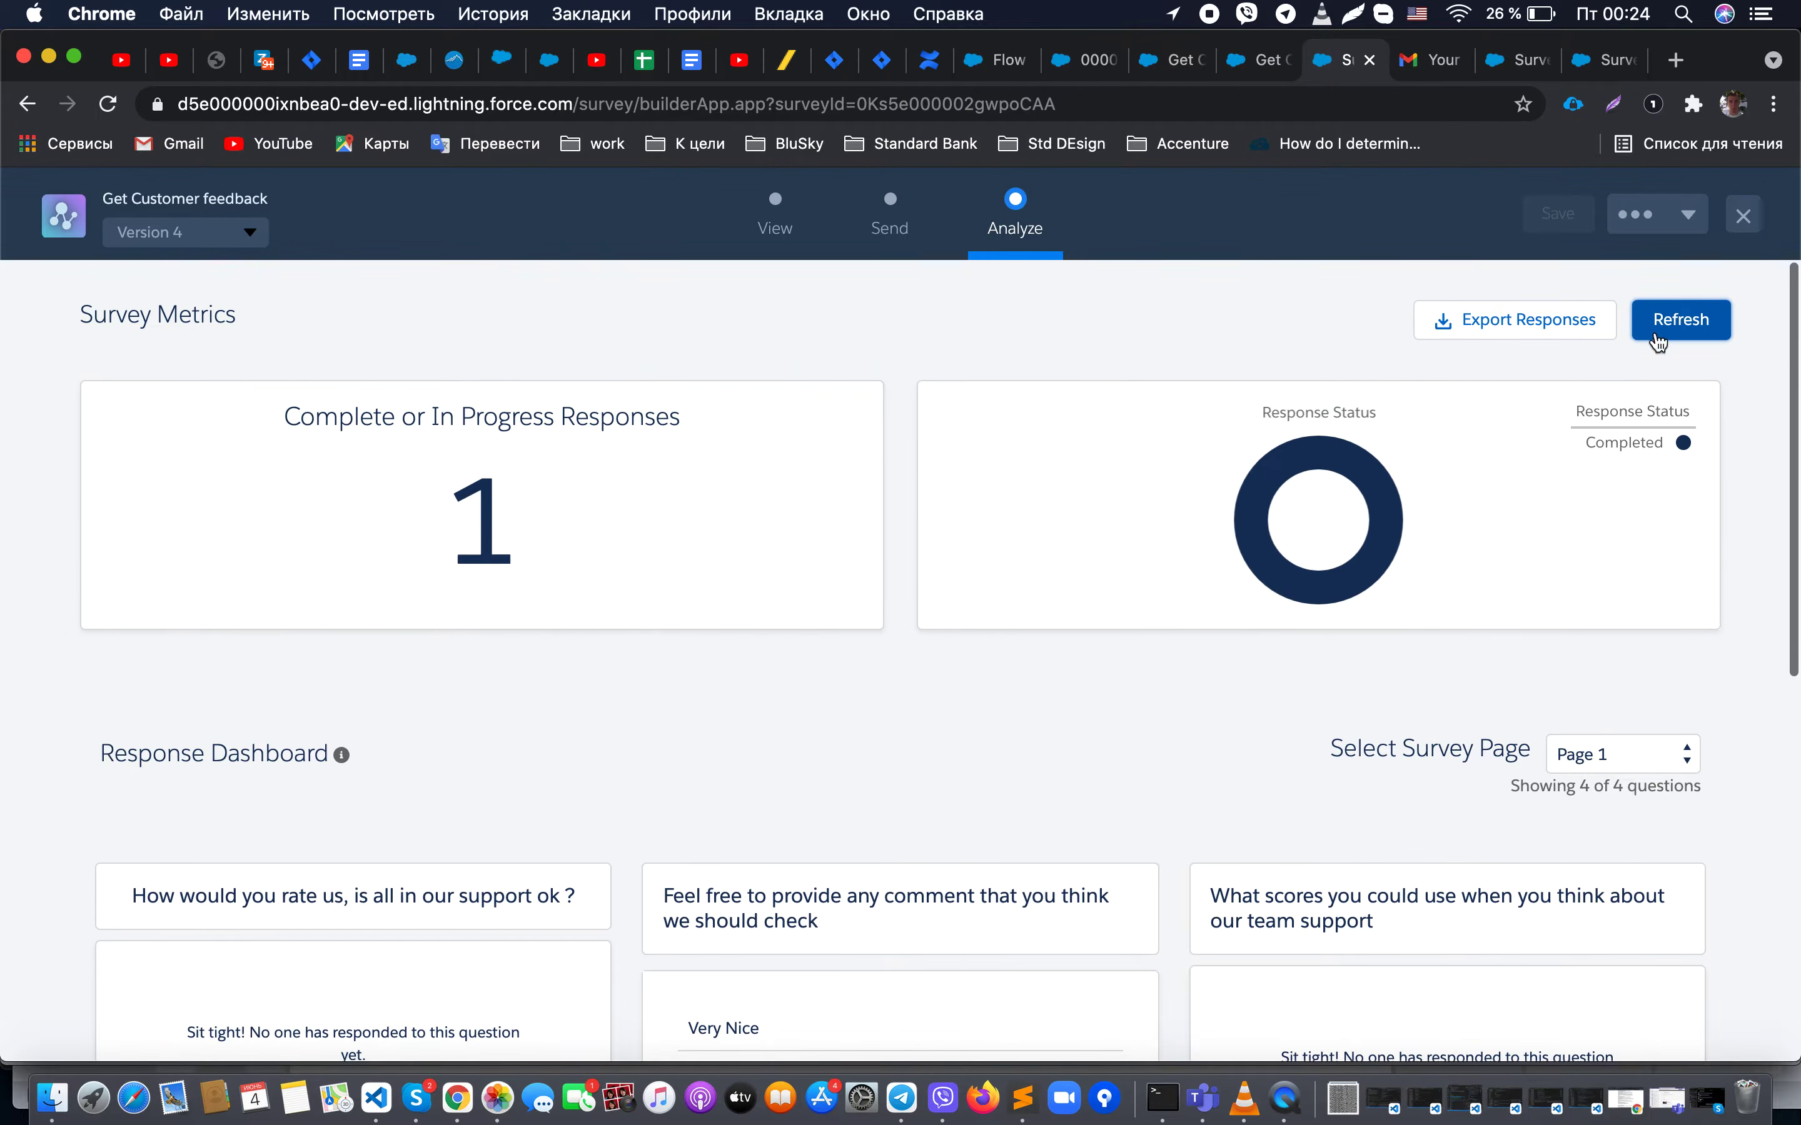
left_click(1674, 321)
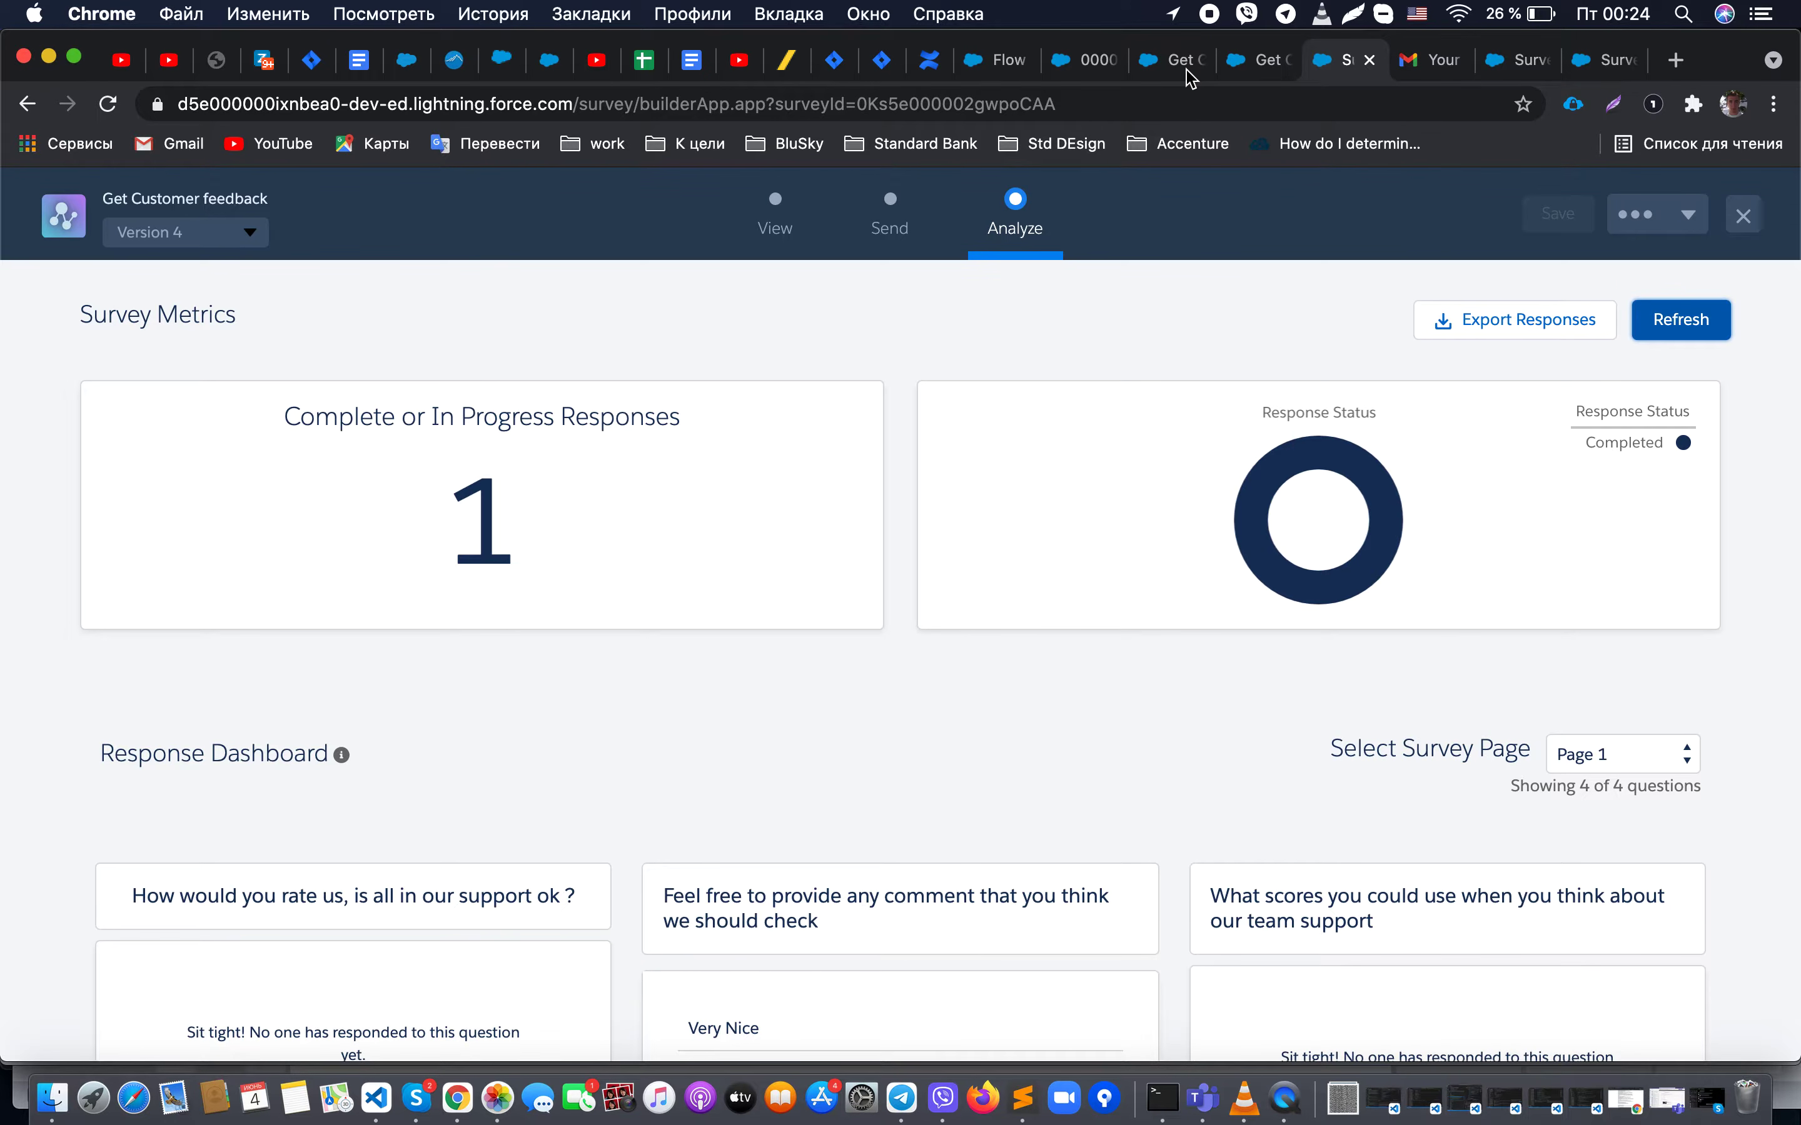
Step: Revisit the survey email, switch to Sublime Text and review the Case note's Origin, Status, Owner and Survey Invitation lines
left_click(1436, 61)
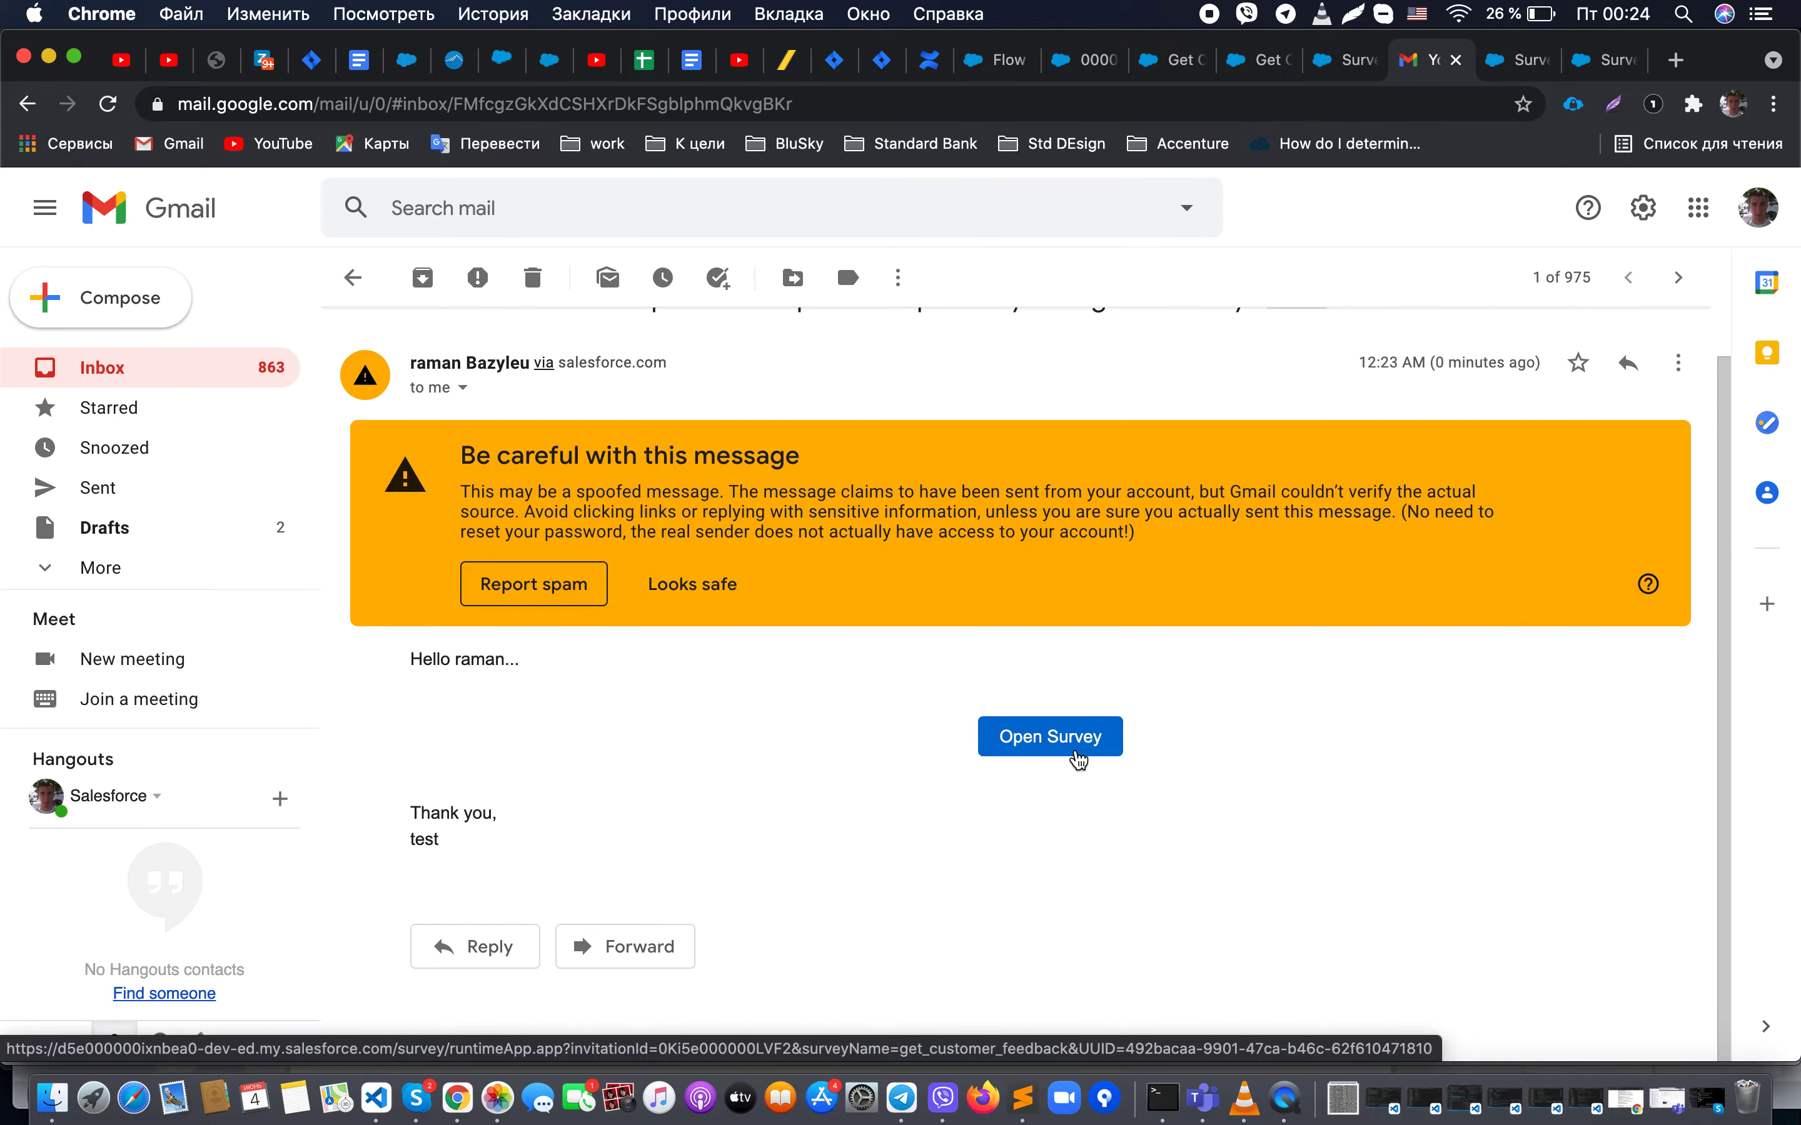
left_click(1031, 1092)
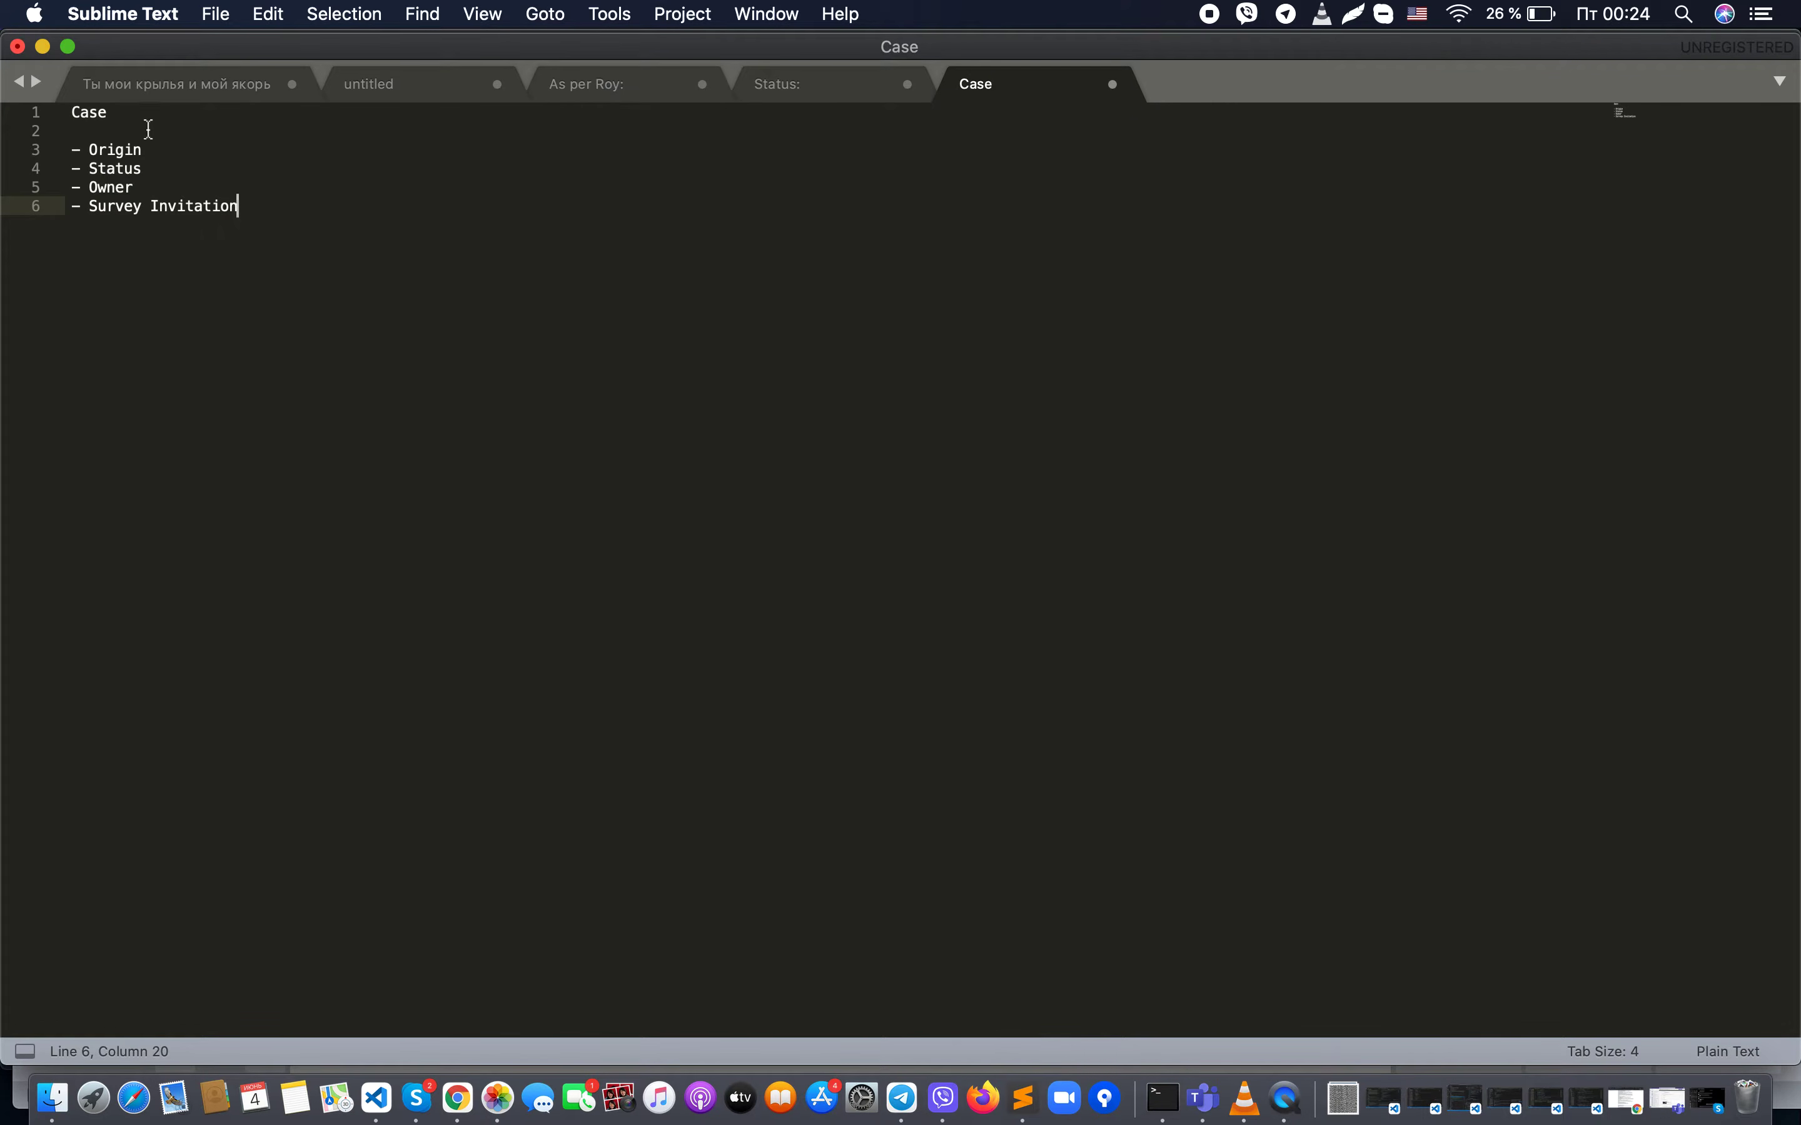
left_click(87, 114)
double_click(86, 116)
double_click(118, 154)
left_click(142, 169)
left_click(122, 153)
double_click(117, 169)
double_click(118, 187)
double_click(121, 208)
double_click(204, 207)
Step: Add an "Email Template" heading below the Survey Invitation line, separated by blank lines
left_click(277, 208)
key("Return")
key("Return")
key("Return")
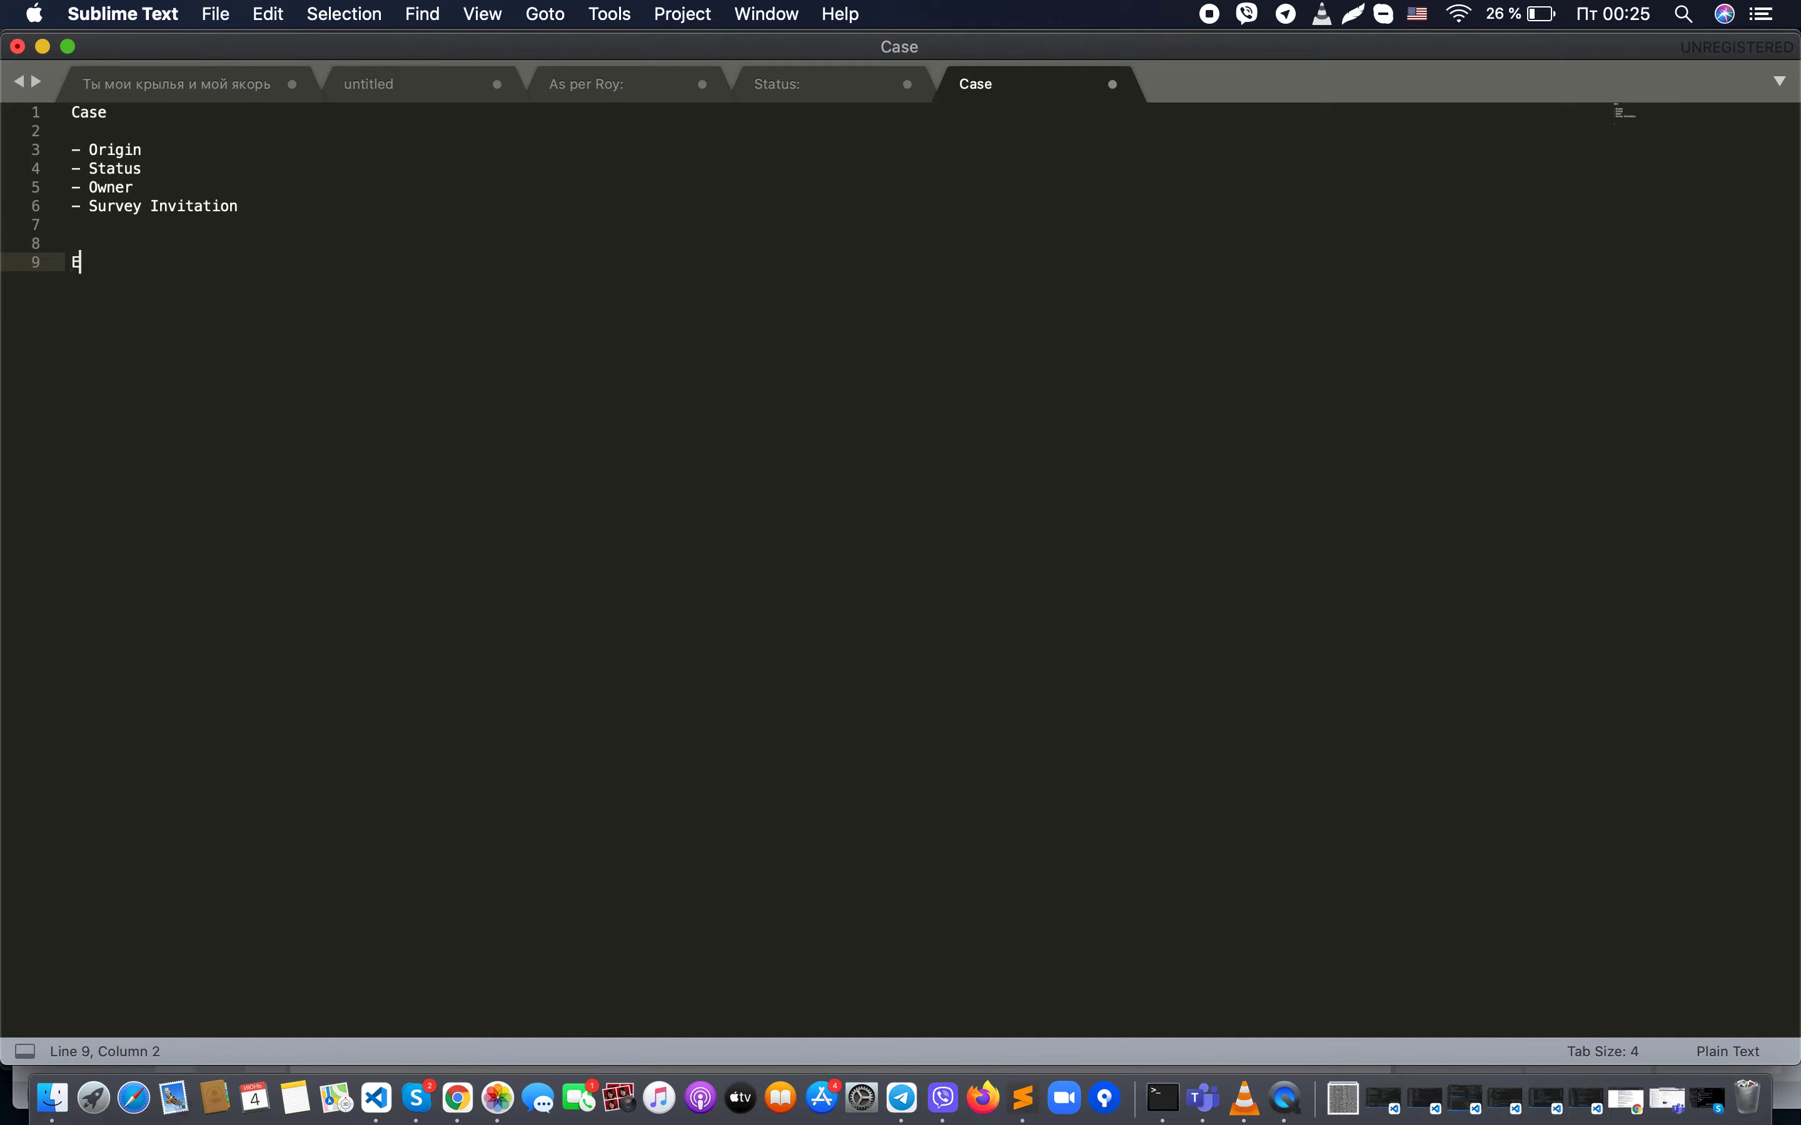
type("Email Template")
key("Return")
key("Return")
key("Return")
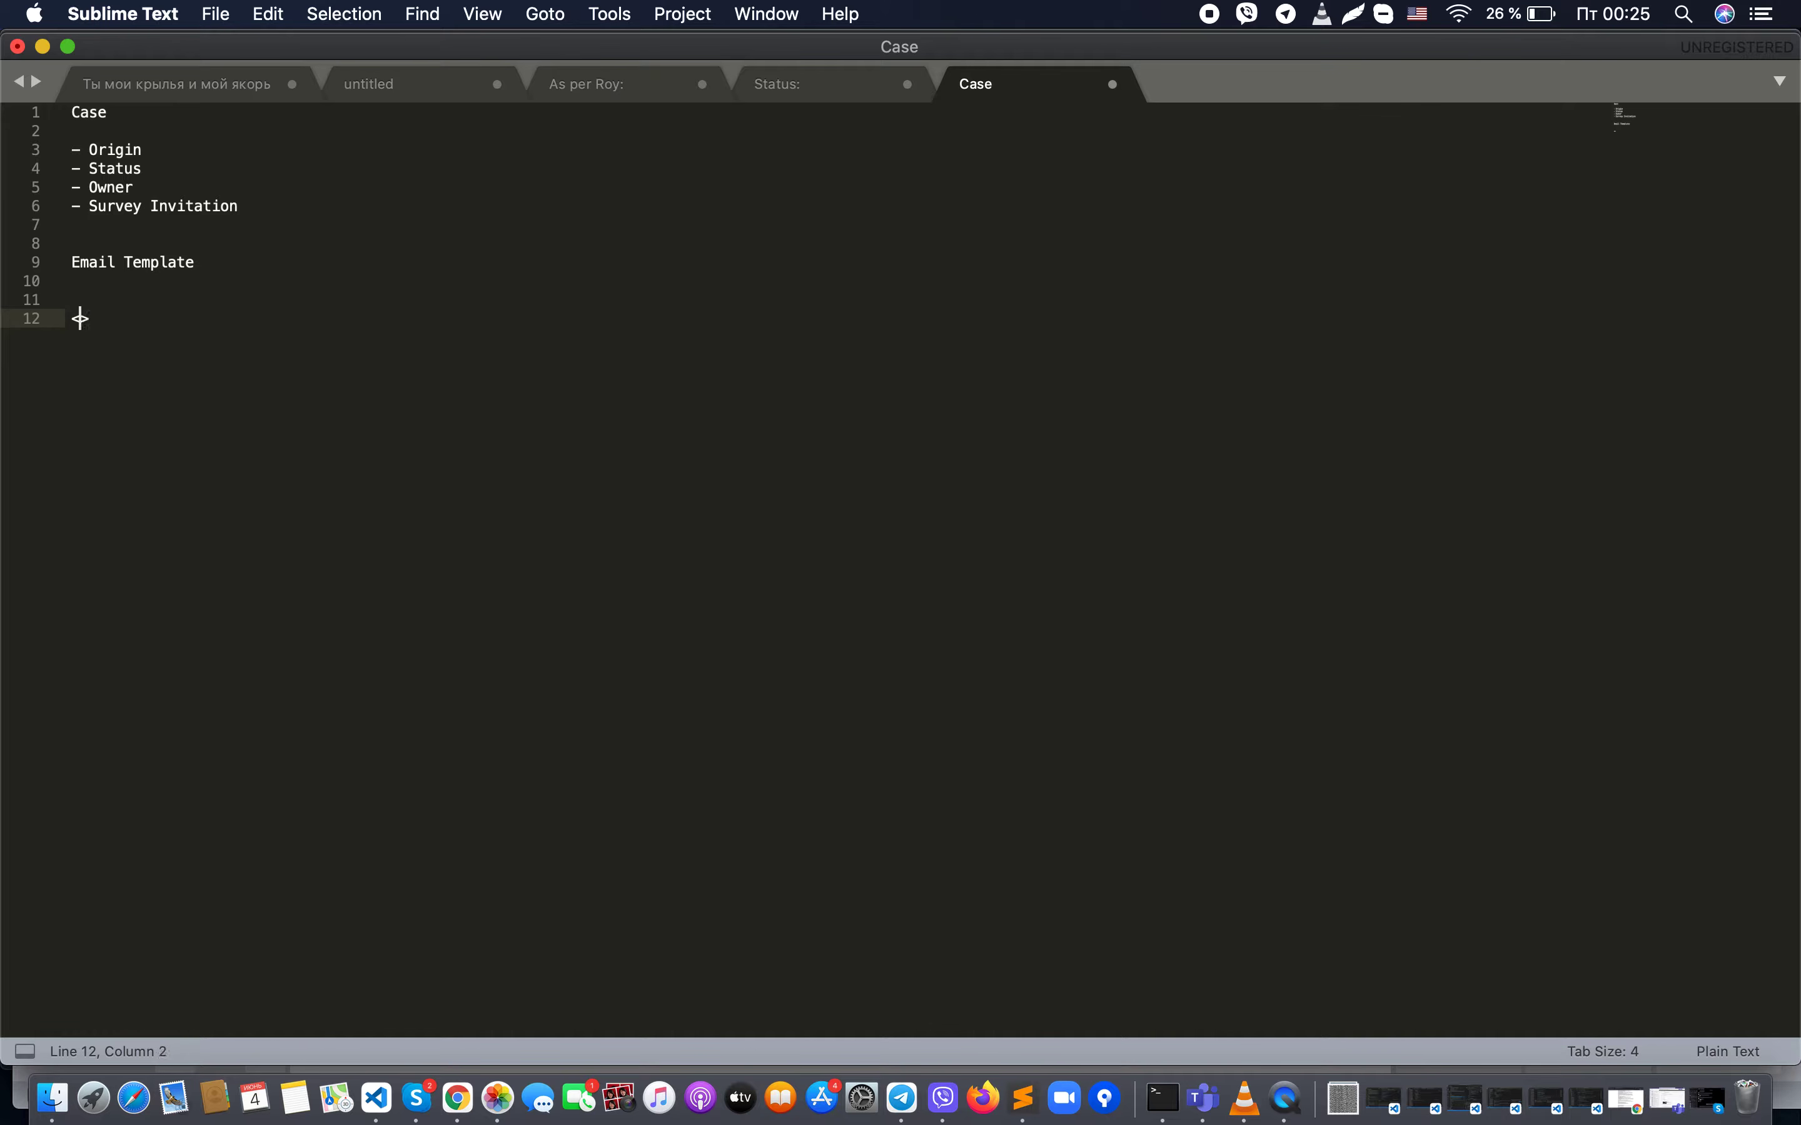
Step: Write "<Hey - please put your feedback here>" under the Email Template heading and remove the extra blank line between them
type("lease")
key("BackSpace")
type("your feedback here>")
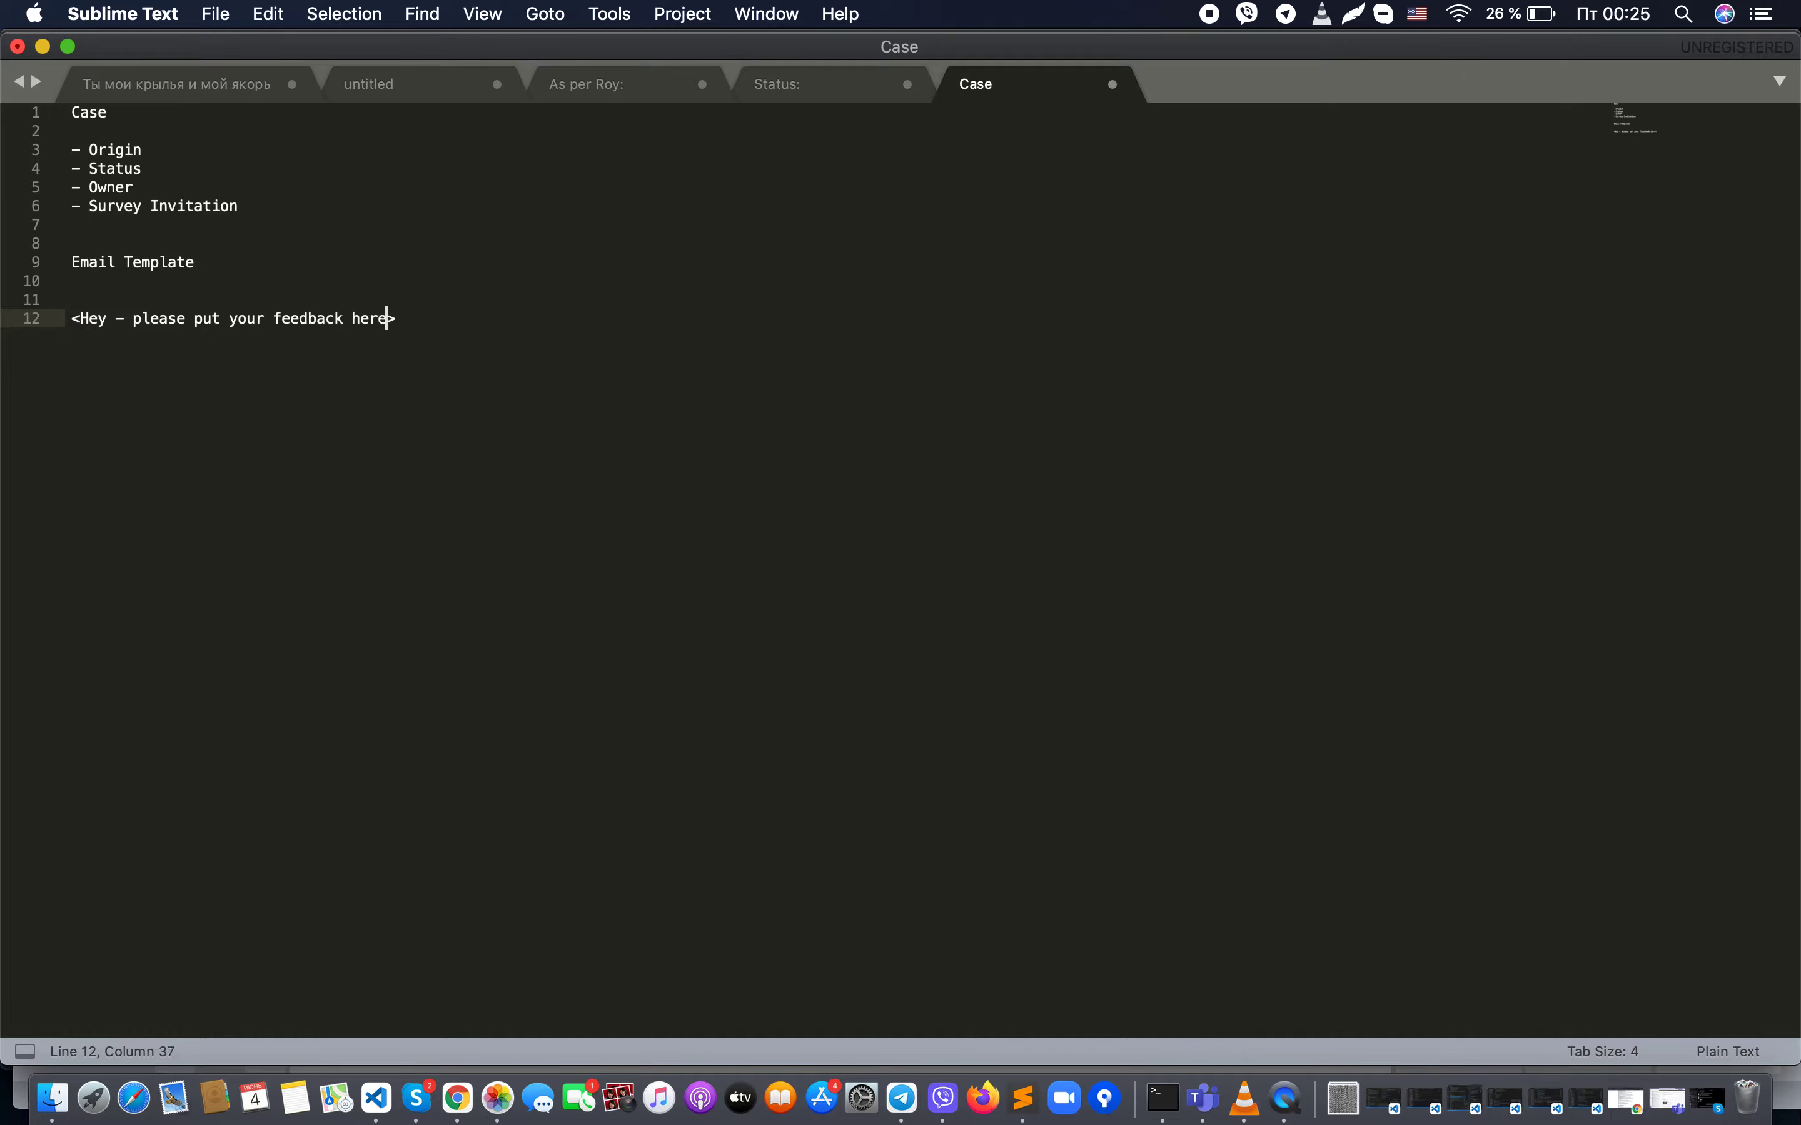
left_click_drag(83, 320, 385, 328)
left_click(413, 327)
left_click(72, 299)
key("BackSpace")
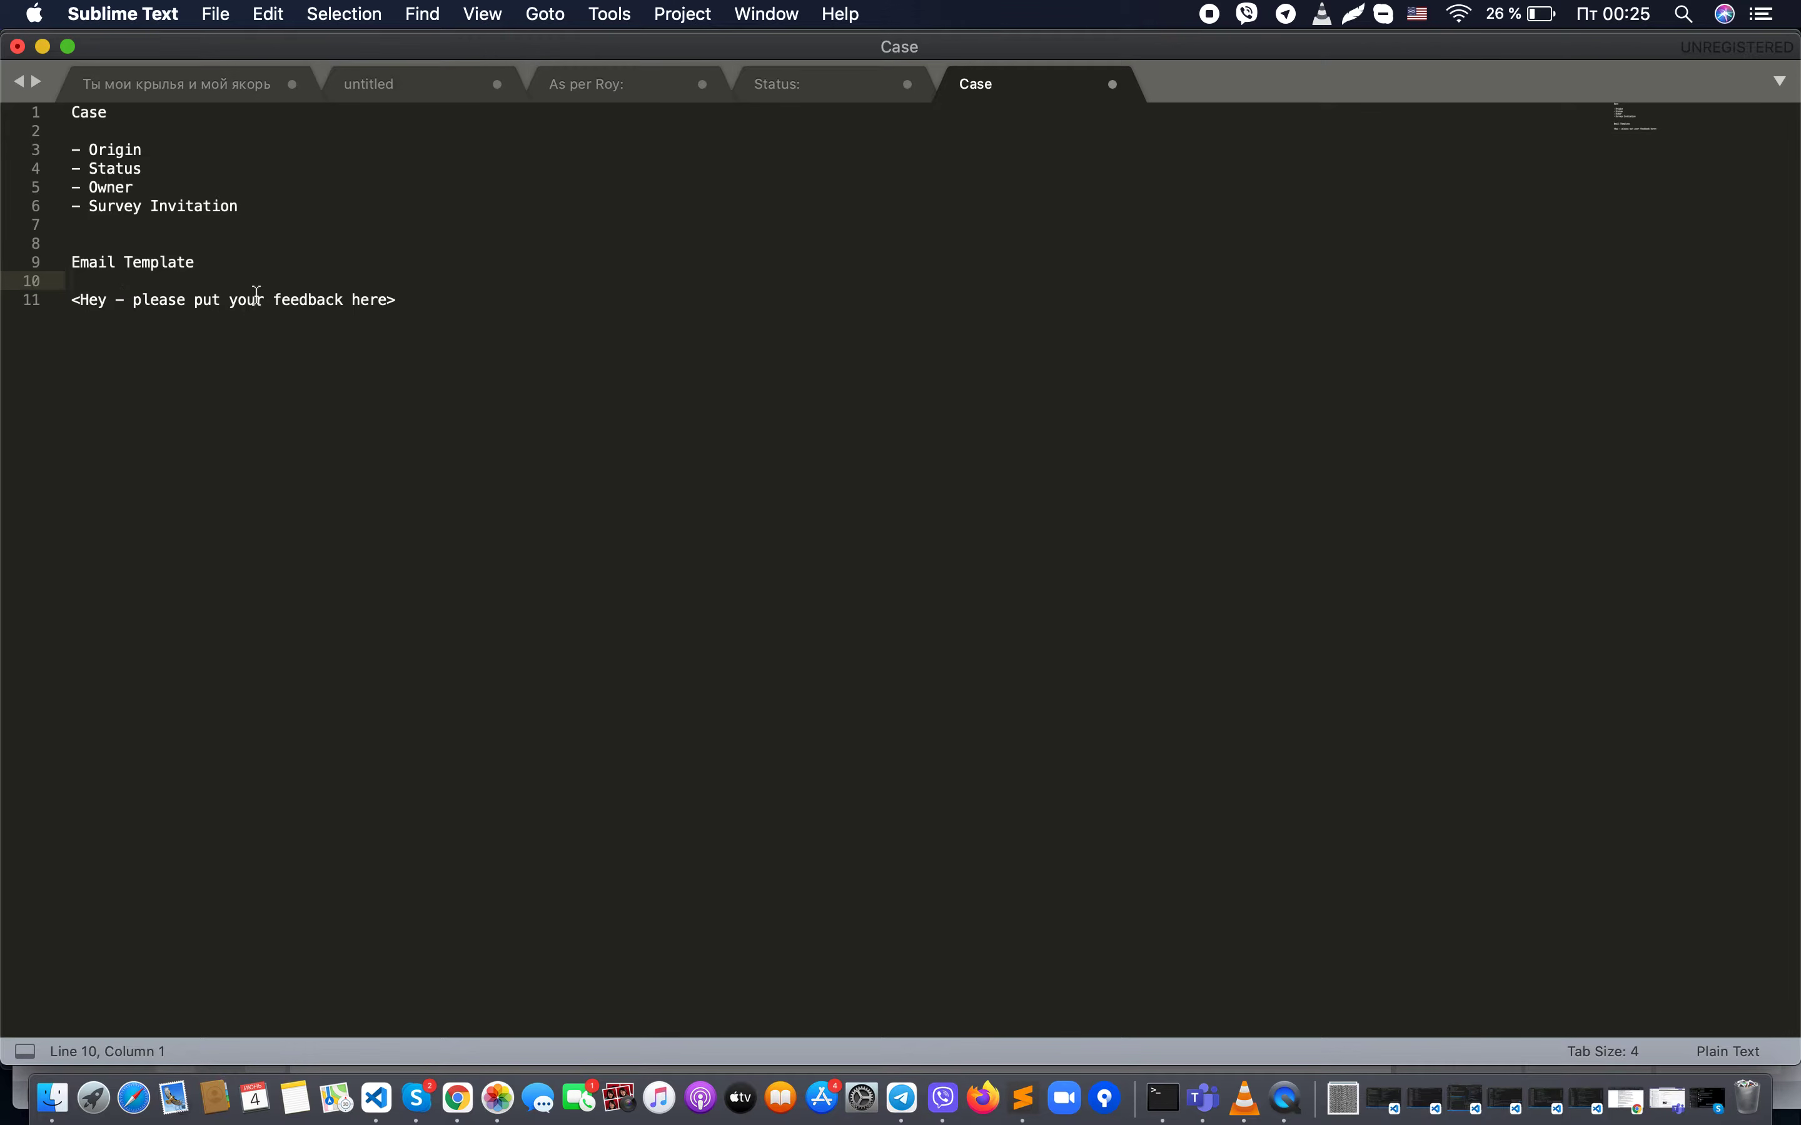
left_click(396, 299)
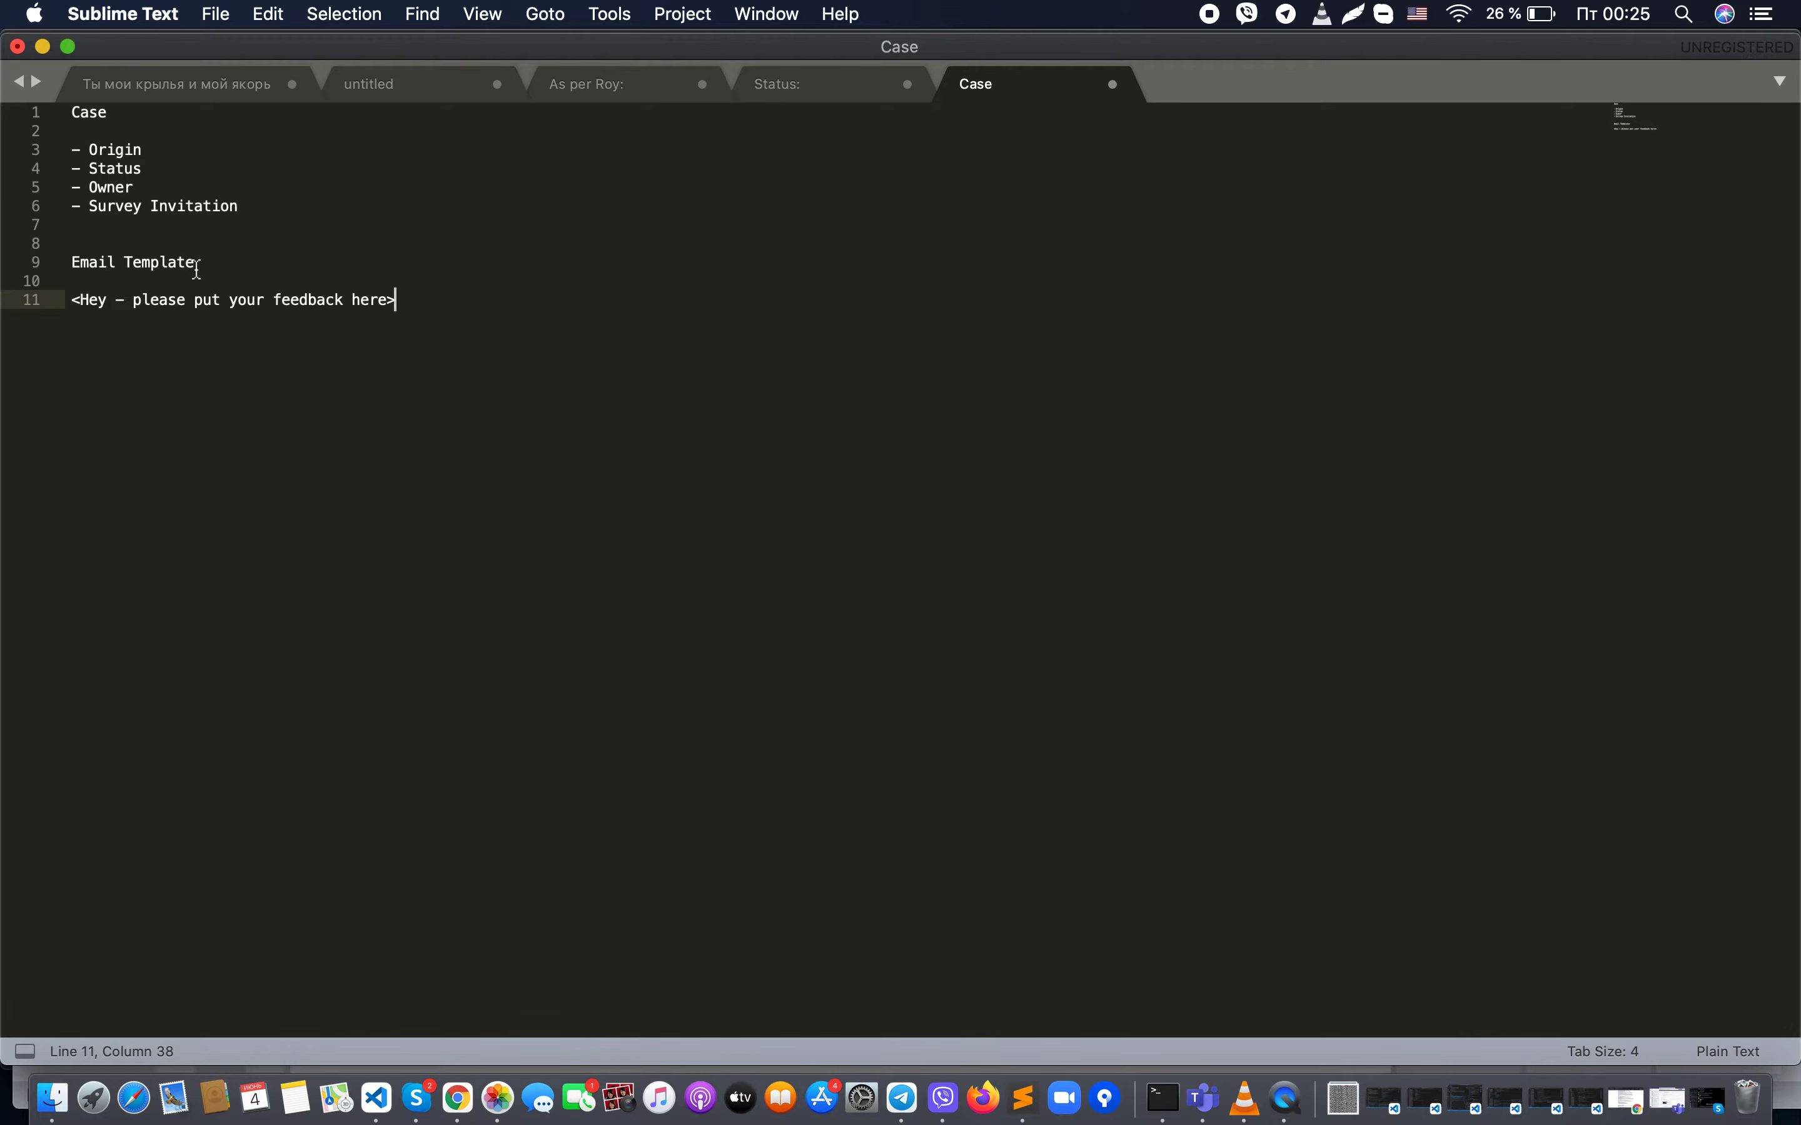
Step: Review how the Case note's Origin and Survey Invitation fields relate to the Email Template section
double_click(83, 112)
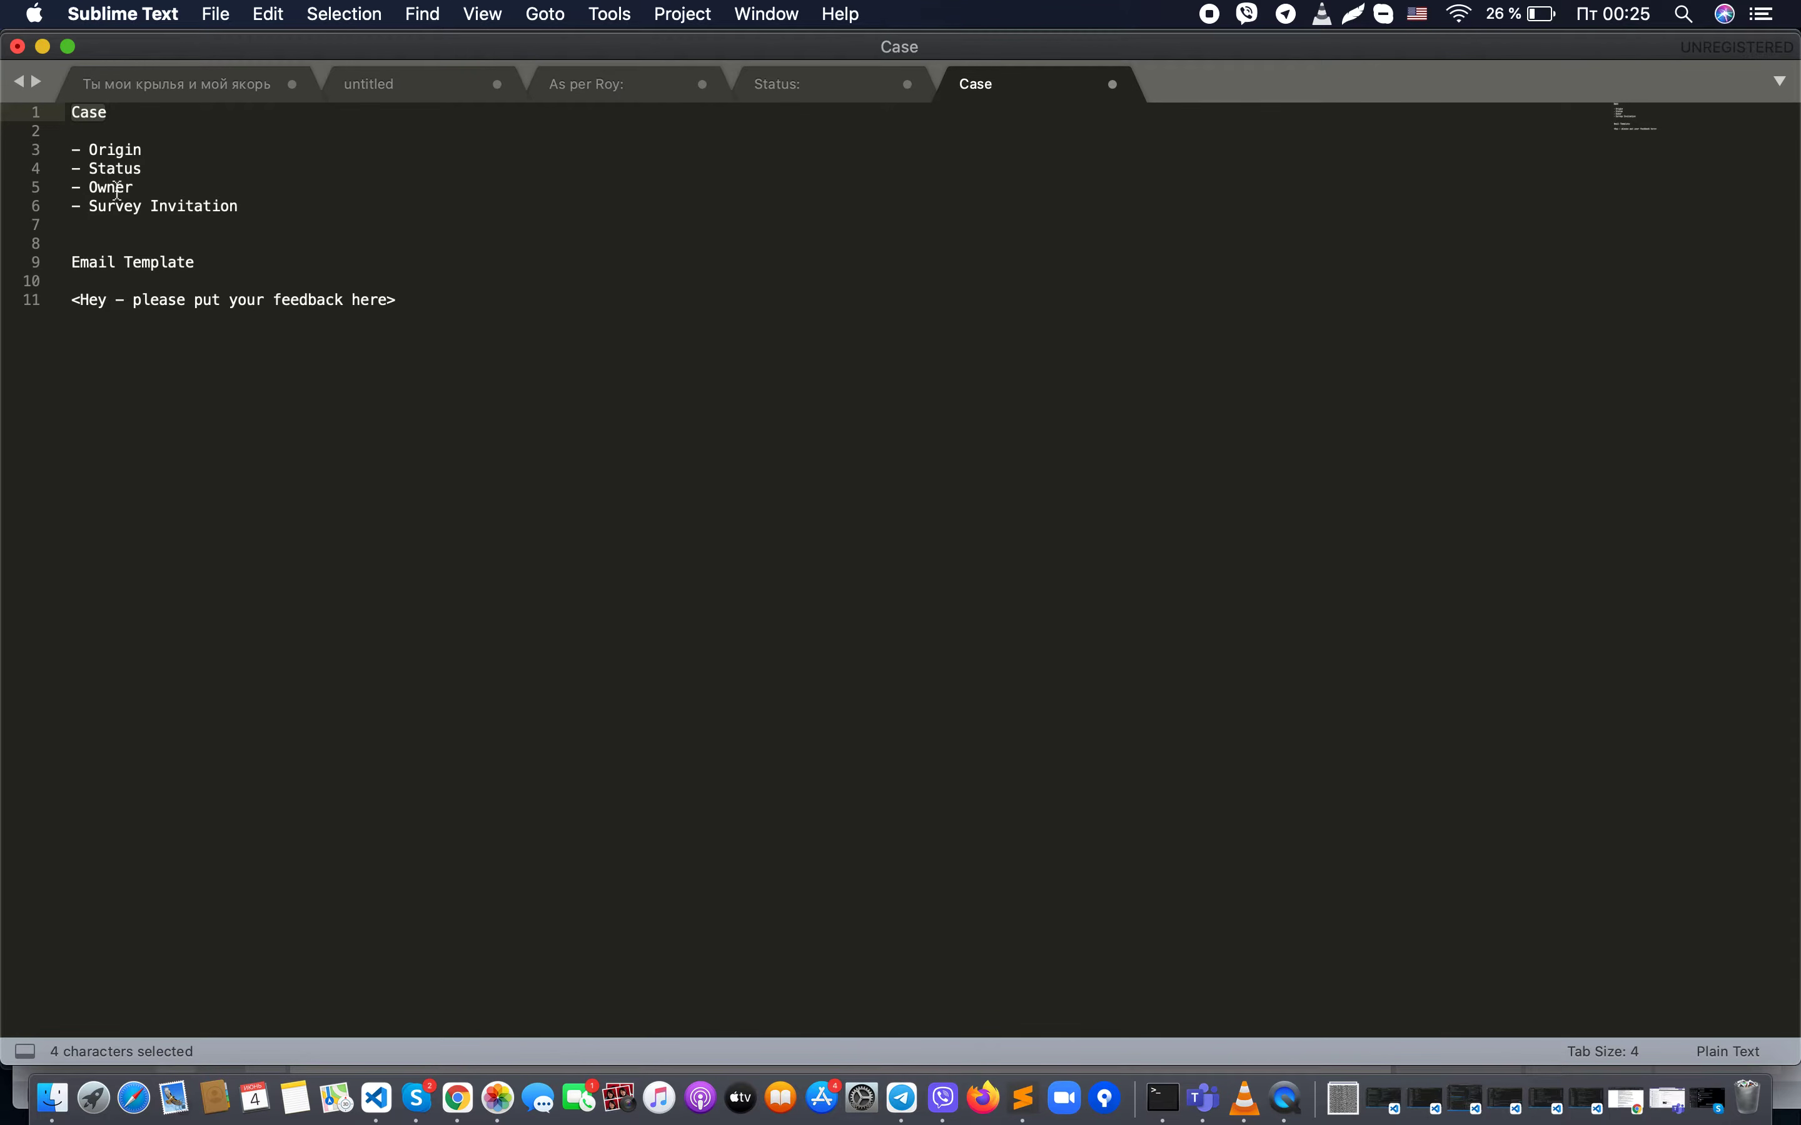
left_click(119, 207)
double_click(195, 208)
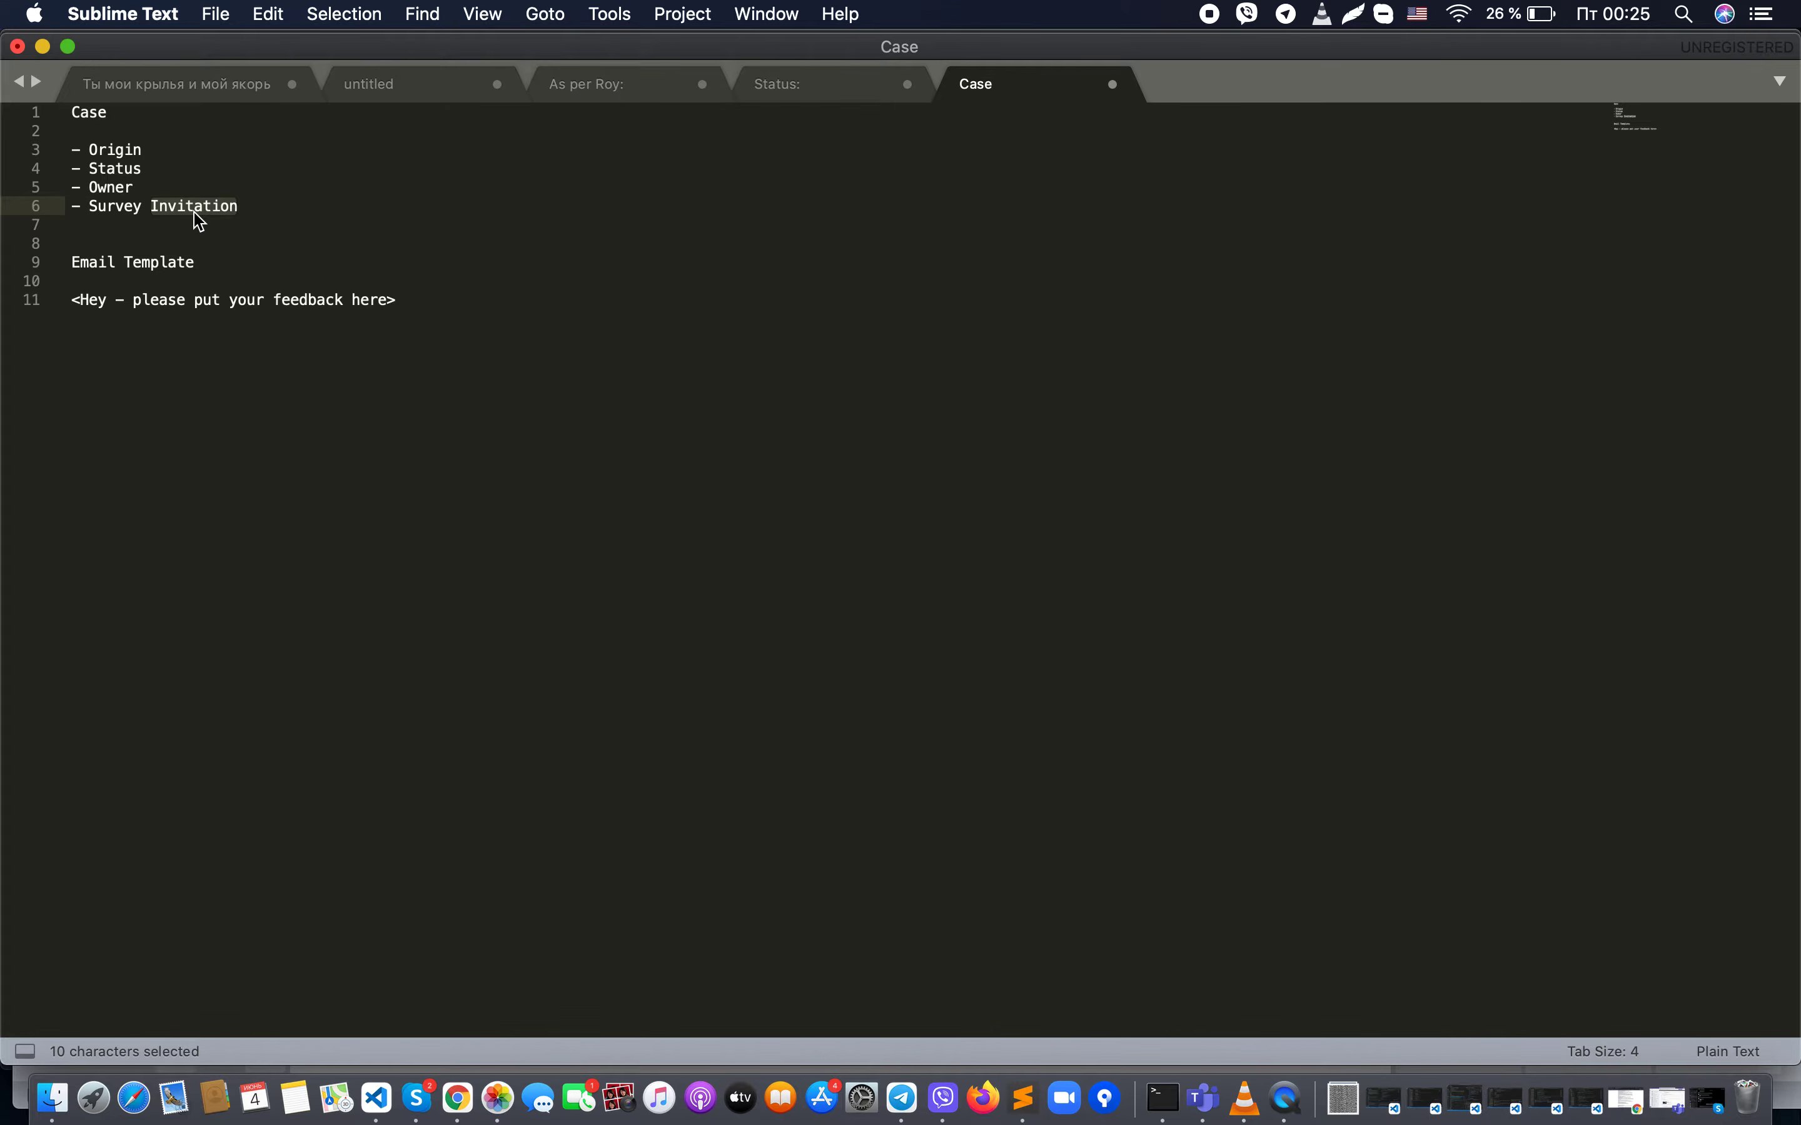
left_click(238, 246)
left_click_drag(257, 211, 90, 207)
left_click(230, 277)
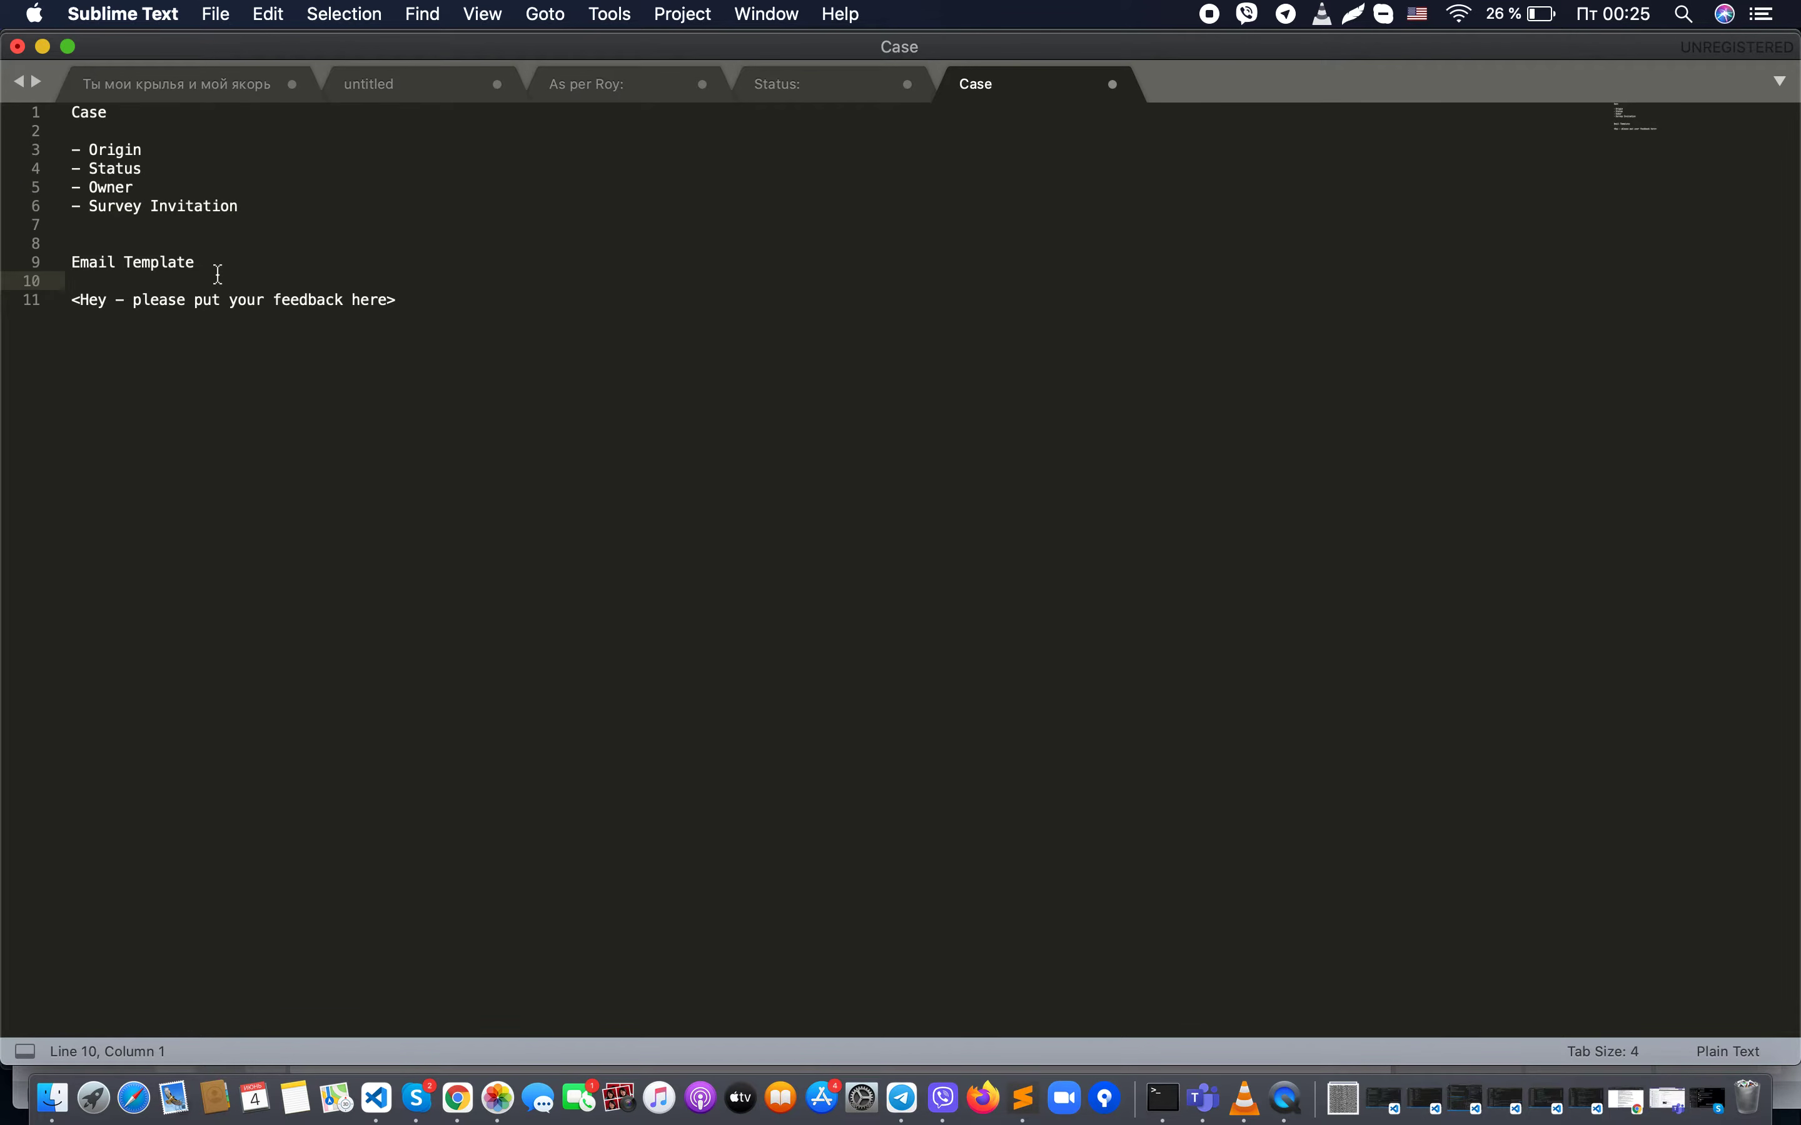
double_click(114, 149)
double_click(111, 207)
double_click(189, 208)
double_click(89, 262)
double_click(166, 268)
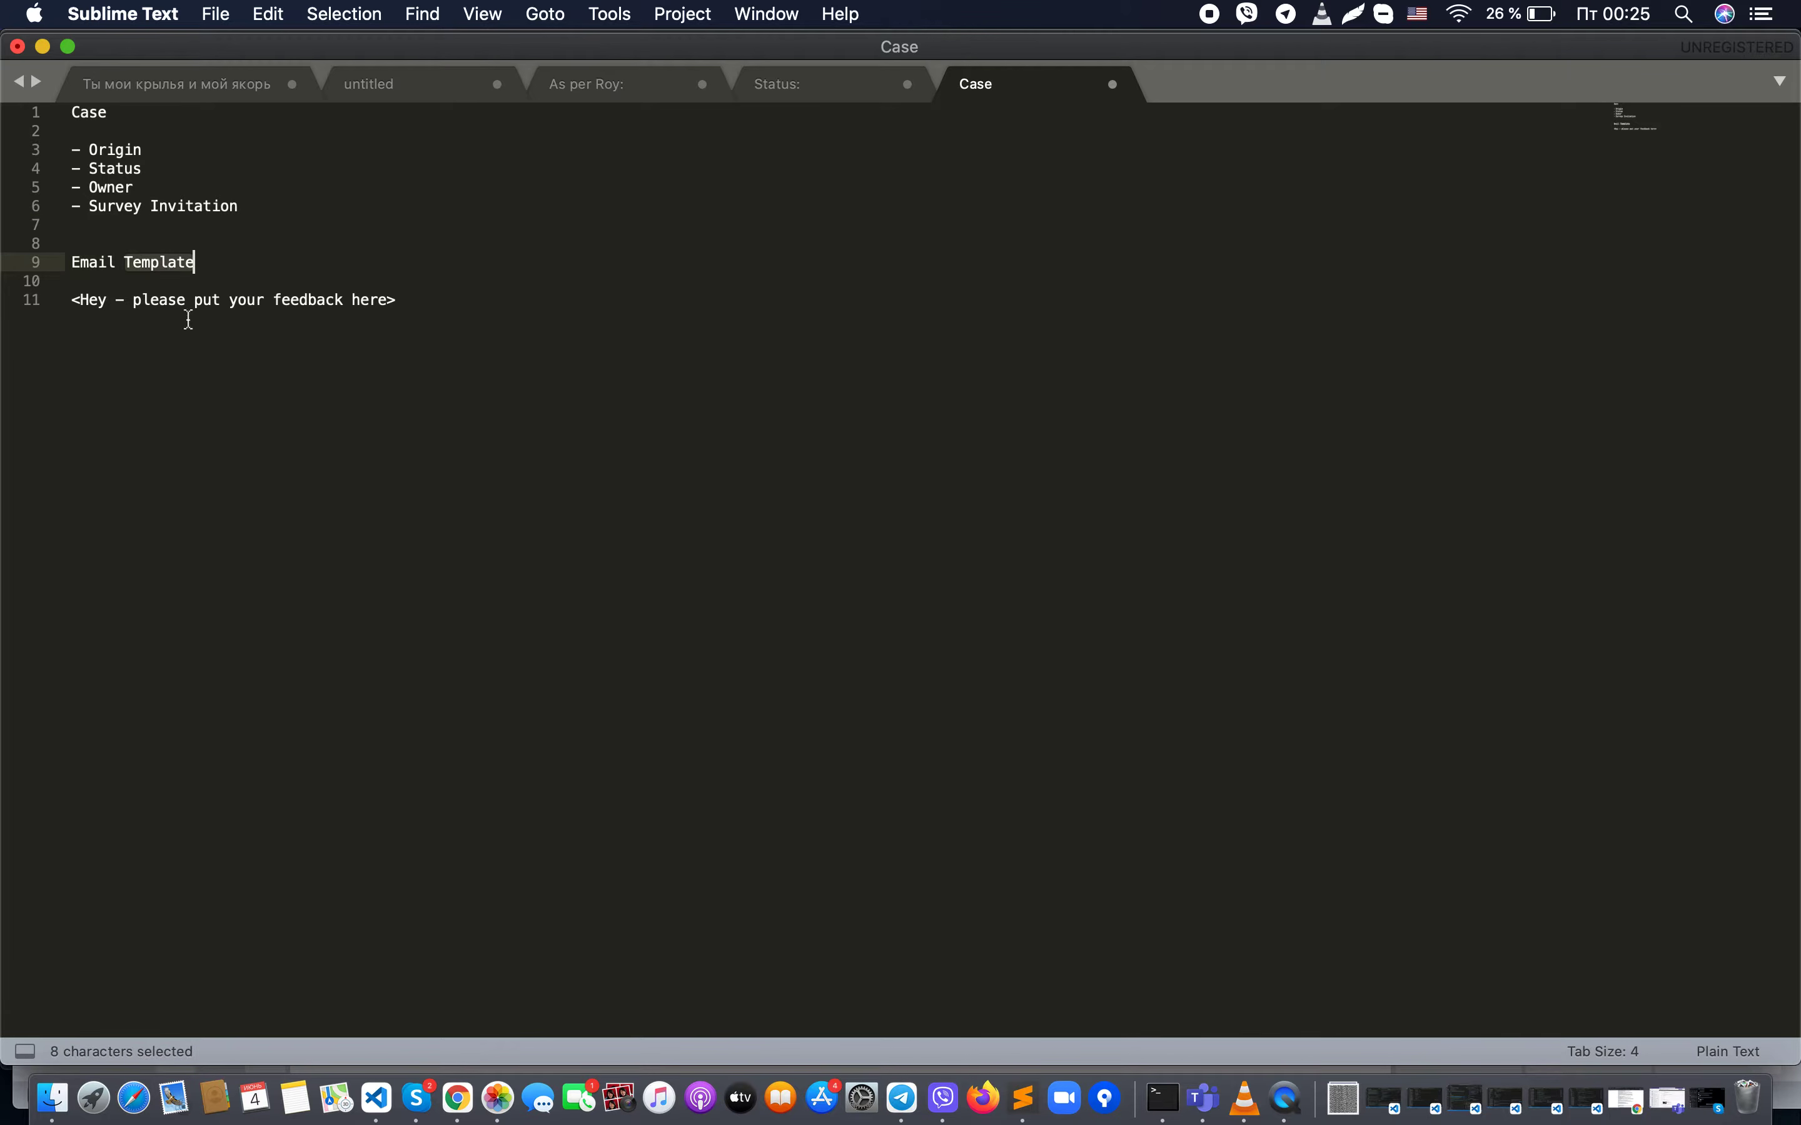
left_click(196, 355)
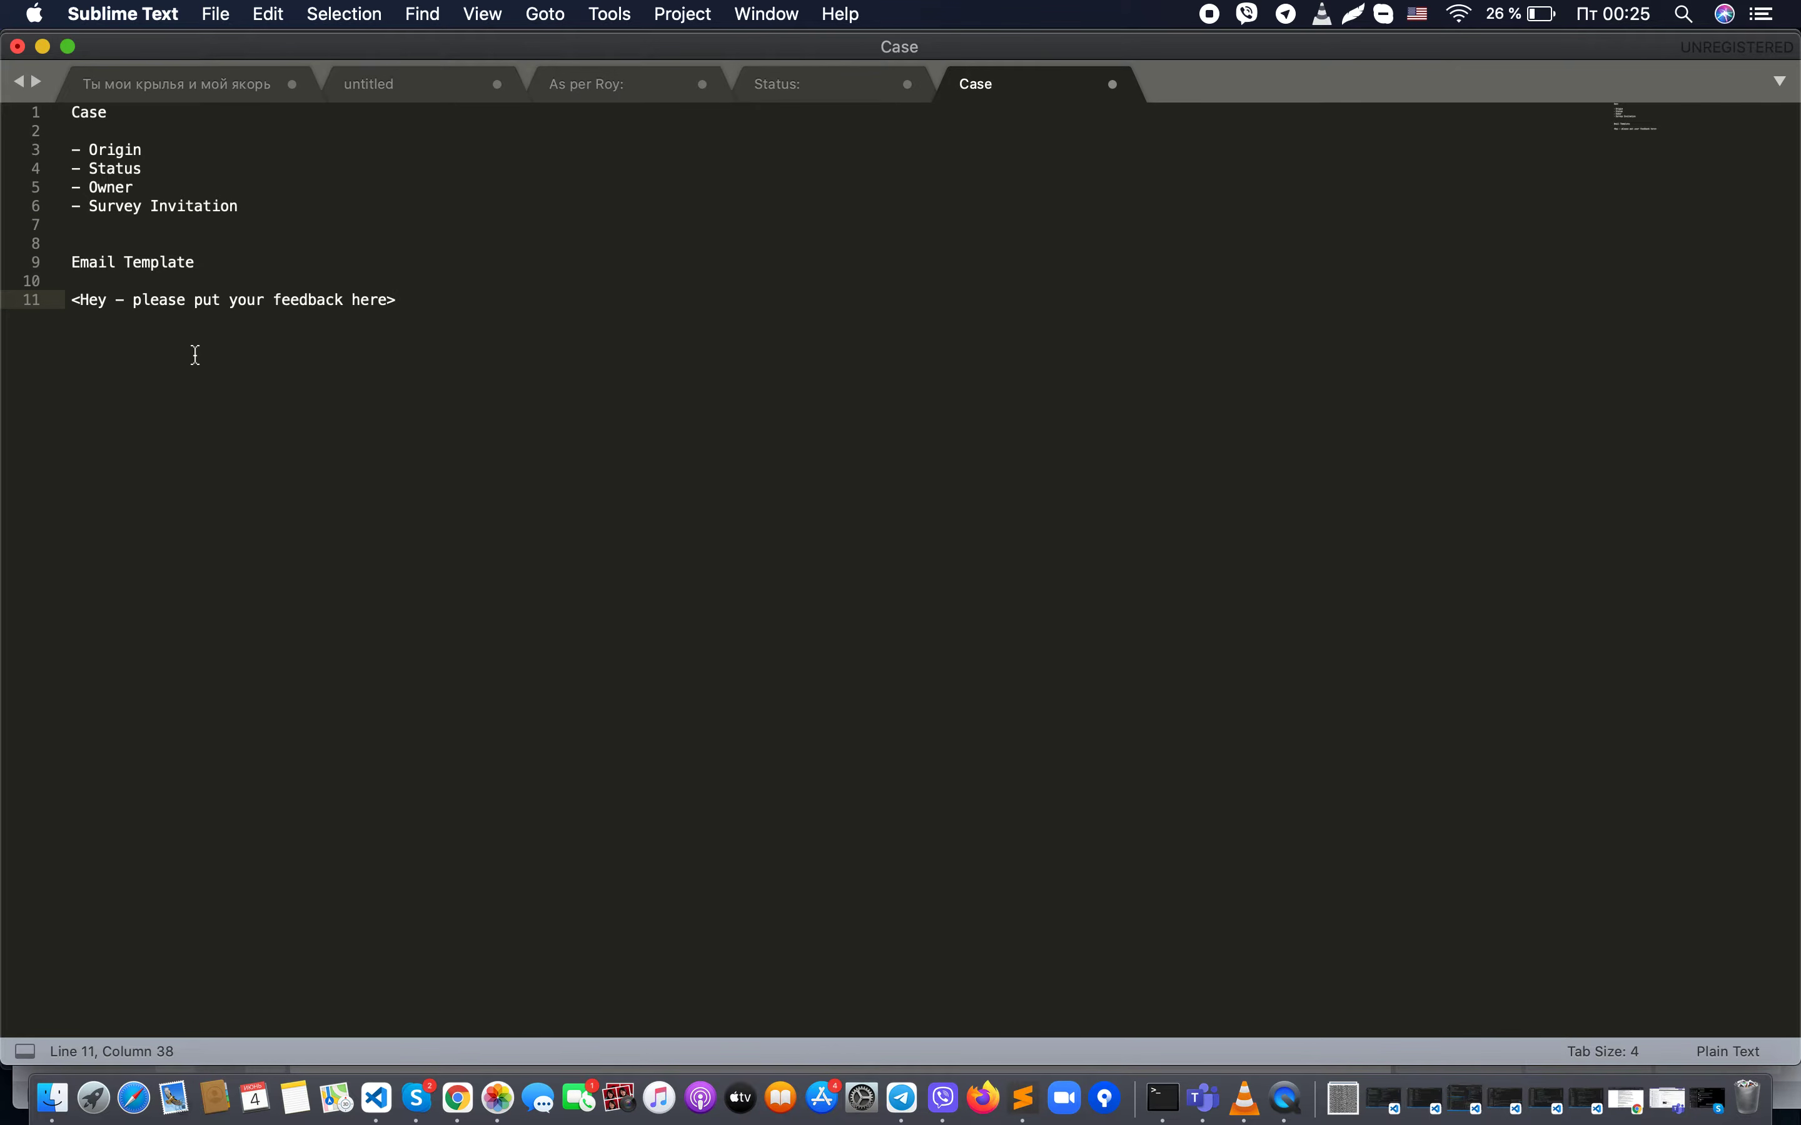
Step: Add a line below the feedback text holding a double-brace merge field made of "Case." and the copied Survey Invitation field name
key("Return")
type("{{")
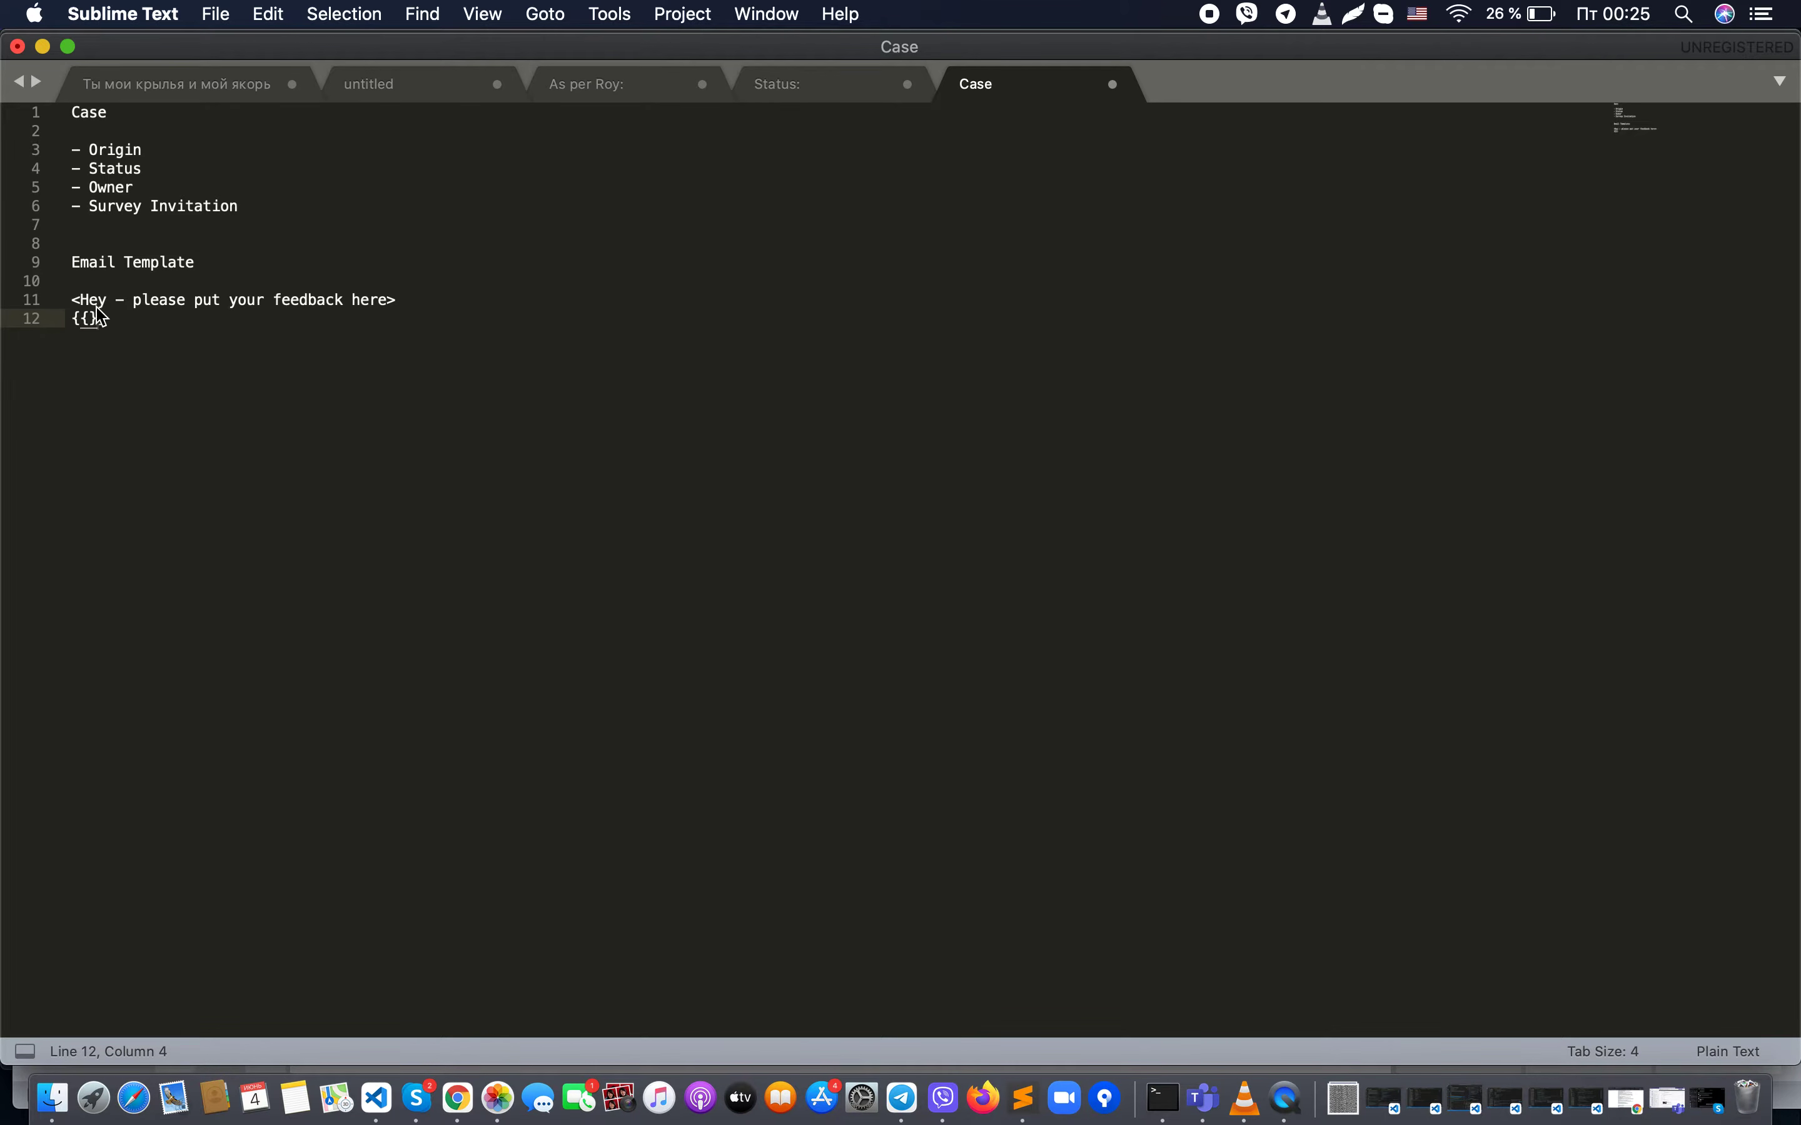
type("Case.")
left_click_drag(237, 211, 91, 208)
key("super+c")
left_click(135, 321)
key("super+v")
Step: Convert the merge field's name to API format so the line reads {{Case.Survey_Invitation__c}}
left_click(198, 321)
key("BackSpace")
type("_")
left_click(285, 321)
type("__c")
left_click(475, 318)
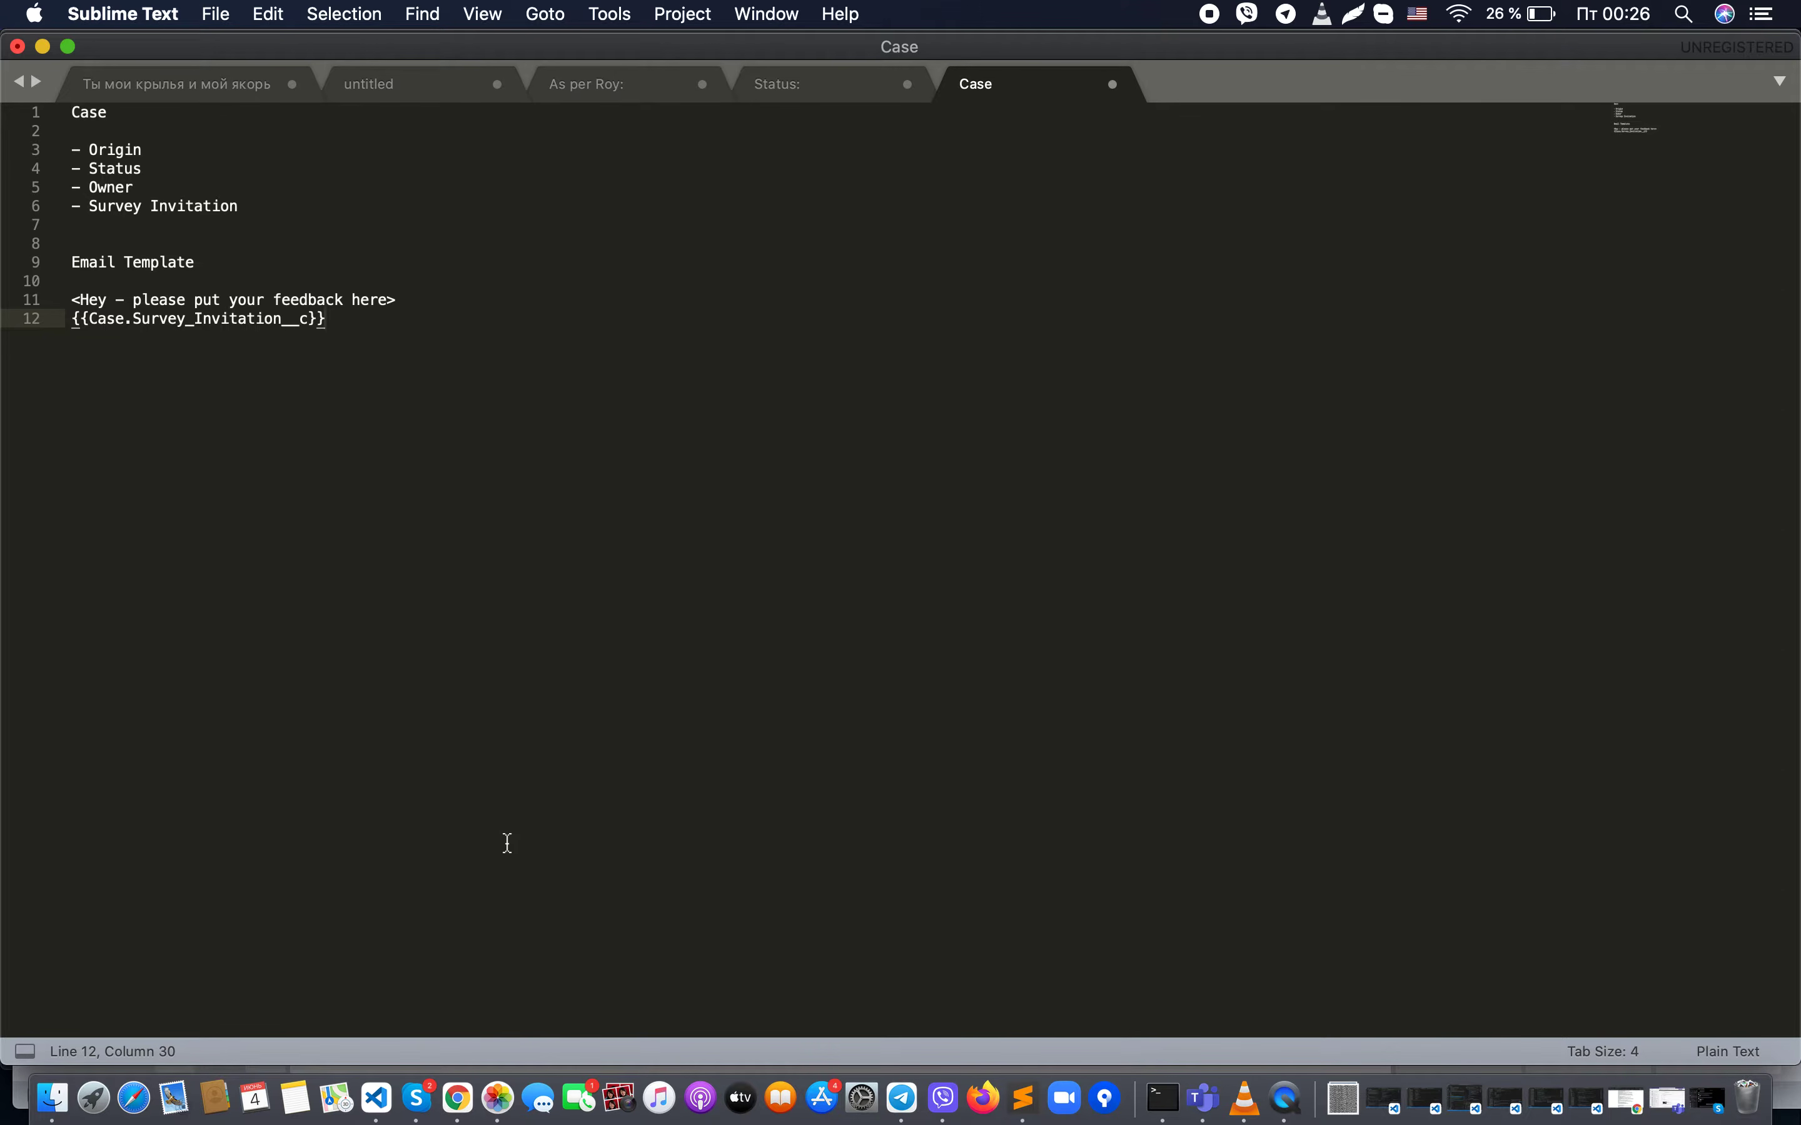
Step: Switch to Chrome and inspect the getSurvey and getNetworkId elements in the SVC Case Resolution Closure Acknowledgement flow
left_click(459, 1099)
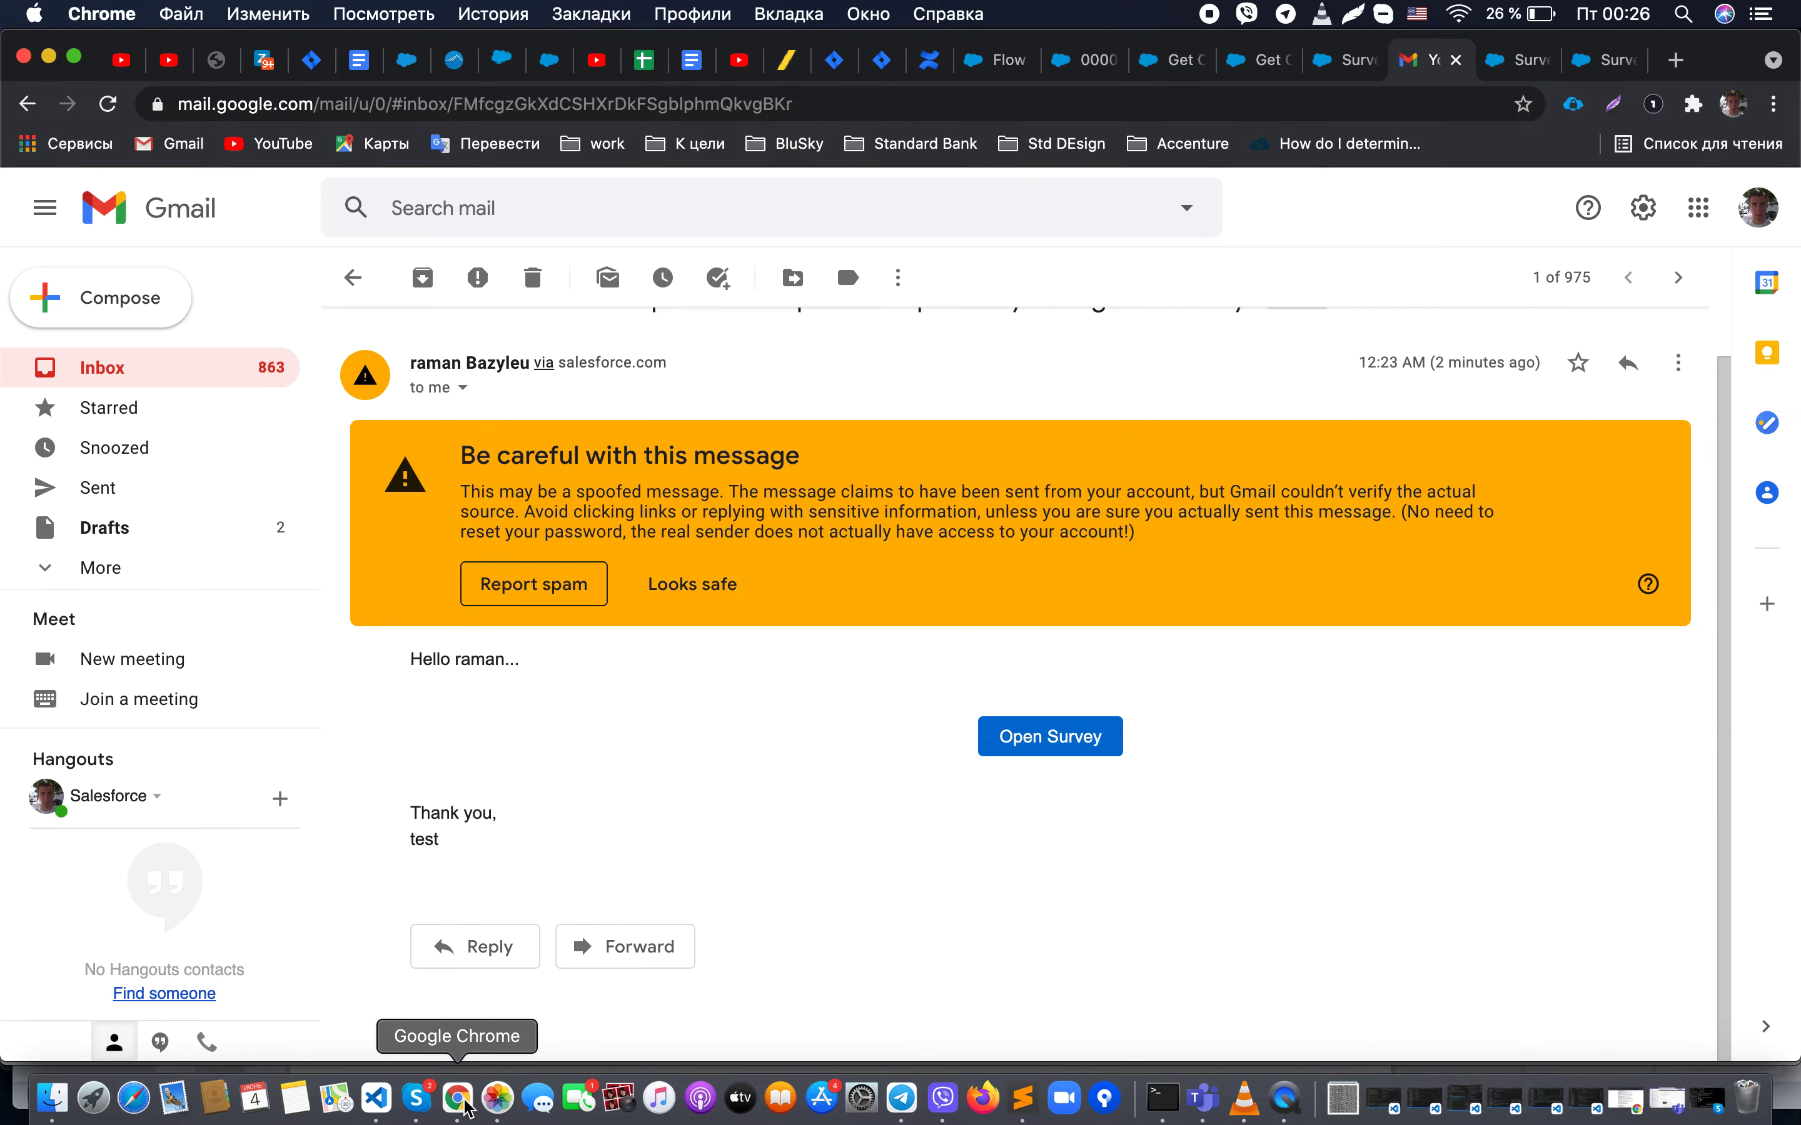
left_click(971, 62)
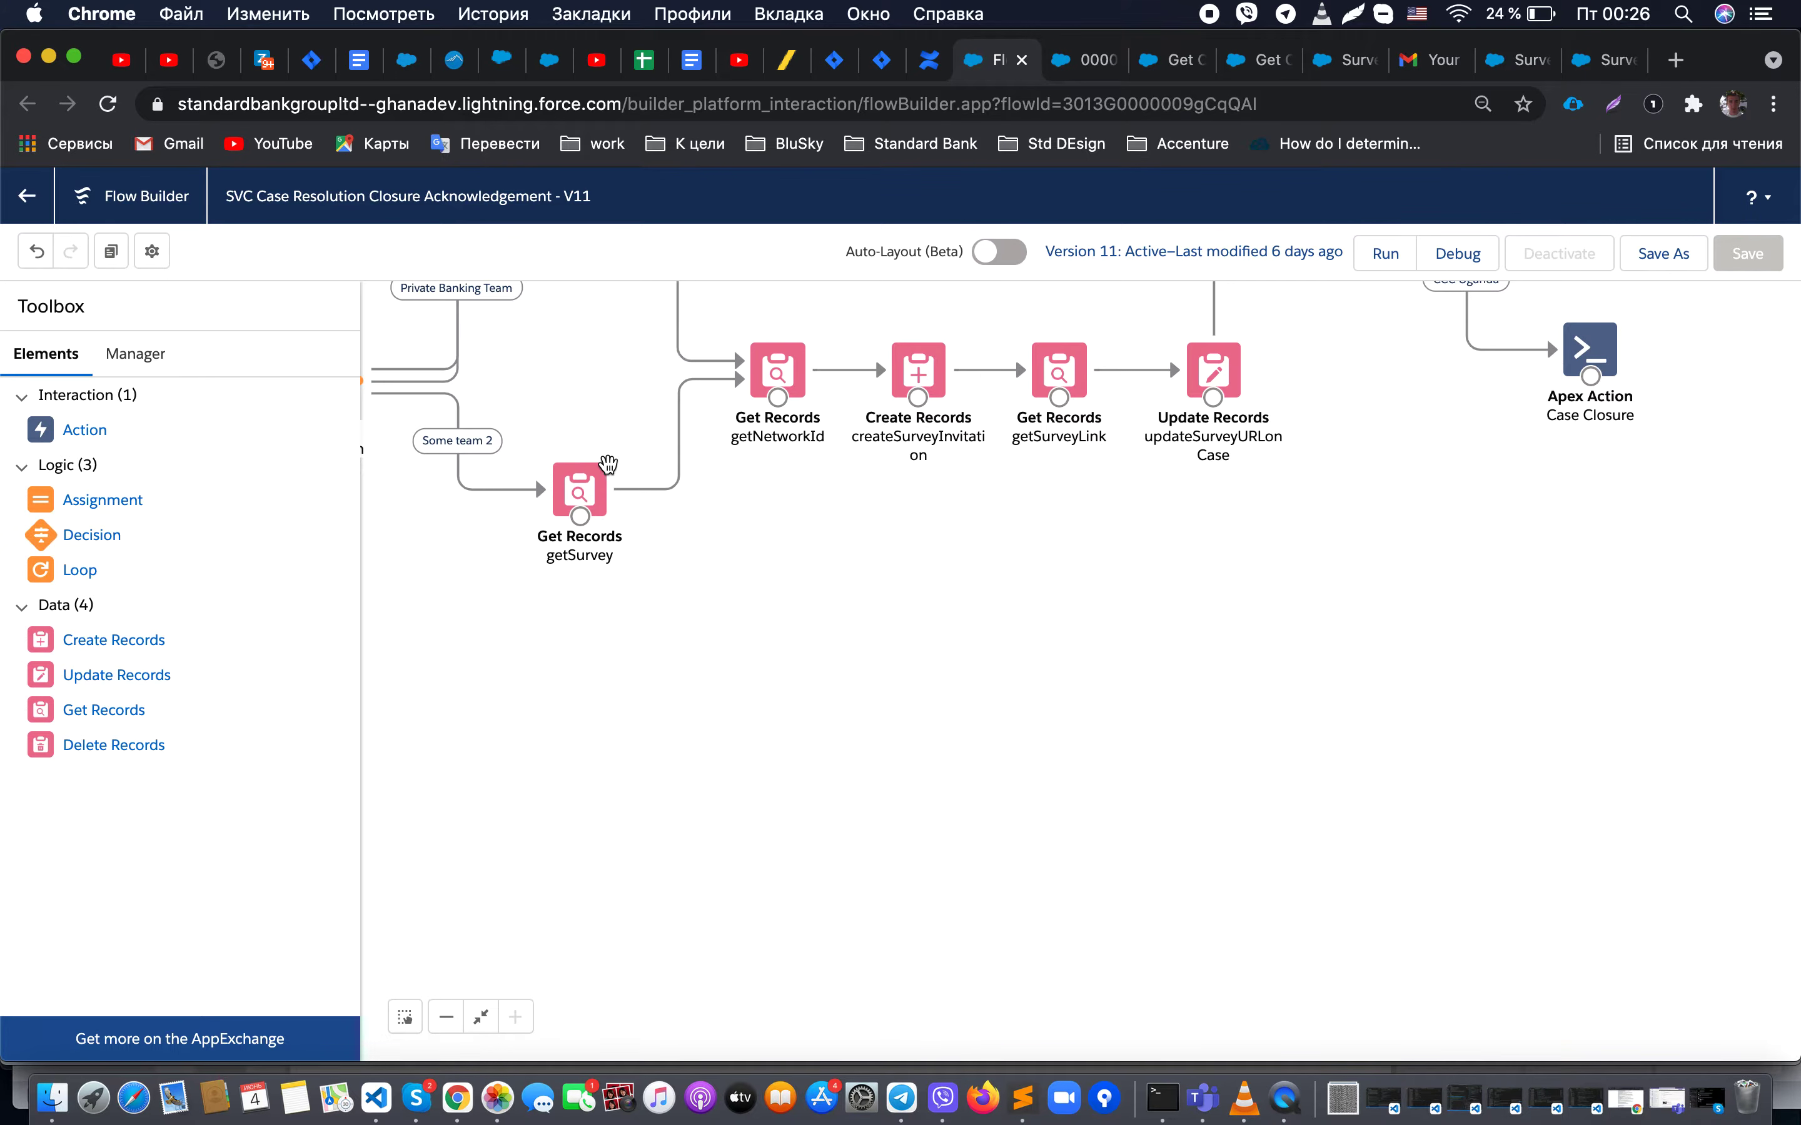
double_click(580, 490)
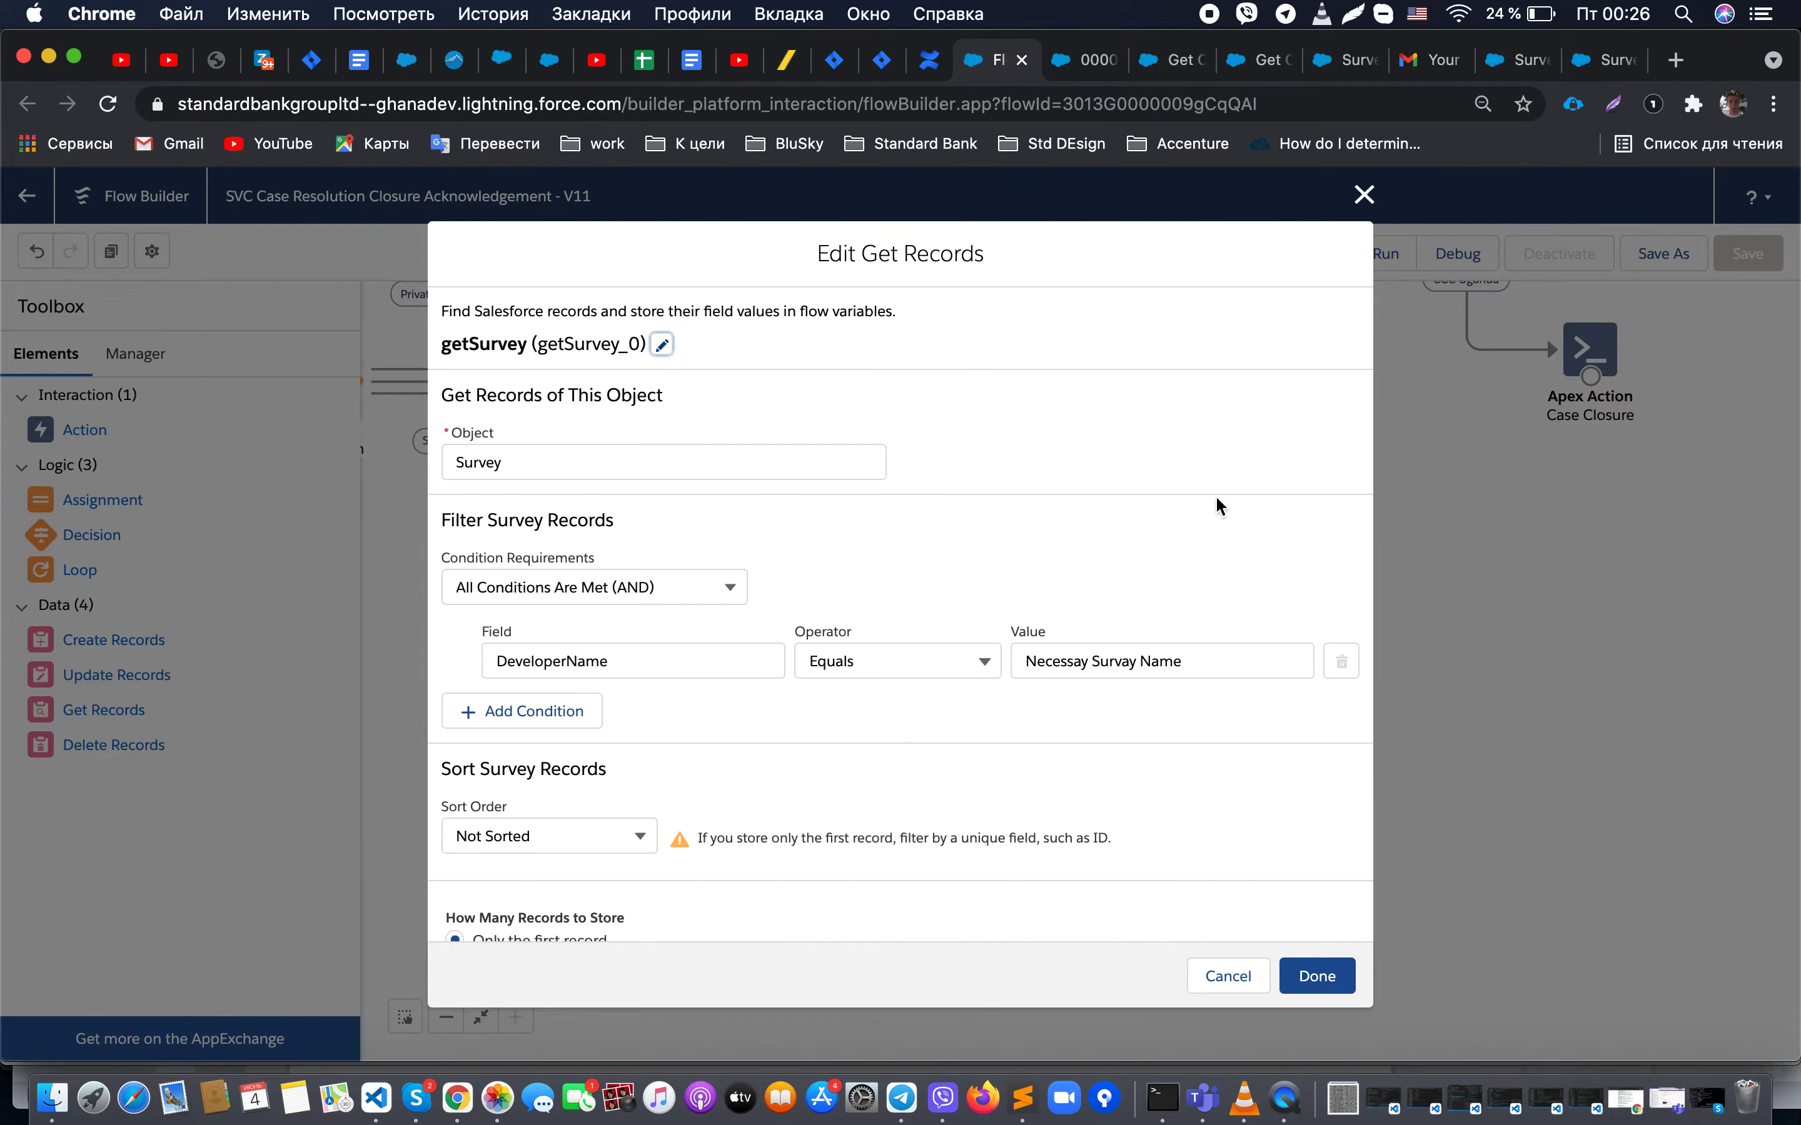
left_click(1364, 196)
double_click(778, 371)
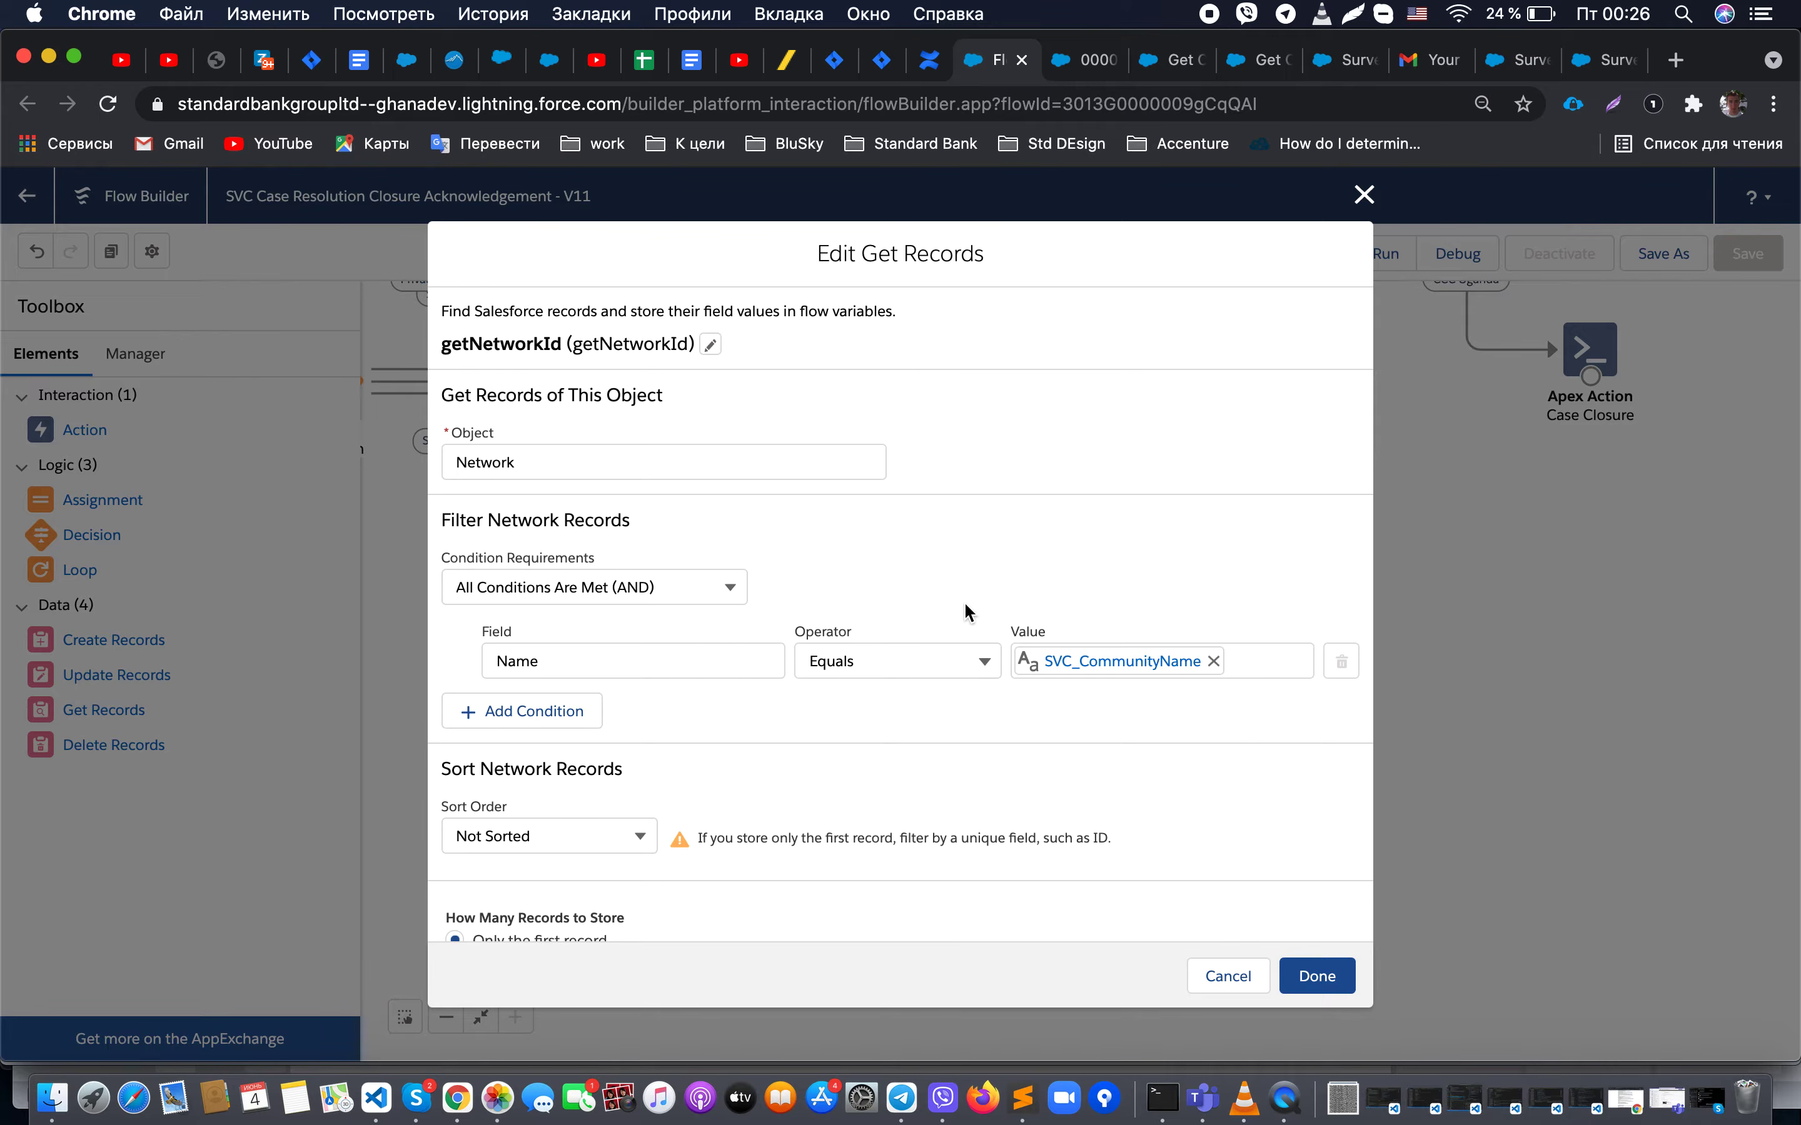
left_click(1365, 195)
Step: Examine the createSurveyInvitation element's object and field value assignments, including participant, case, service agent and survey, then close it
double_click(924, 372)
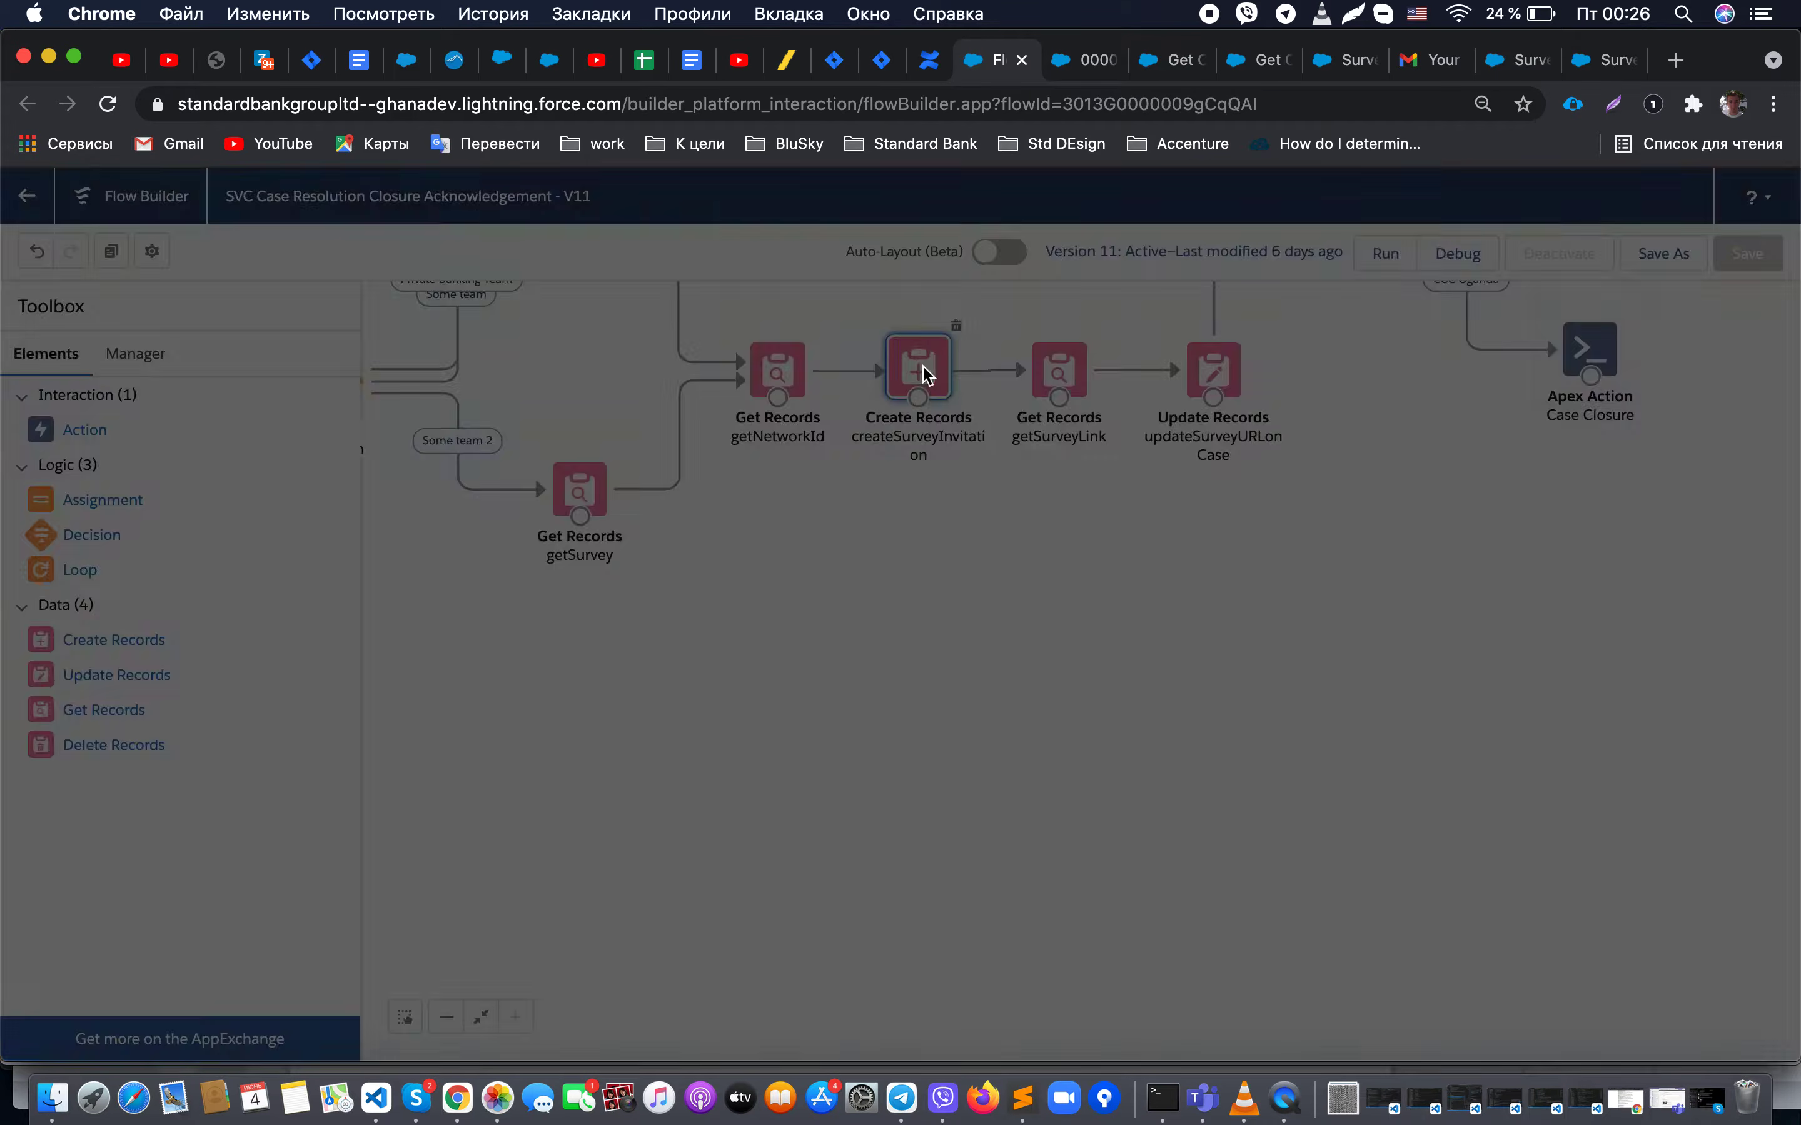
scroll(927, 556, "down", 2)
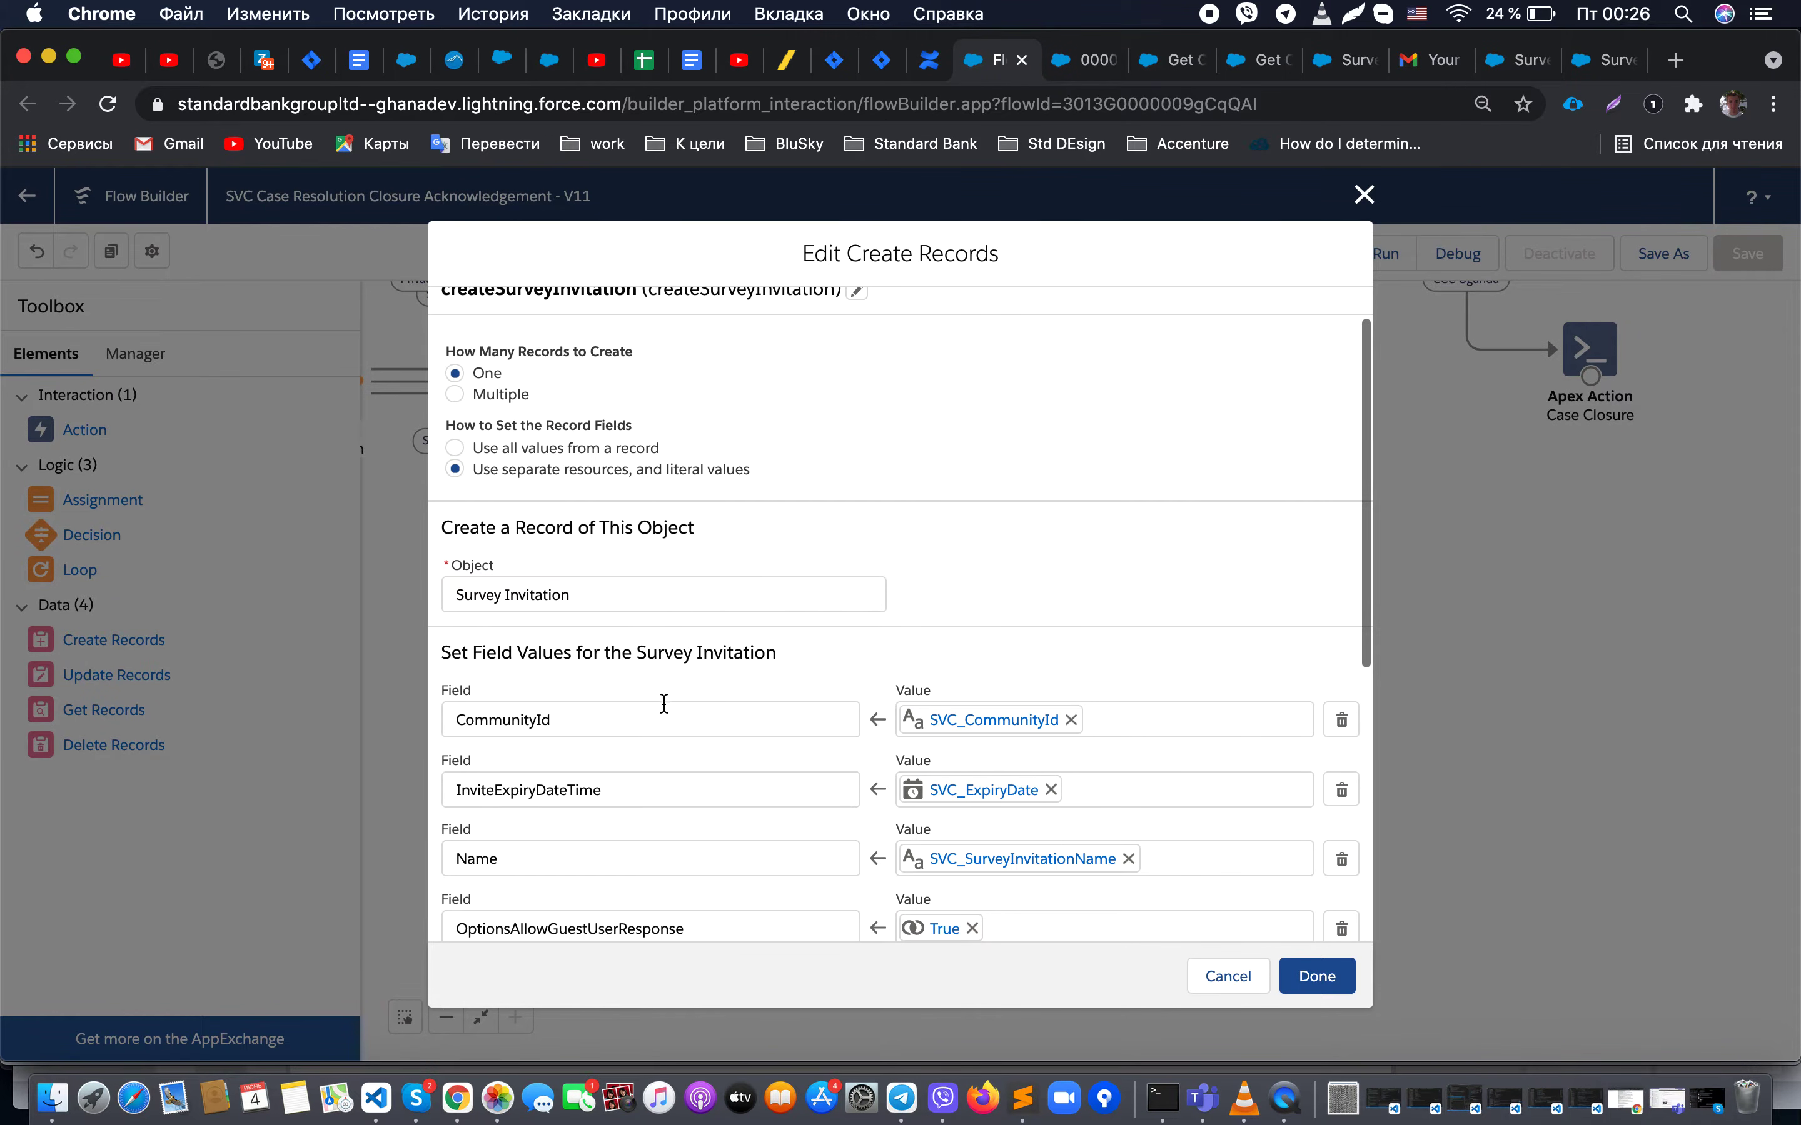
scroll(659, 704, "down", 1)
scroll(659, 706, "down", 4)
scroll(659, 705, "down", 6)
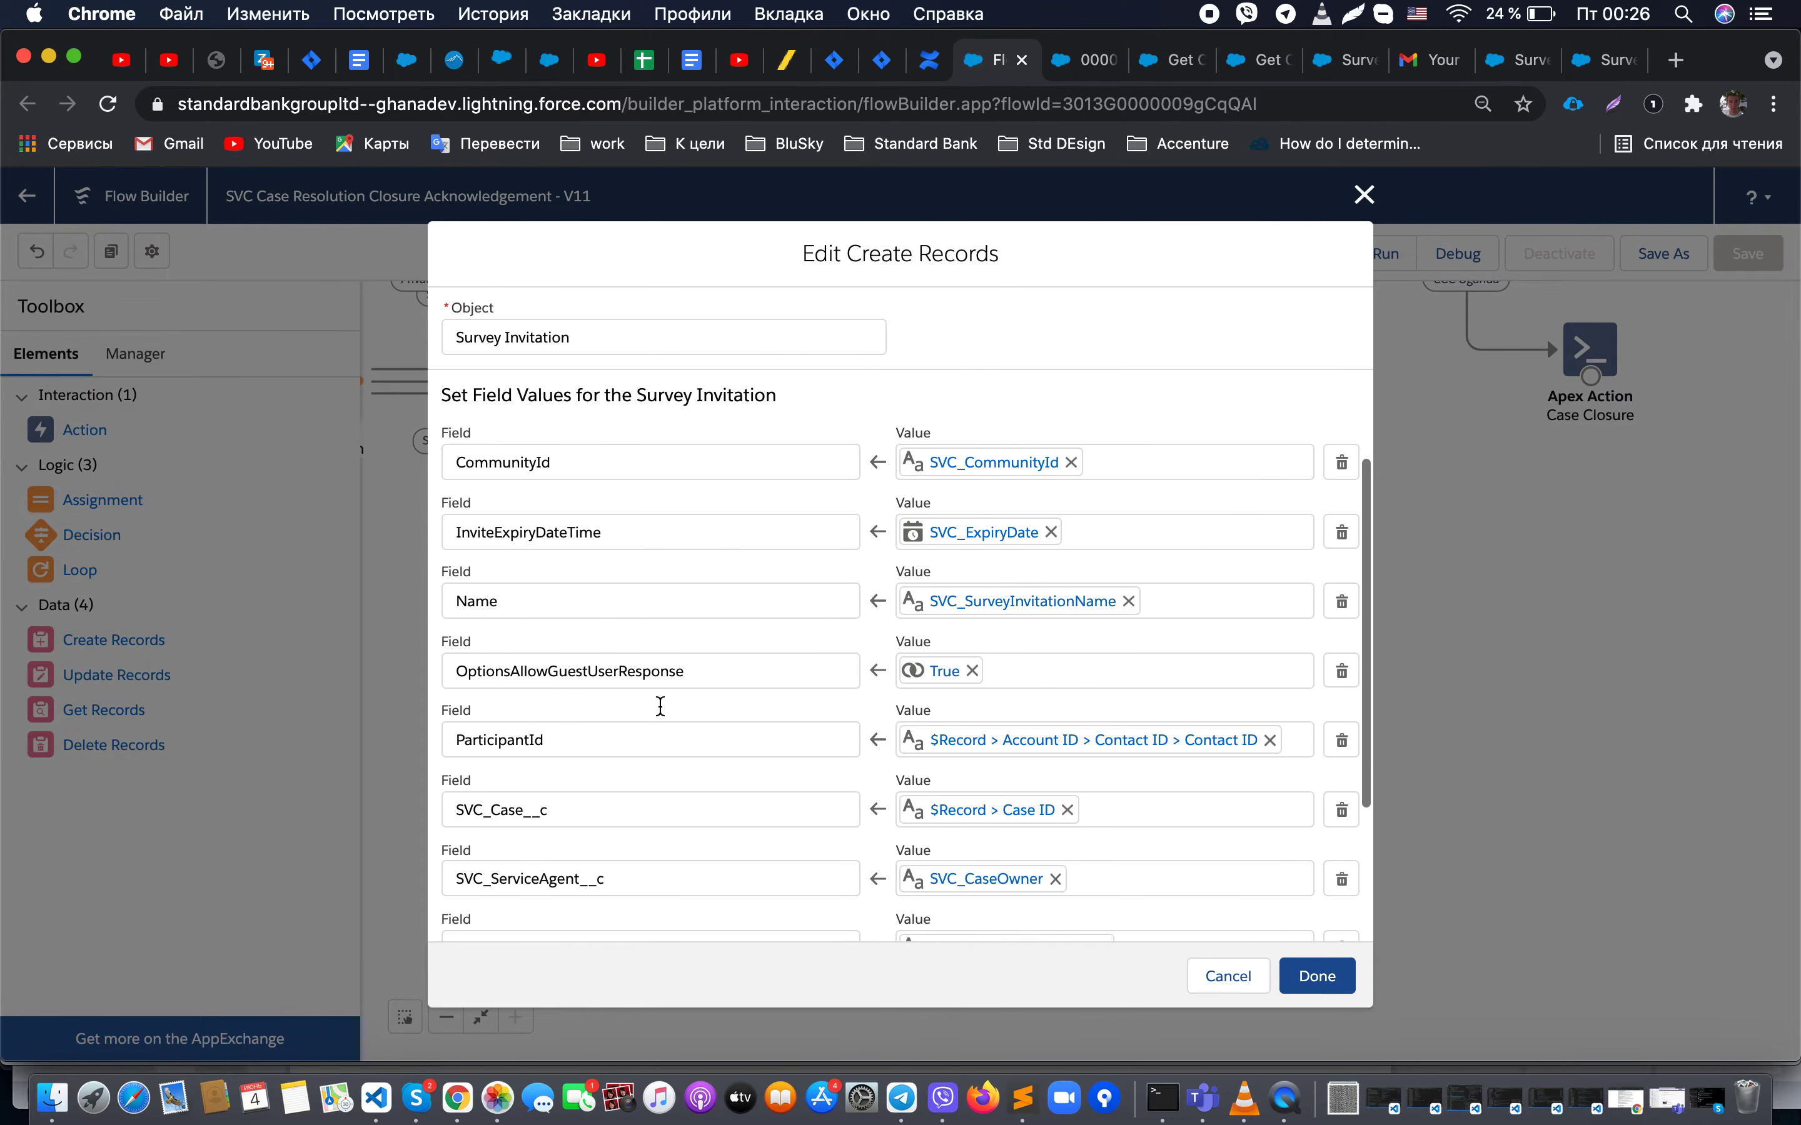
scroll(659, 706, "down", 1)
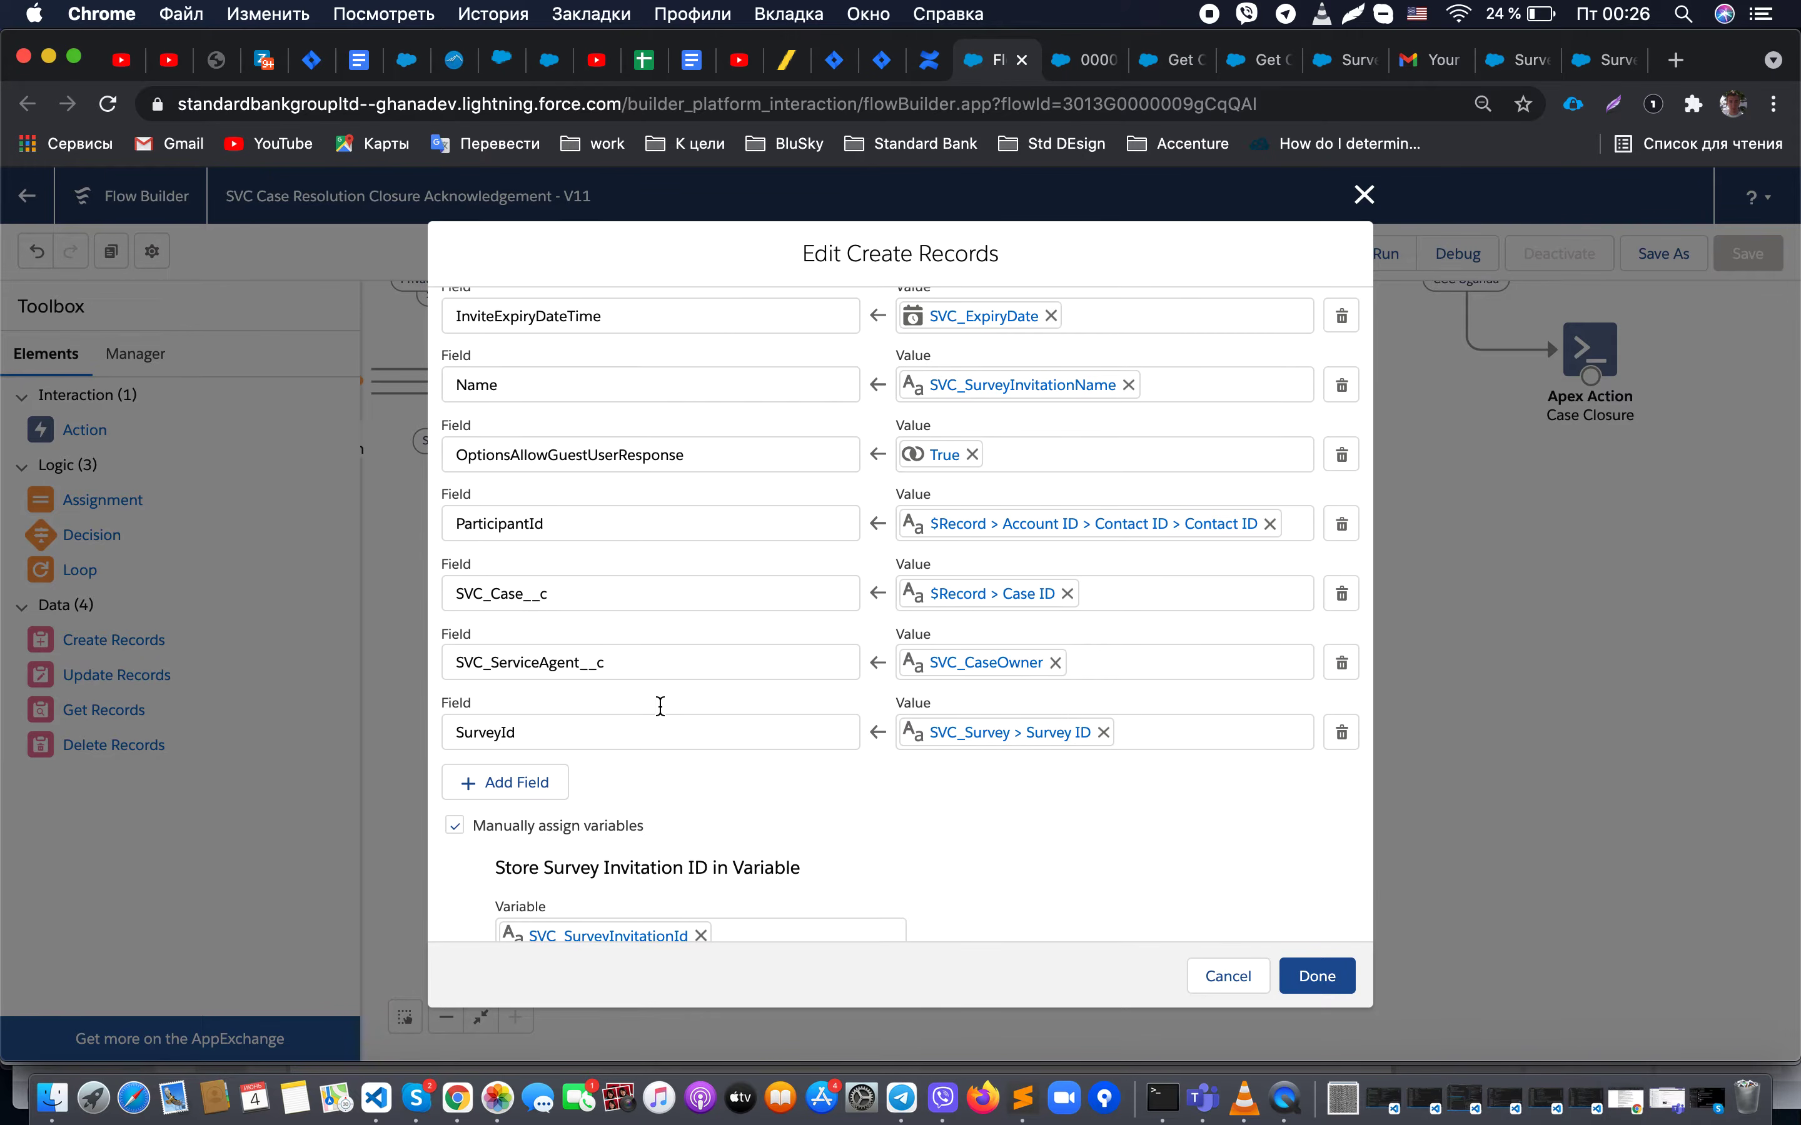
scroll(659, 706, "up", 10)
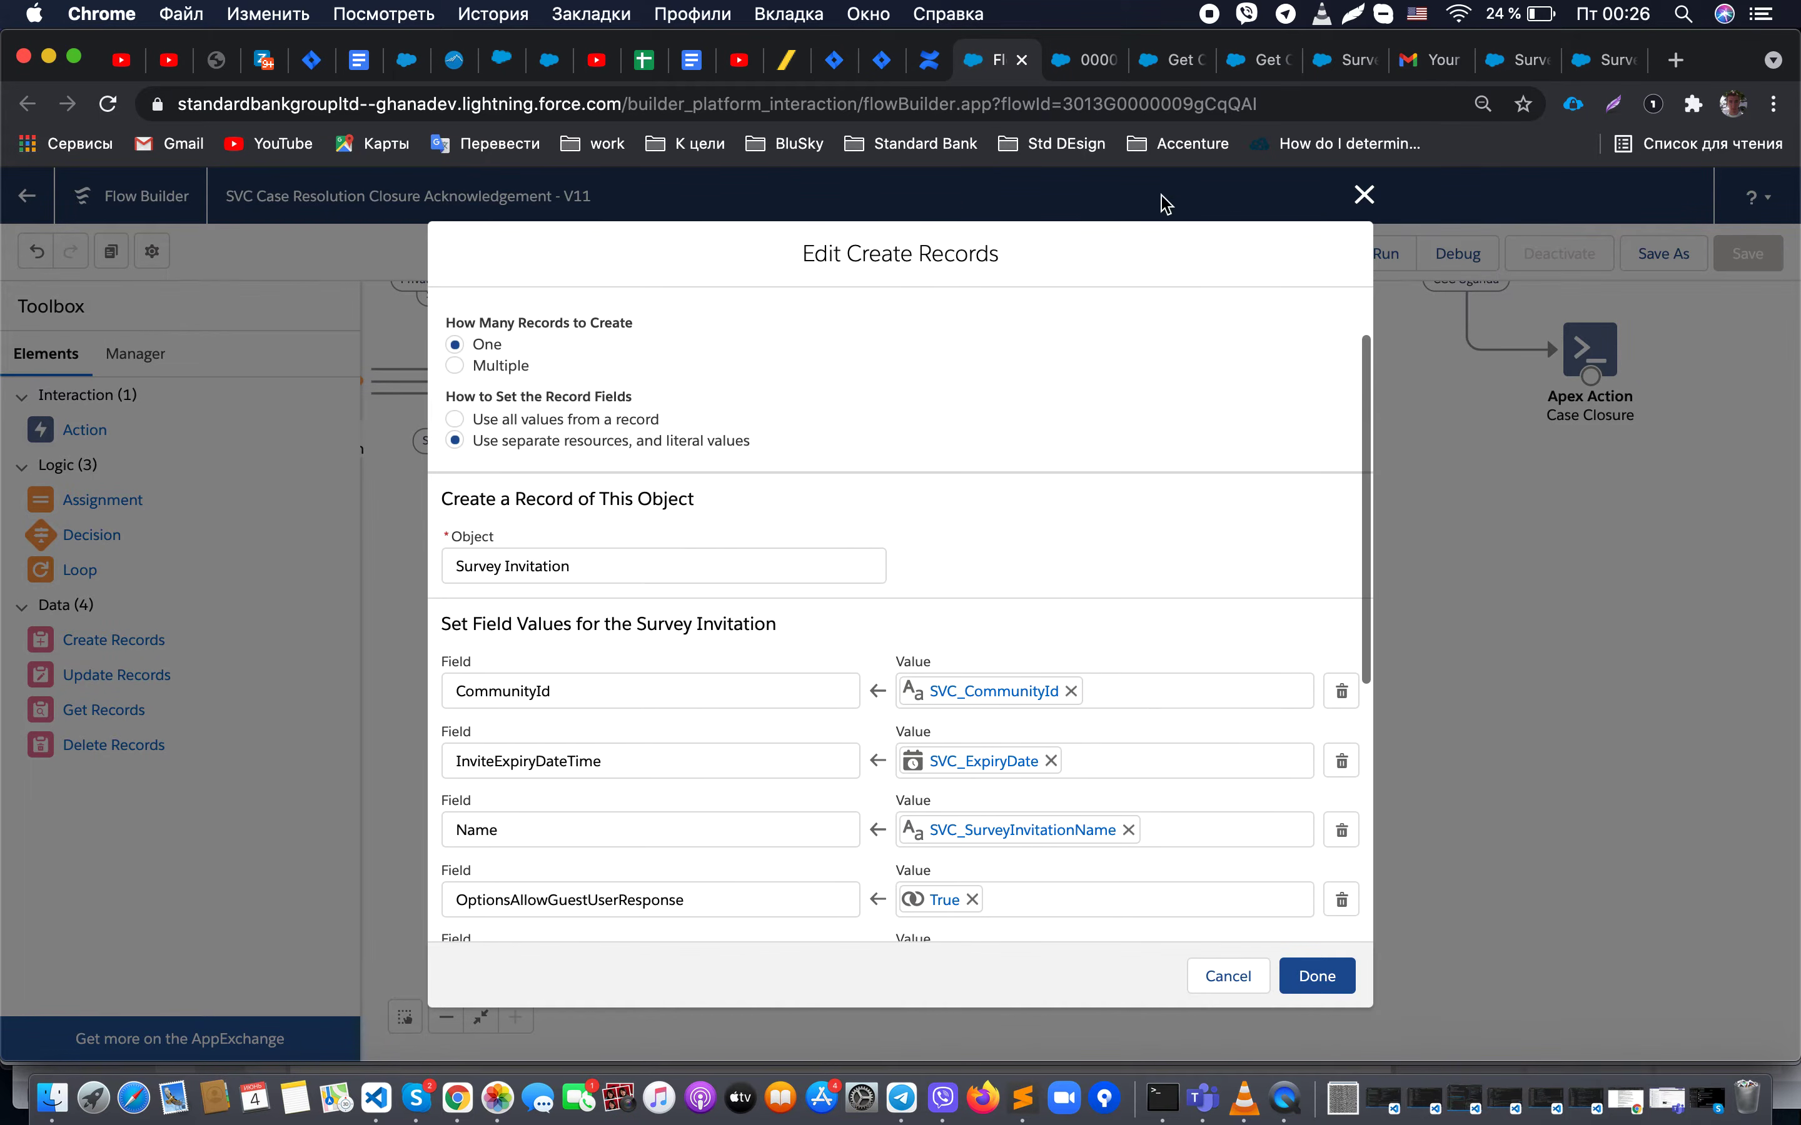
left_click(1364, 195)
Step: Inspect the filter of the getSurveyLink element and how updateSurveyURLonCase sets the survey URL on the Case
double_click(1060, 381)
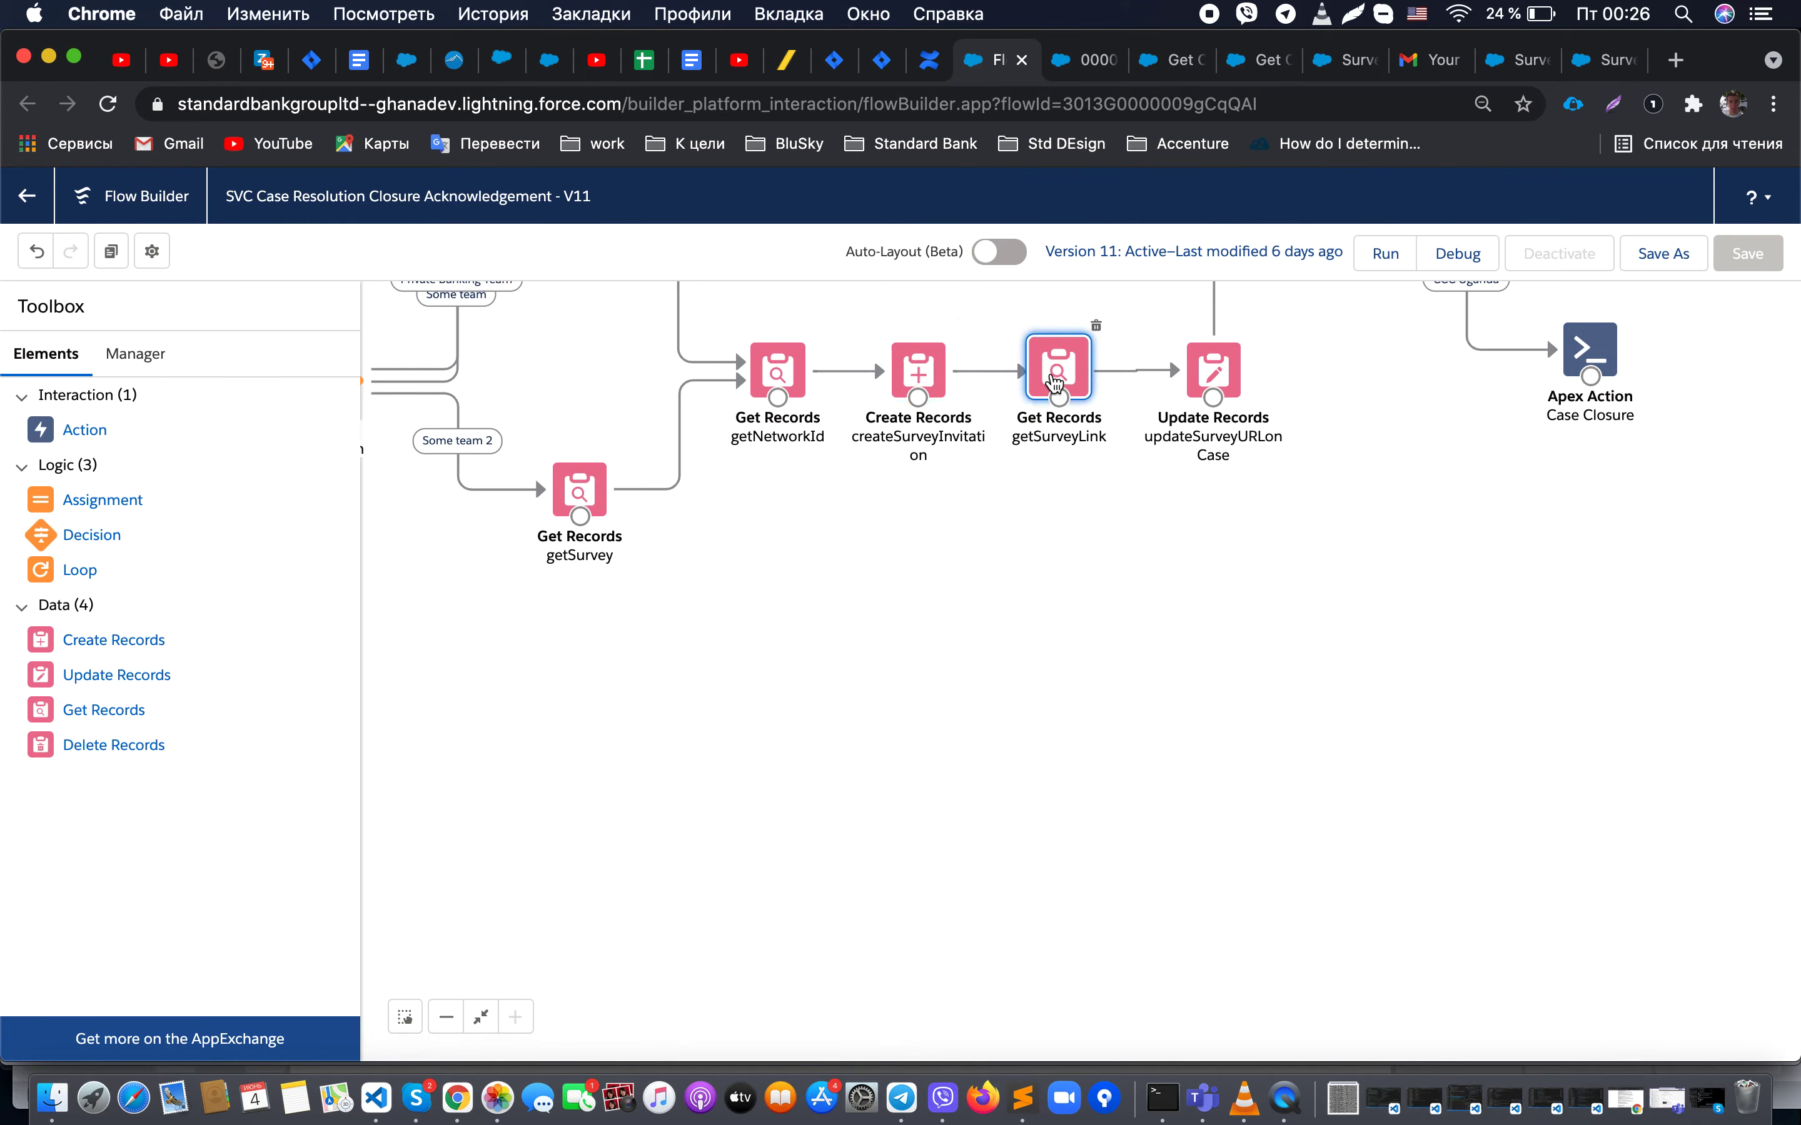
scroll(948, 478, "down", 1)
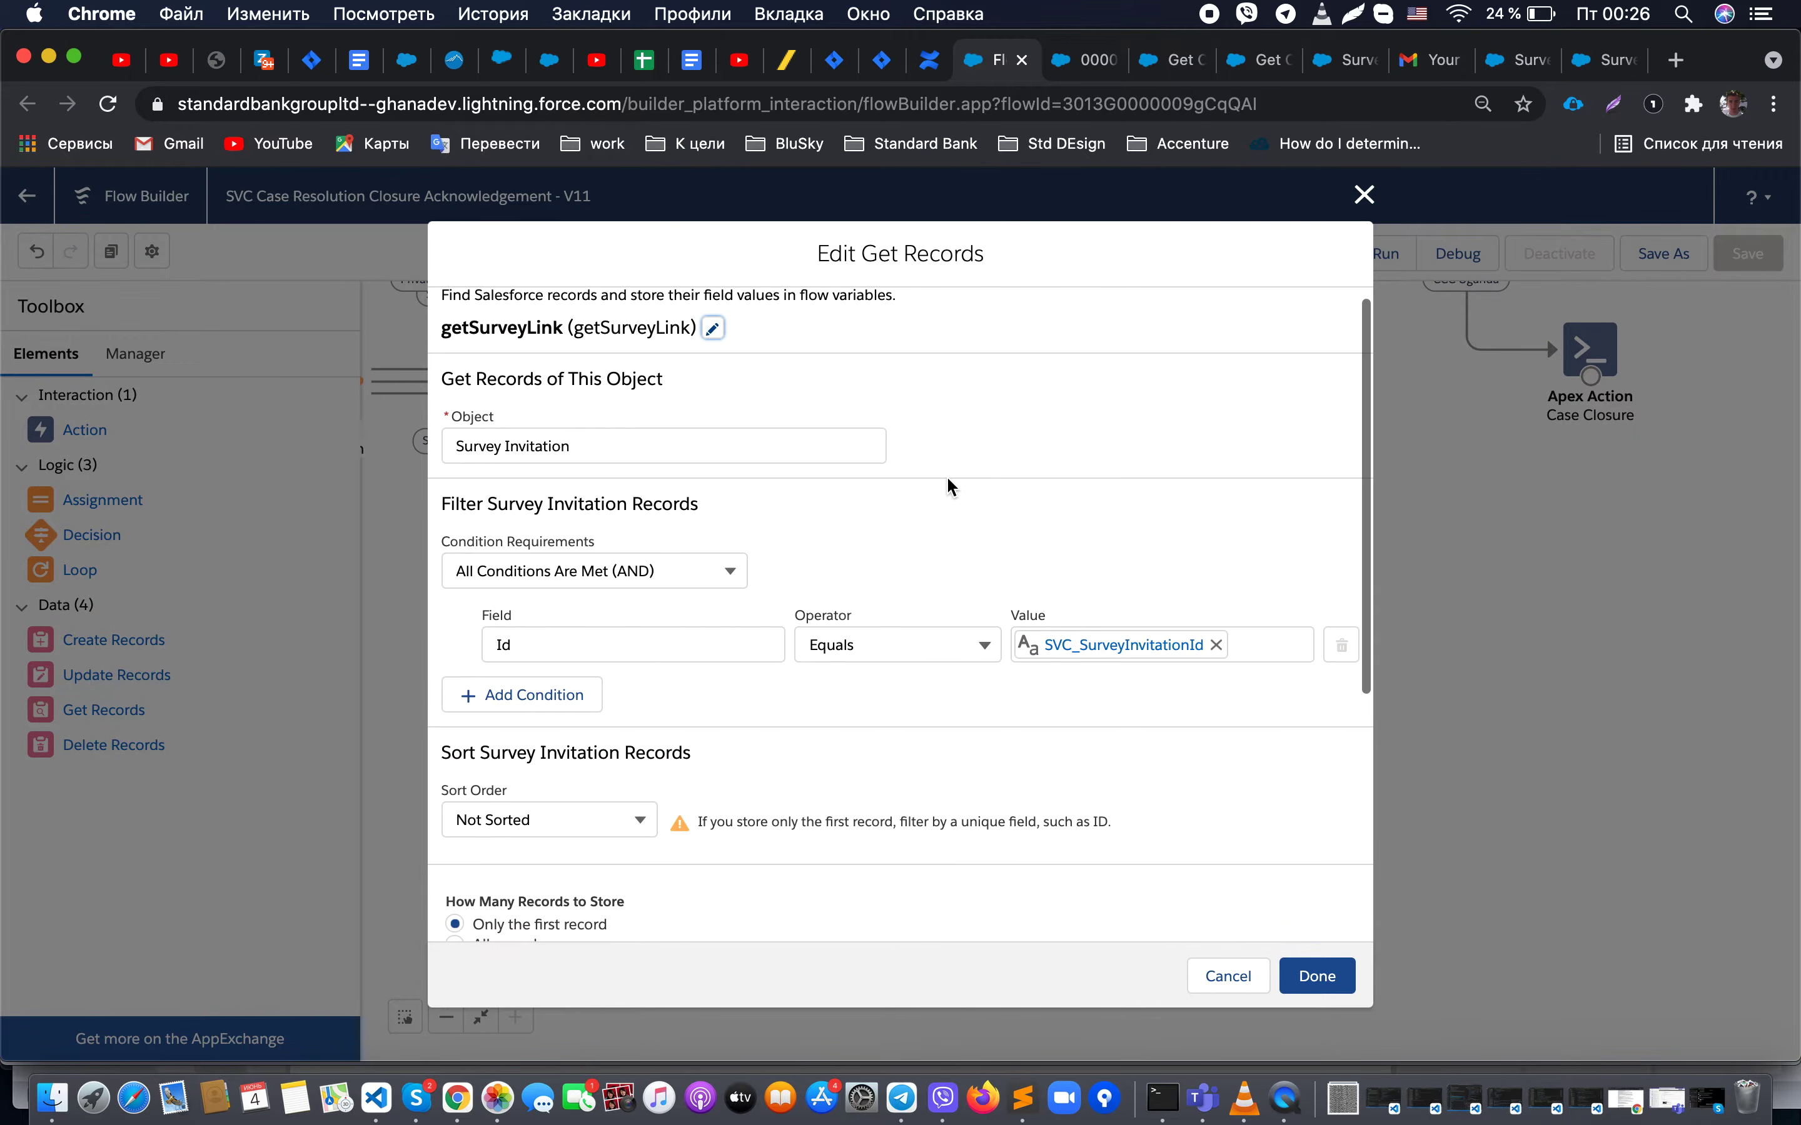
scroll(1139, 388, "up", 1)
left_click(1366, 197)
double_click(1215, 378)
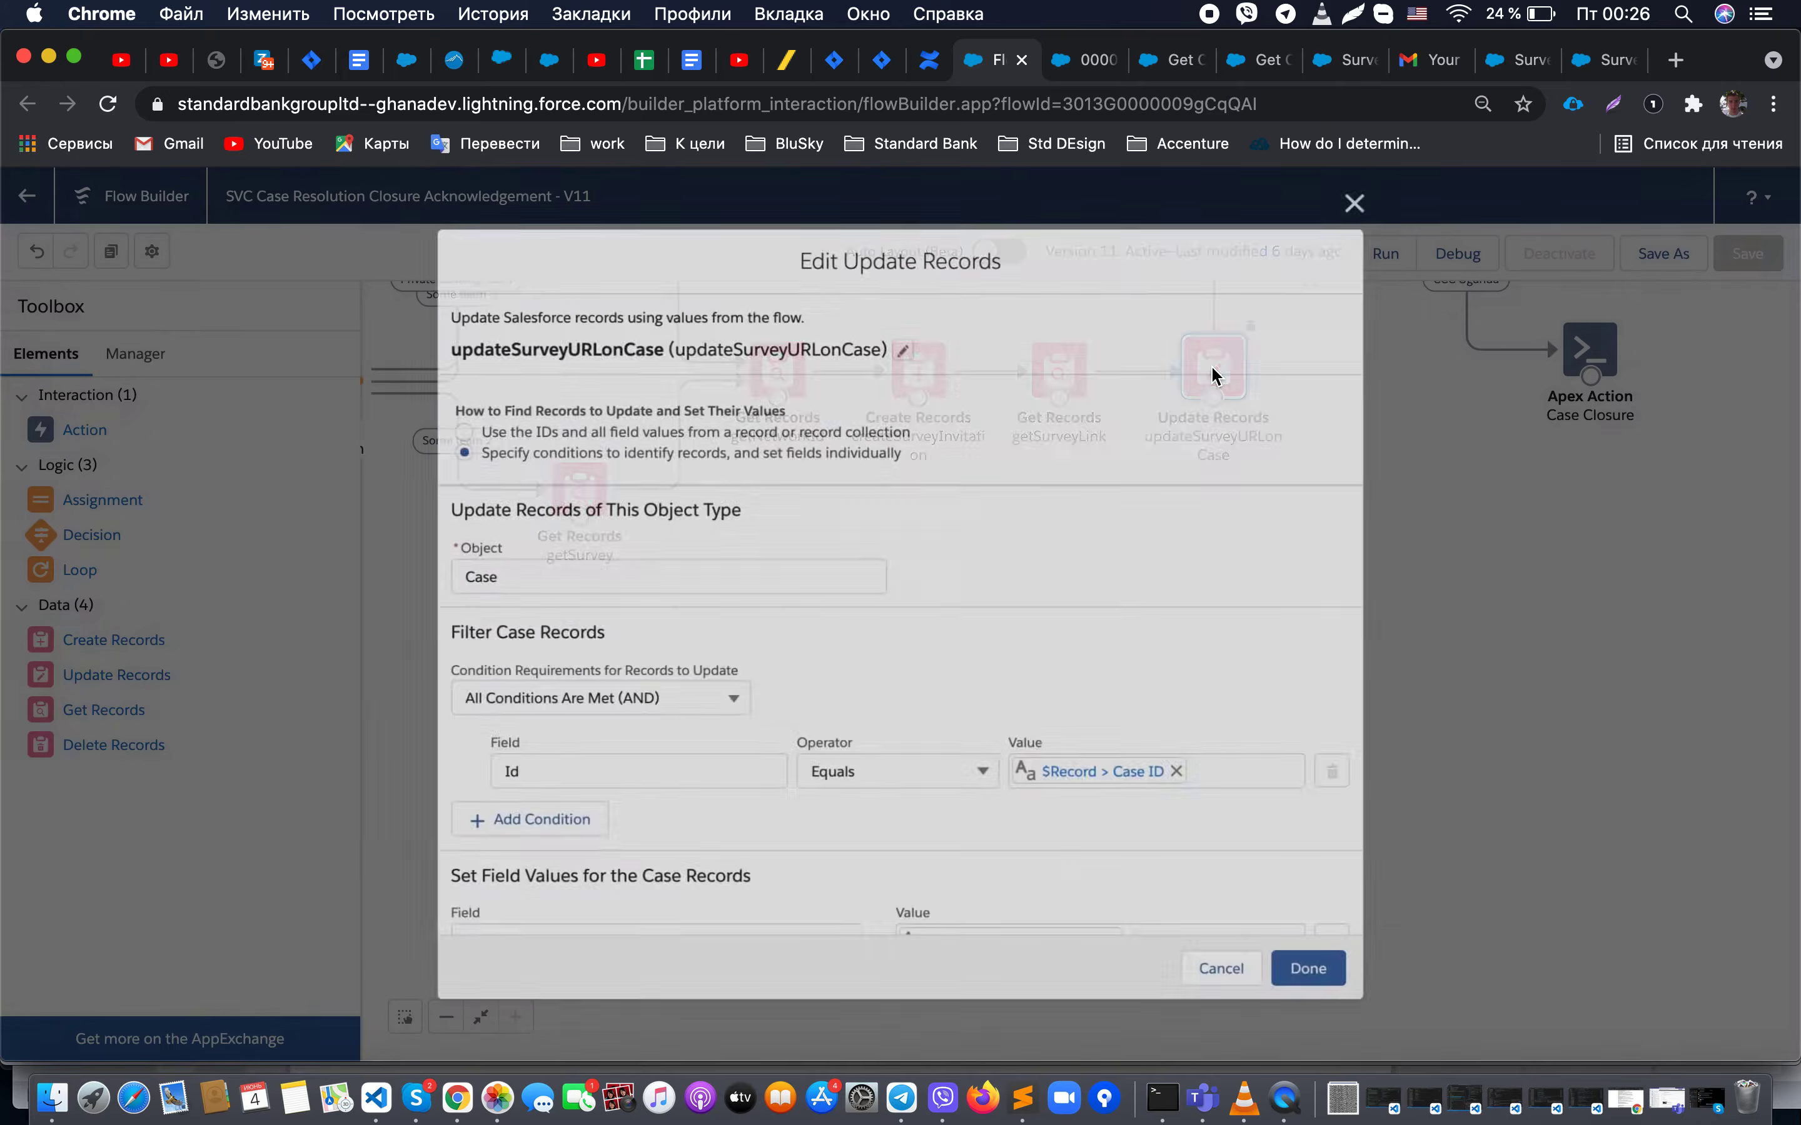
scroll(1053, 520, "down", 2)
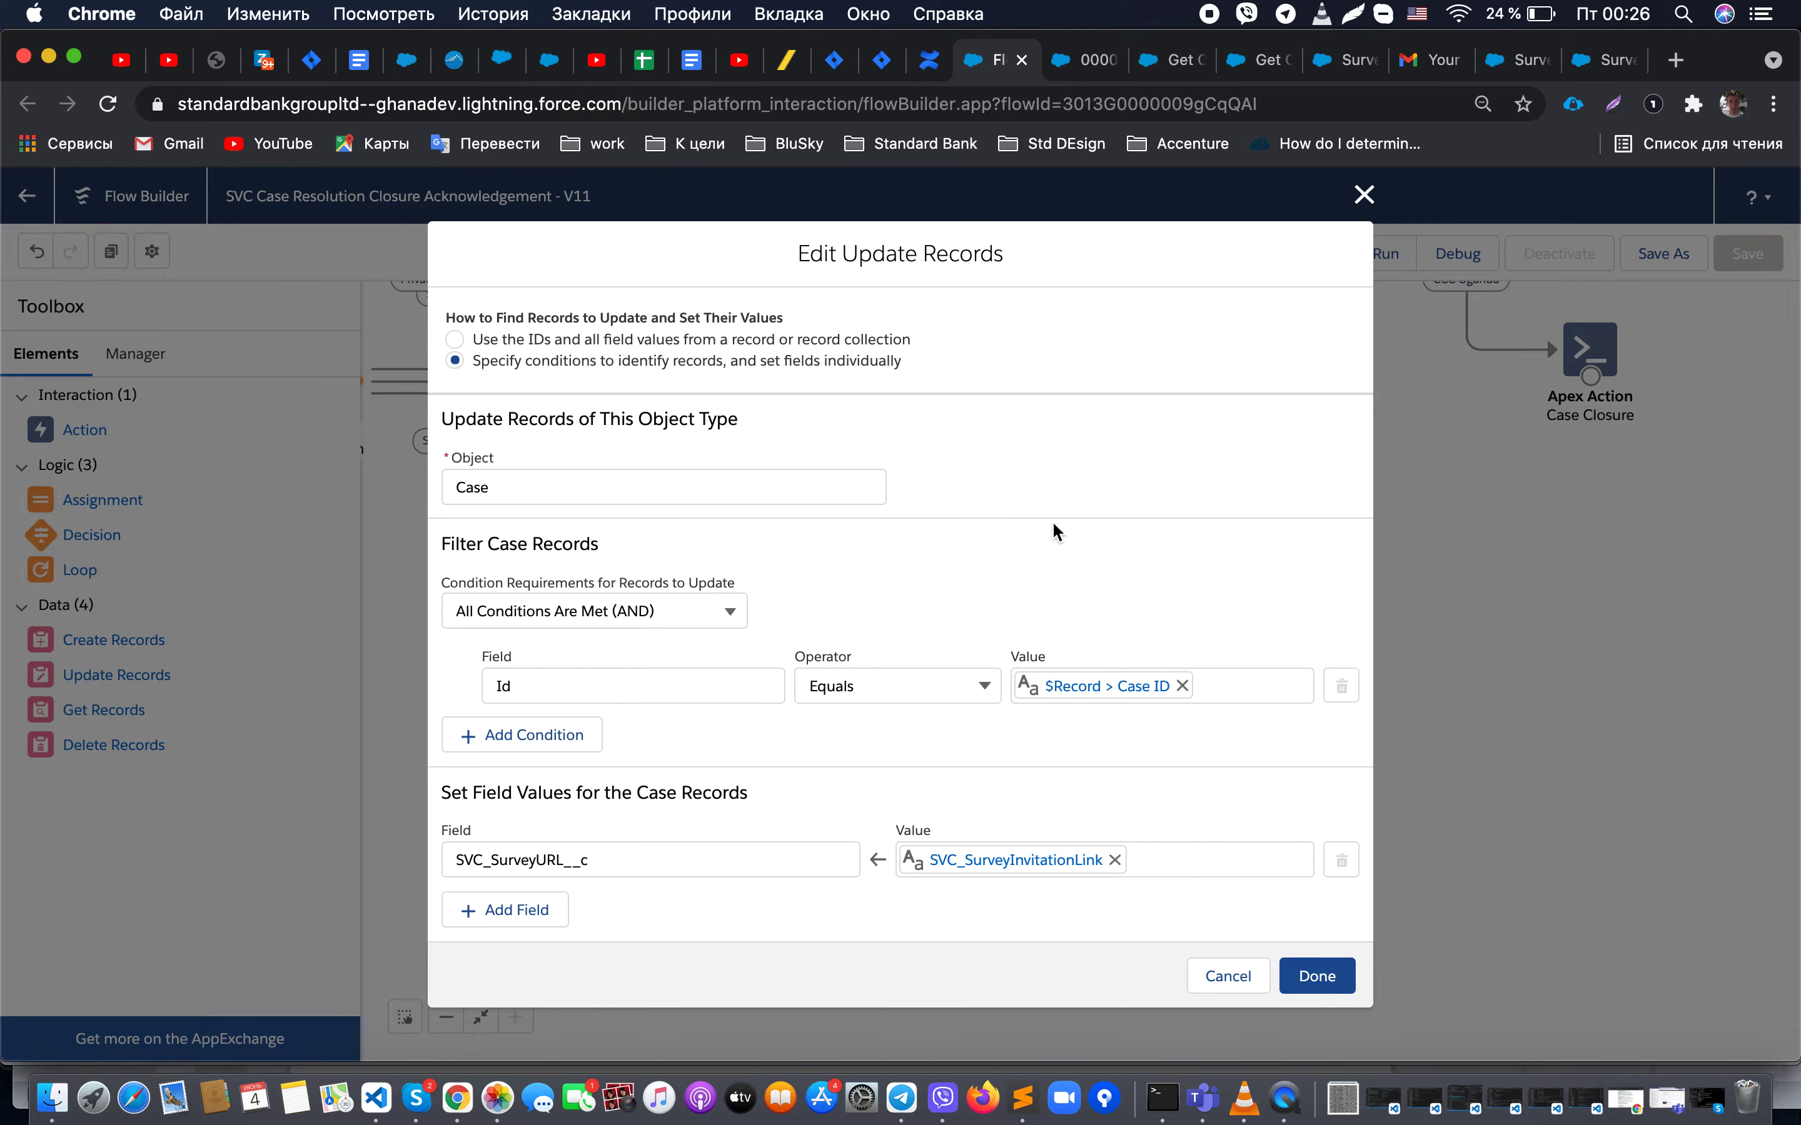
scroll(1052, 520, "up", 2)
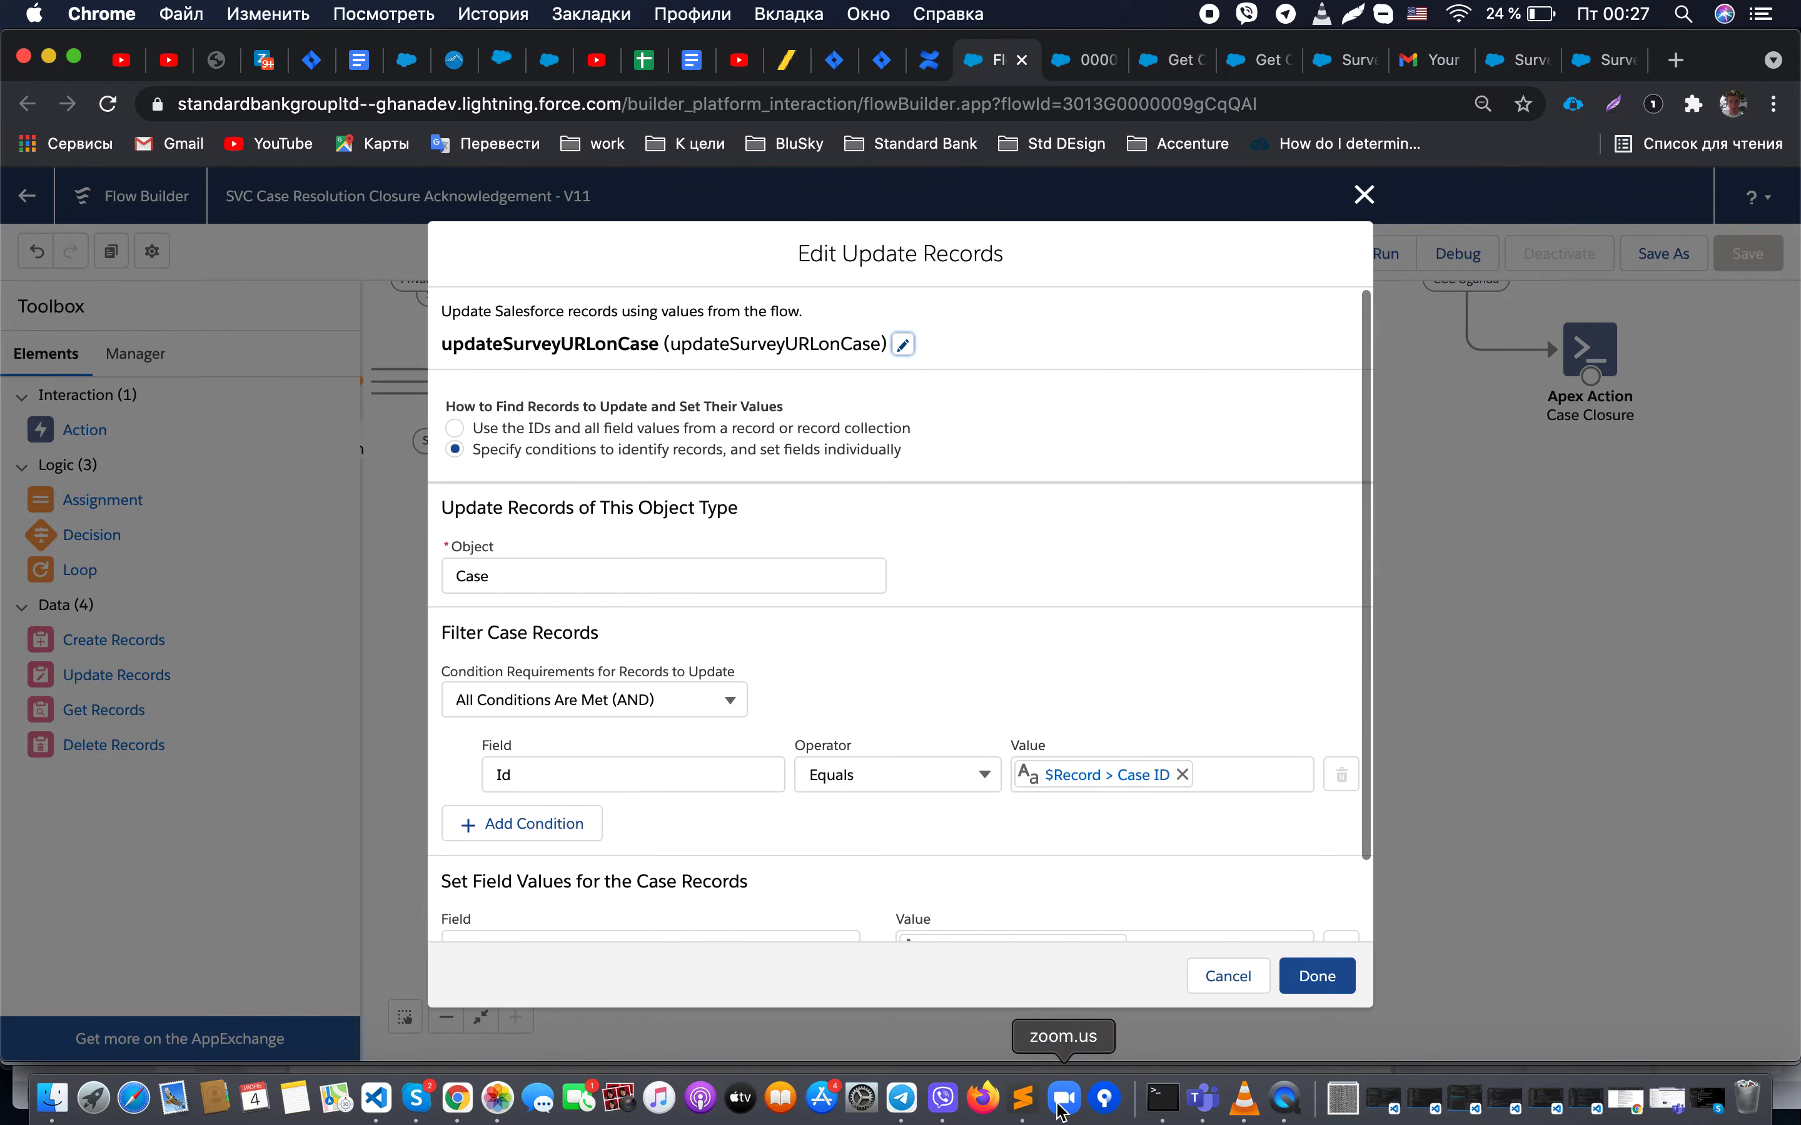
Step: Check the Survey Invitation line of the Case note in Sublime Text, then return to the flow and close the updateSurveyURLonCase settings
left_click(1024, 1099)
left_click(123, 206)
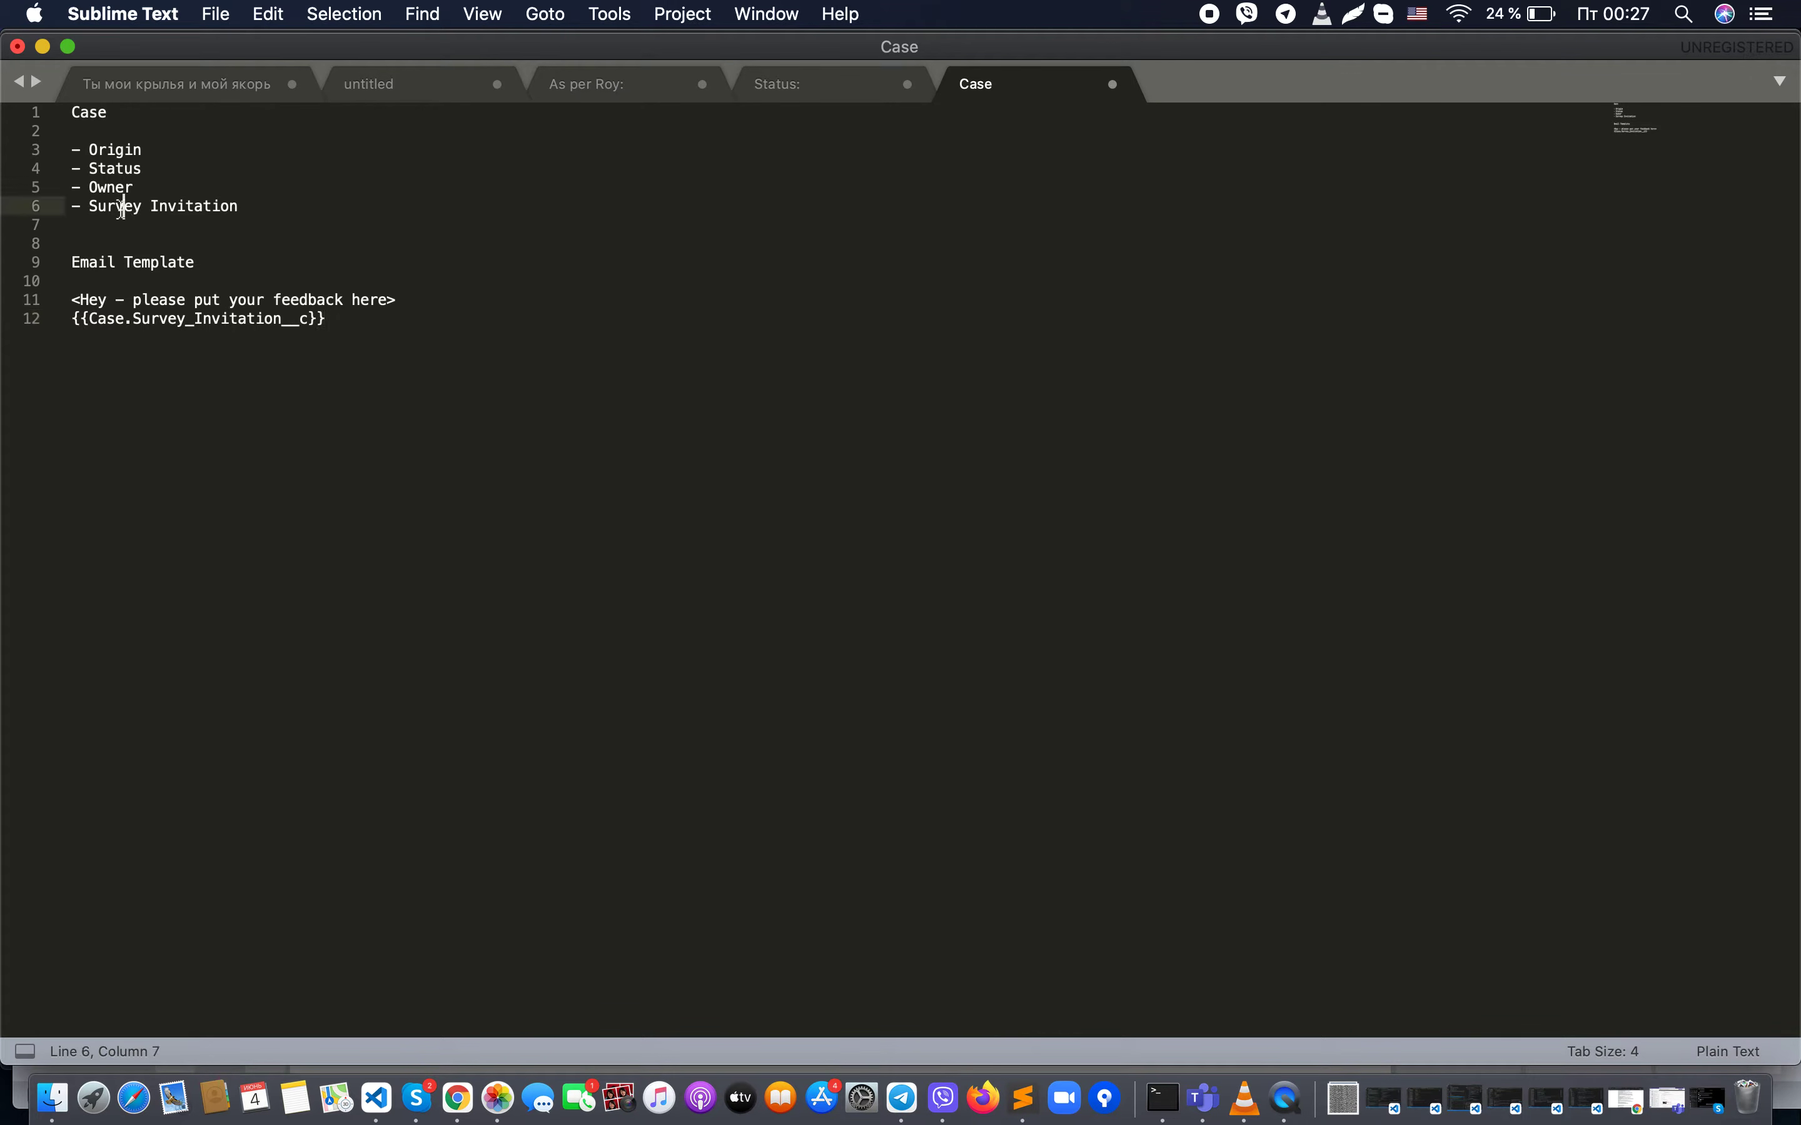
double_click(168, 207)
left_click(463, 1108)
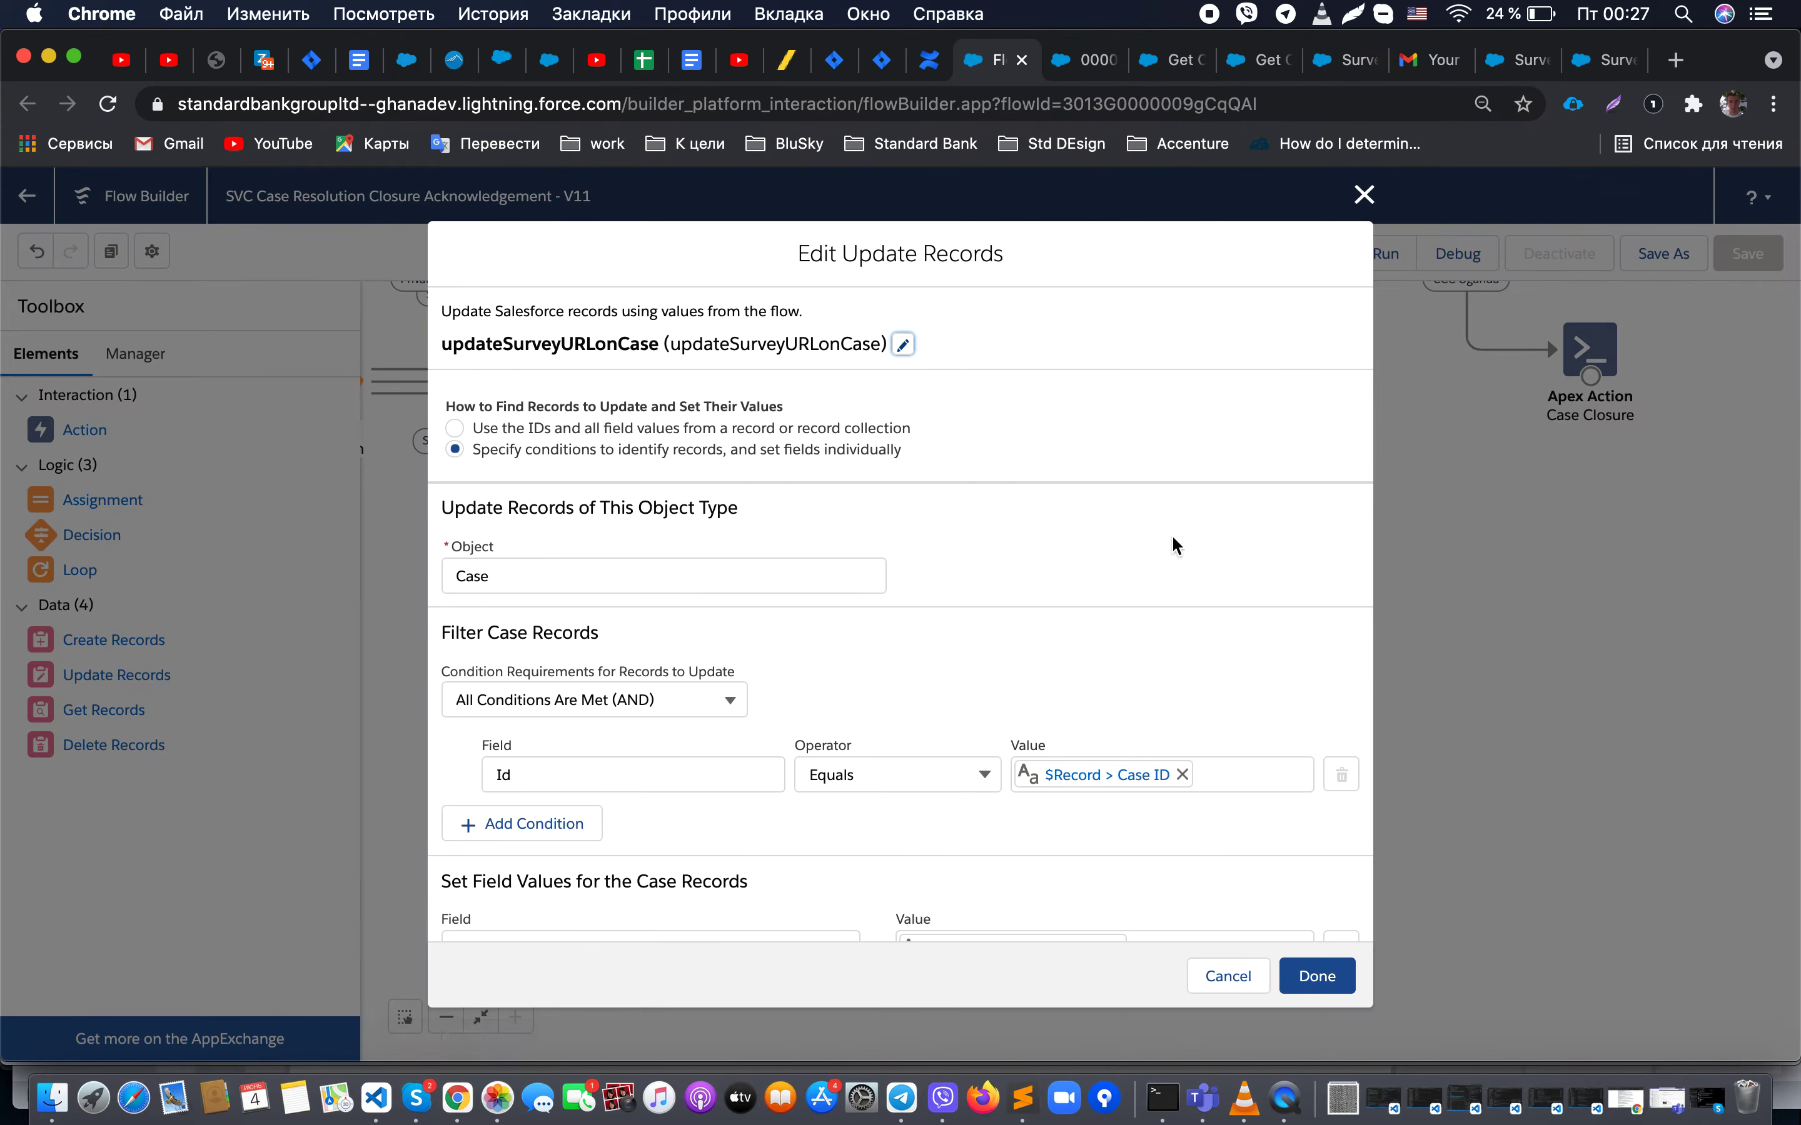
left_click(1362, 195)
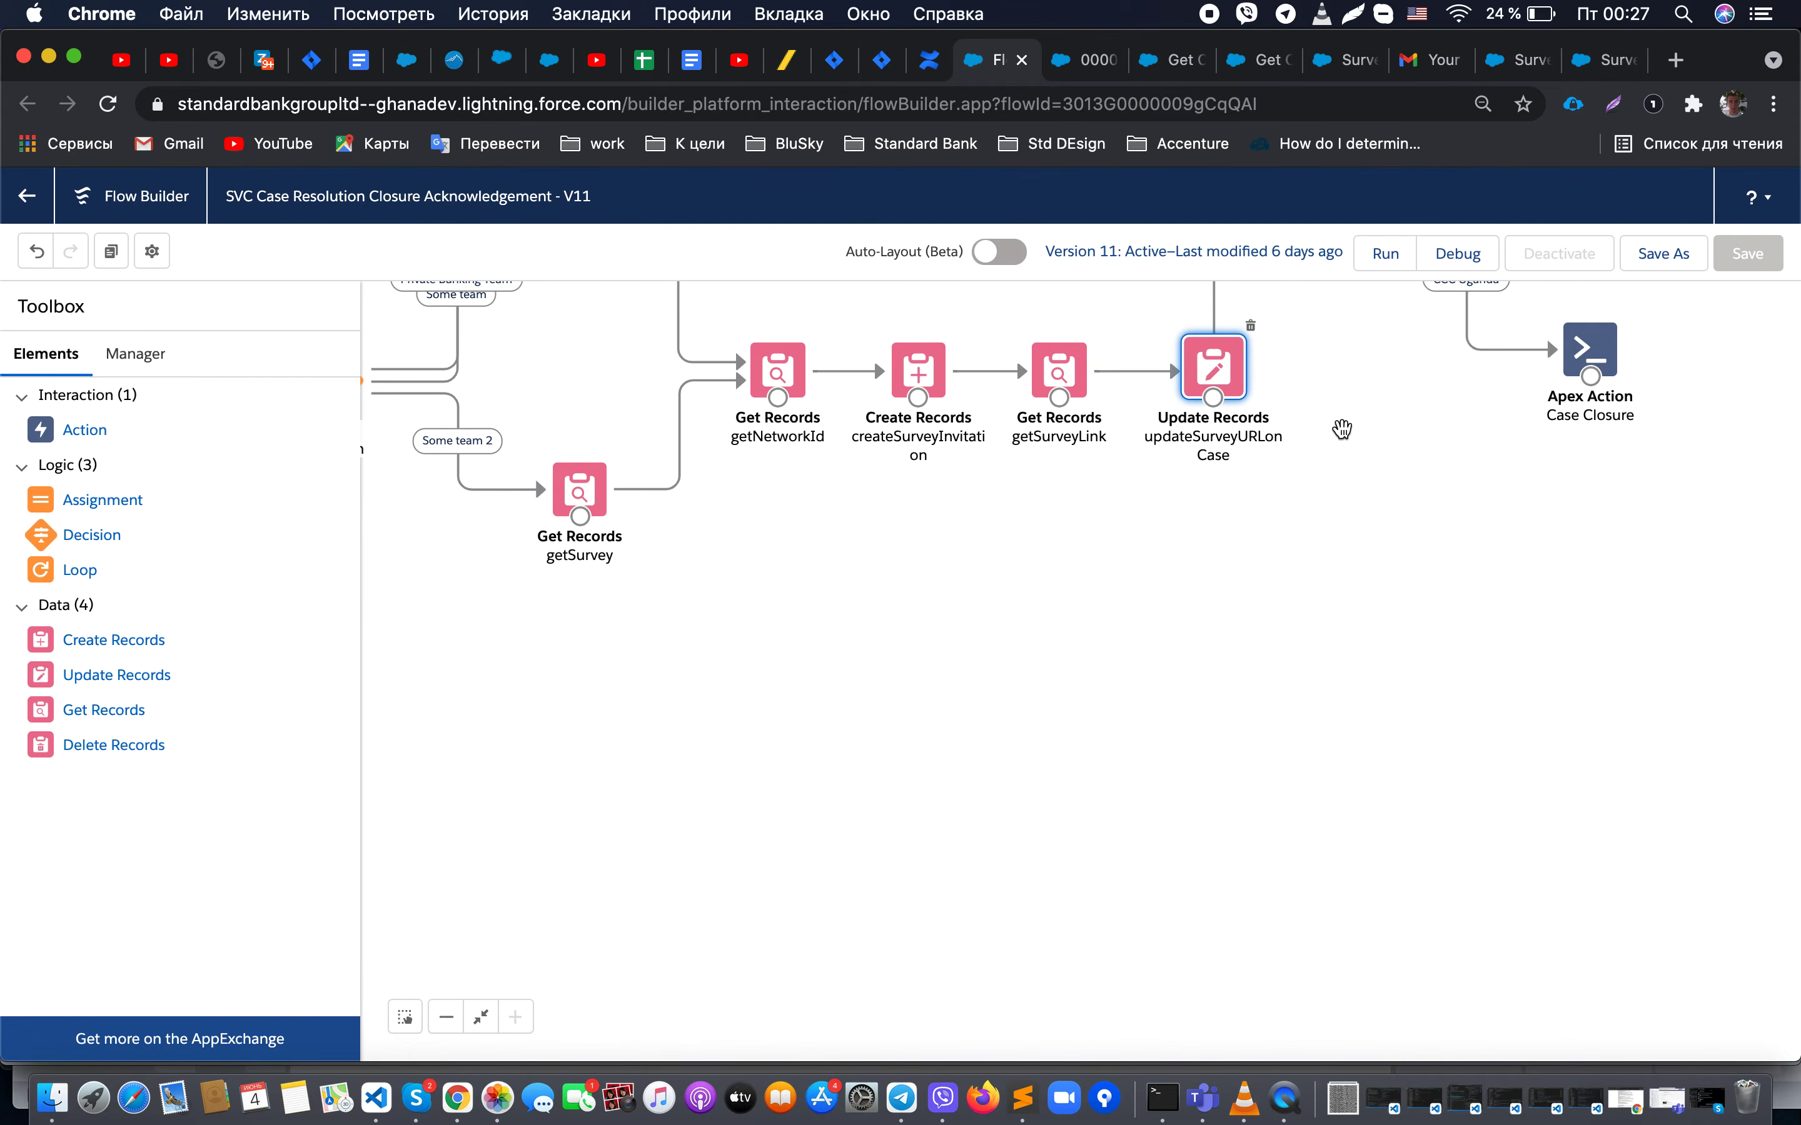
left_click(1410, 405)
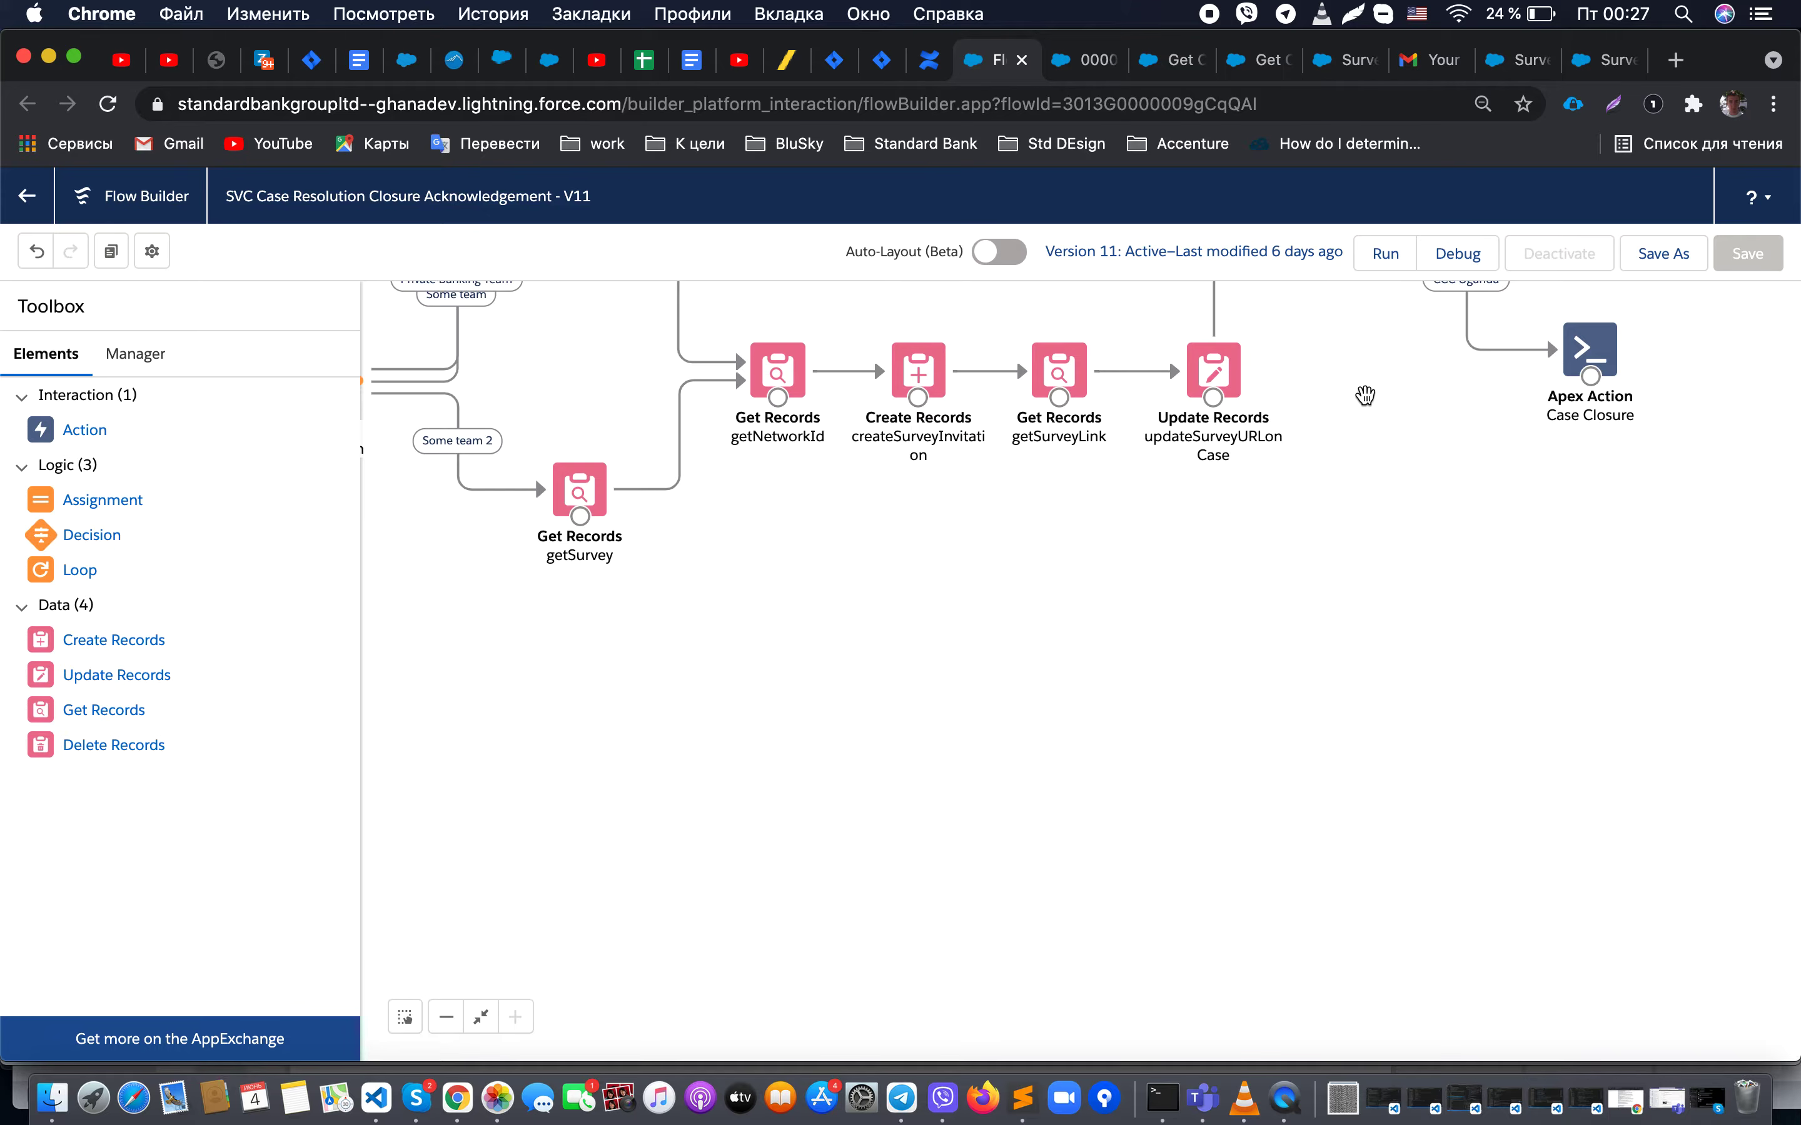
Step: Review the Get Customer feedback survey's metrics and response dashboard in its Analyze view
left_click(1087, 62)
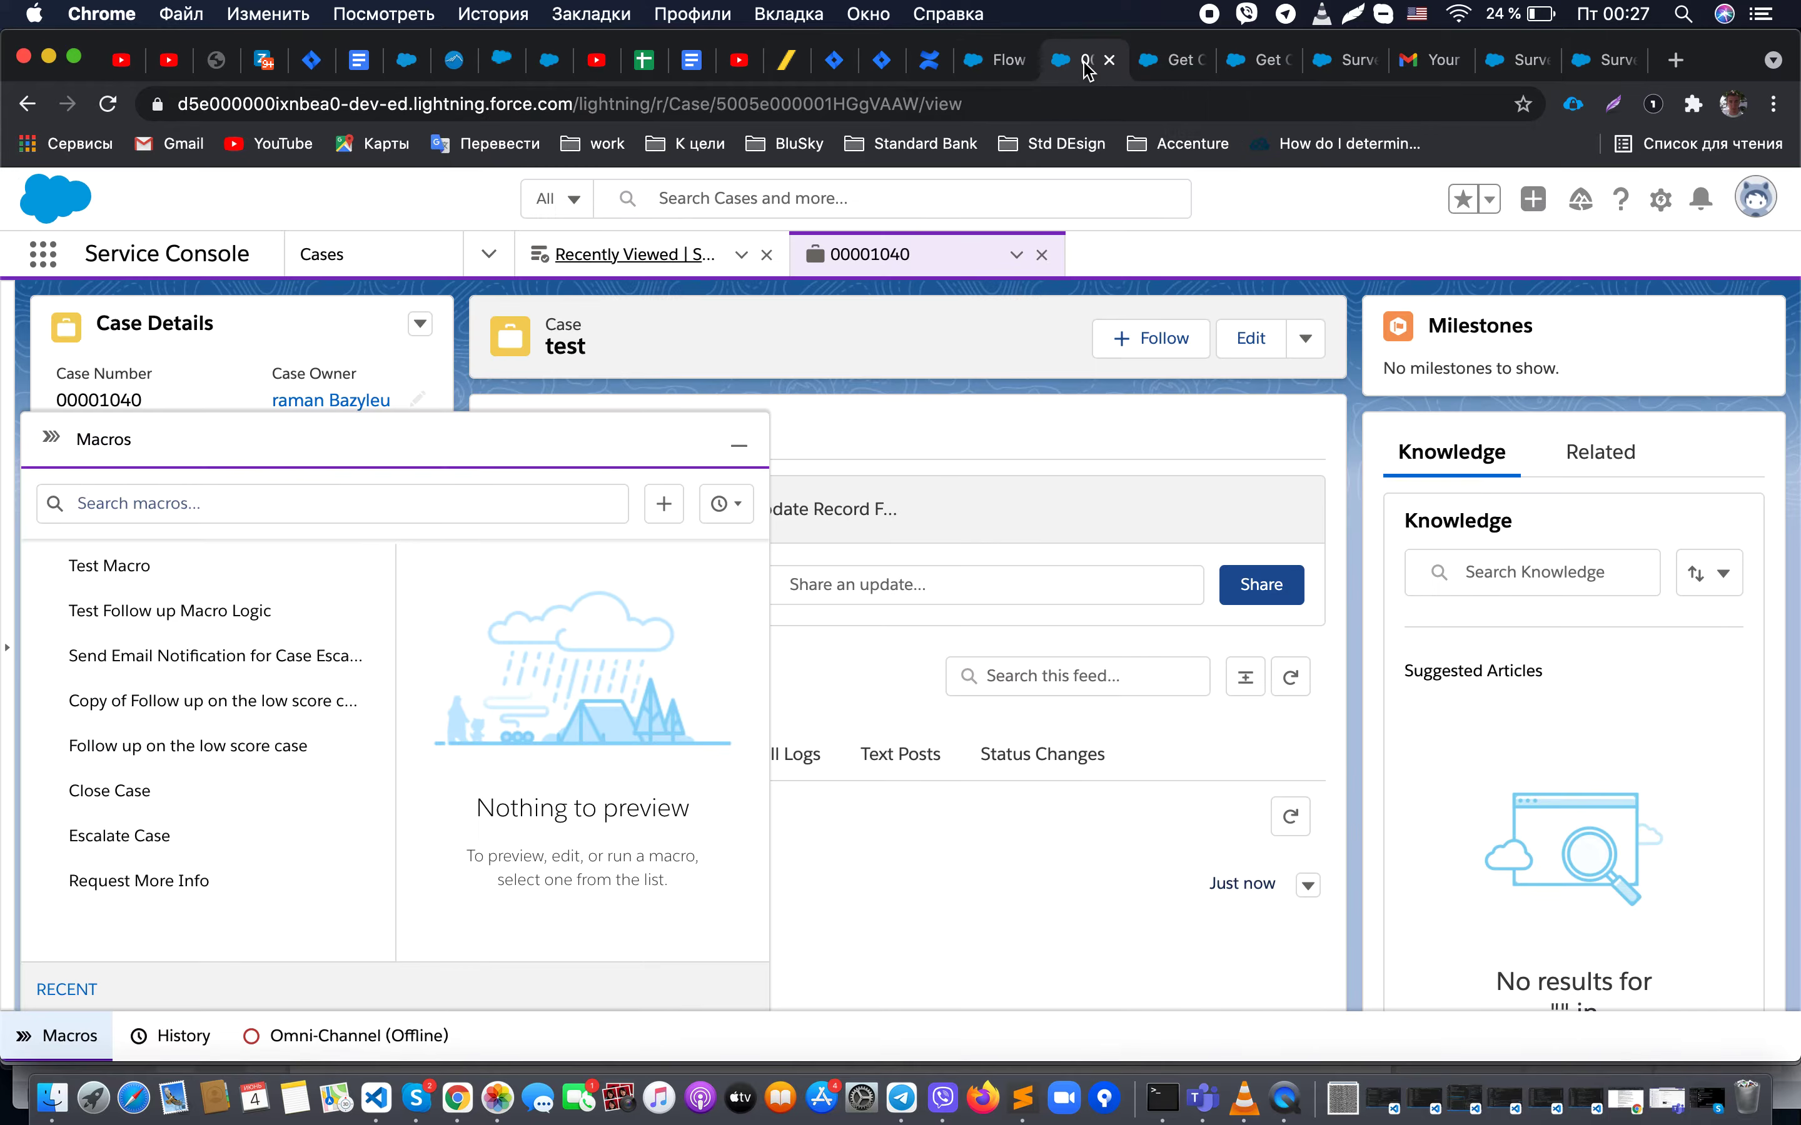
left_click(1350, 65)
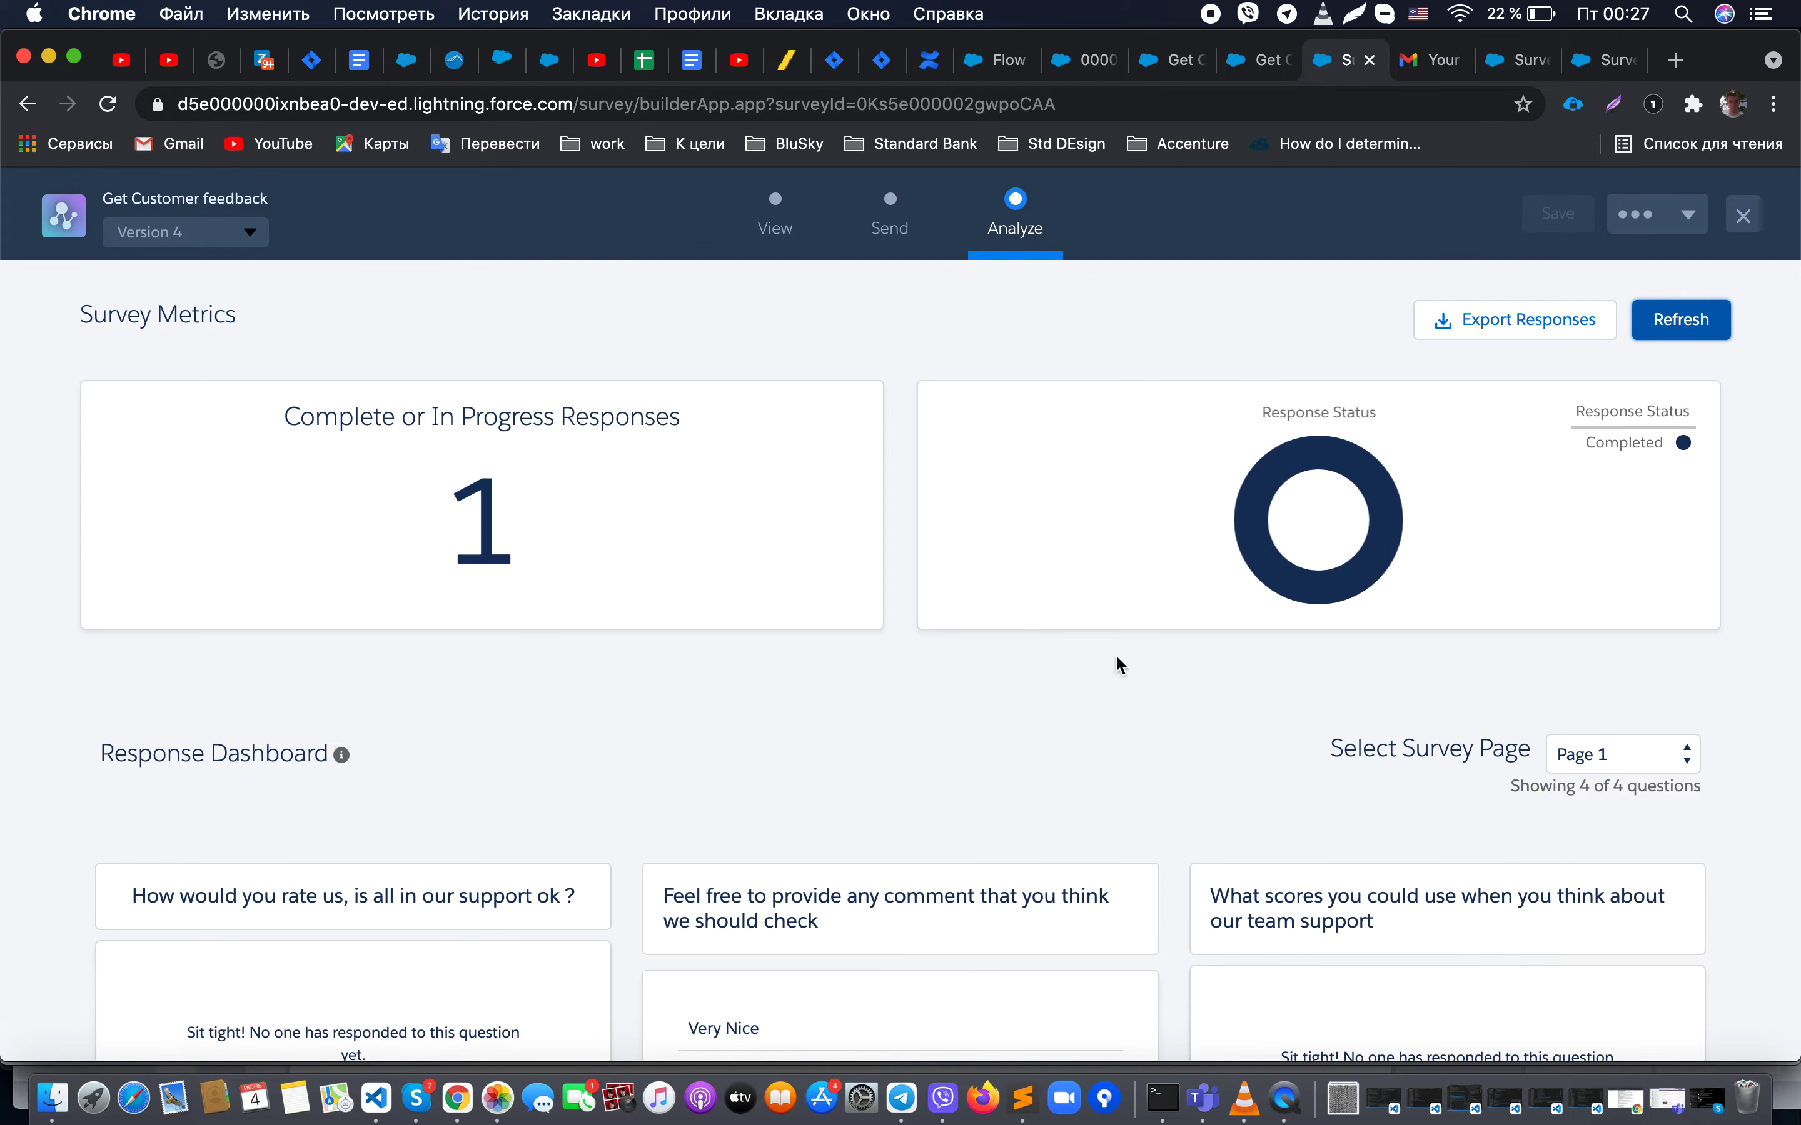
scroll(1398, 575, "down", 2)
scroll(1397, 576, "down", 2)
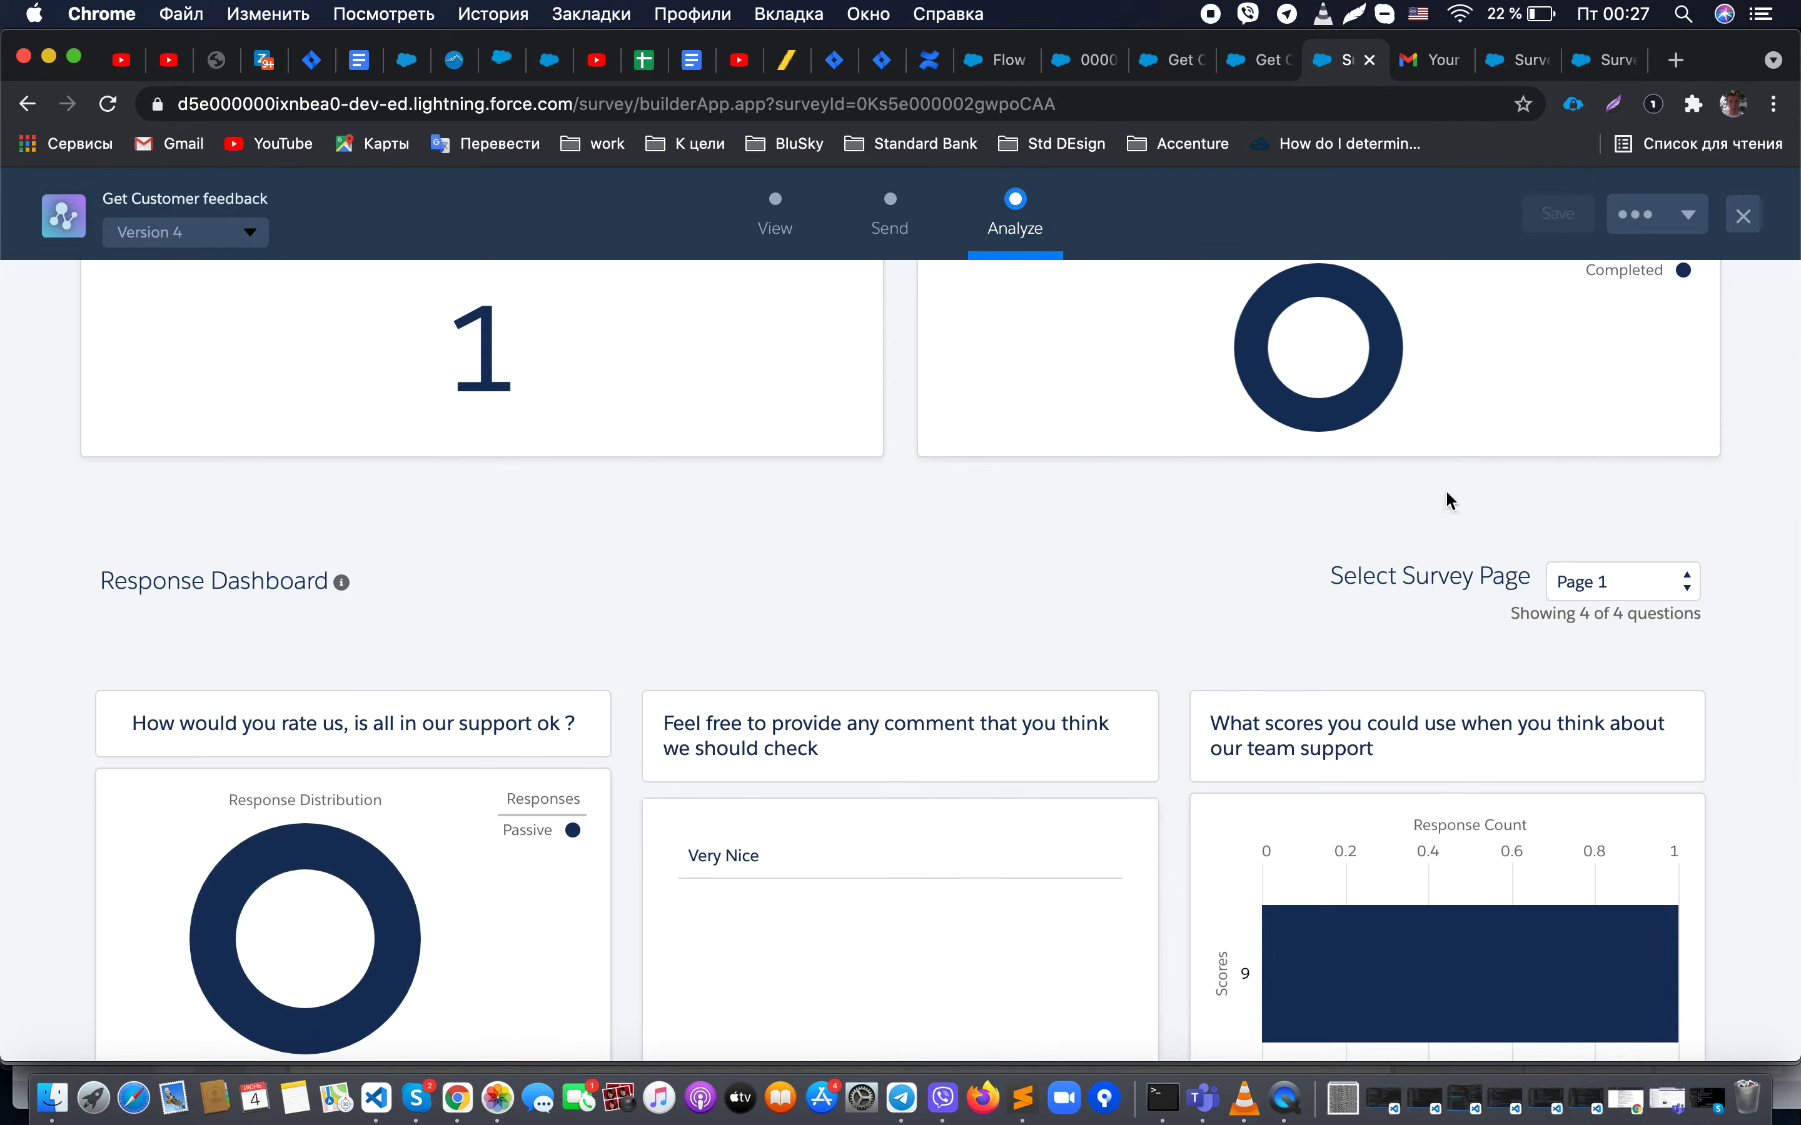
scroll(1449, 501, "down", 2)
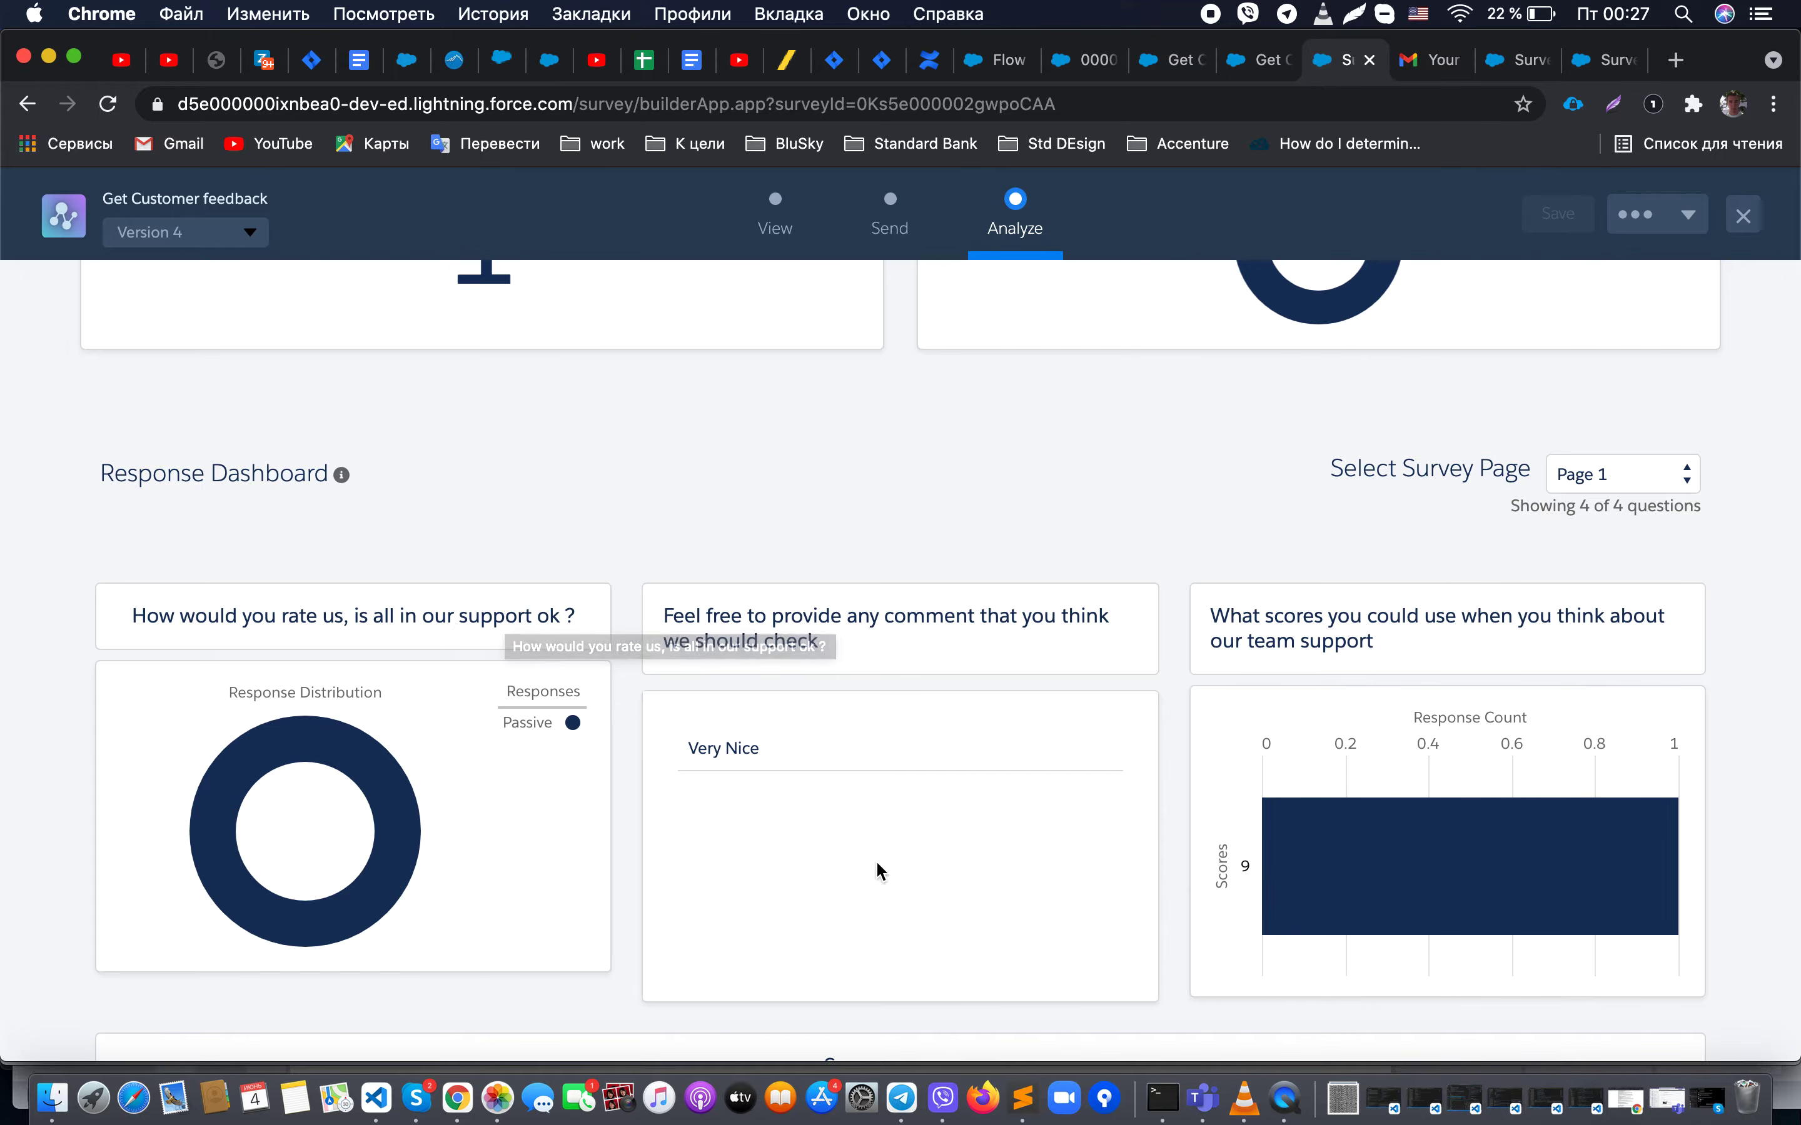
scroll(1081, 395, "up", 4)
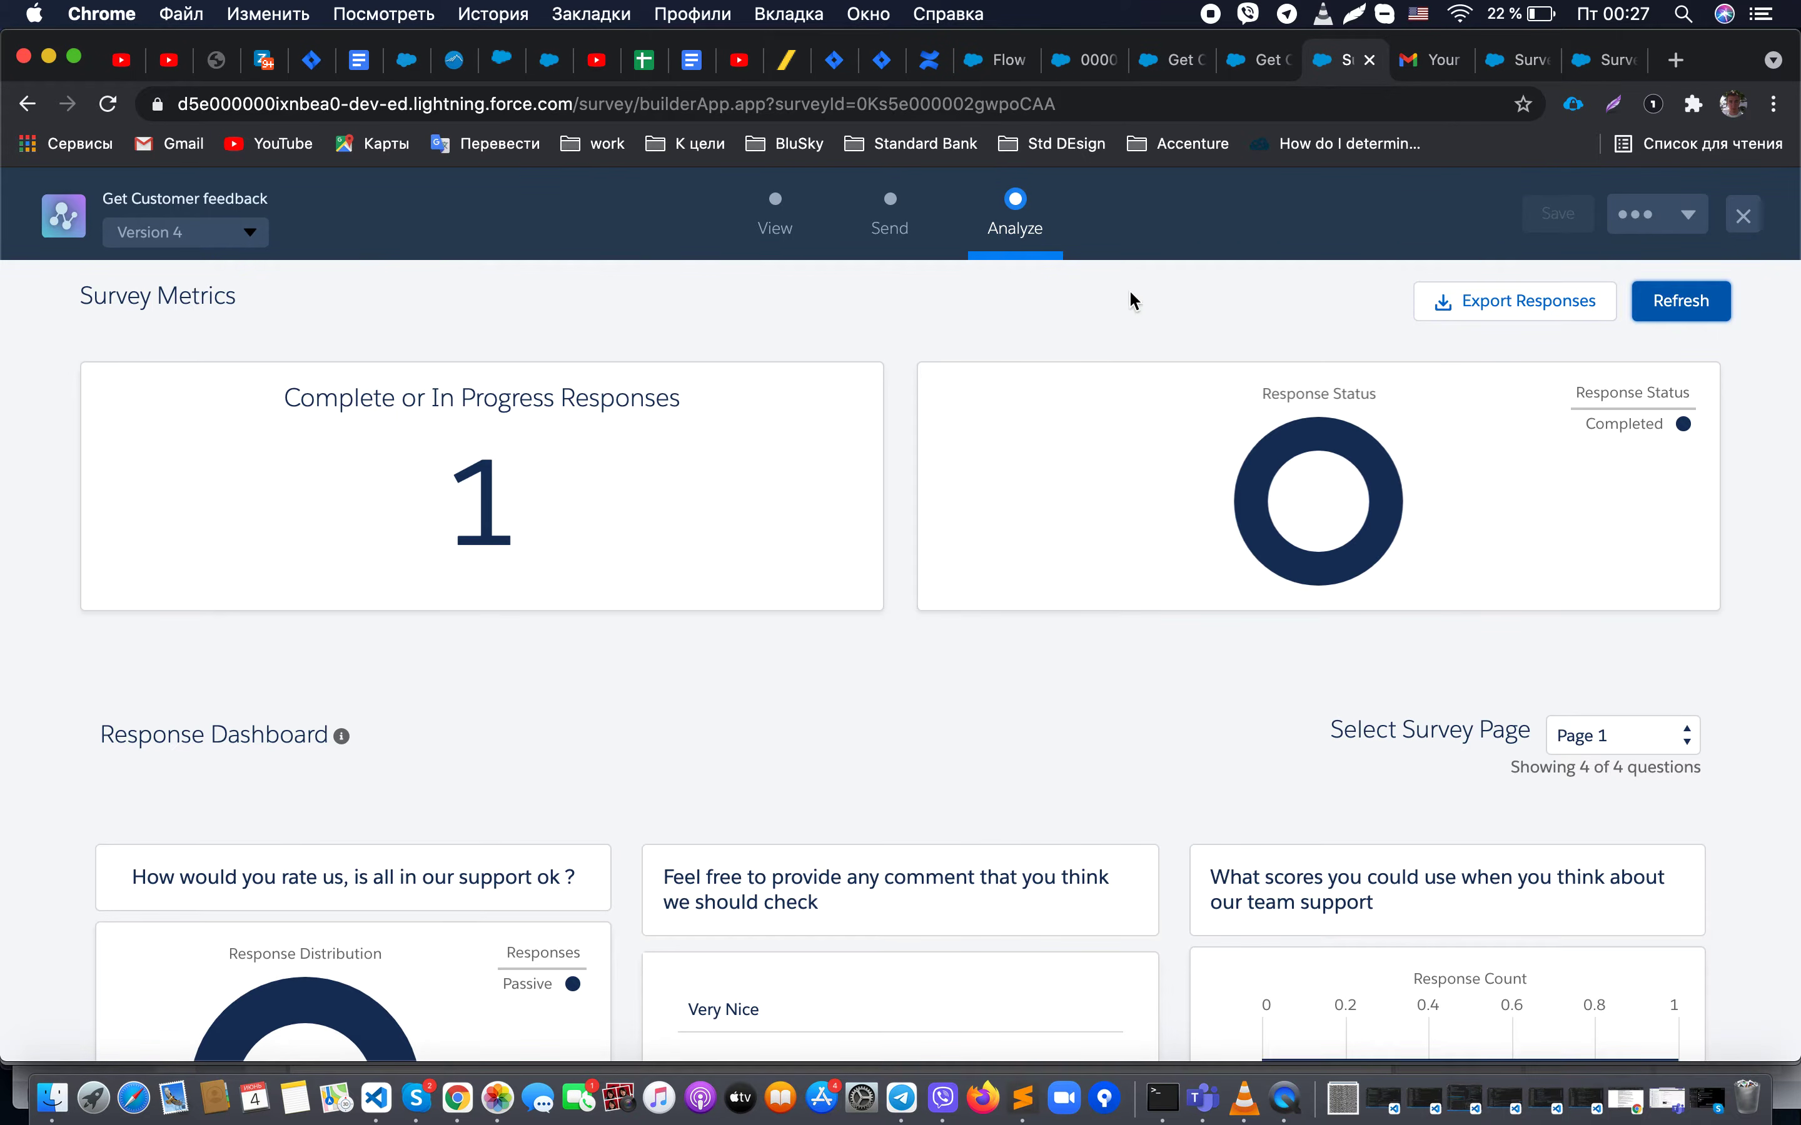
Step: Go to the Get Customer feedback survey record and review its related survey versions and invitations
left_click(1255, 62)
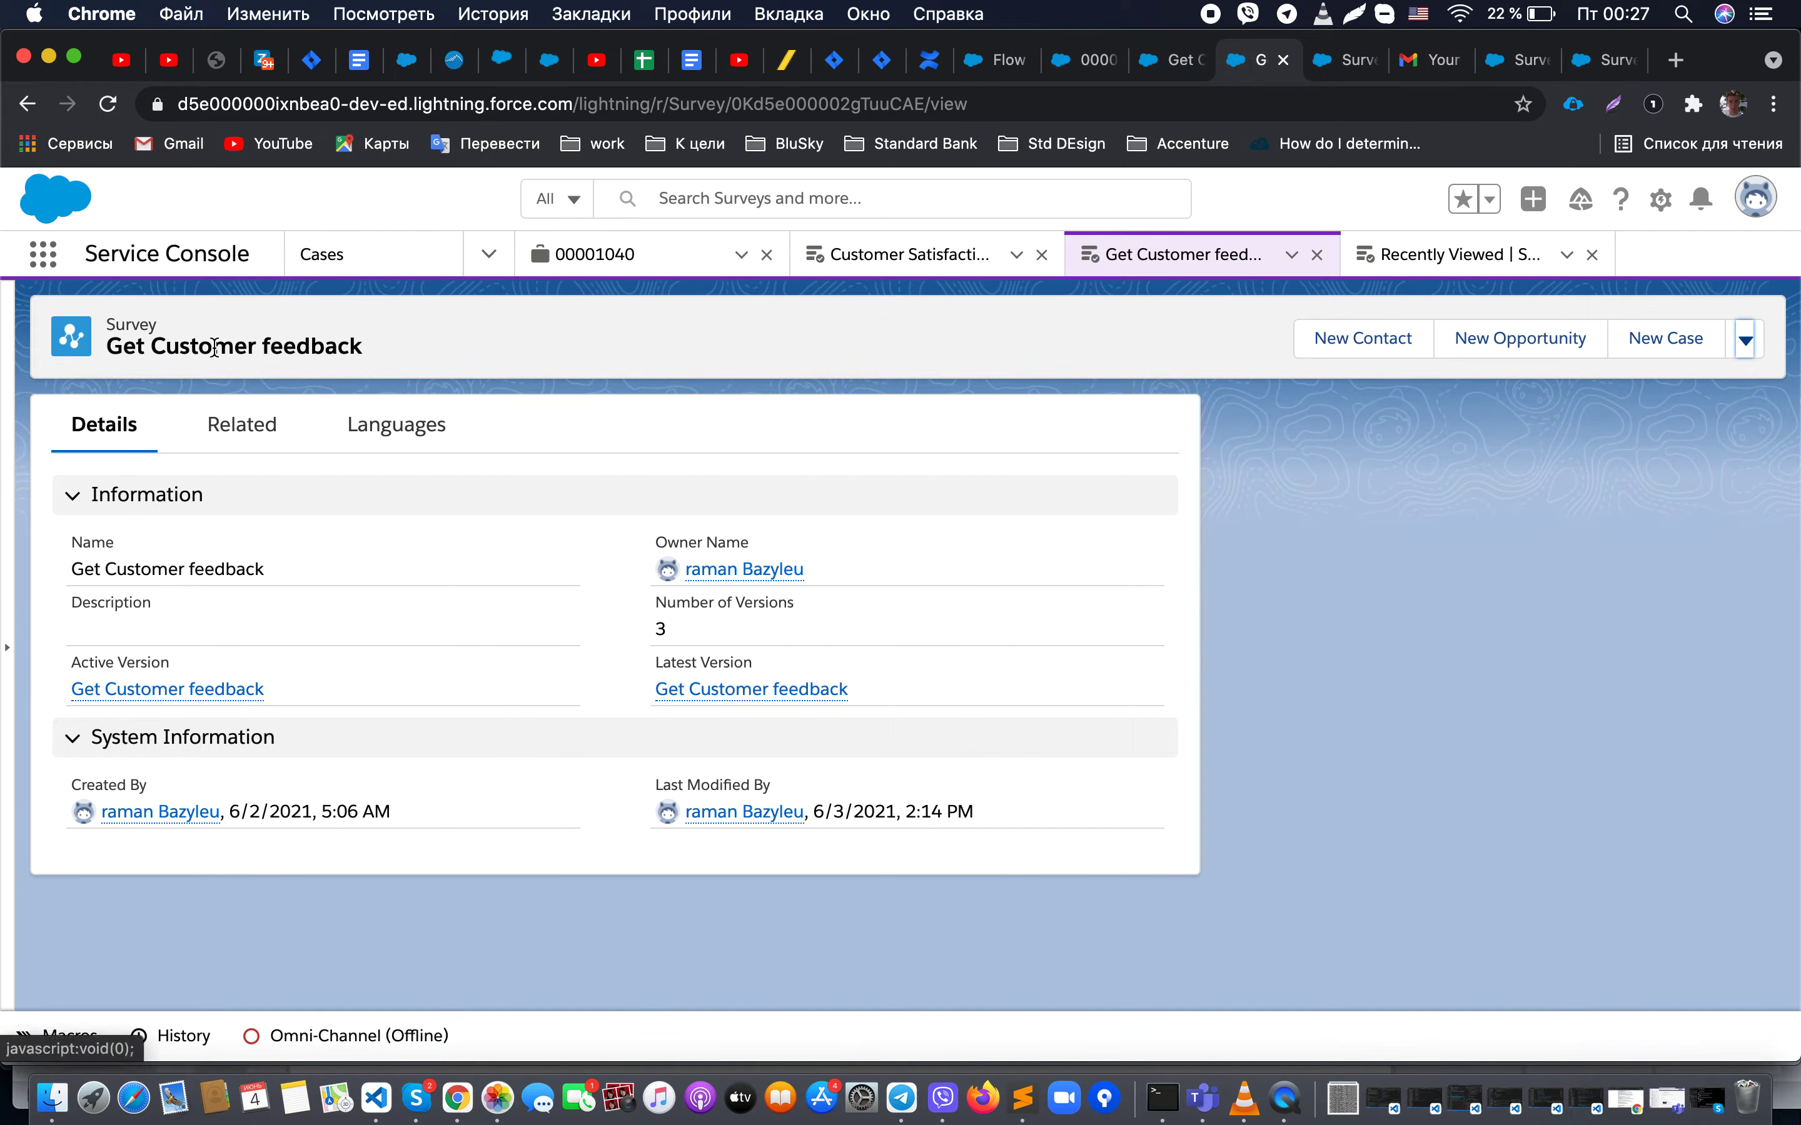
left_click(247, 422)
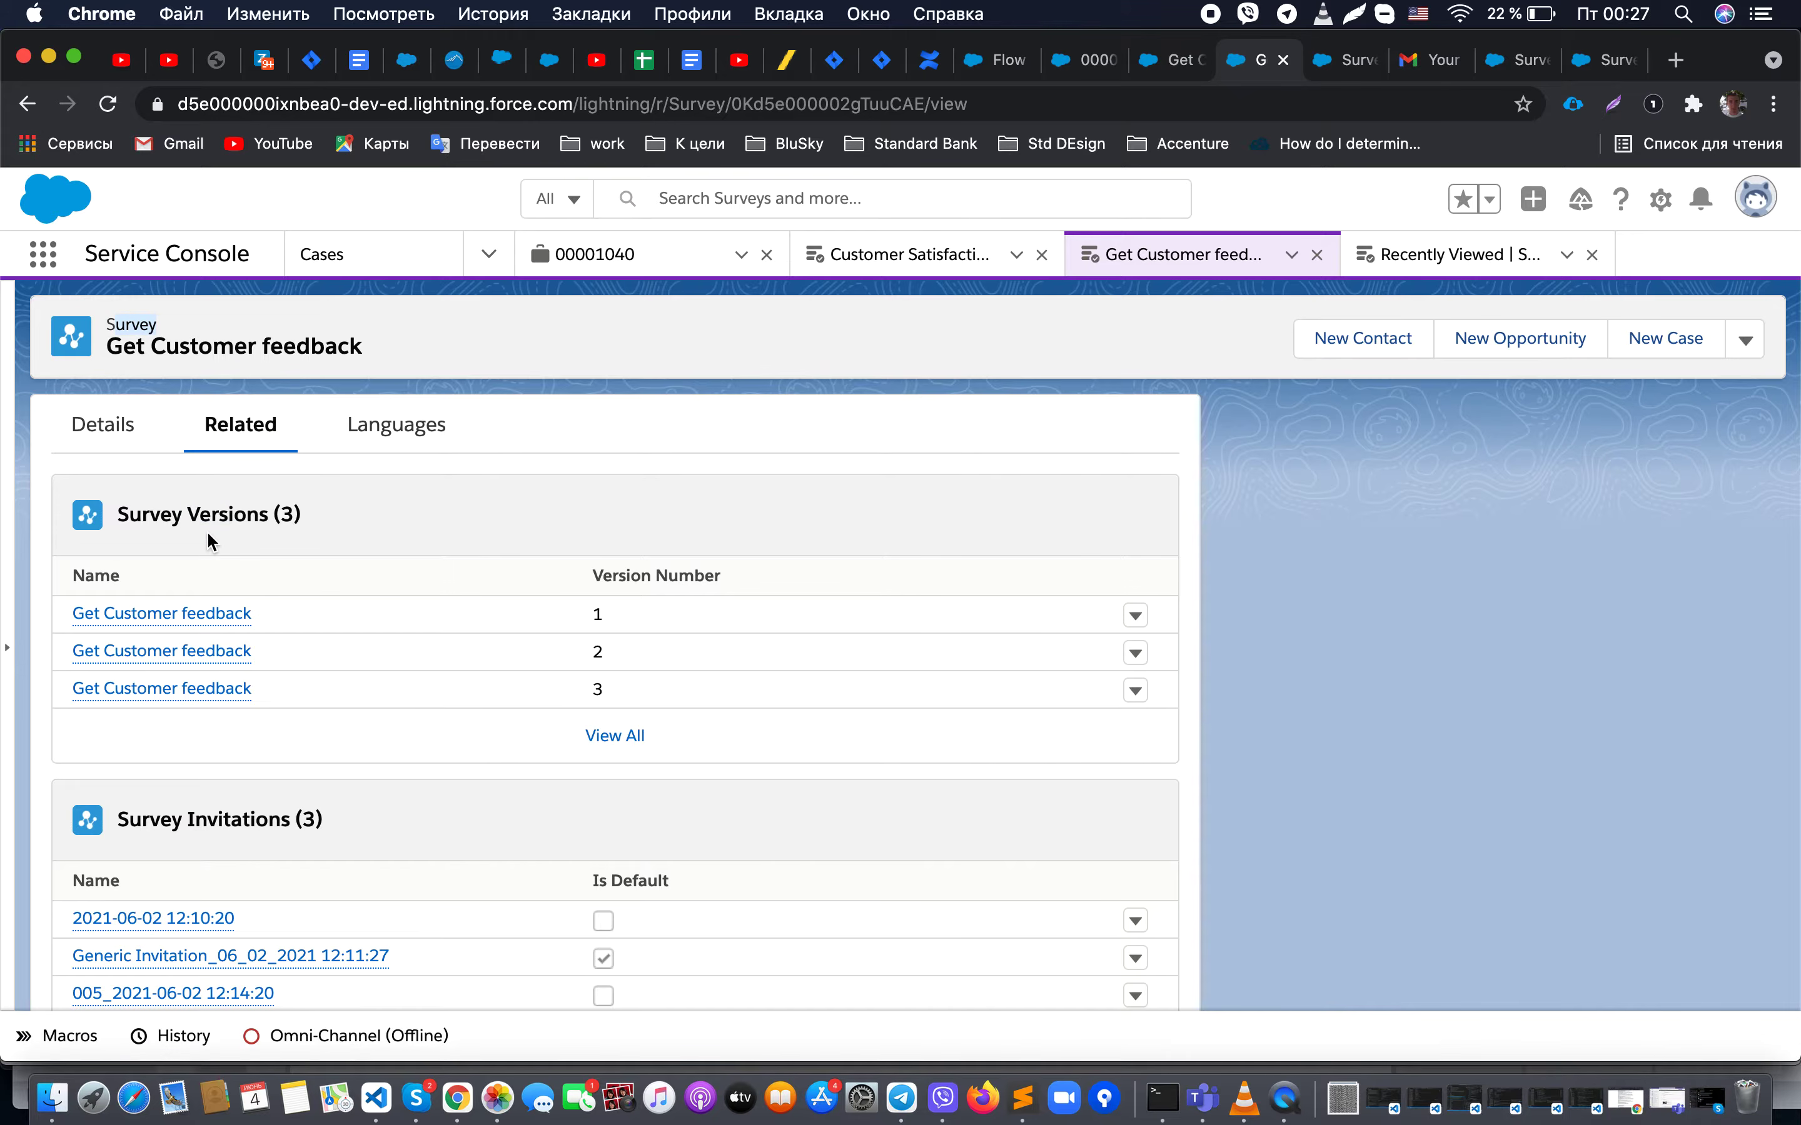
scroll(210, 539, "down", 2)
scroll(207, 531, "down", 2)
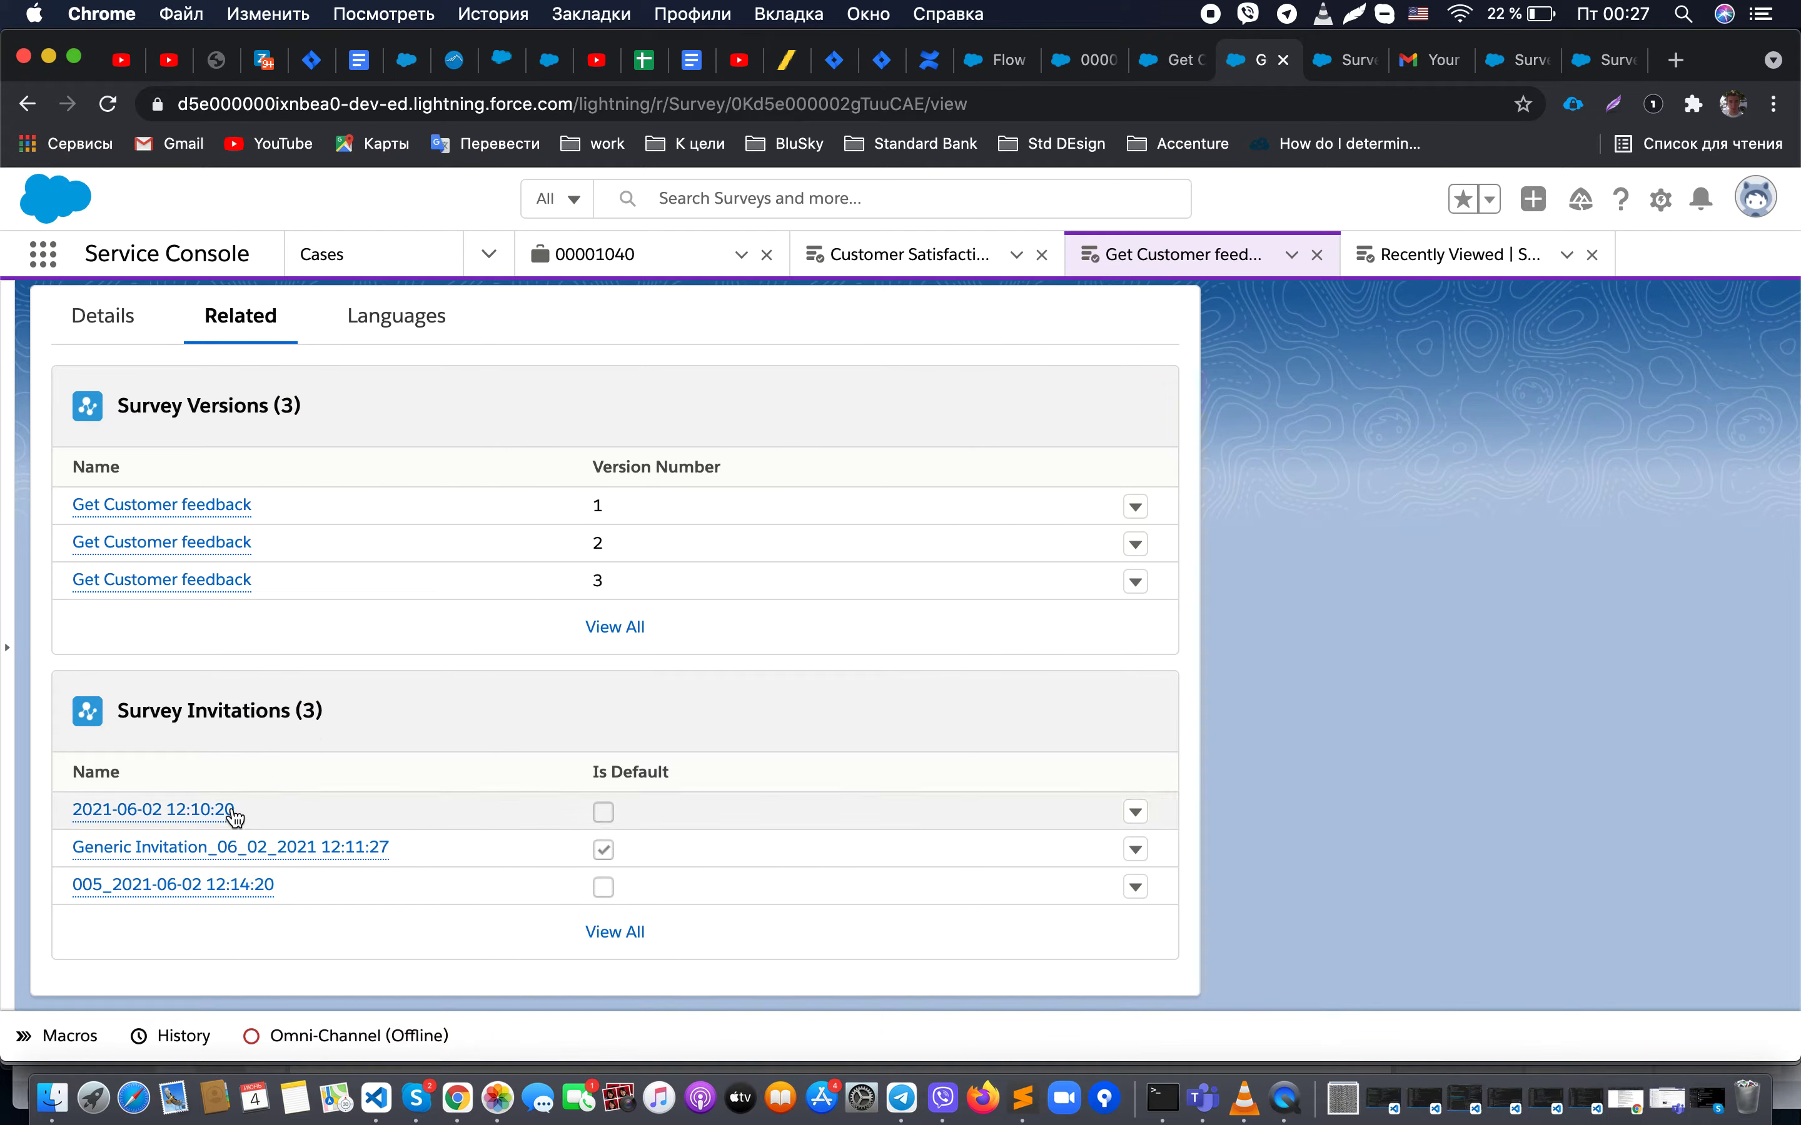
mouse_move(222, 819)
Step: Open the Generic Invitation_06_02_2021 12:11:27 record and review its details, including the invitation link and response status
left_click(192, 848)
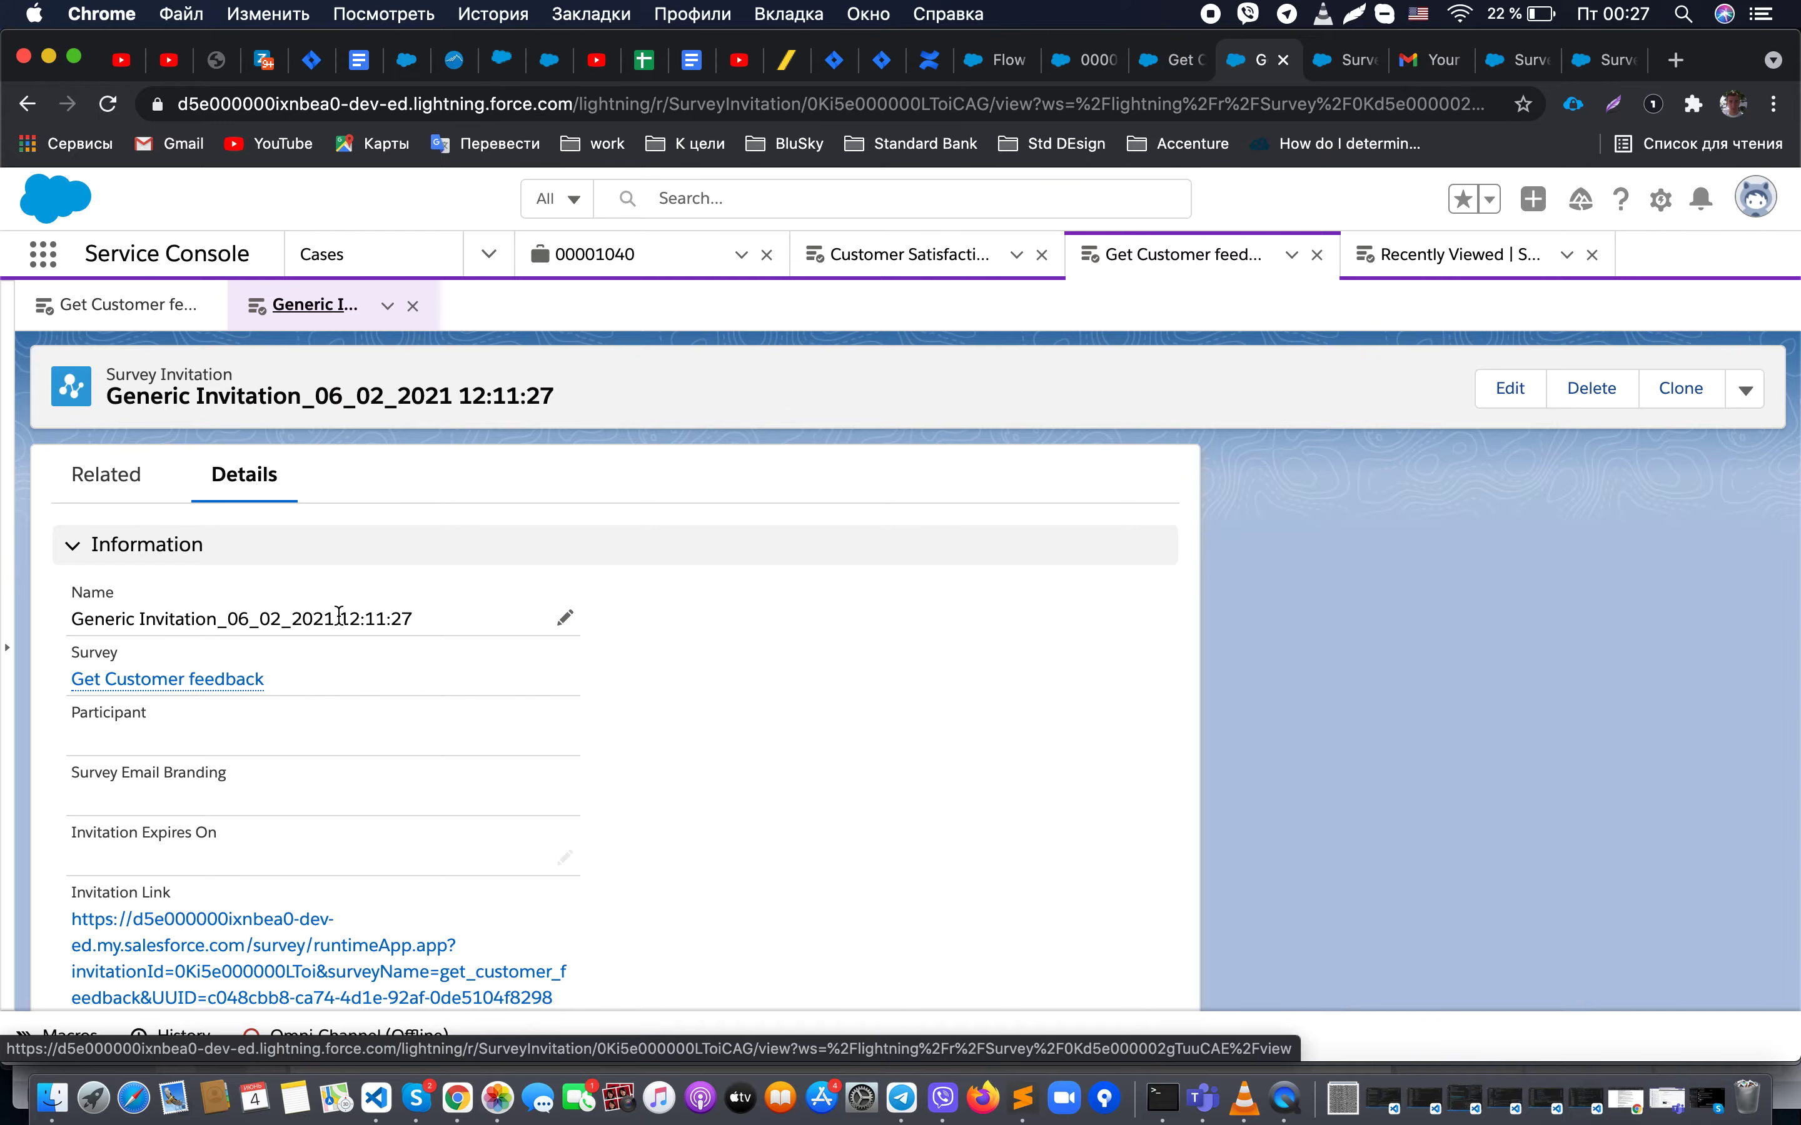
scroll(337, 615, "down", 5)
scroll(338, 618, "down", 2)
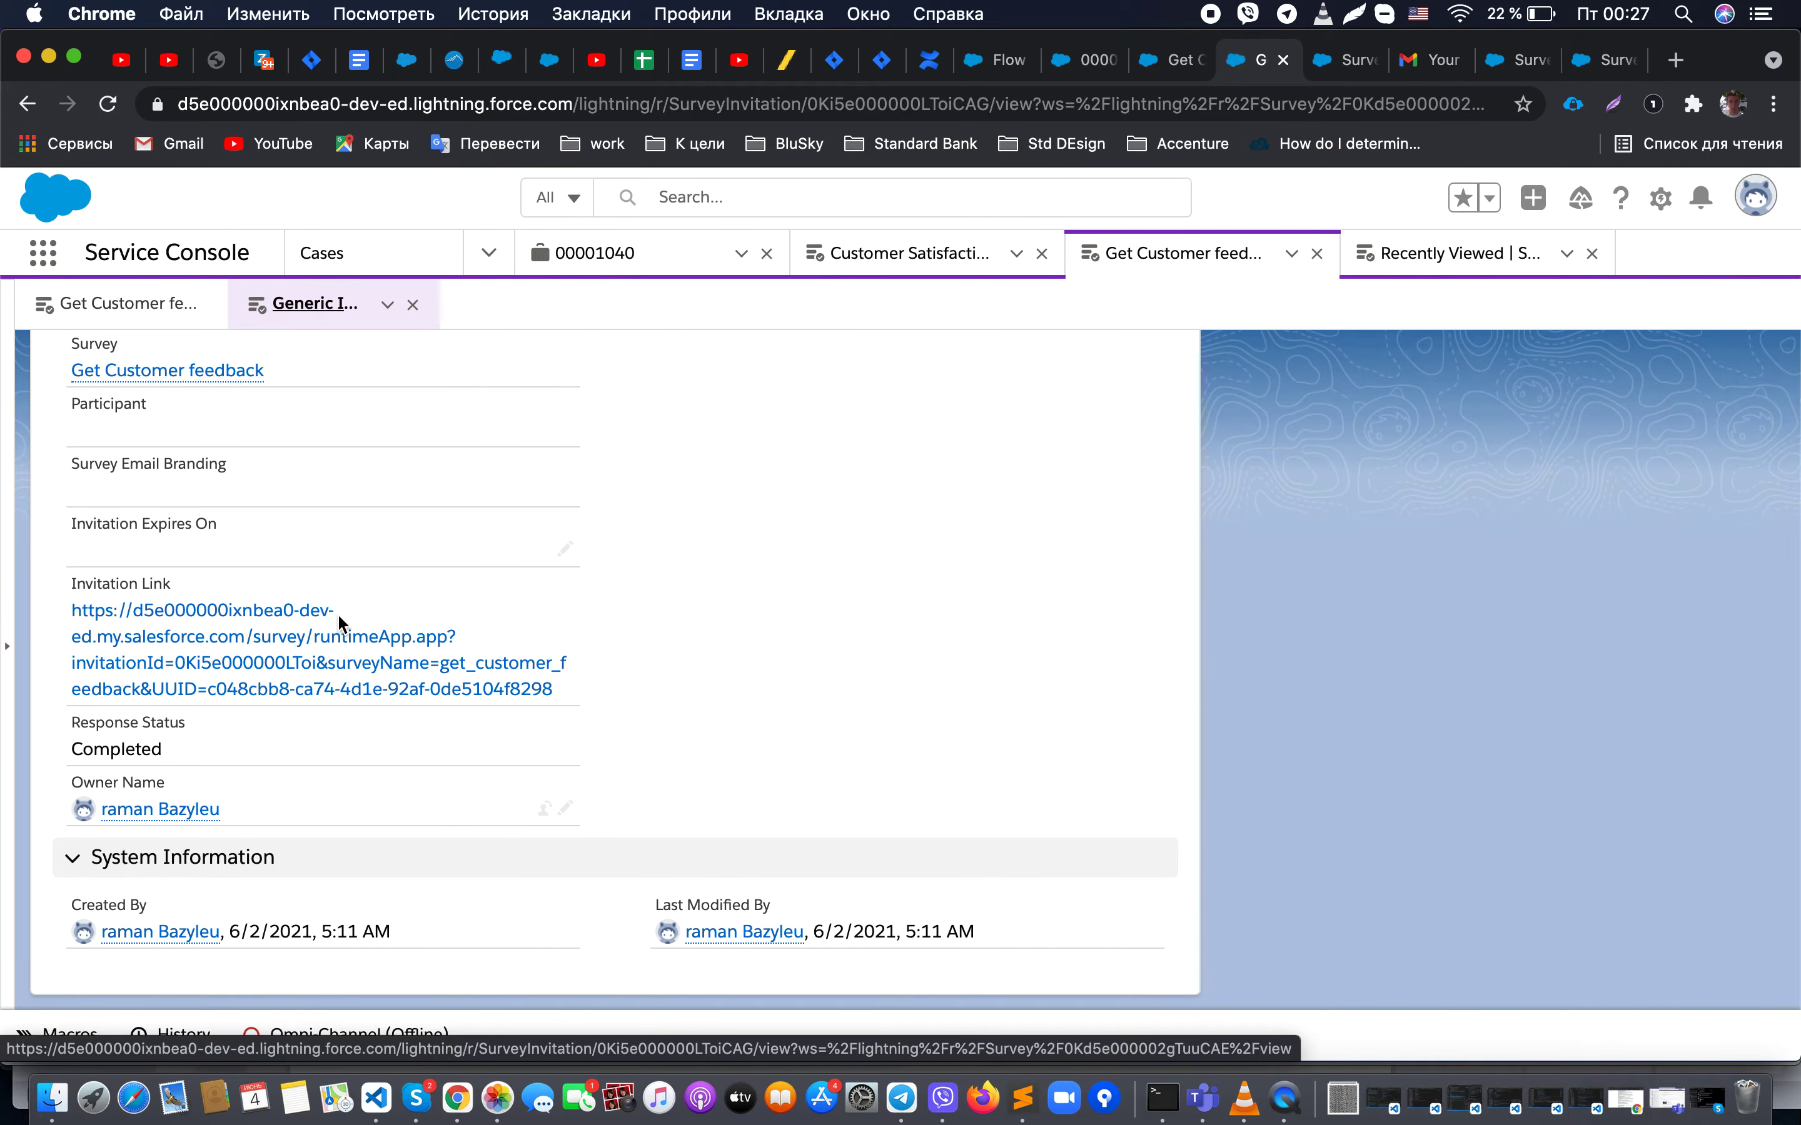
scroll(337, 613, "up", 1)
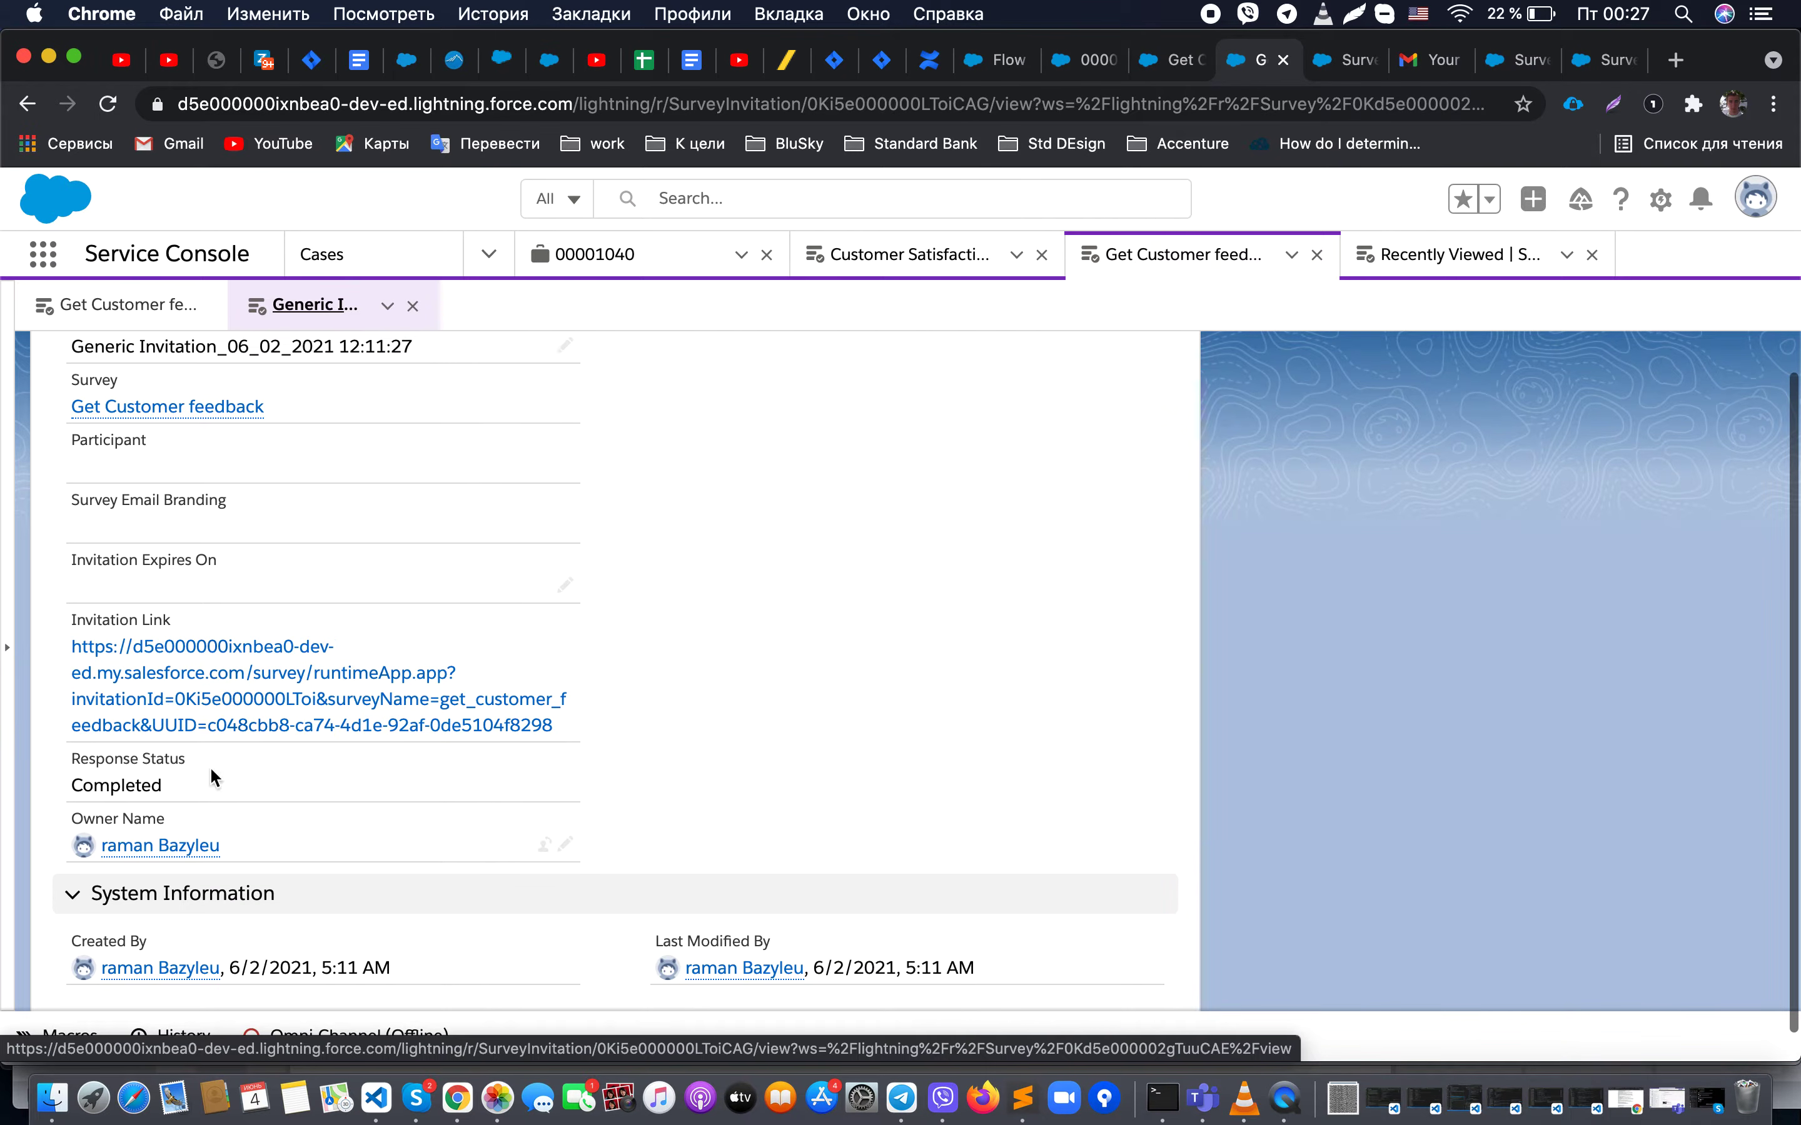
left_click_drag(97, 764, 197, 765)
left_click(152, 799)
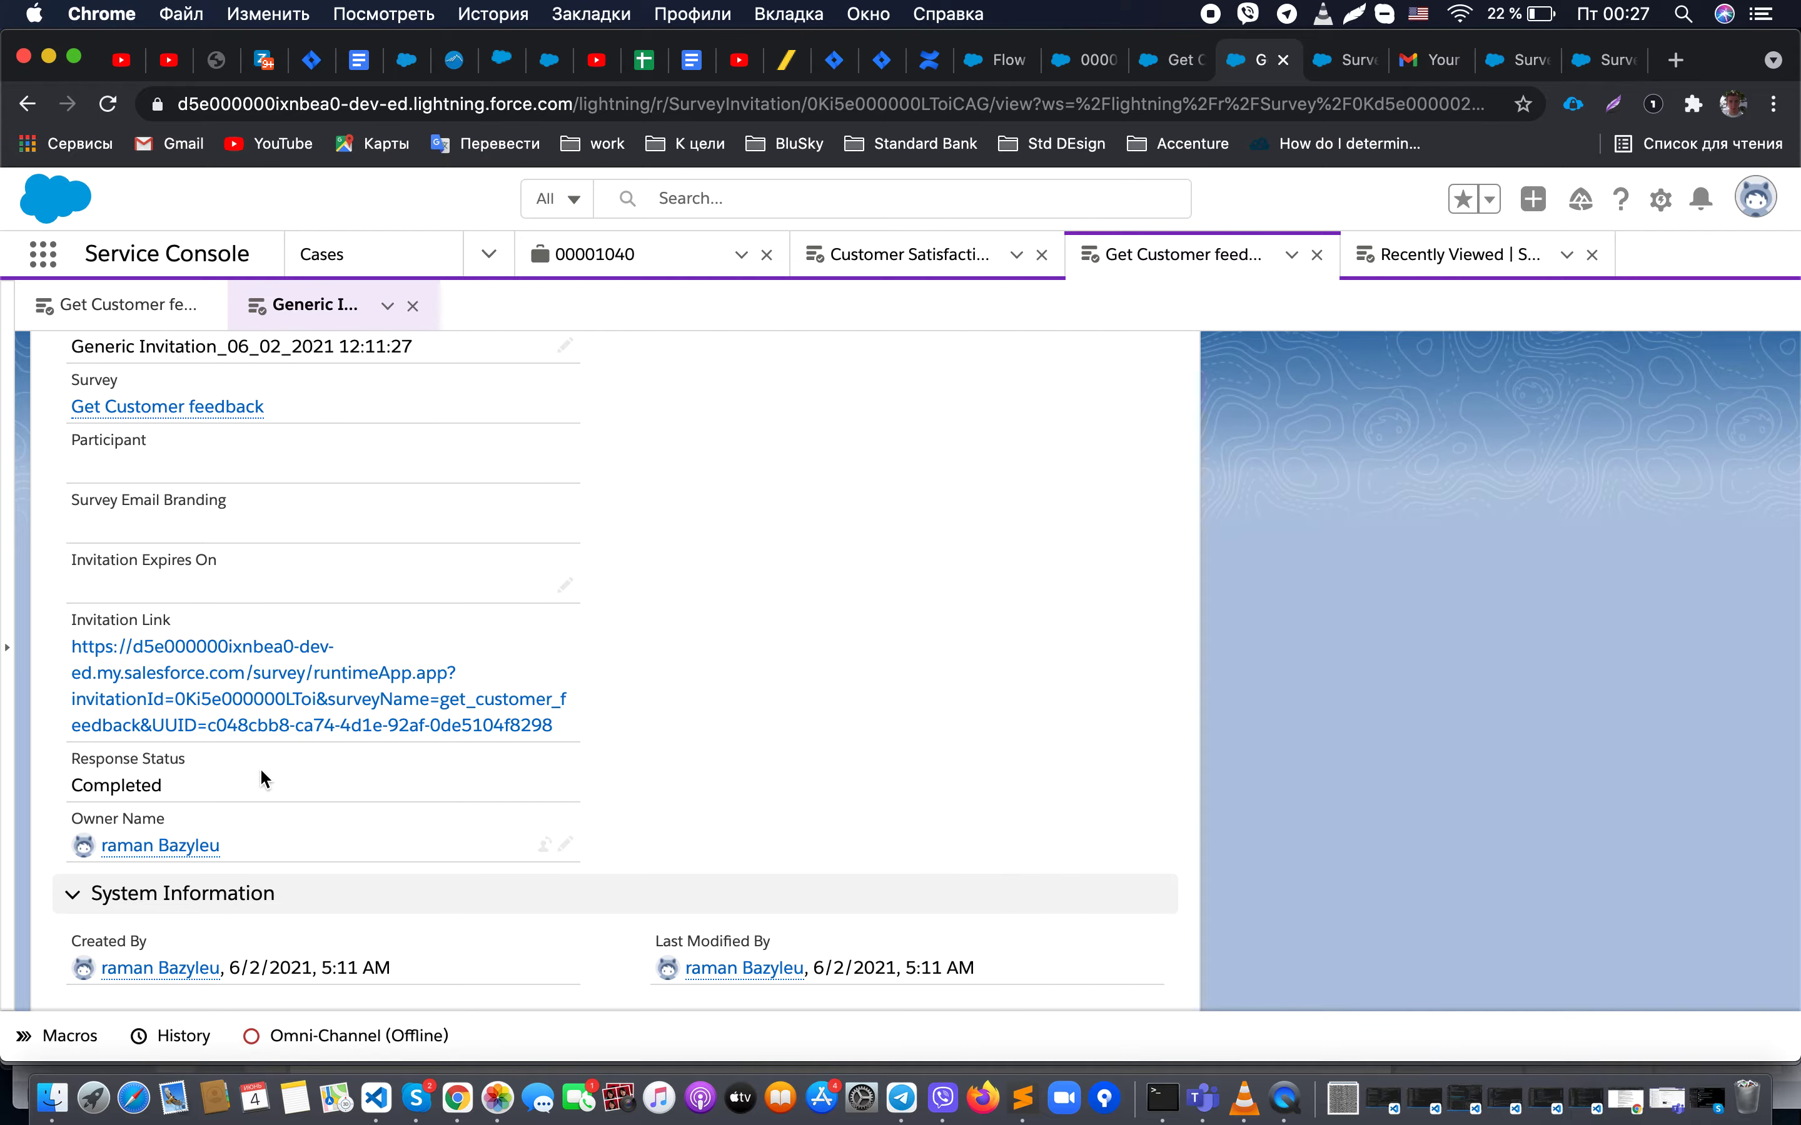
scroll(262, 780, "up", 5)
Step: Open the survey response related to the generic invitation and examine its response name and other details
left_click(82, 406)
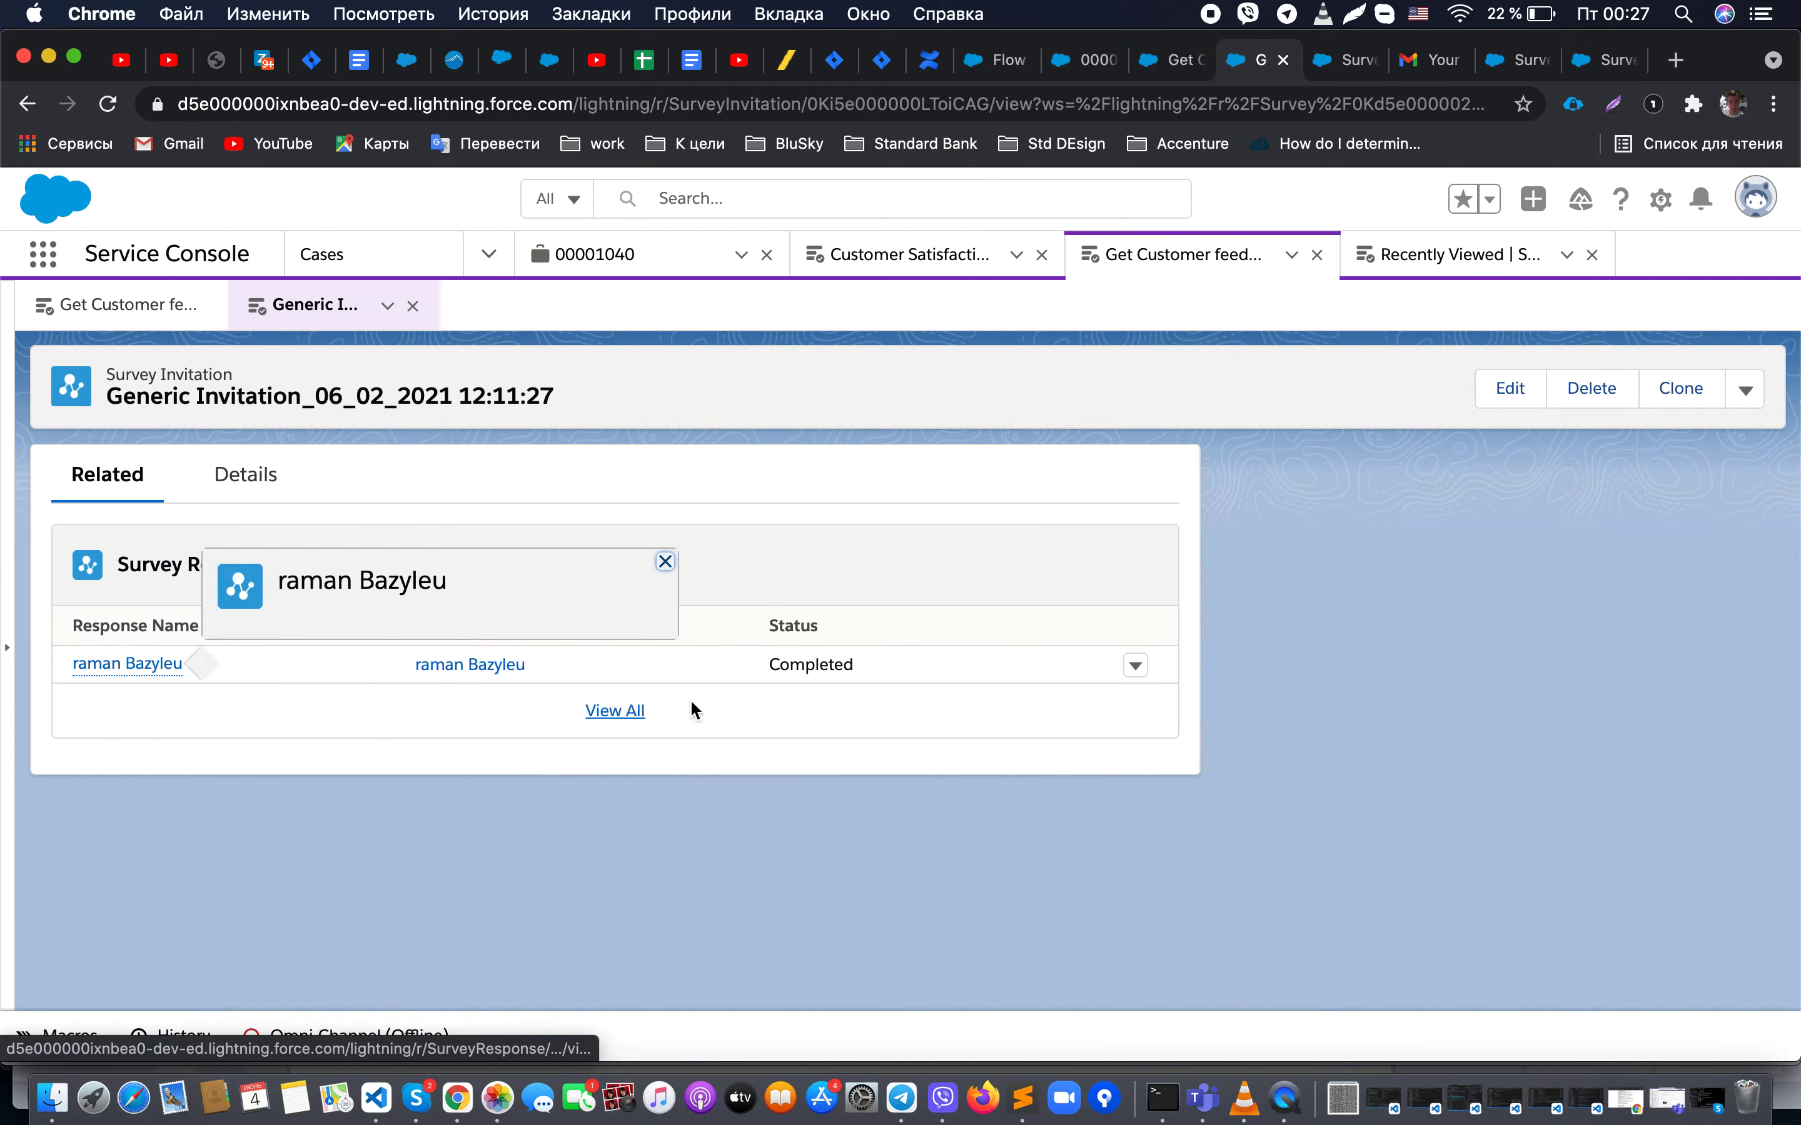
left_click(158, 676)
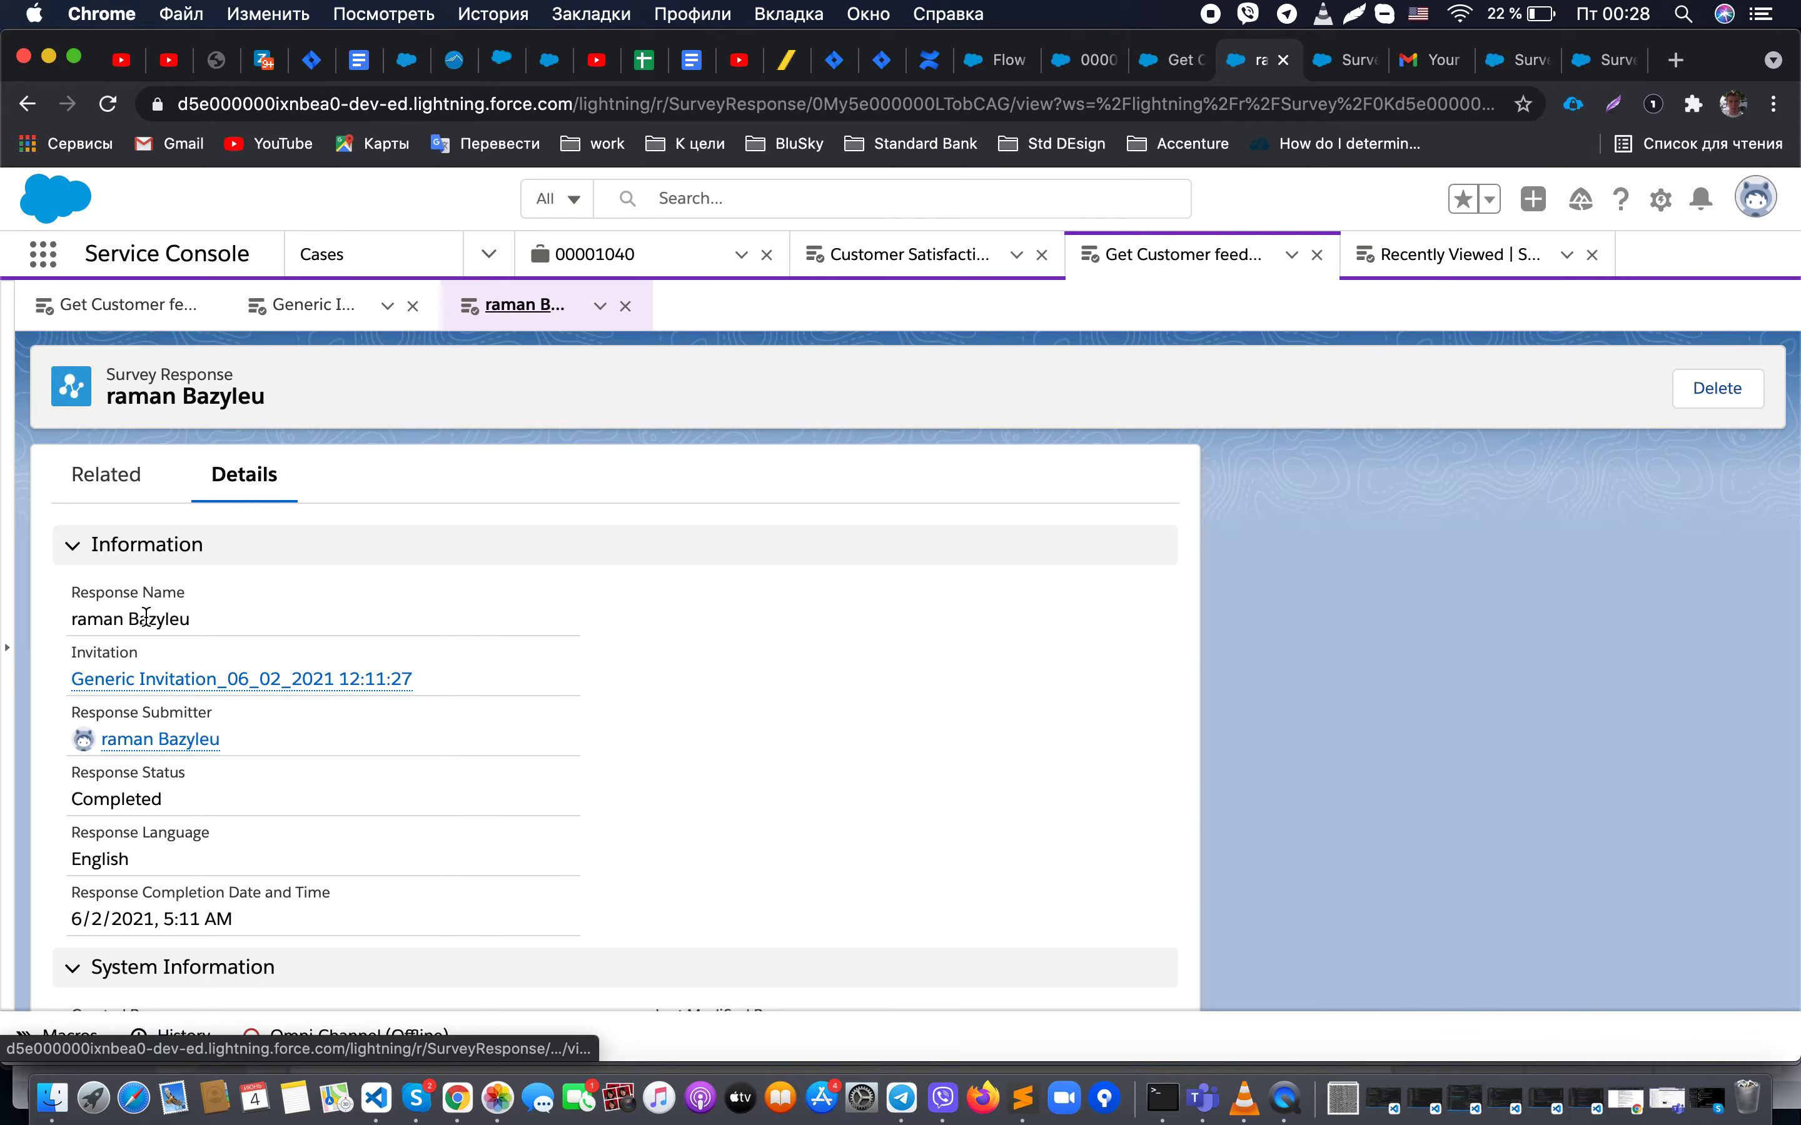
left_click_drag(78, 622, 215, 625)
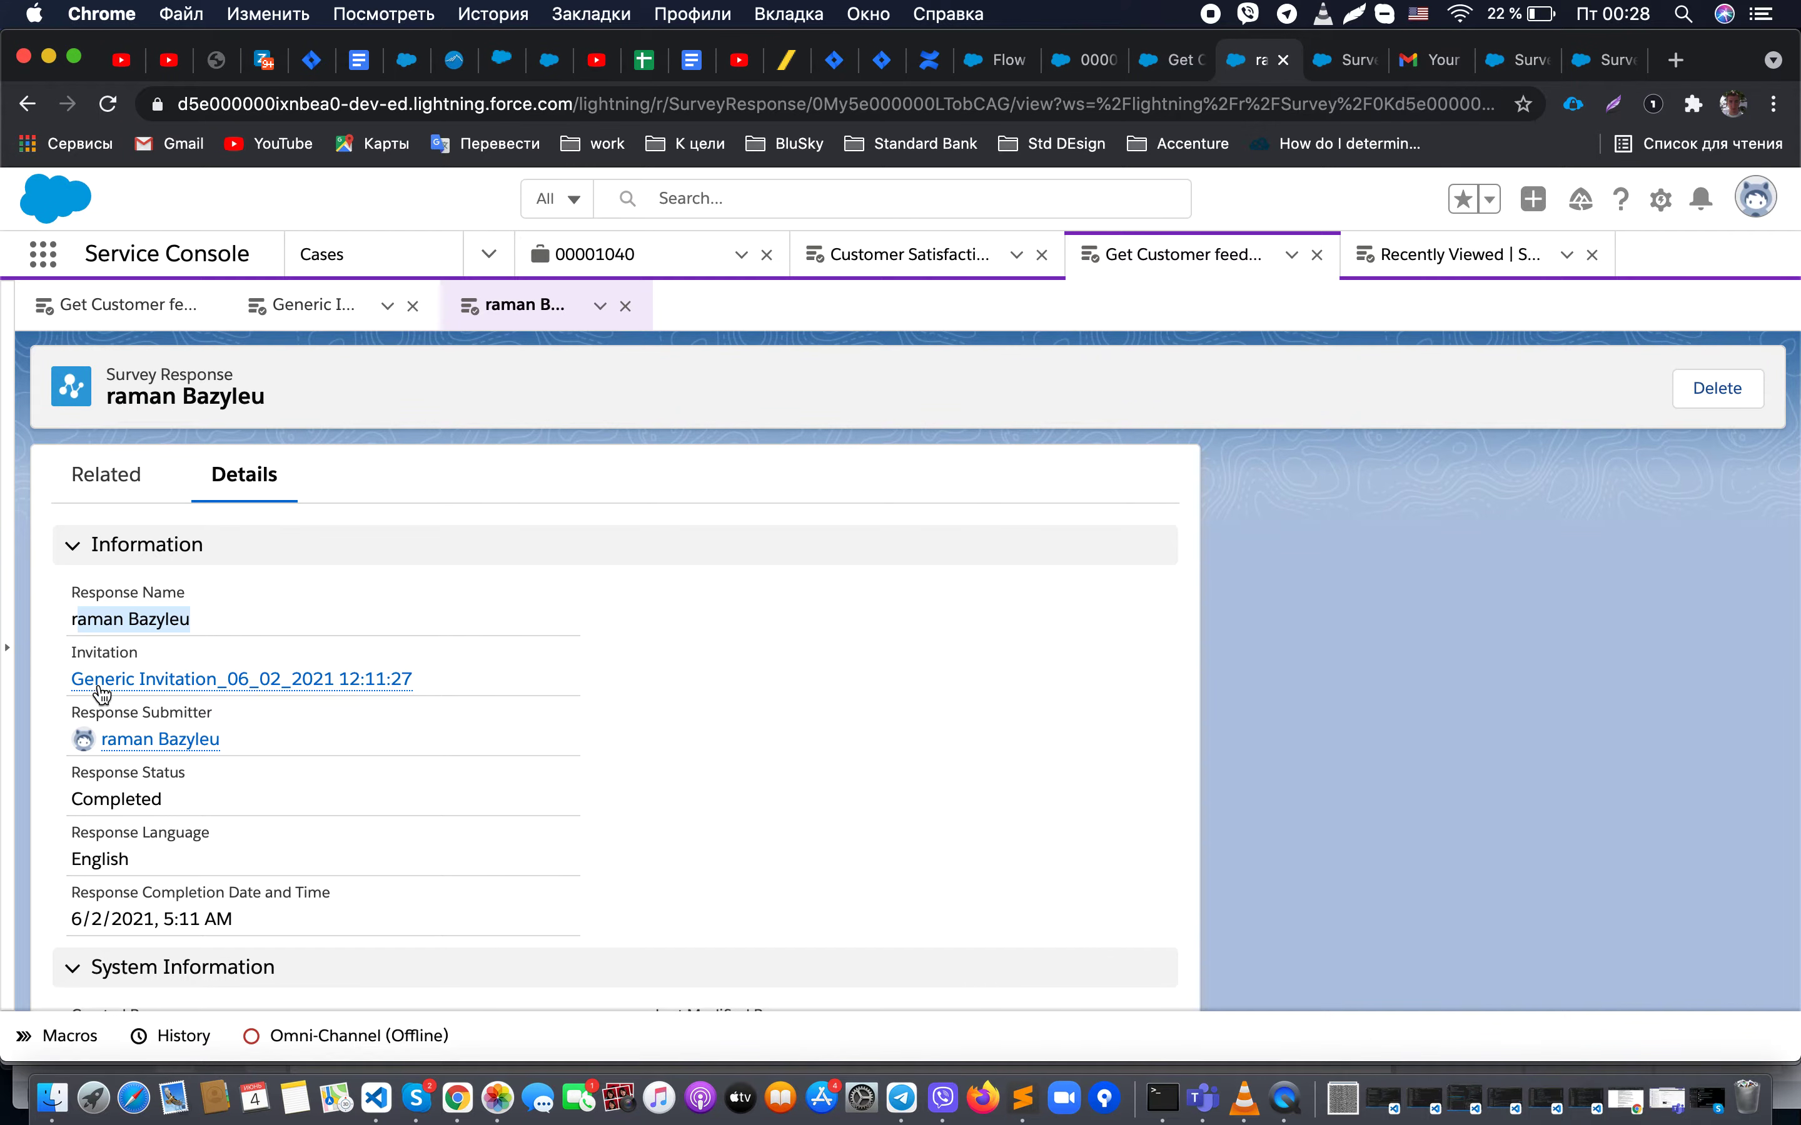
Step: Review the survey response's status, language and system information in its details
mouse_move(259, 694)
left_click_drag(169, 800, 75, 796)
left_click(126, 863)
left_click_drag(126, 864, 72, 857)
scroll(112, 744, "down", 2)
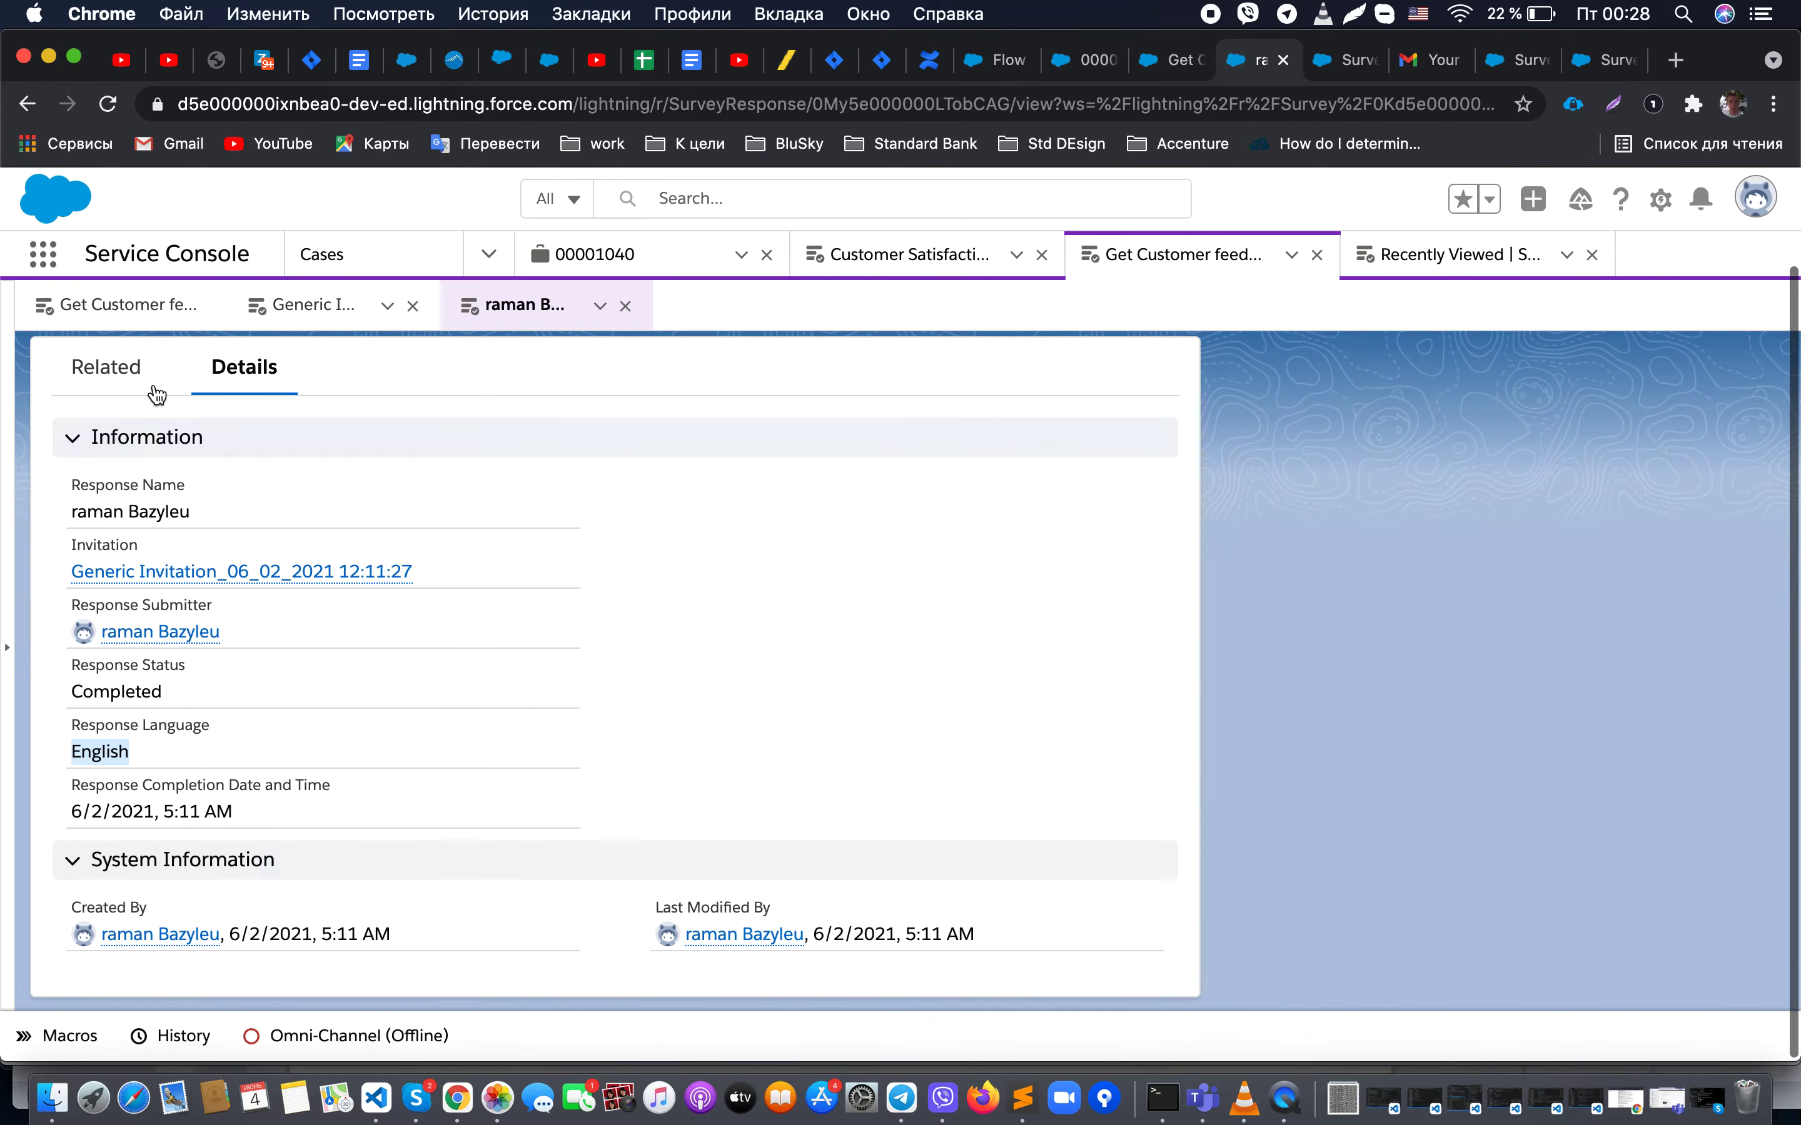
Step: Open the full list of related survey question responses, check the comment question's record, and return to the list
left_click(153, 387)
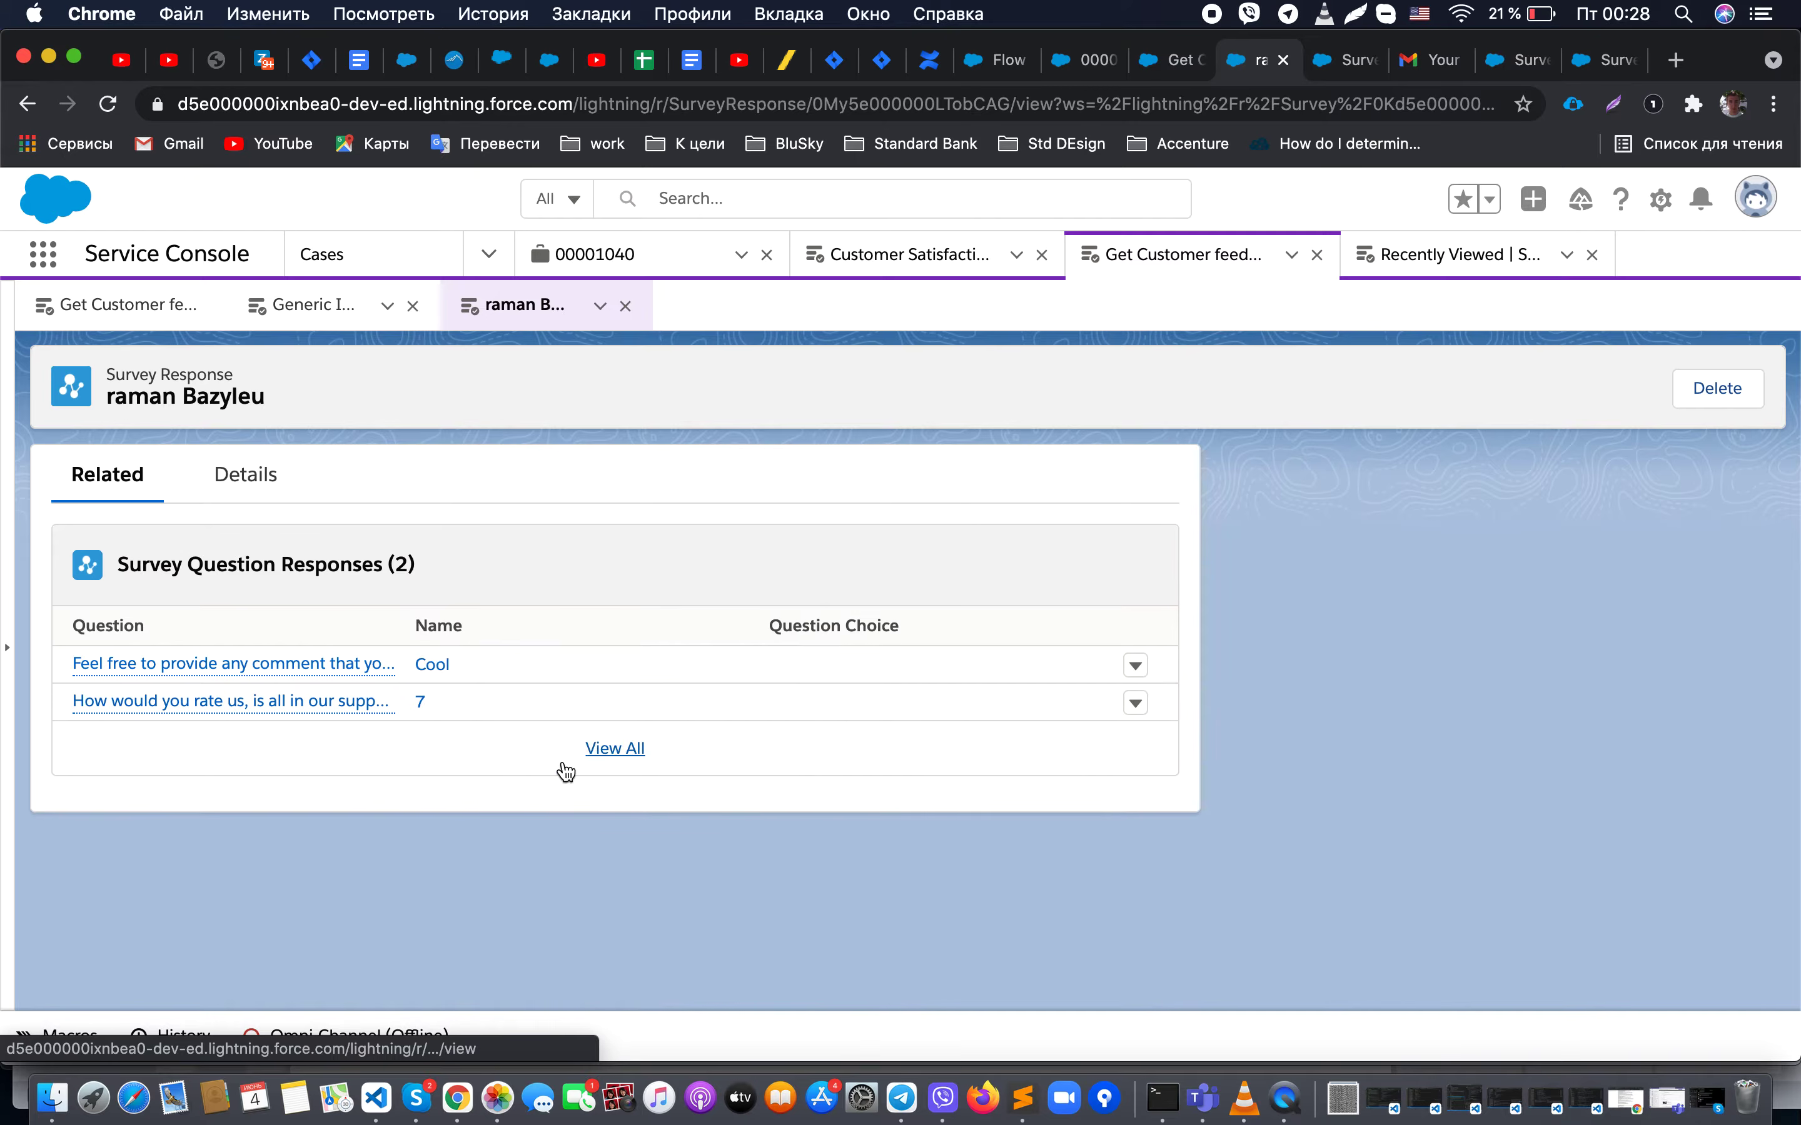
left_click(627, 755)
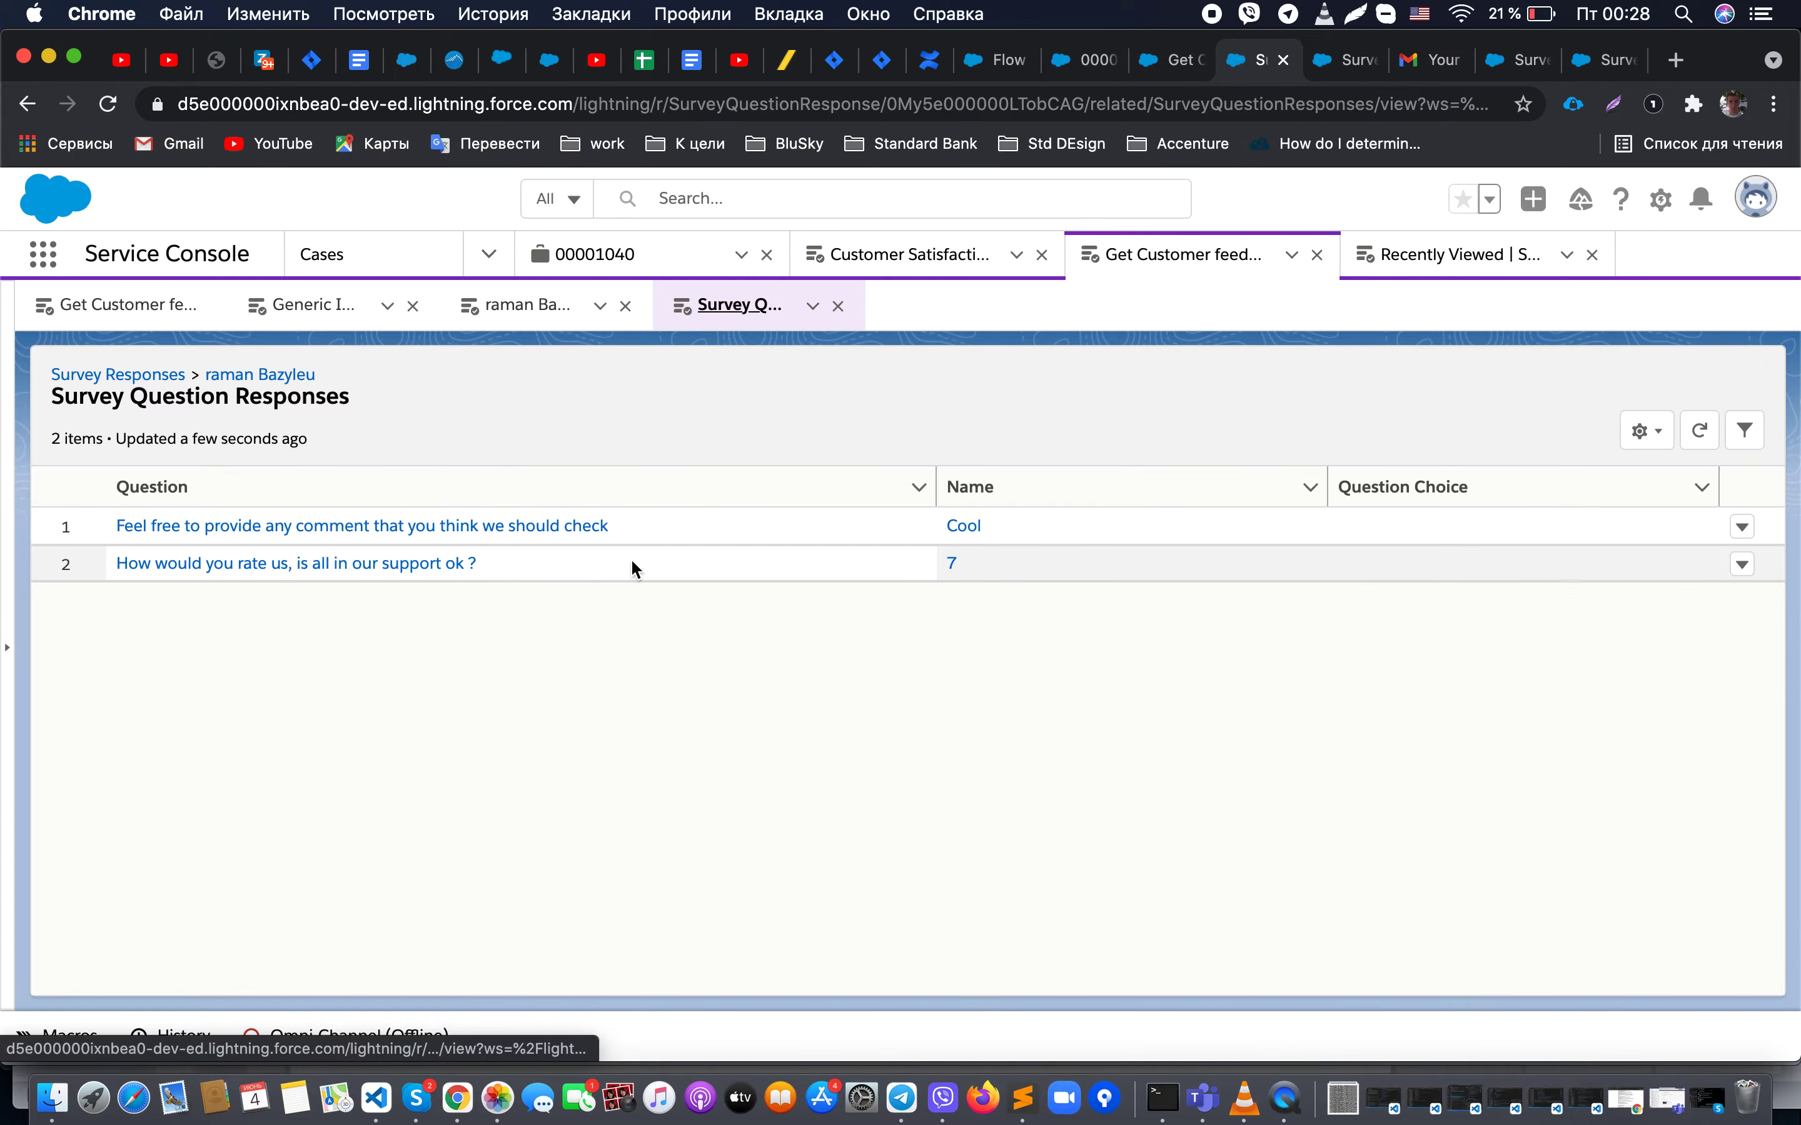
left_click(488, 530)
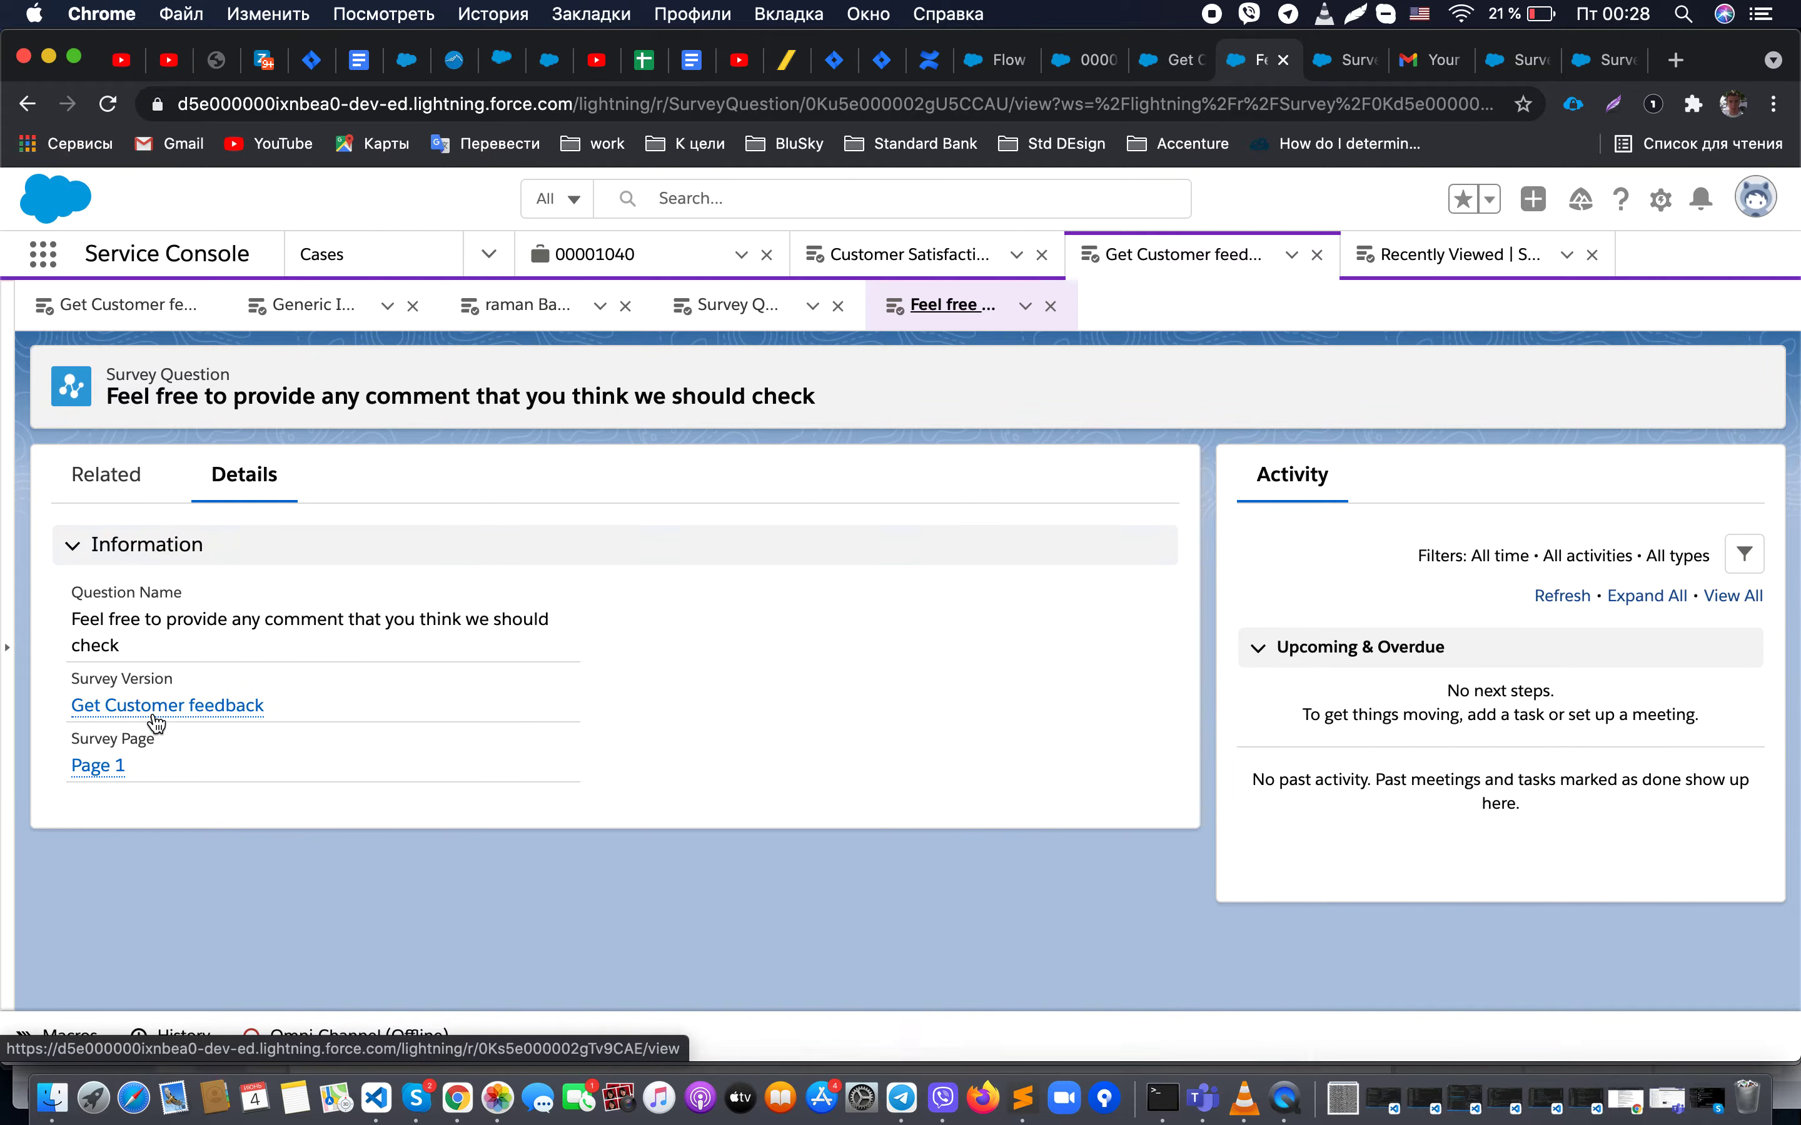
left_click(30, 105)
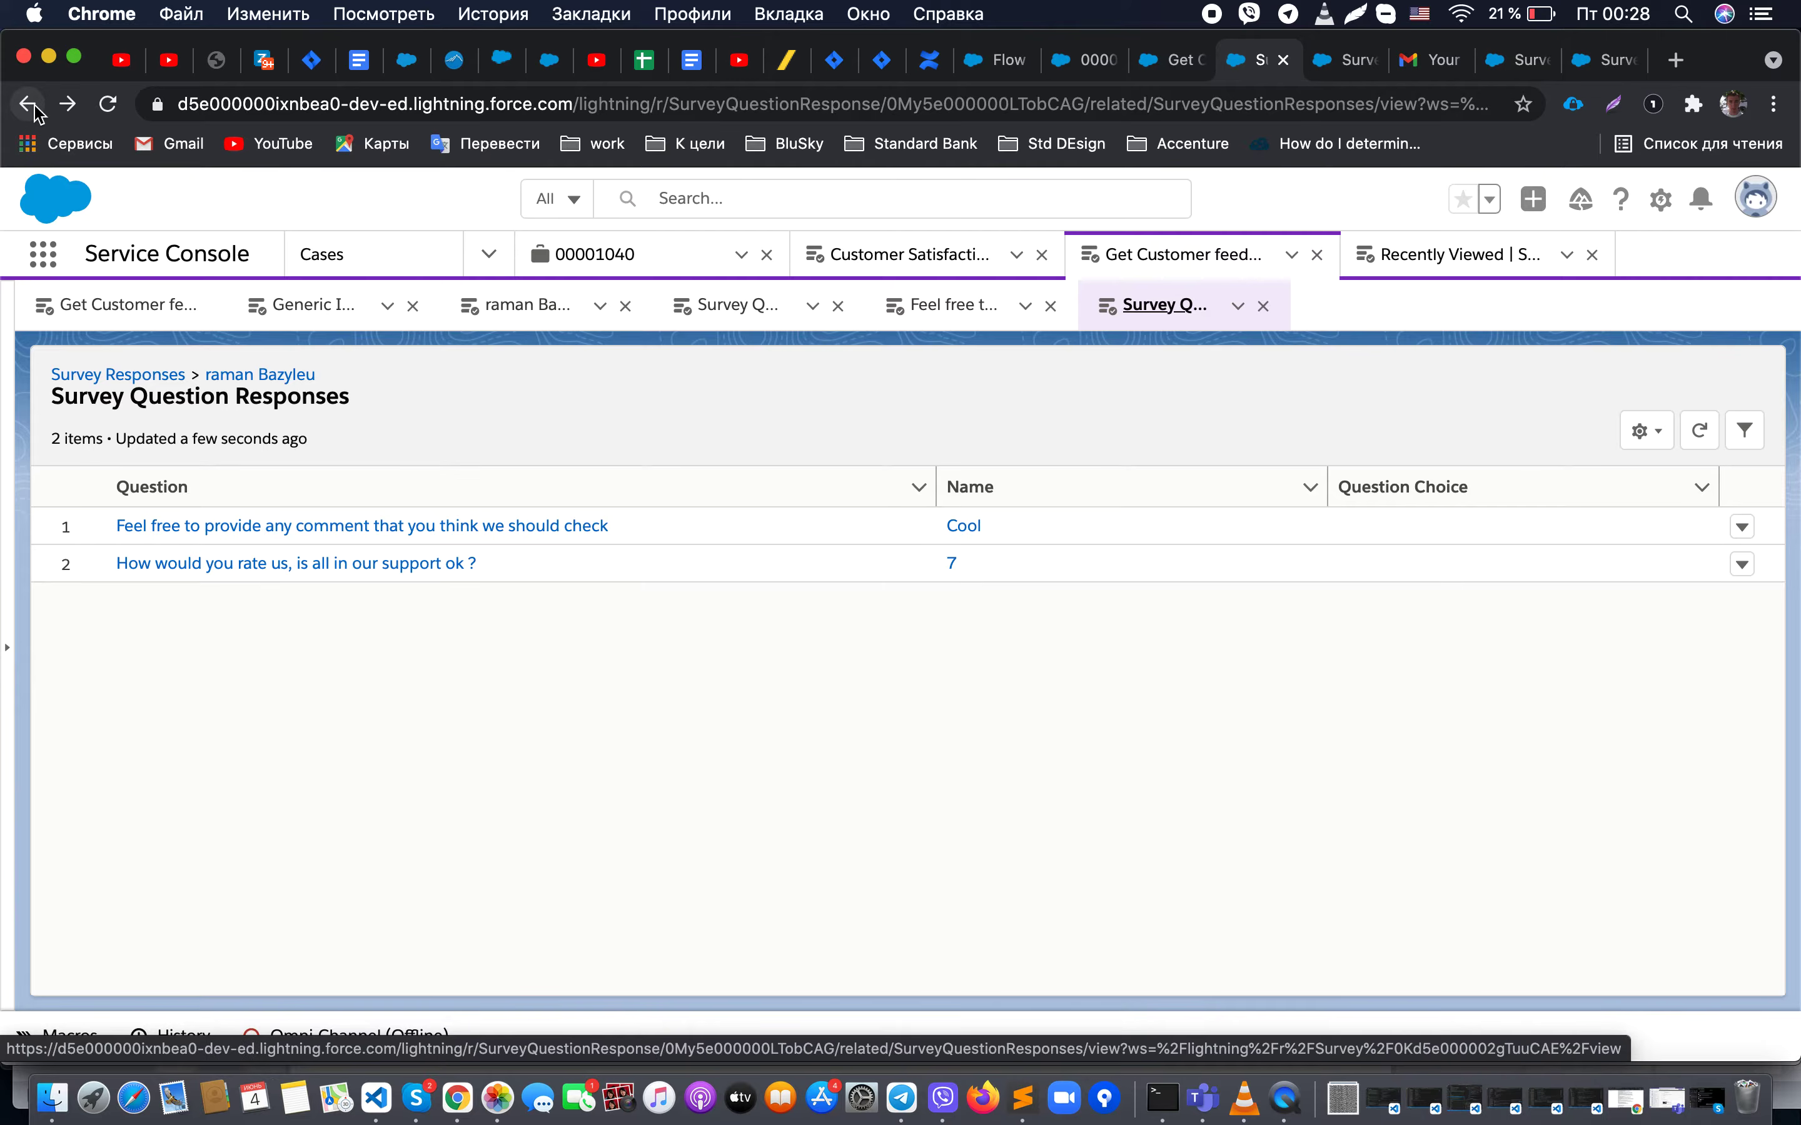
Step: Run the Test Follow up Macro Logic macro on the test case, check its executed actions, and close the macro window
left_click(1183, 59)
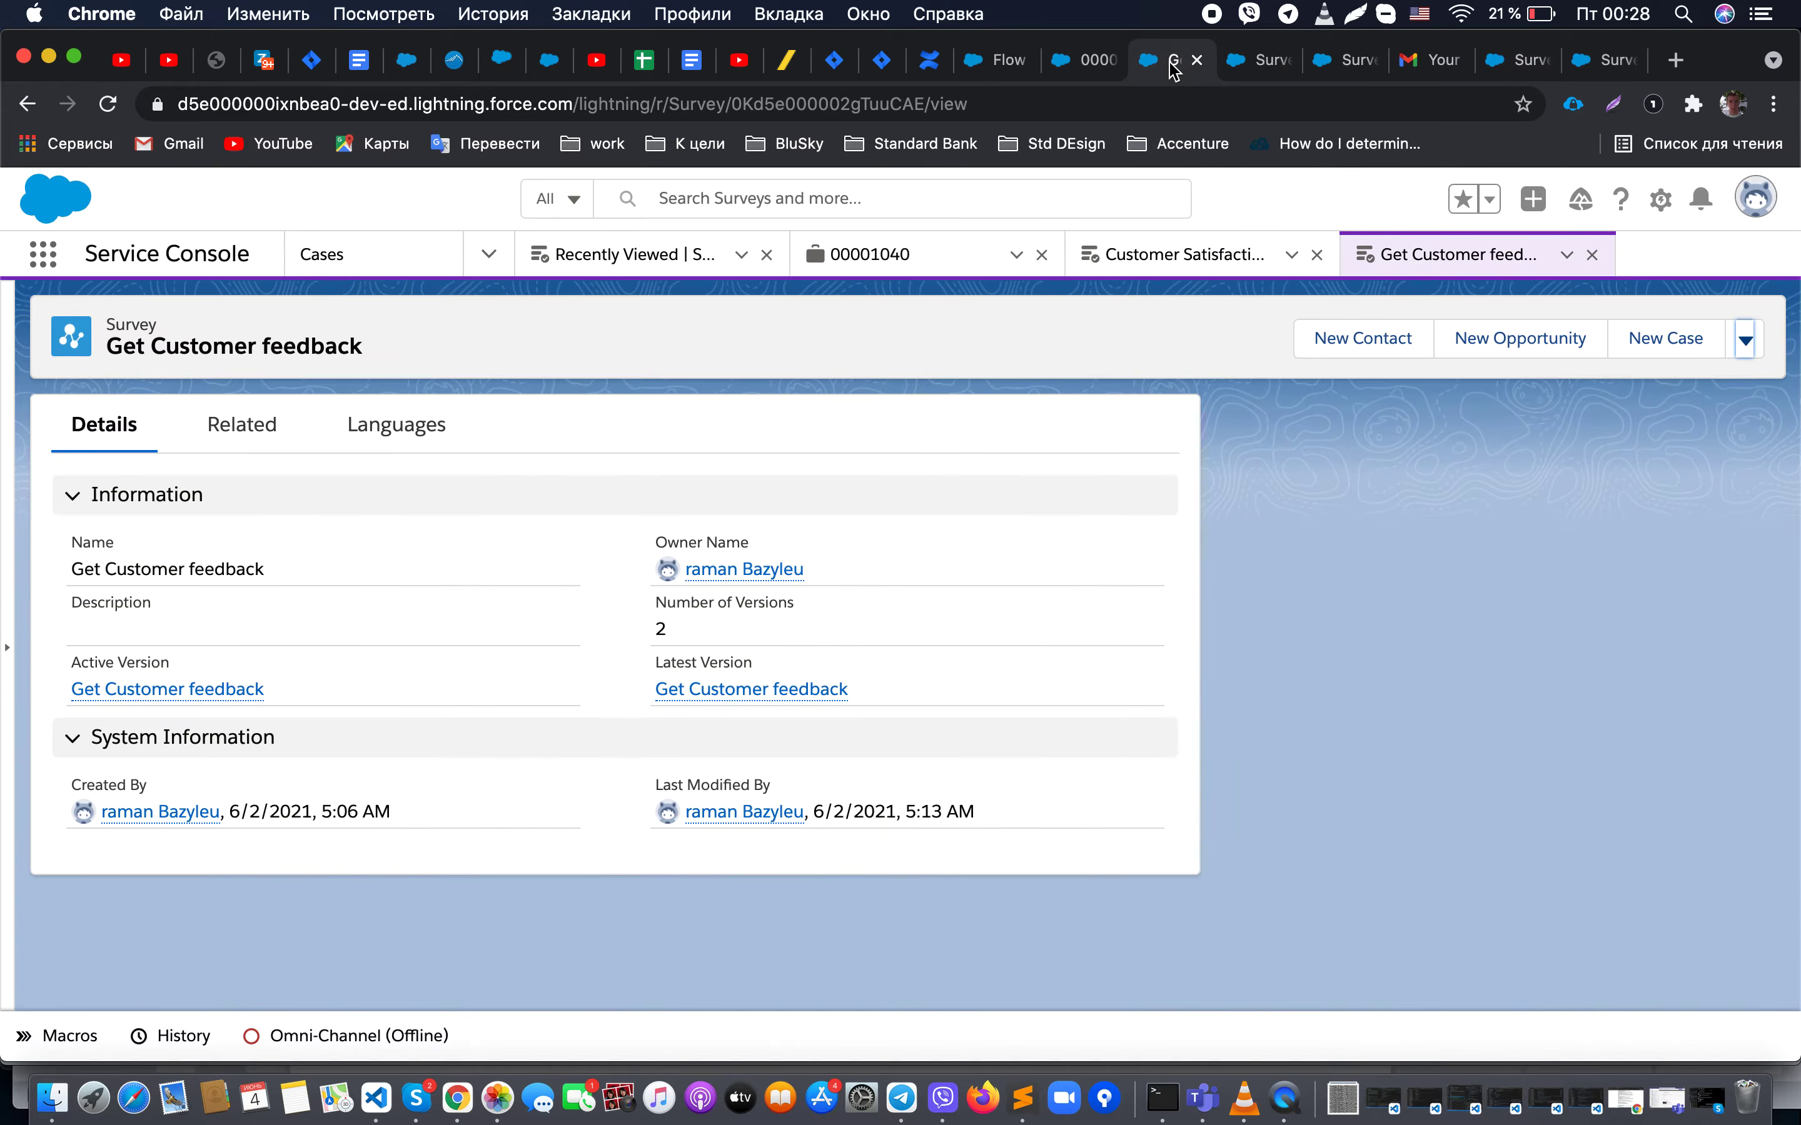
left_click(1090, 60)
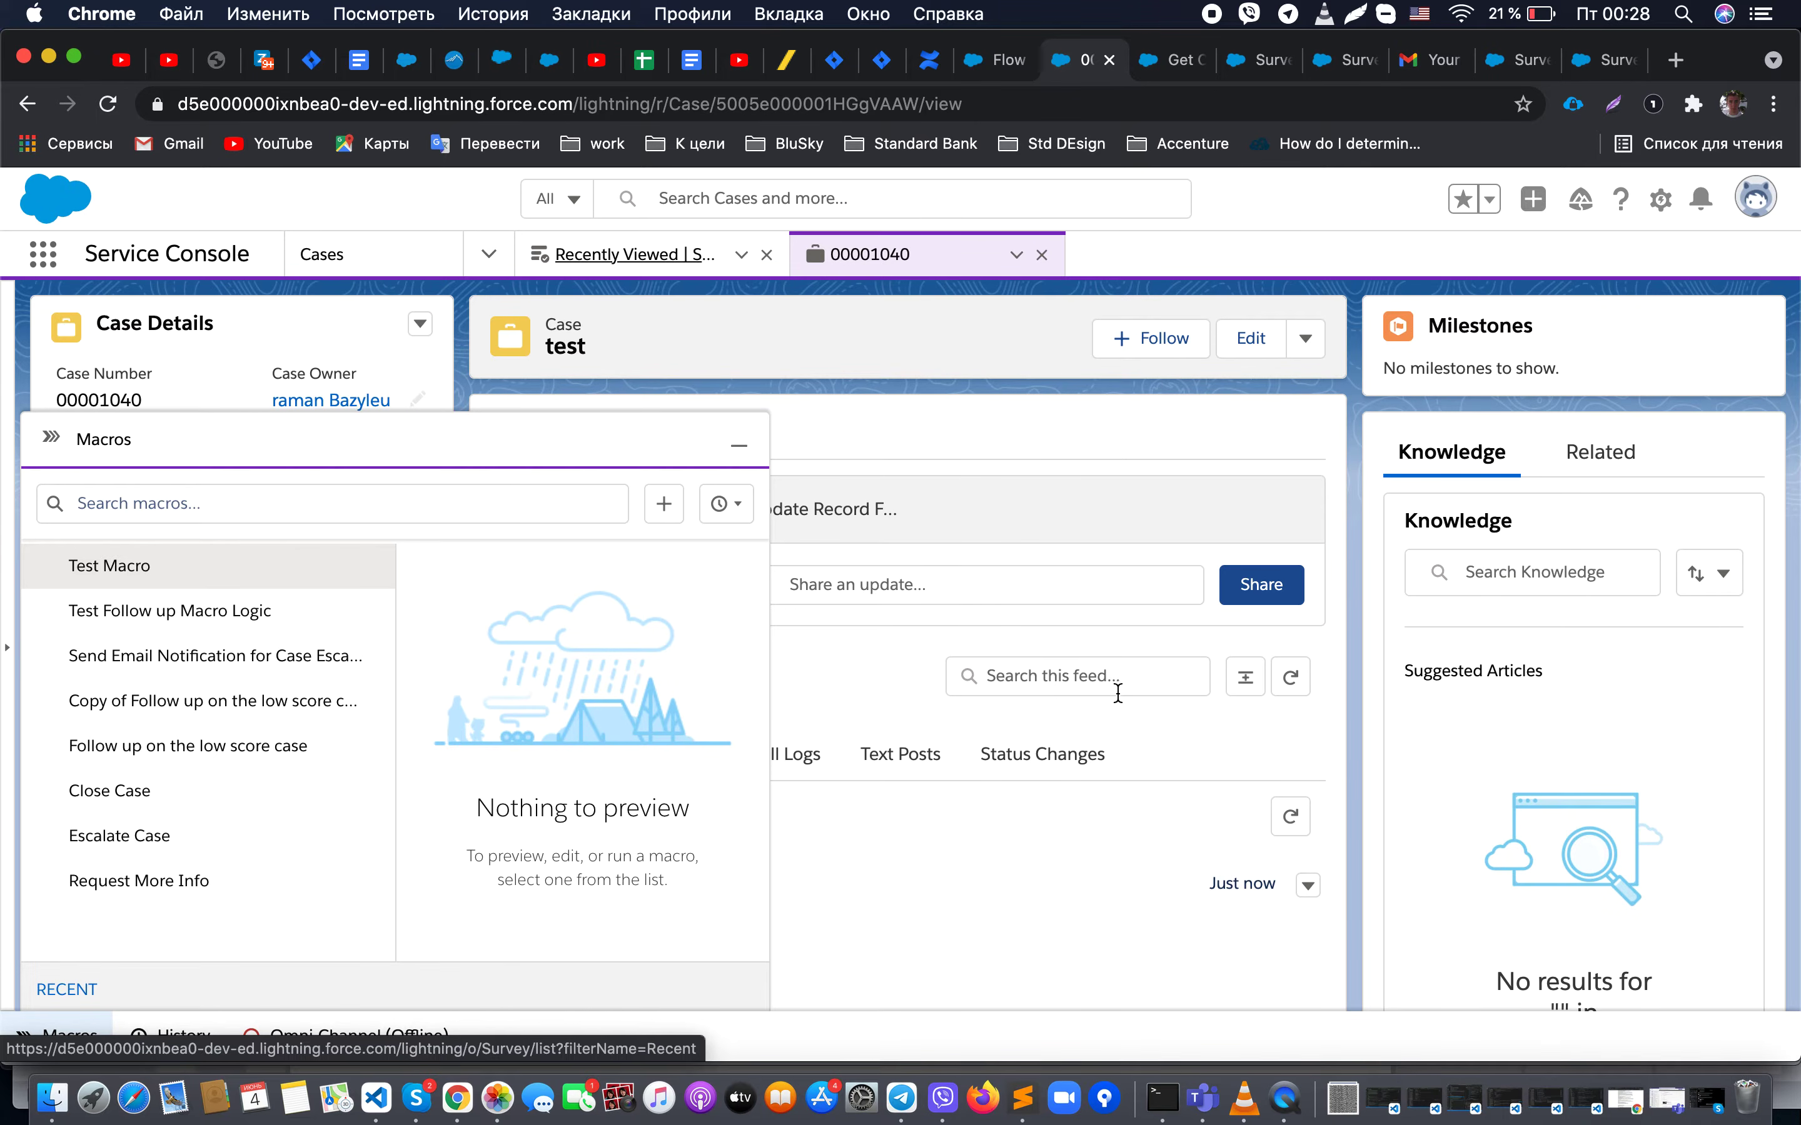
left_click(230, 626)
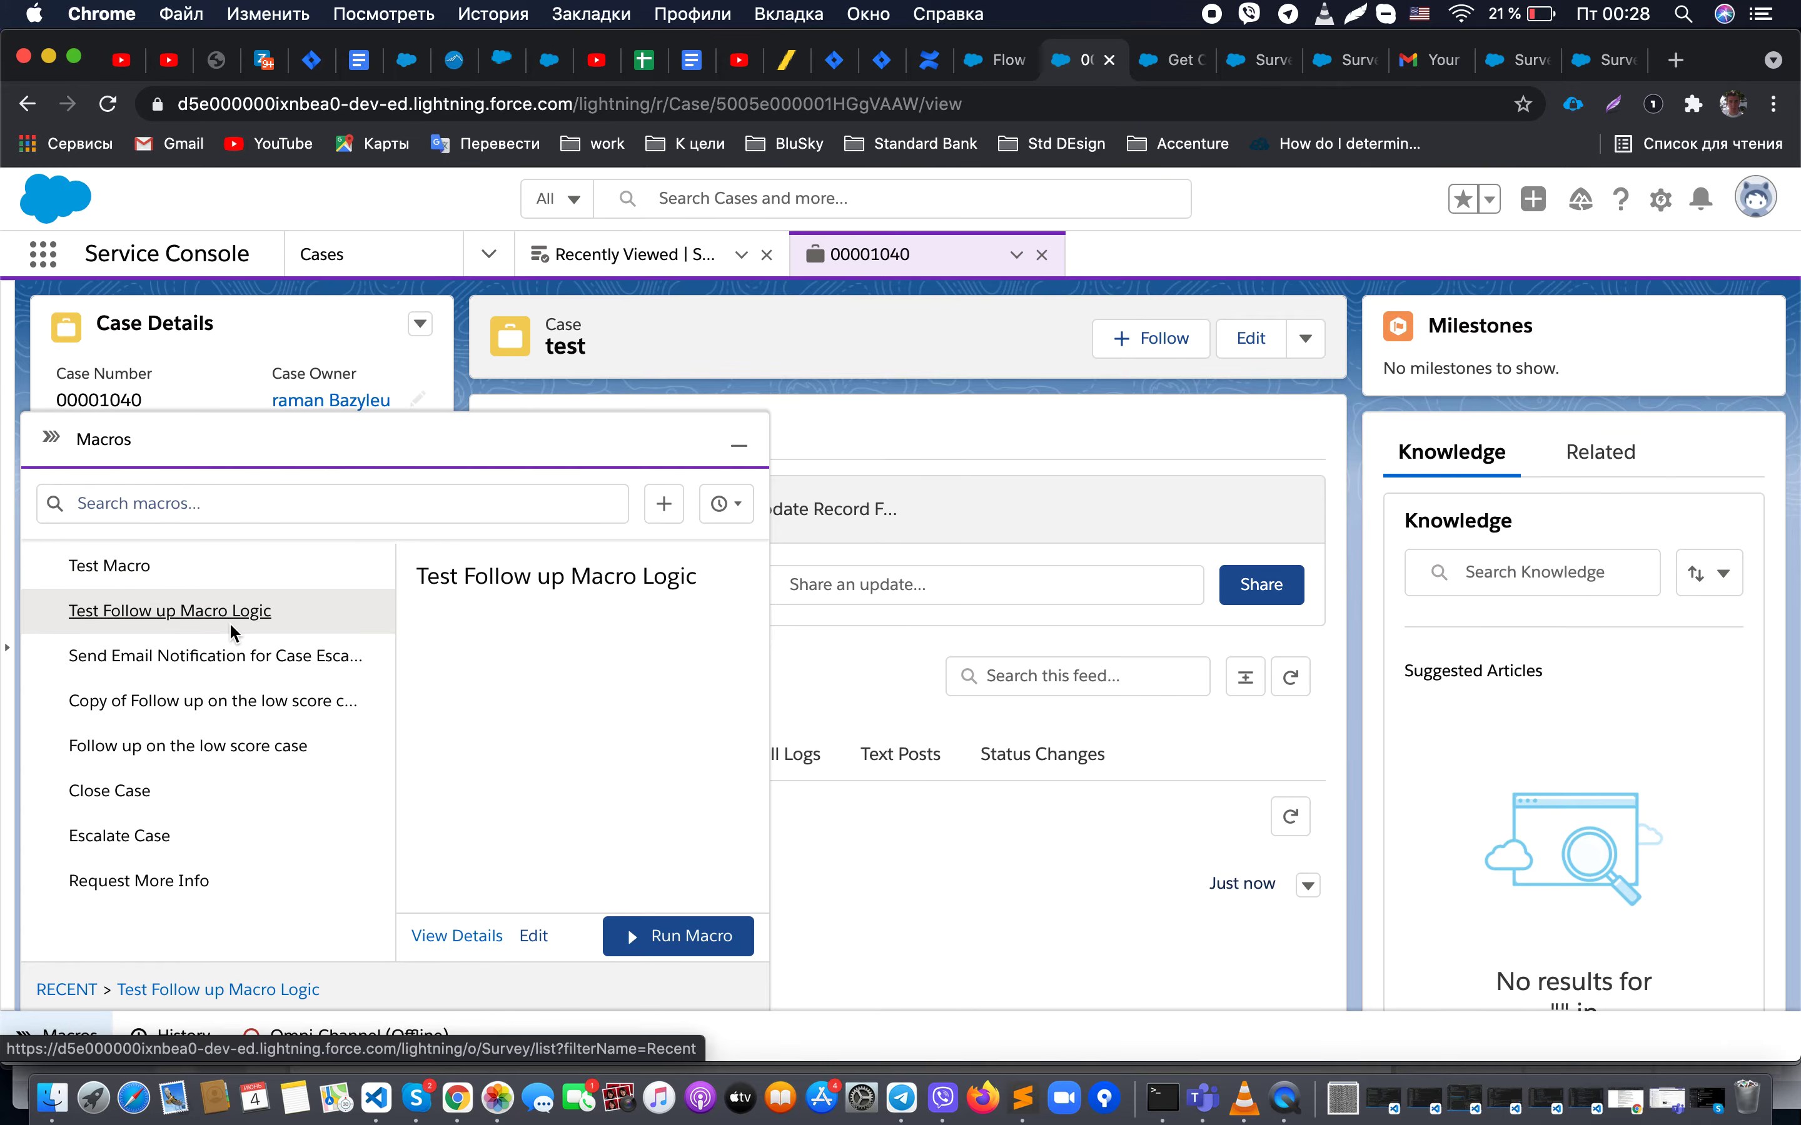
left_click(627, 927)
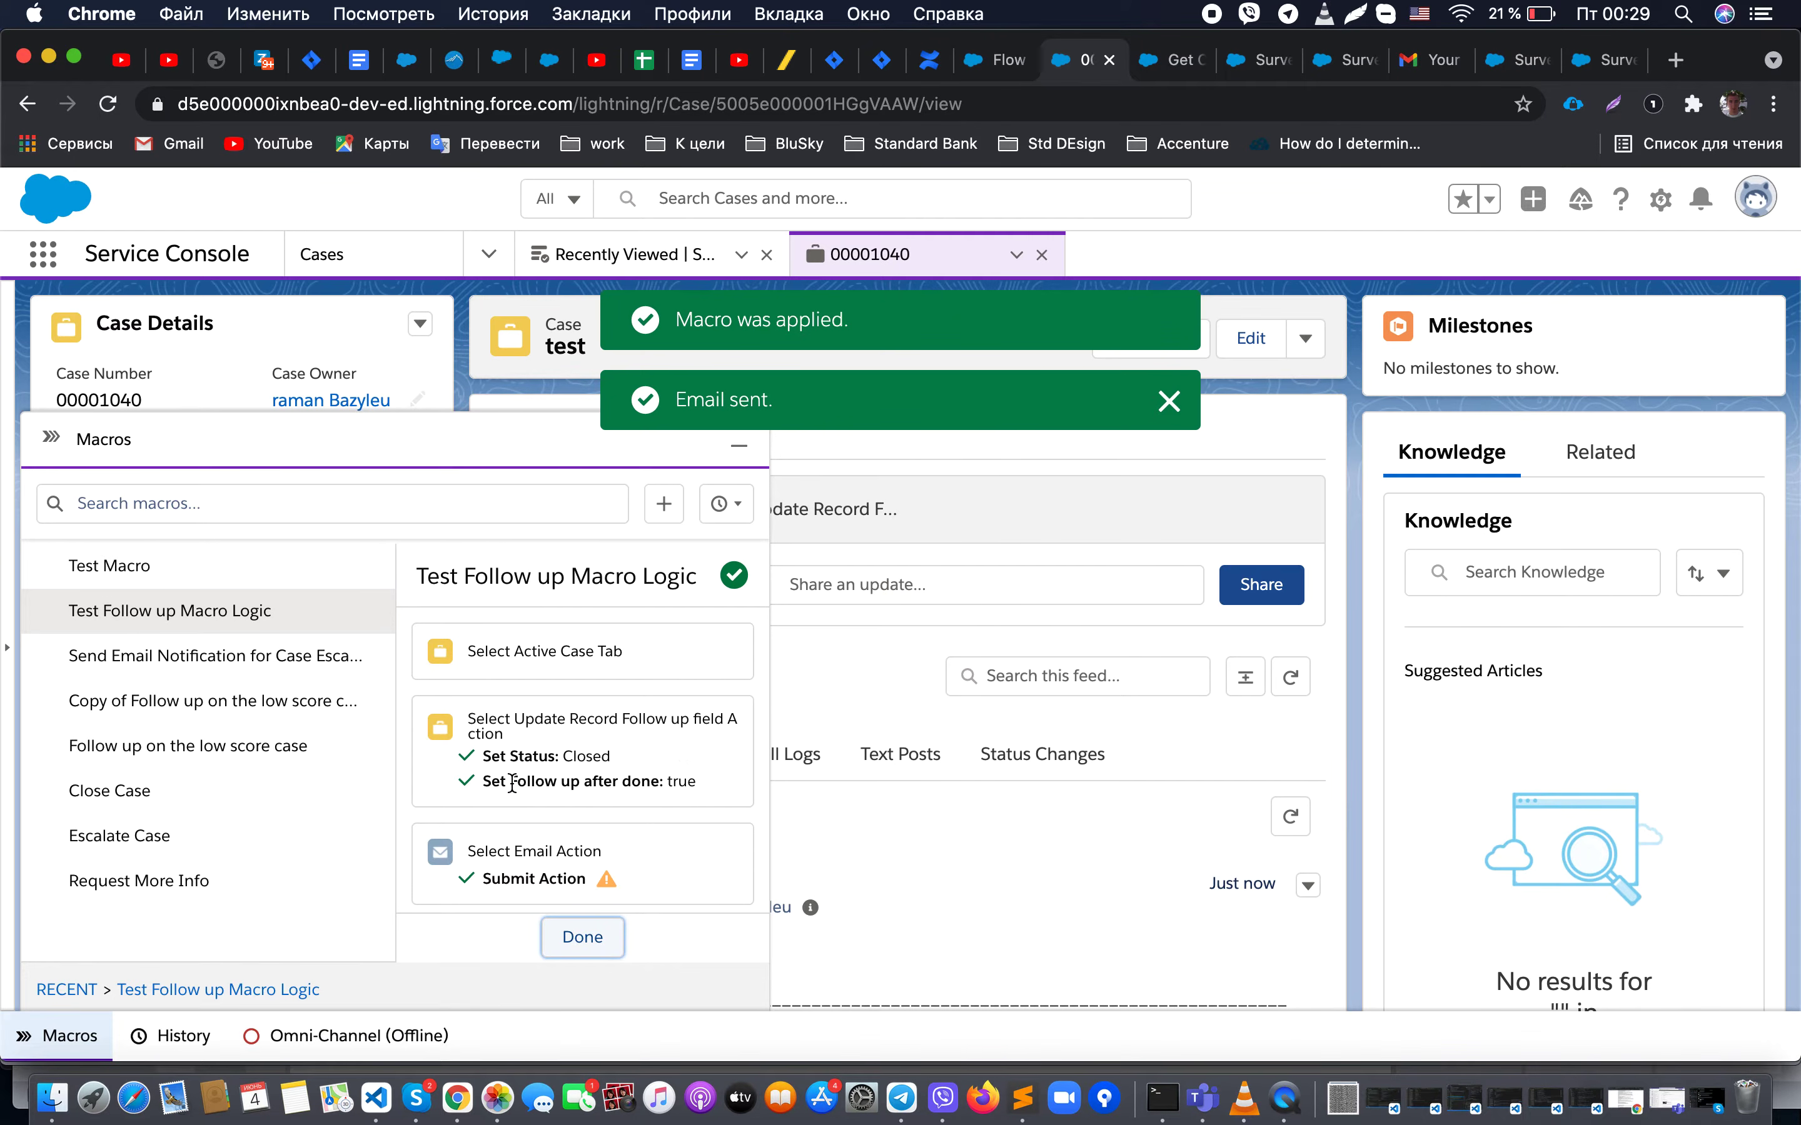
left_click_drag(509, 782, 621, 785)
left_click(677, 785)
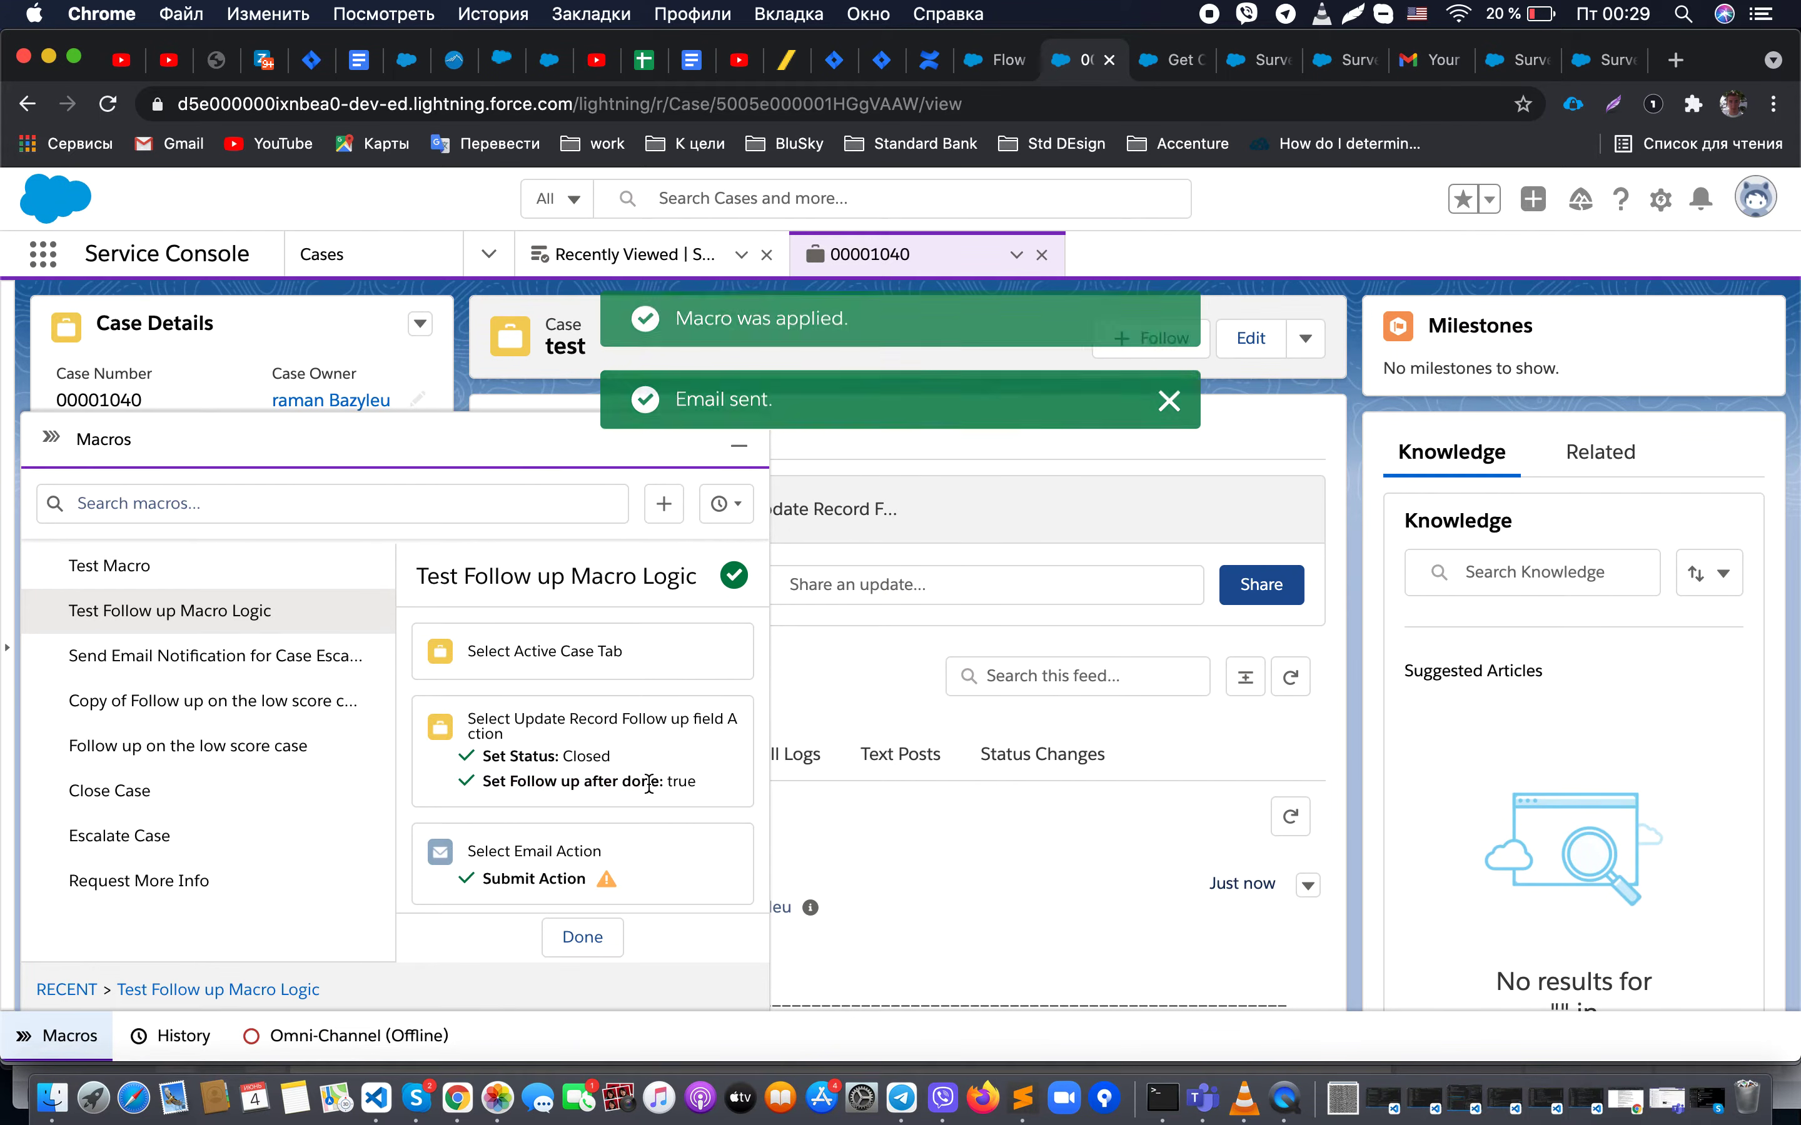
left_click(572, 938)
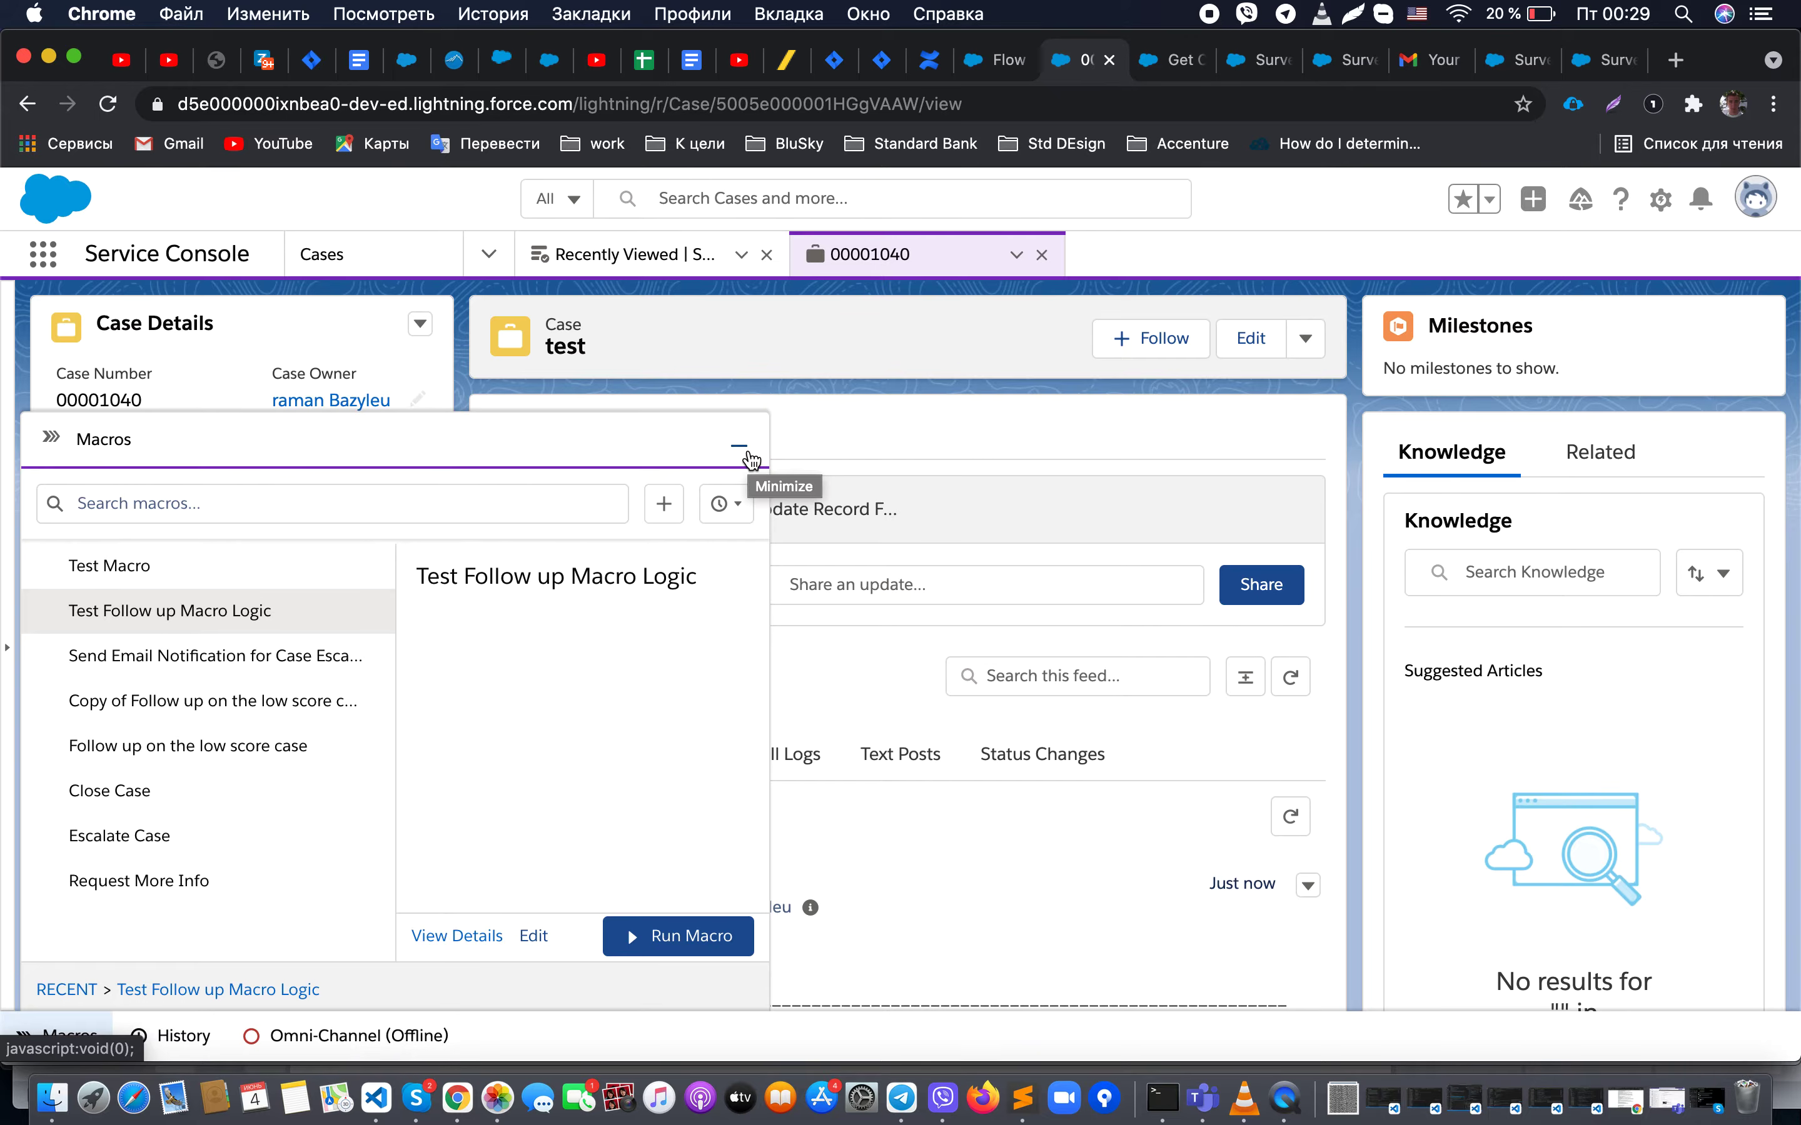
left_click(747, 453)
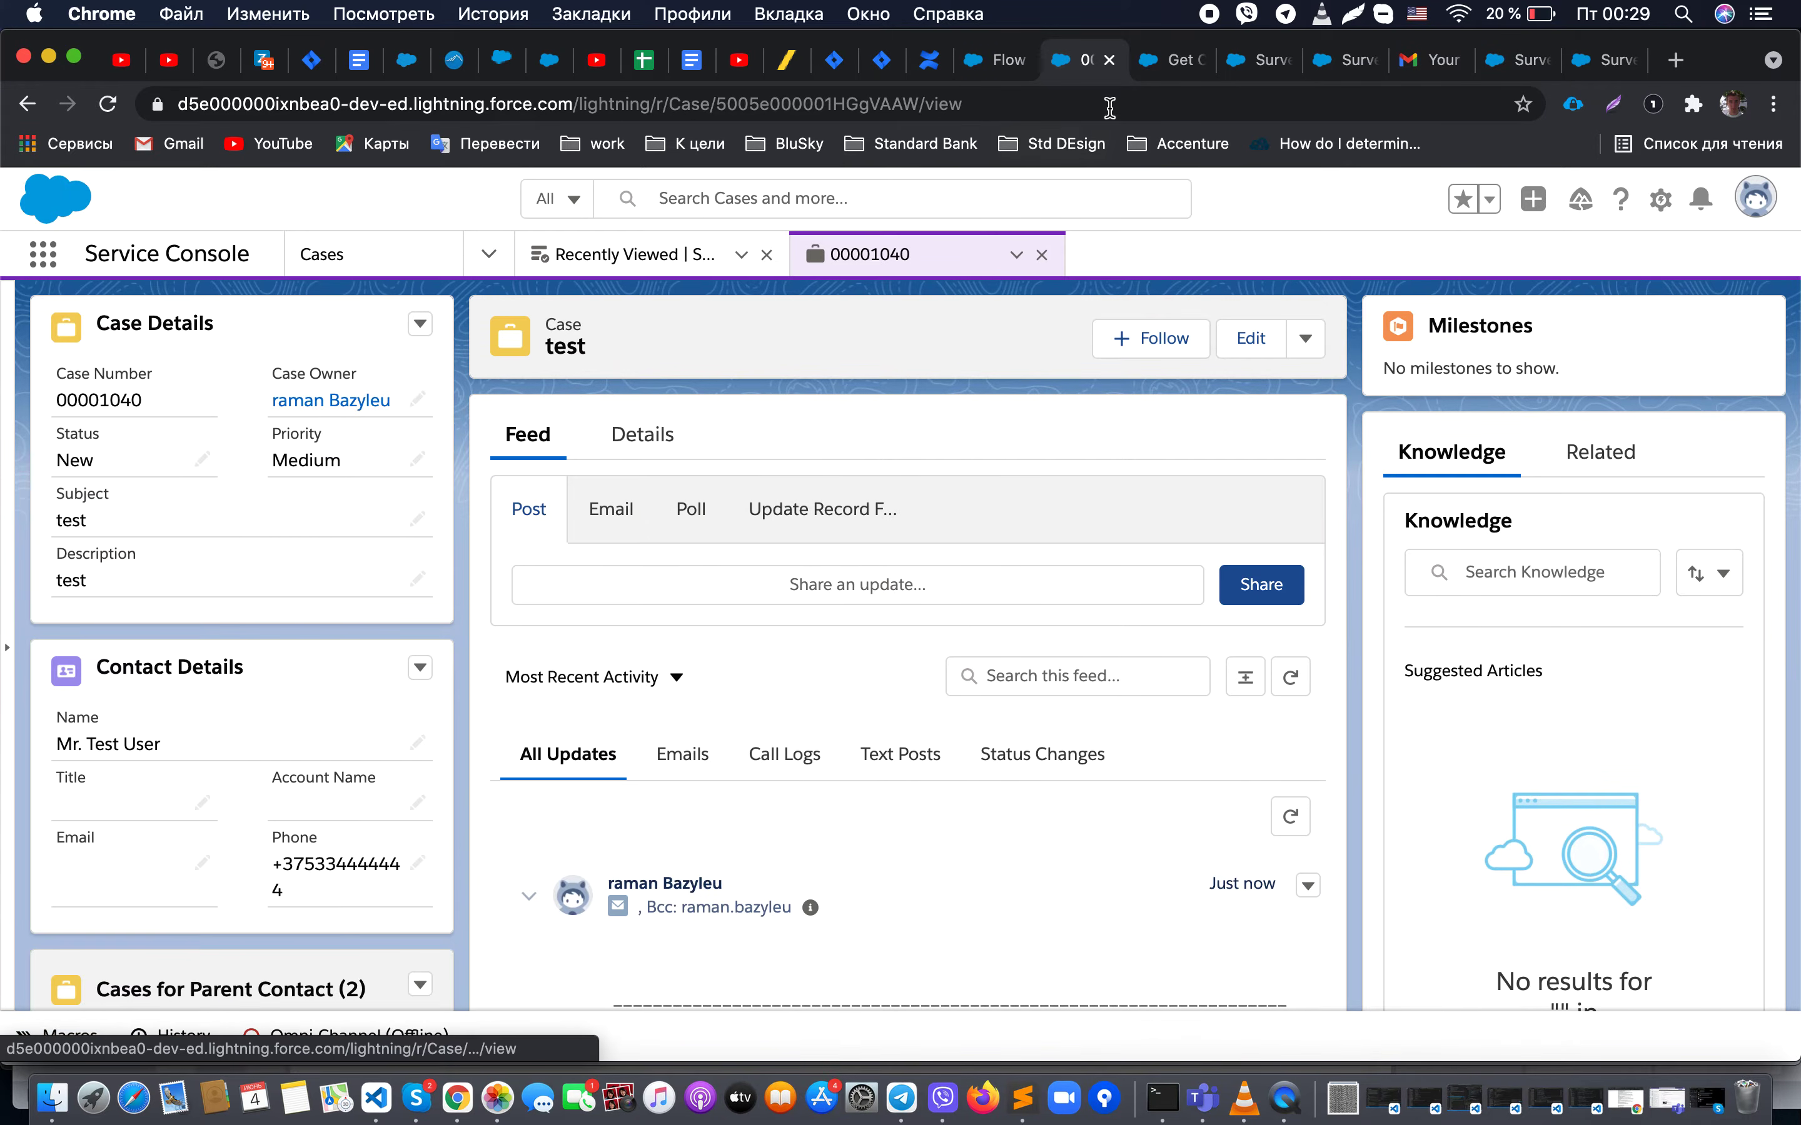
left_click(1172, 59)
left_click(1258, 59)
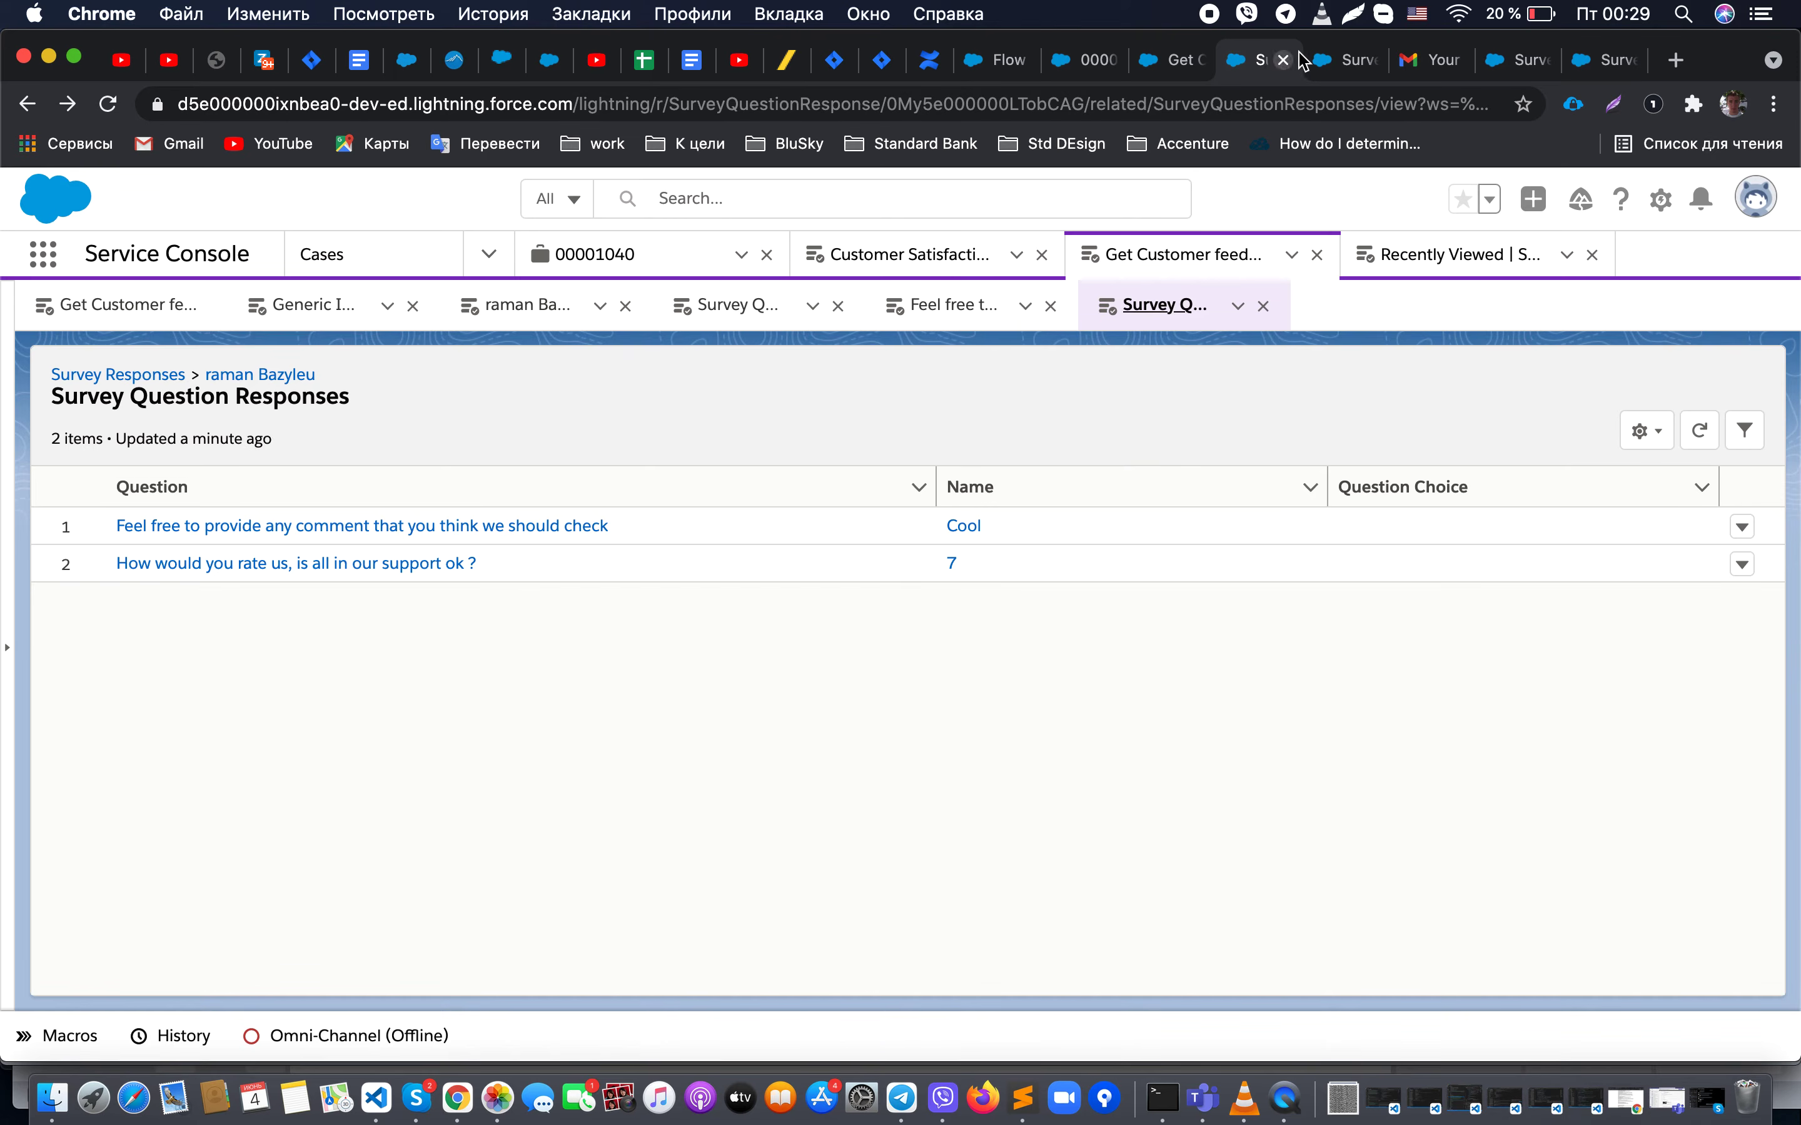
key("ctrl+Tab")
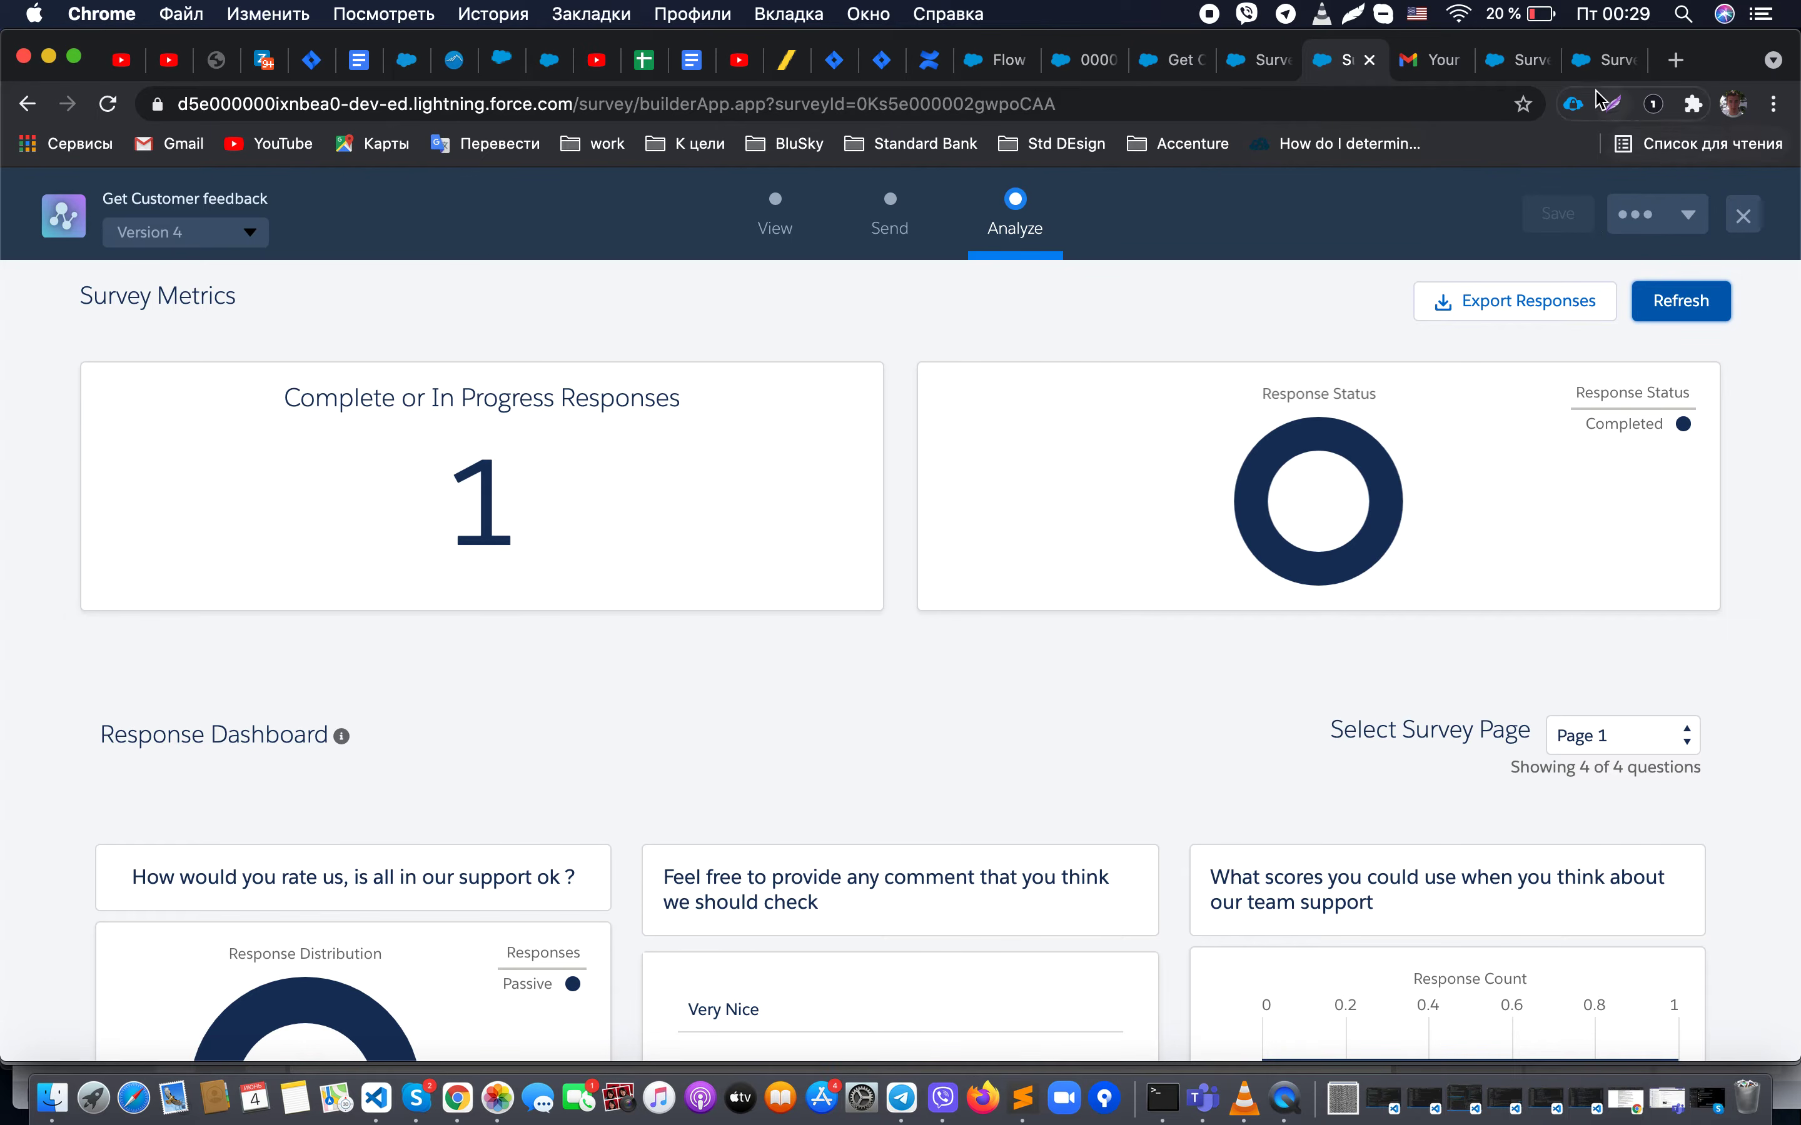
left_click(1601, 61)
left_click(1527, 66)
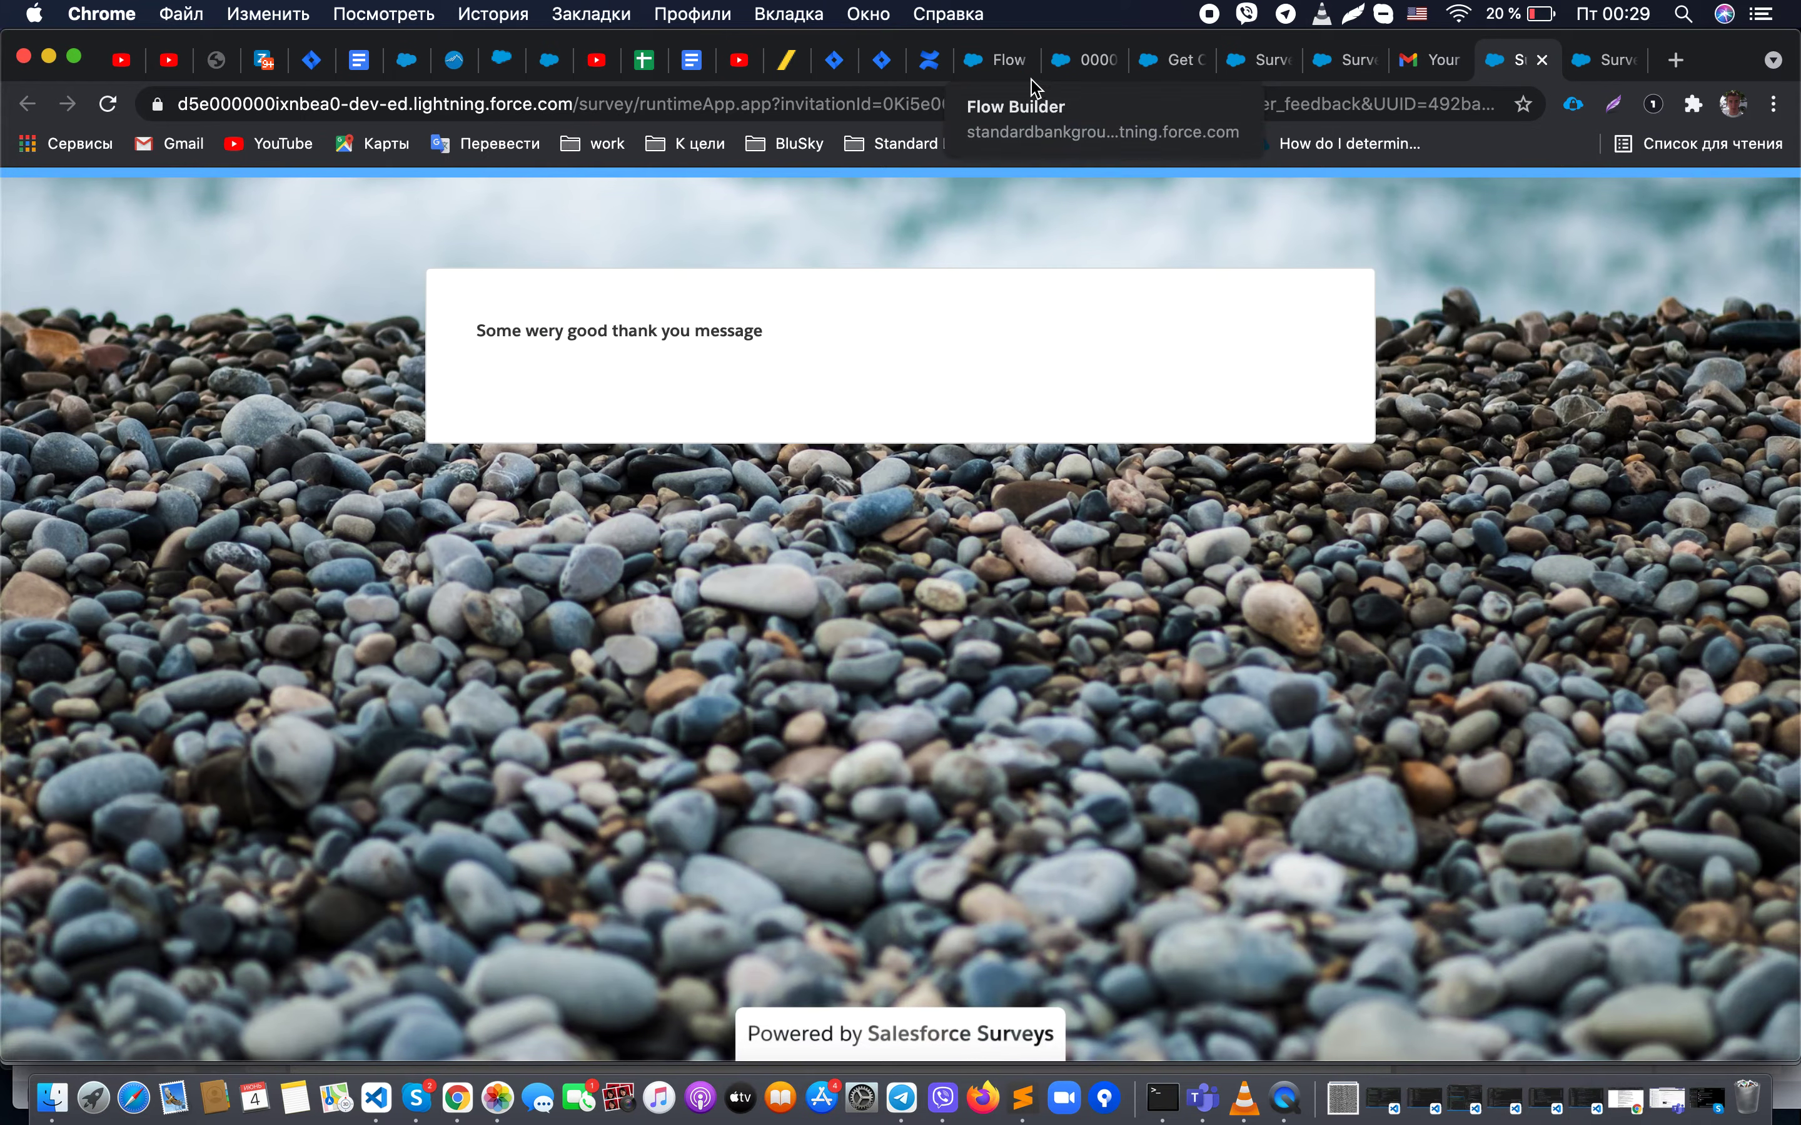
left_click(1005, 65)
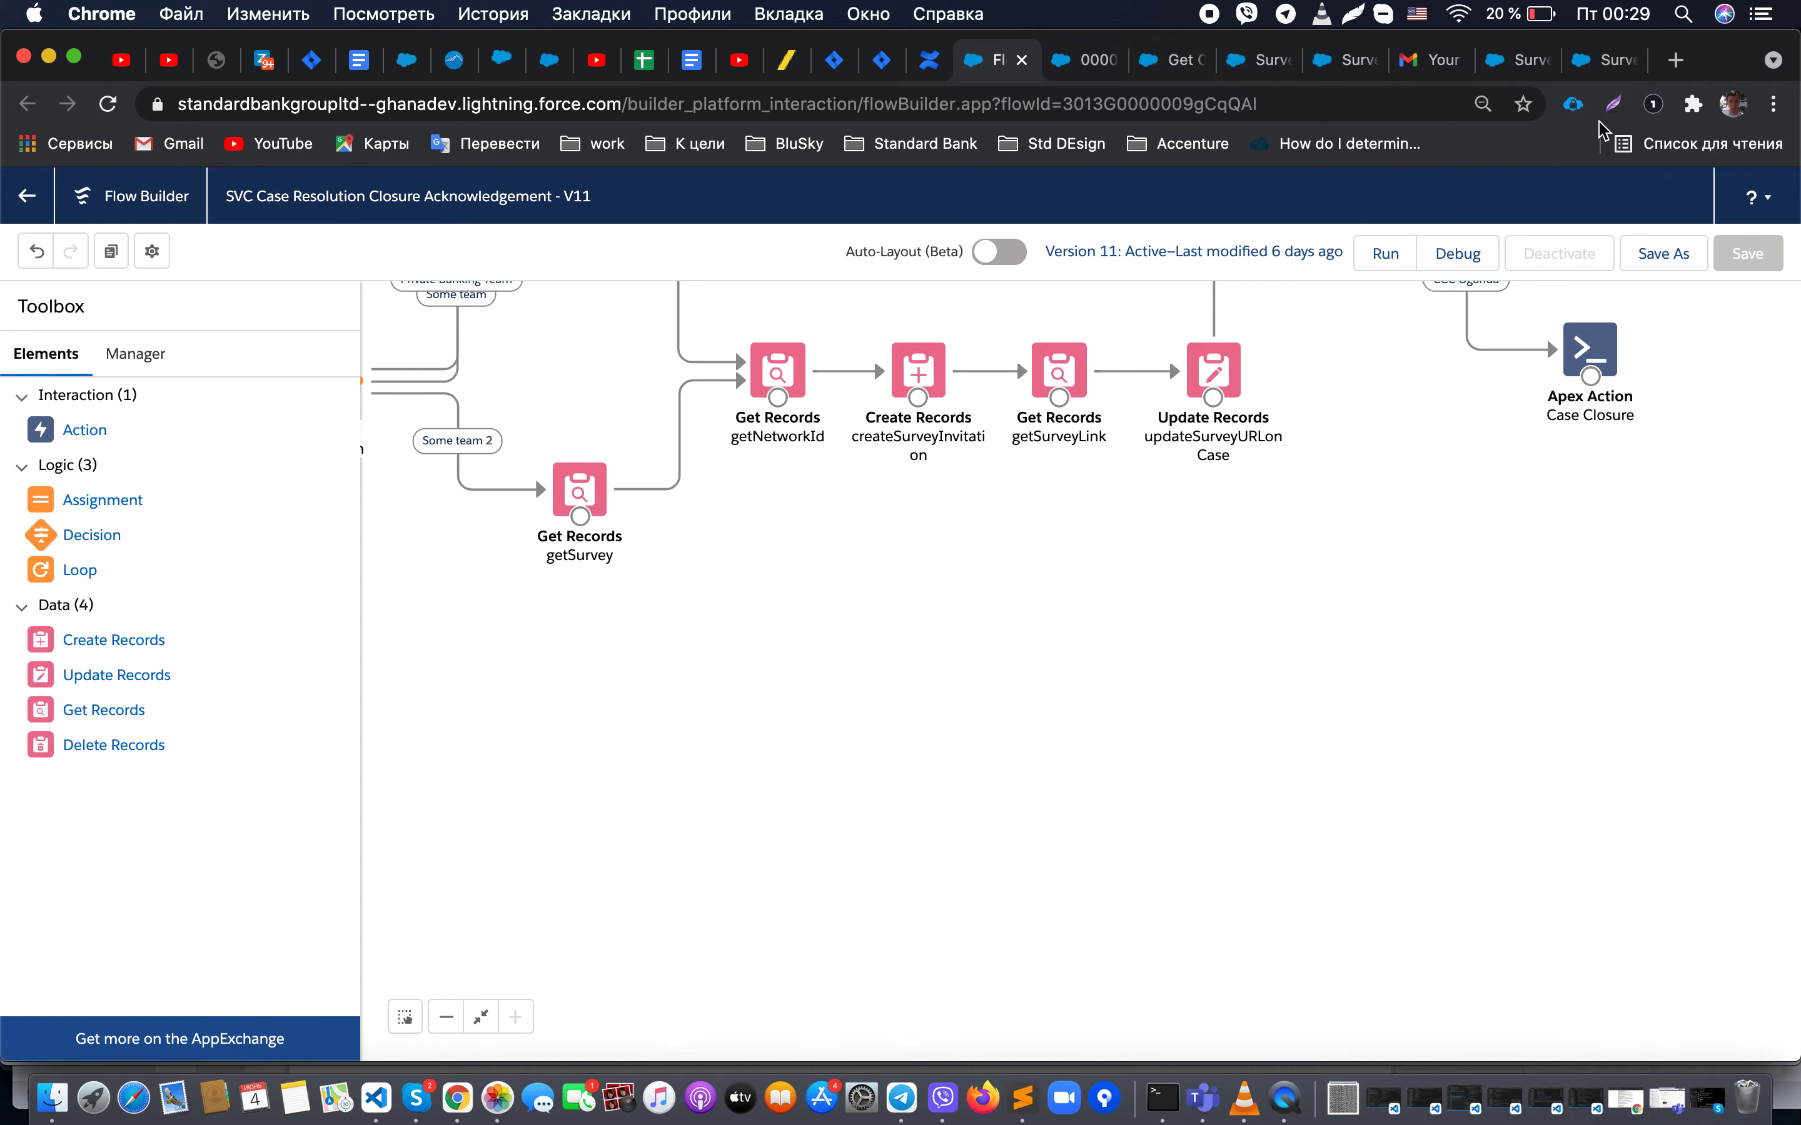
Step: Return to the test case and open Salesforce Setup in a separate browser tab
left_click(1086, 67)
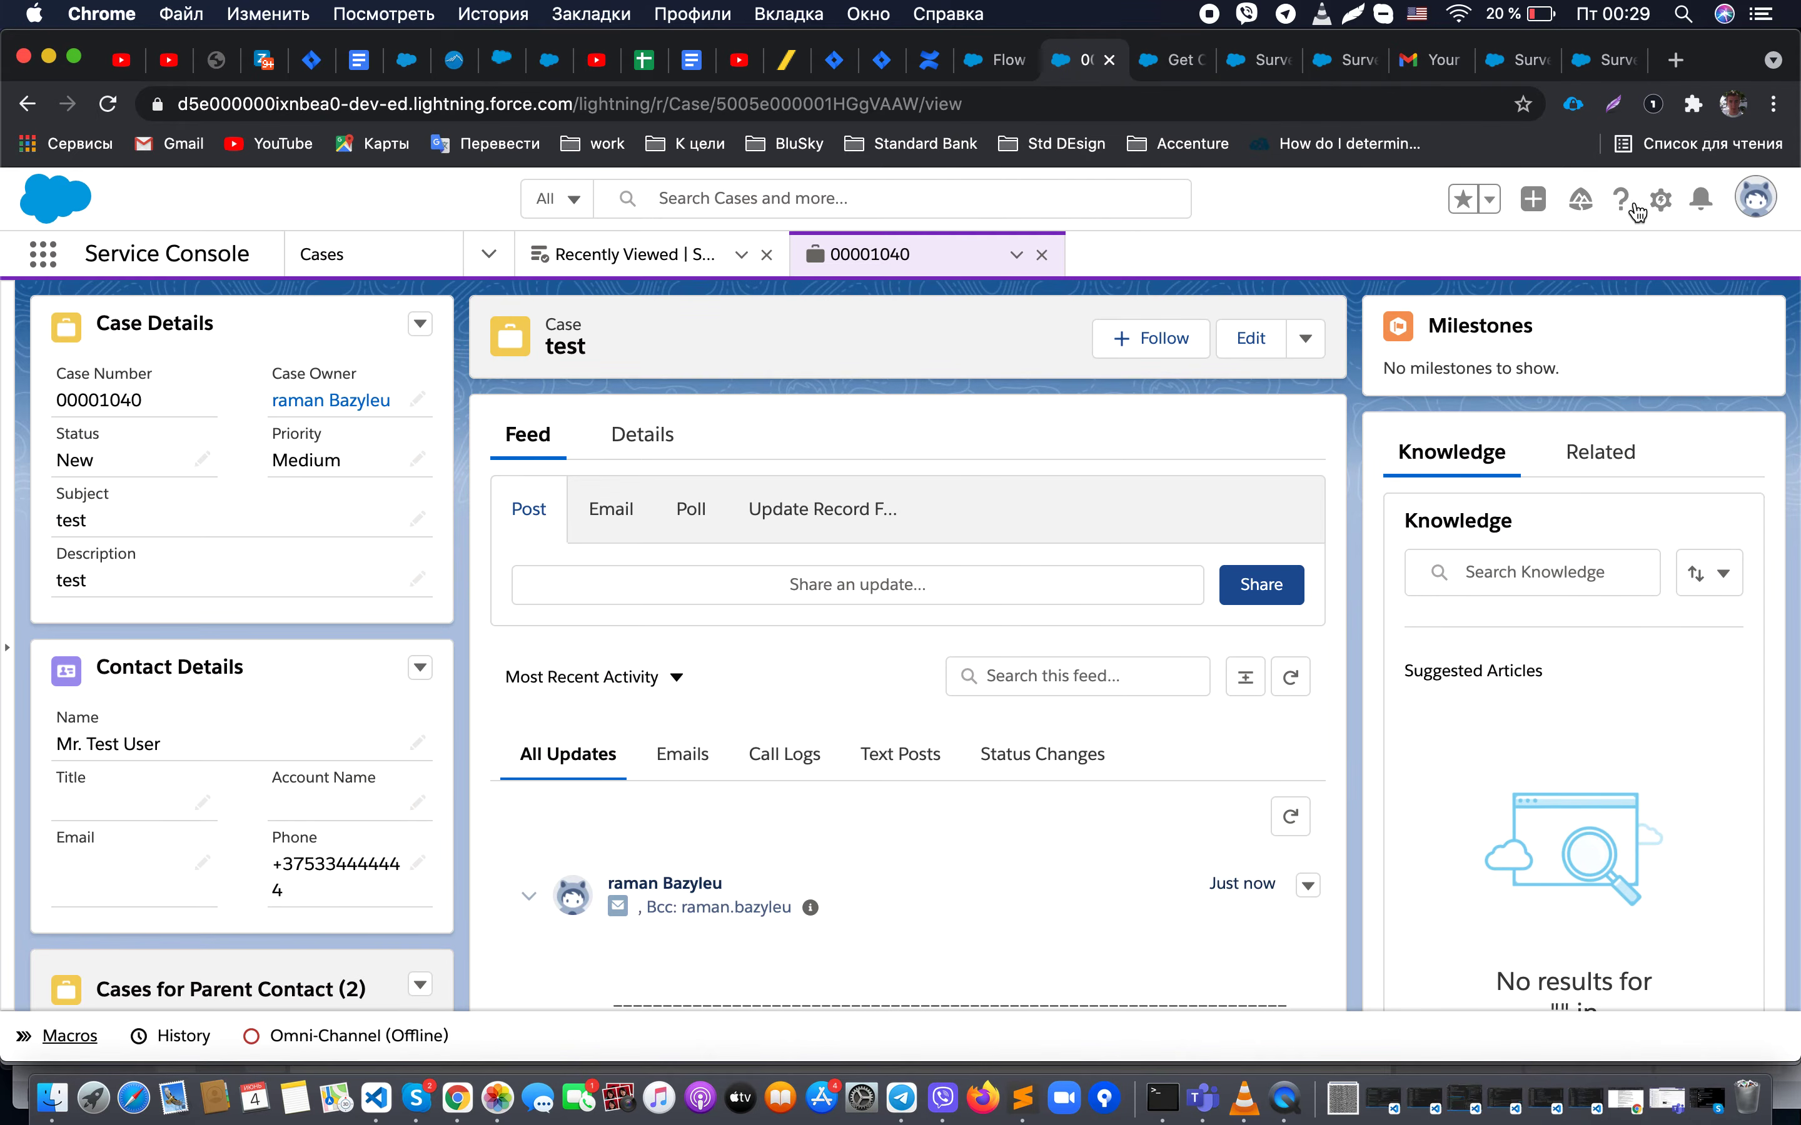
left_click(1660, 200)
right_click(1547, 387)
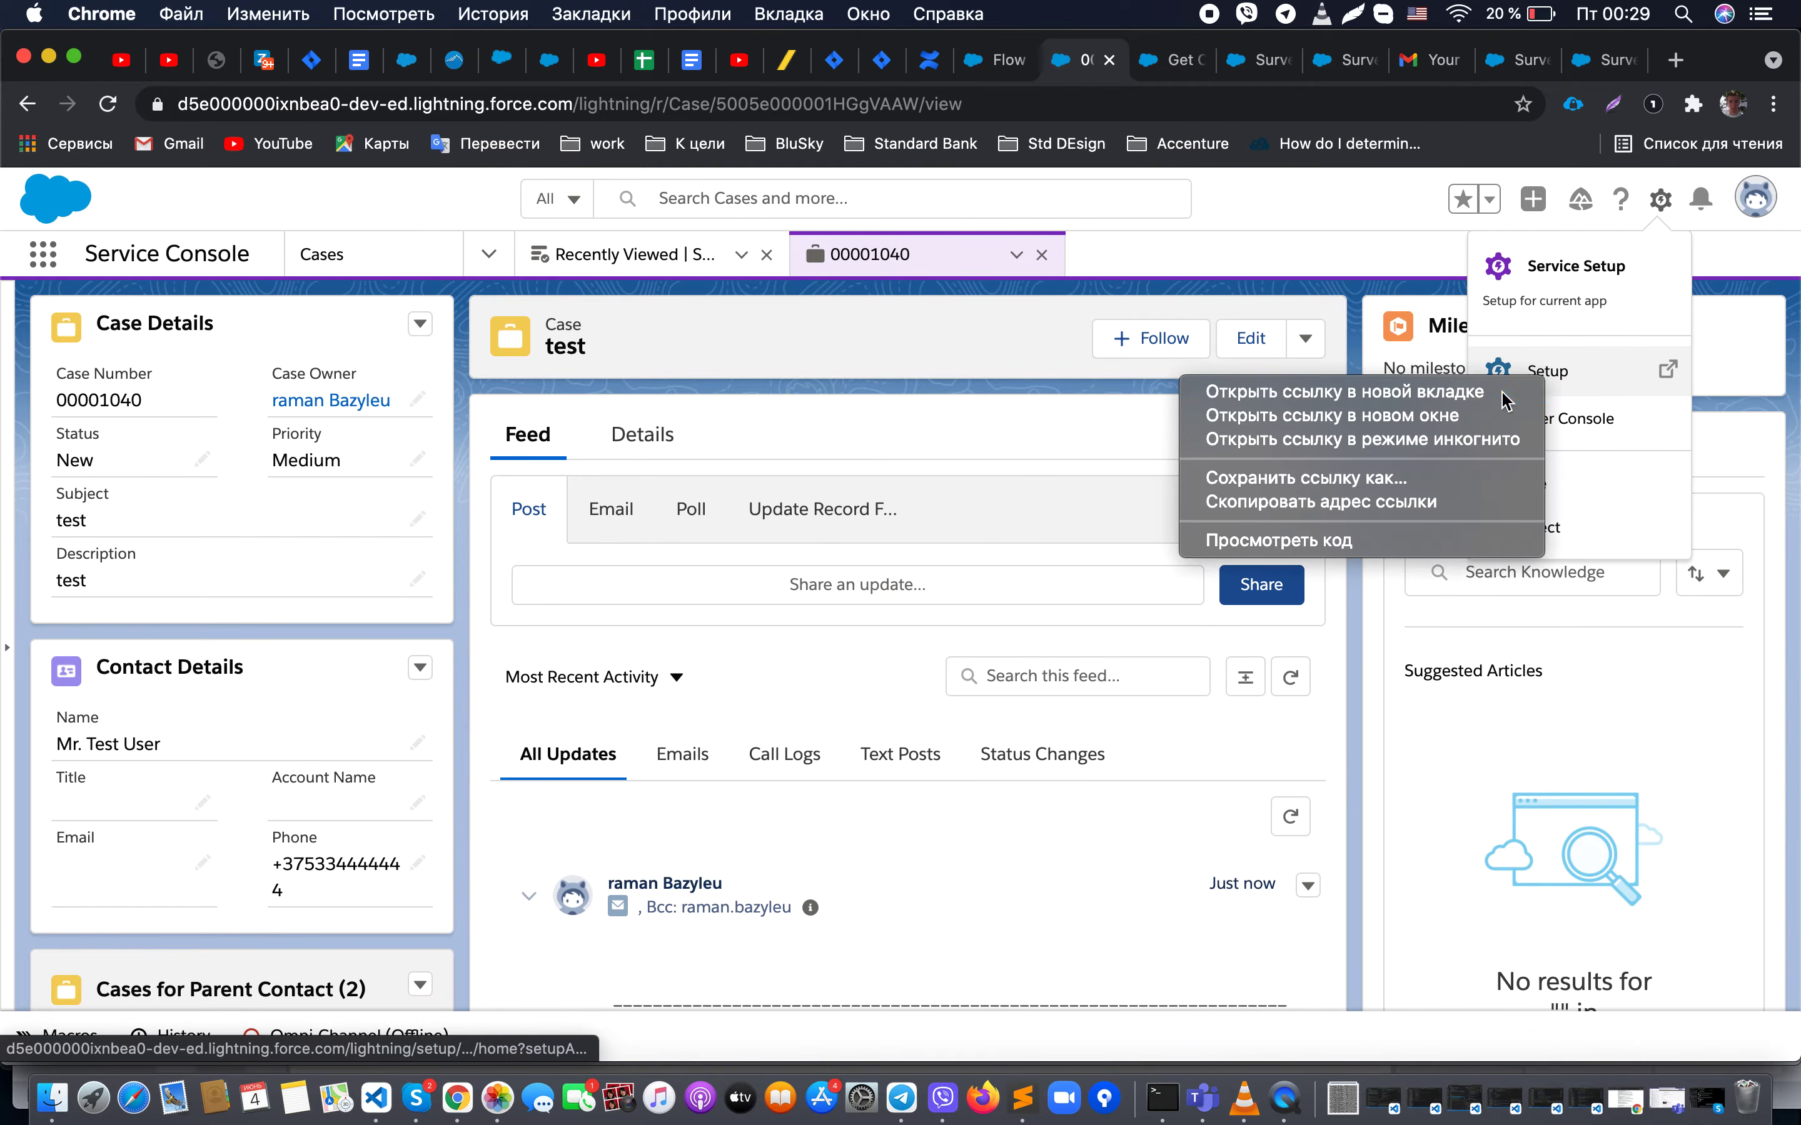
left_click(1540, 394)
left_click(1149, 63)
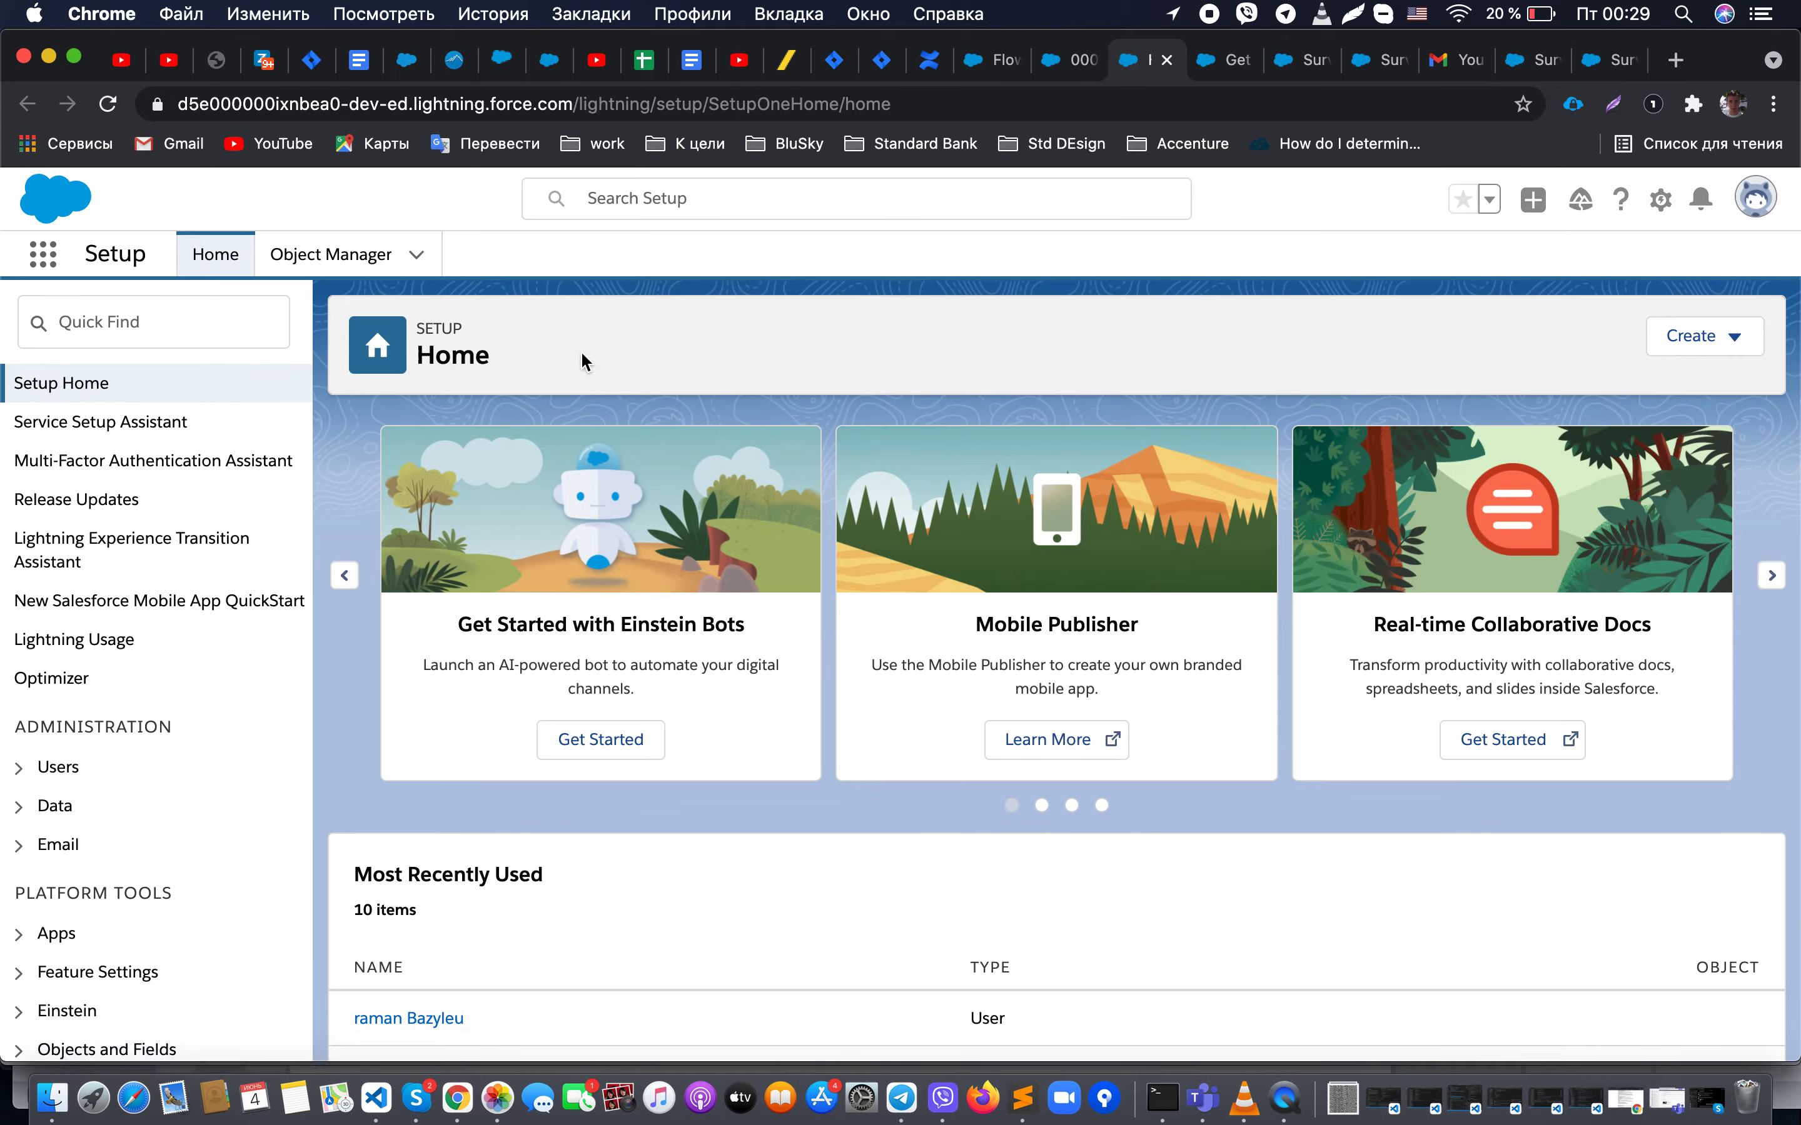
Step: Find the survey settings in Setup by searching for "survey" and open Survey Invitation Rules
left_click(223, 318)
type("flow")
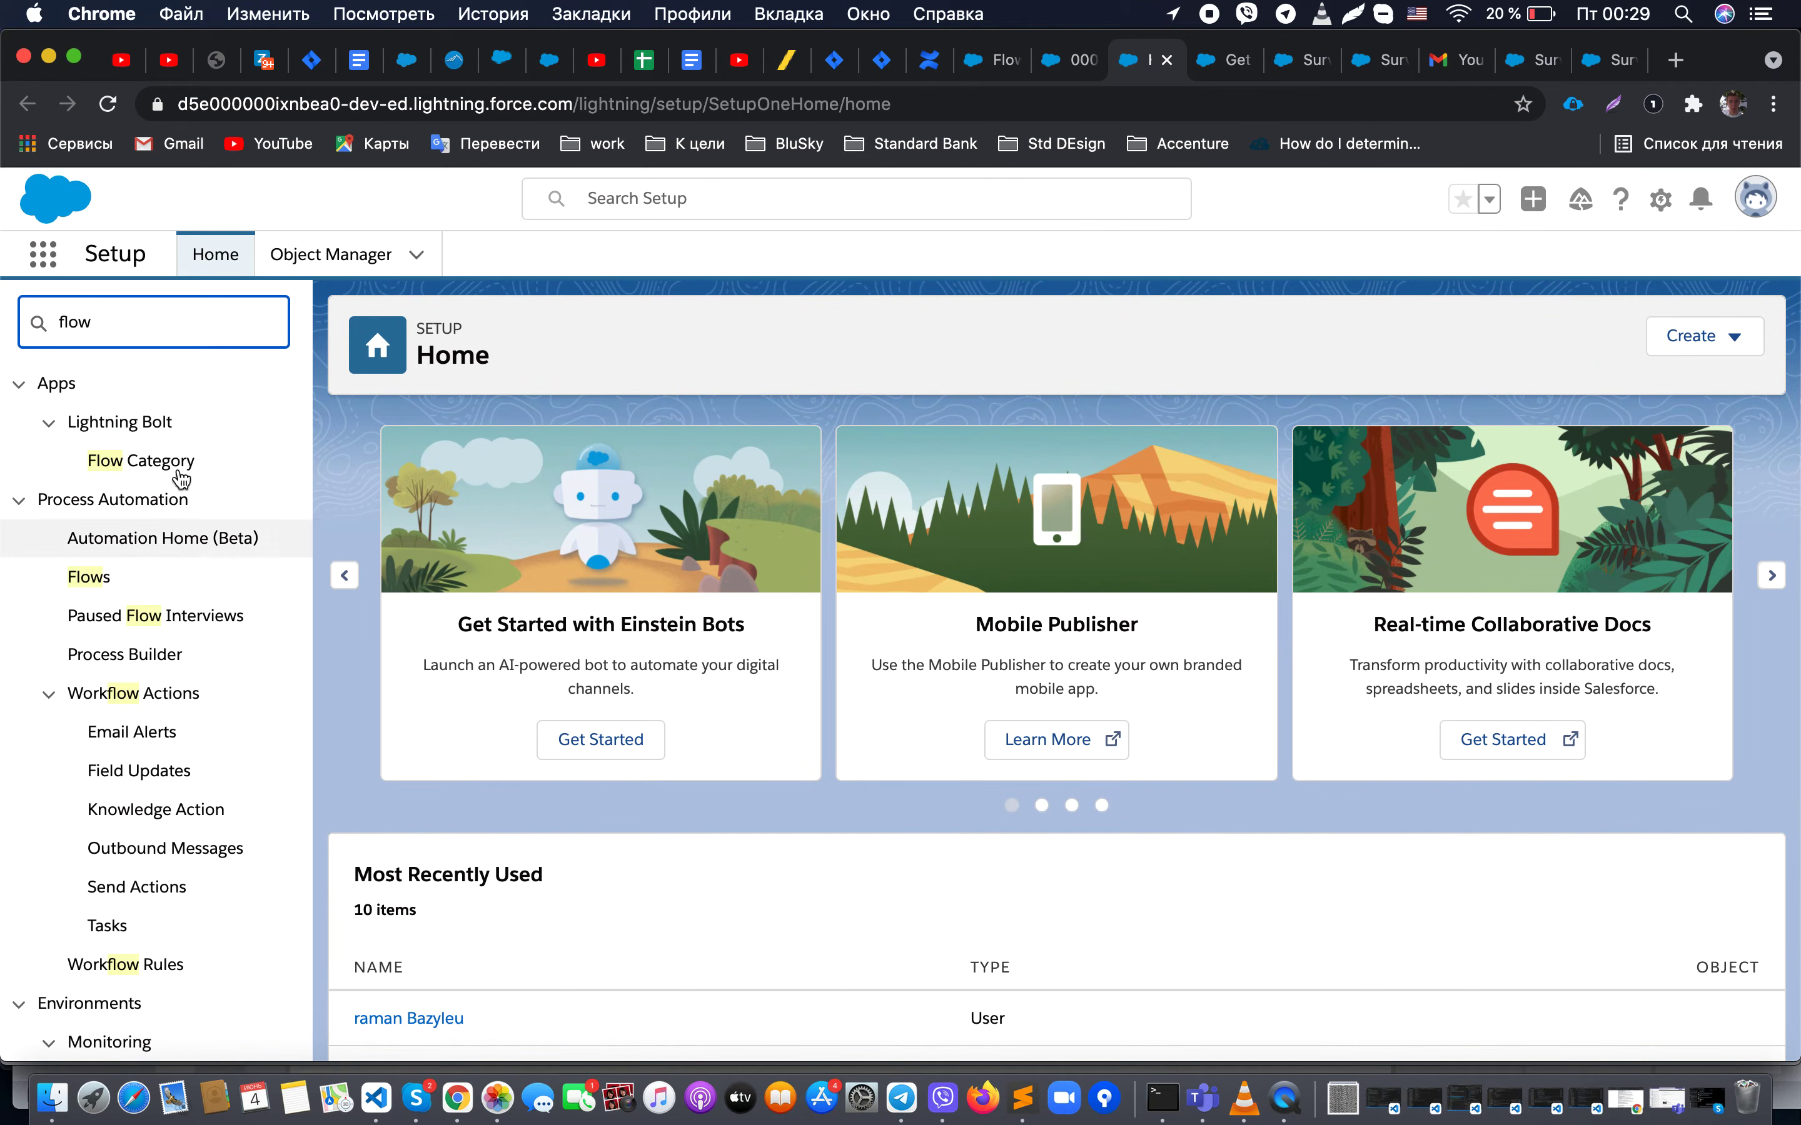
double_click(135, 319)
type("survey")
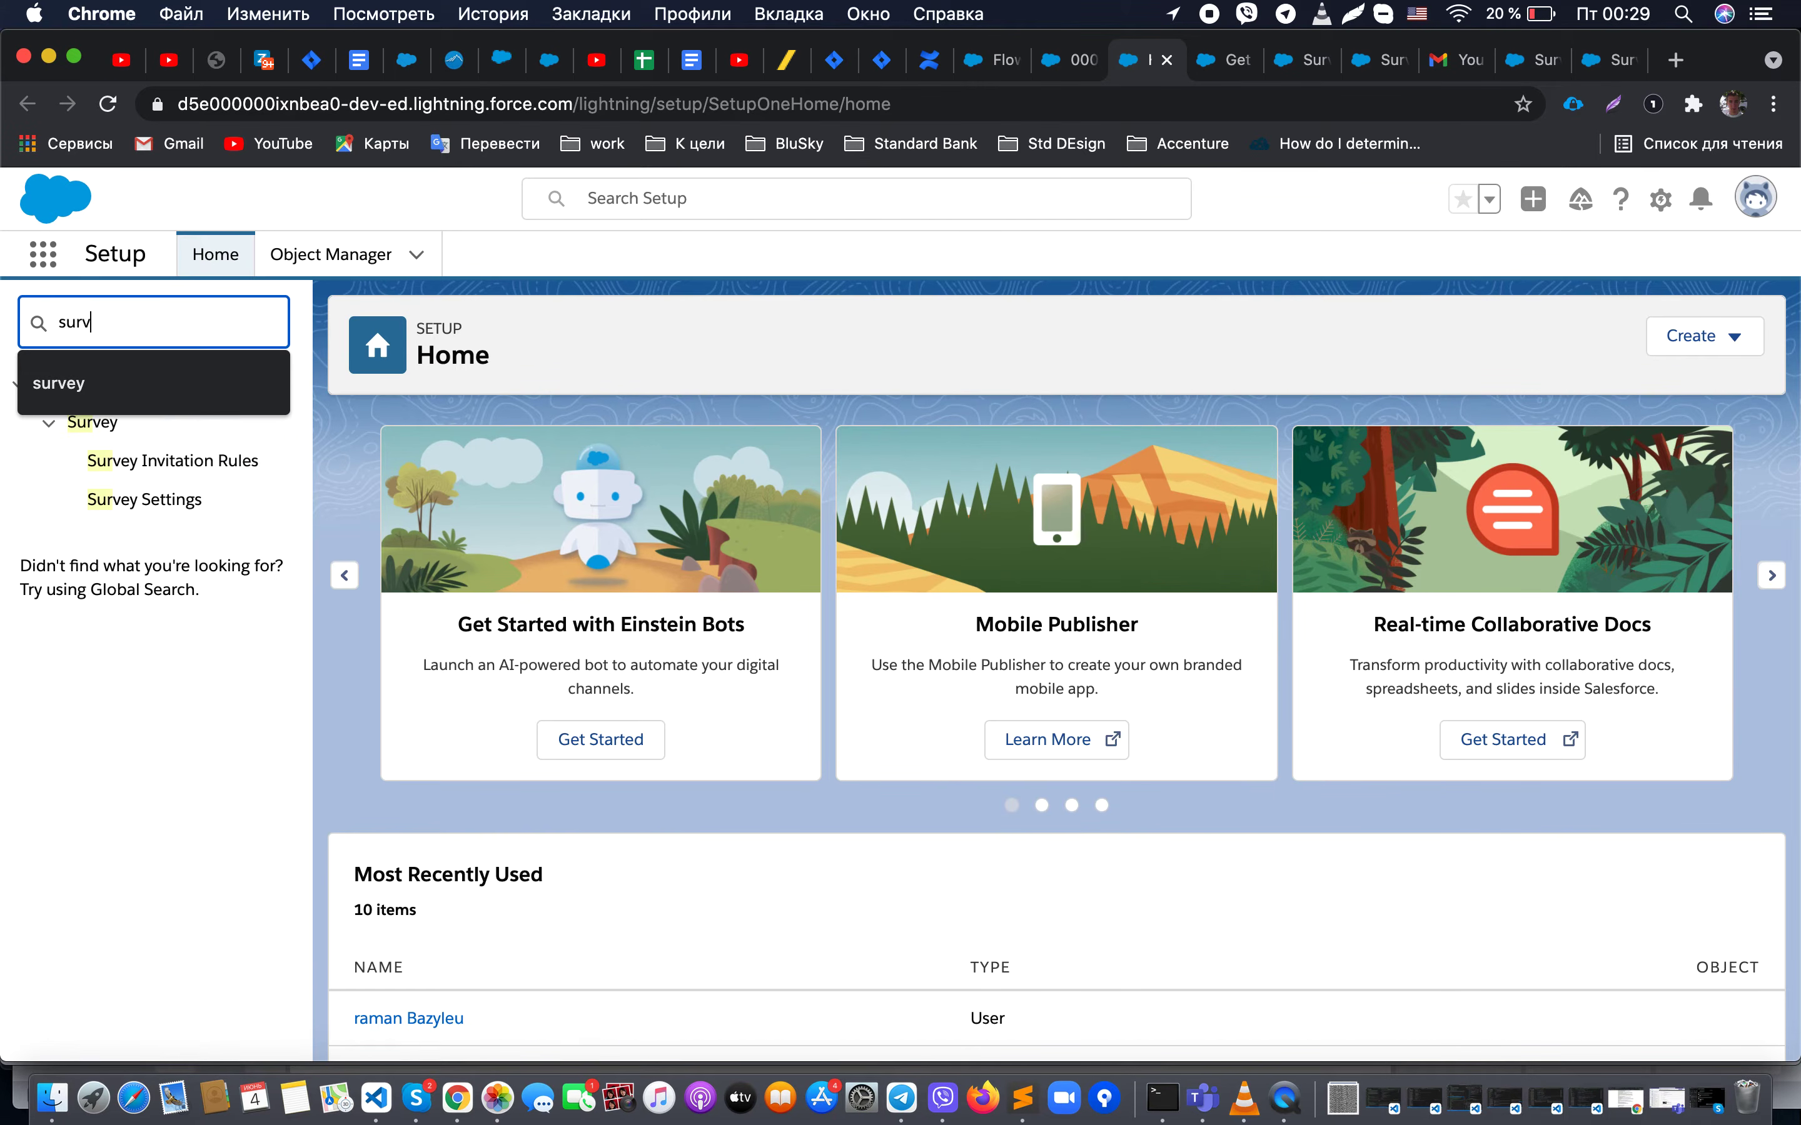
left_click(151, 469)
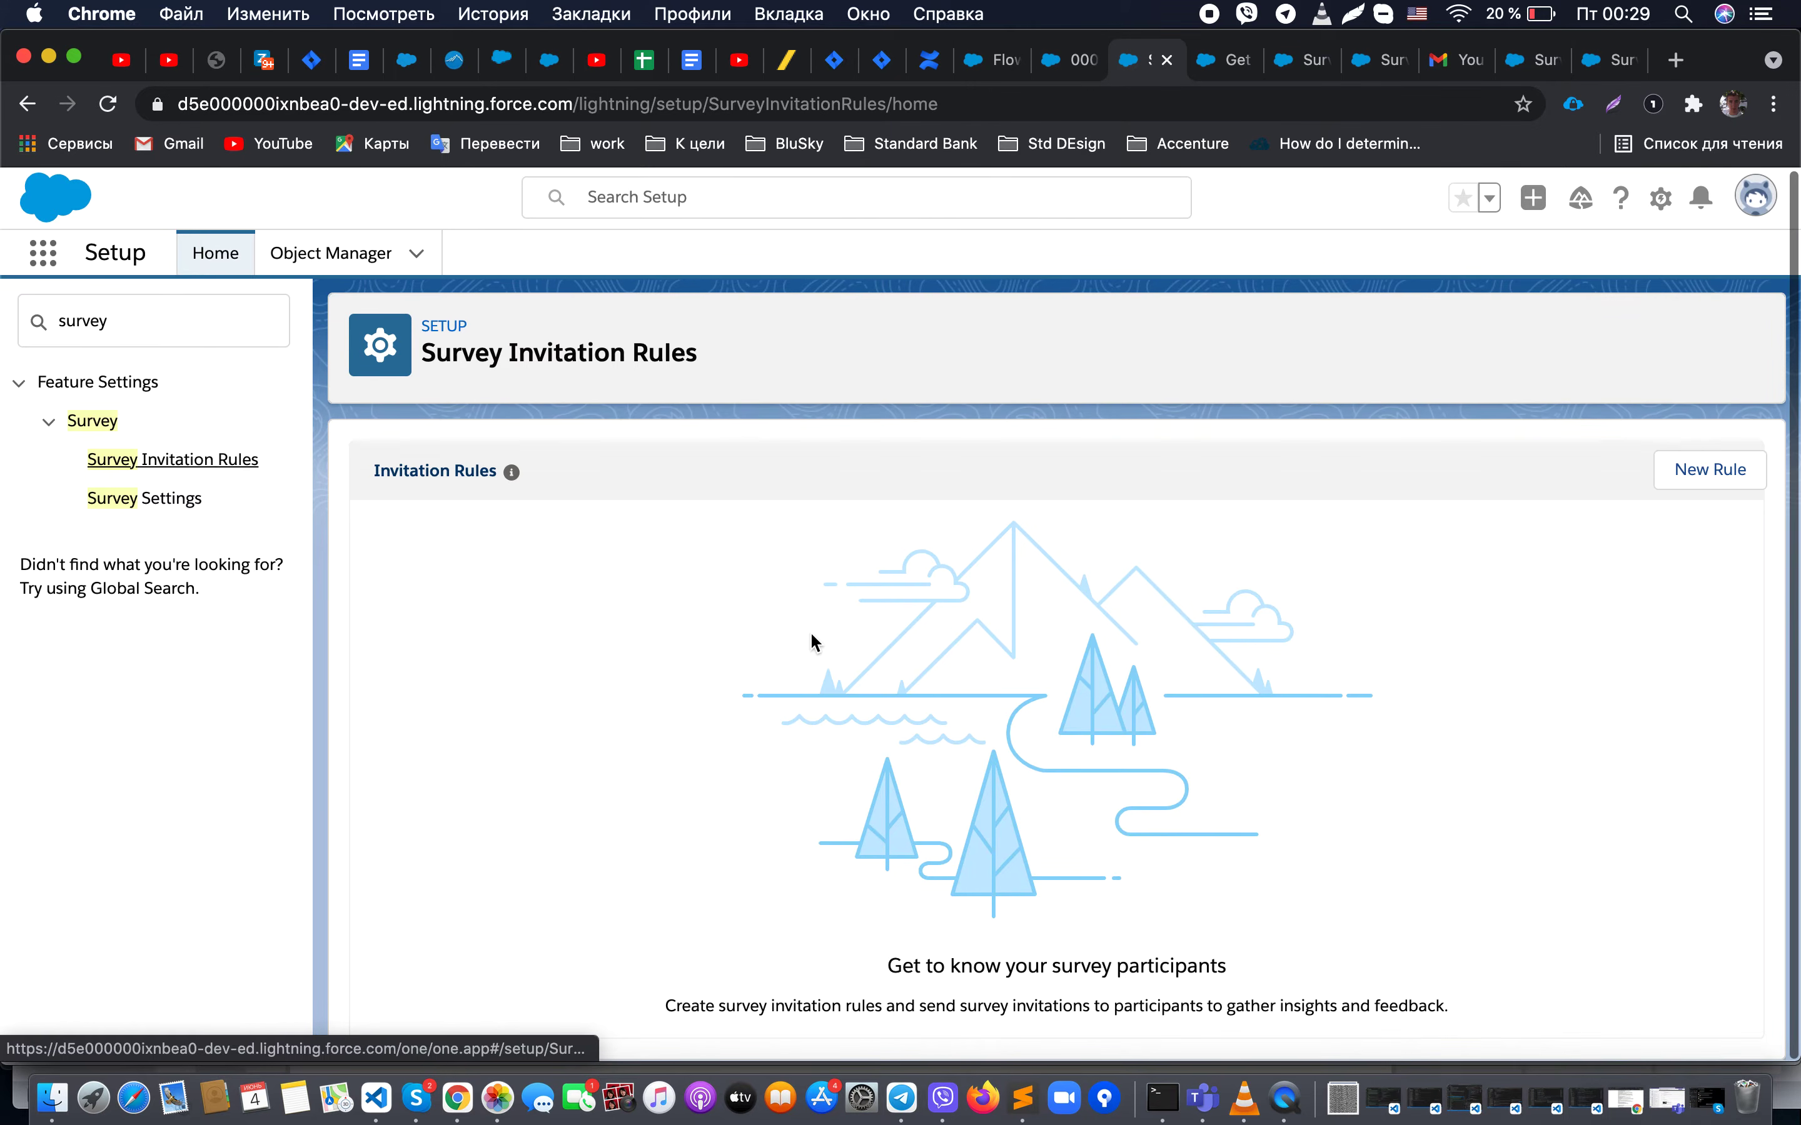
Step: Start a new survey invitation rule named "test rule" with the API name test_rule
left_click(1693, 476)
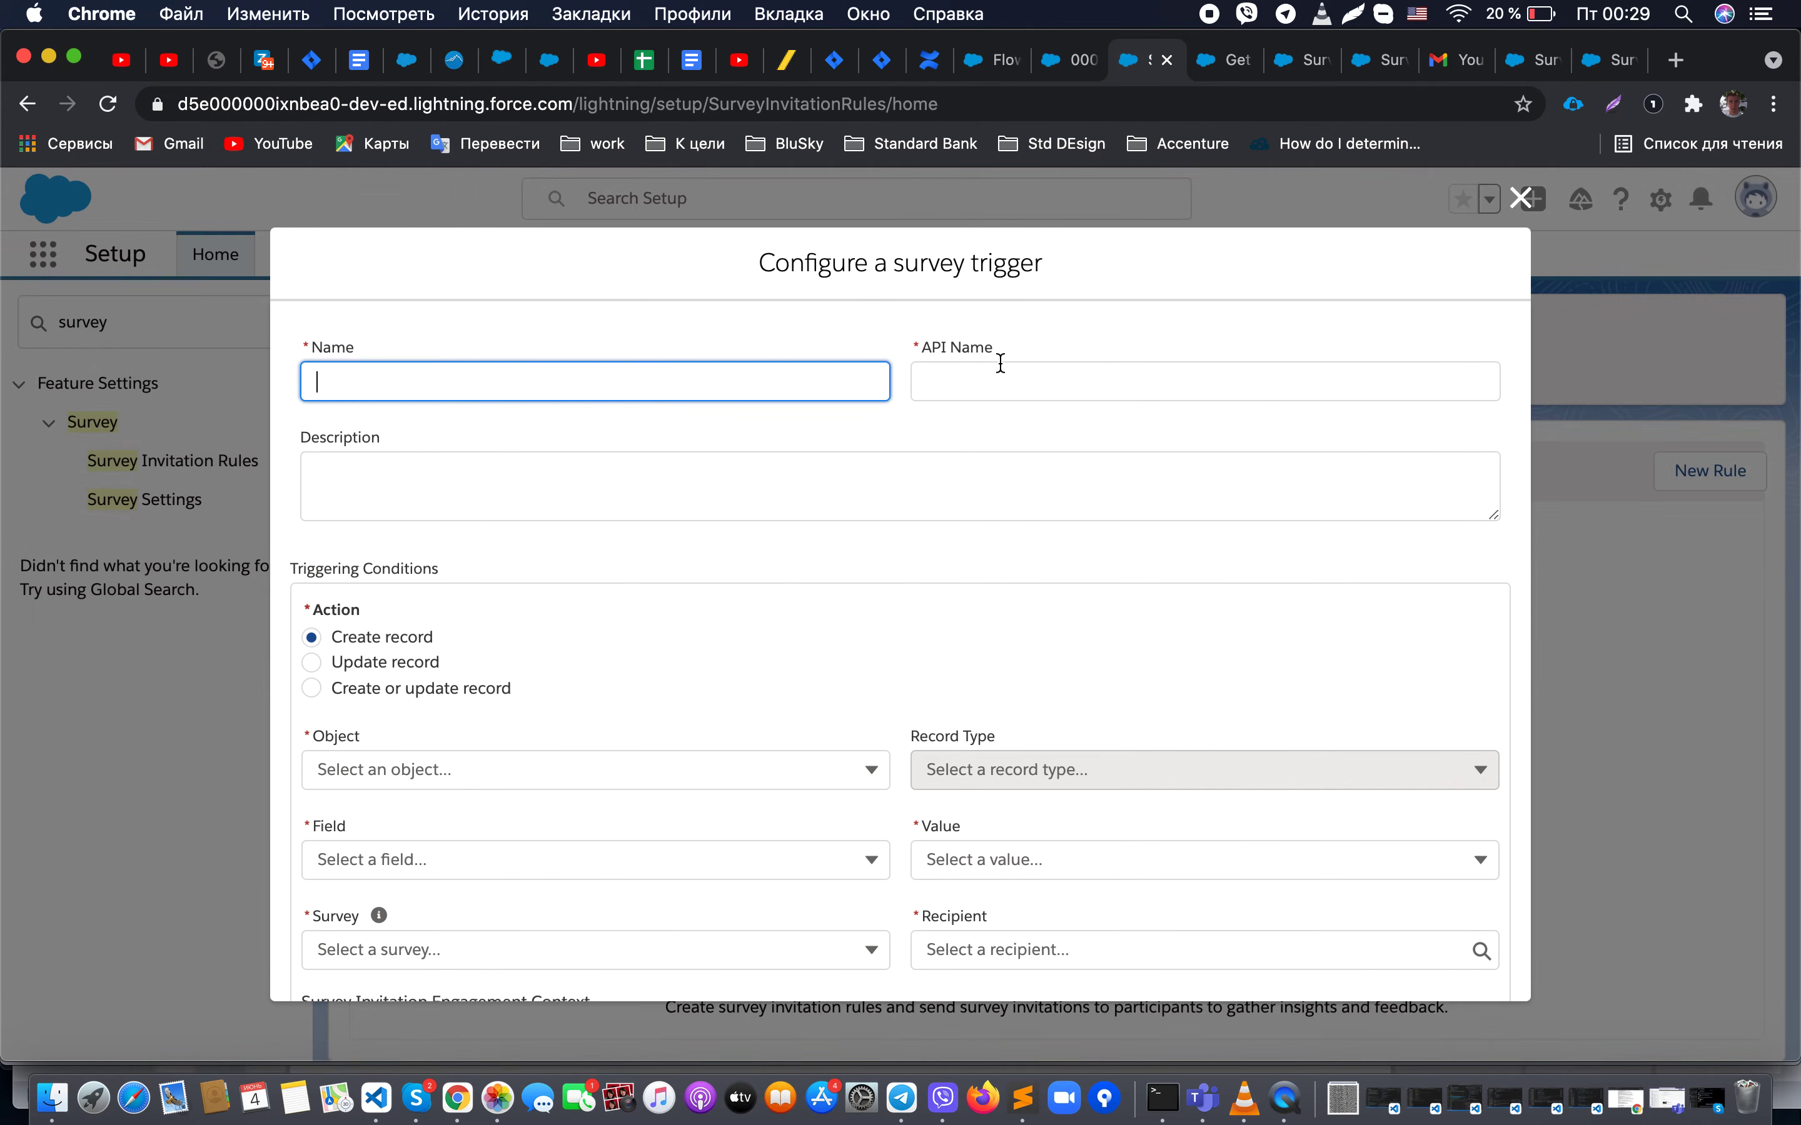
type("test rule")
key("Tab")
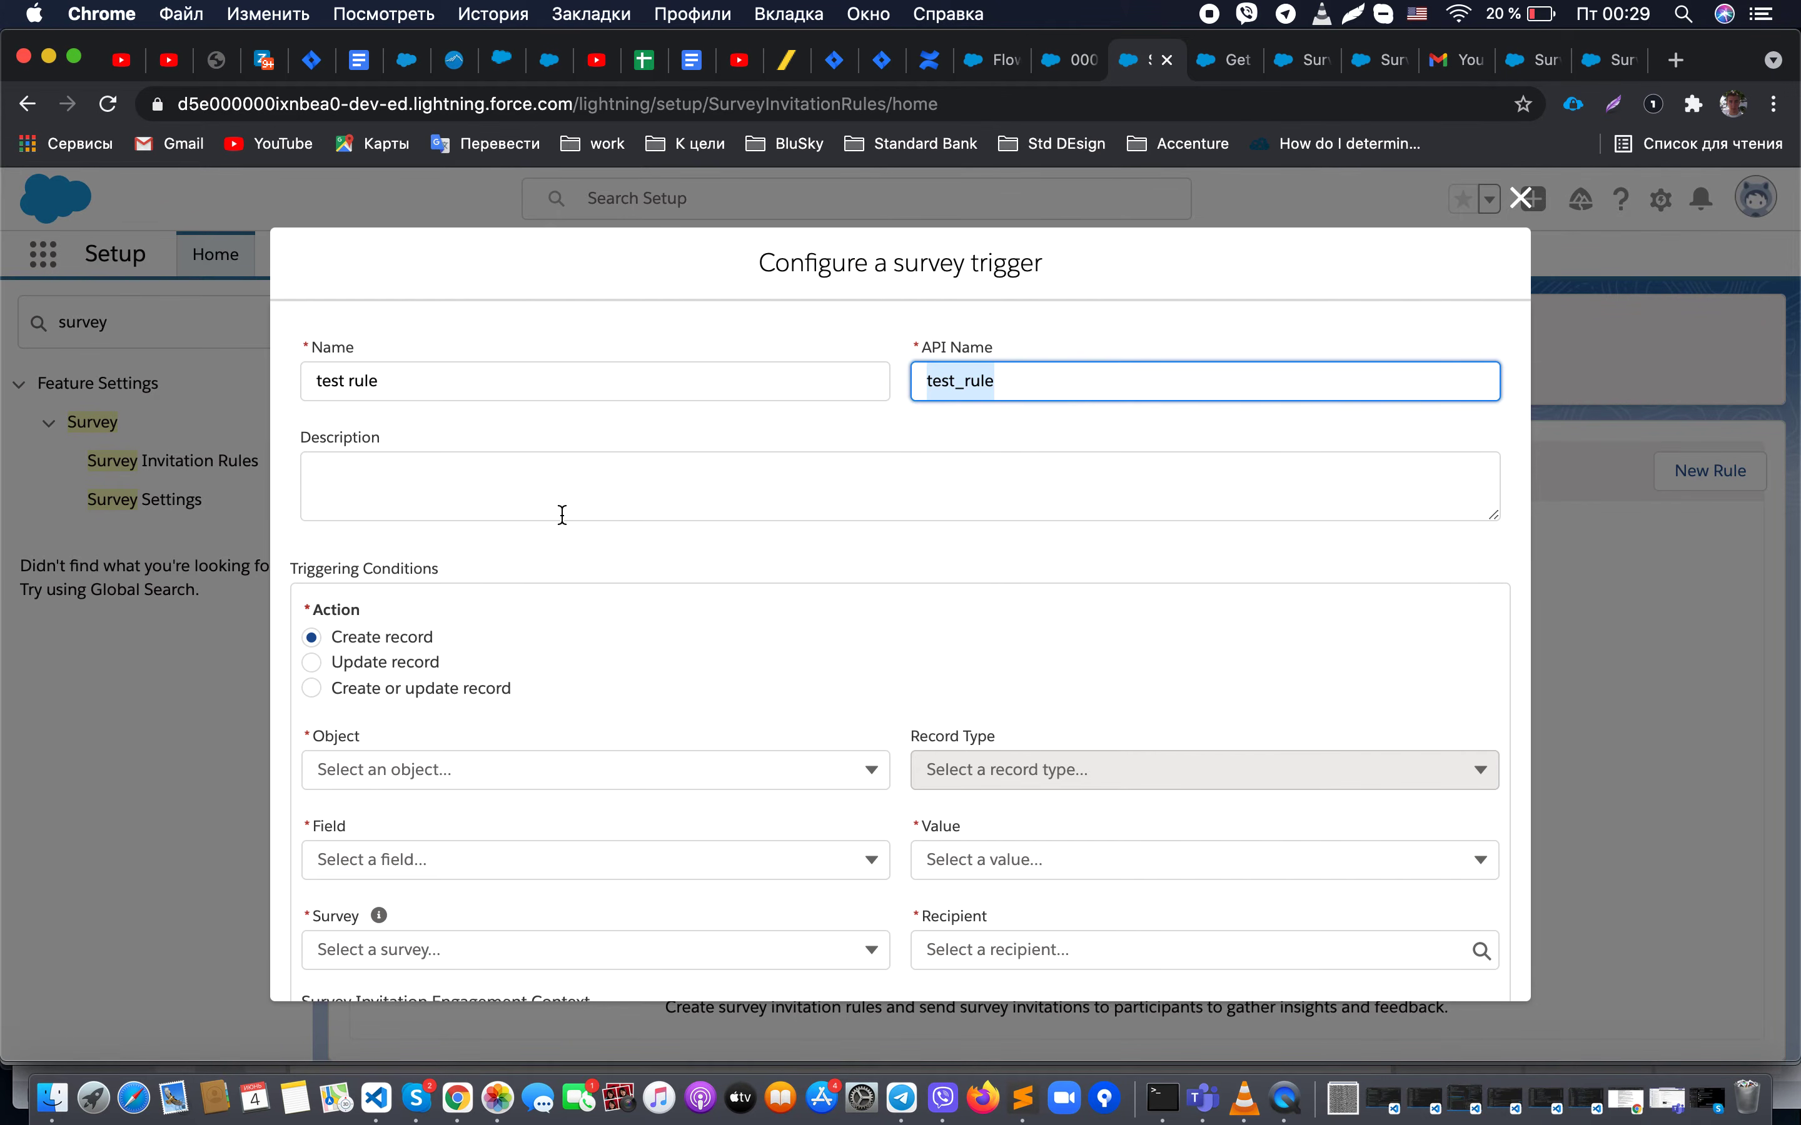
key("Tab")
left_click(542, 595)
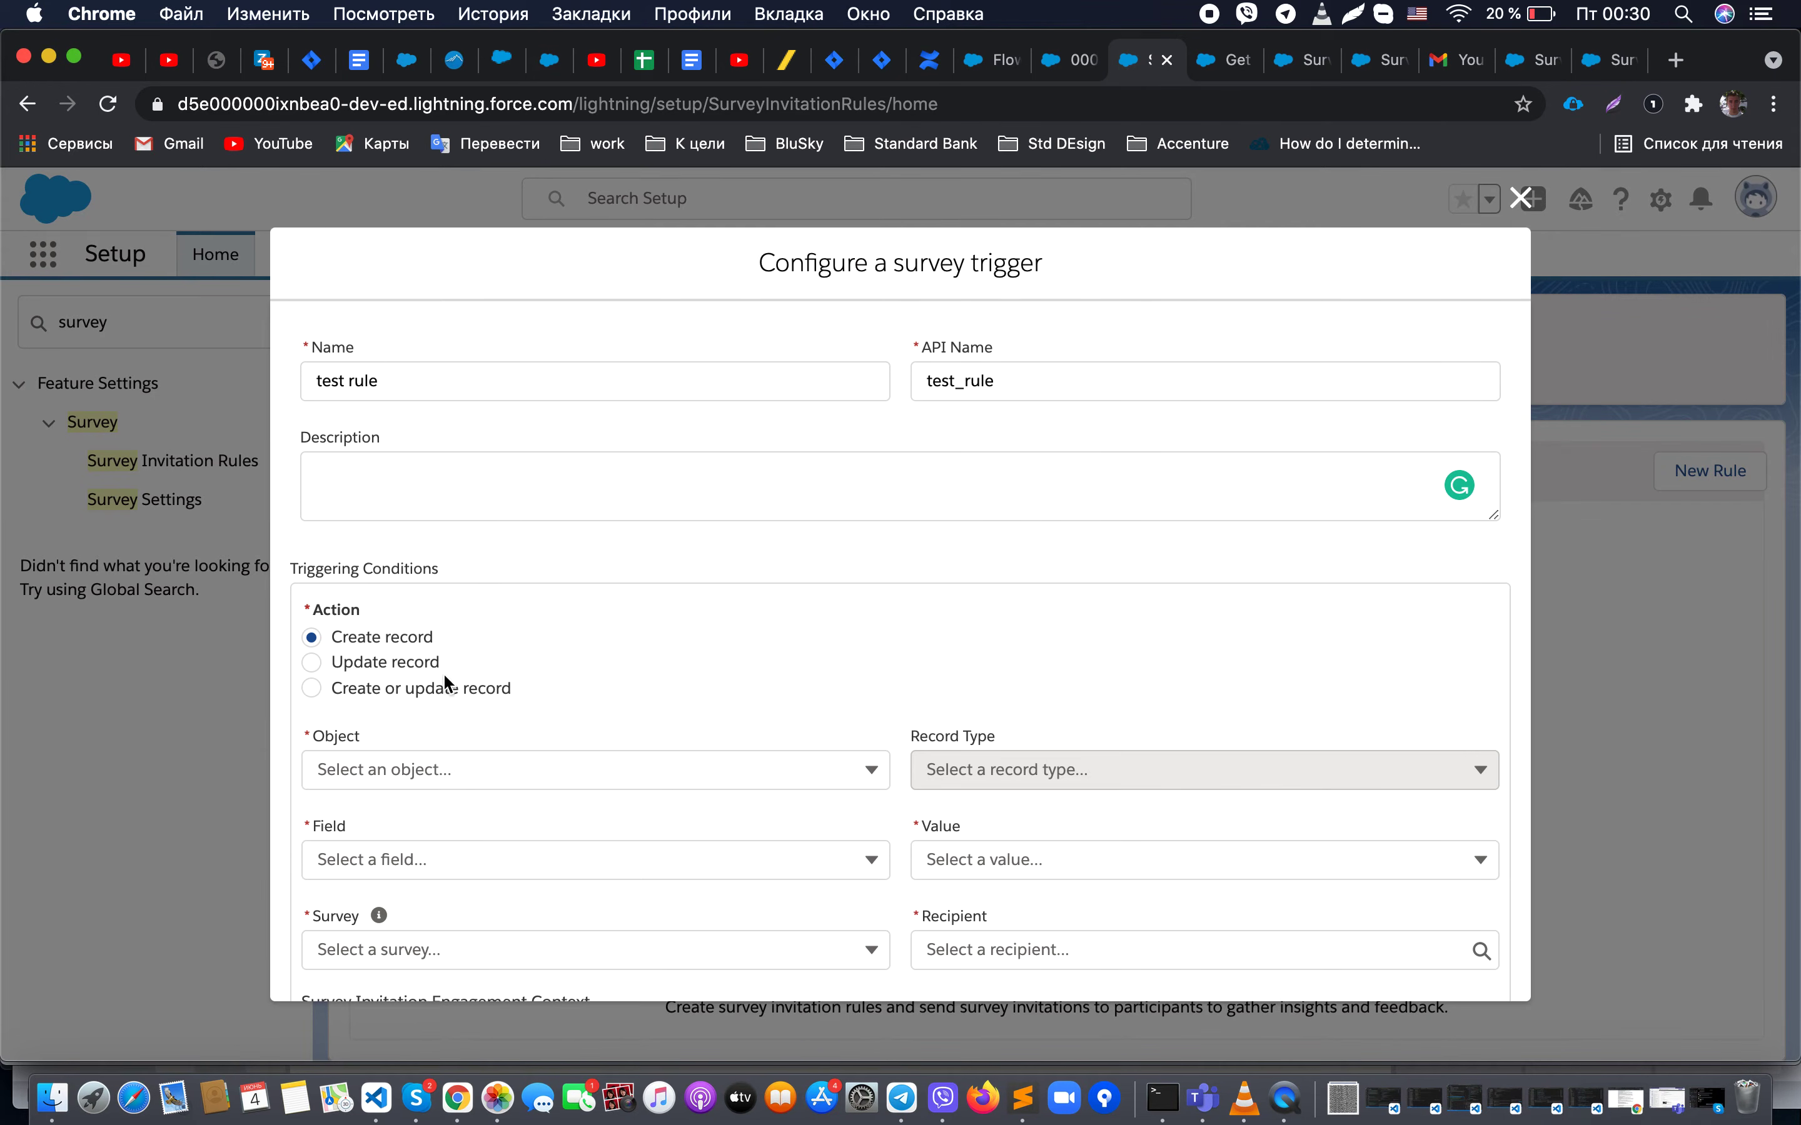
Step: Set the rule's triggering conditions to the Case object, the Status field and the value New
left_click(450, 774)
left_click(490, 568)
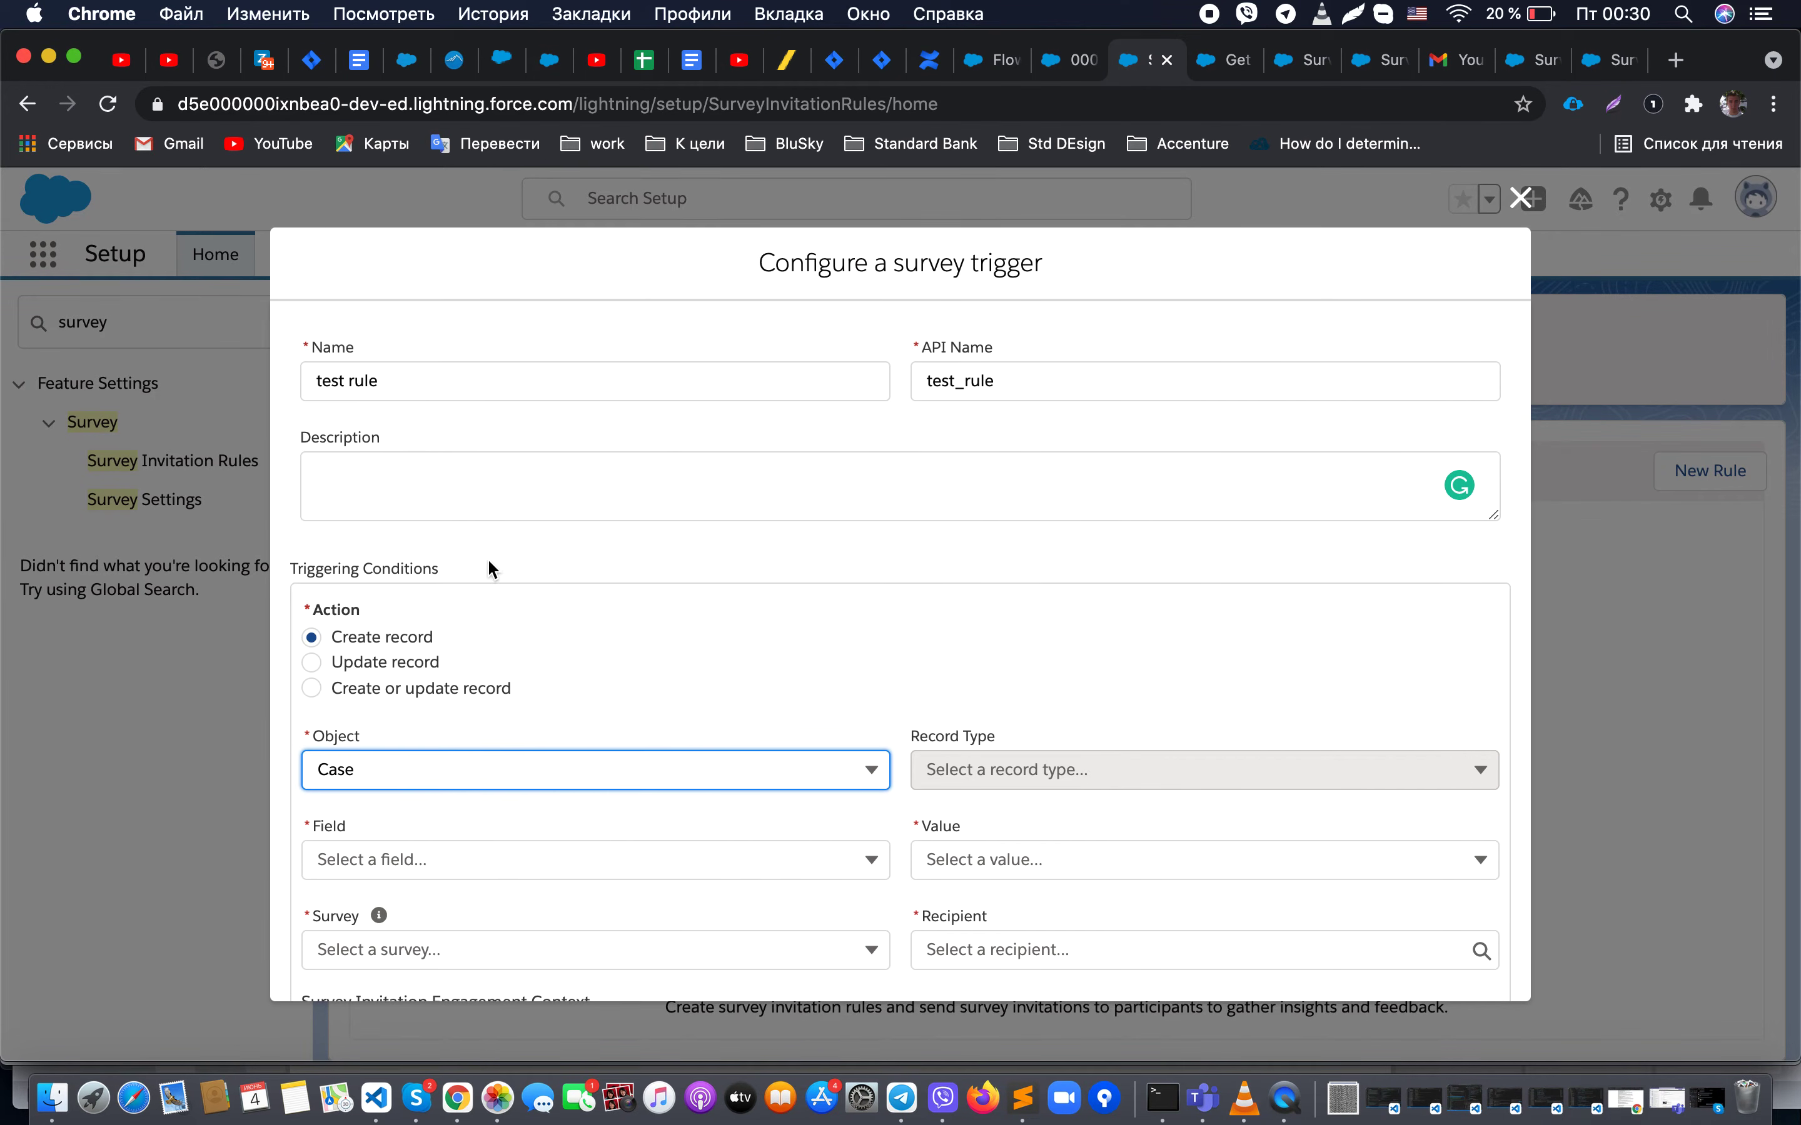
scroll(856, 722, "down", 2)
left_click(729, 770)
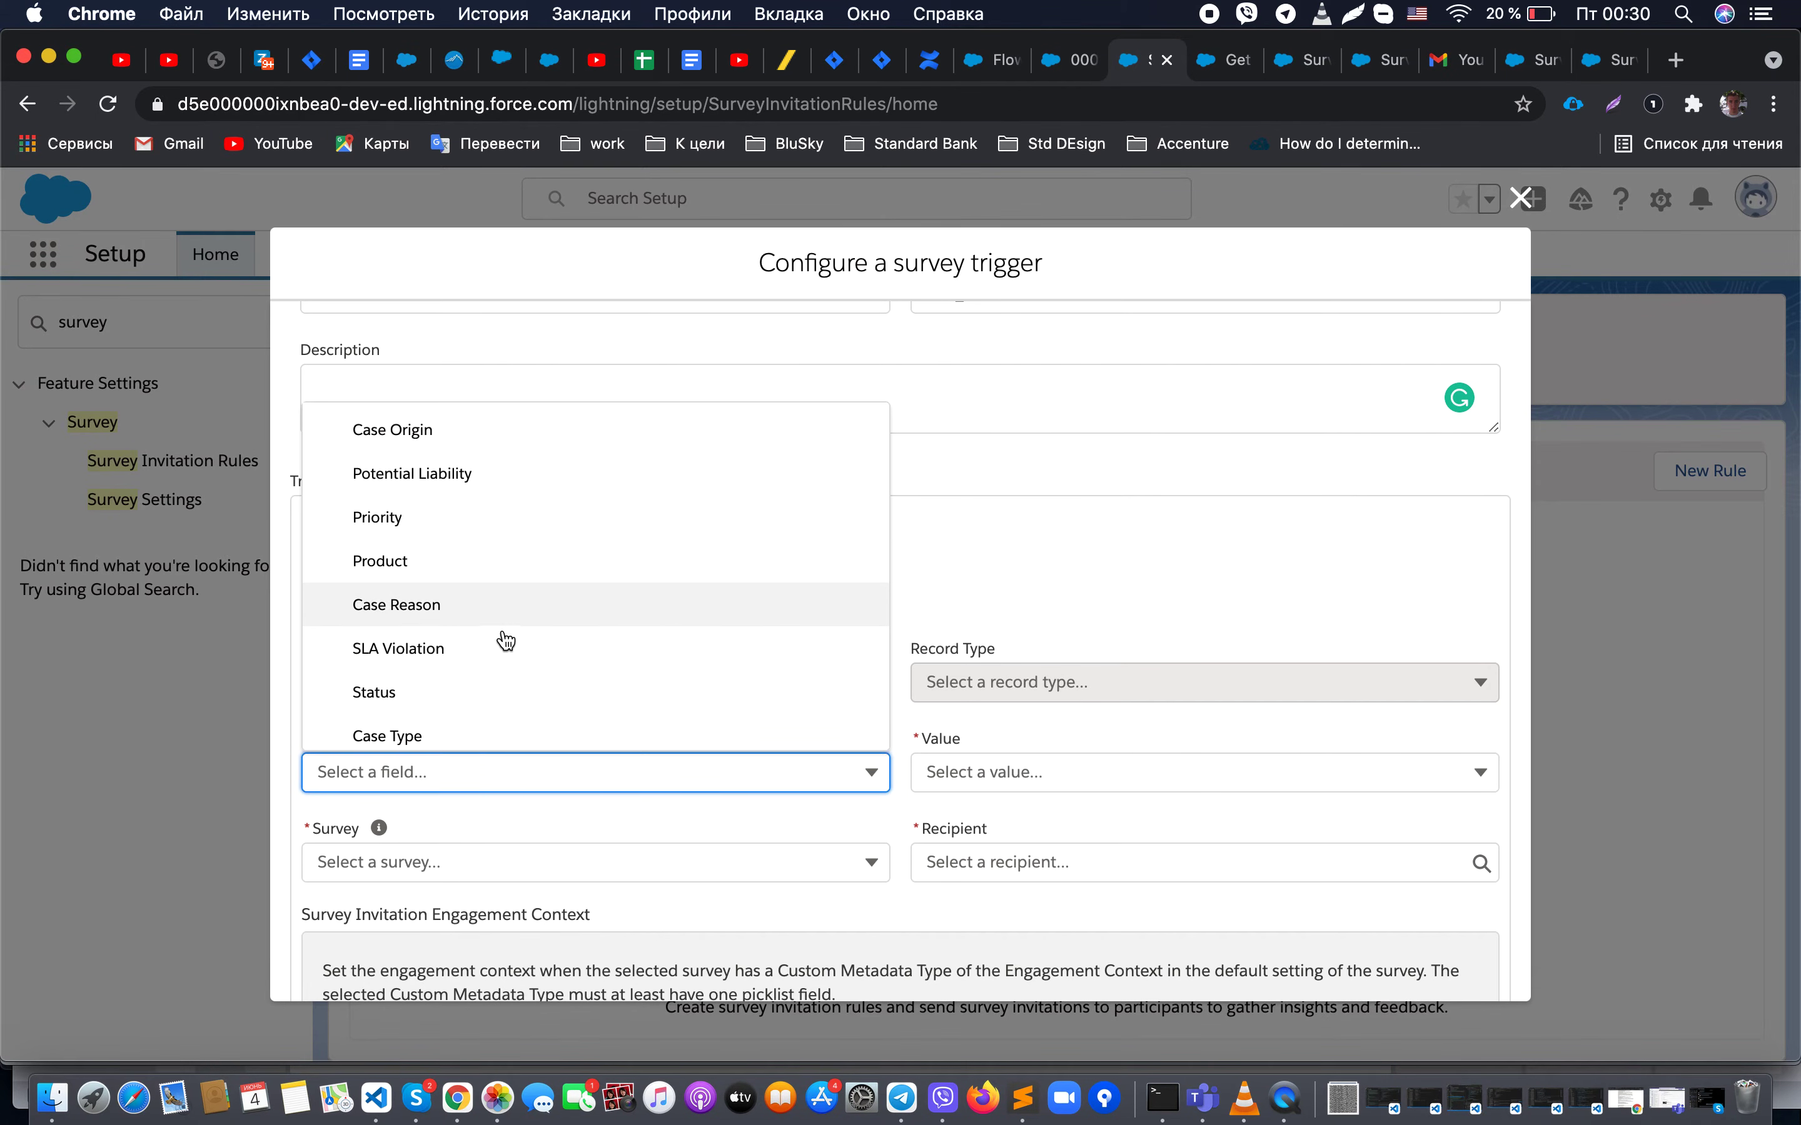
left_click(478, 691)
left_click(1012, 788)
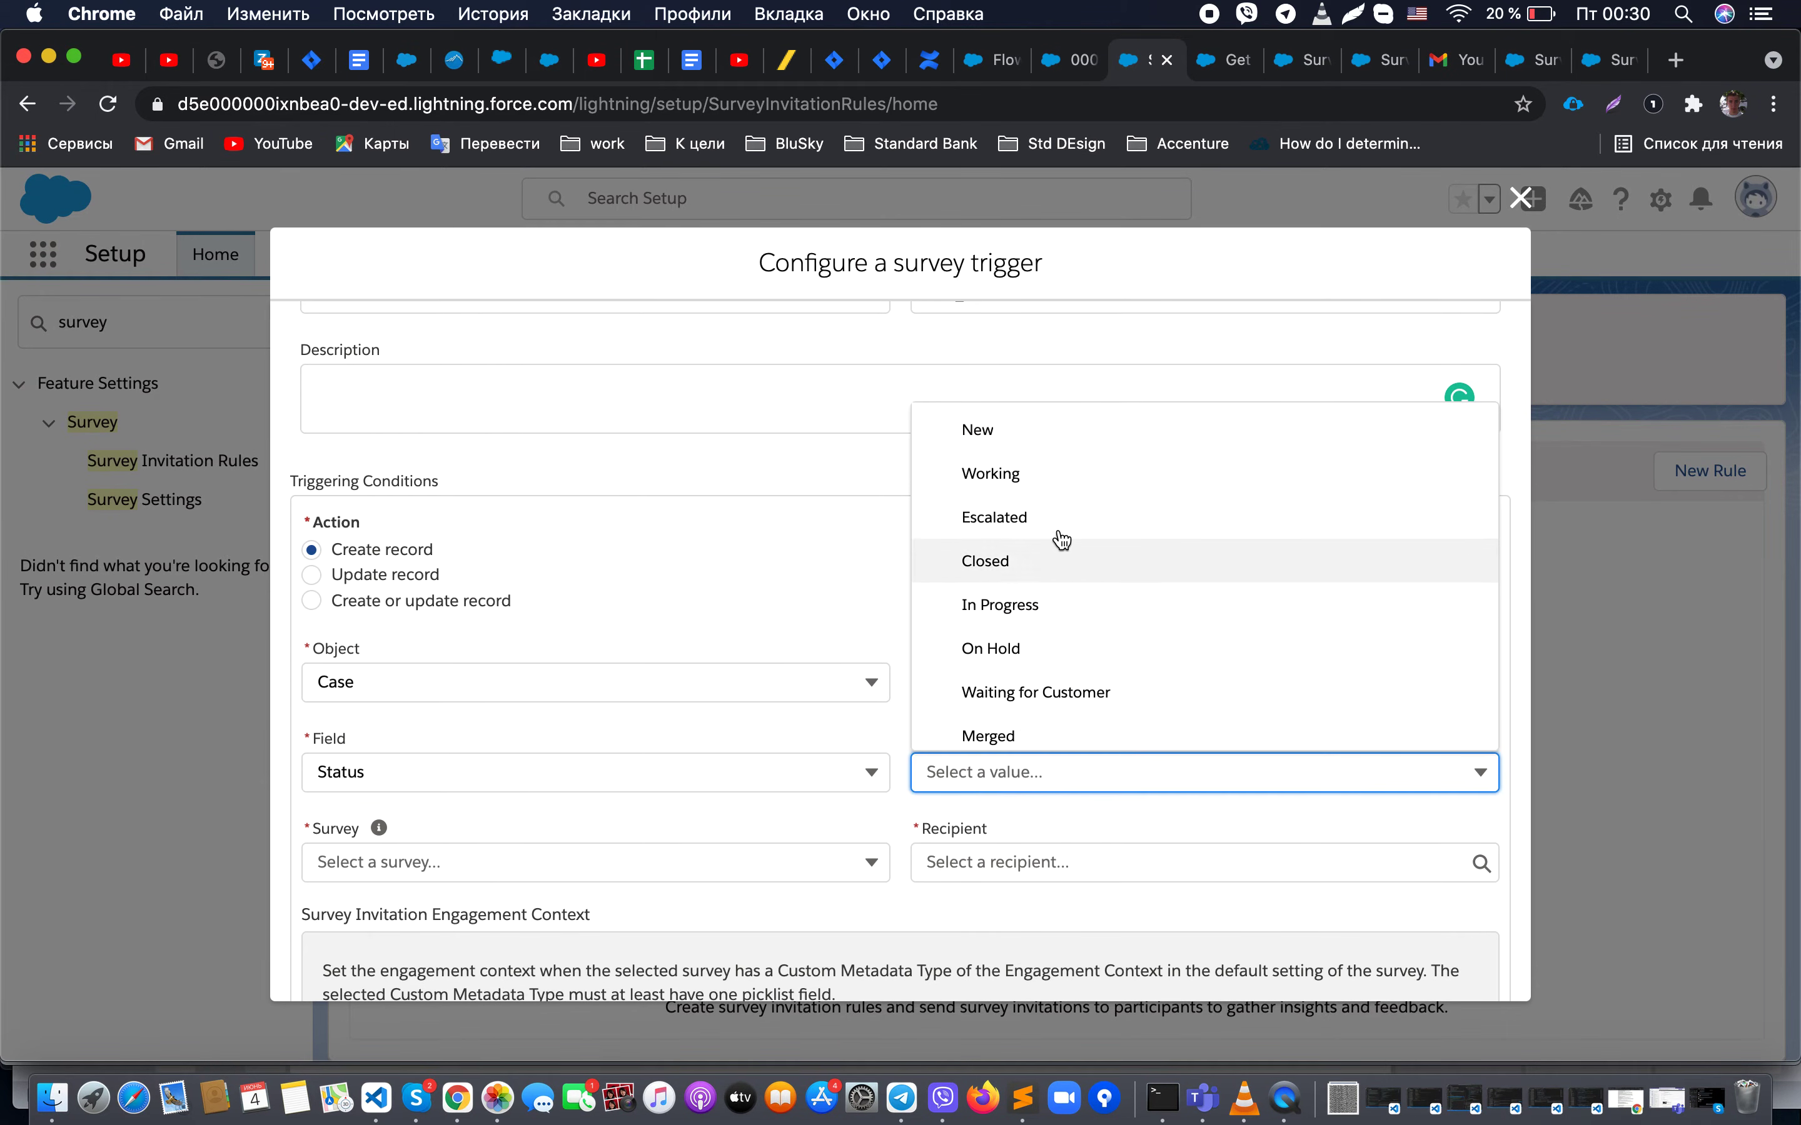
left_click(1072, 456)
scroll(866, 806, "down", 2)
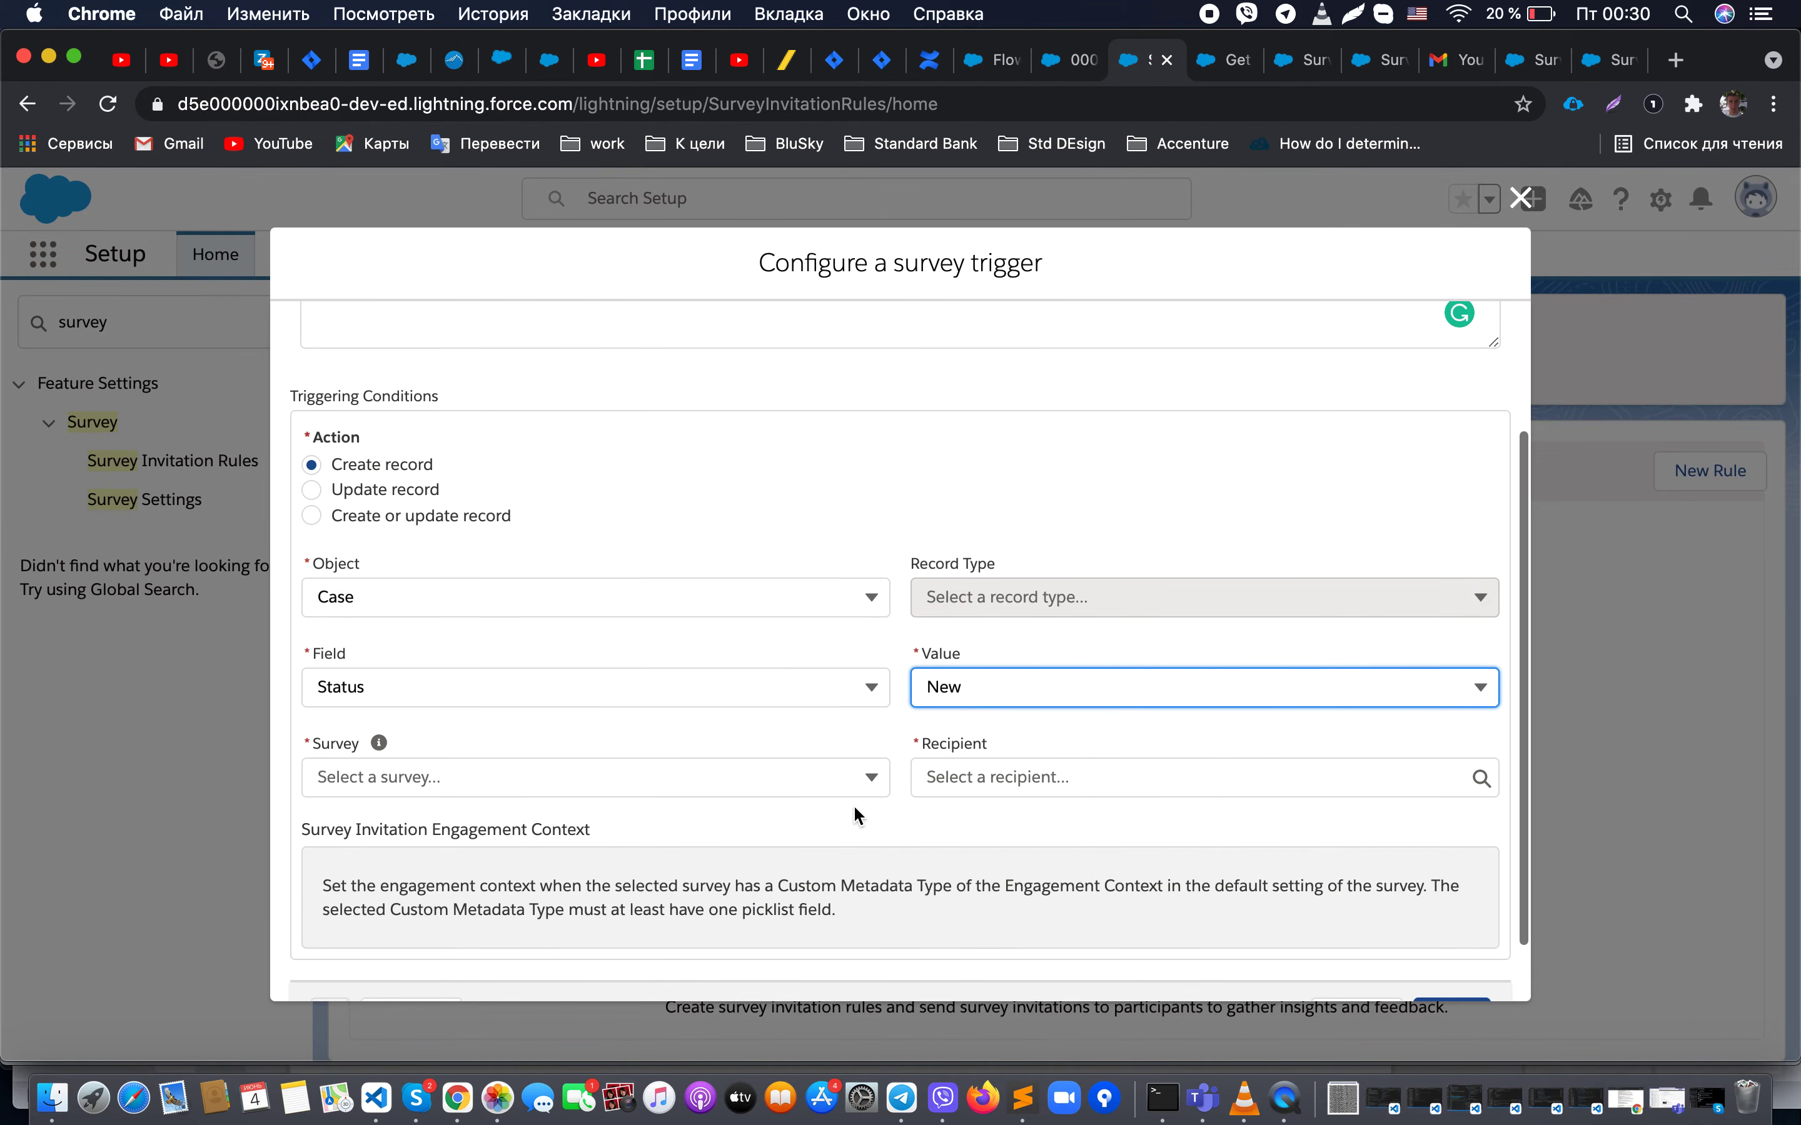
Step: Check the help text for the Survey field and choose Get Customer feedback as the survey to send
left_click(791, 789)
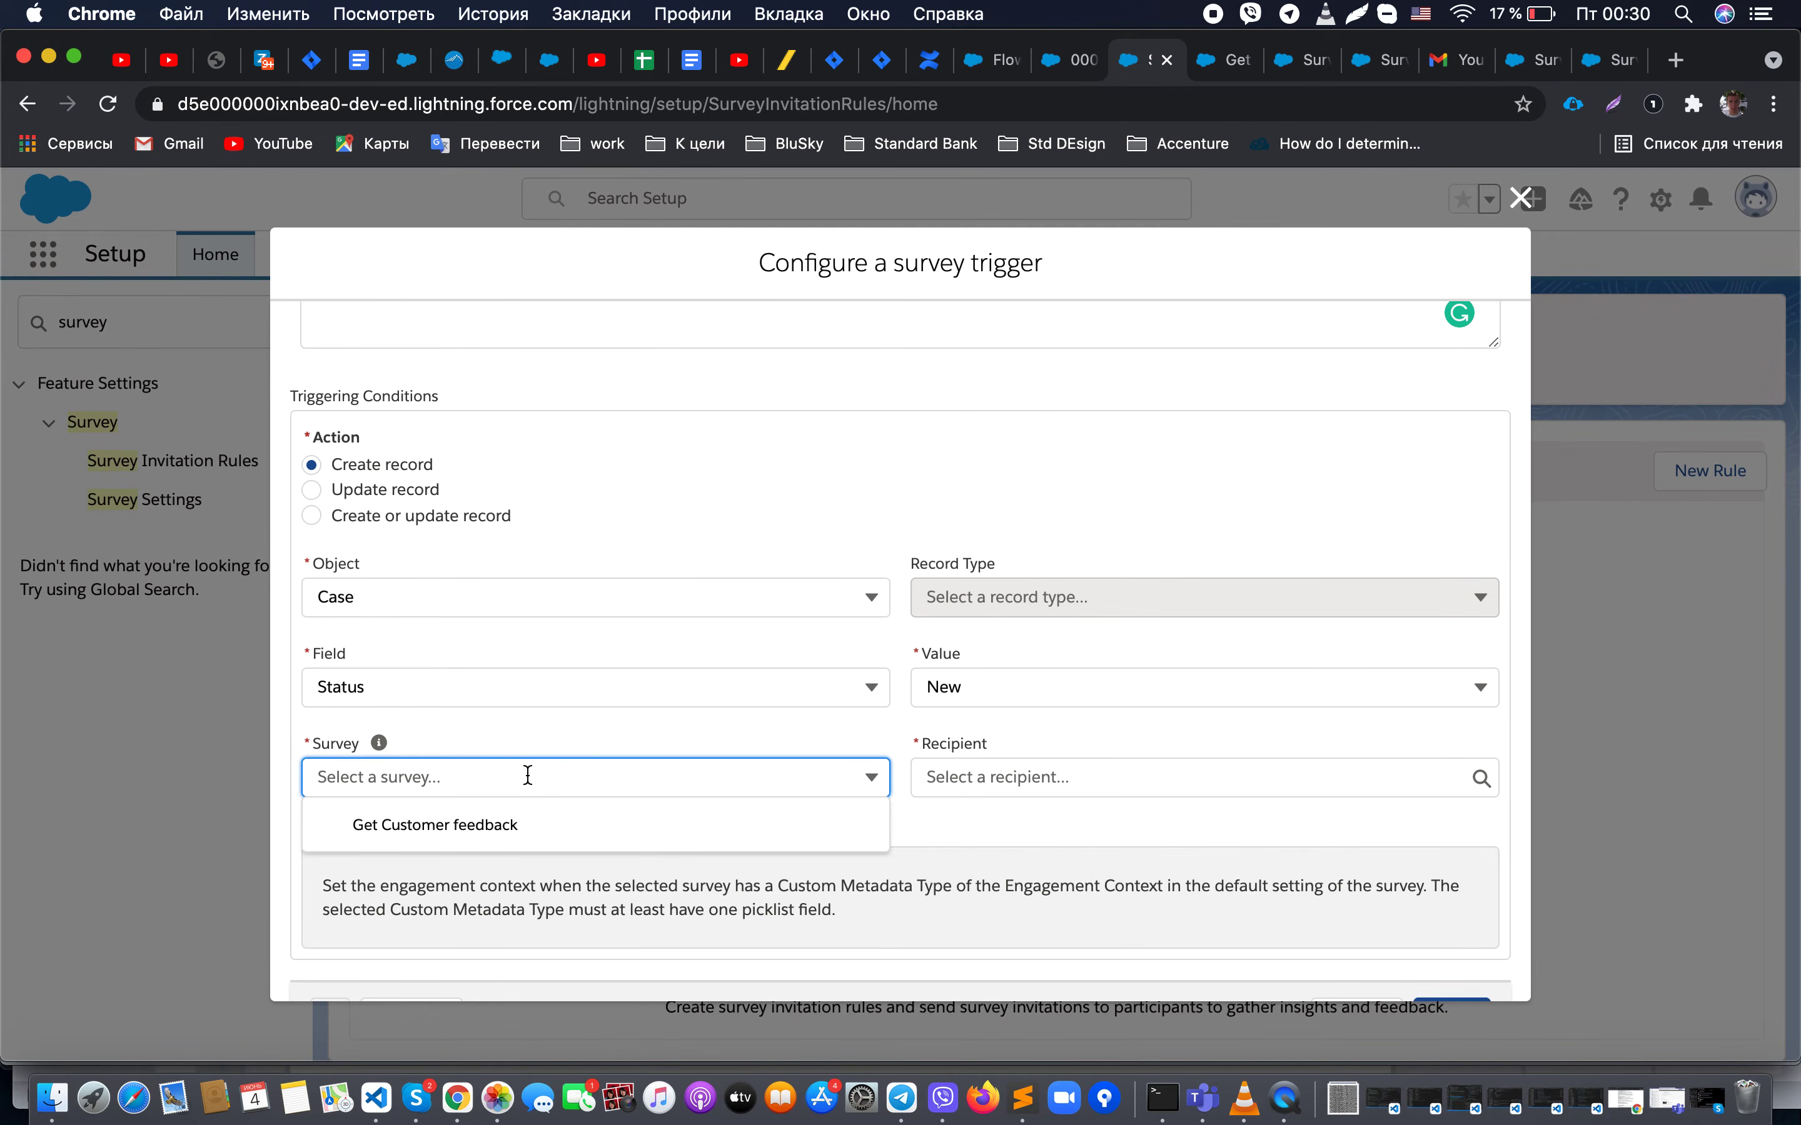
mouse_move(380, 747)
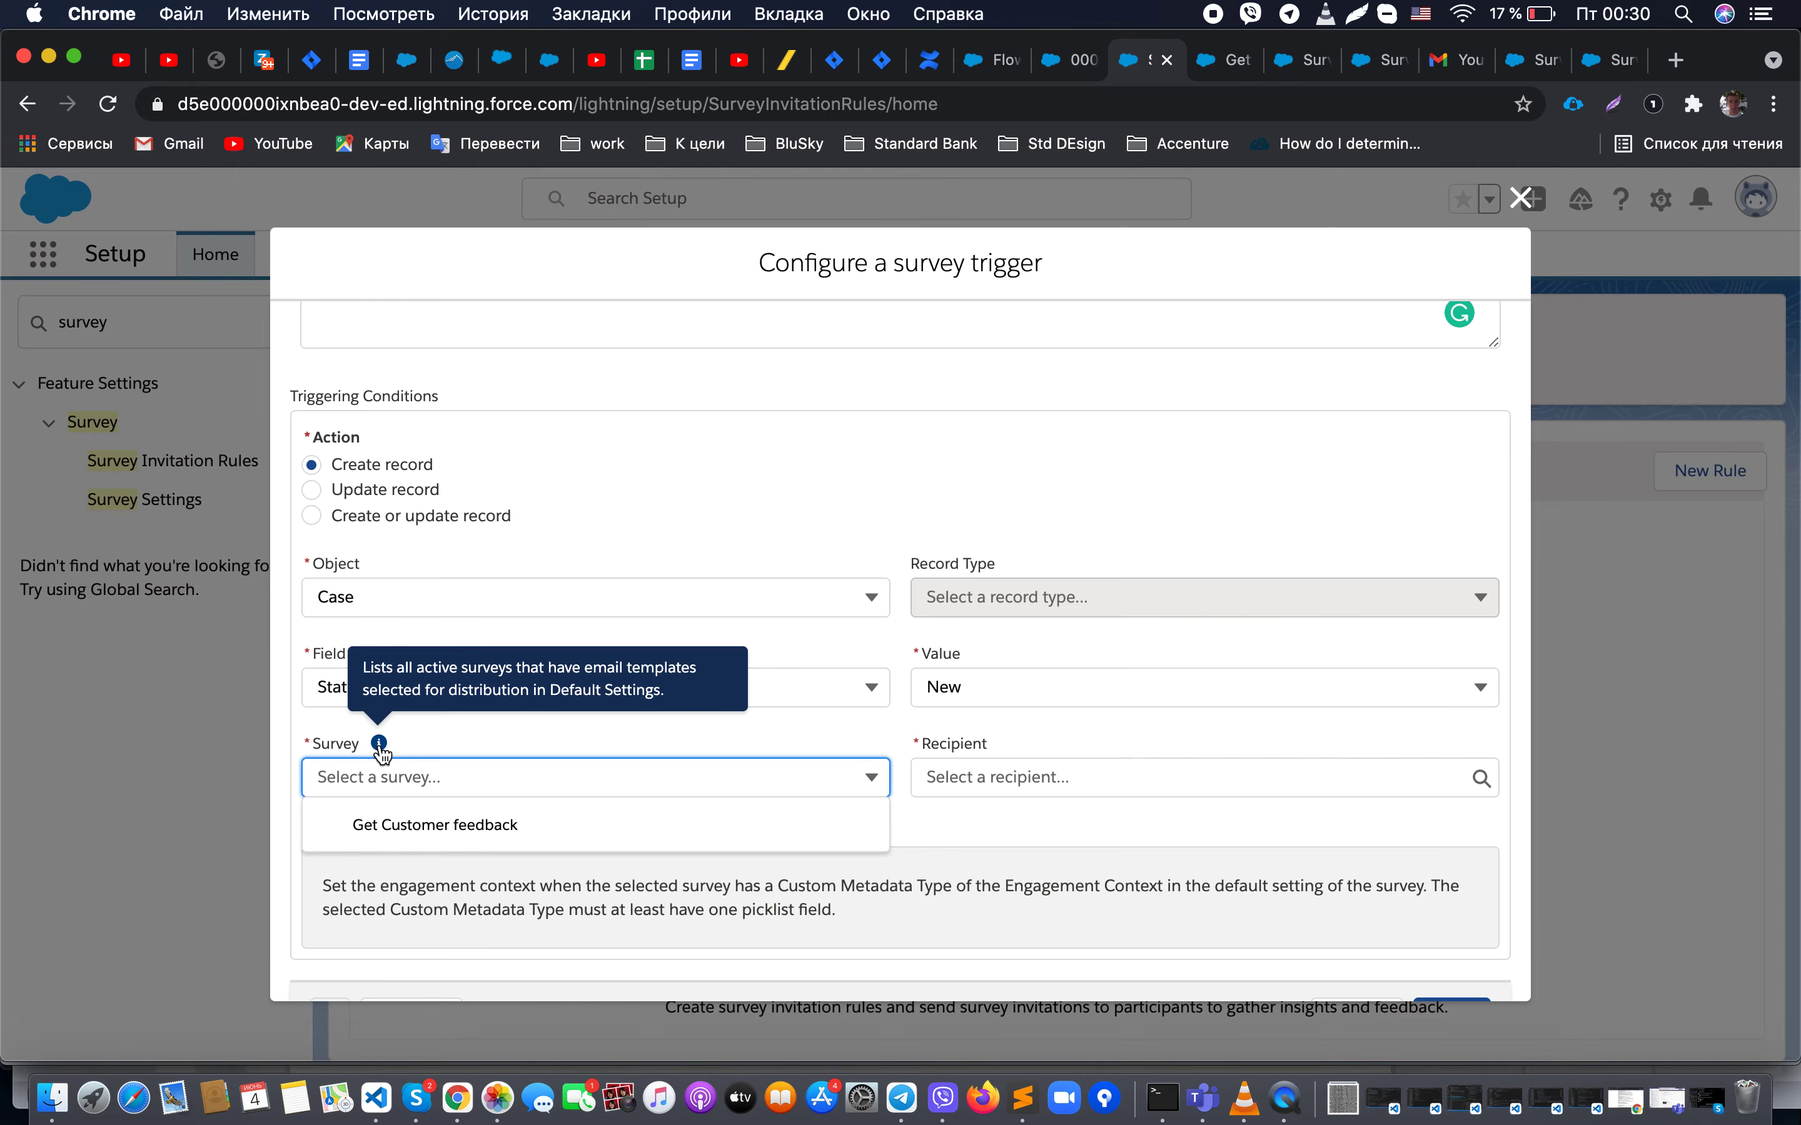
left_click(434, 825)
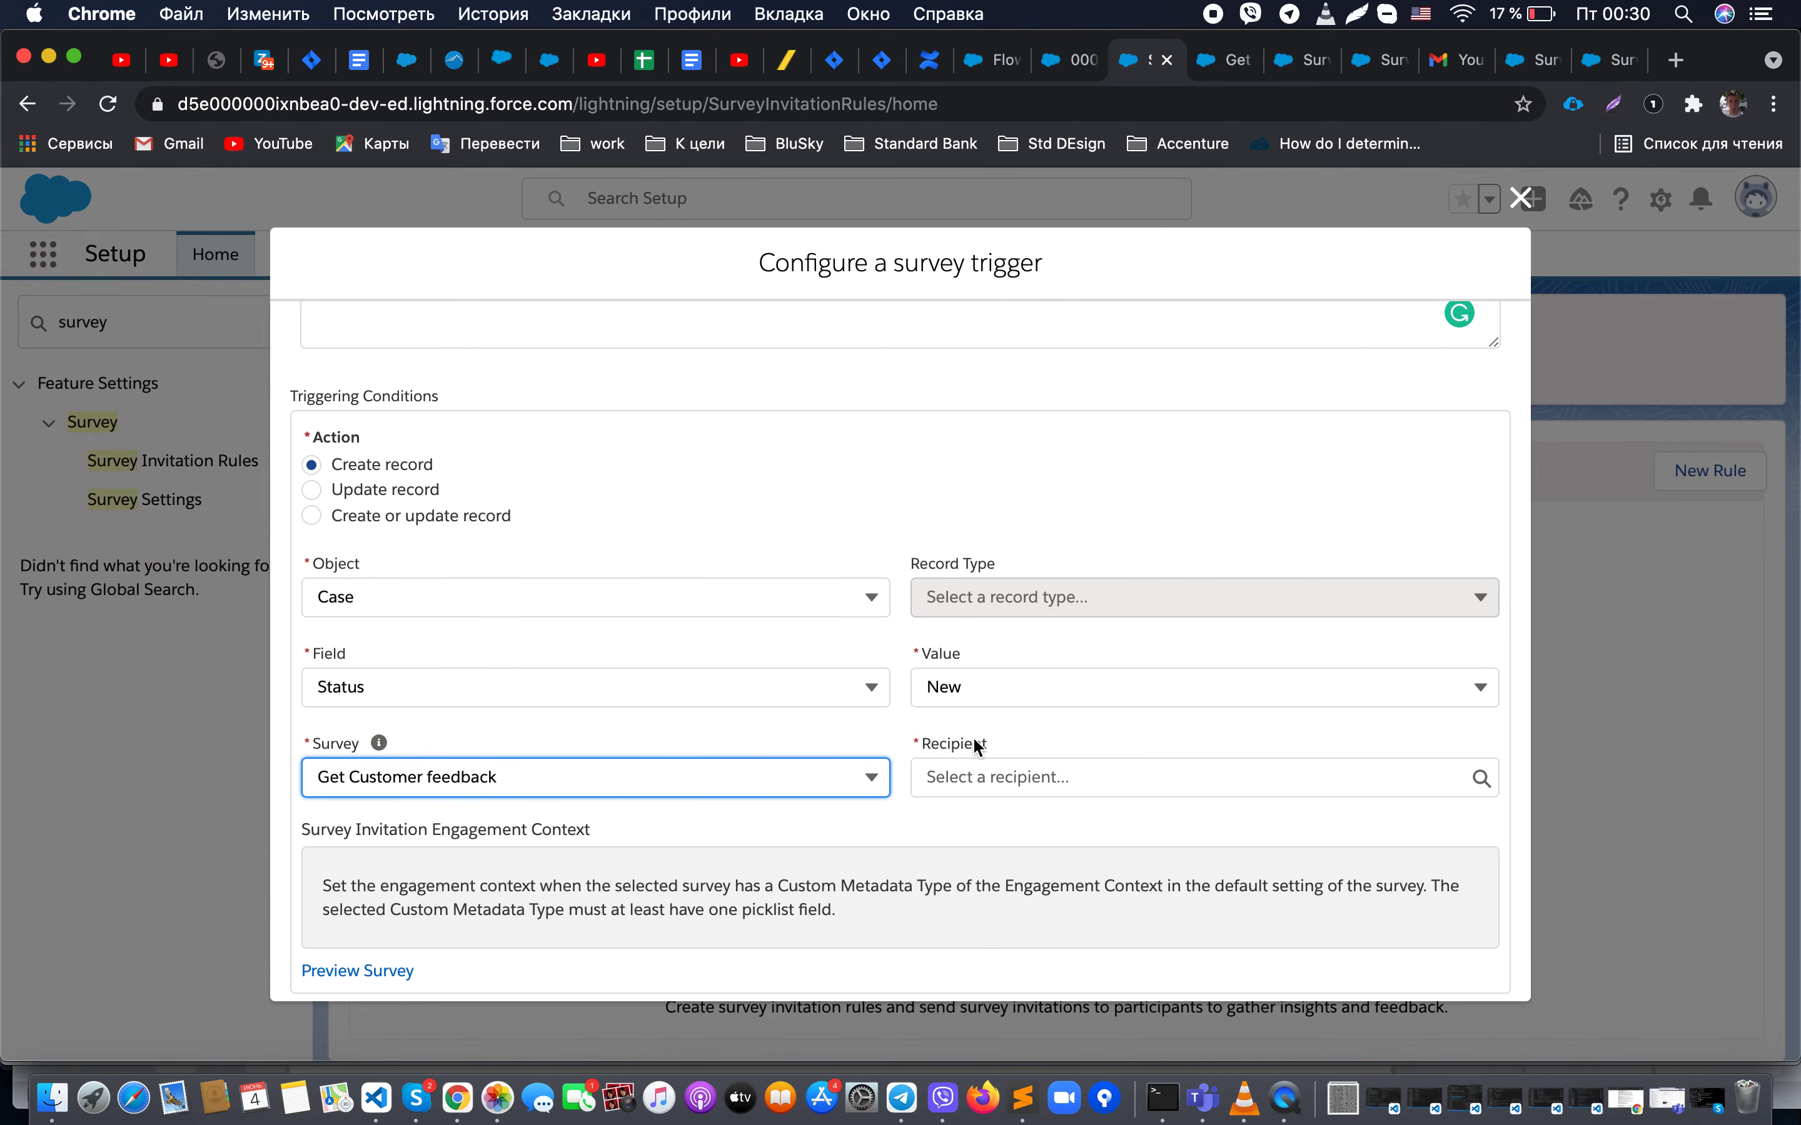
left_click(1008, 781)
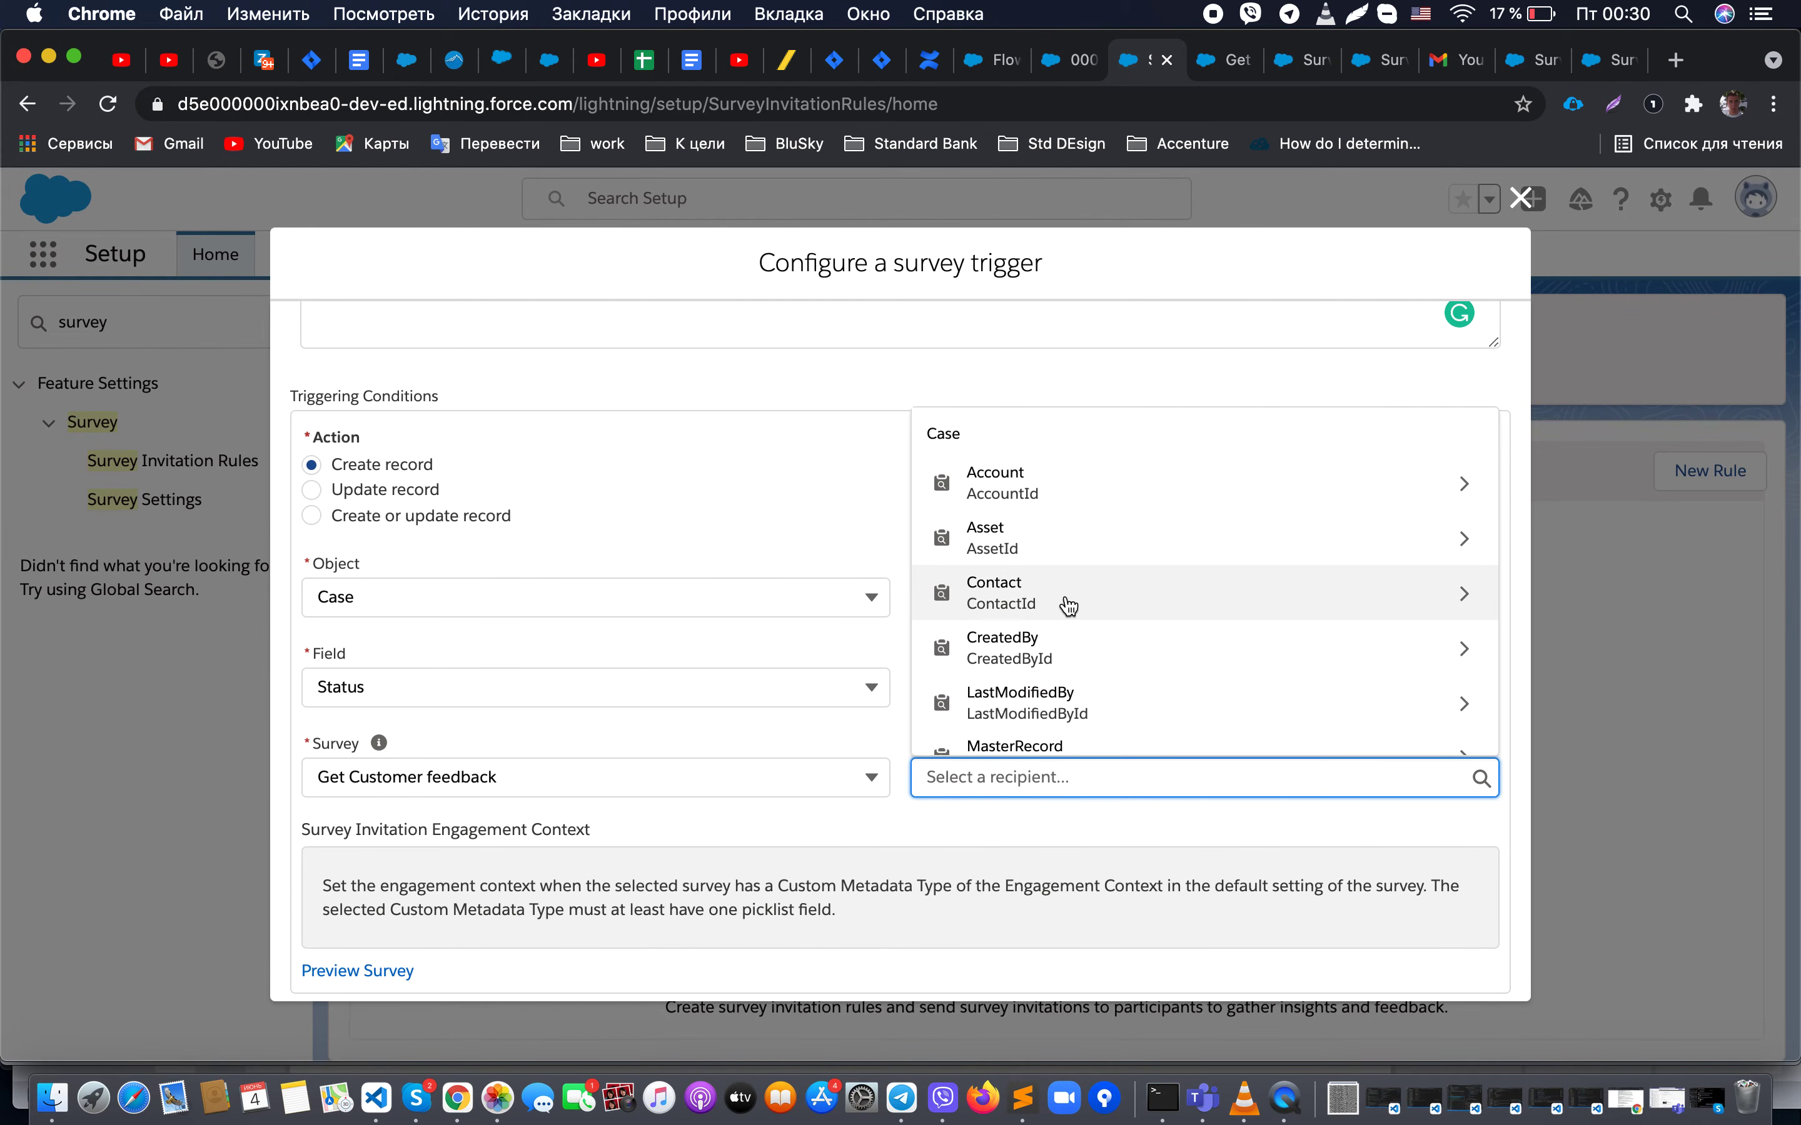
scroll(1069, 607, "down", 2)
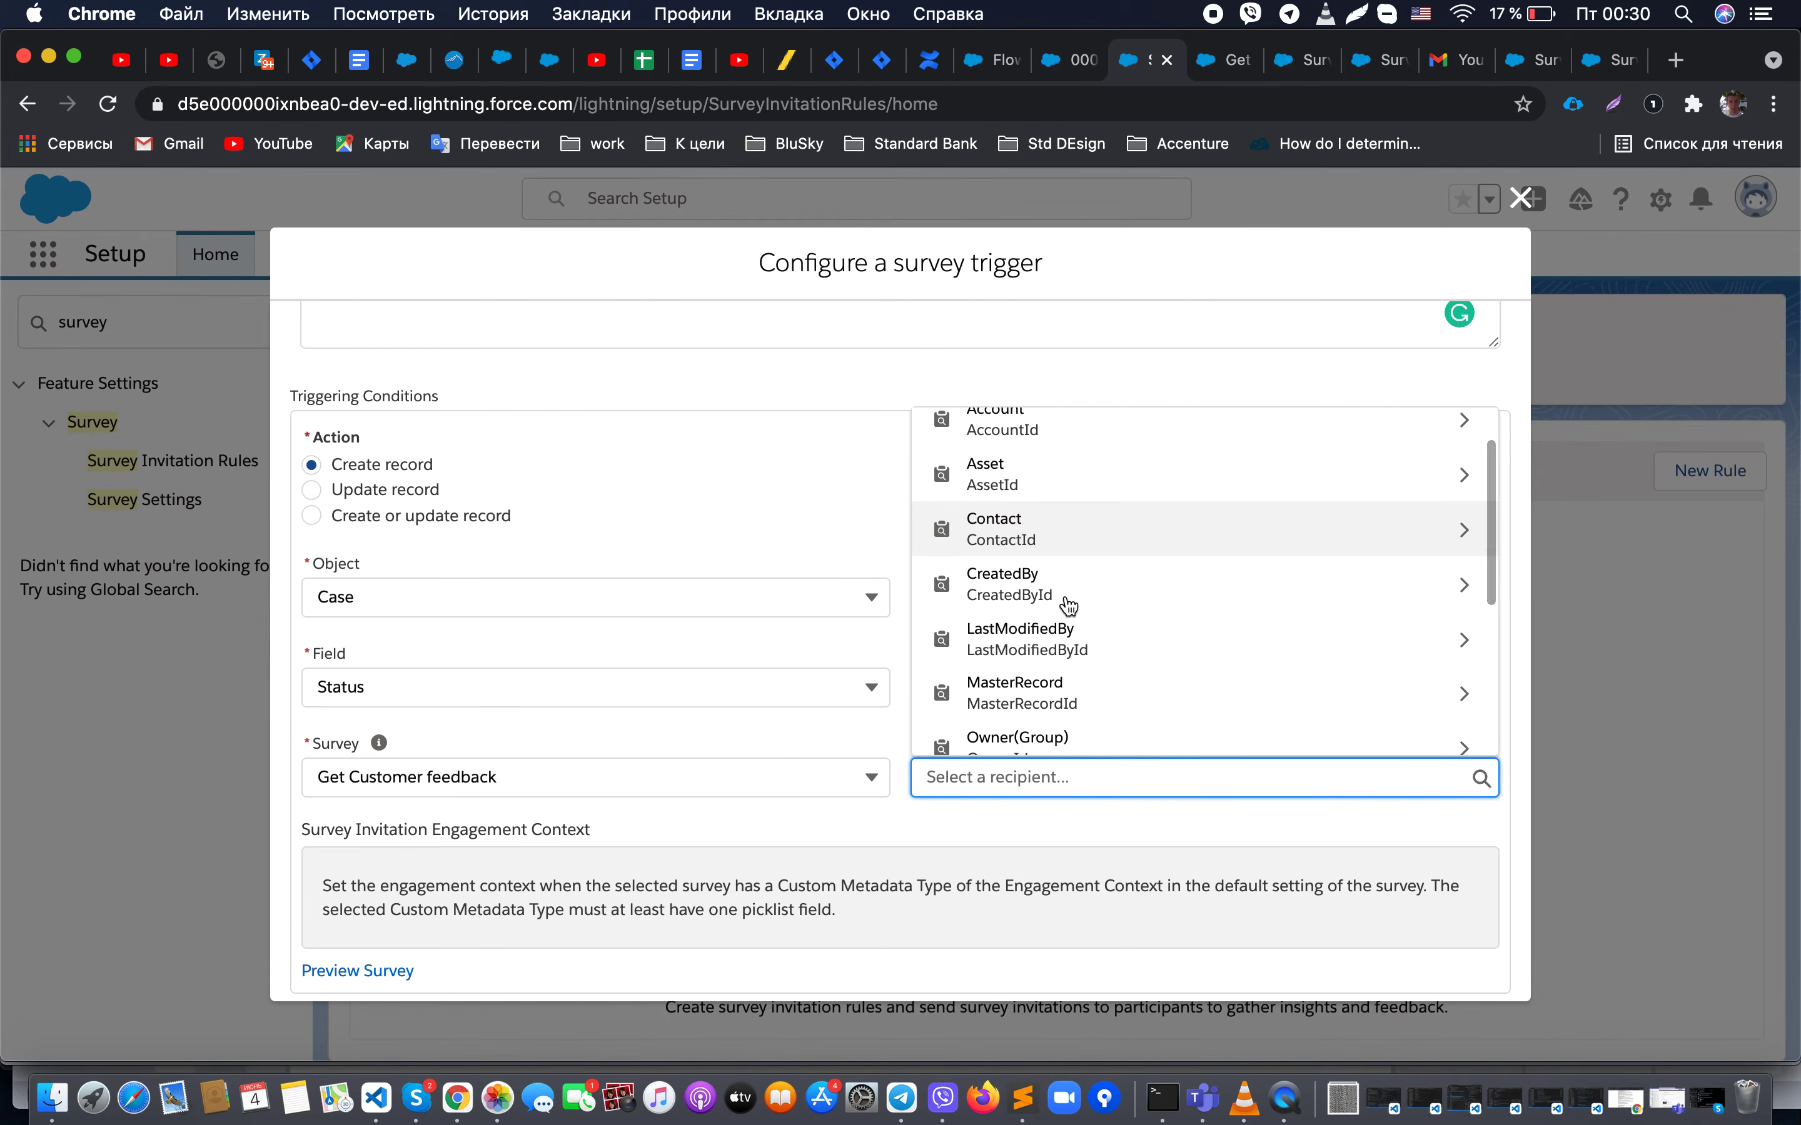
left_click(1069, 604)
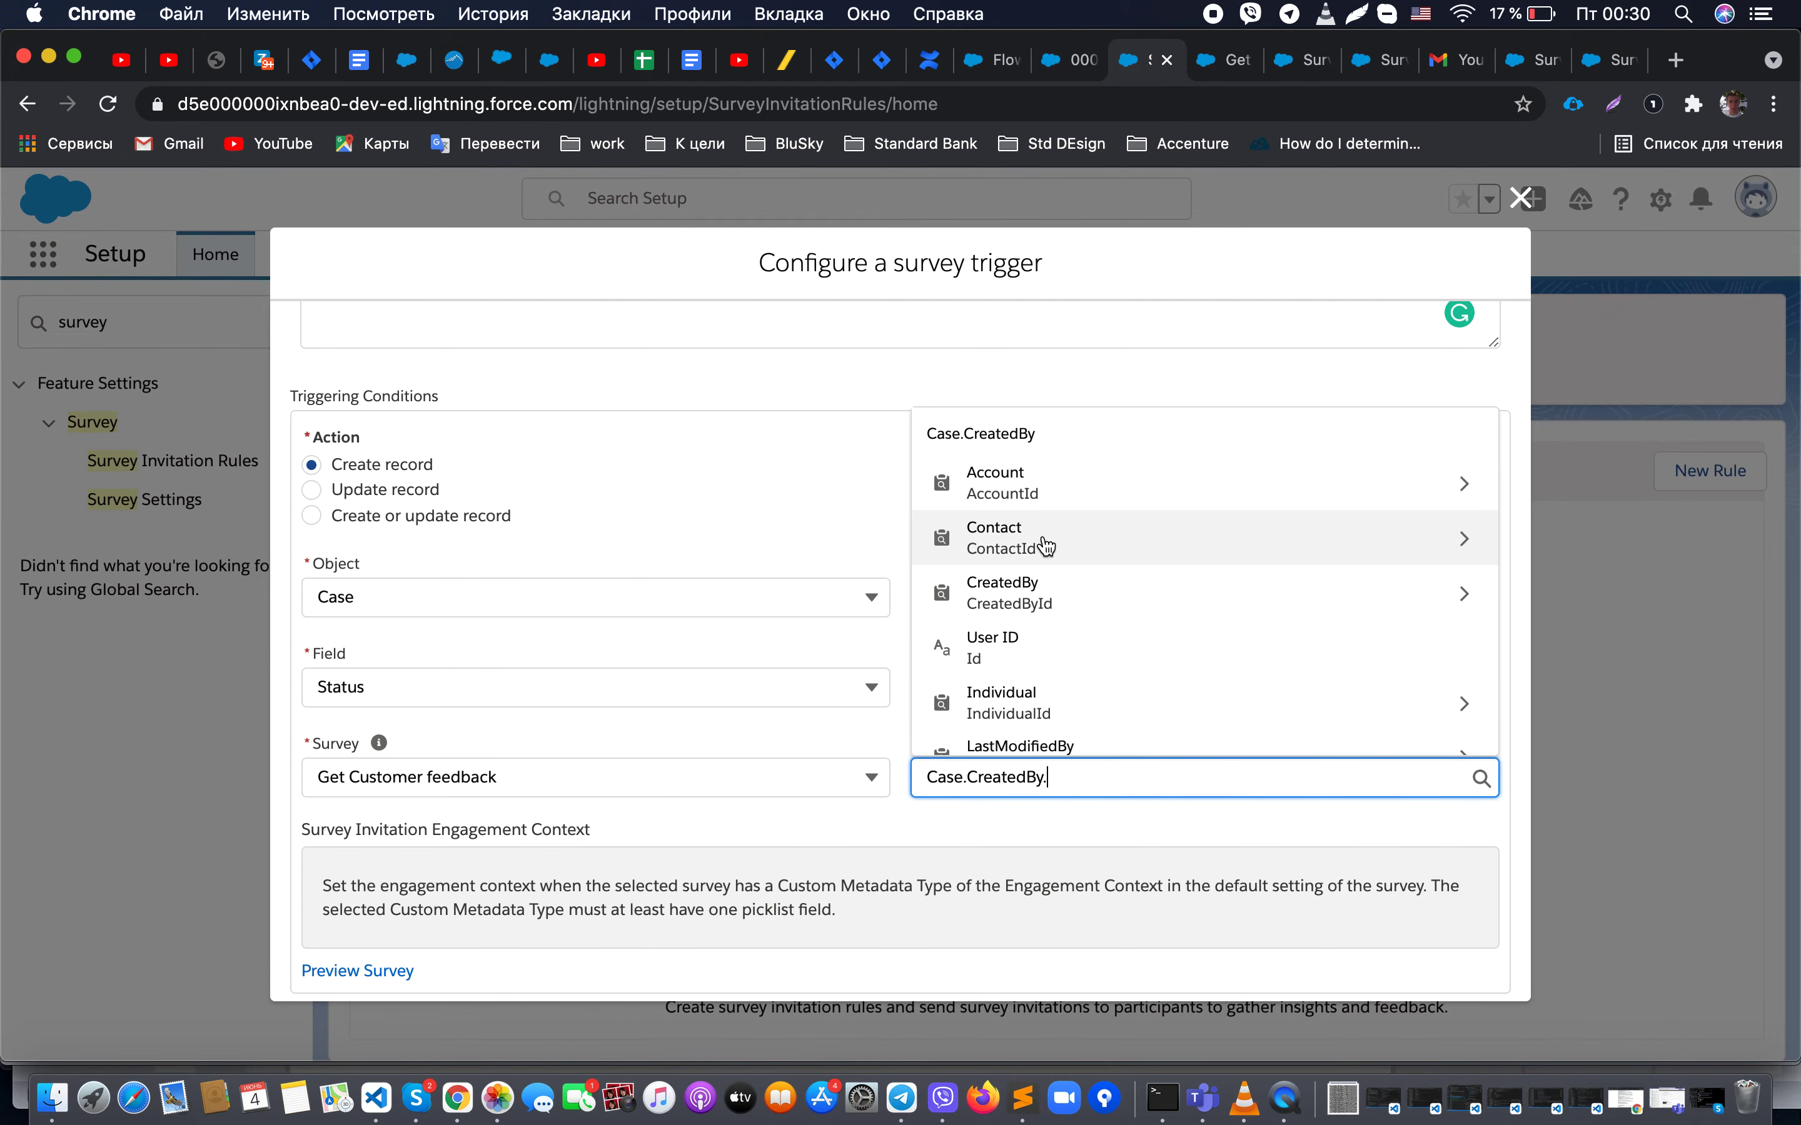
left_click(1064, 532)
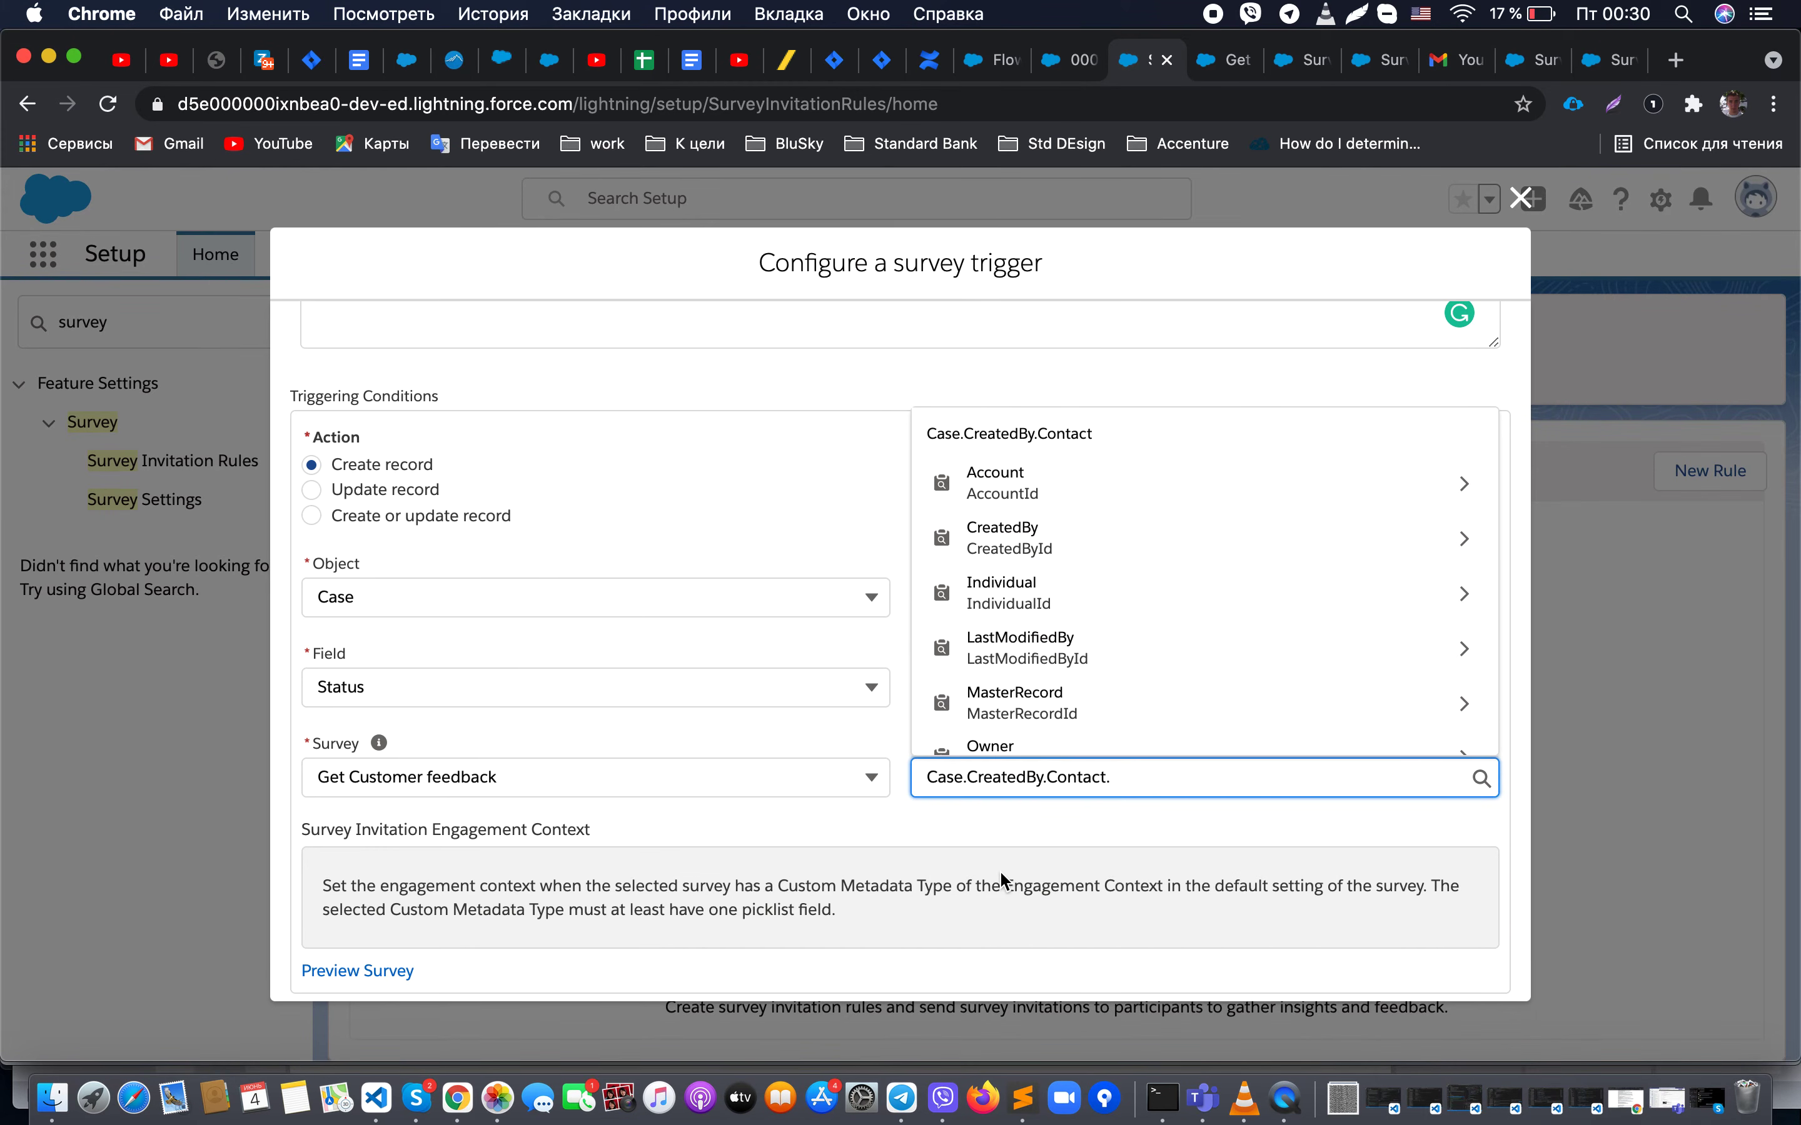
scroll(1060, 637, "down", 2)
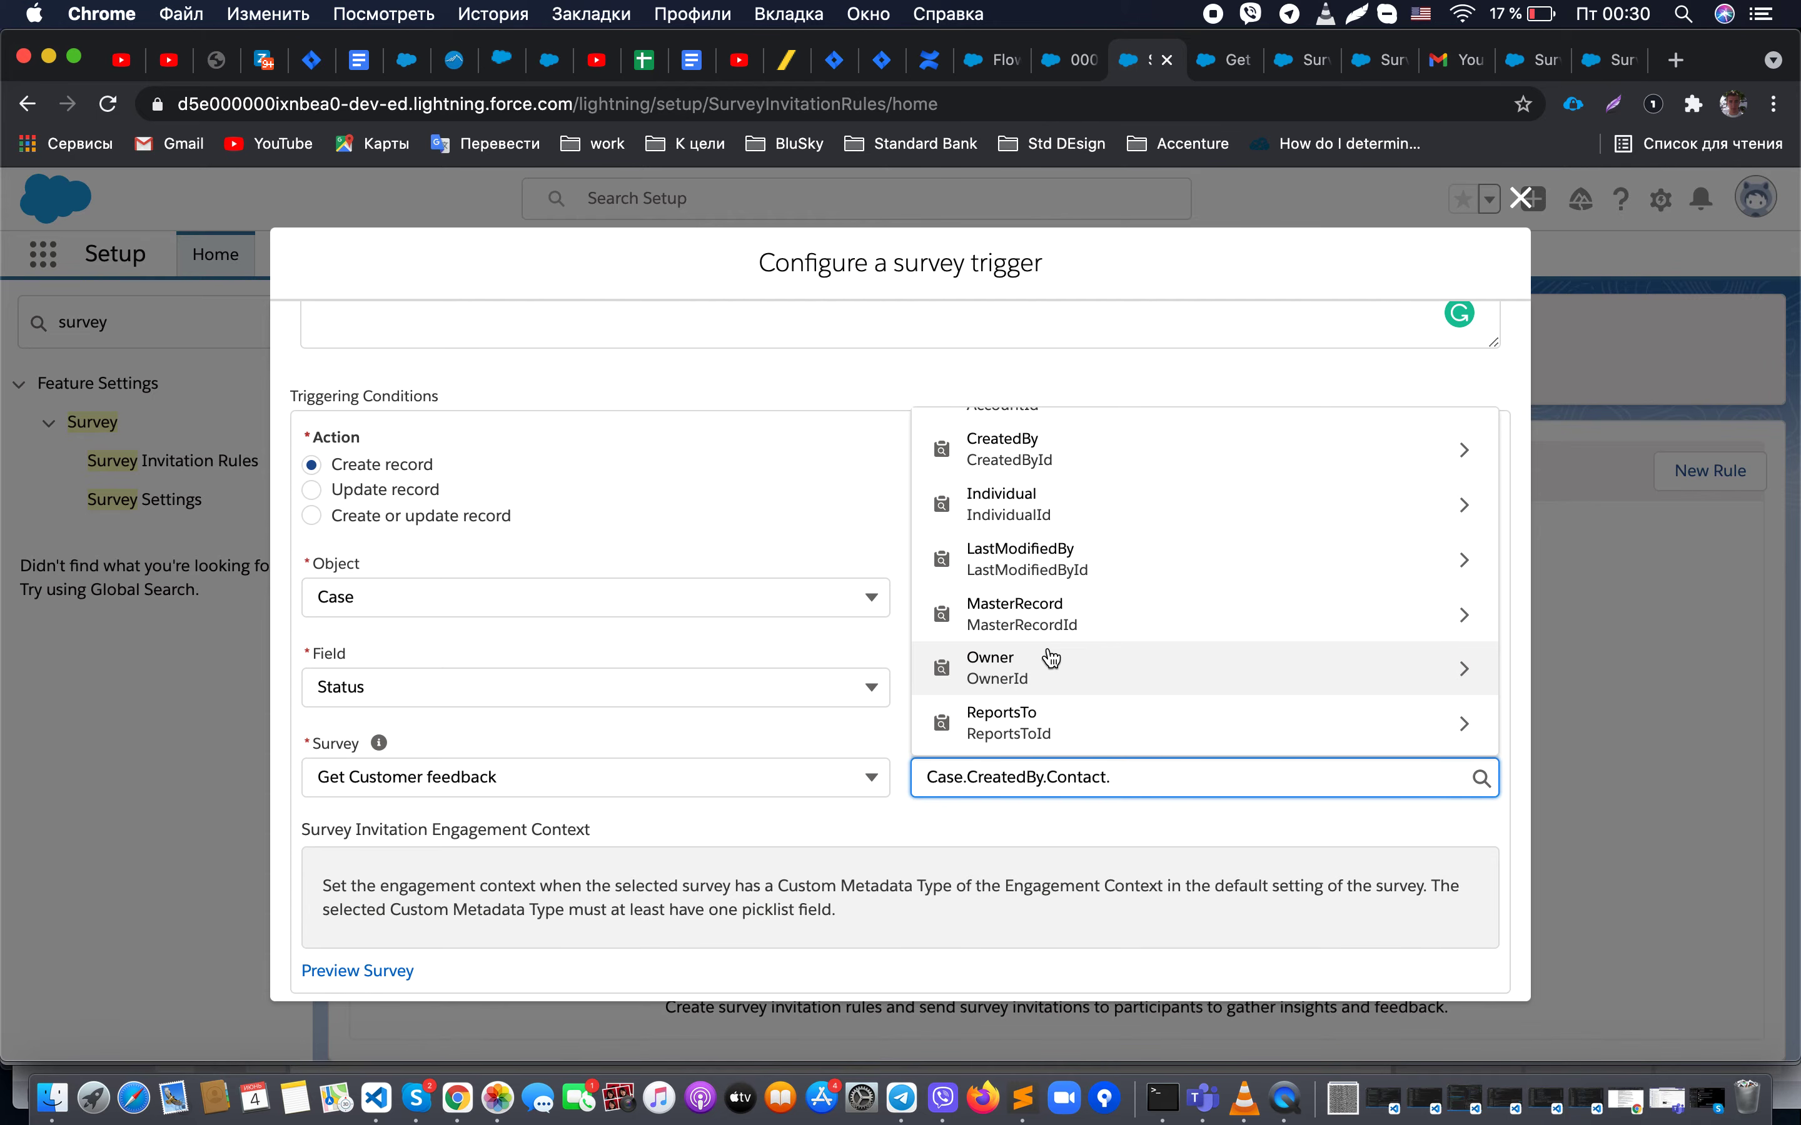
scroll(1051, 659, "up", 3)
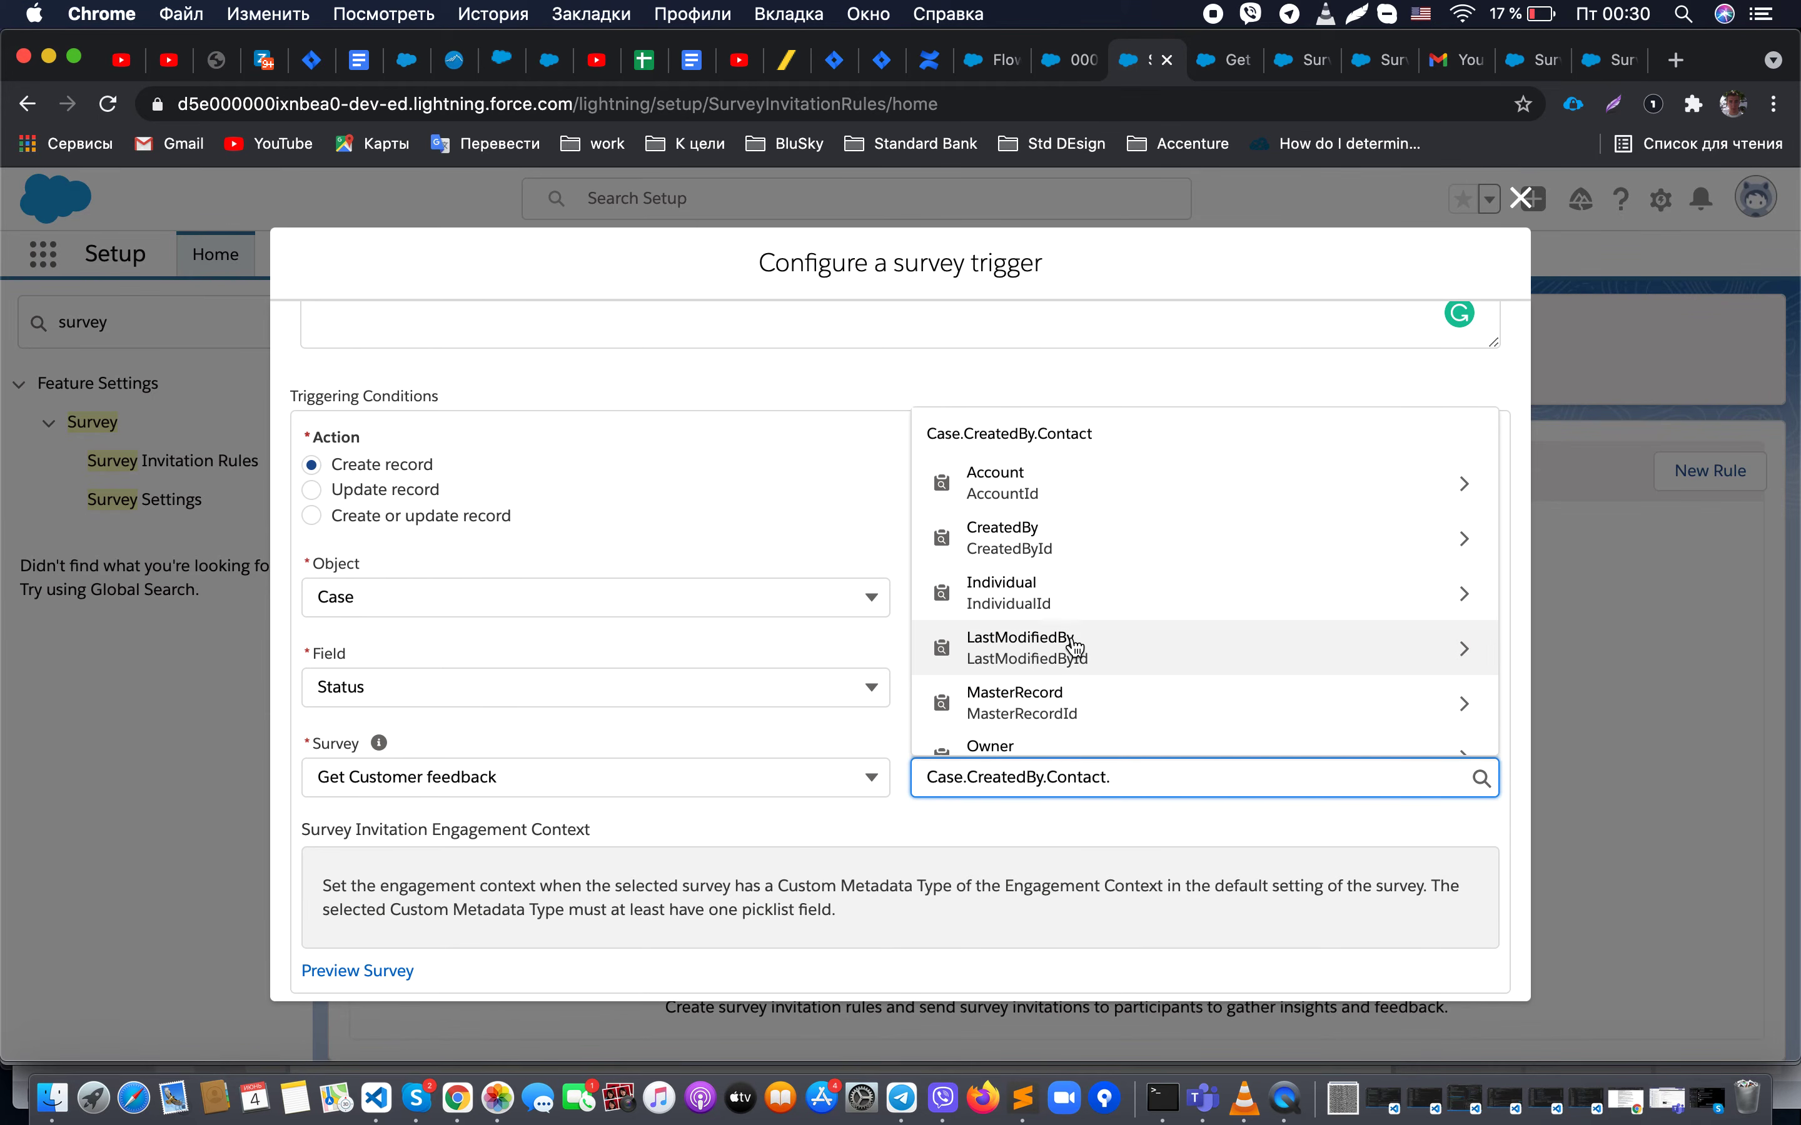
key("BackSpace")
key("BackSpace")
key("BackSpace")
key("BackSpace")
key("BackSpace")
key("BackSpace")
key("BackSpace")
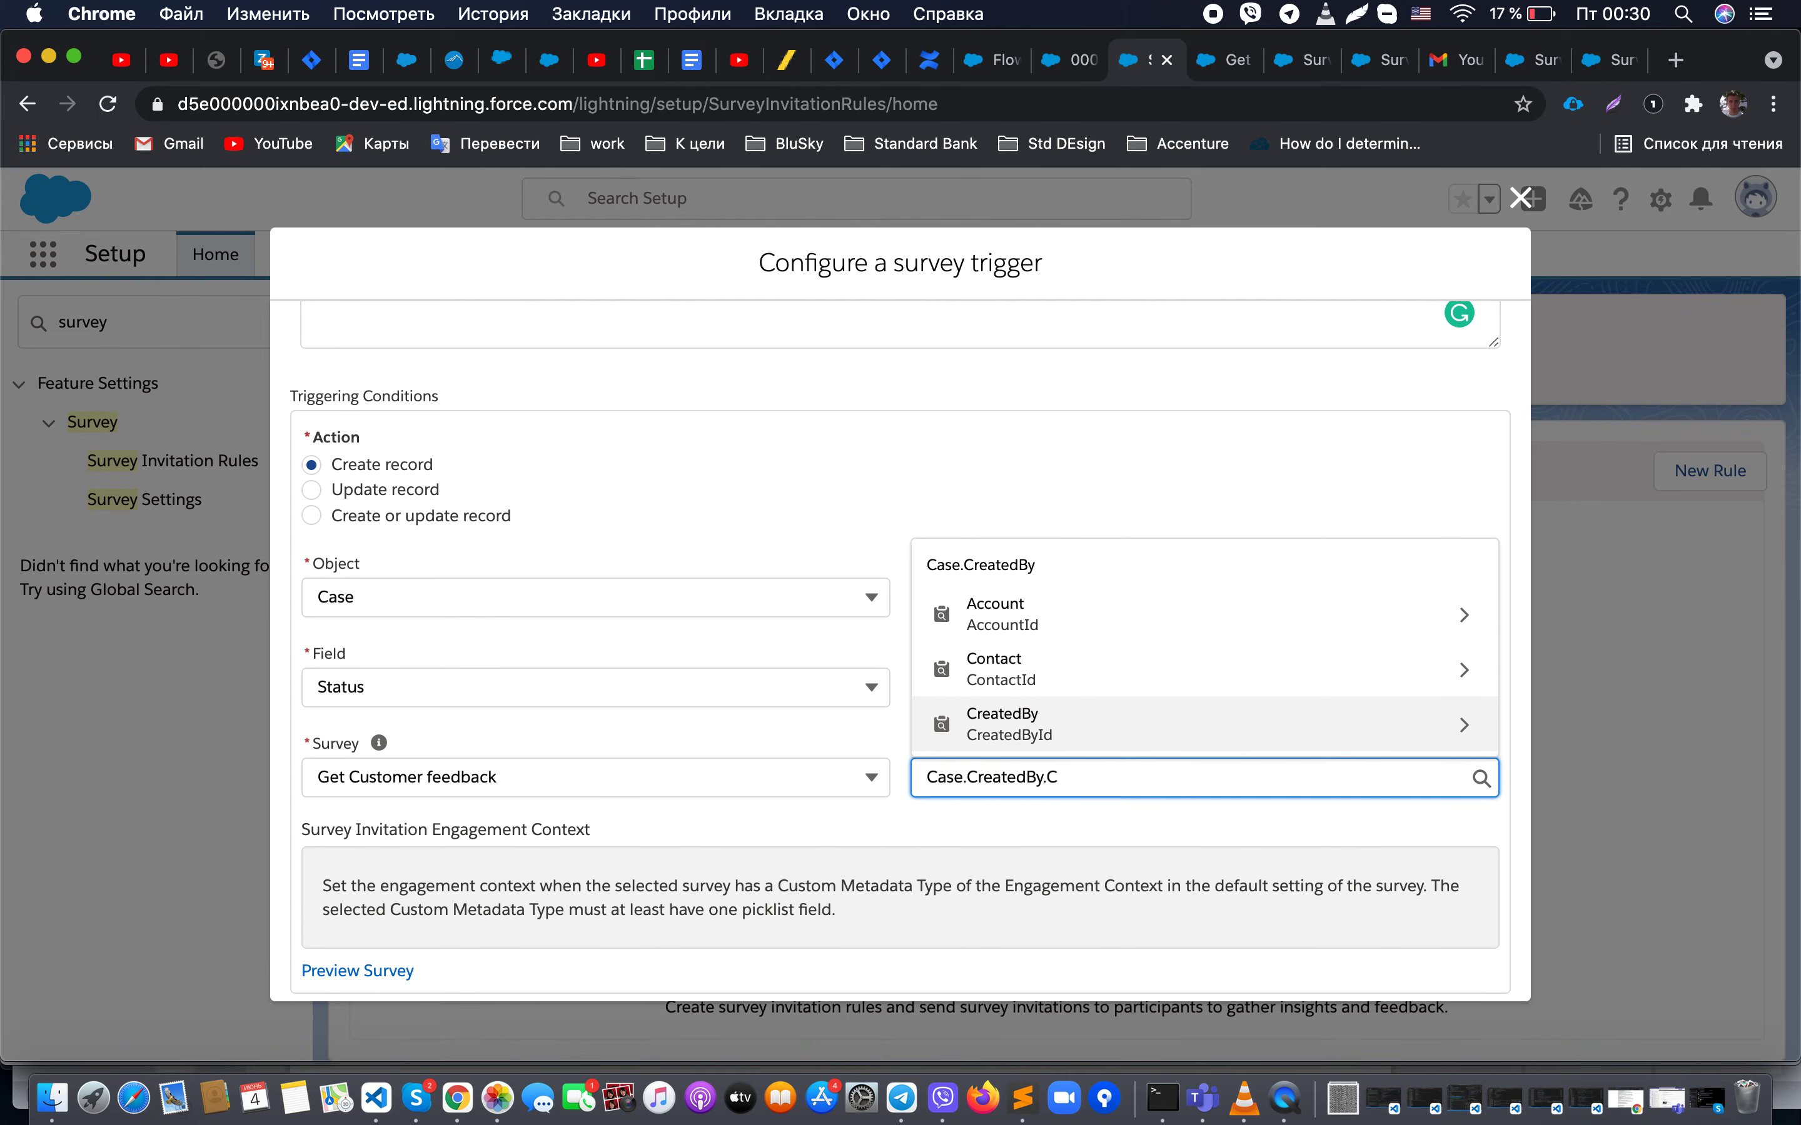
key("BackSpace")
key("BackSpace")
key("BackSpace")
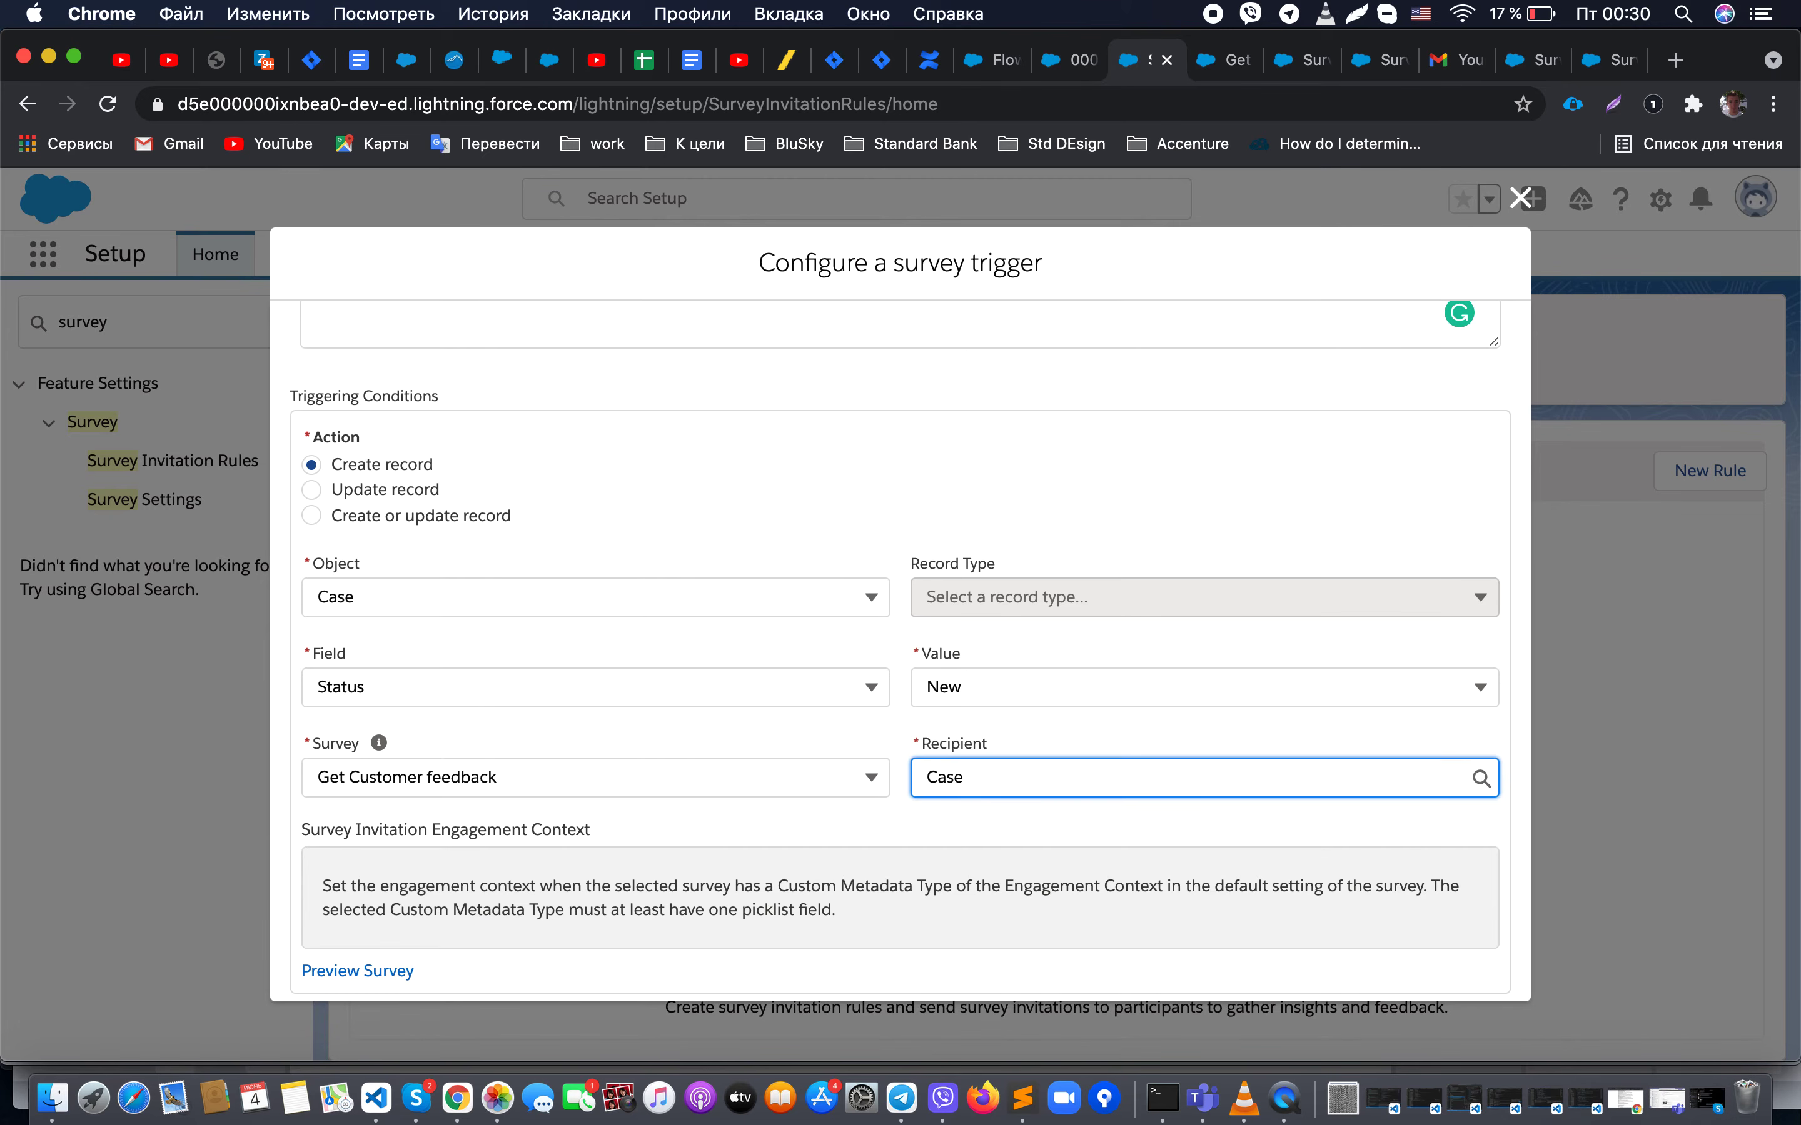
Step: Set the rule's recipient to Case.Contact.Owner.Id by choosing the case contact, its owner and the User ID
type(".")
left_click(1127, 612)
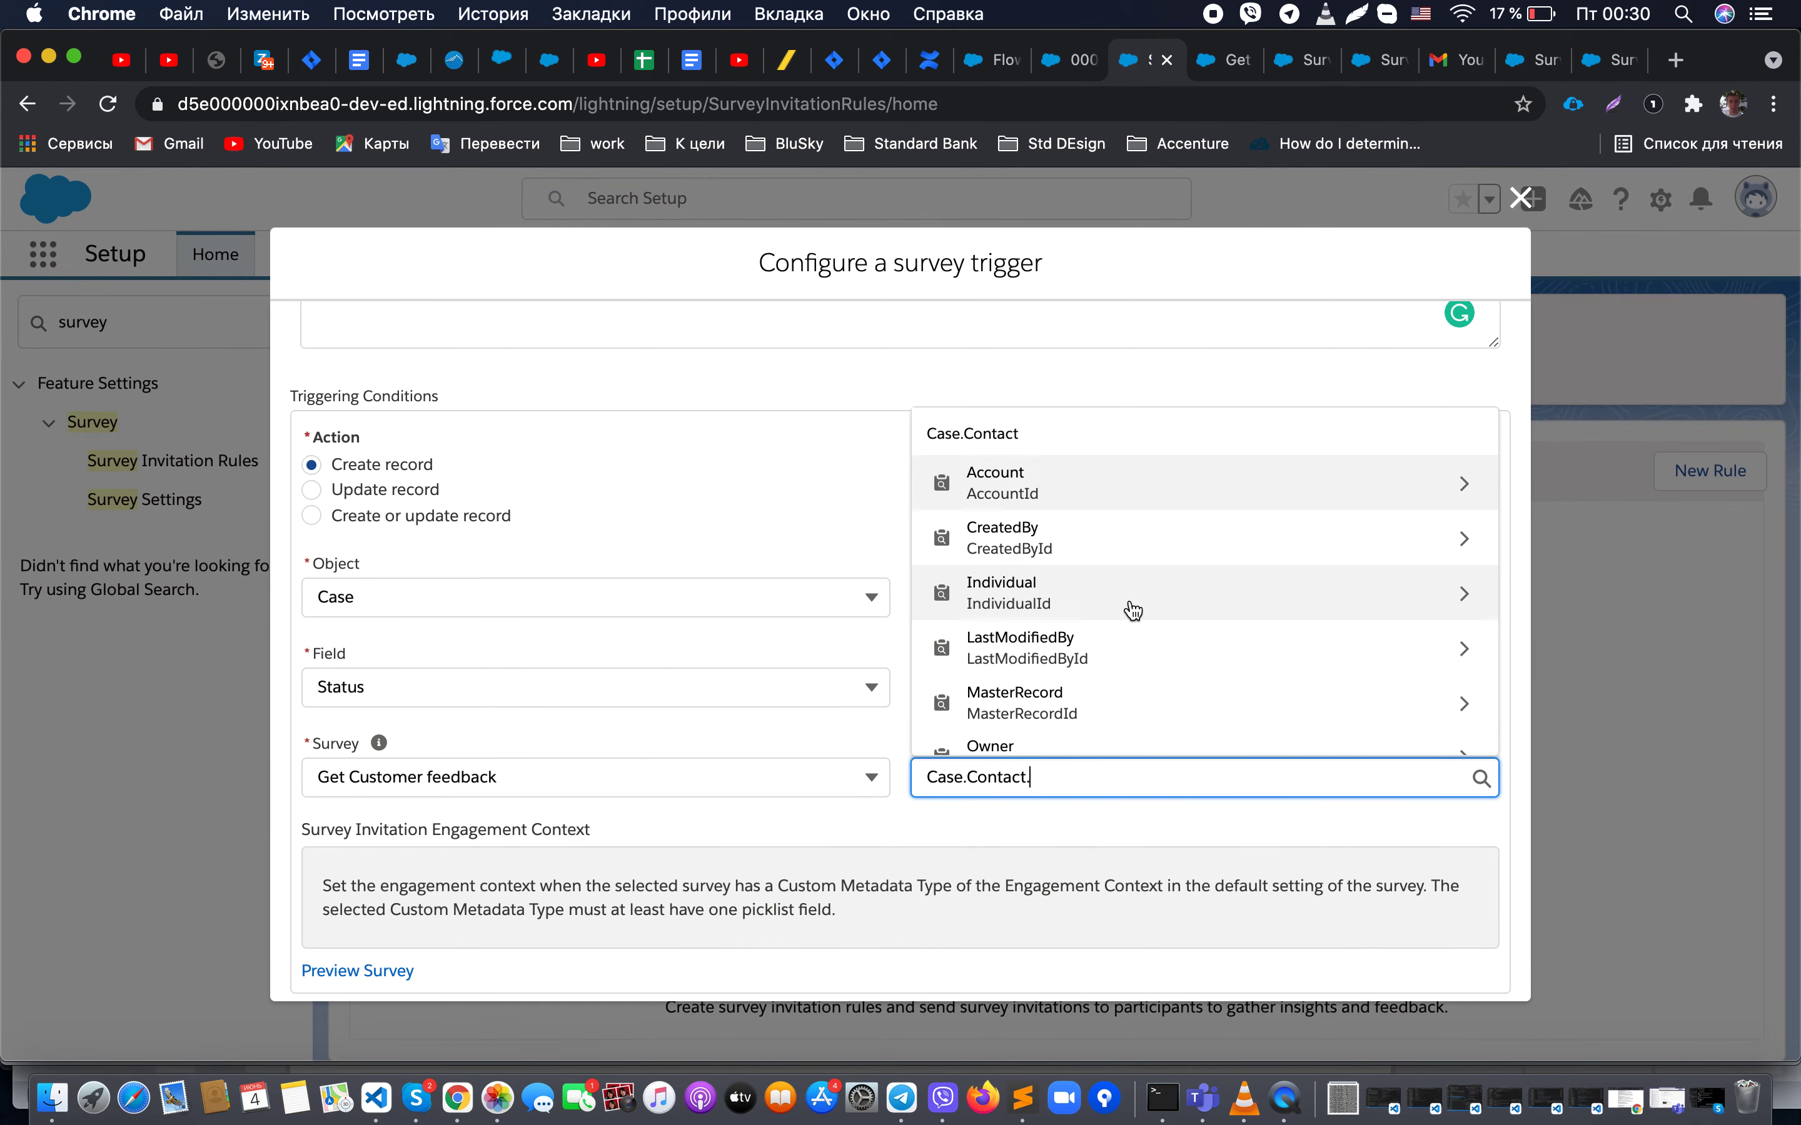
type("E")
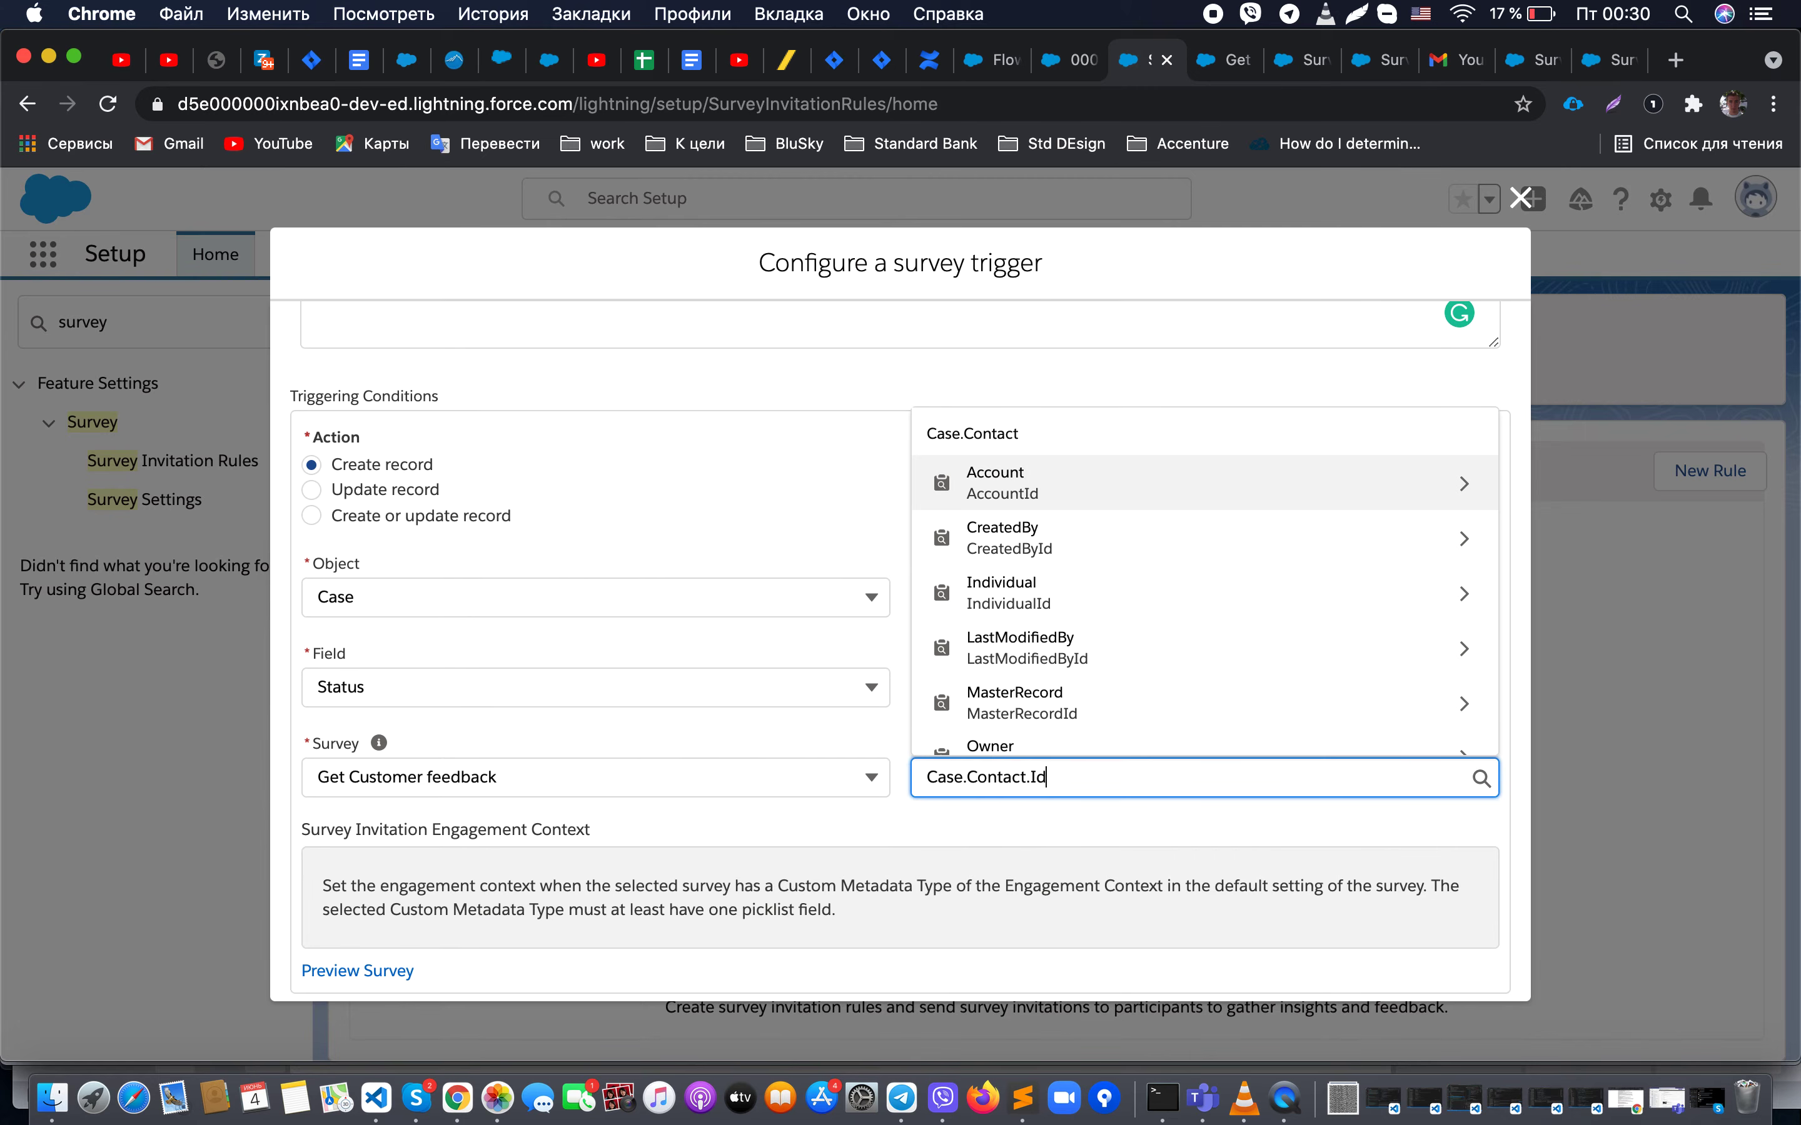
type("mail")
key("BackSpace")
key("BackSpace")
key("BackSpace")
key("BackSpace")
key("BackSpace")
type("Id")
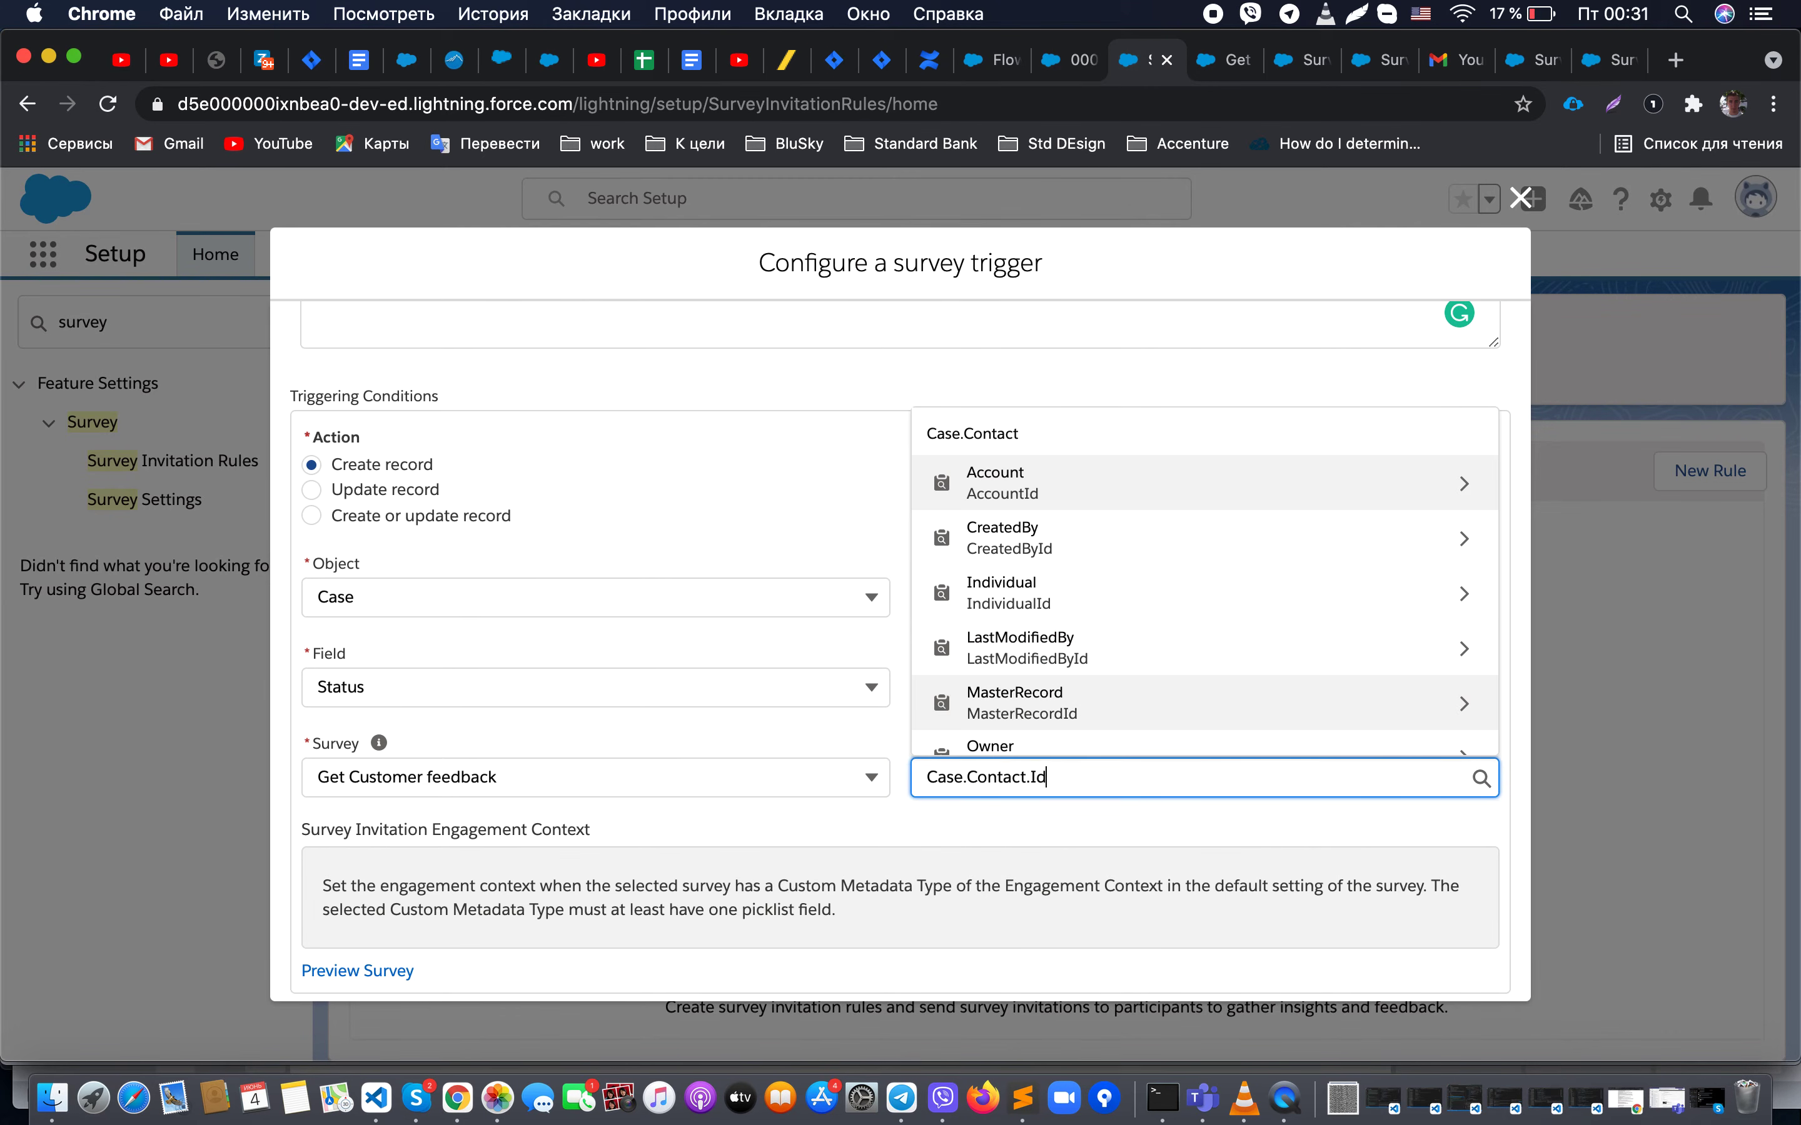
scroll(1108, 579, "down", 2)
left_click(1048, 665)
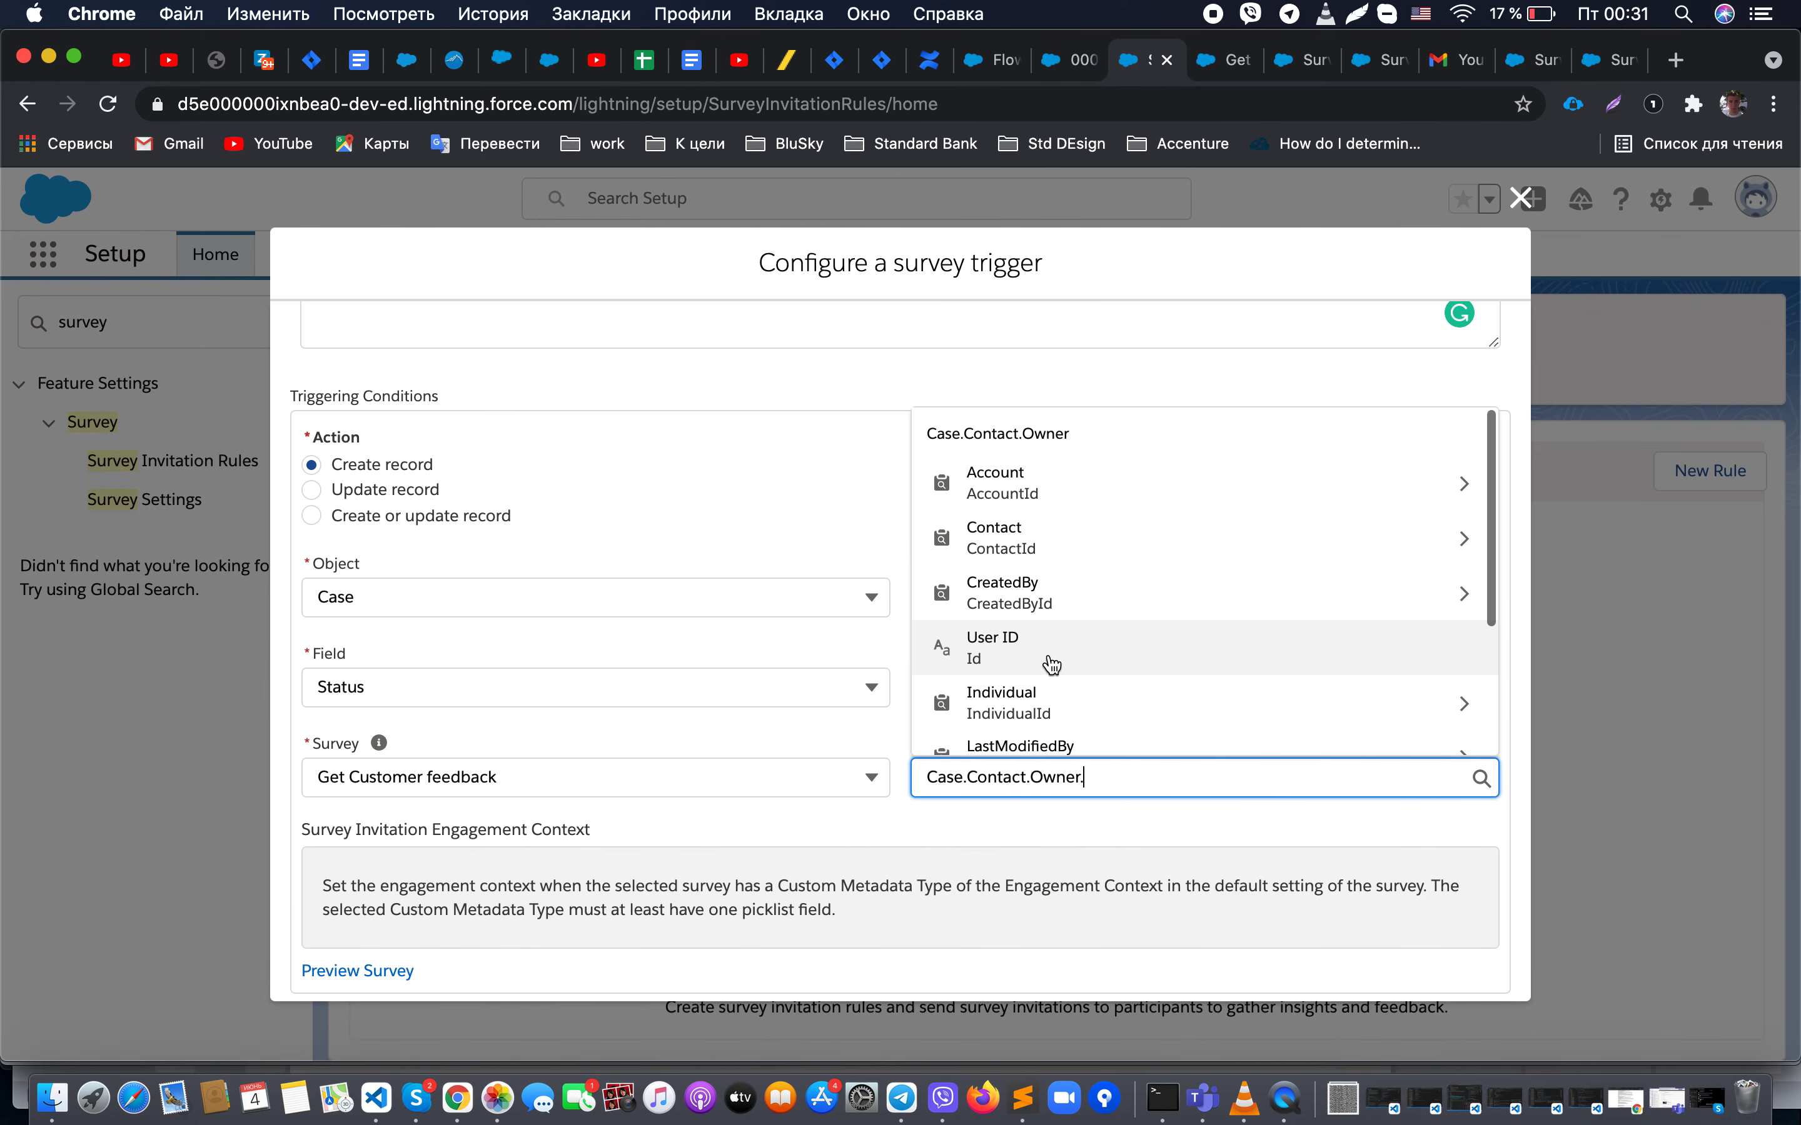
type(".")
left_click(1013, 645)
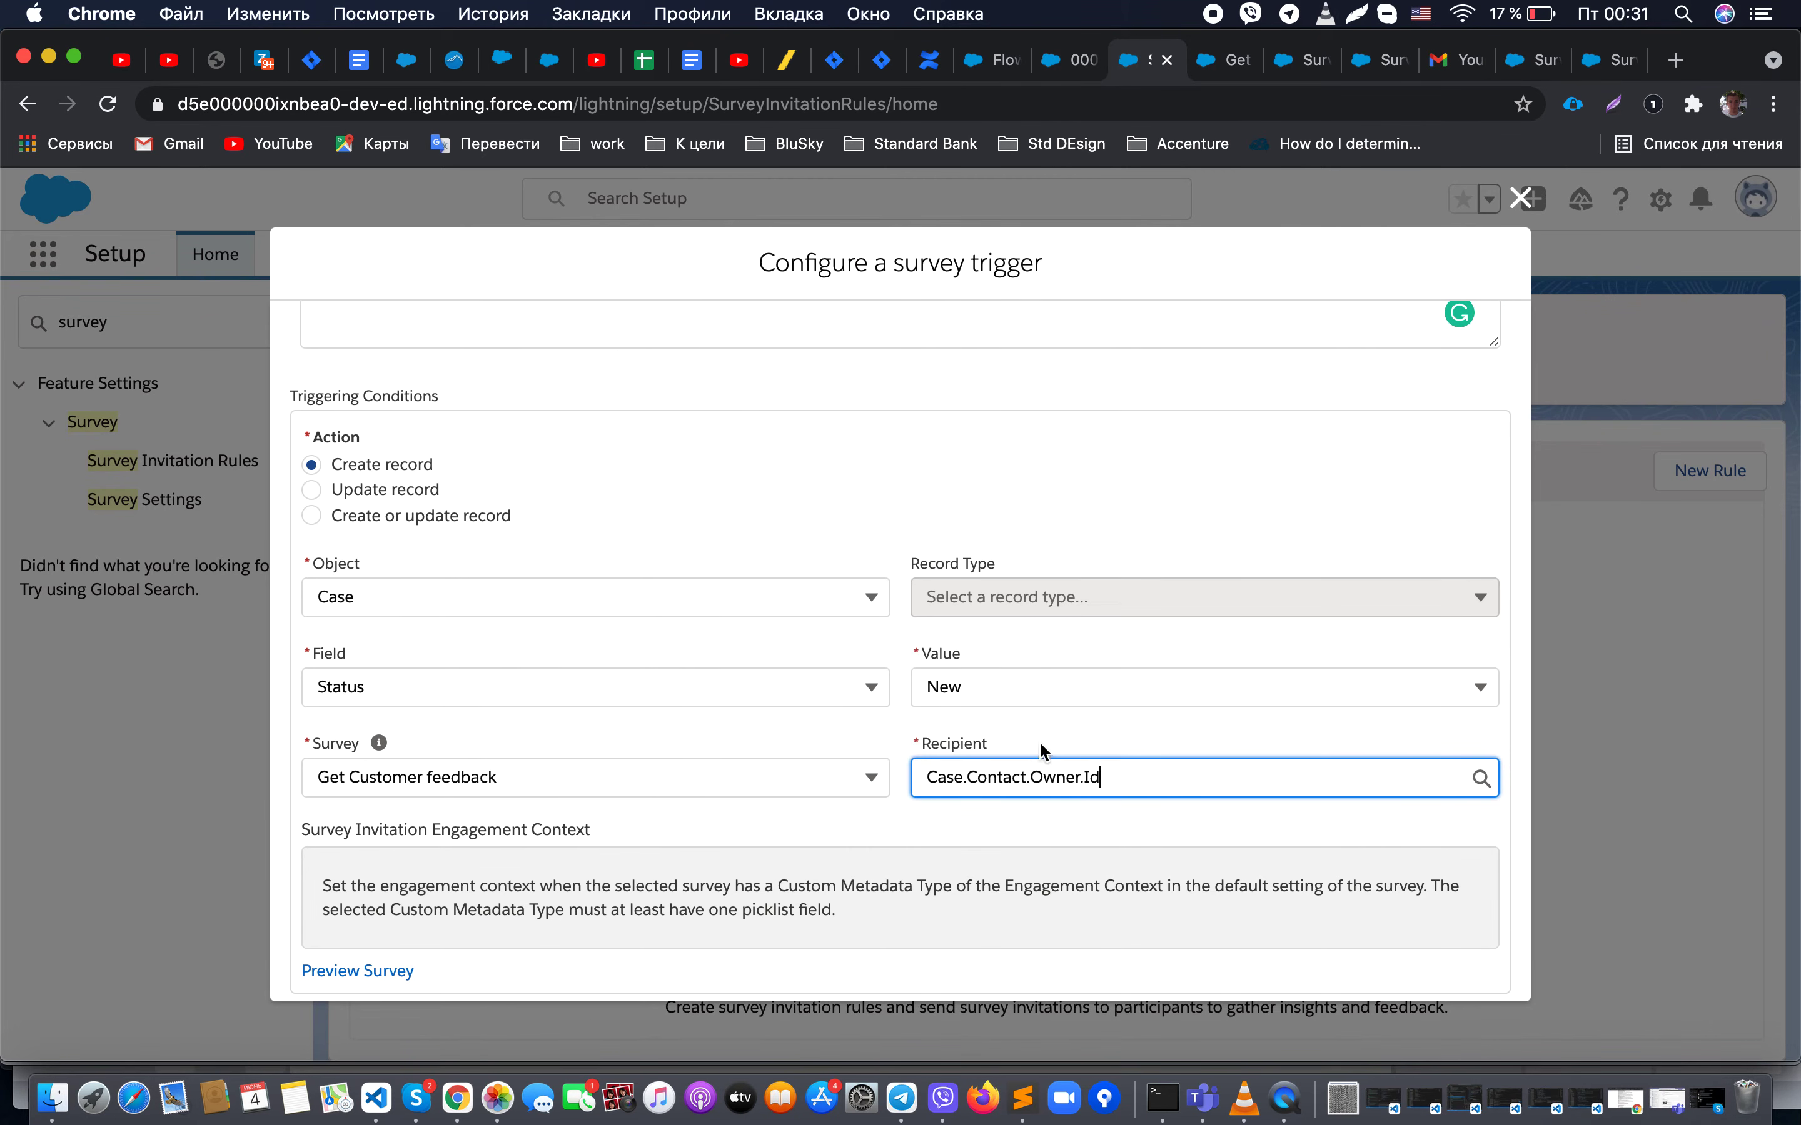
Step: Preview the survey selected in the rule, return to the trigger configuration, then save and close the rule
scroll(856, 833, "down", 3)
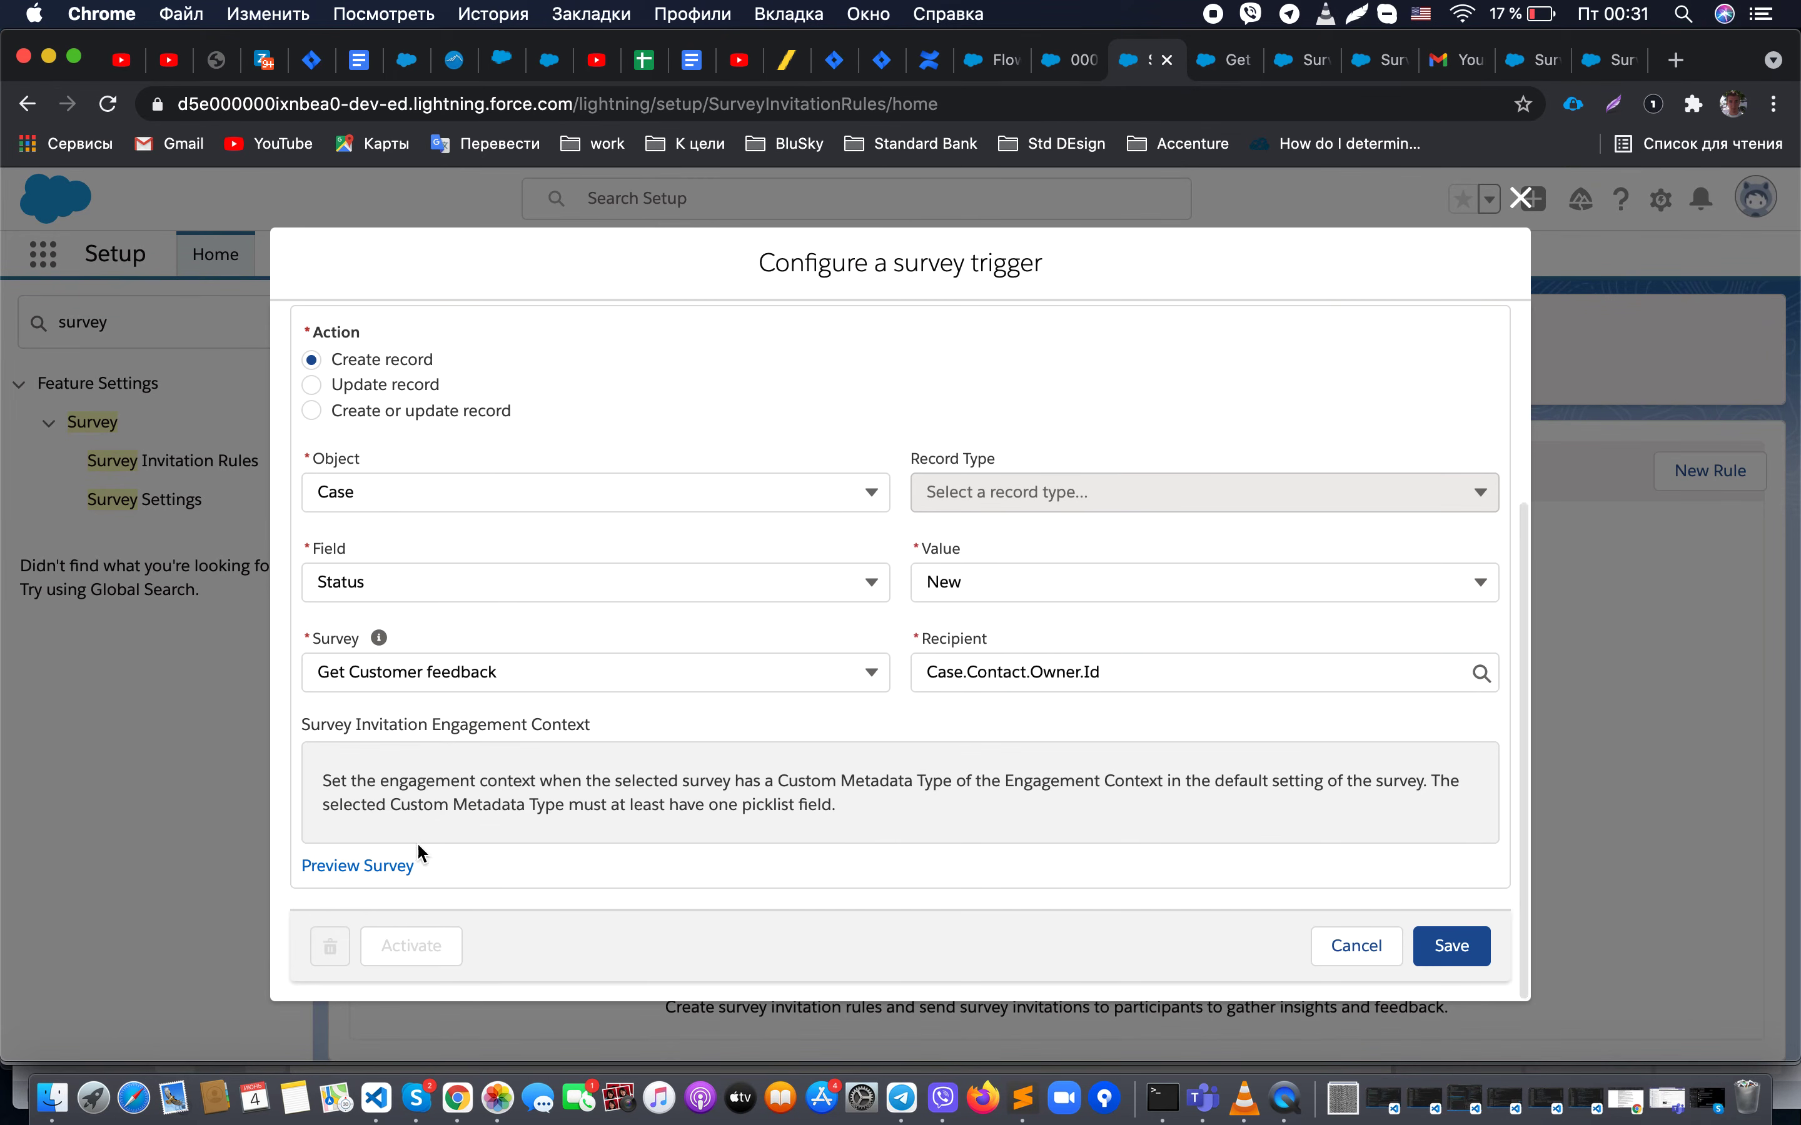
left_click(364, 867)
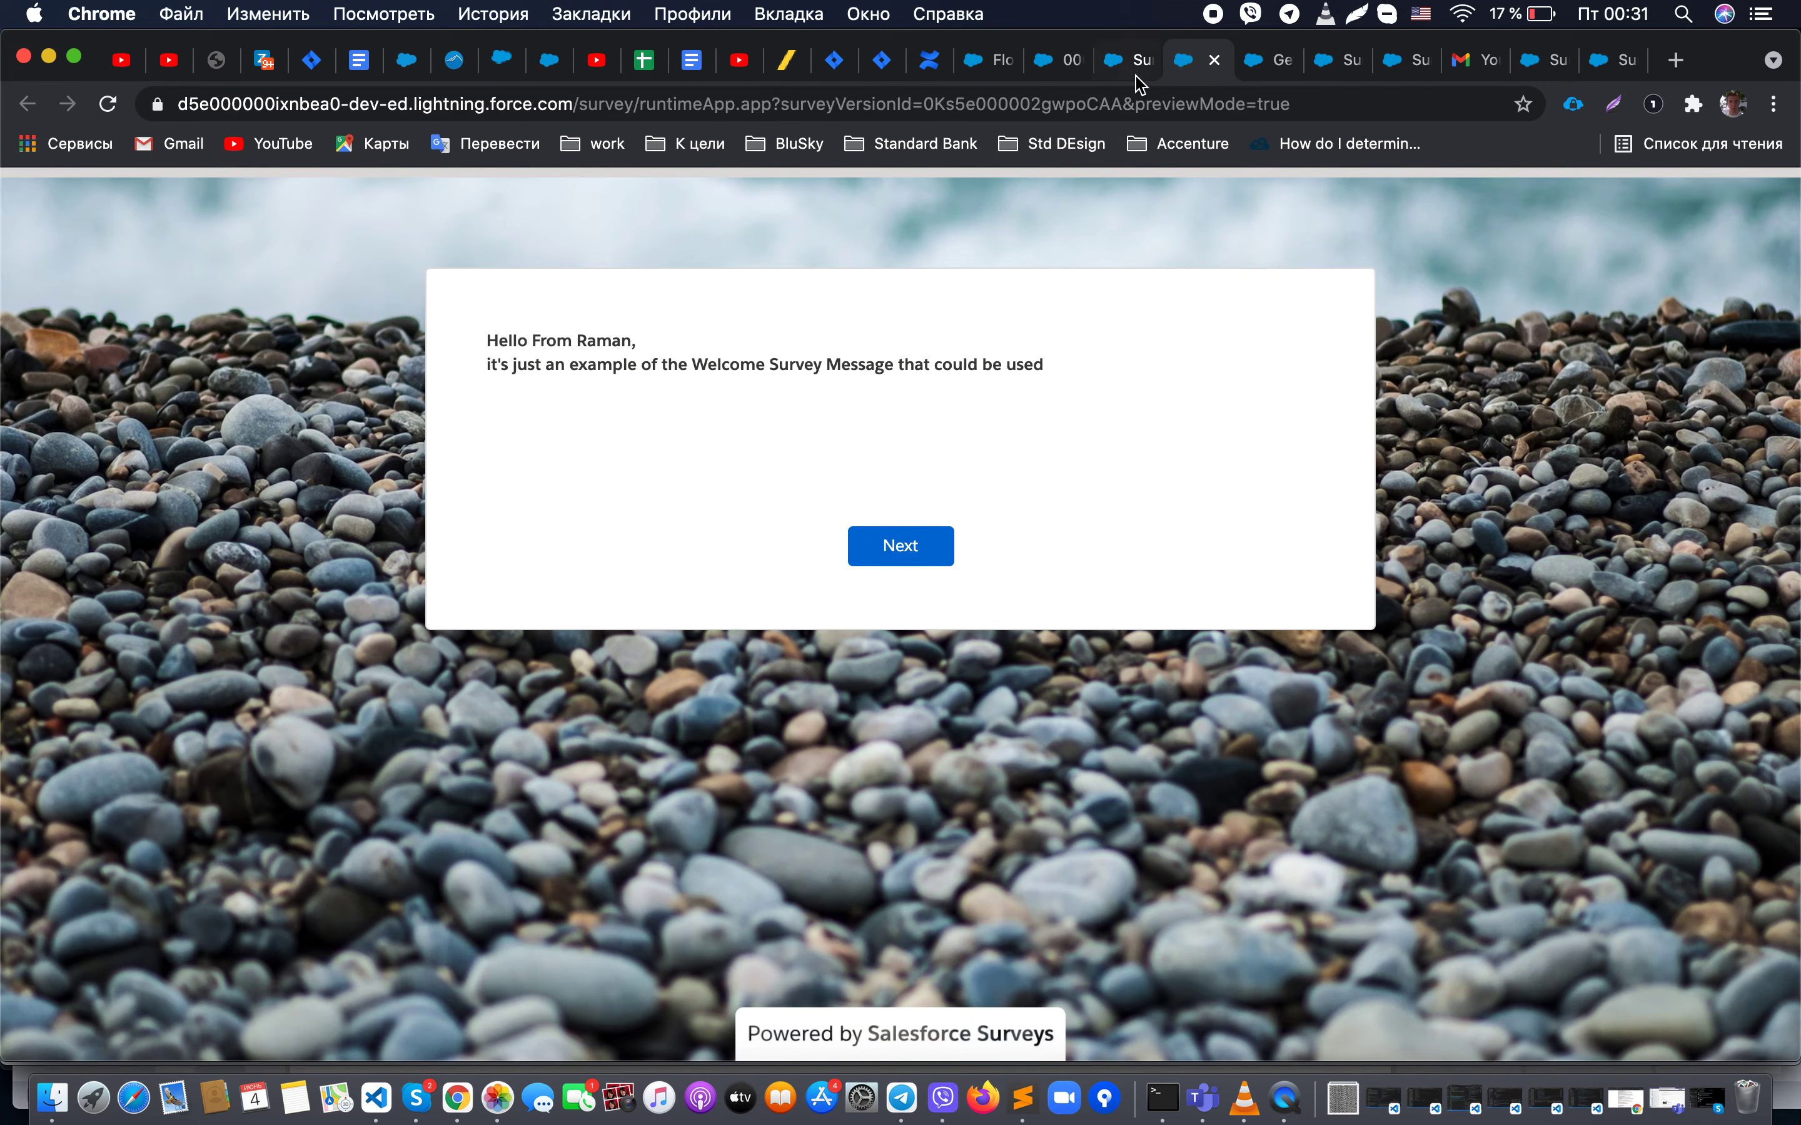
left_click(1135, 72)
left_click(1457, 941)
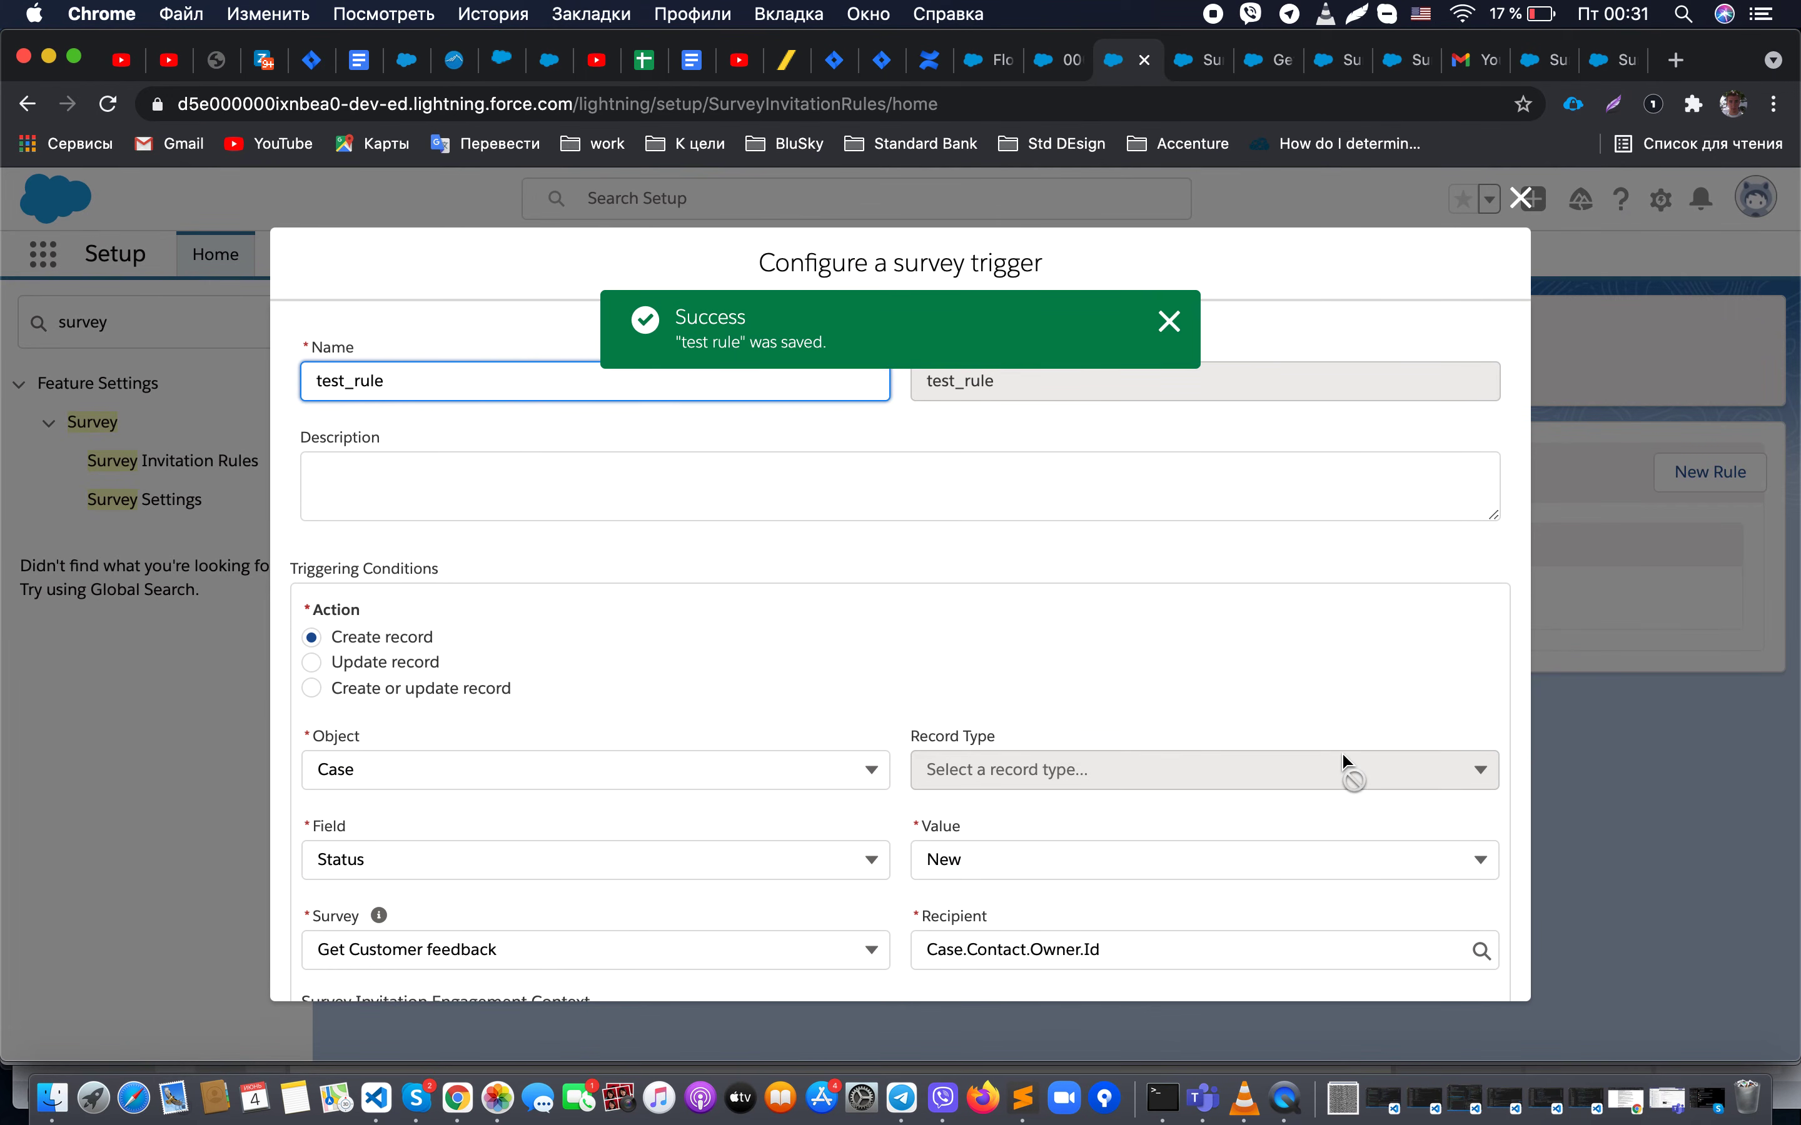
scroll(1342, 753, "down", 4)
left_click(1359, 951)
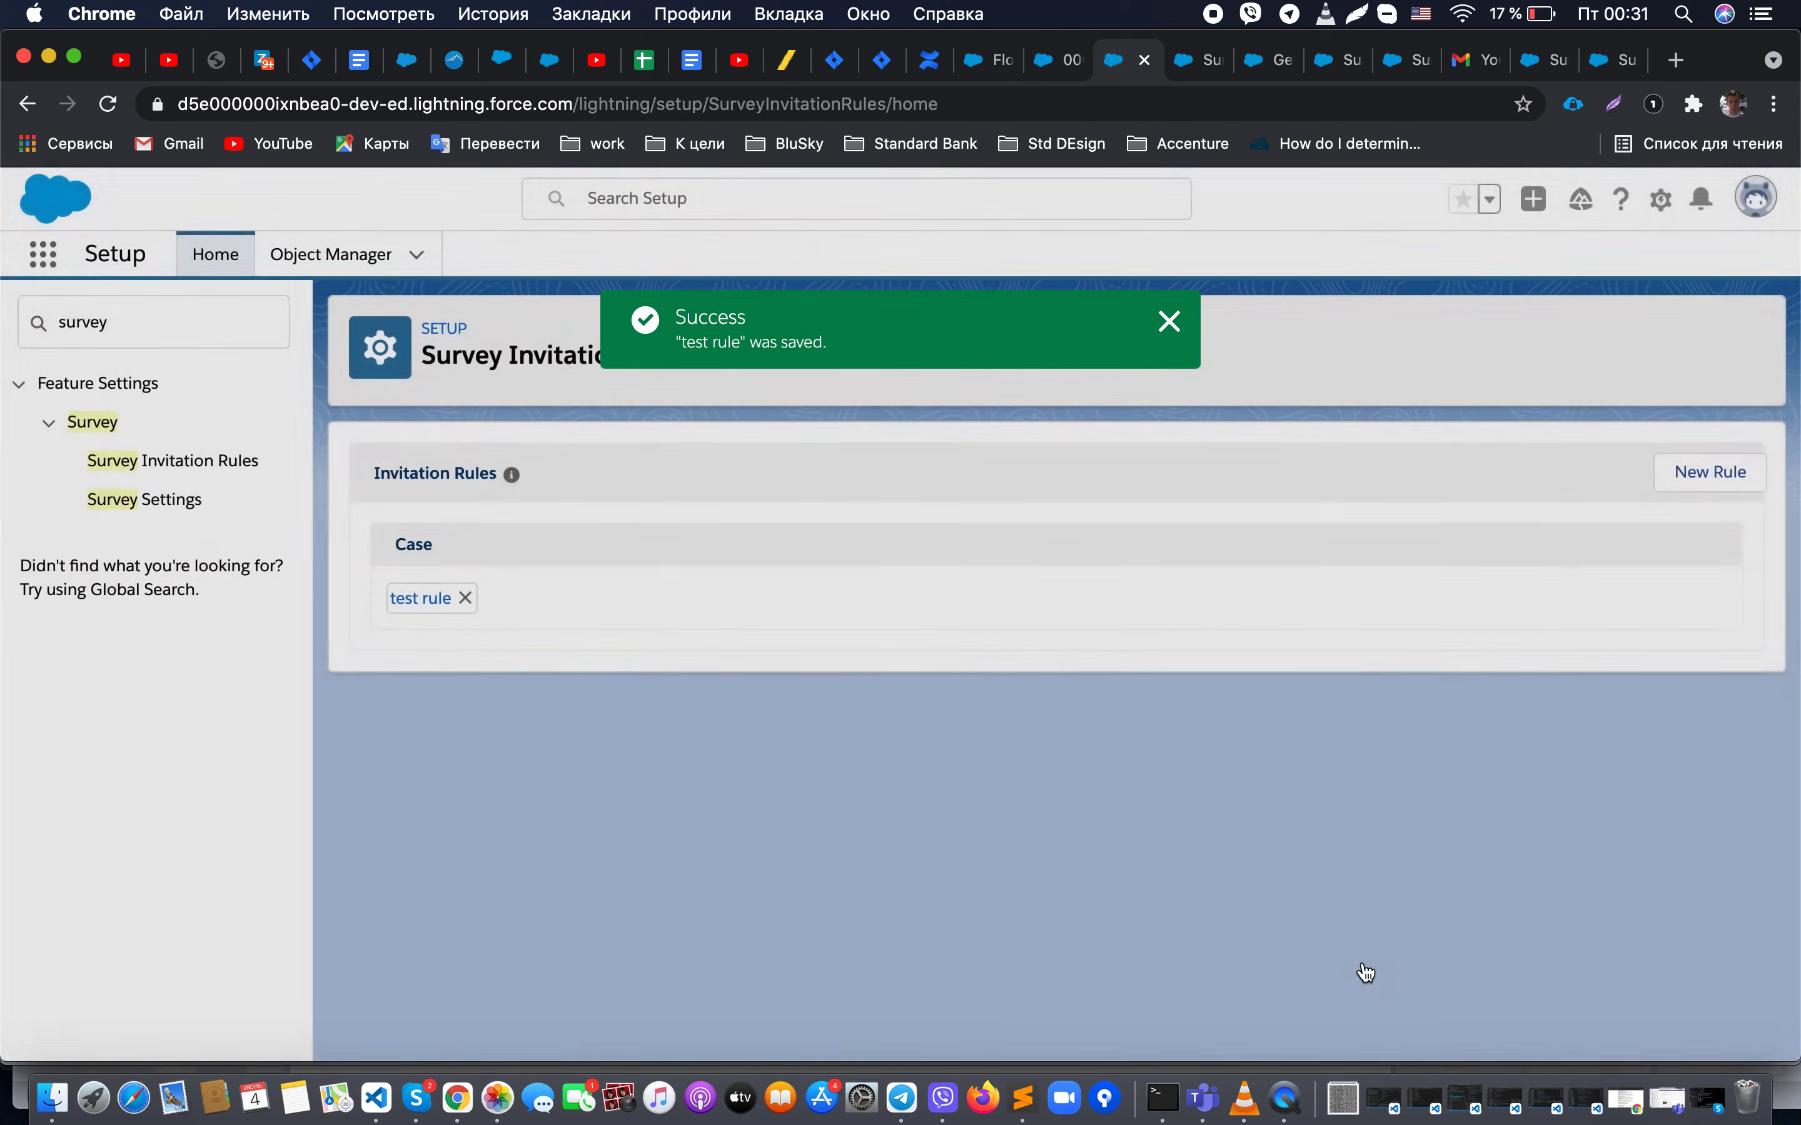
Step: Reopen the saved "test rule", activate it and close the trigger configuration
left_click(415, 609)
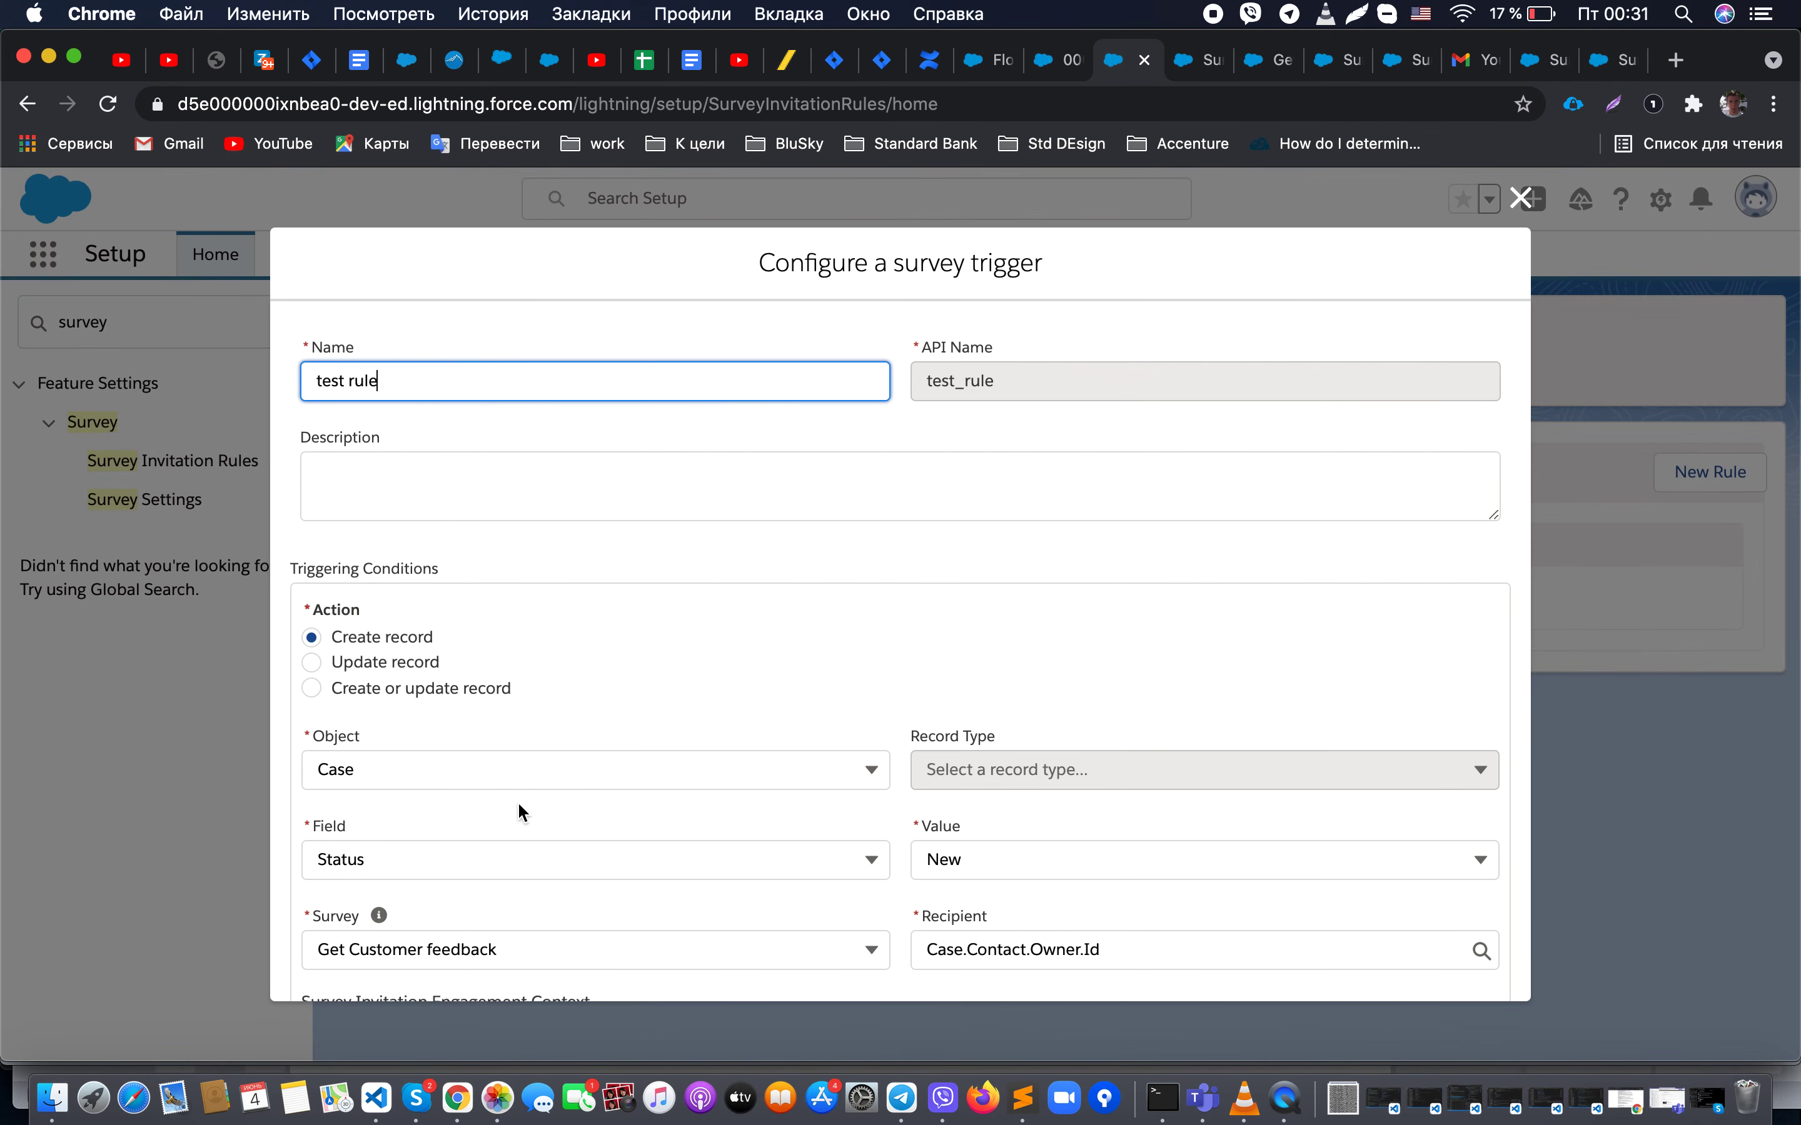
scroll(517, 800, "down", 4)
left_click(426, 945)
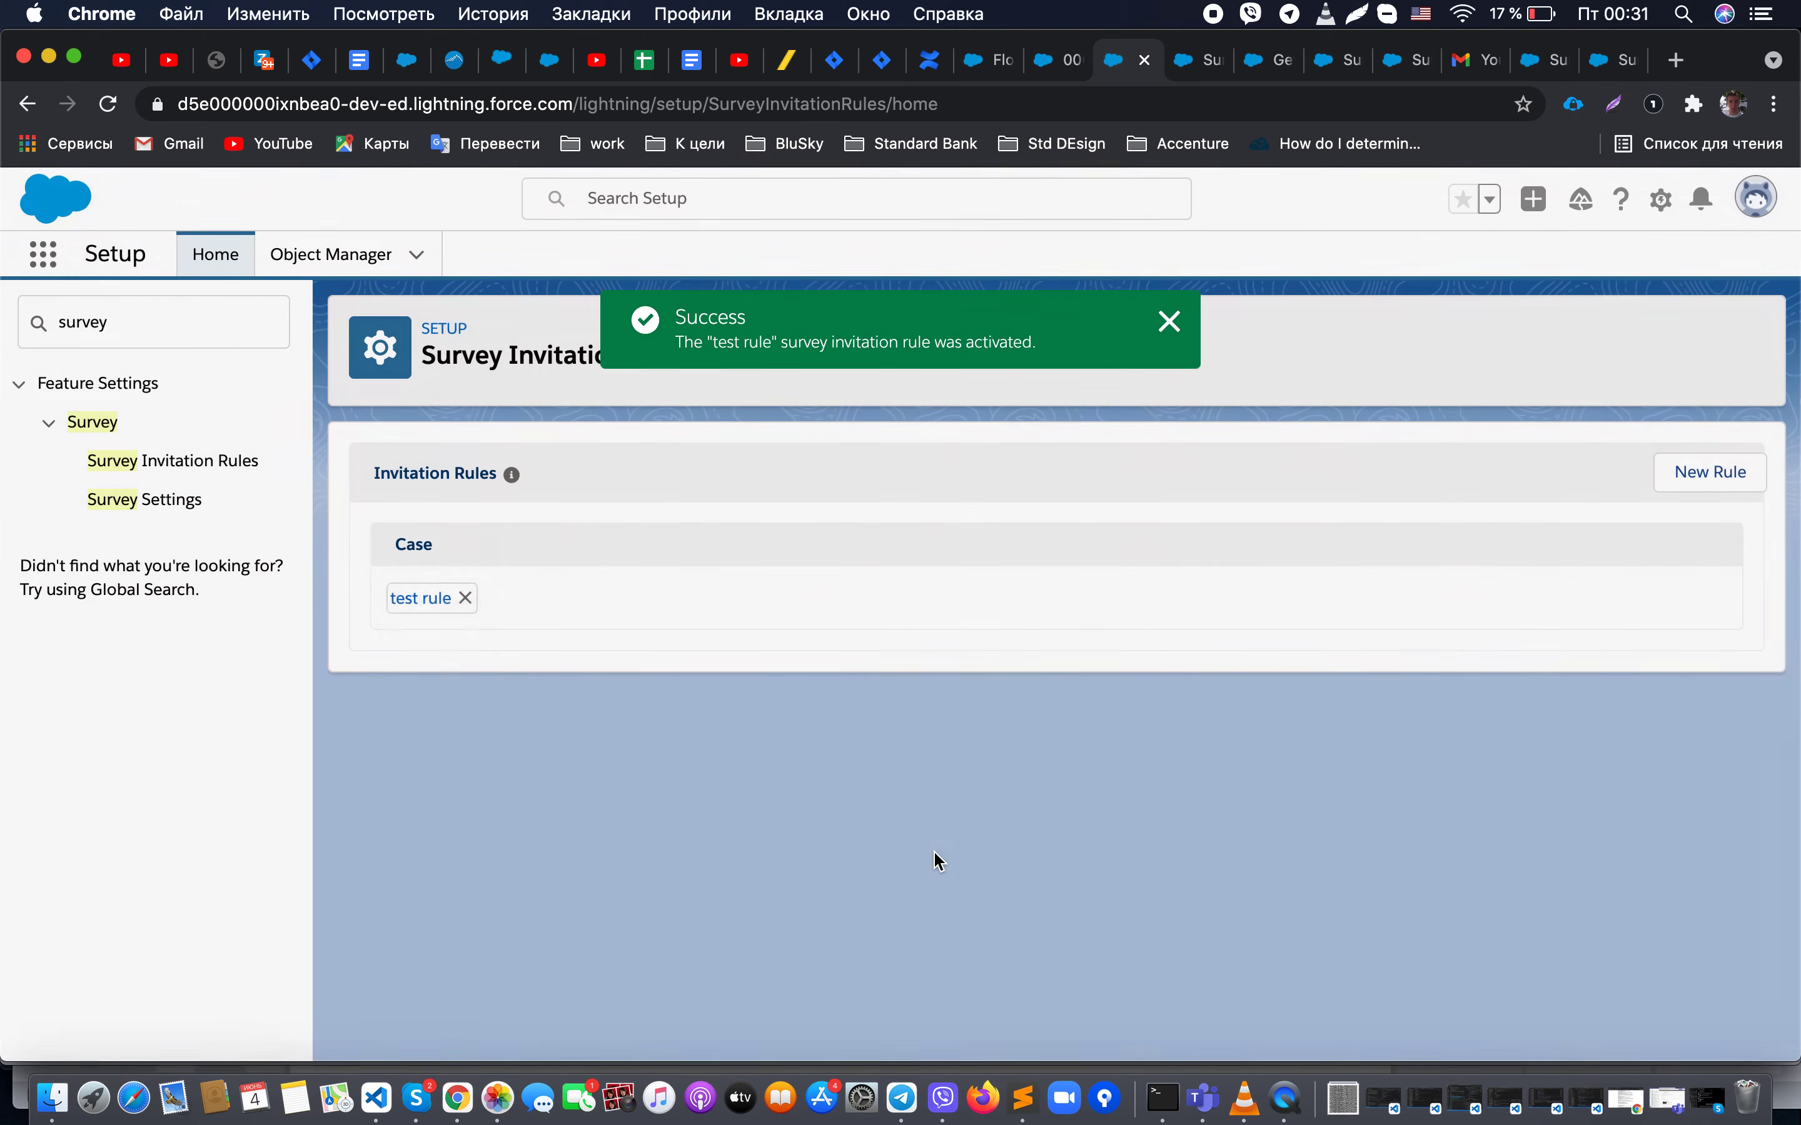
scroll(1323, 591, "down", 4)
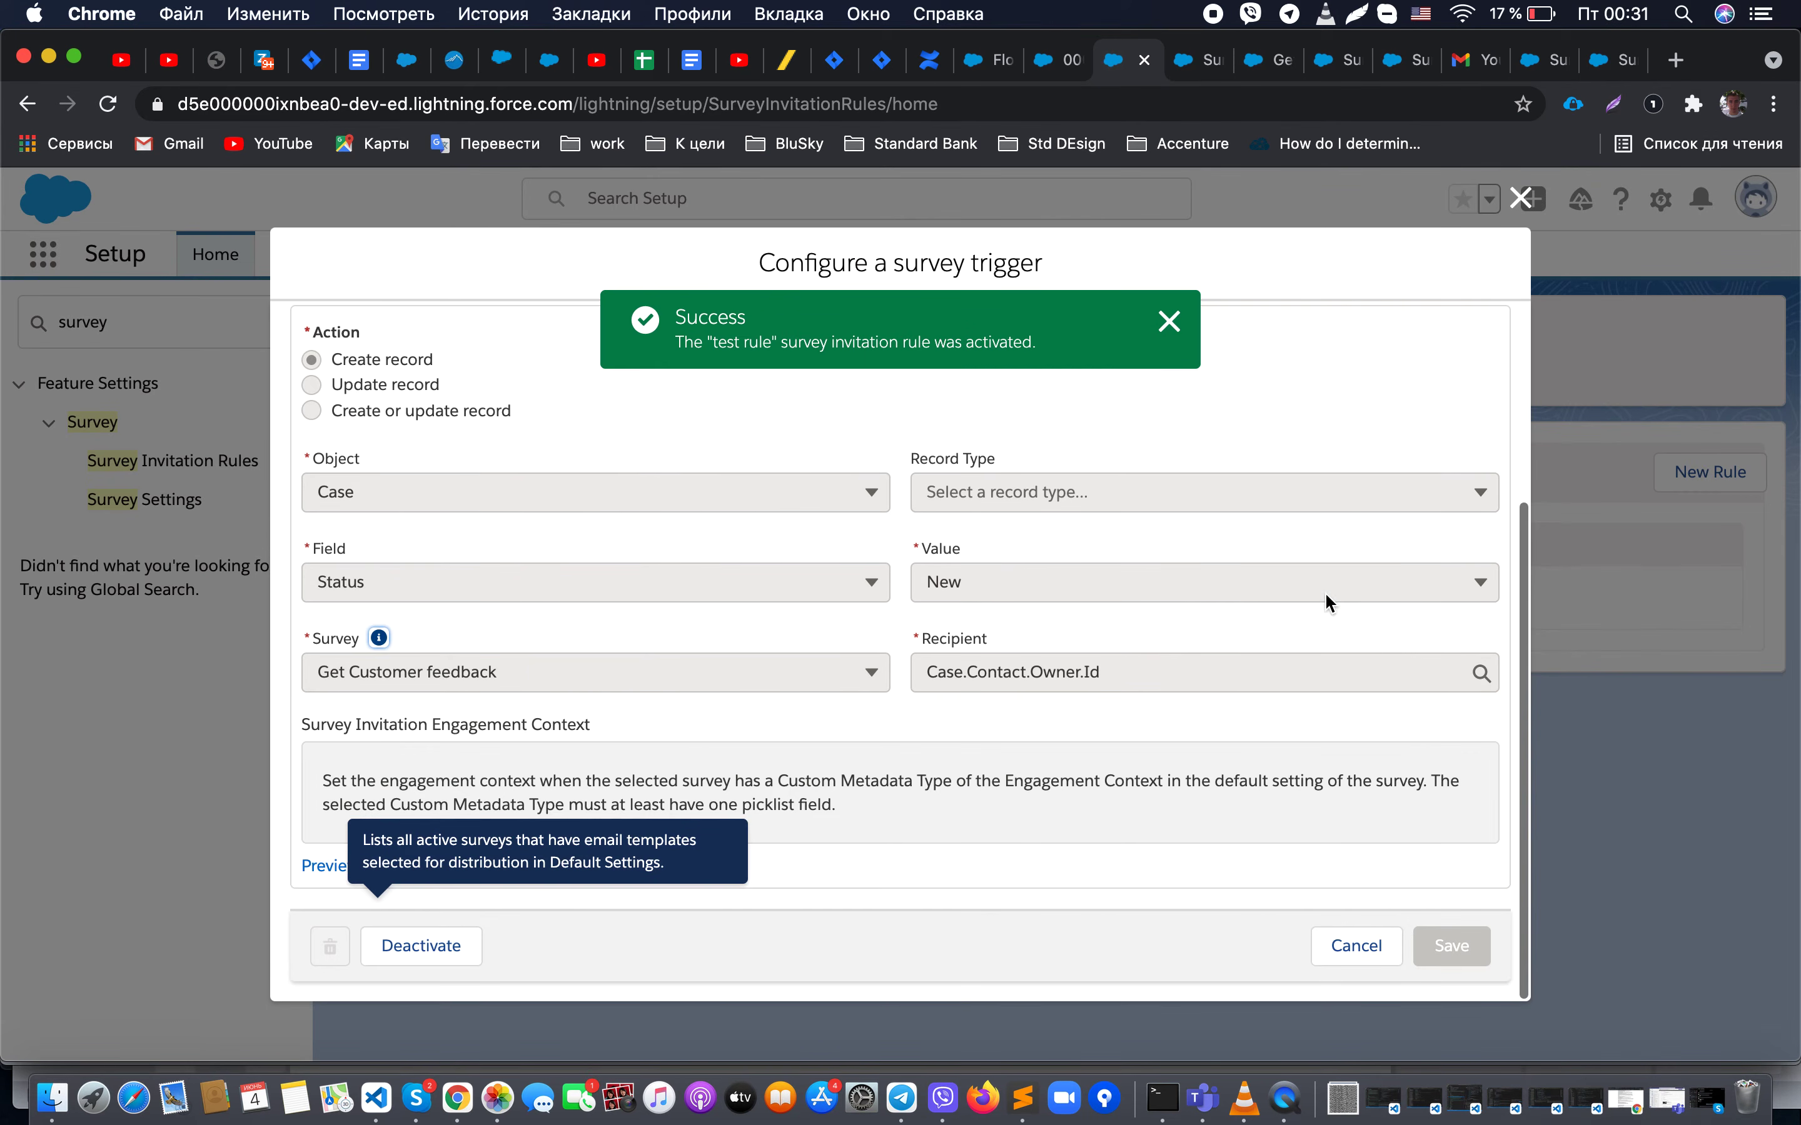
left_click(1519, 195)
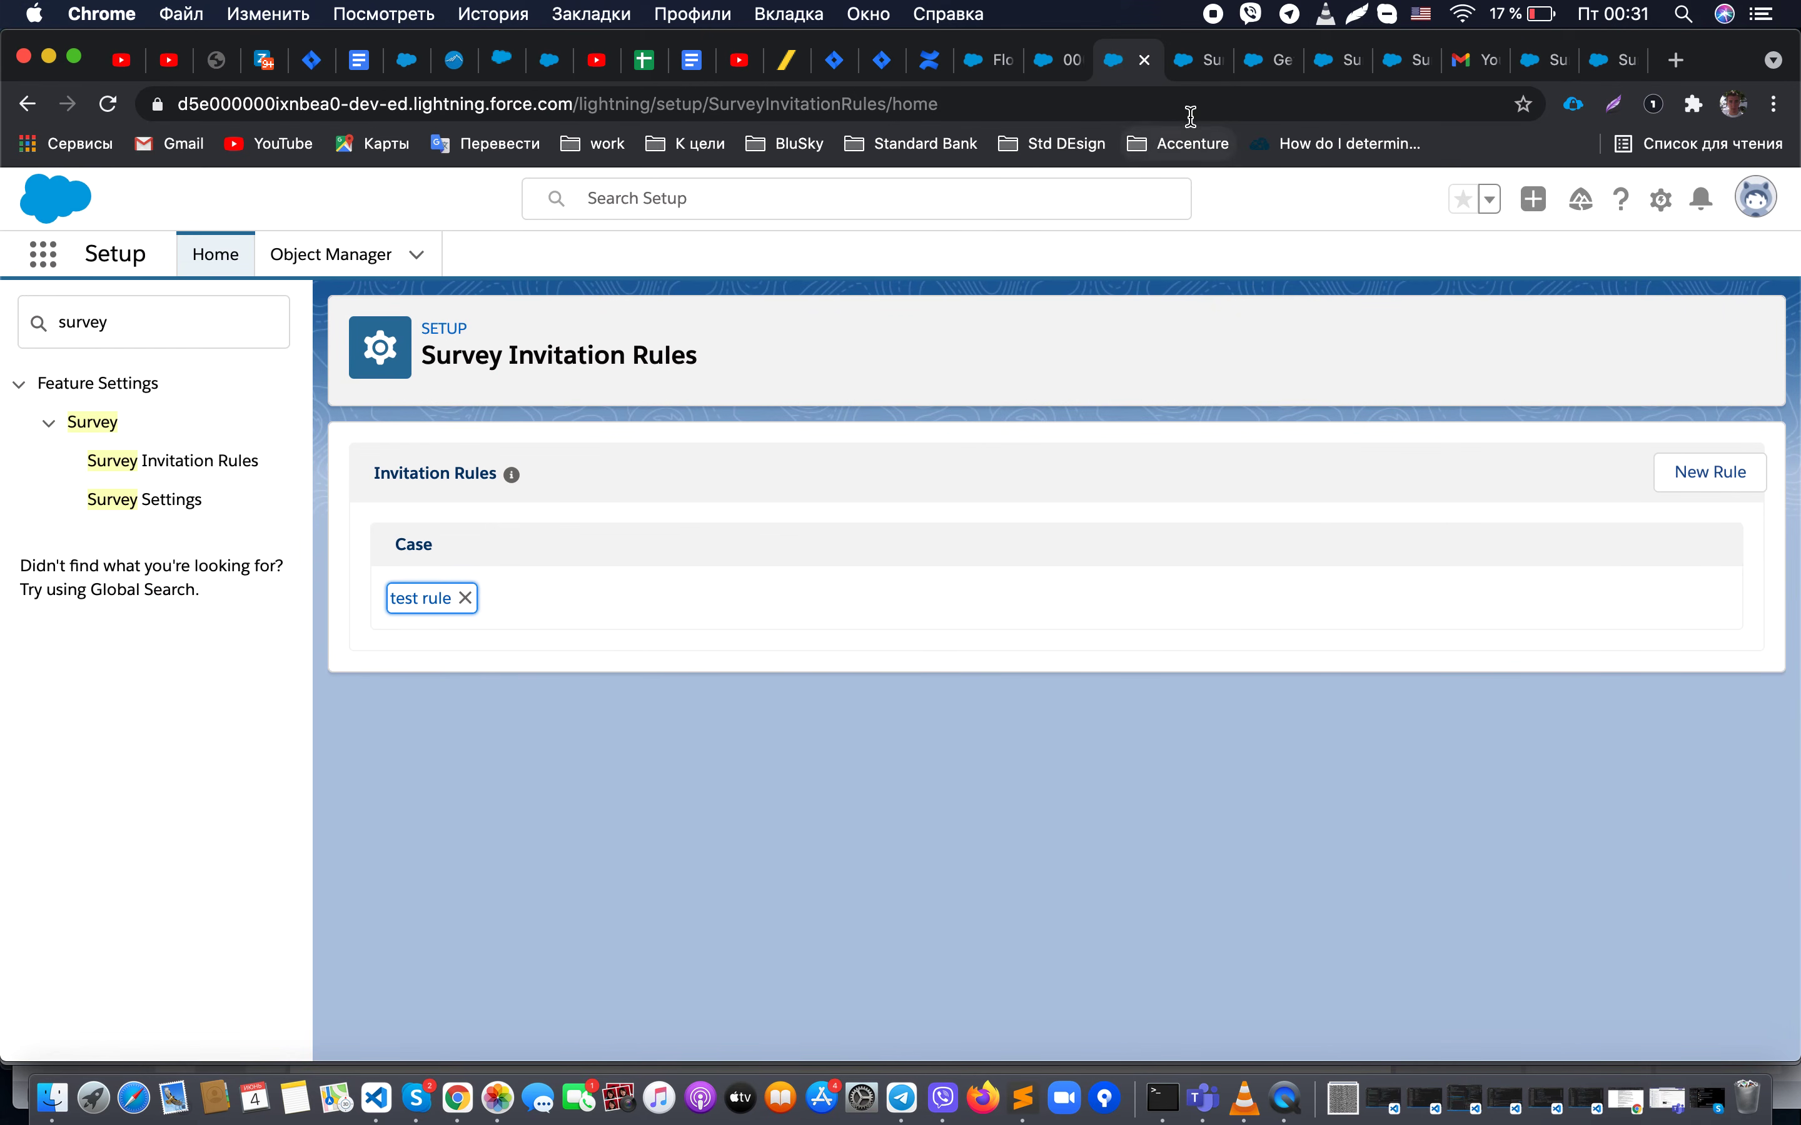
Step: Return to the Service Console and open the Cases list
left_click(1339, 62)
left_click(1398, 66)
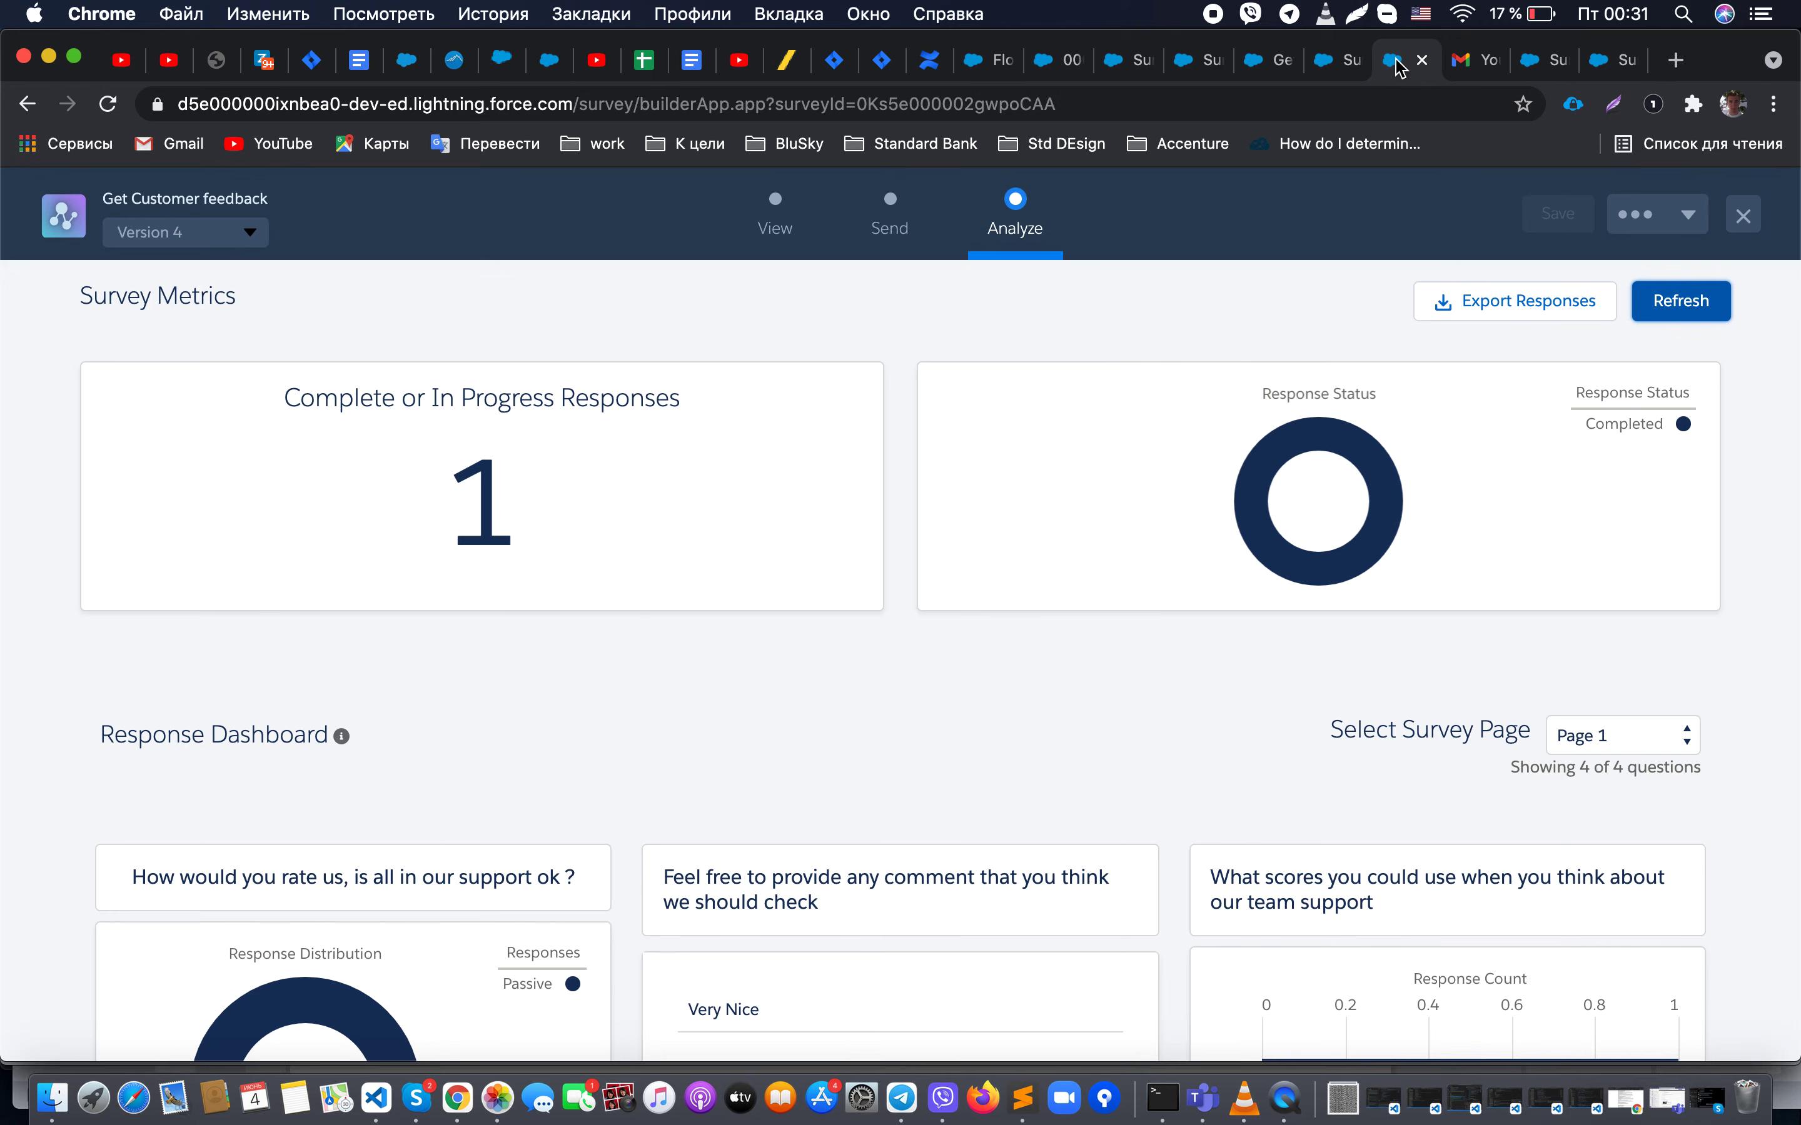
left_click(1335, 61)
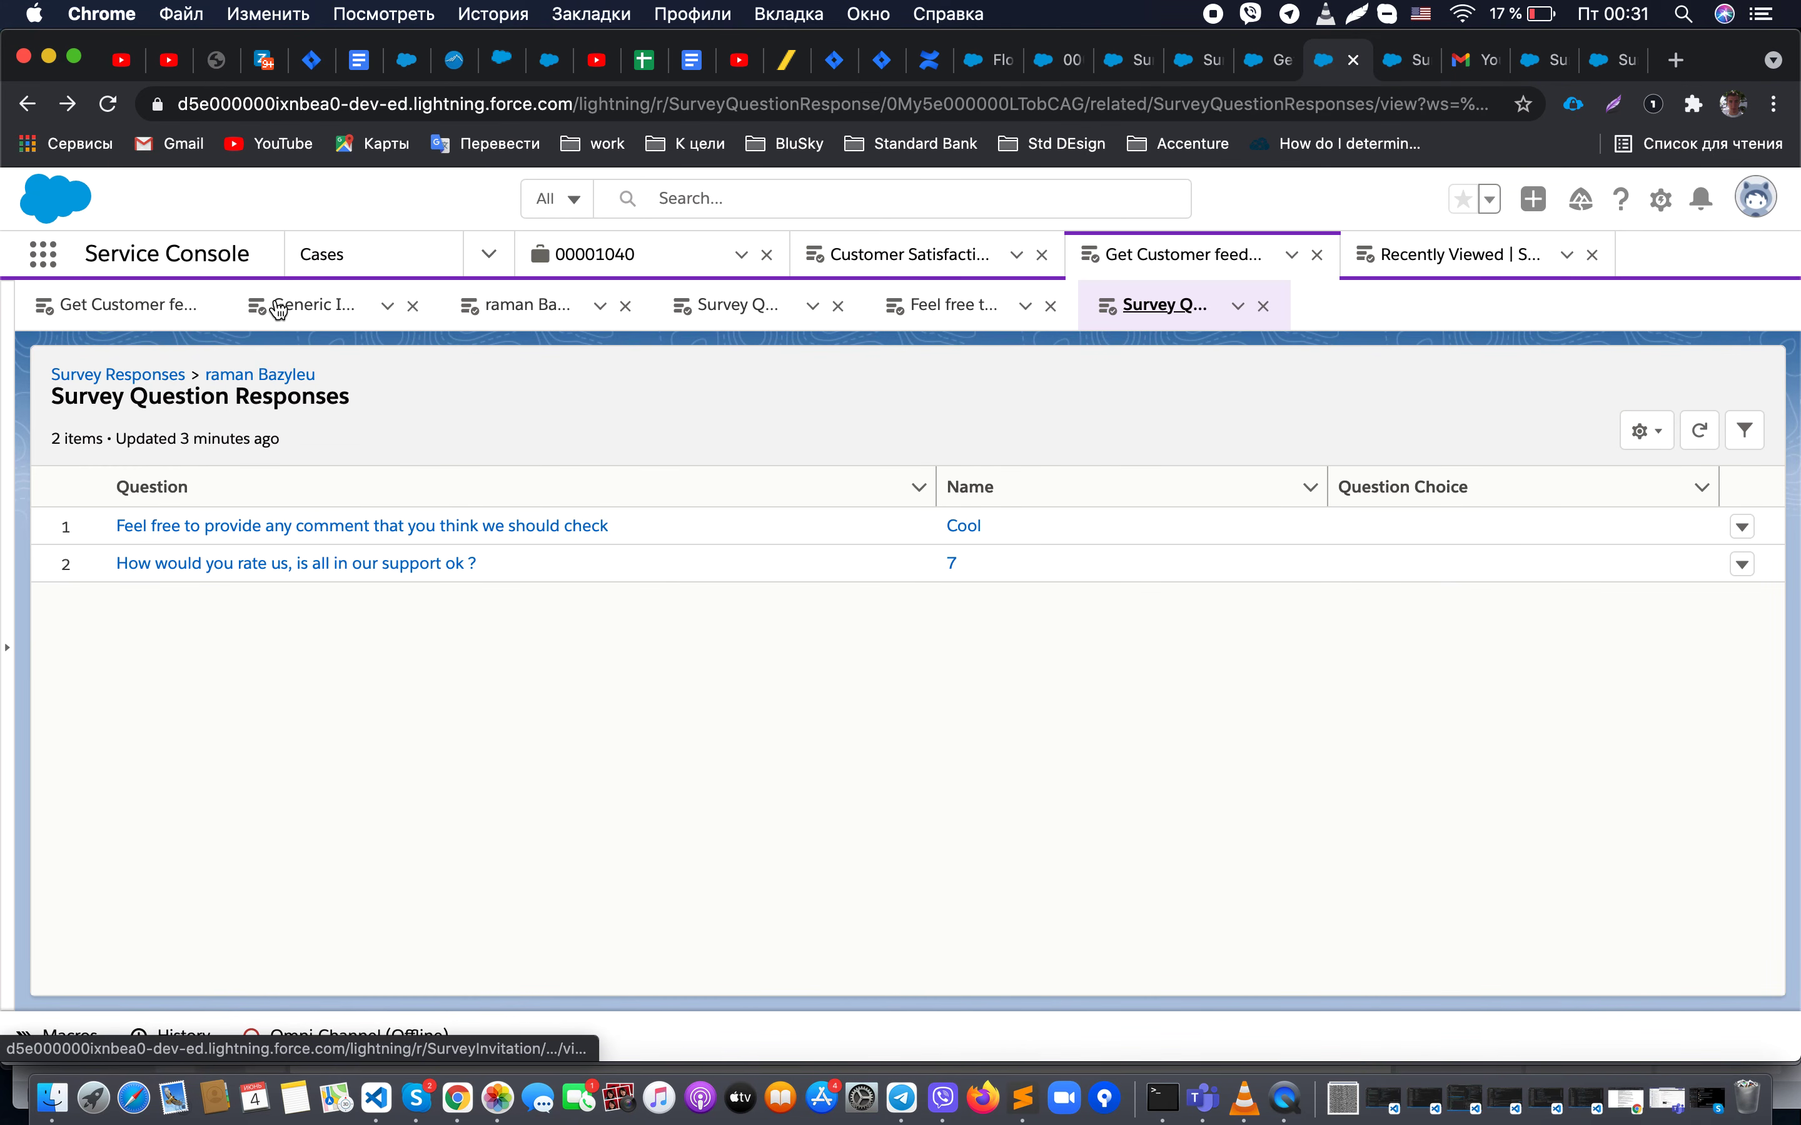
left_click(491, 255)
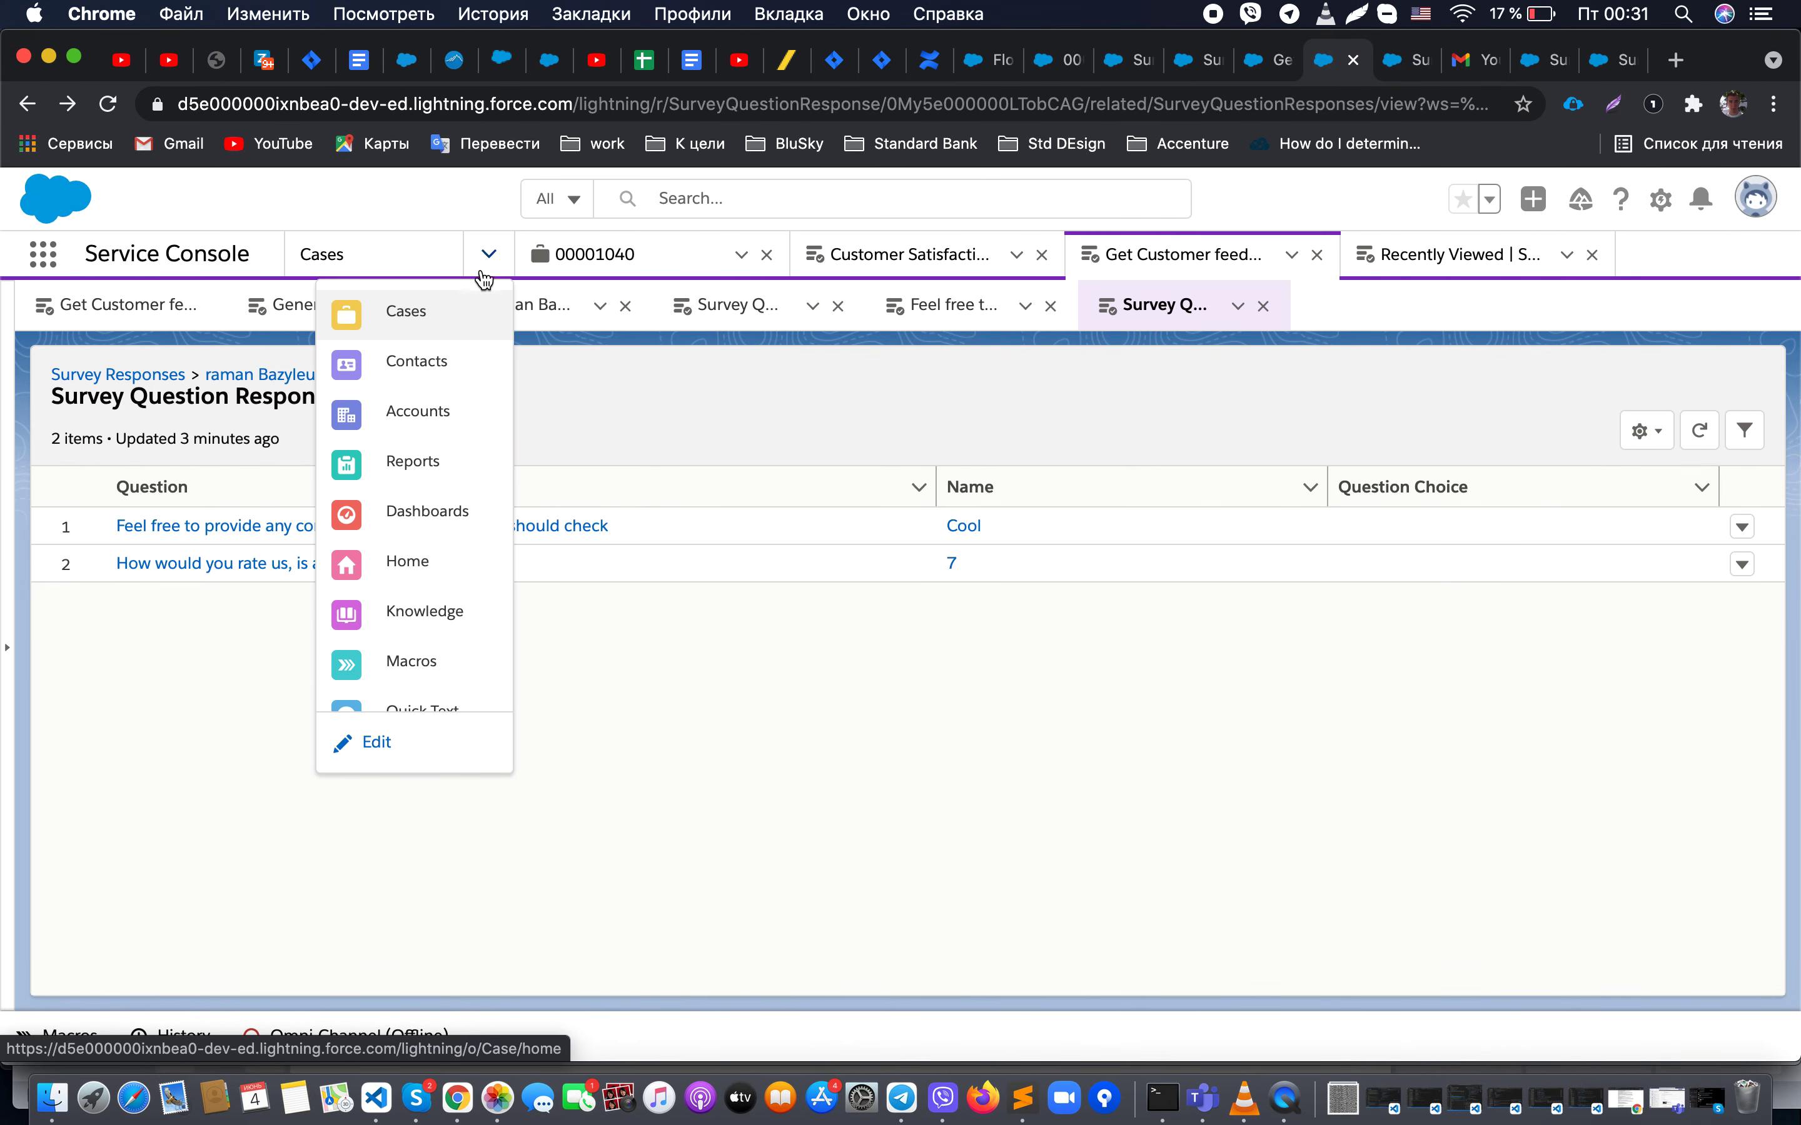
left_click(448, 307)
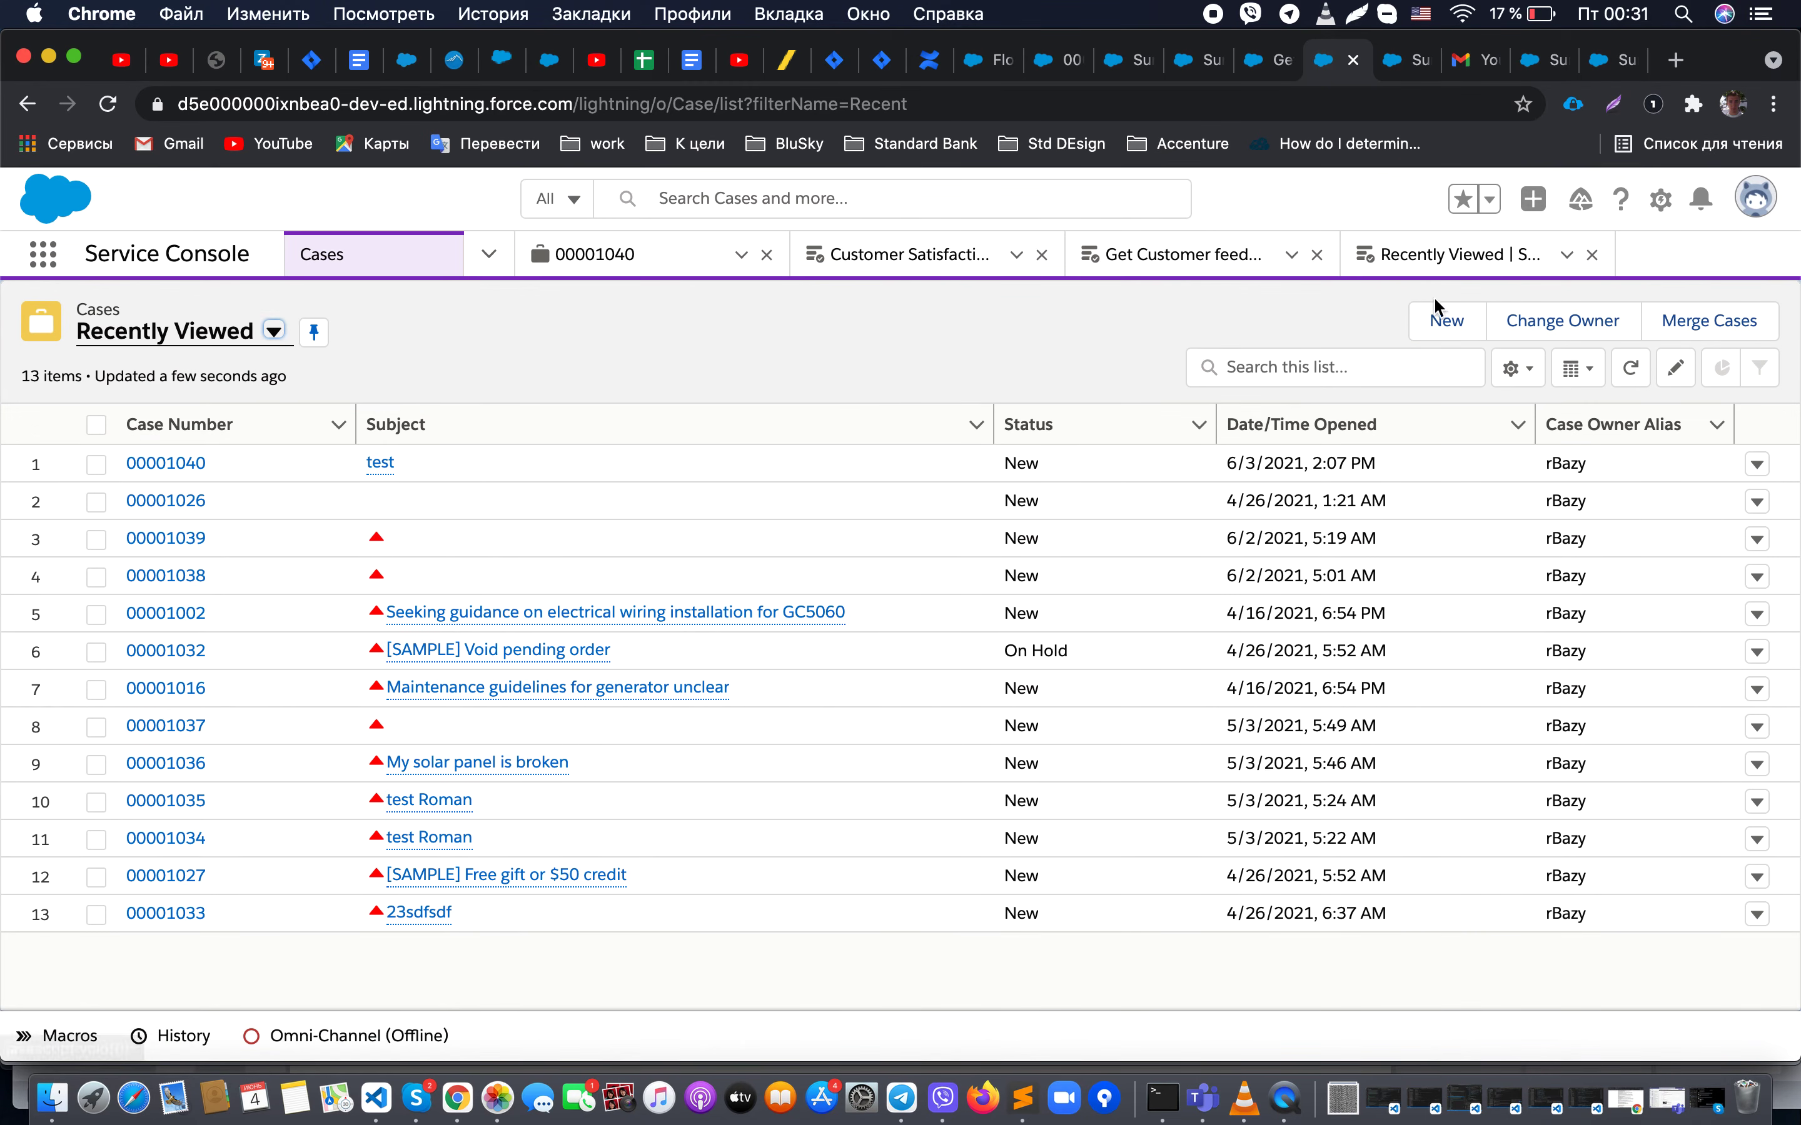
Step: Start a new case and fill in the contact name and test Account as the account
left_click(1445, 321)
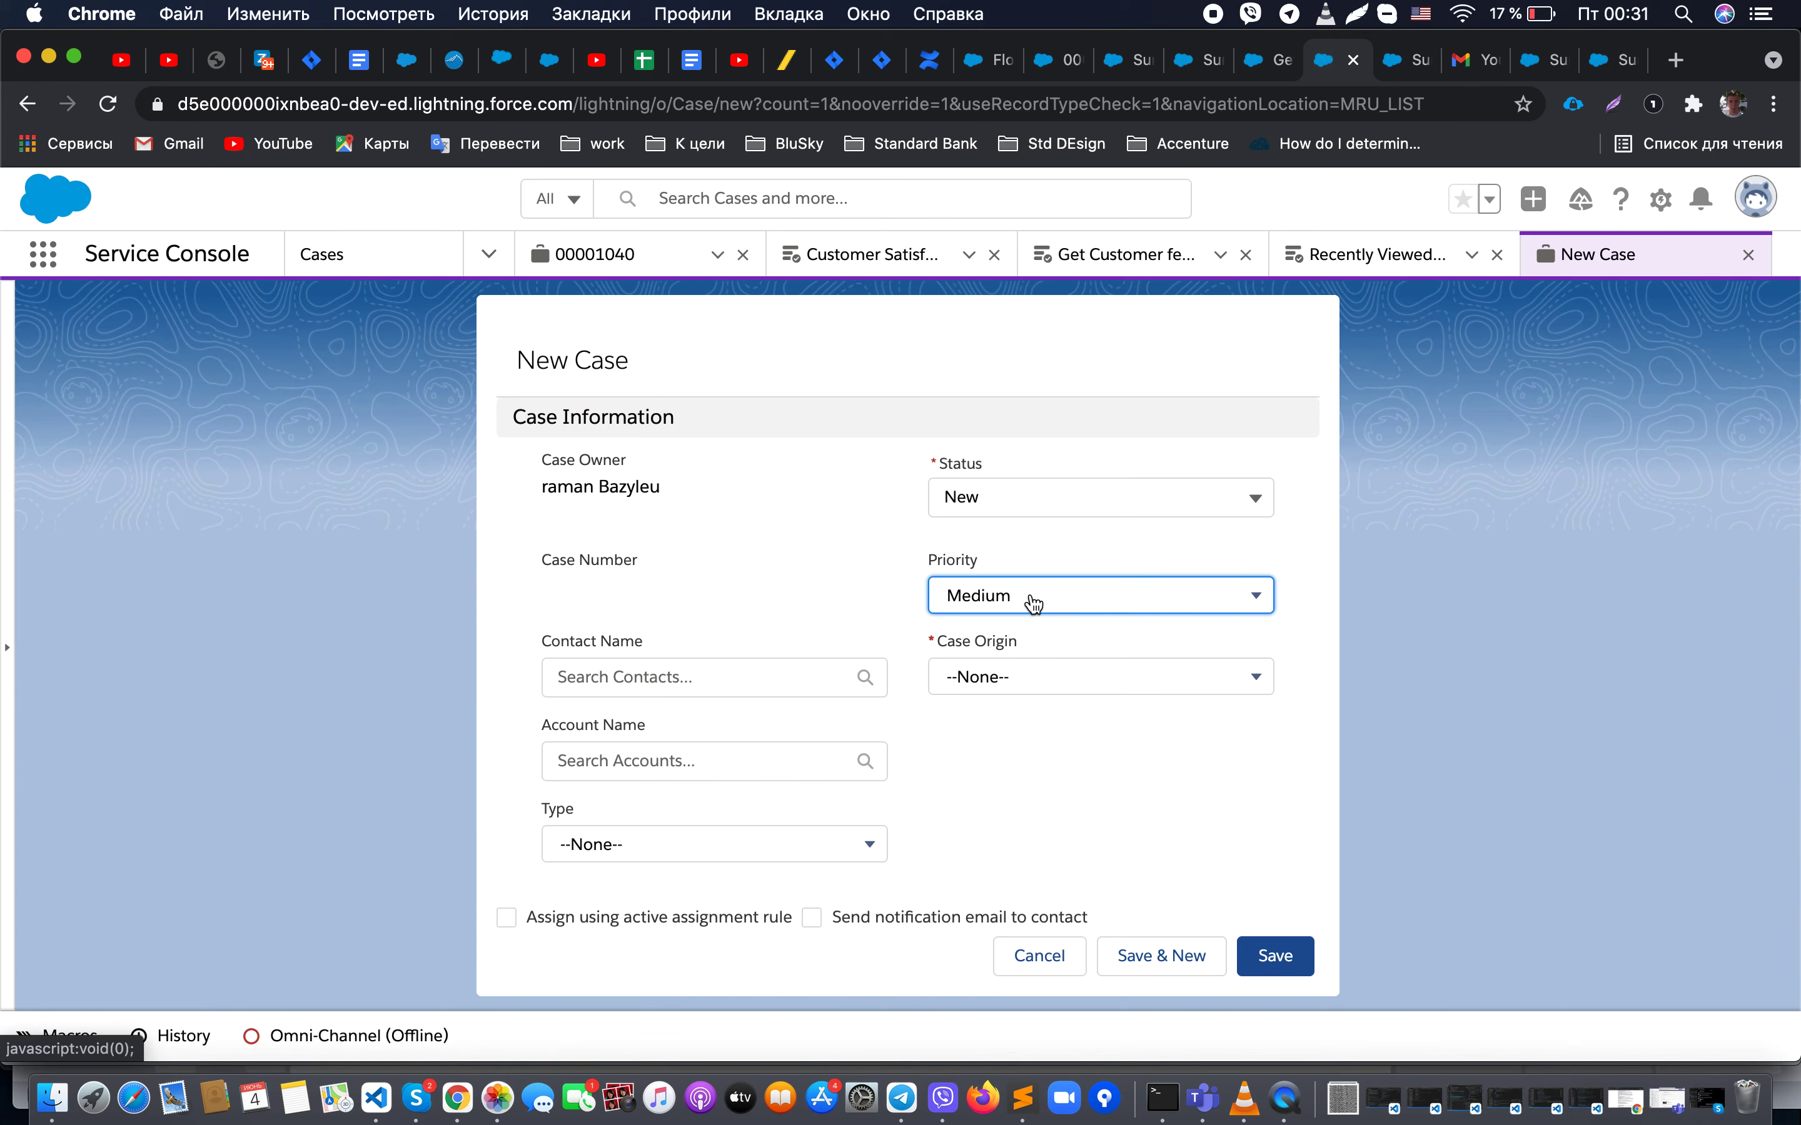
scroll(1033, 705, "down", 3)
left_click(752, 564)
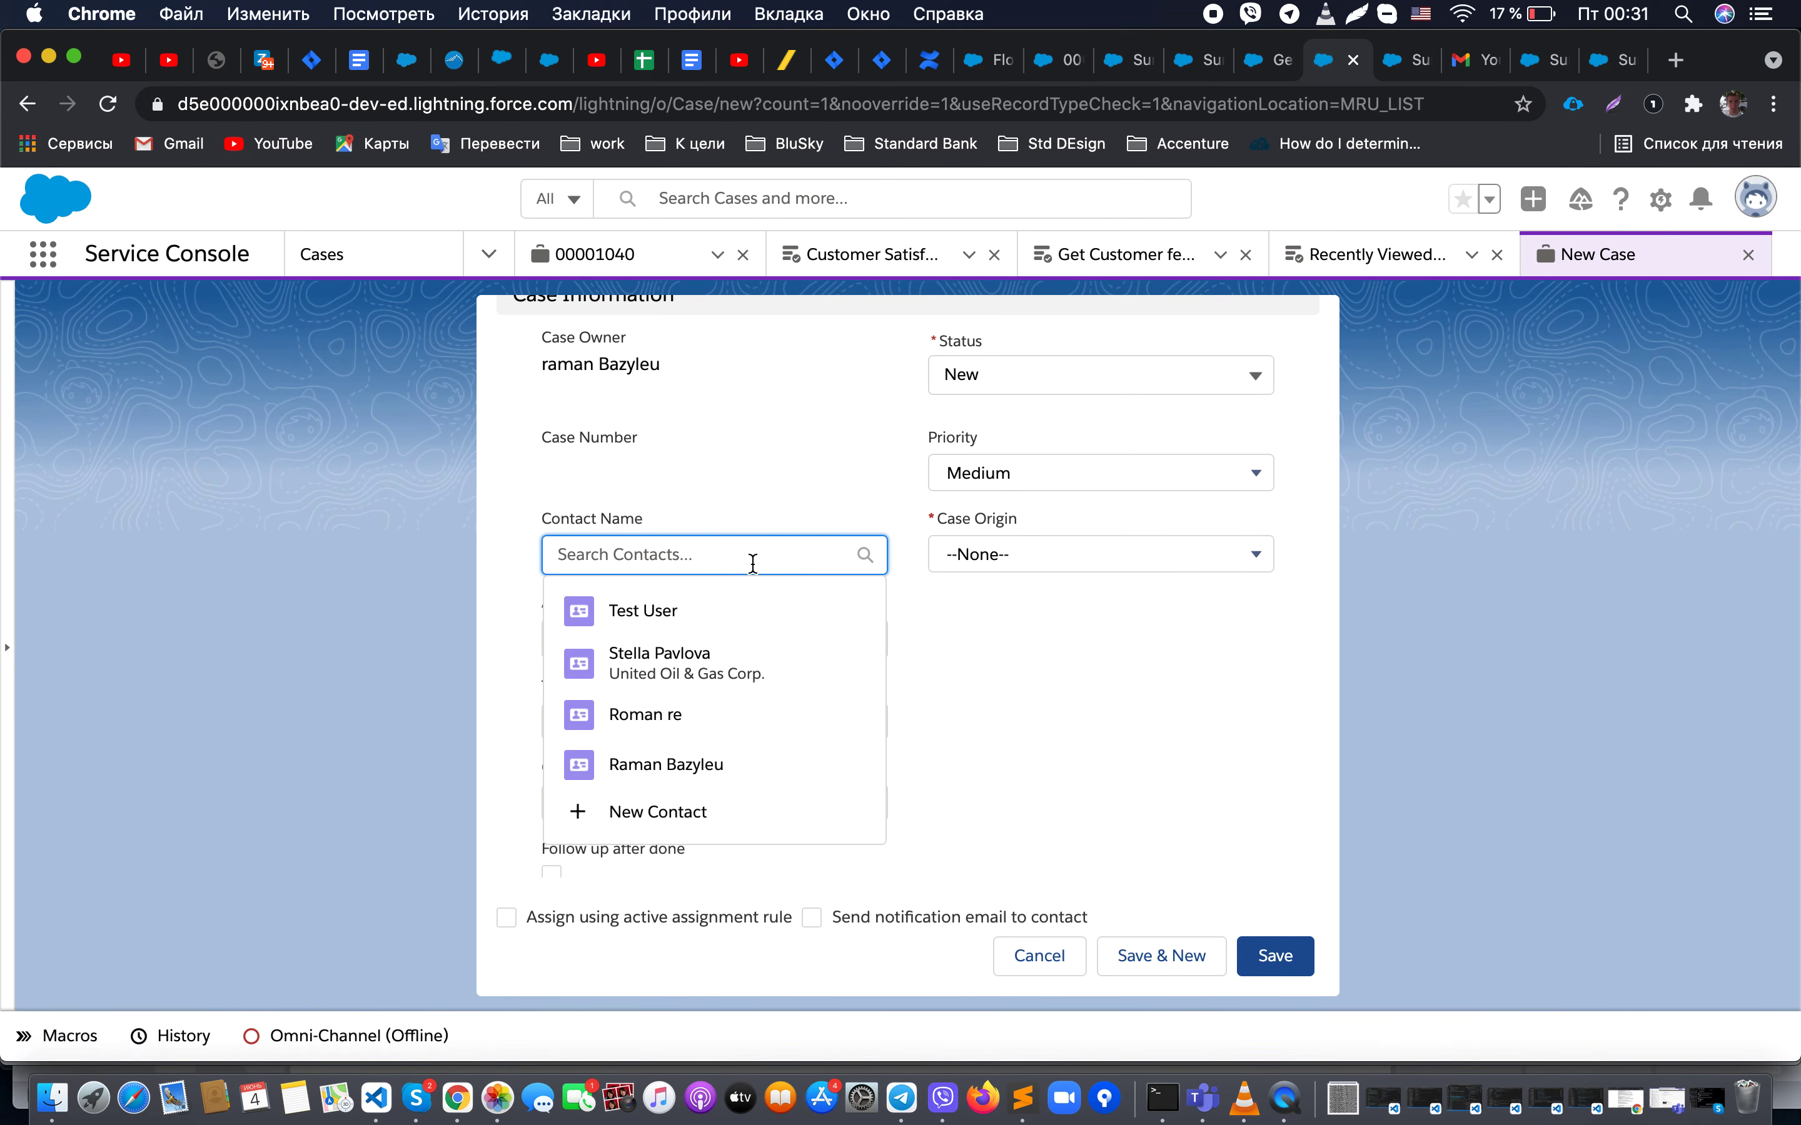
left_click(698, 759)
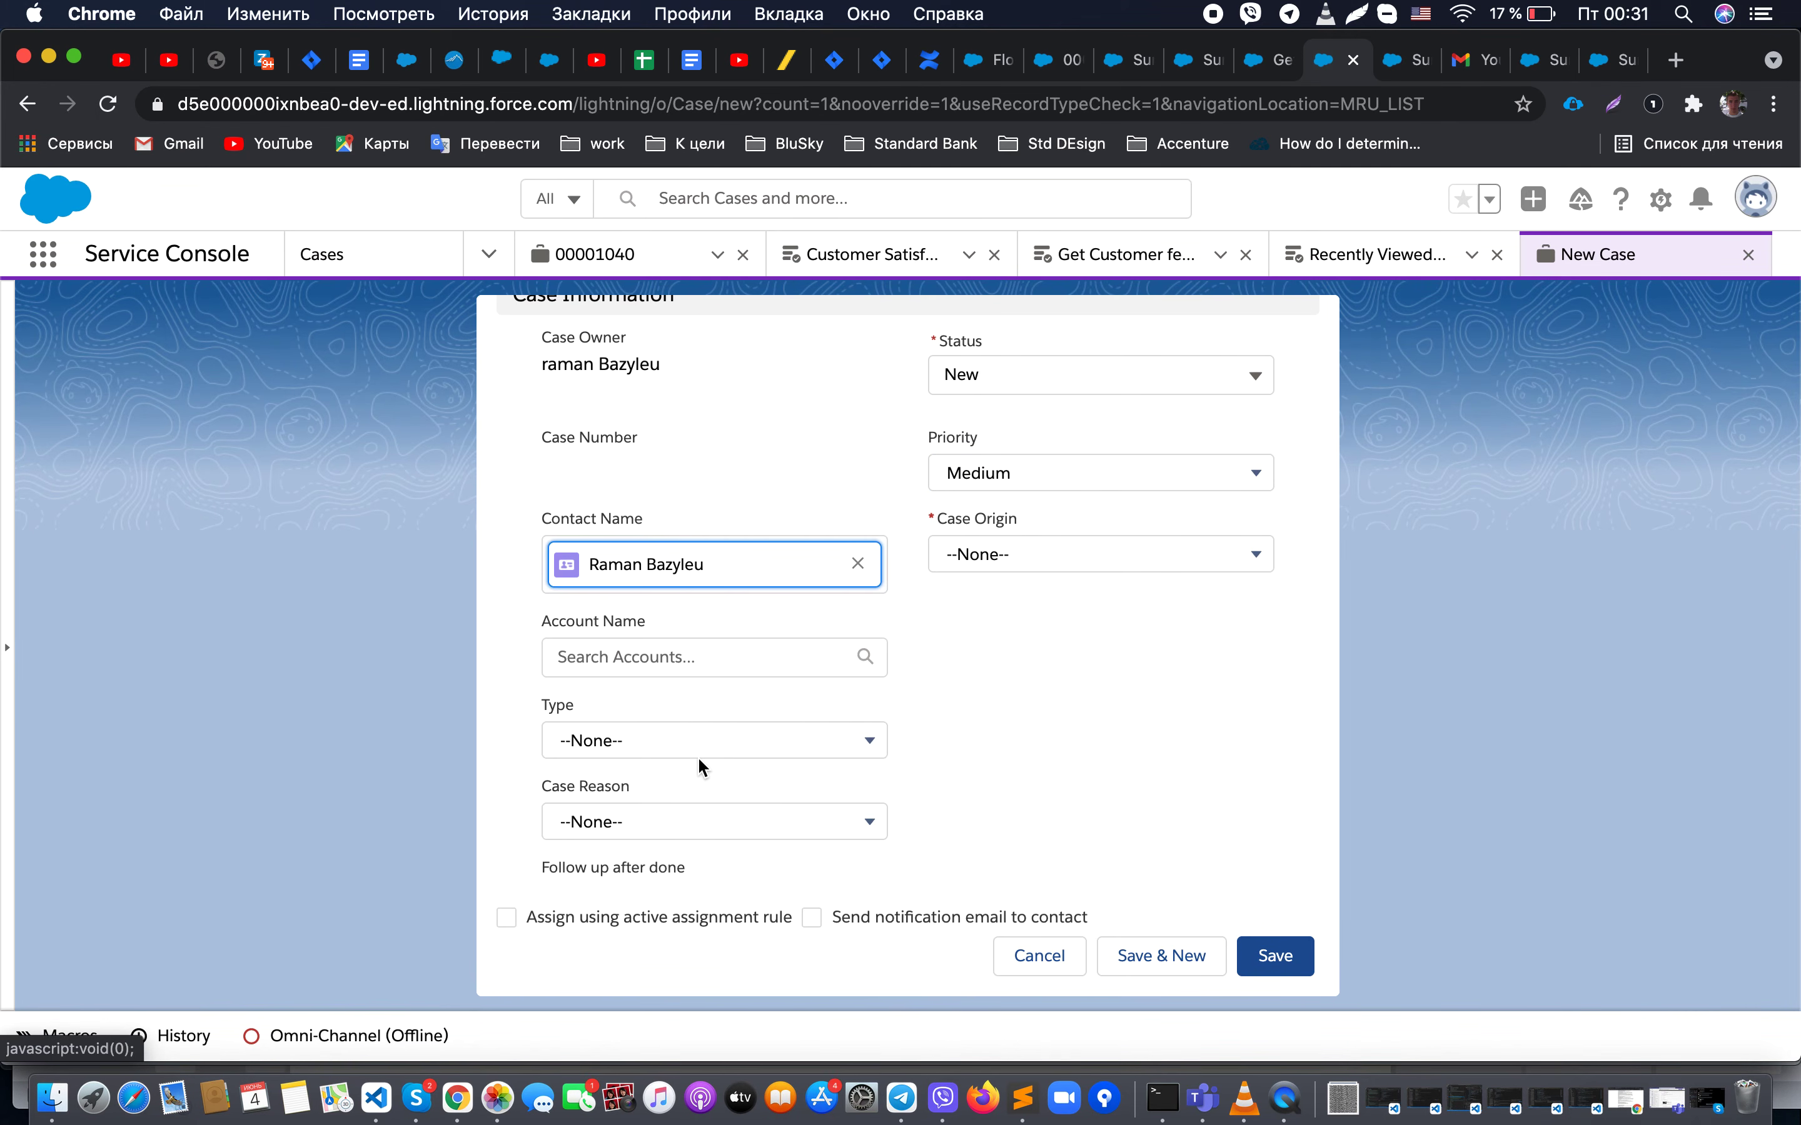
left_click(684, 674)
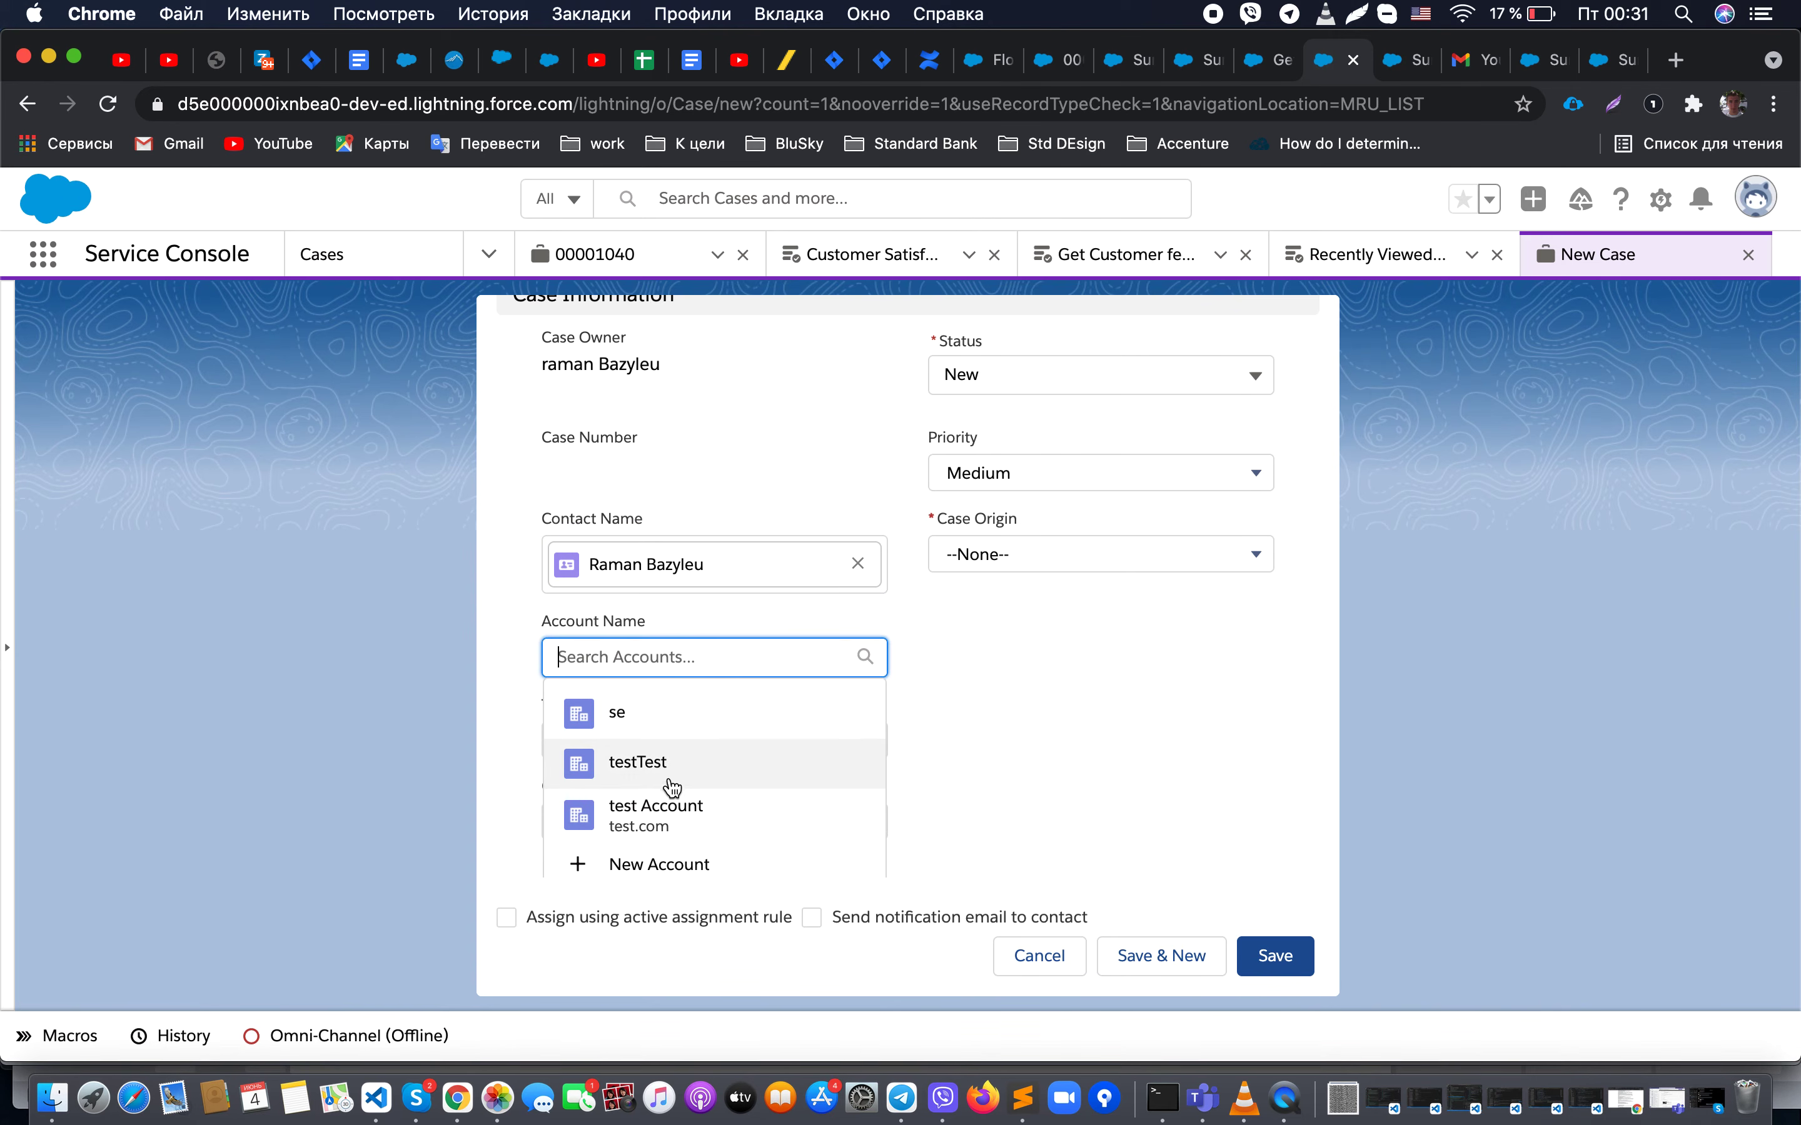
left_click(678, 802)
scroll(700, 766, "down", 3)
left_click(667, 634)
left_click(657, 681)
Step: Set the new case's Case Origin to Web and save the case
scroll(770, 787, "down", 10)
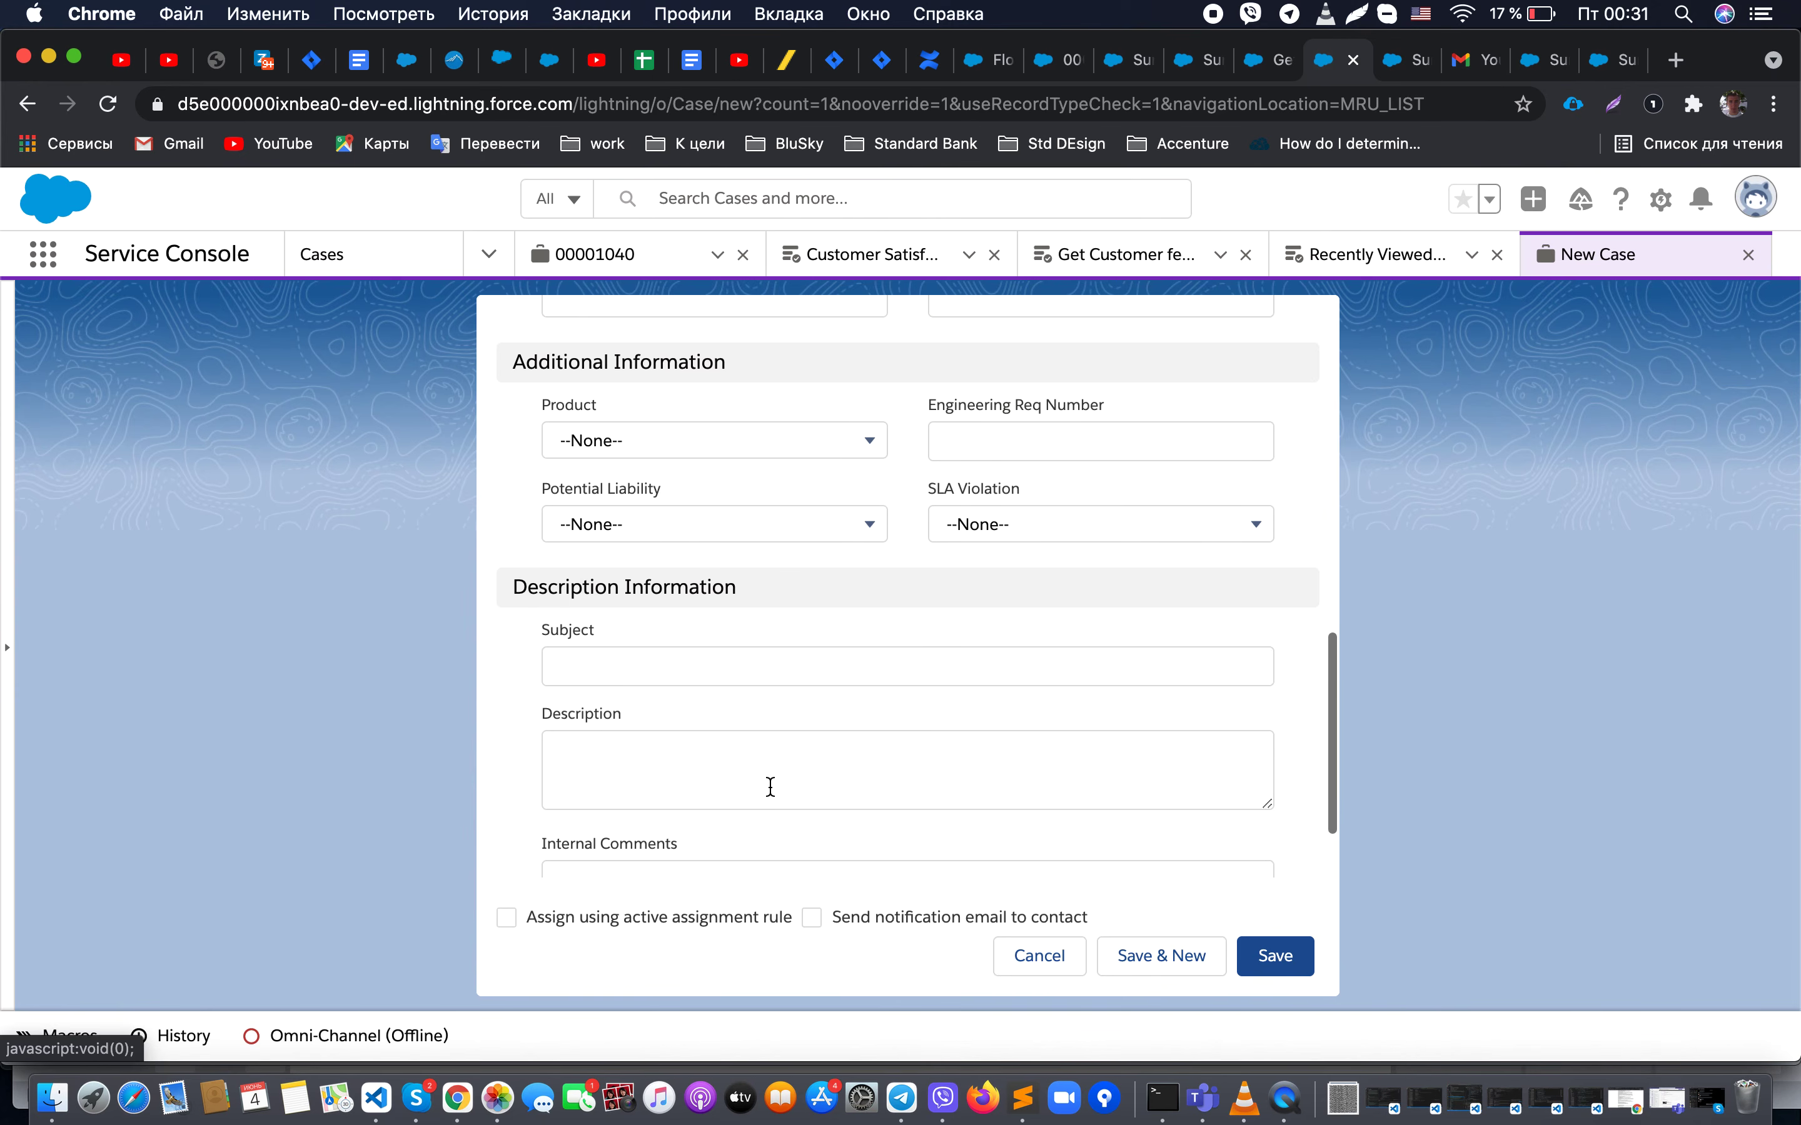
scroll(770, 786, "up", 3)
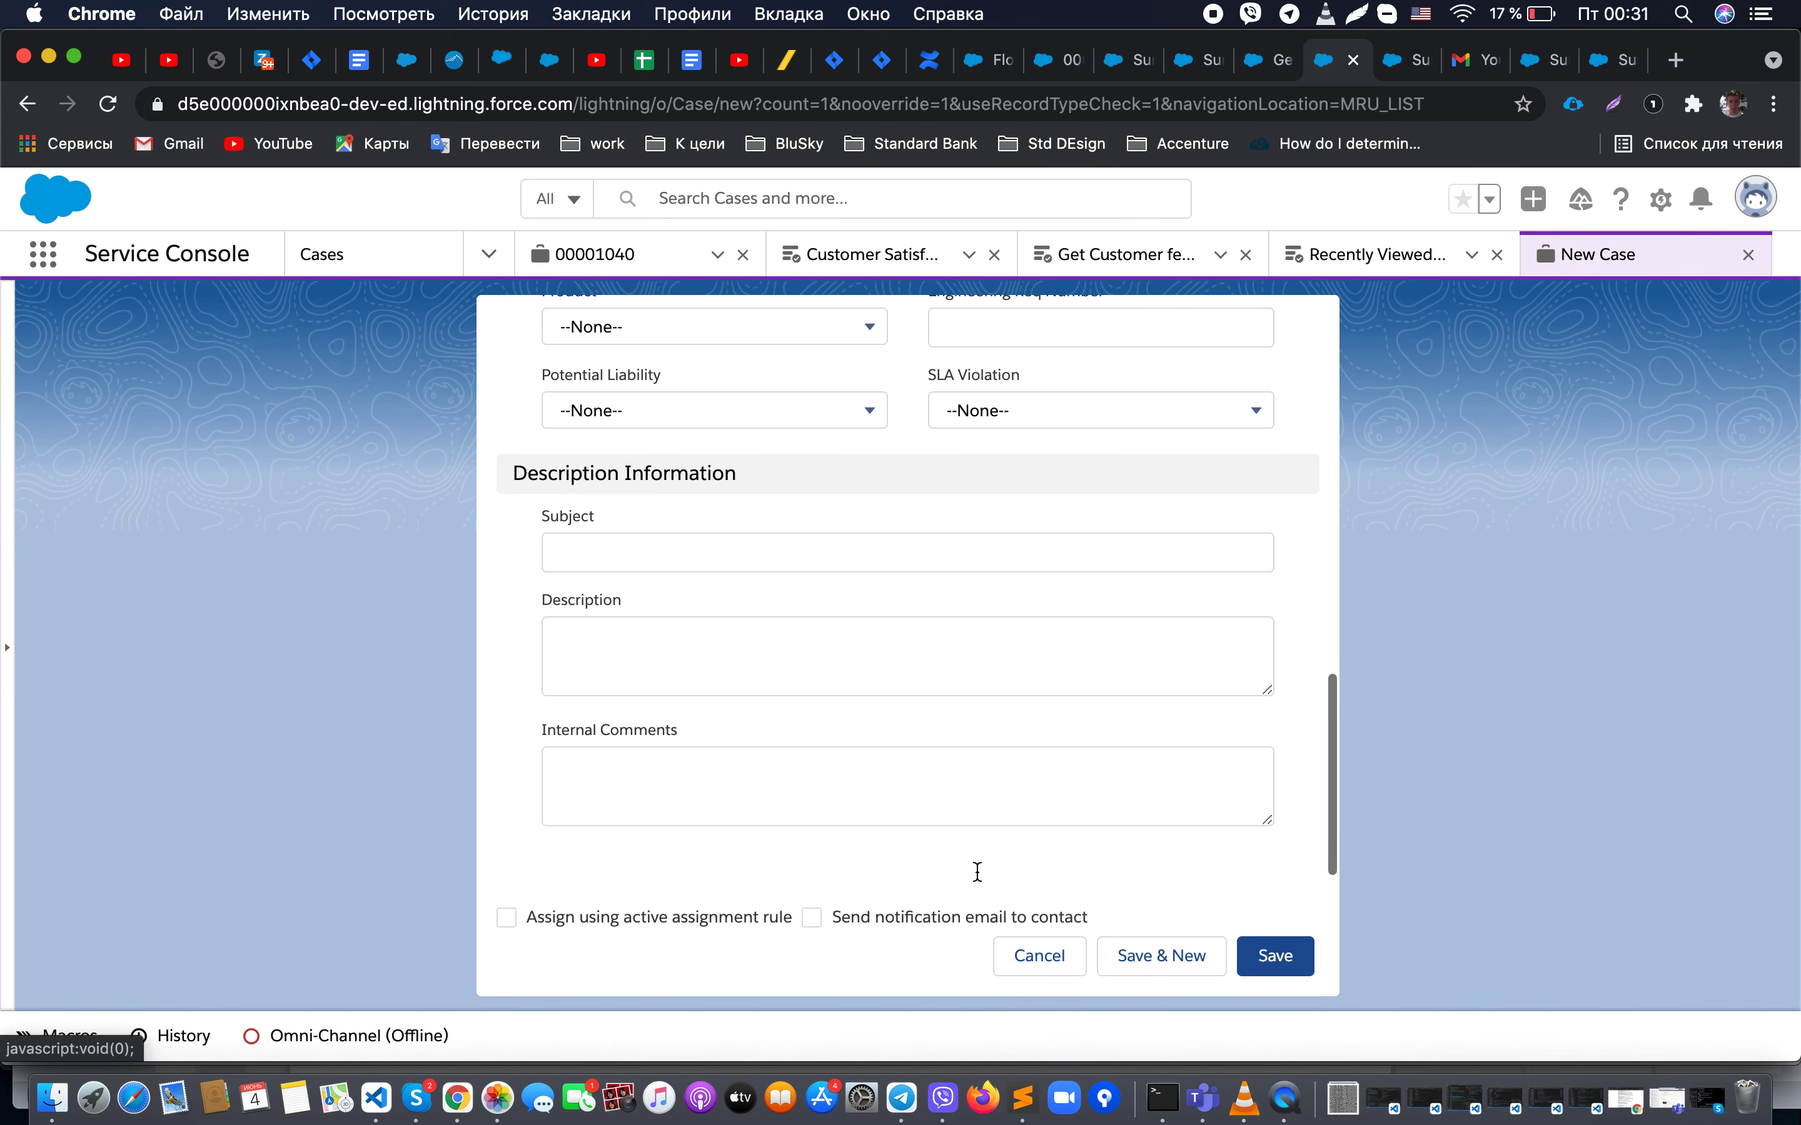
left_click(1273, 956)
left_click(1088, 816)
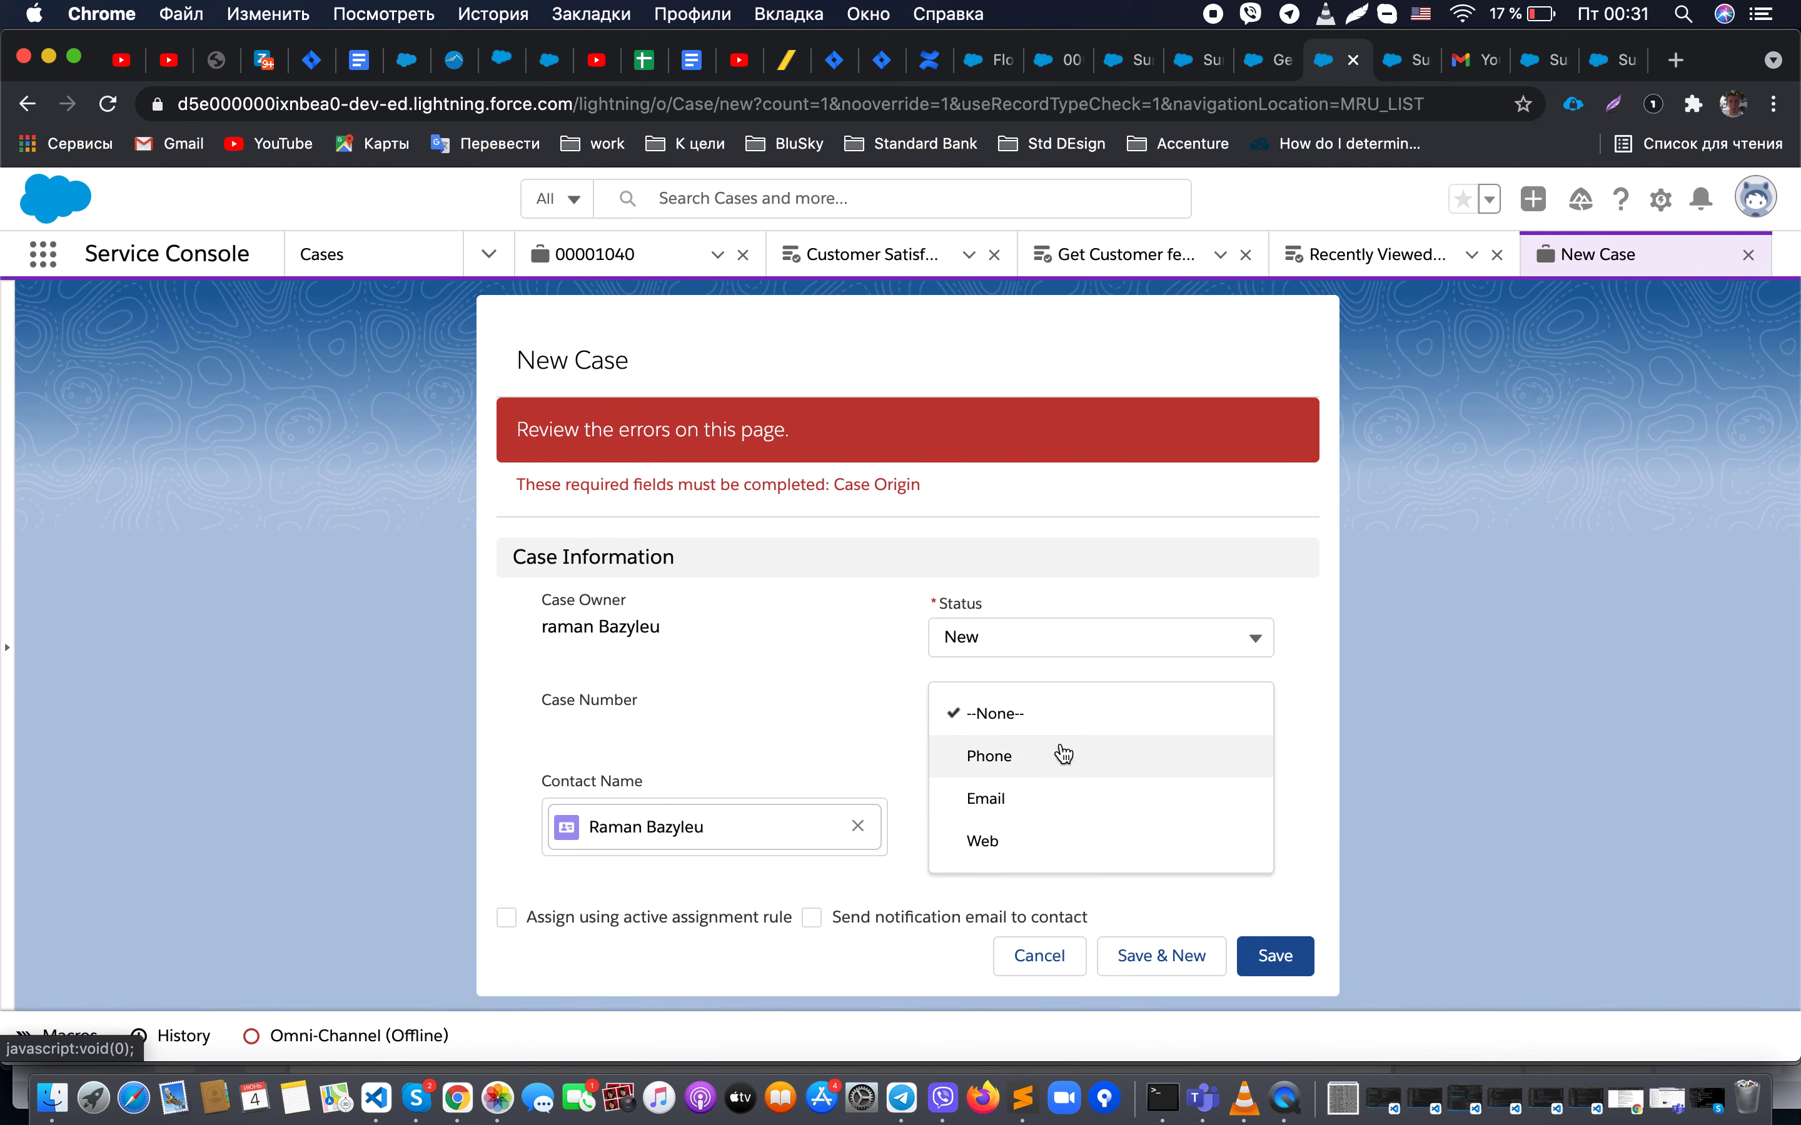
left_click(1033, 844)
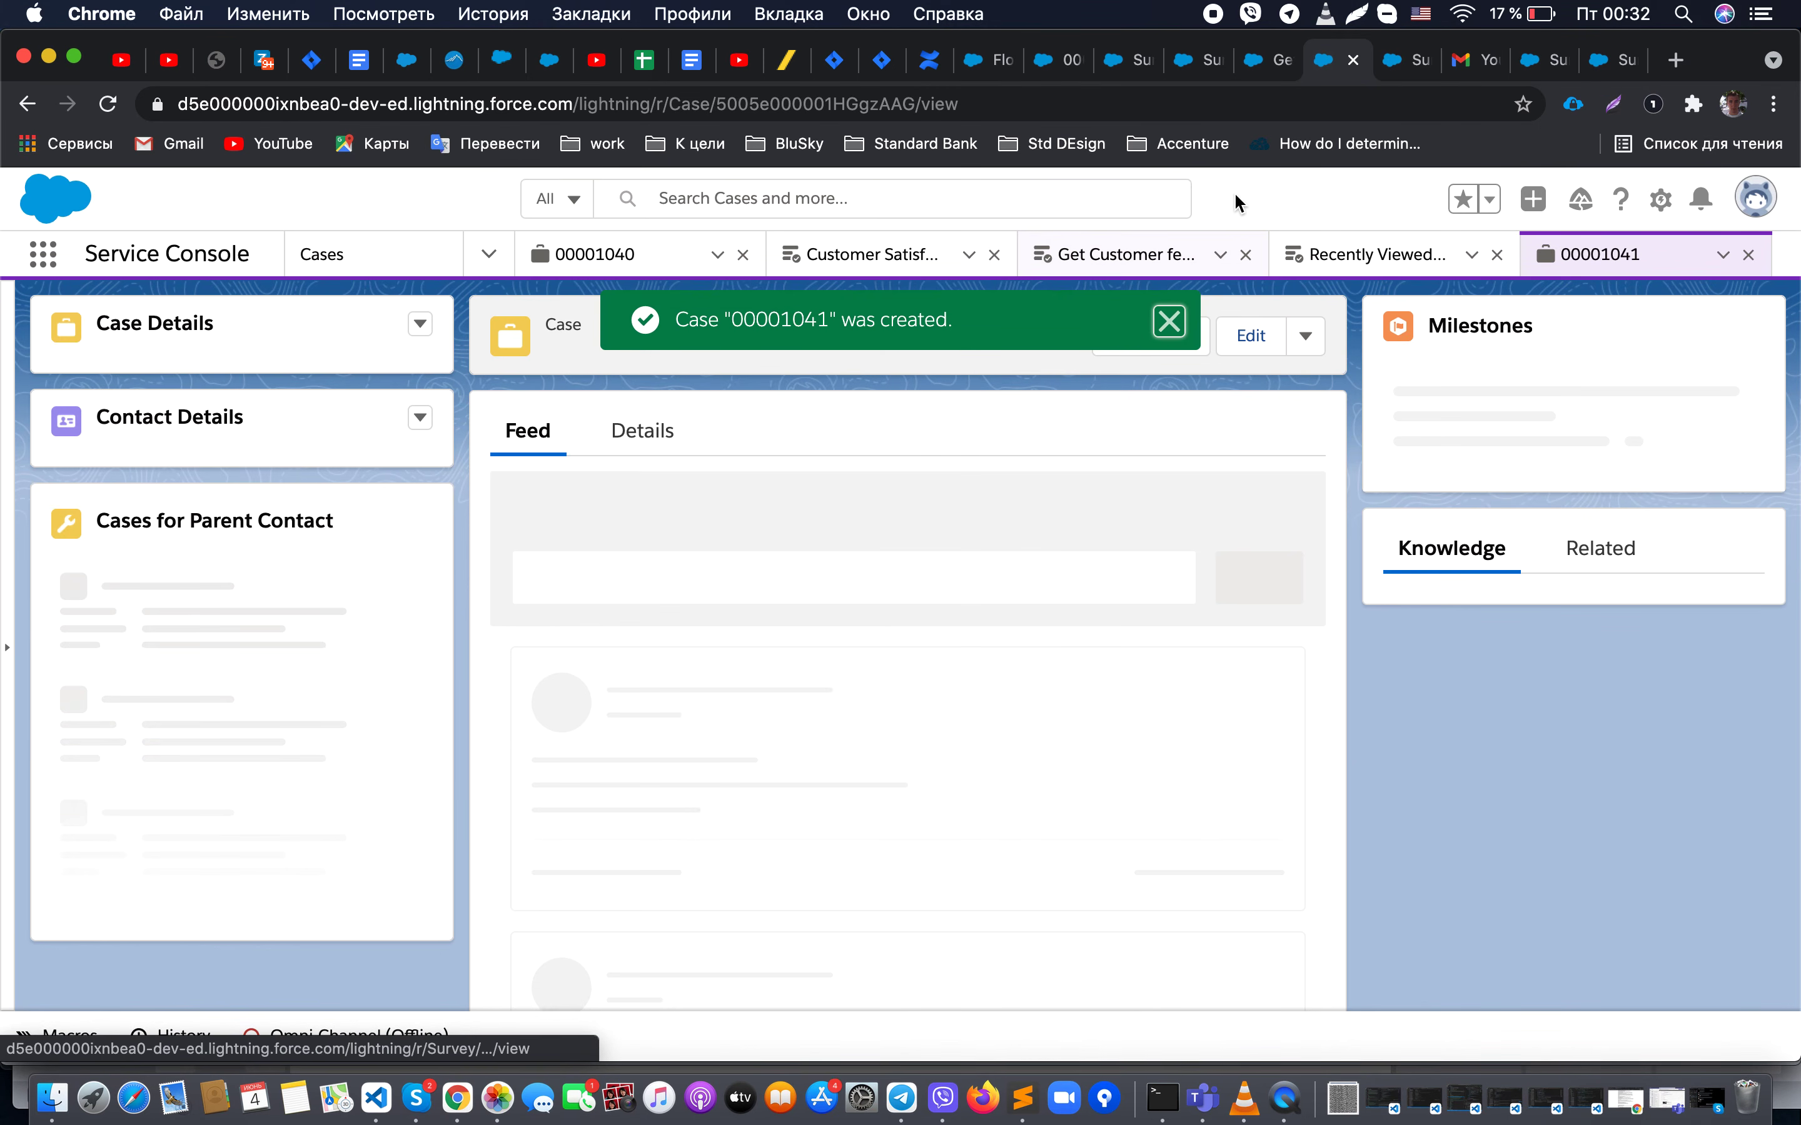
Step: Switch to Gmail, open the "test" message in the inbox, mark it as safe and return to the inbox
left_click(1460, 61)
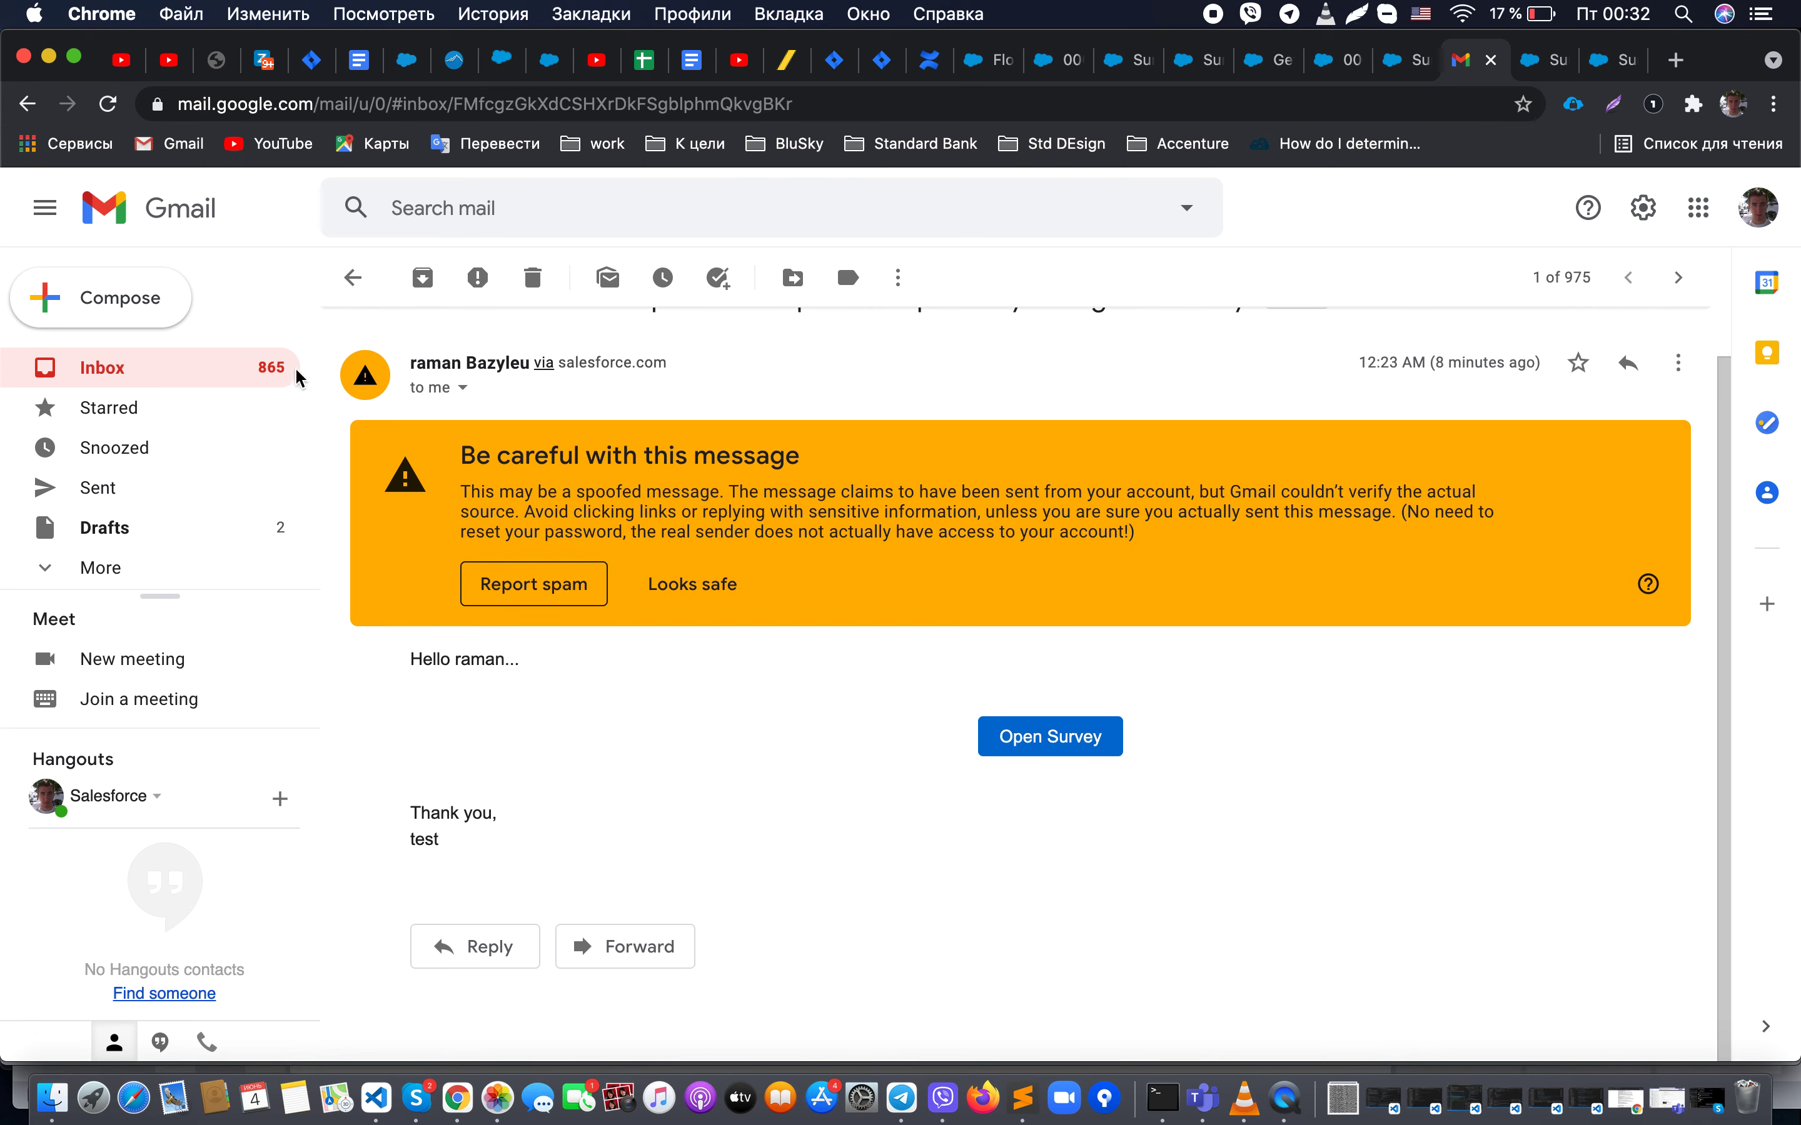
left_click(229, 366)
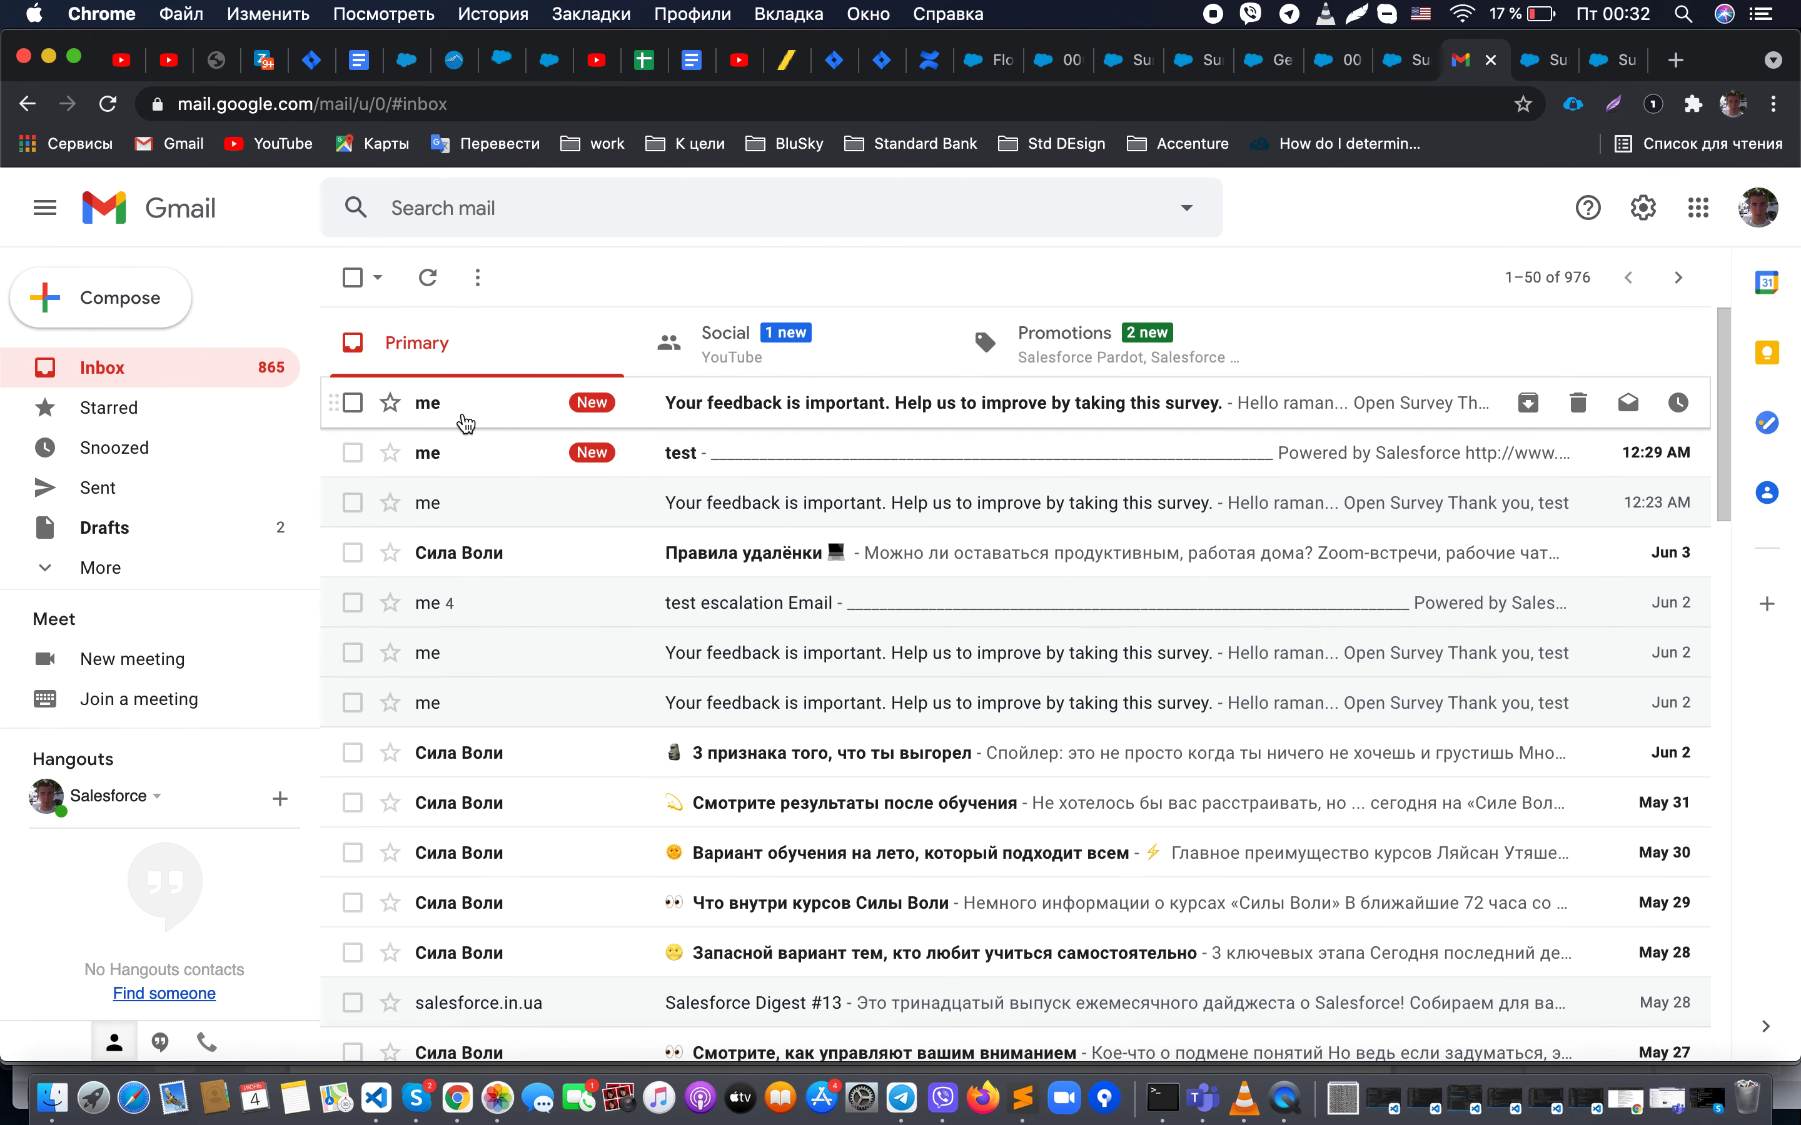
left_click(474, 449)
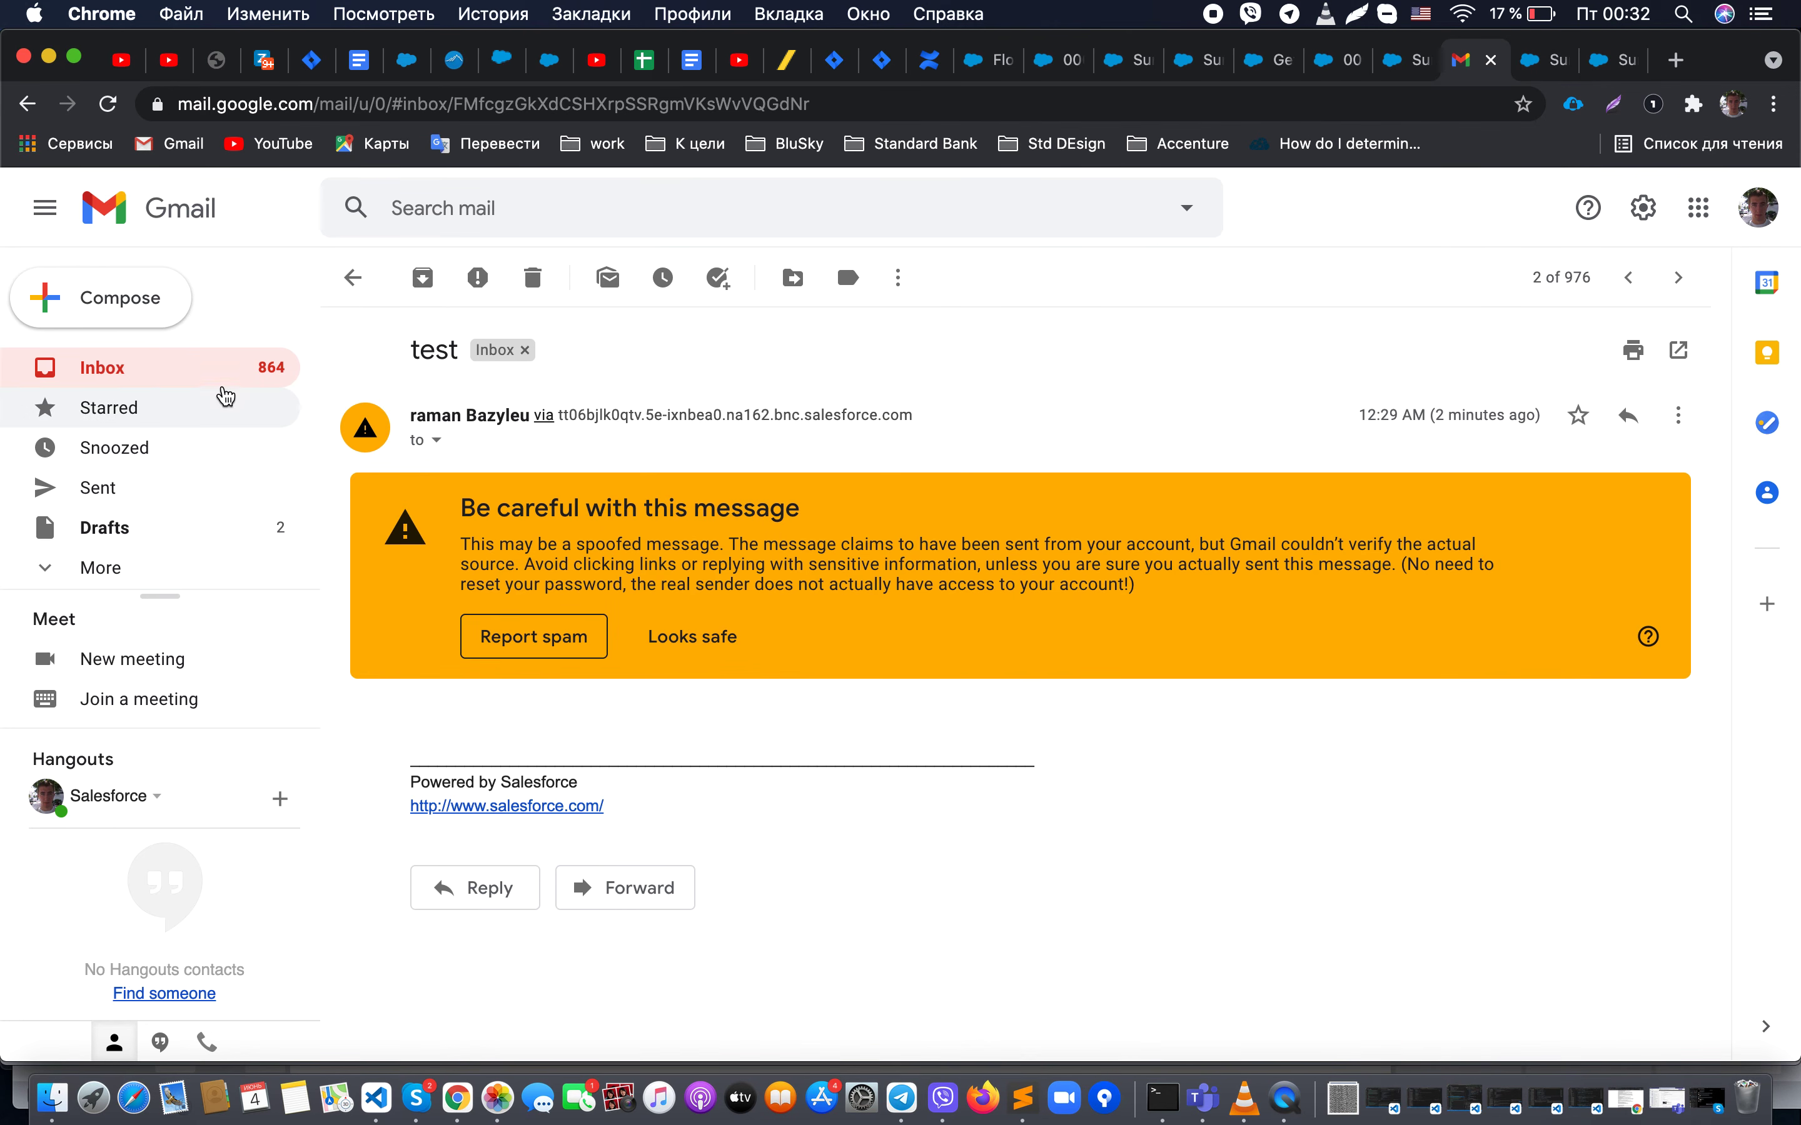
left_click(679, 634)
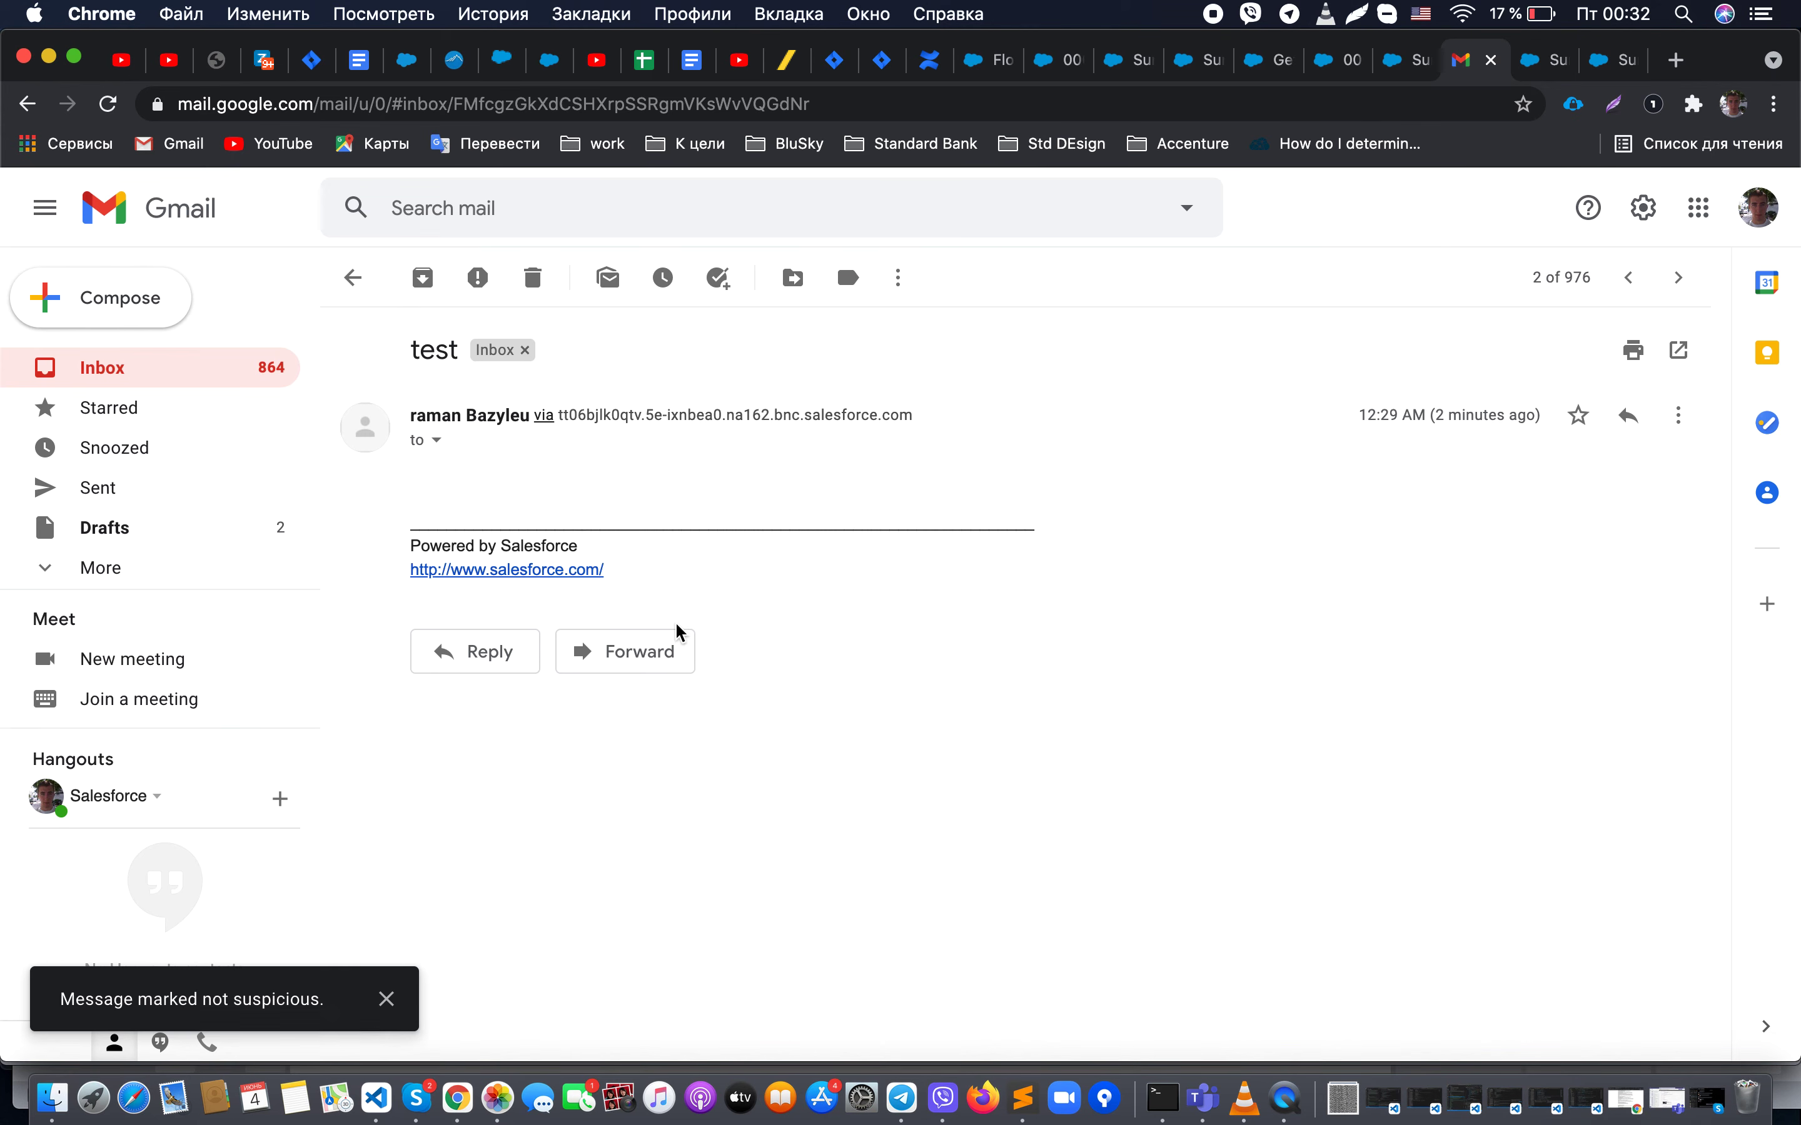
left_click(247, 382)
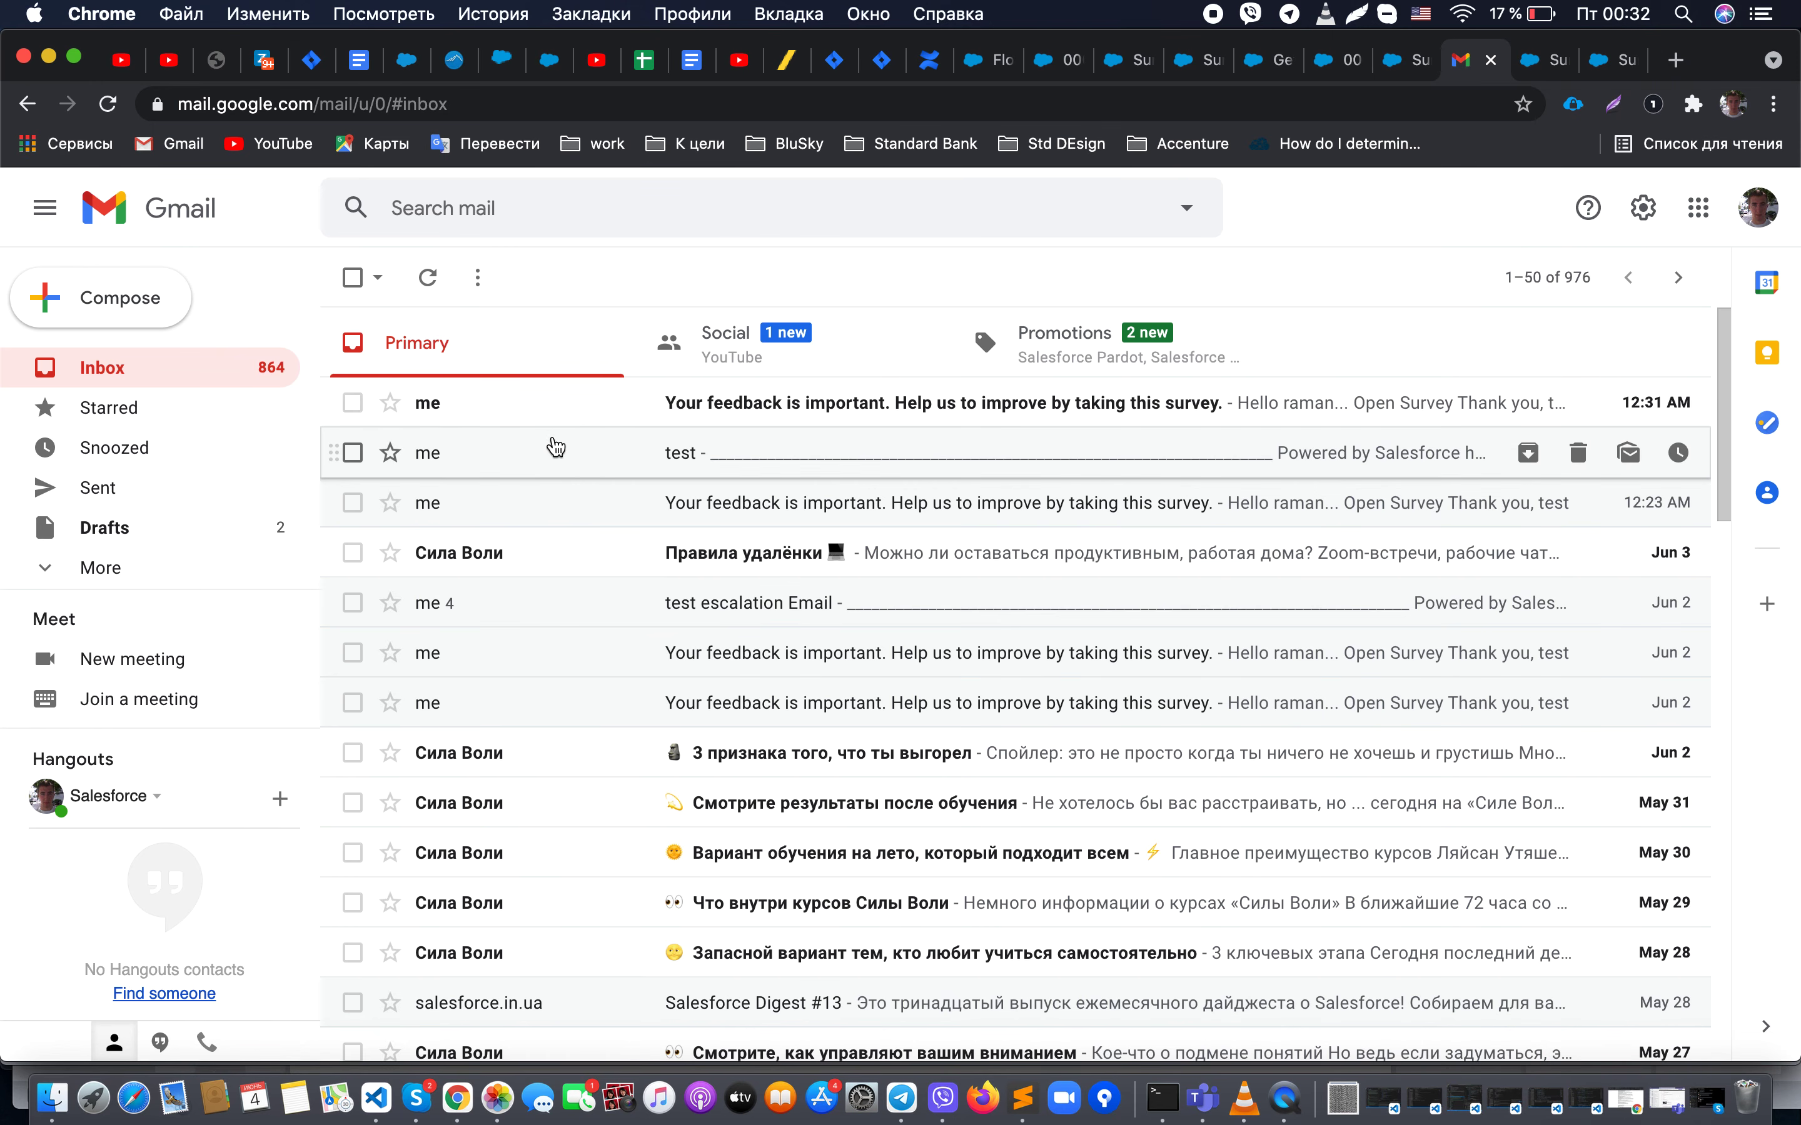
Step: Open the newest survey invitation e-mail, launch its survey and continue past the welcome message
left_click(565, 417)
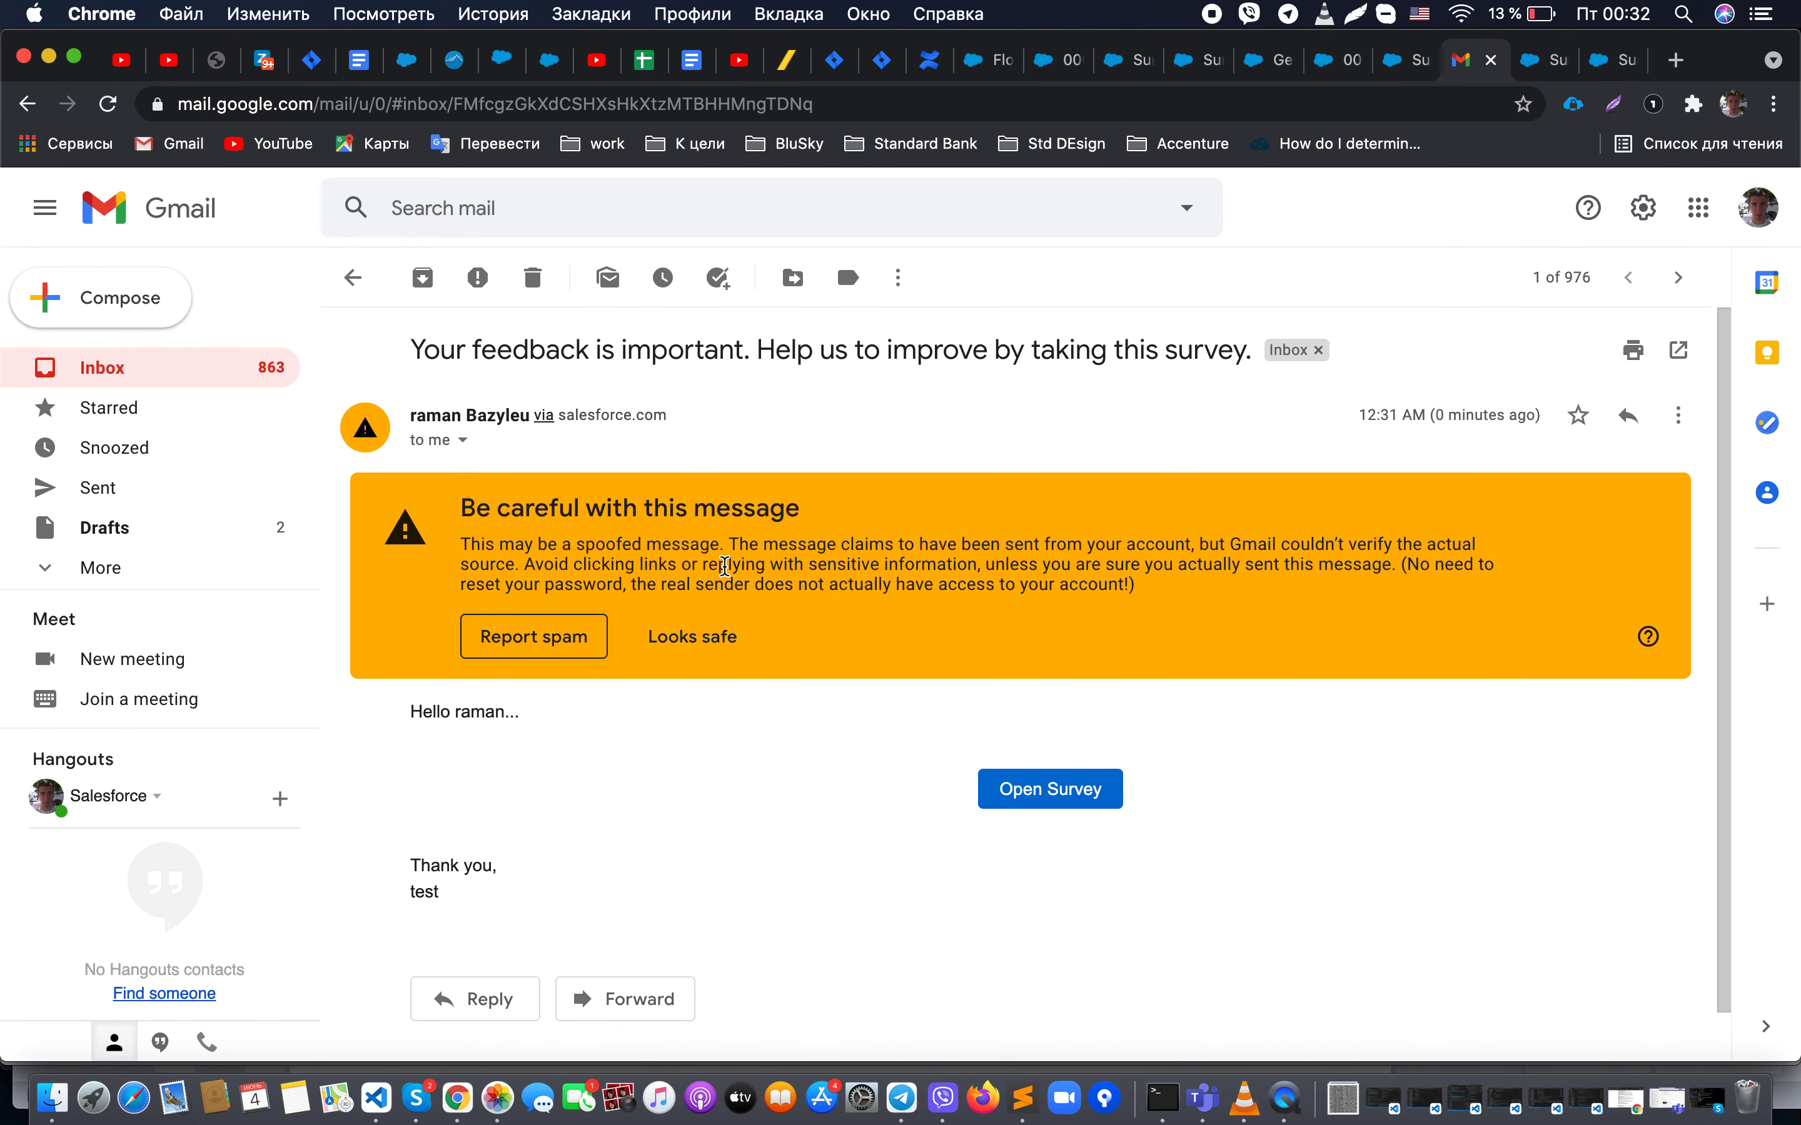
left_click_drag(410, 712, 529, 733)
left_click(531, 733)
left_click(1061, 794)
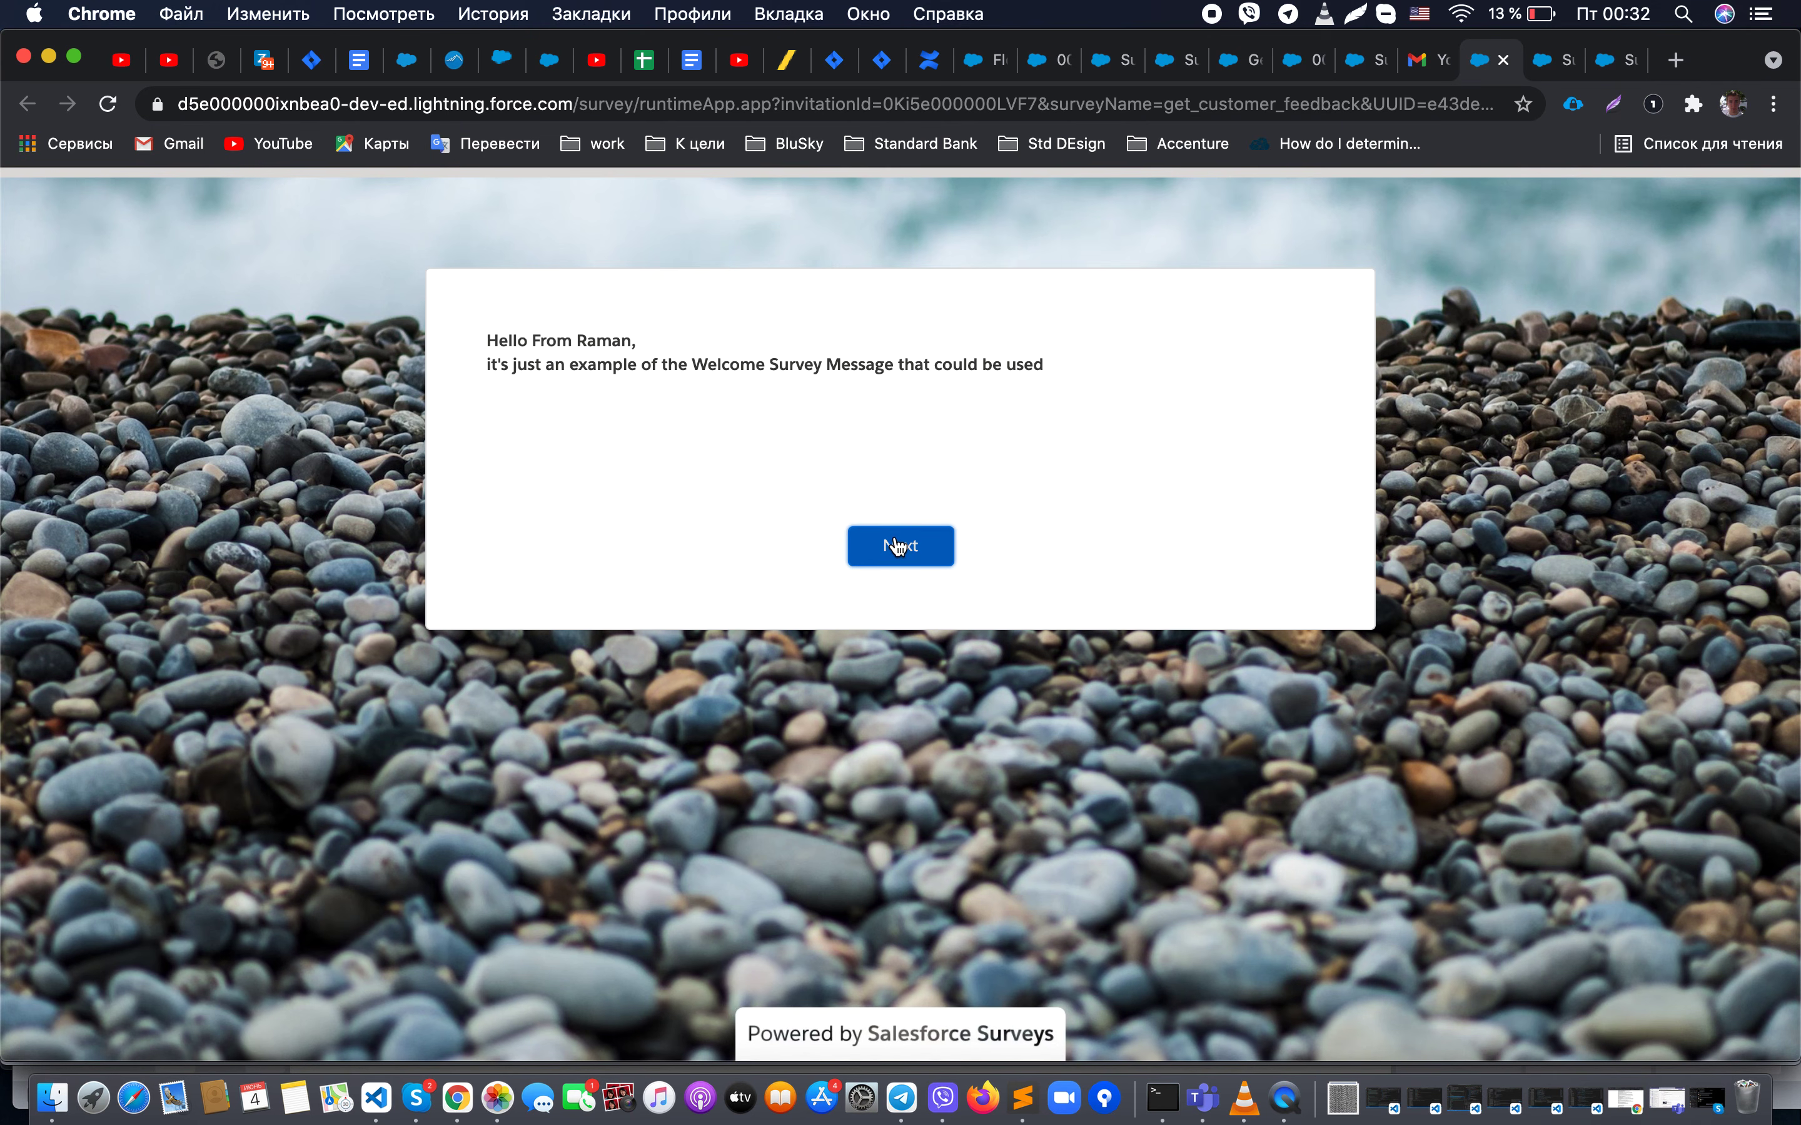
left_click(896, 547)
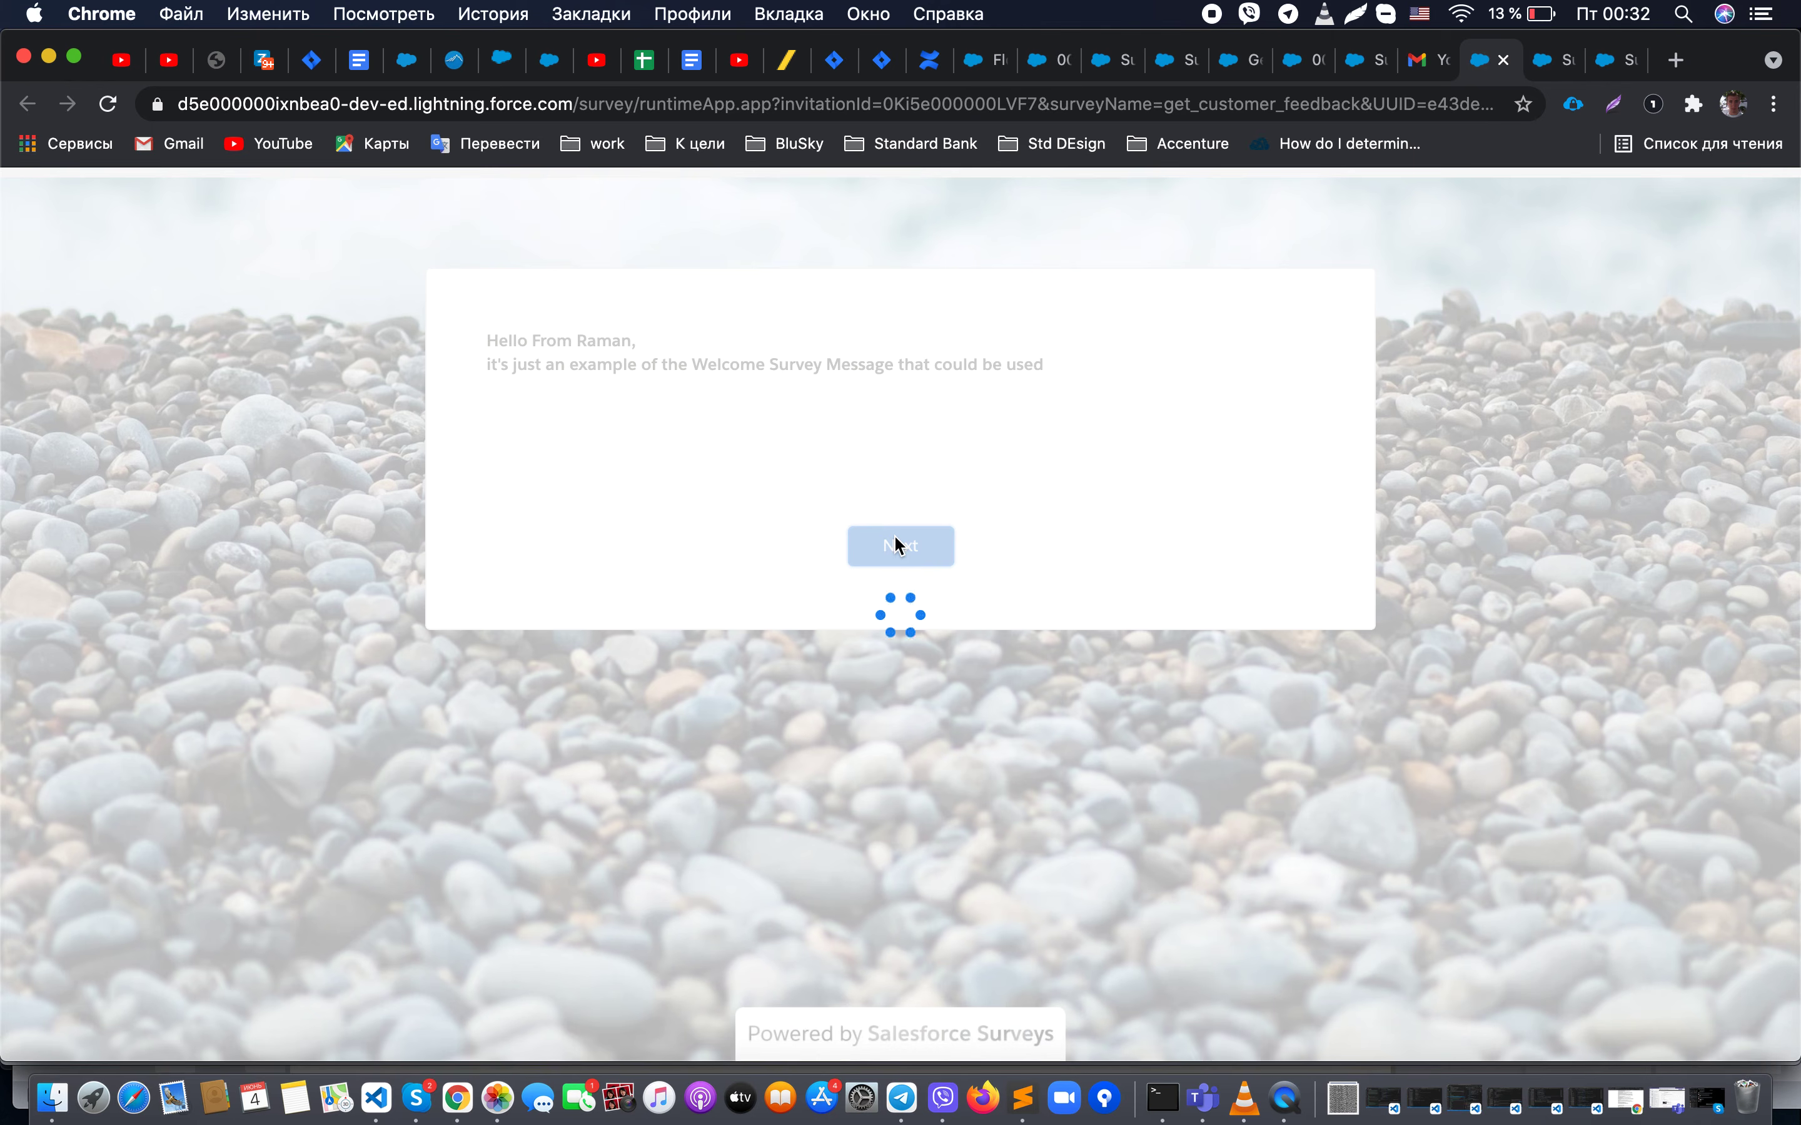
Step: Complete the first survey page with a support rating of 8, comment "Cool", a team support score of 9 and a survey score
left_click(964, 419)
left_click(841, 703)
type("Co")
left_click(1021, 985)
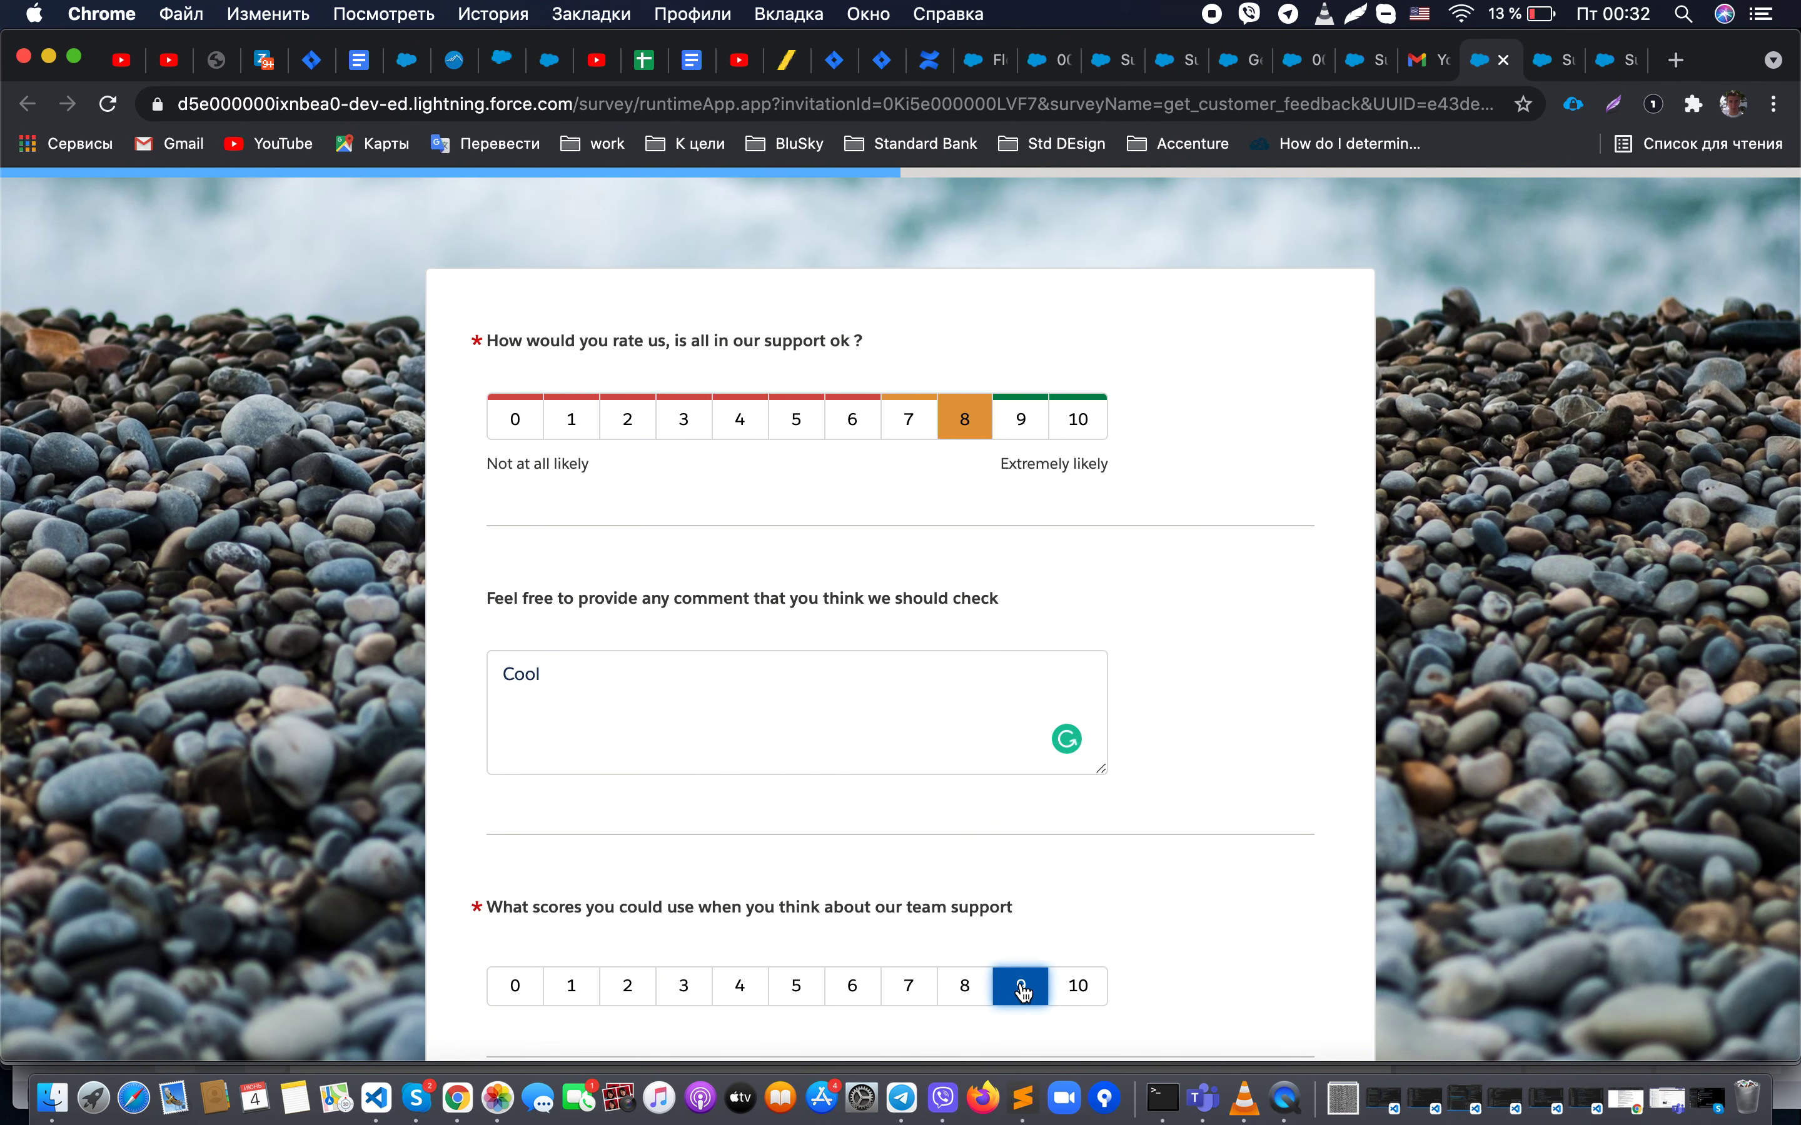
scroll(1019, 982, "down", 5)
left_click(1019, 864)
left_click(905, 1014)
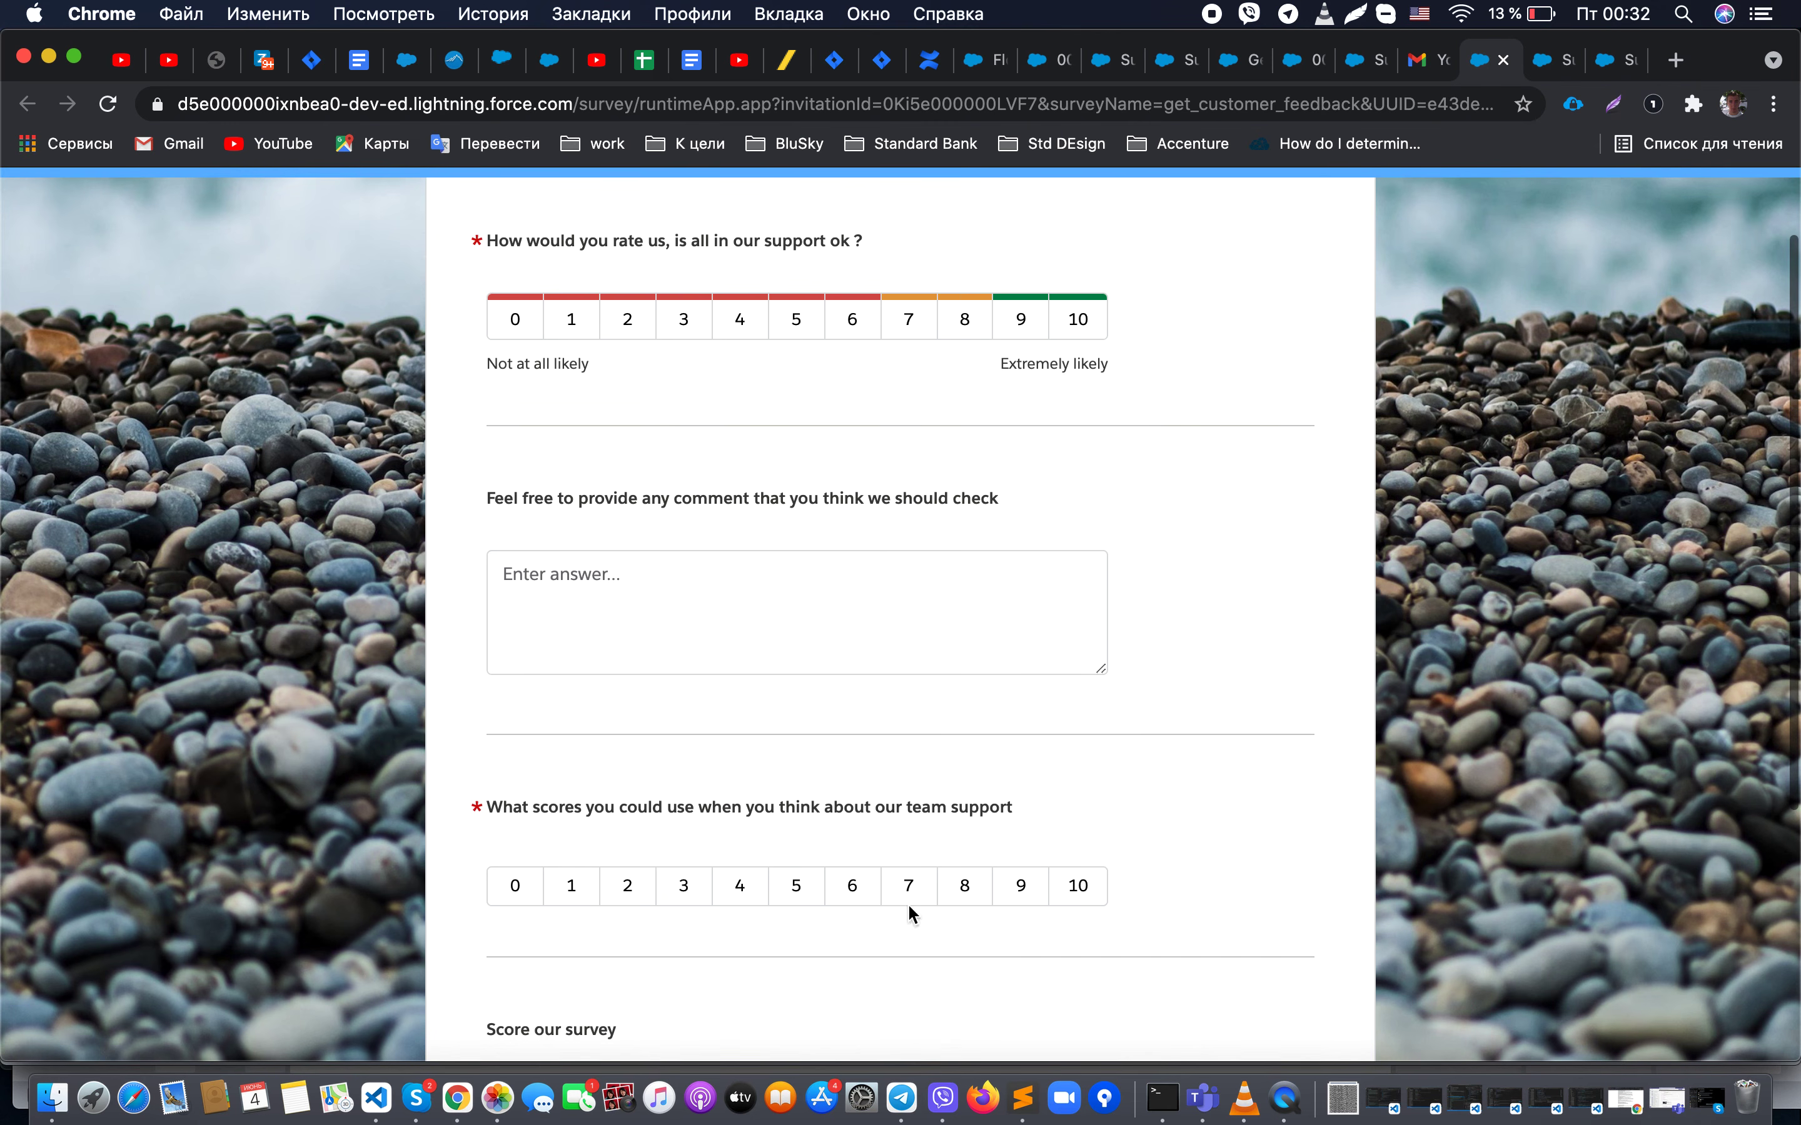
Step: Complete the second survey page with a rating of 9, comment "Very nice", a team support score of 9 and a survey score, and finish
left_click(1018, 322)
left_click(951, 554)
type("Very ni")
left_click(1021, 884)
scroll(1019, 878, "down", 5)
left_click(1018, 869)
left_click(931, 1022)
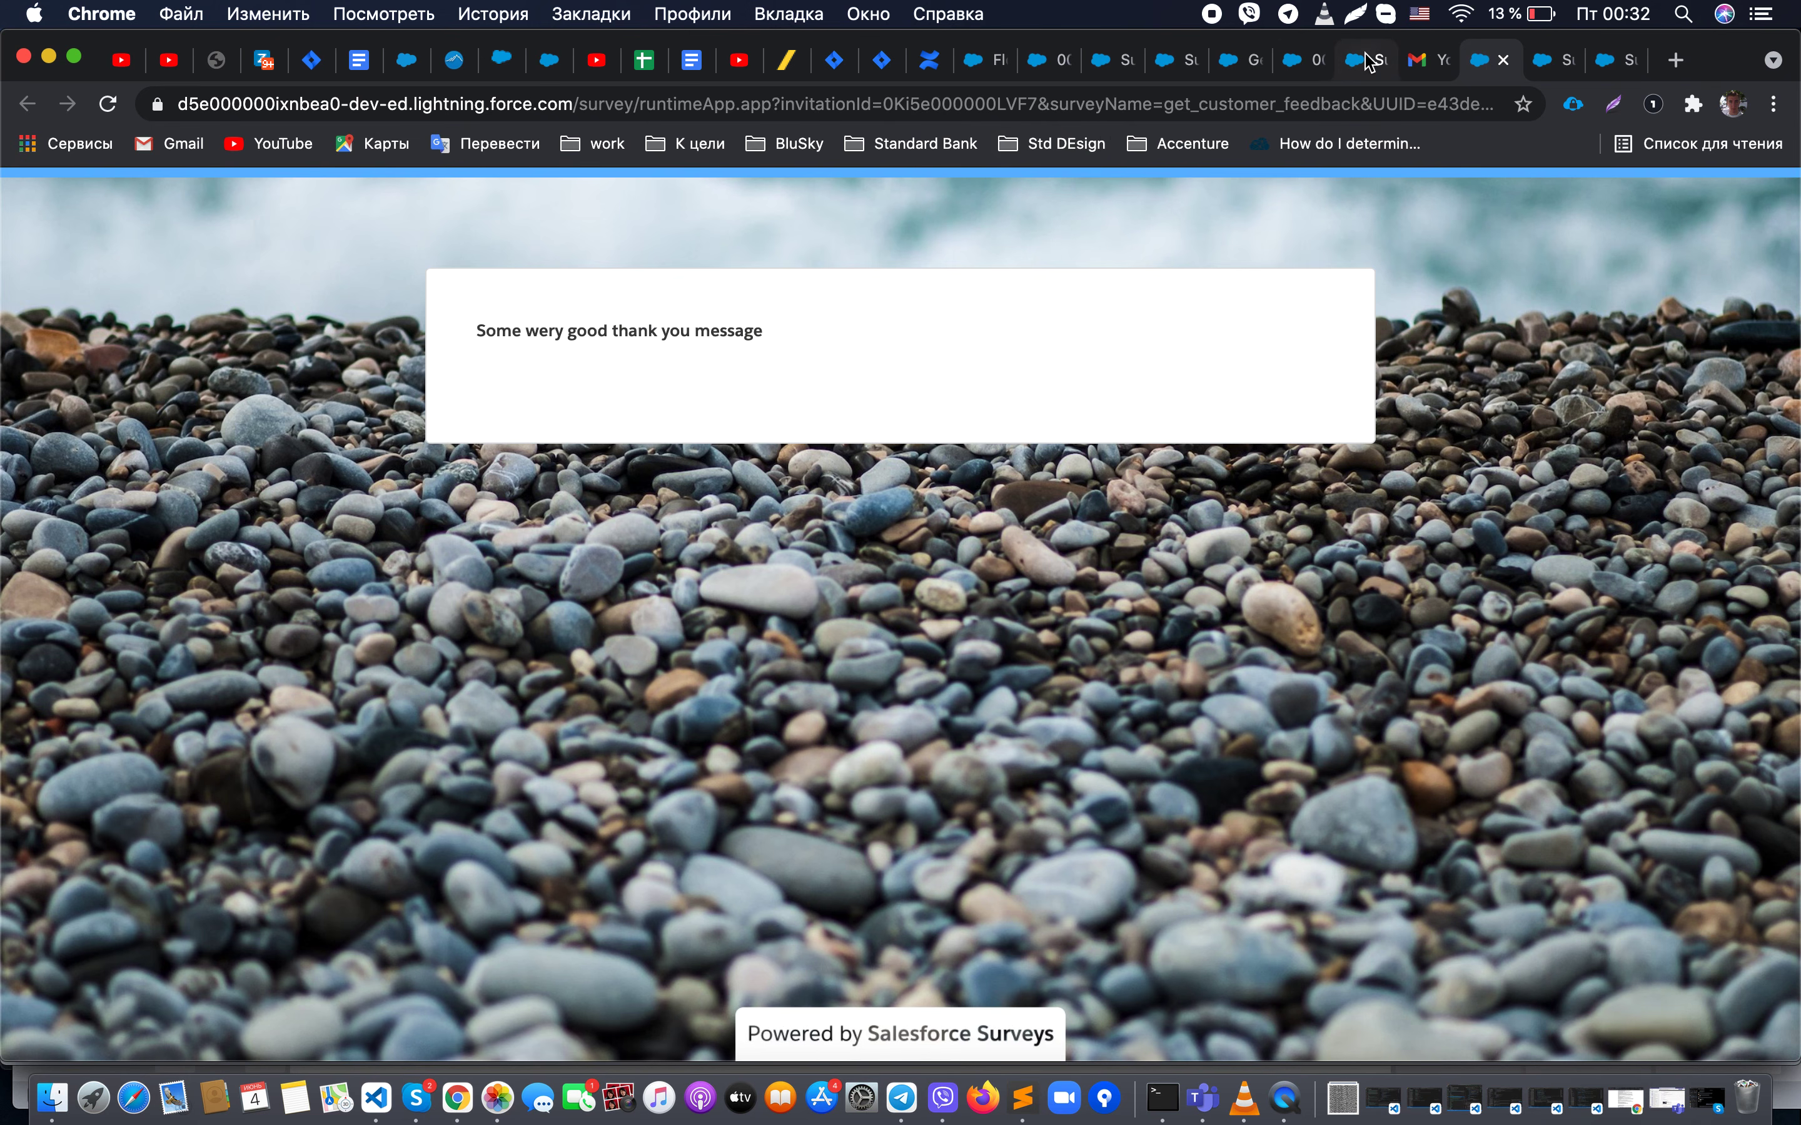
Step: Return to the Get Customer feedback analysis, refresh the survey metrics and review the response count, status and per-question dashboard
left_click(1367, 63)
left_click(1675, 312)
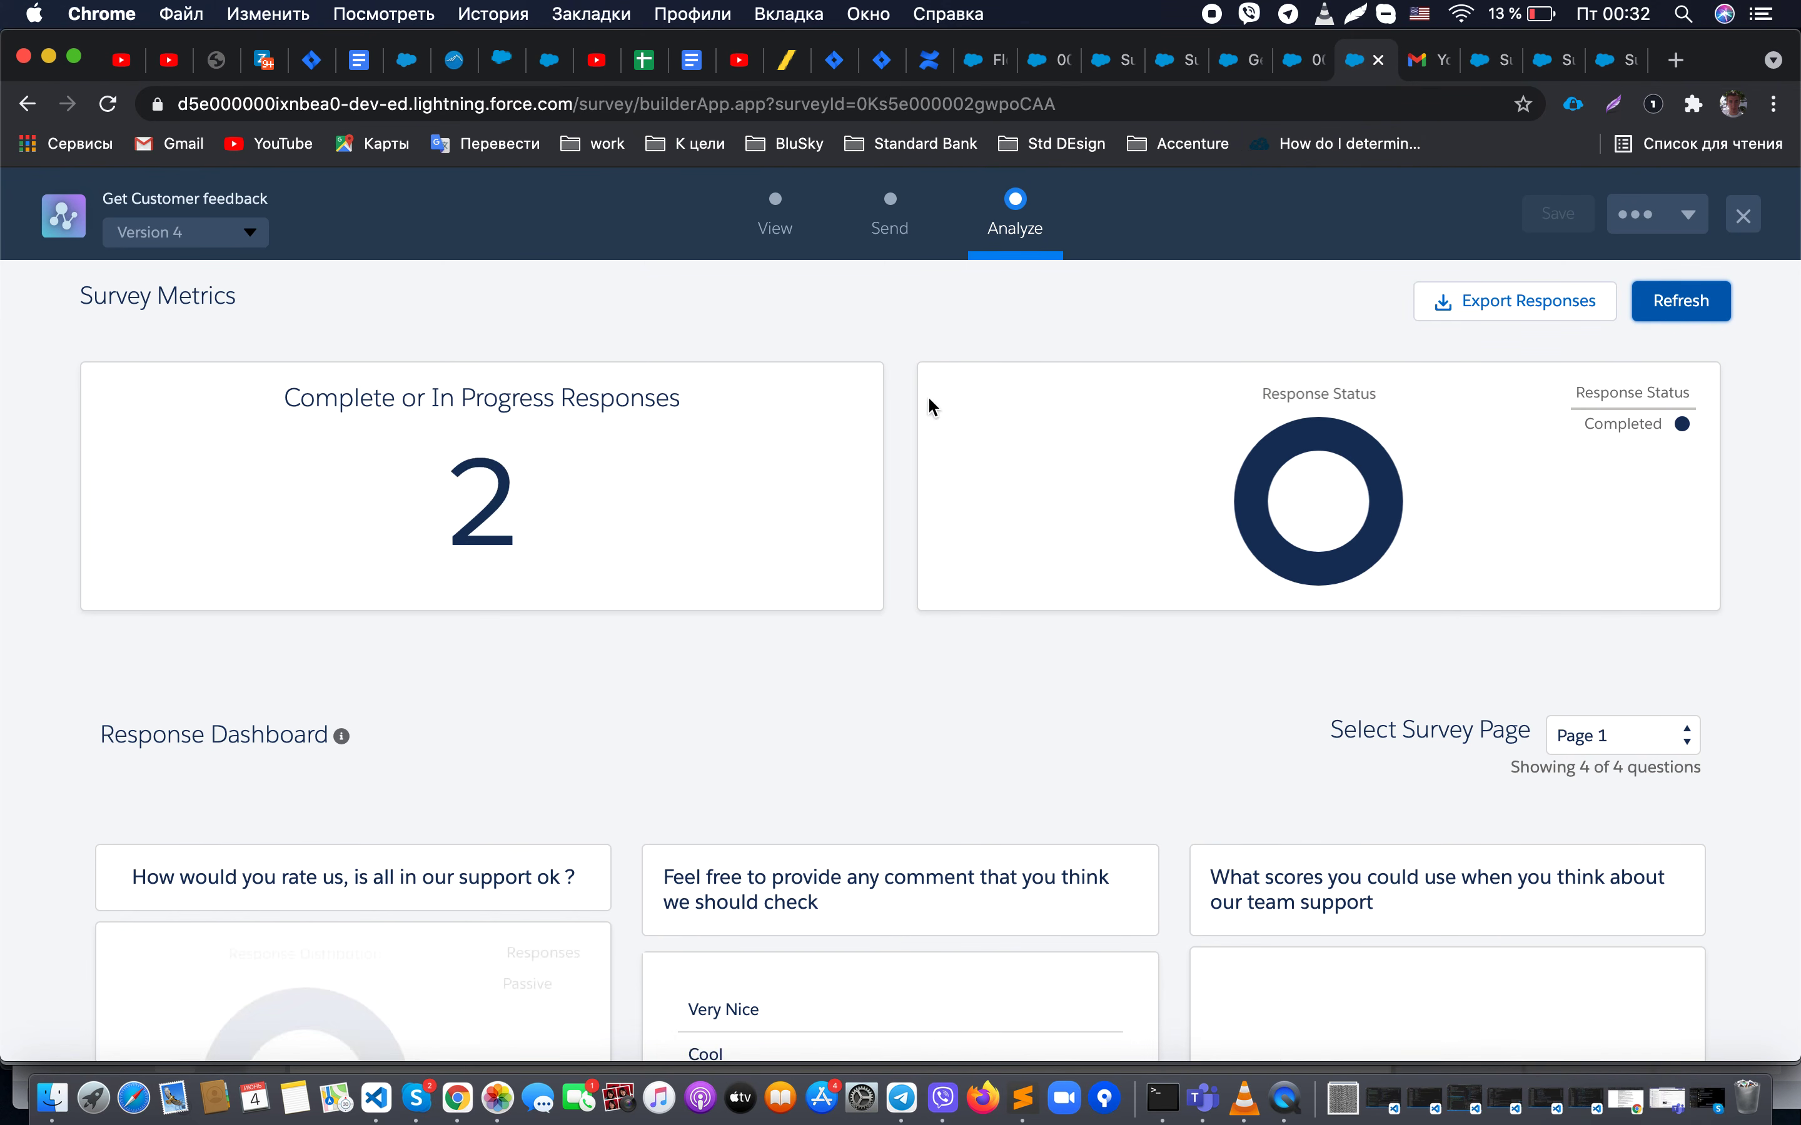
double_click(477, 497)
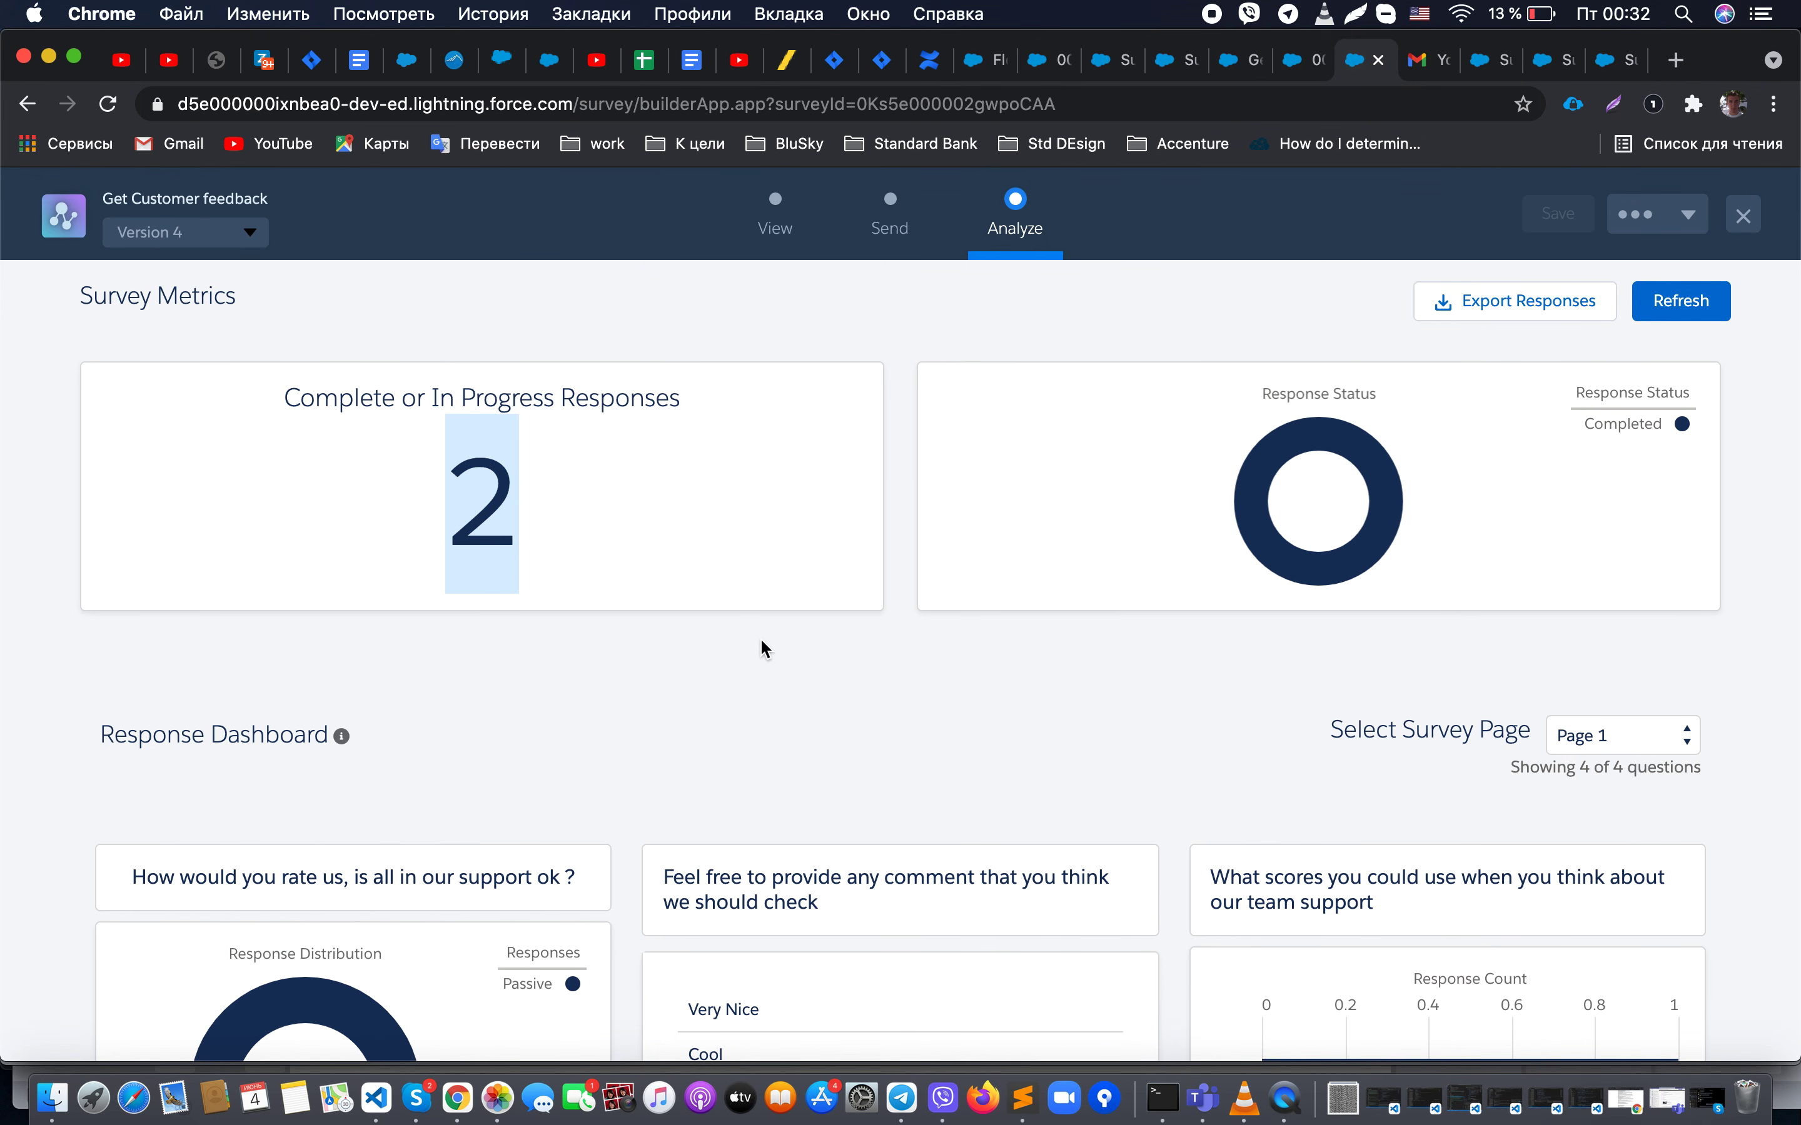
scroll(764, 649, "down", 3)
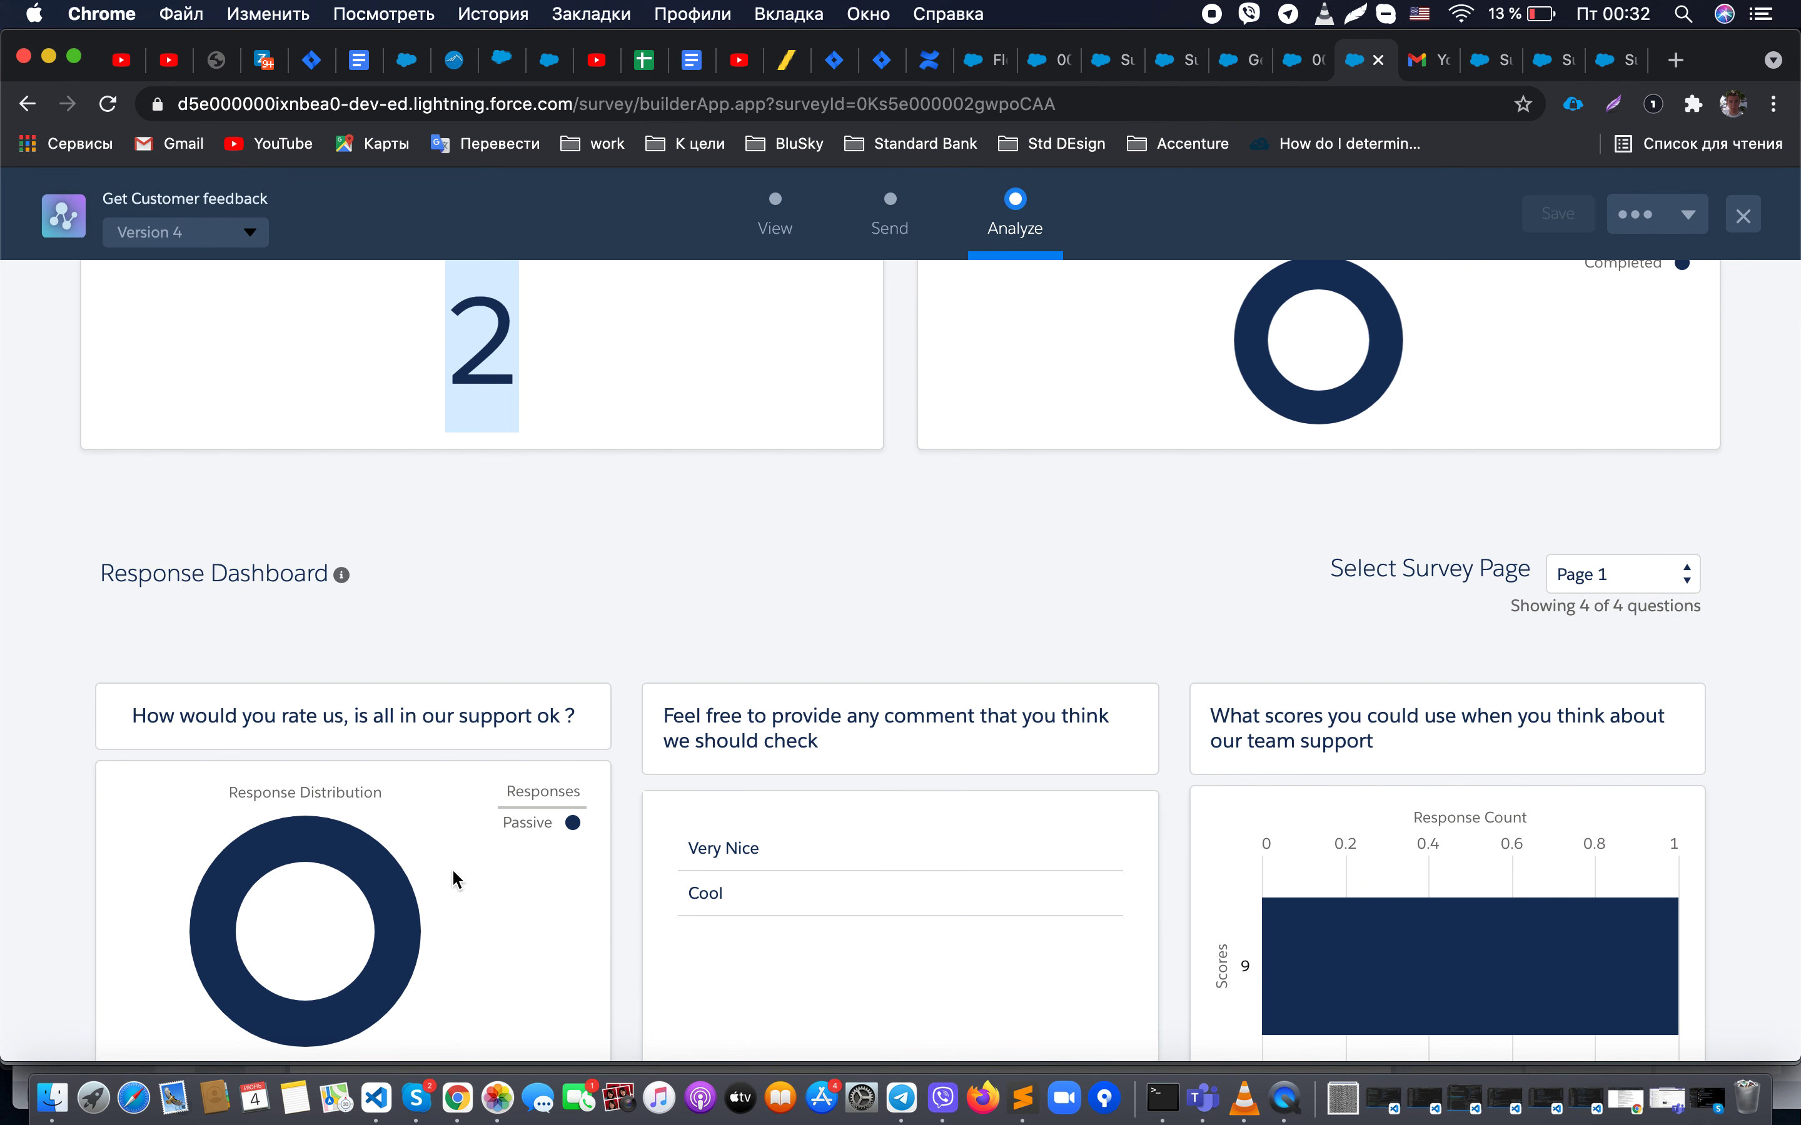
scroll(1437, 350, "up", 3)
left_click(1664, 310)
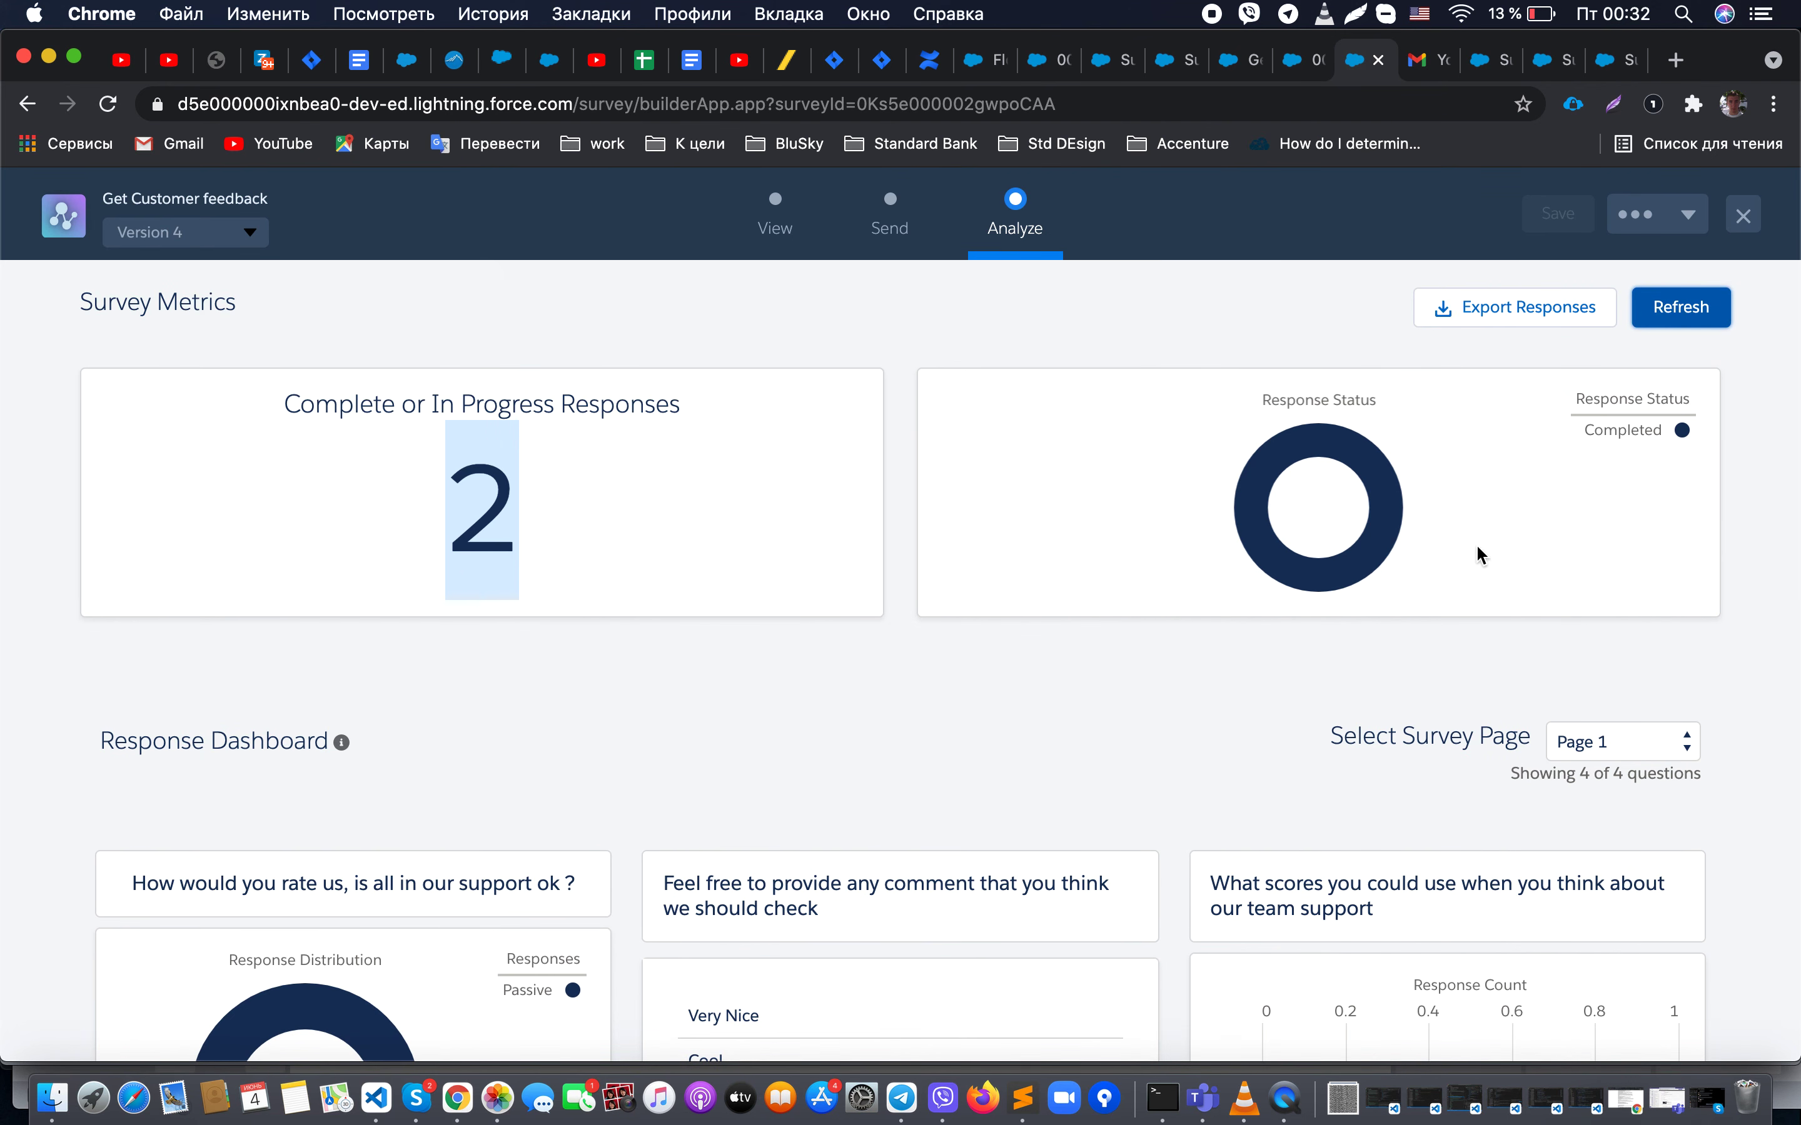
scroll(1480, 554, "down", 2)
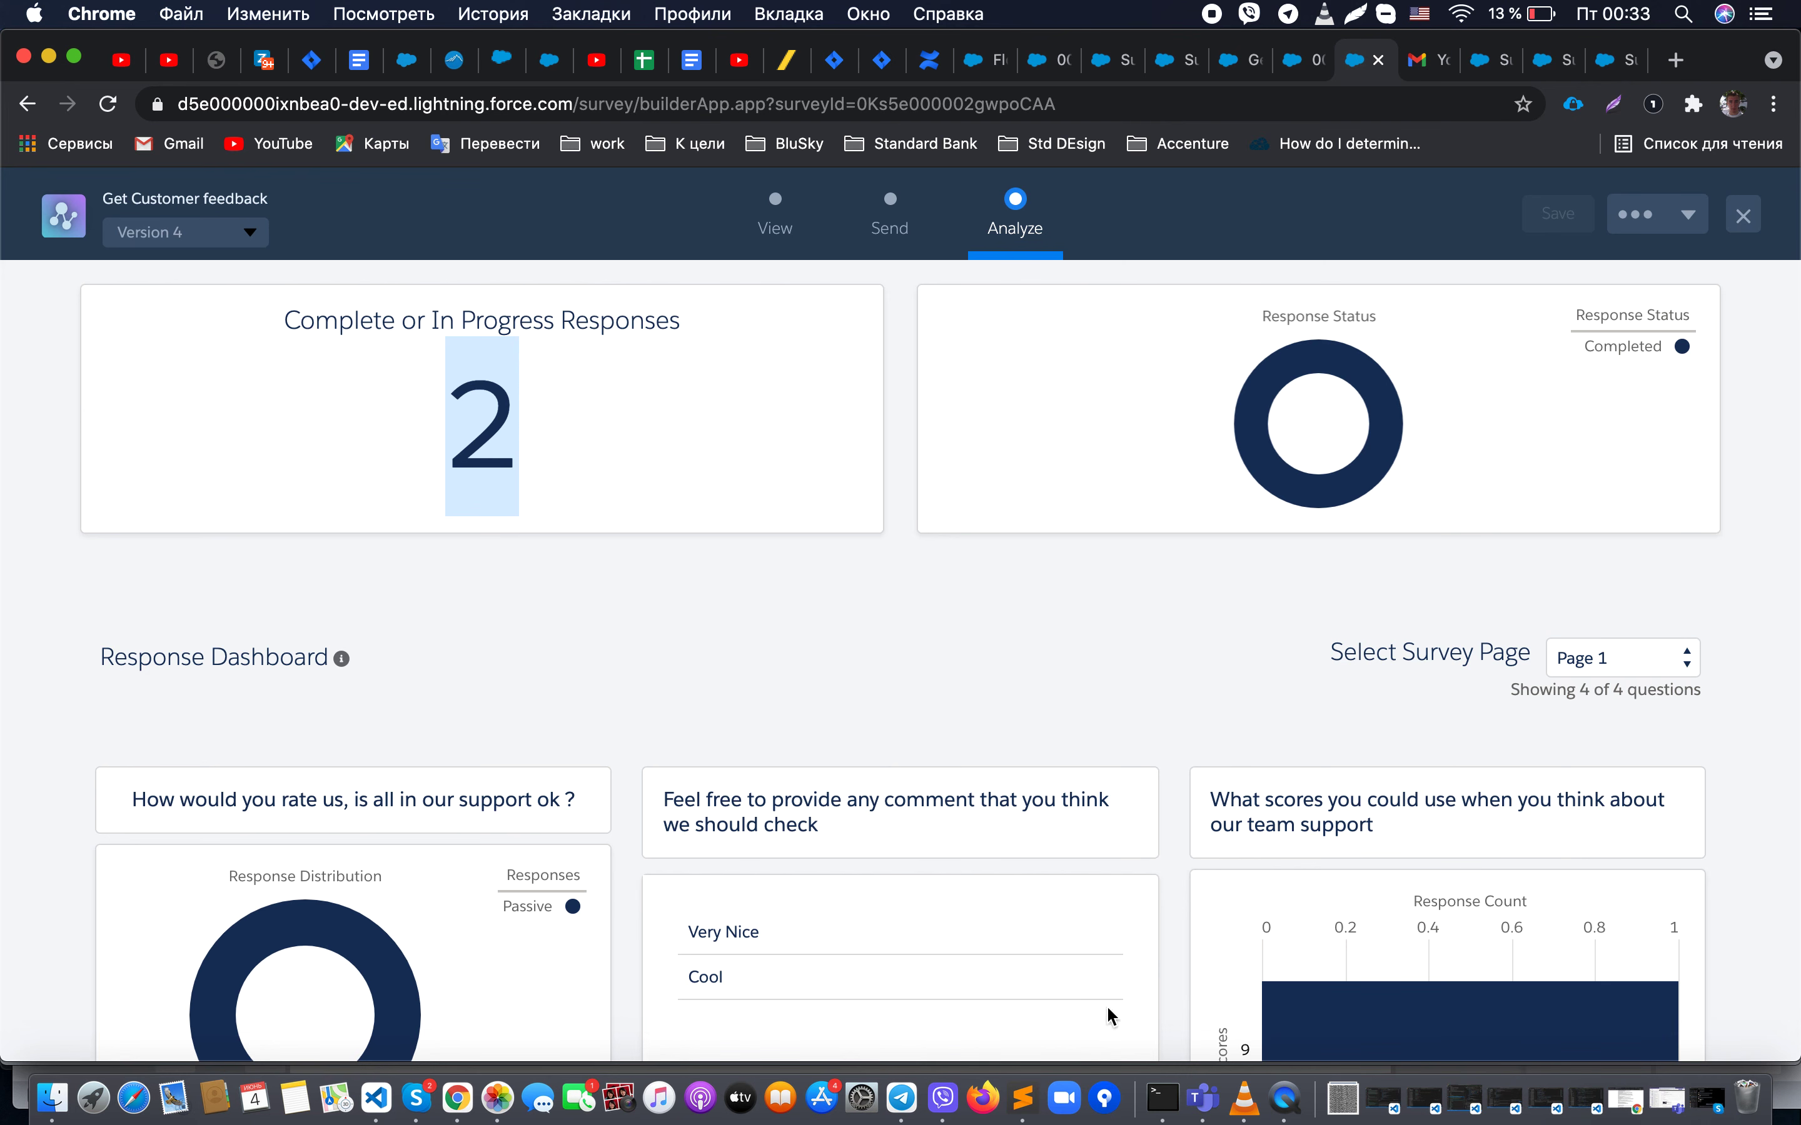
Step: Review the Case field and Email Template notes in Sublime Text, and return to the survey analysis in Chrome
left_click(1024, 1098)
left_click(279, 195)
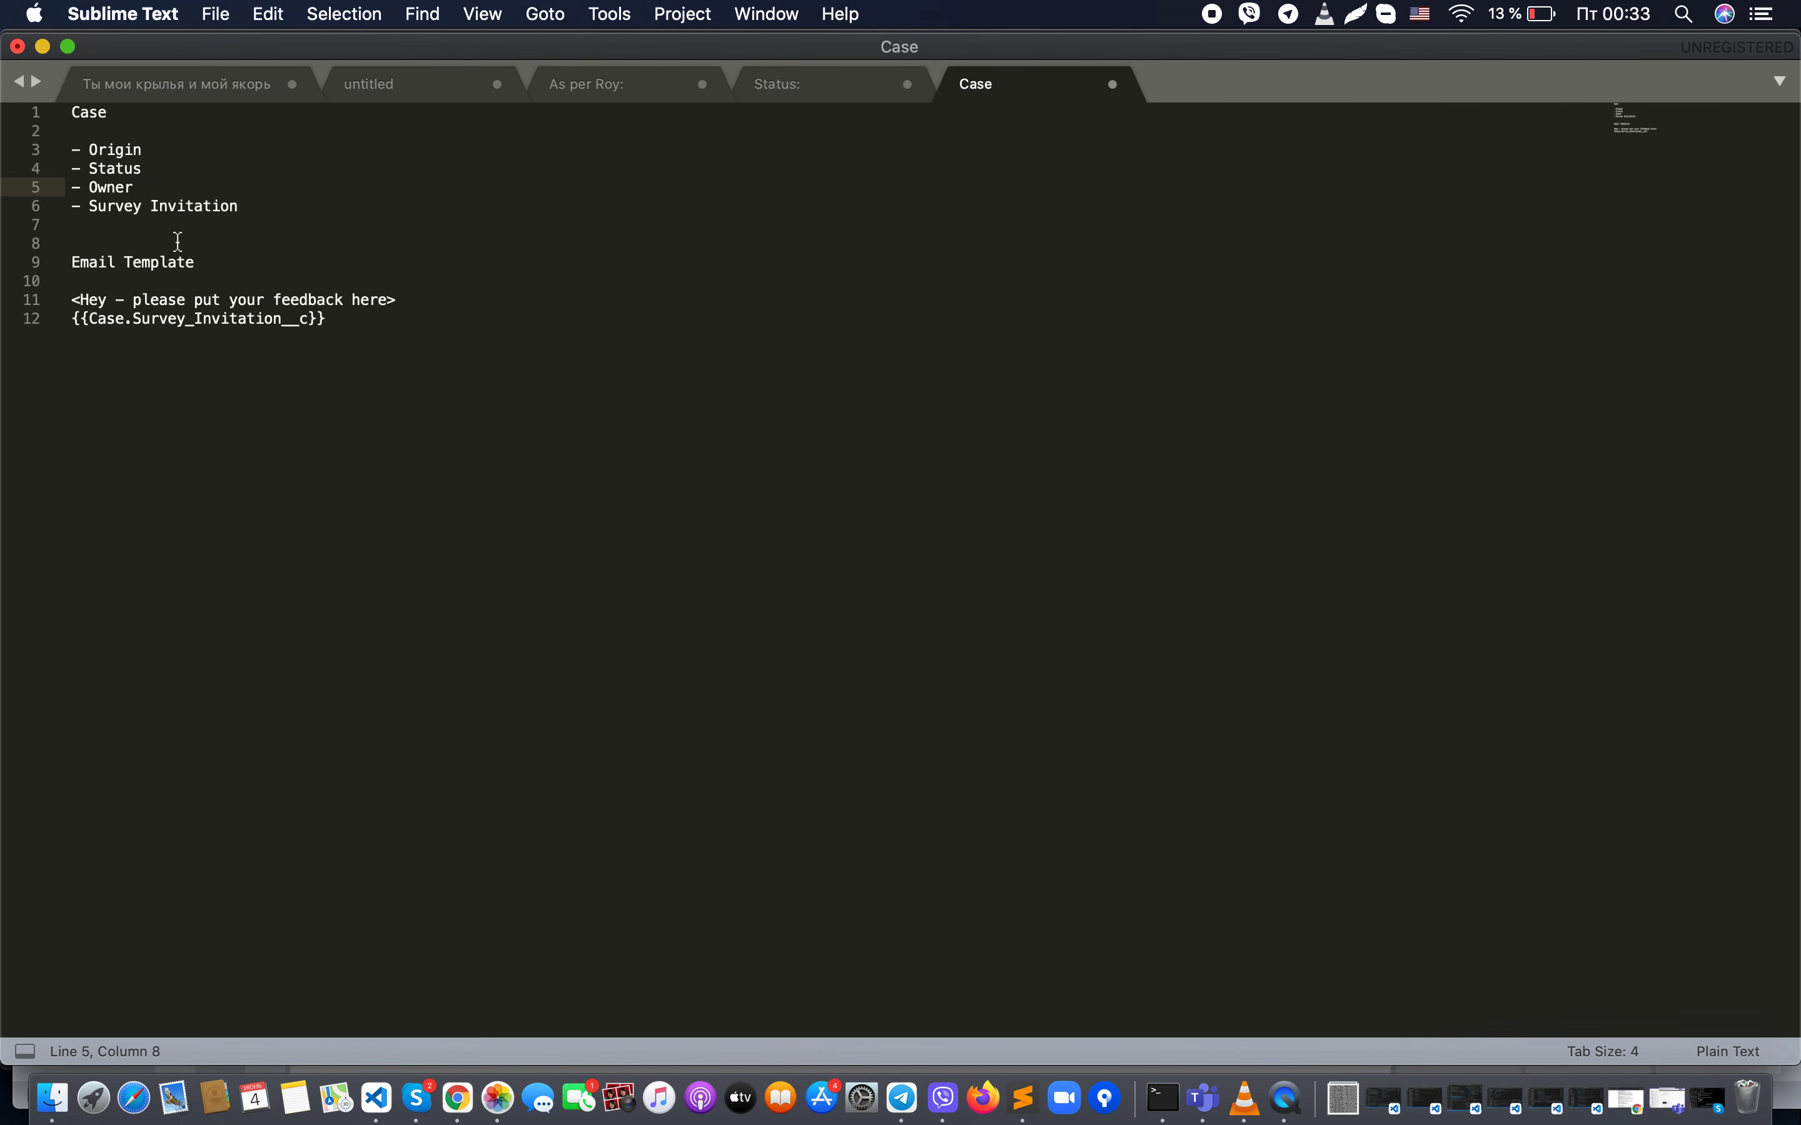
left_click(459, 1098)
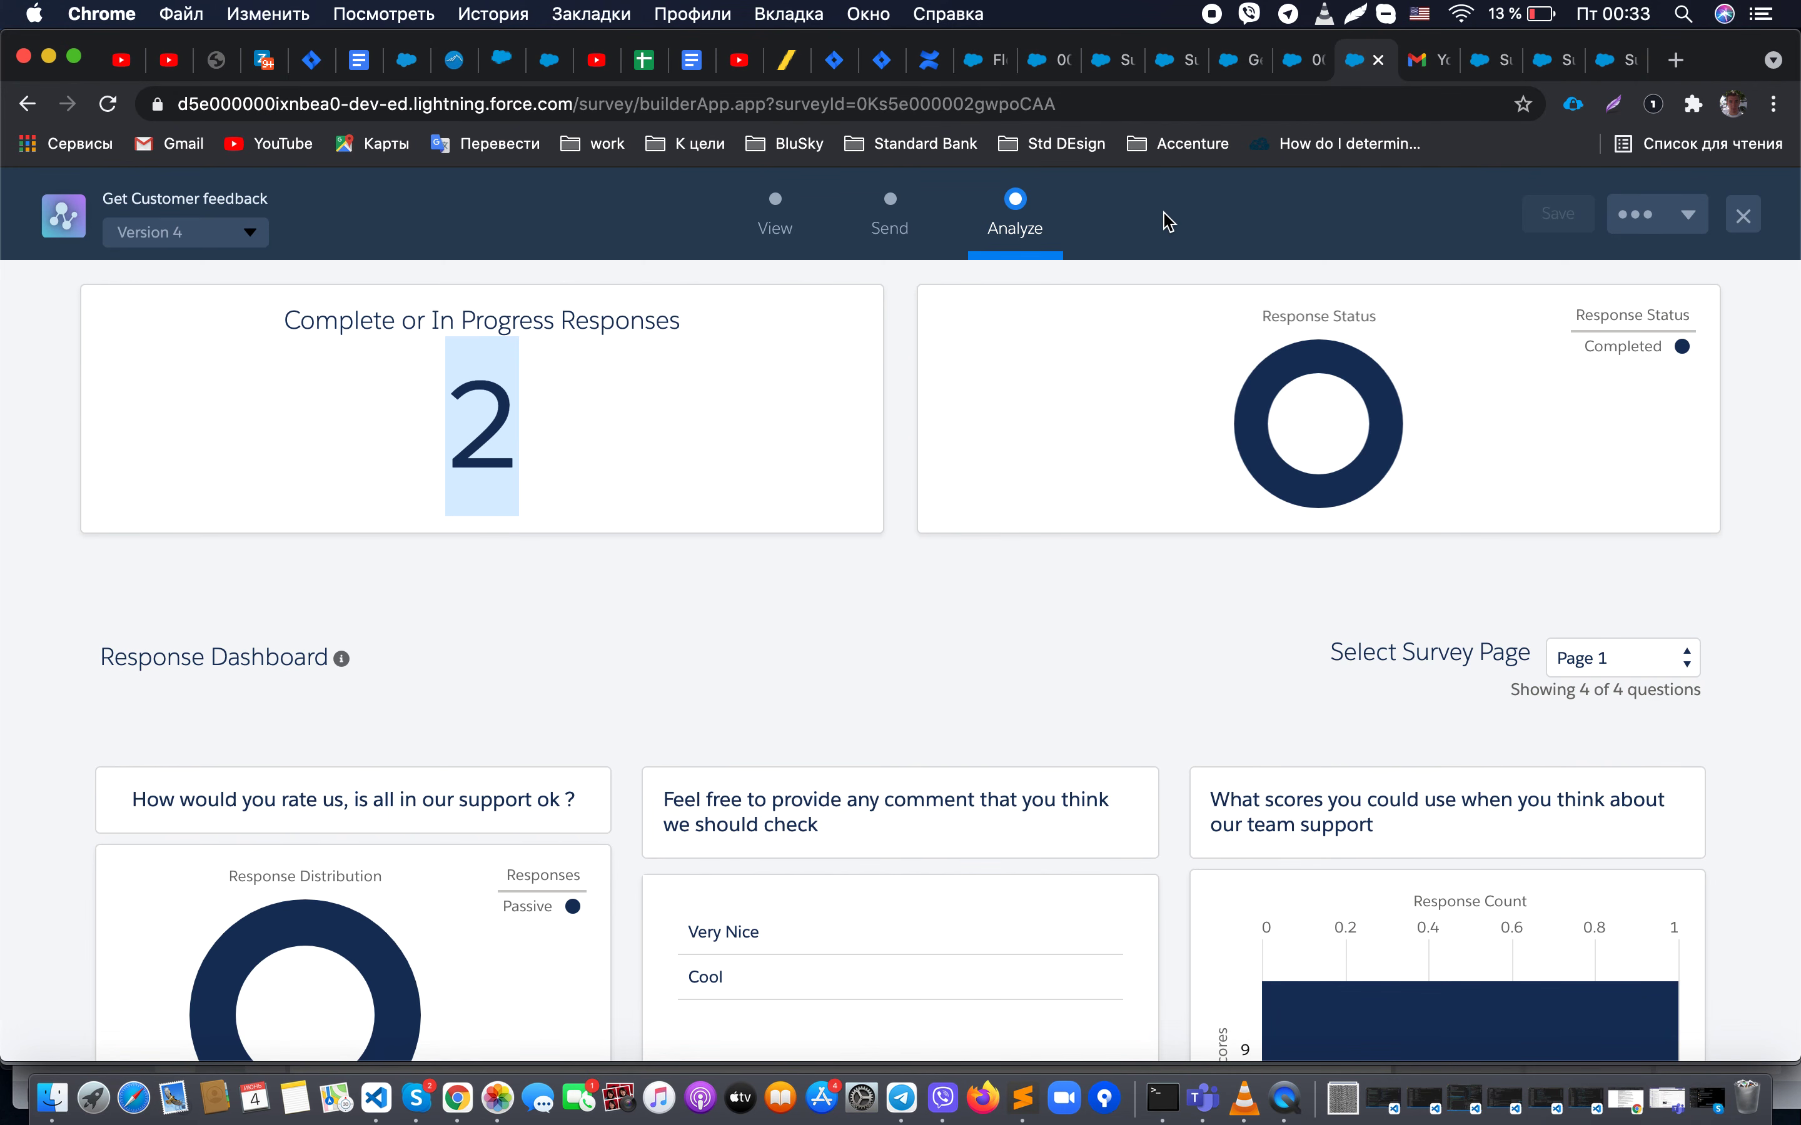